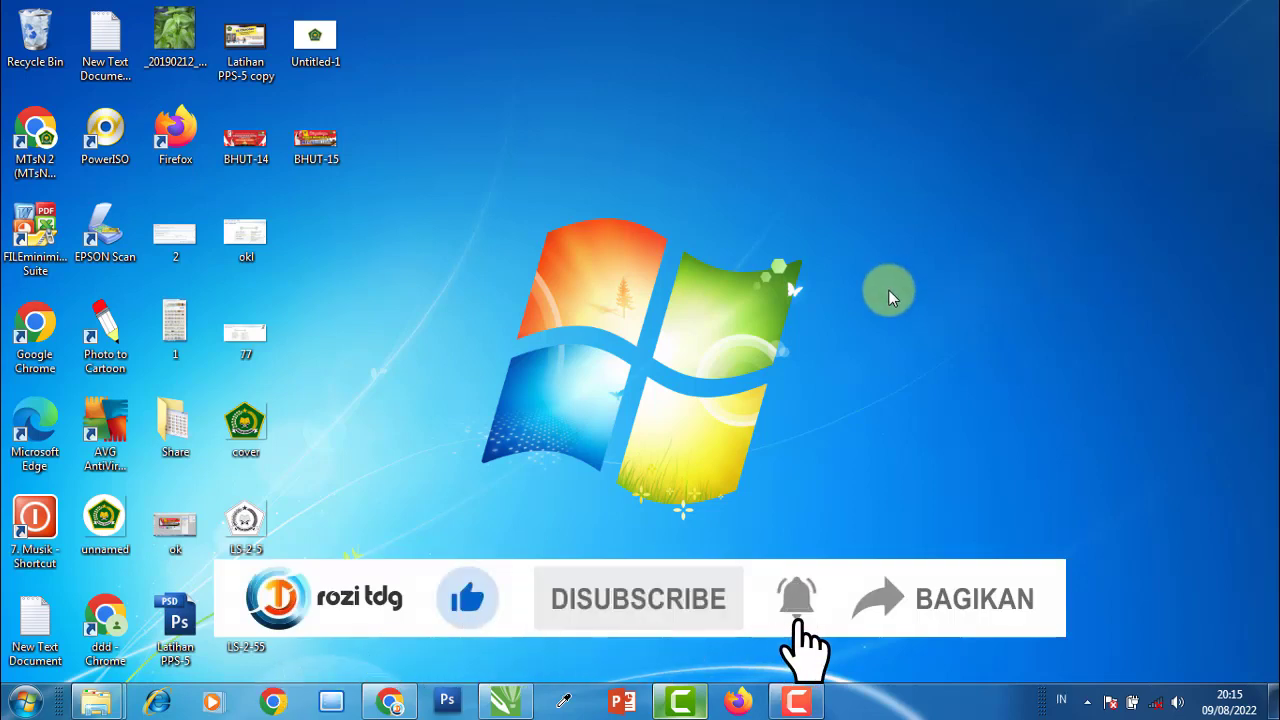
- Refresh the desktop, then preview the BHUT-16 image from the Tumbnail folder and close it
{"action": "right_click", "coordinate": [994, 175]}
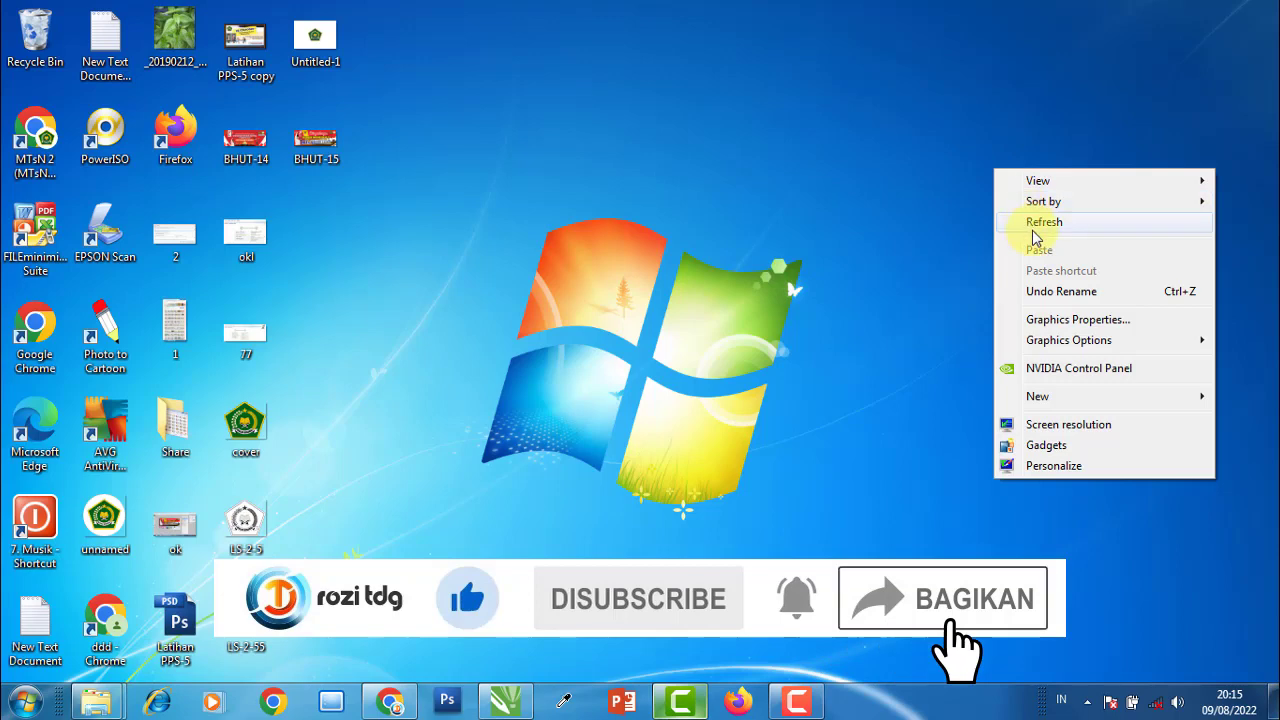
{"action": "left_click", "coordinate": [1037, 224]}
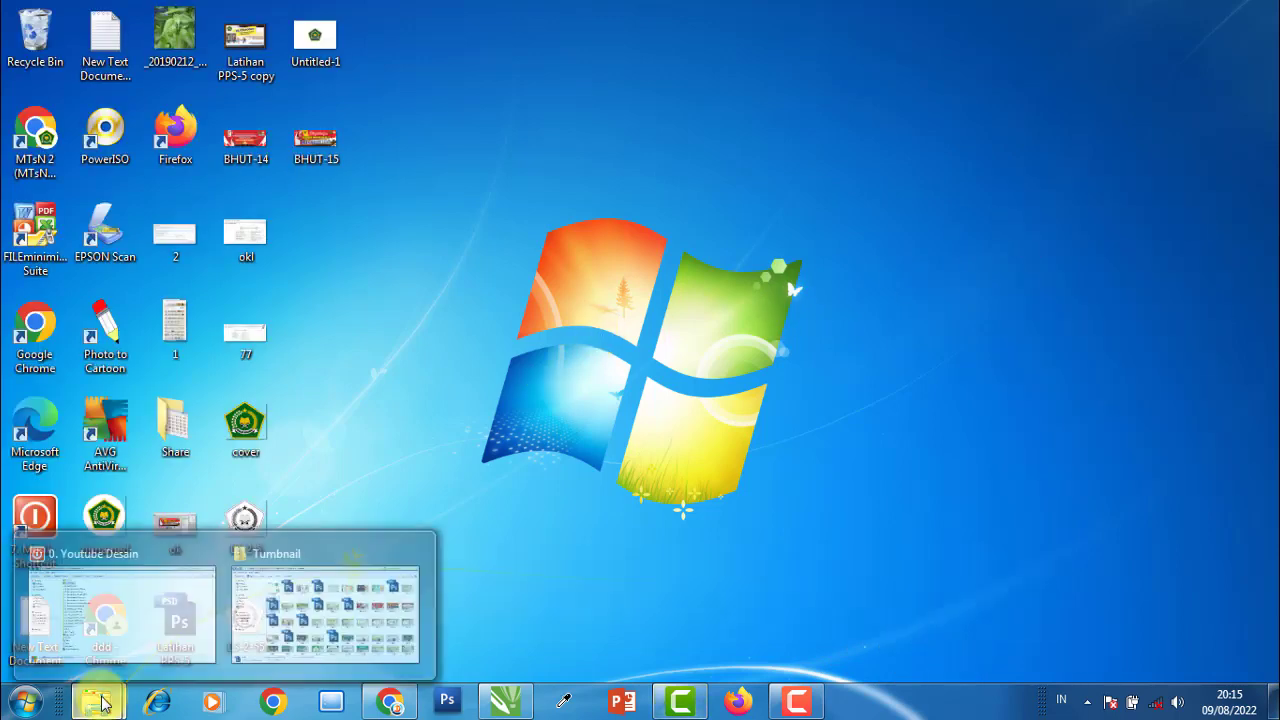
{"action": "left_click", "coordinate": [336, 625]}
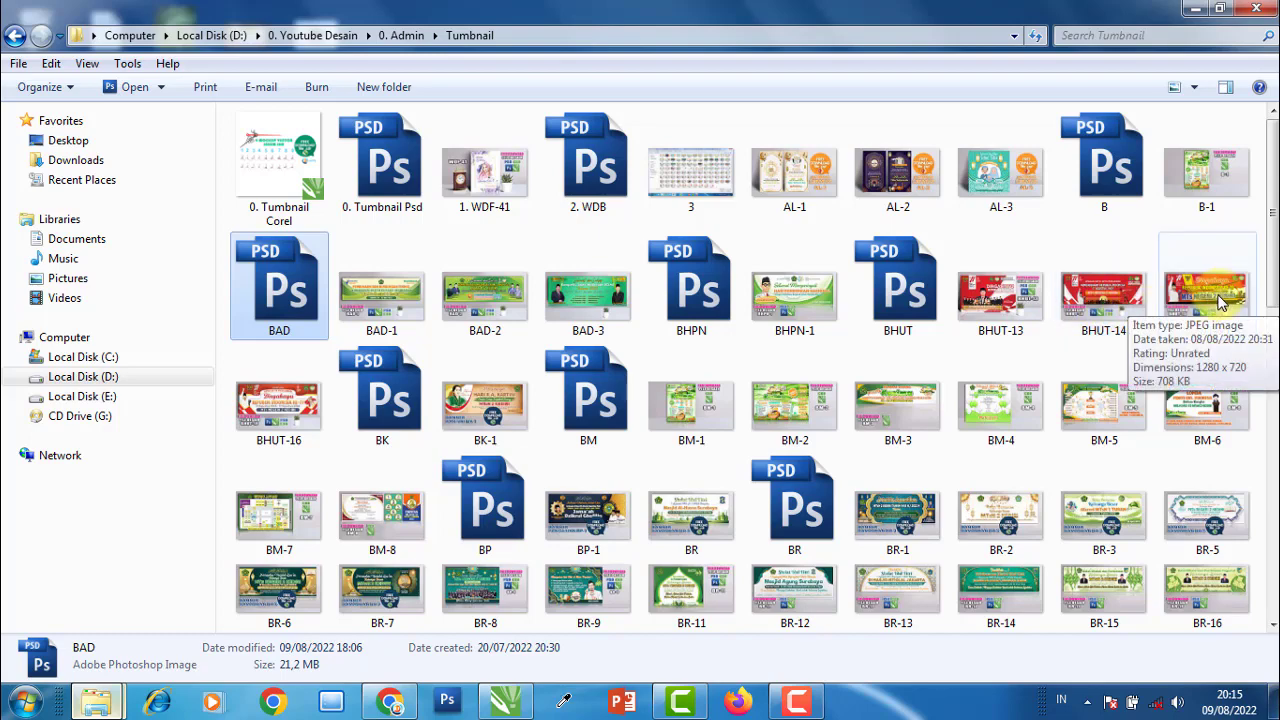
{"action": "double_click", "coordinate": [305, 415]}
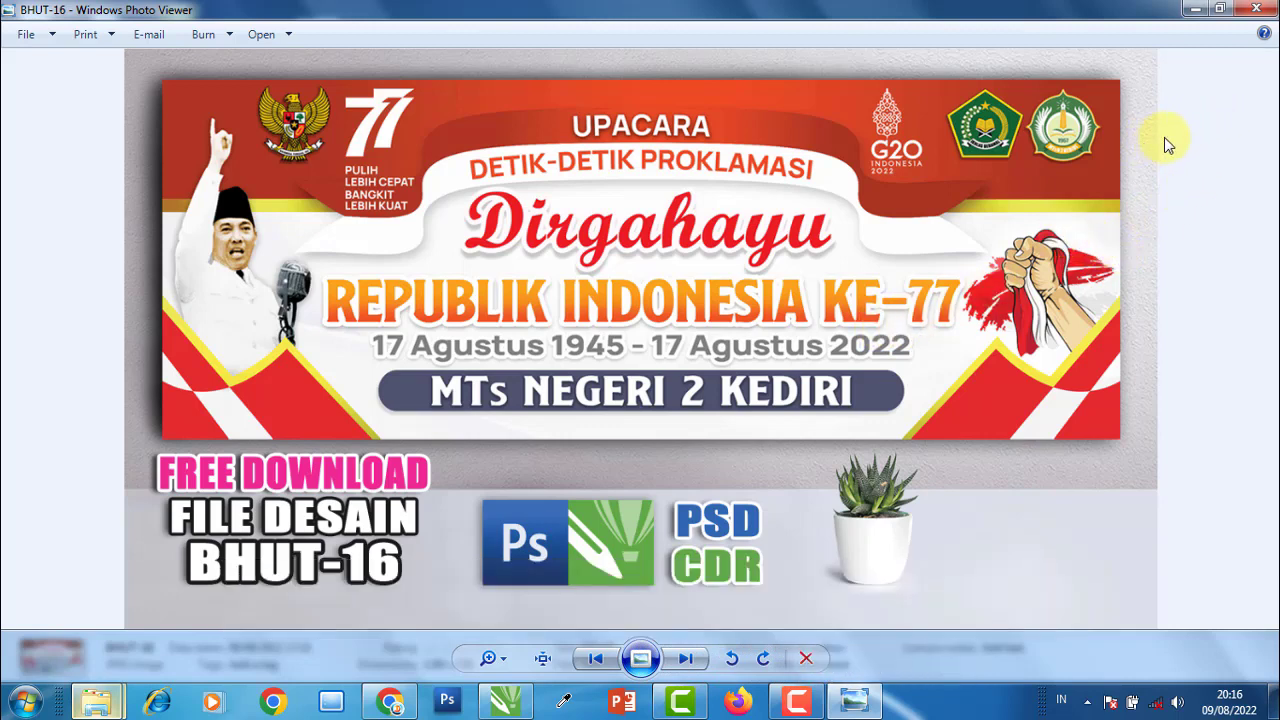
{"action": "left_click", "coordinate": [1261, 9]}
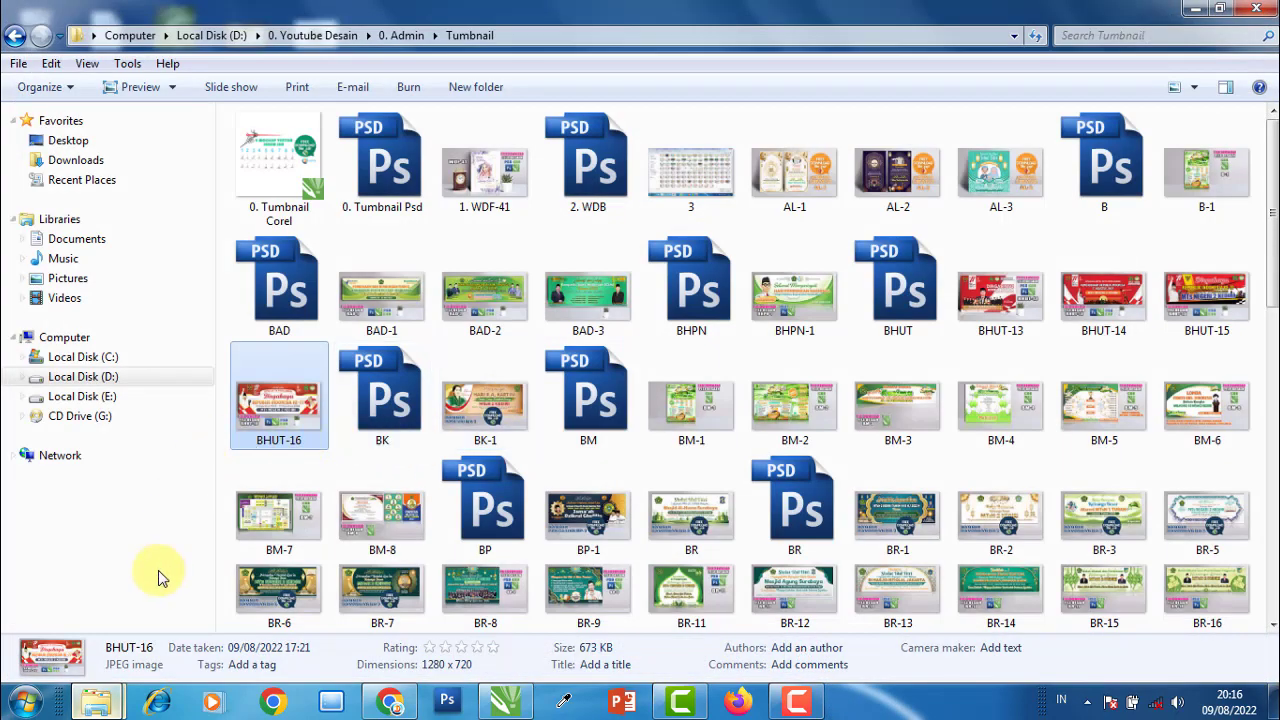
- Go from 0. Youtube Desain through 3. Tutorial desain Banner and BHUT-16 - Belum into BHUT-16P's Bahan folder
{"action": "left_click", "coordinate": [96, 701]}
{"action": "mouse_move", "coordinate": [325, 600]}
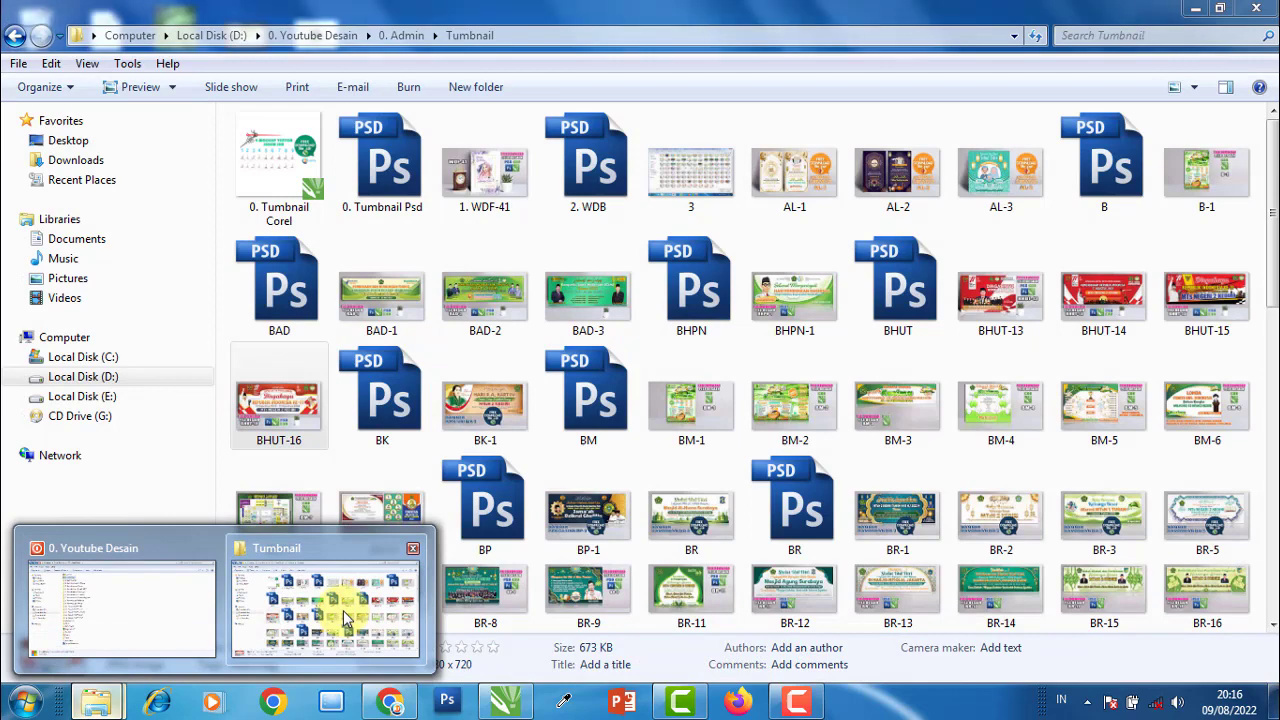
{"action": "left_click", "coordinate": [186, 615]}
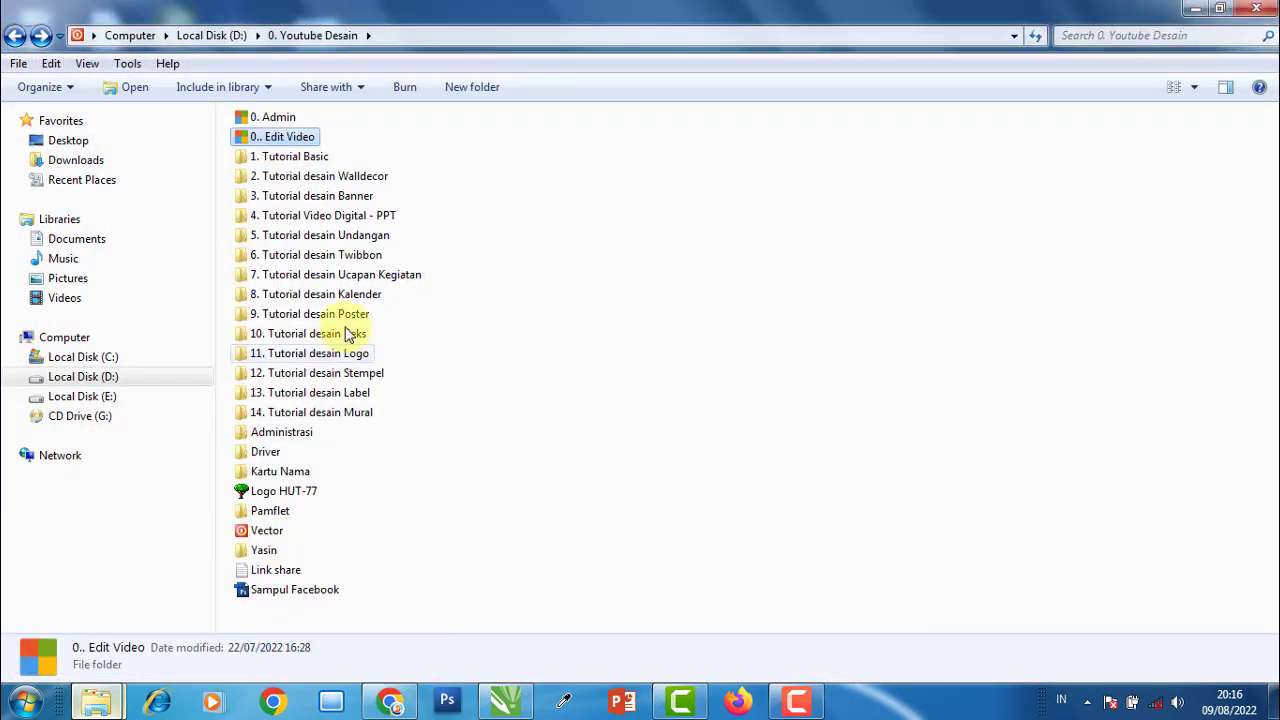
{"action": "double_click", "coordinate": [330, 196]}
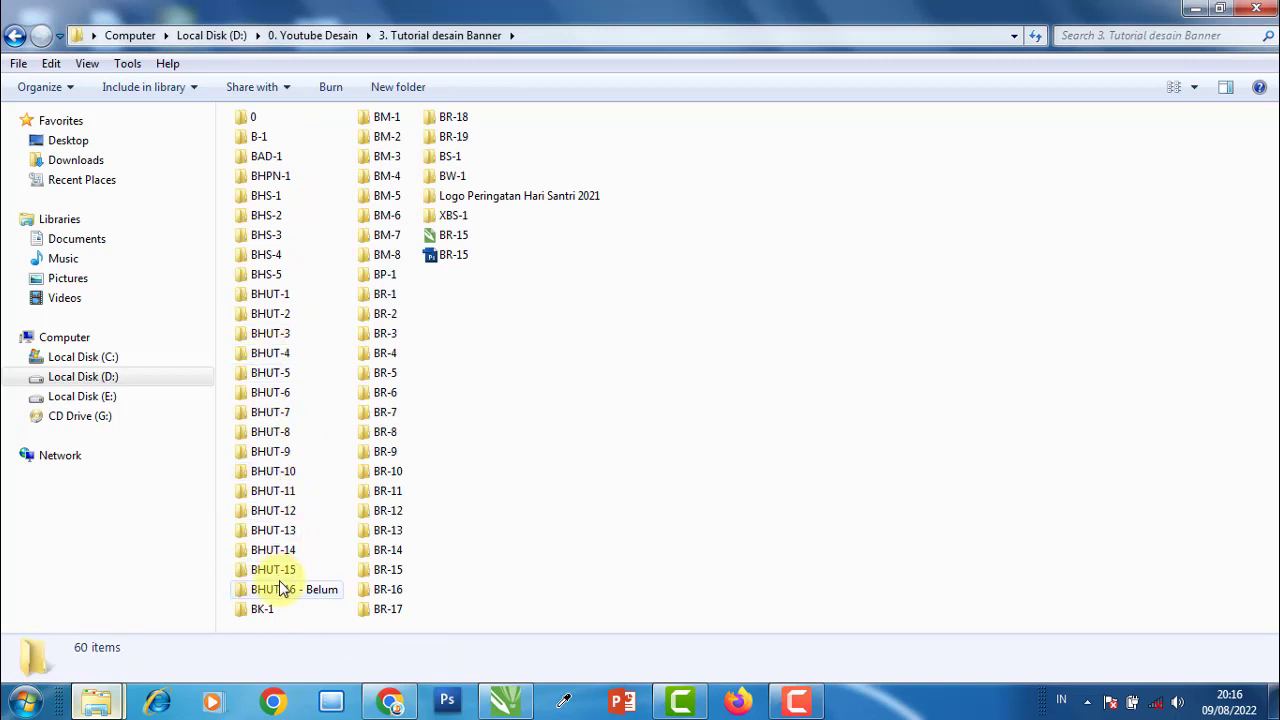
{"action": "double_click", "coordinate": [283, 589]}
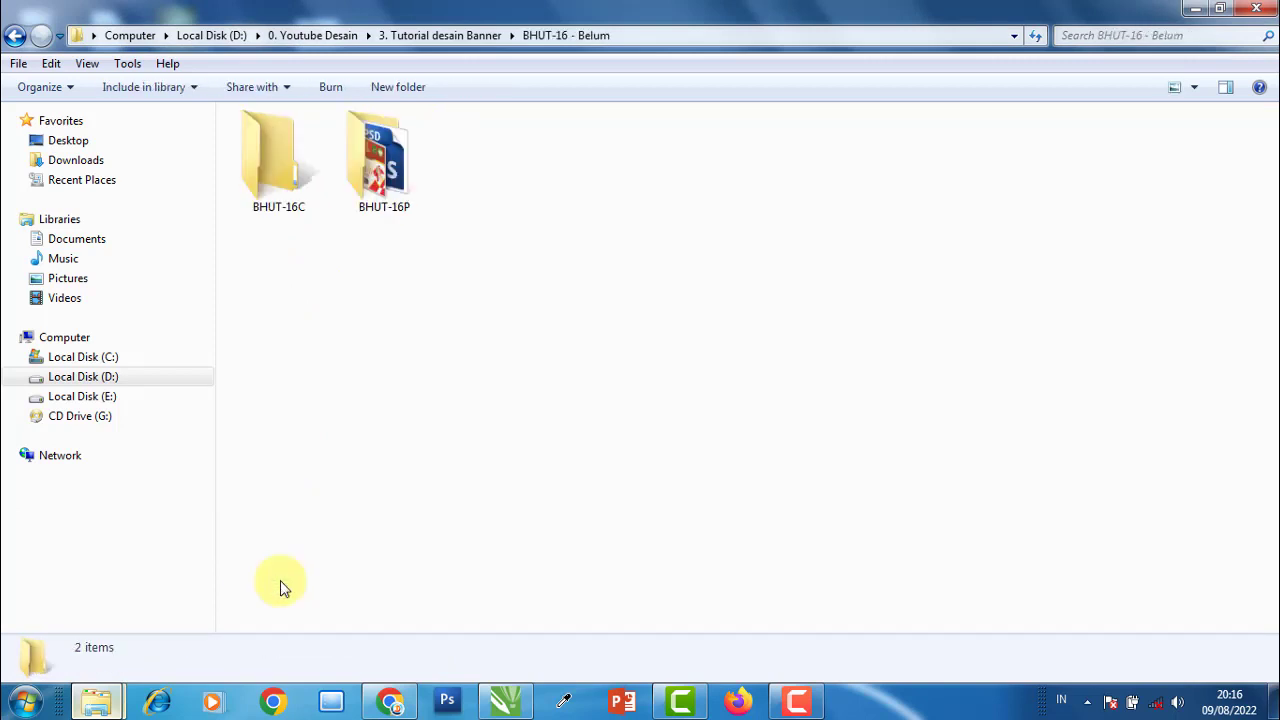
{"action": "double_click", "coordinate": [380, 192]}
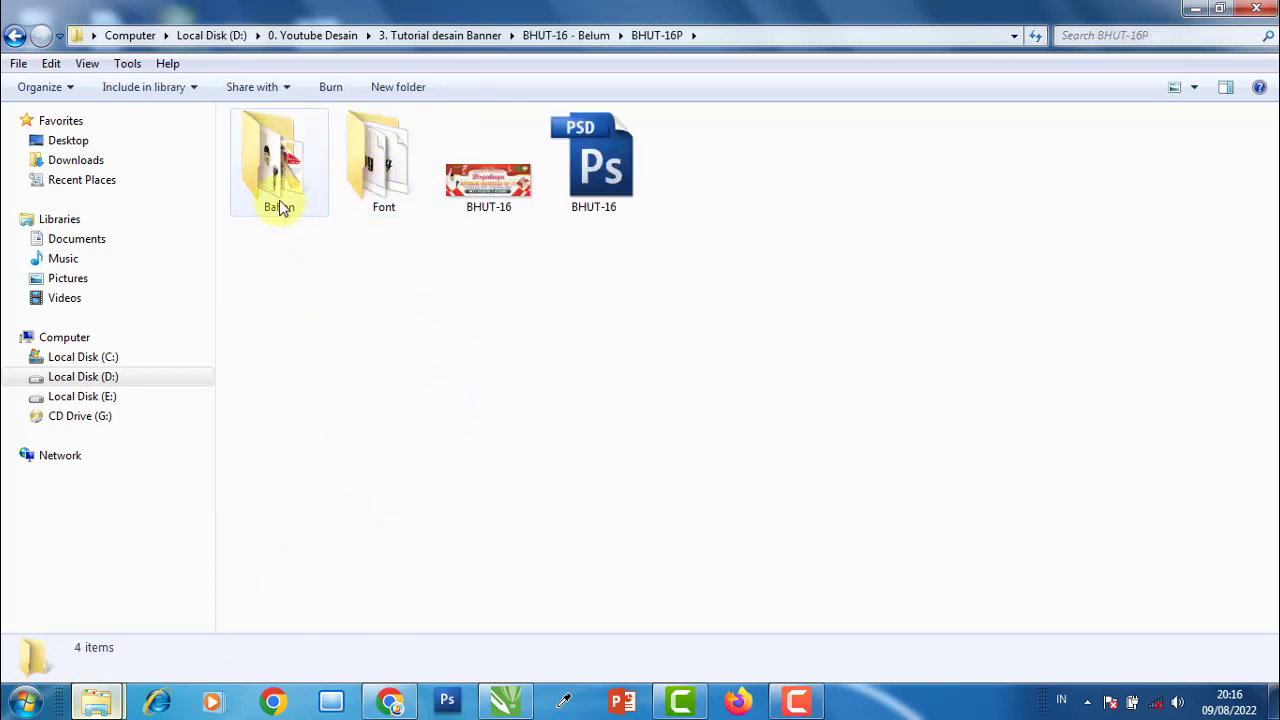
{"action": "double_click", "coordinate": [280, 203]}
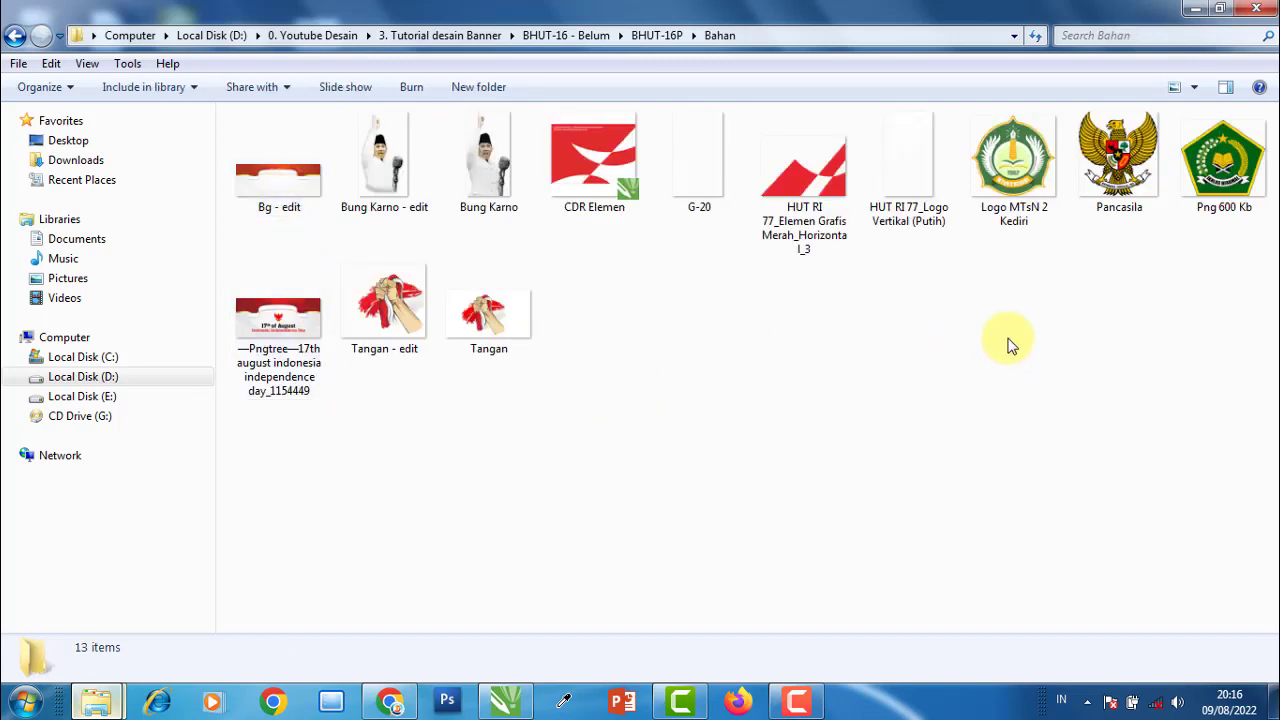
- Review the 13 Bahan assets, then in BHUT-16P select Font, the BHUT-16 PSD and JPEG
{"action": "left_click_drag", "start_coordinate": [1110, 289], "coordinate": [290, 162]}
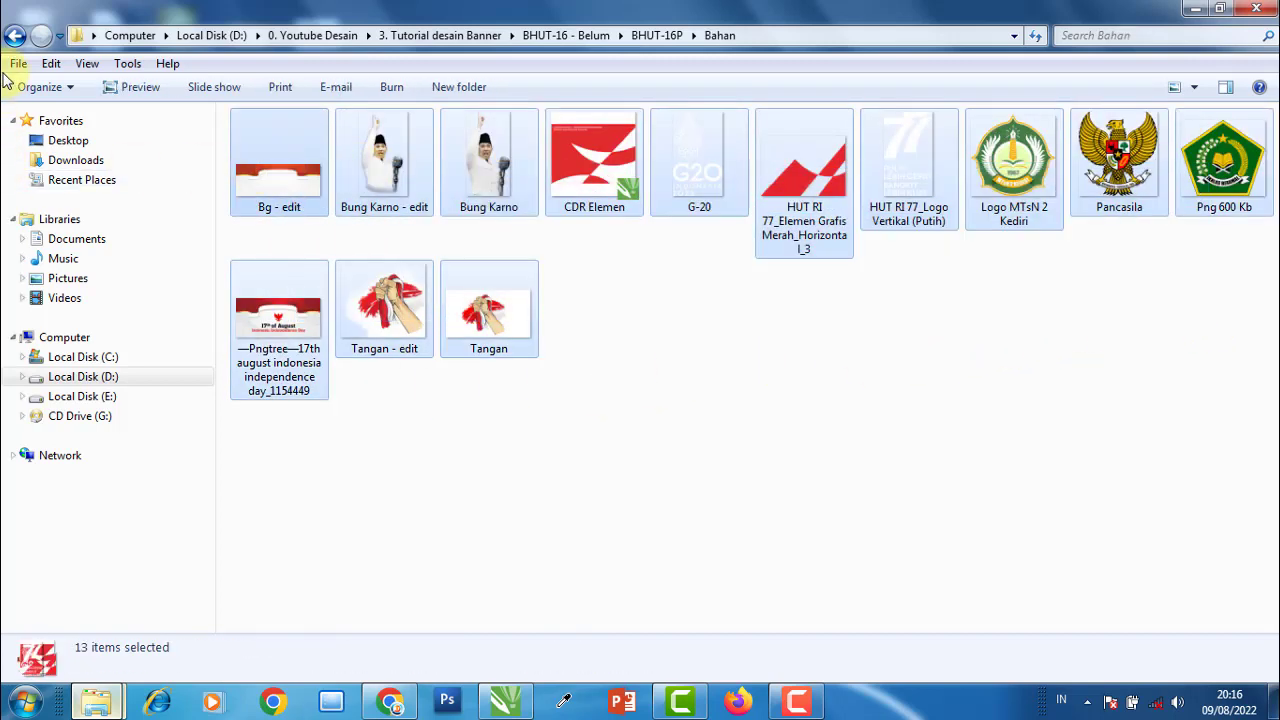
{"action": "left_click", "coordinate": [15, 36]}
{"action": "left_click", "coordinate": [385, 175]}
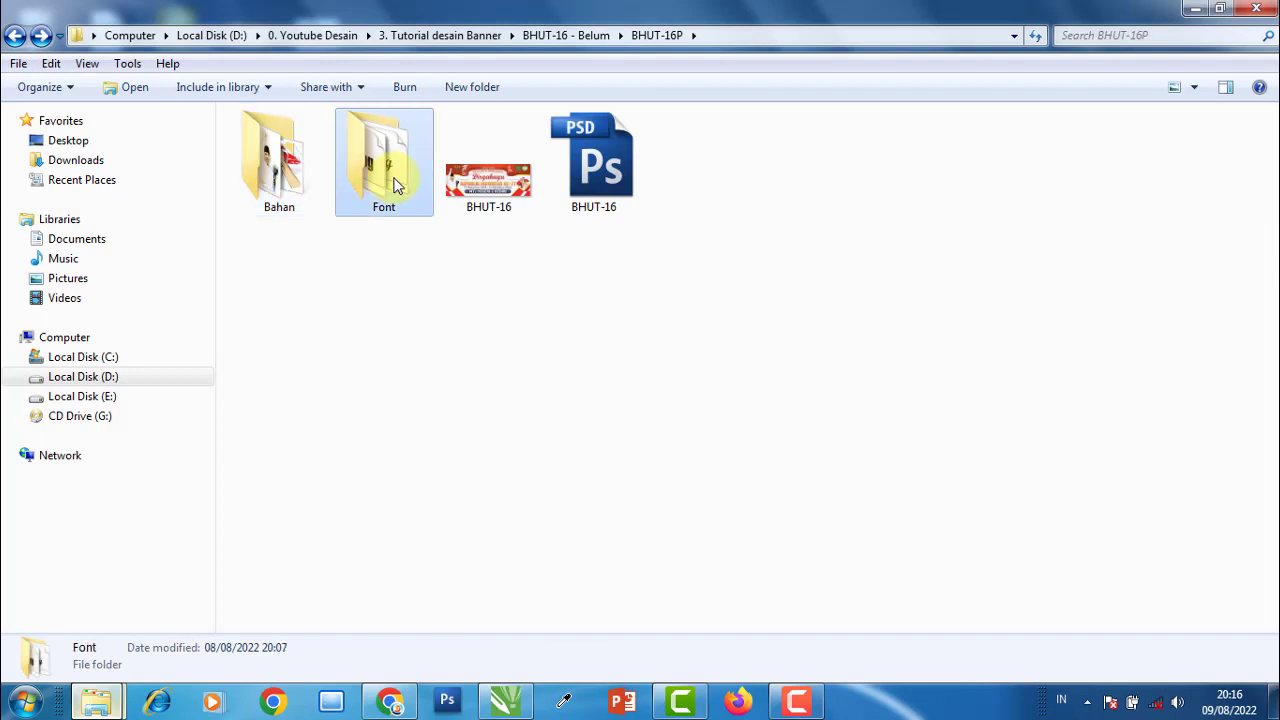
{"action": "left_click", "coordinate": [494, 186]}
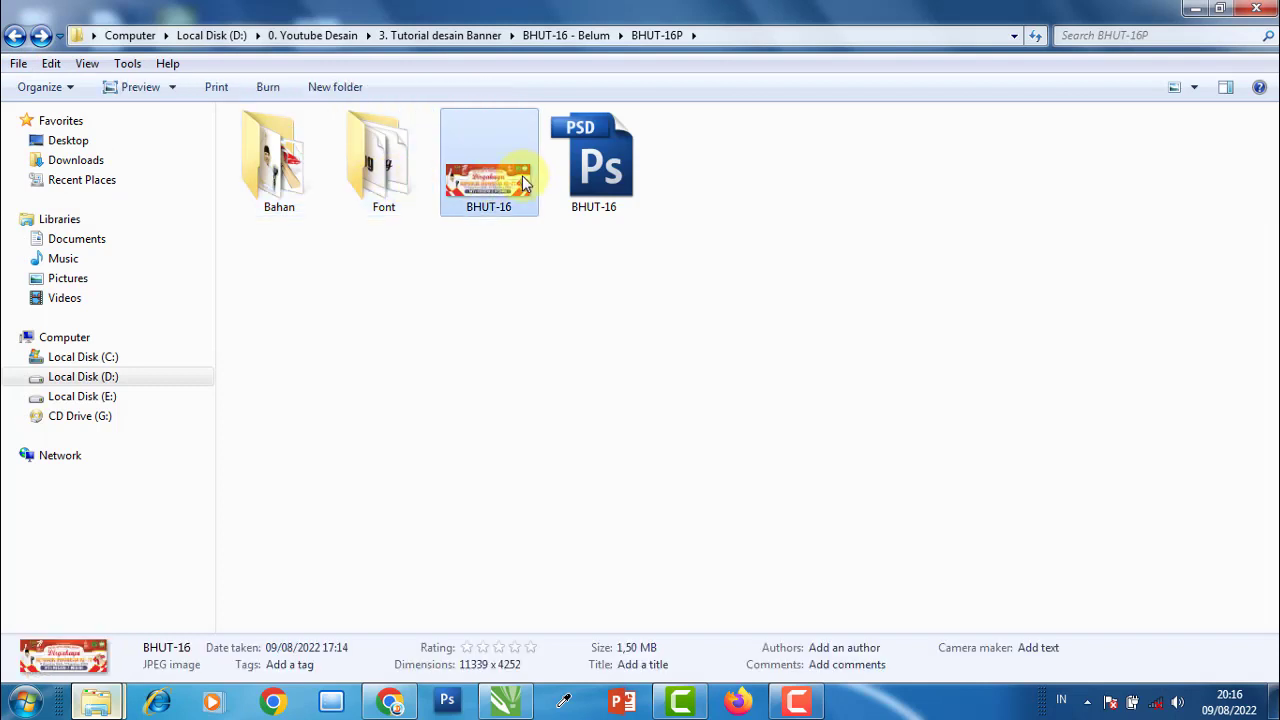
{"action": "left_click", "coordinate": [590, 163]}
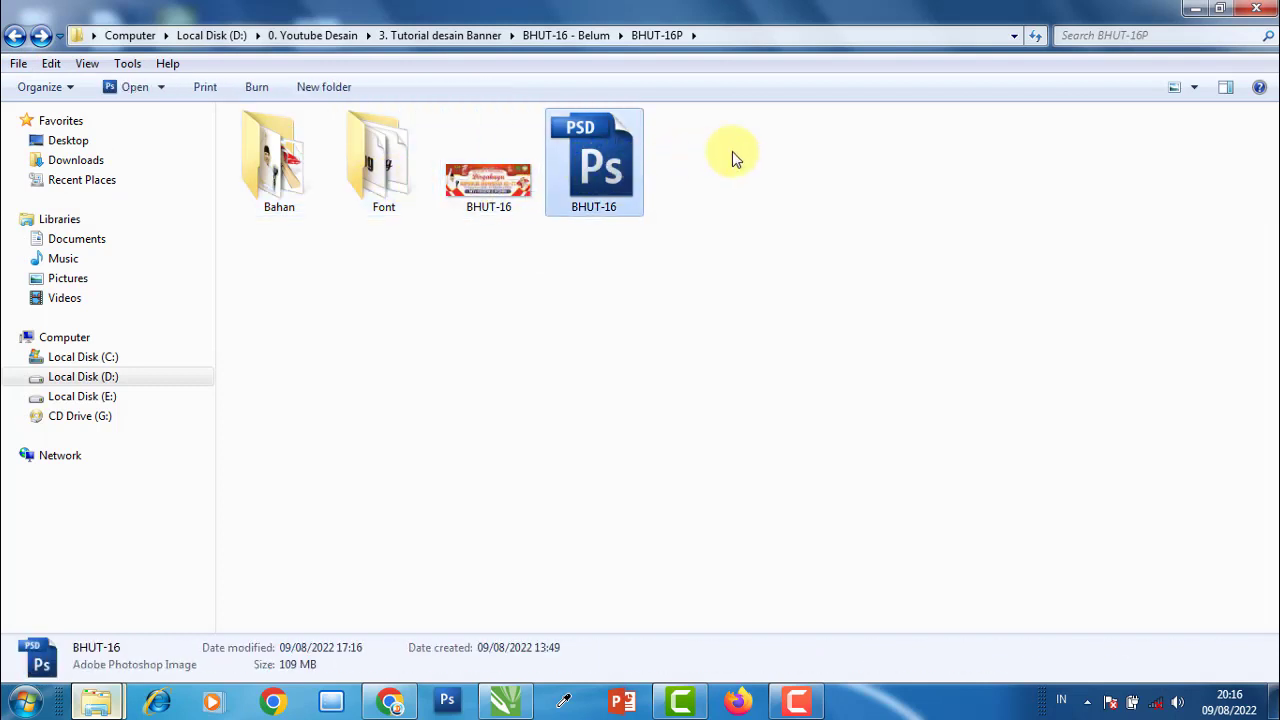
{"action": "mouse_move", "coordinate": [733, 153]}
{"action": "left_mouse_down"}
{"action": "mouse_move", "coordinate": [566, 262]}
{"action": "mouse_move", "coordinate": [614, 234]}
{"action": "left_mouse_up"}
{"action": "left_click", "coordinate": [482, 198]}
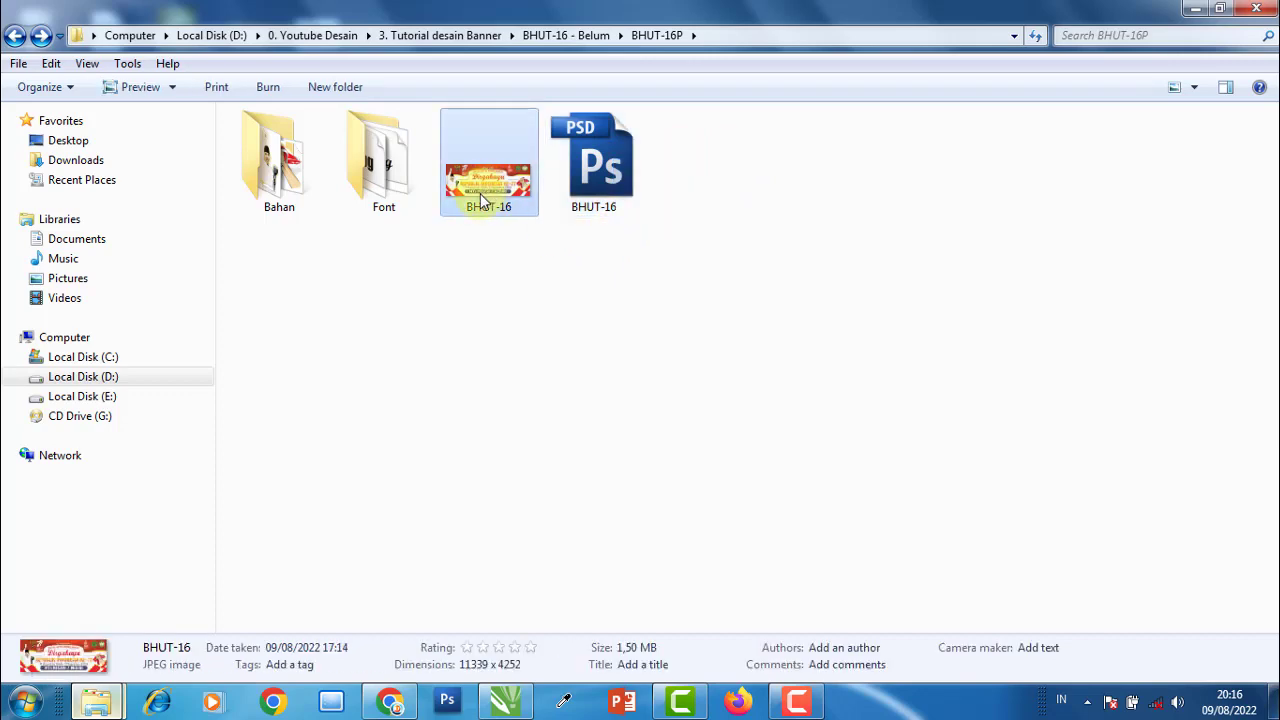
{"action": "left_click", "coordinate": [545, 257]}
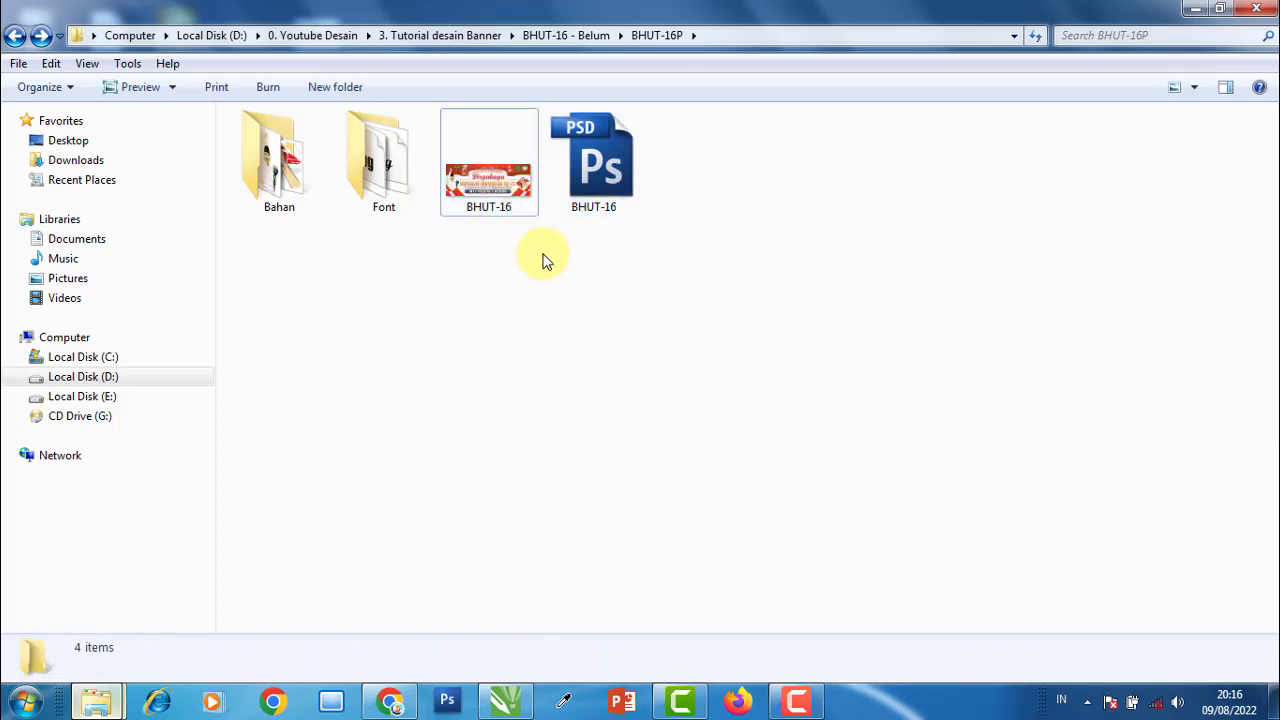
{"action": "left_click", "coordinate": [507, 188]}
{"action": "double_click", "coordinate": [507, 188]}
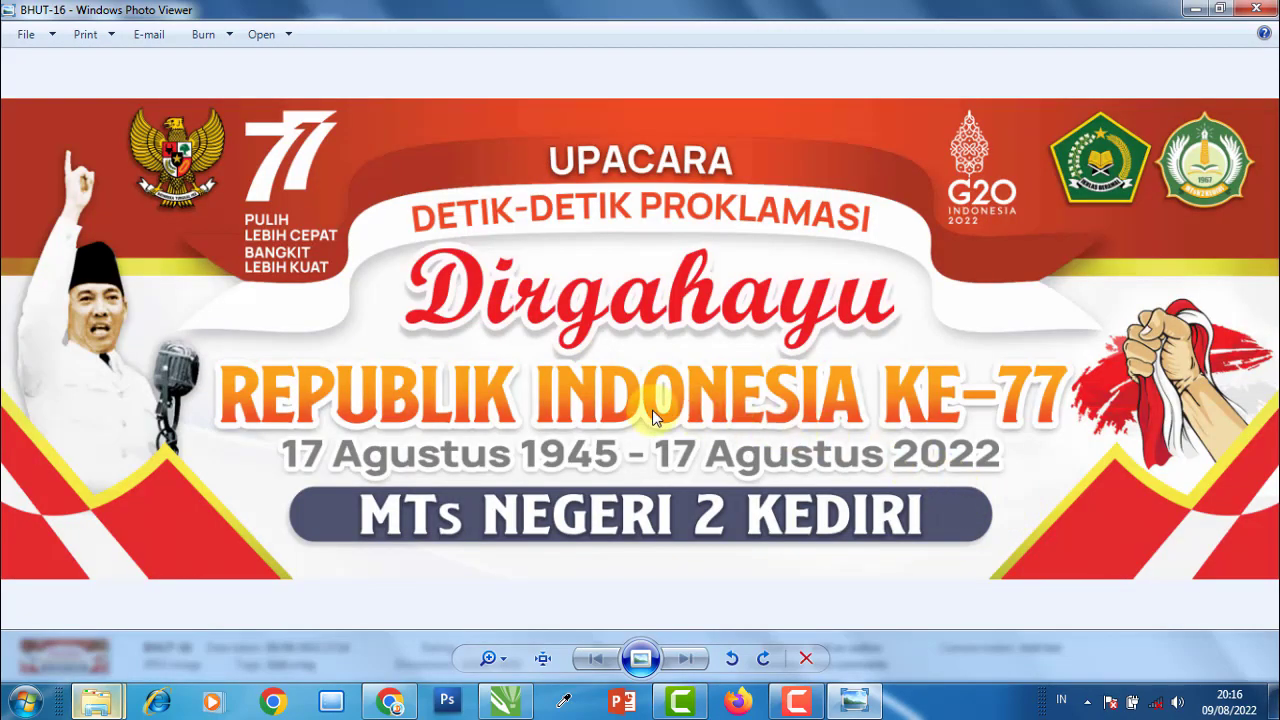
{"action": "scroll", "coordinate": [655, 418], "scroll_direction": "up", "scroll_amount": 2}
{"action": "scroll", "coordinate": [651, 409], "scroll_direction": "up", "scroll_amount": 2}
{"action": "scroll", "coordinate": [620, 449], "scroll_direction": "up", "scroll_amount": 1}
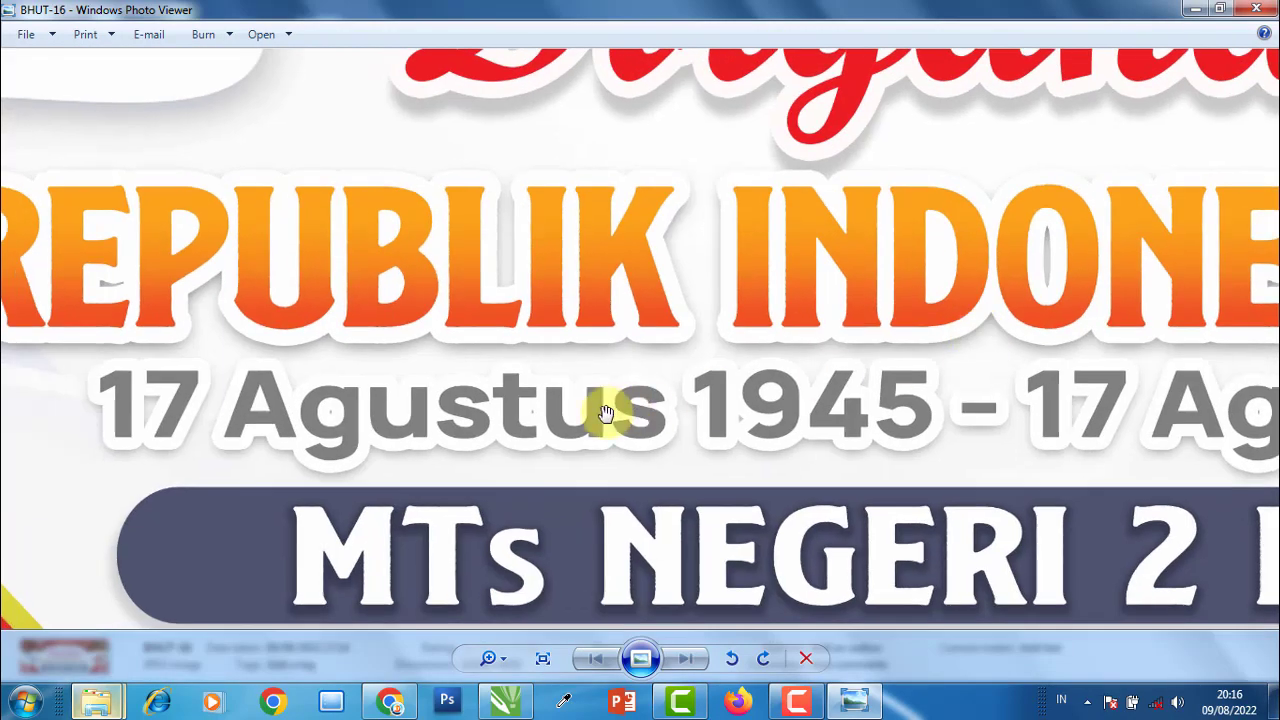
{"action": "scroll", "coordinate": [606, 413], "scroll_direction": "down", "scroll_amount": 2}
{"action": "scroll", "coordinate": [571, 423], "scroll_direction": "down", "scroll_amount": 1}
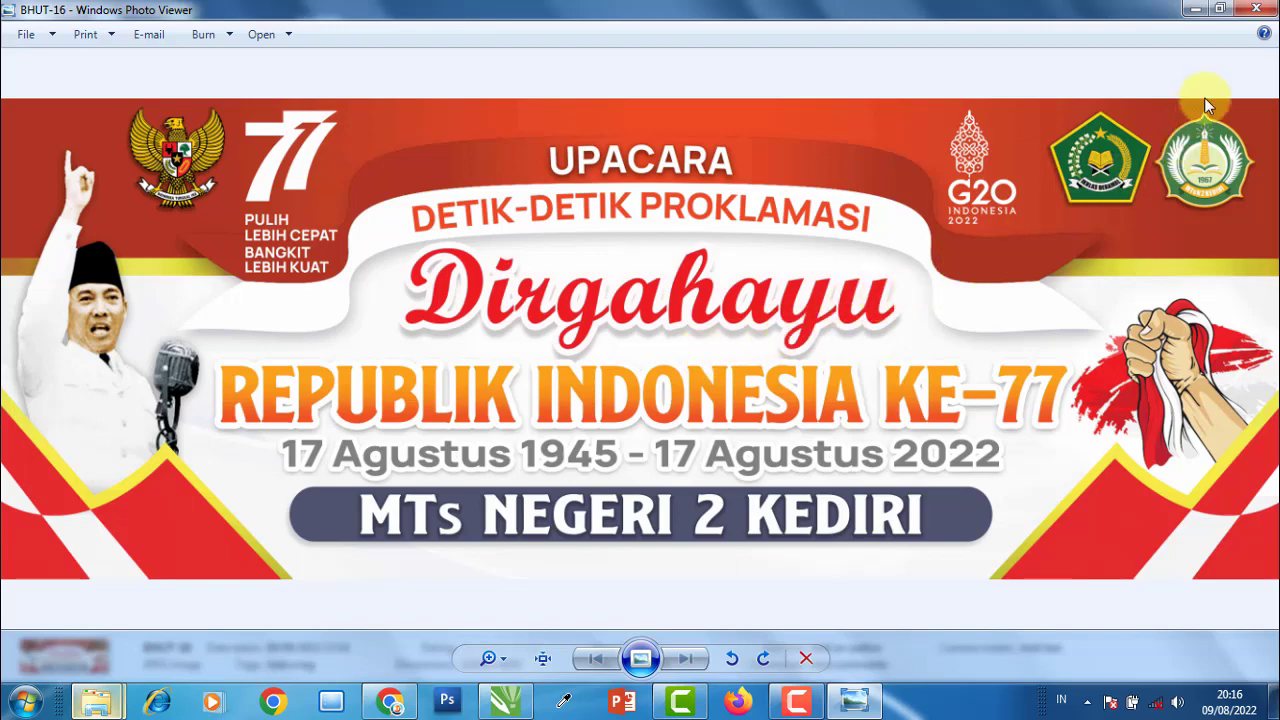
{"action": "left_click", "coordinate": [1262, 9]}
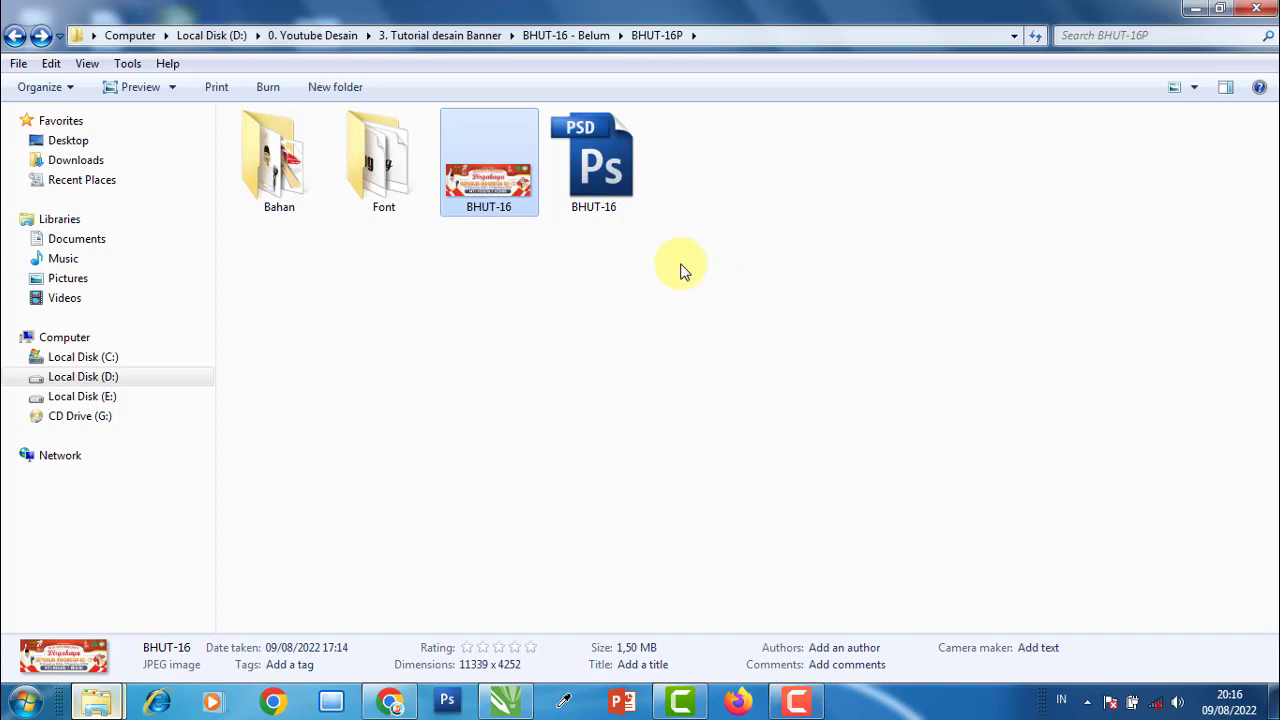
- Check the BHUT-16C folder in BHUT-16 - Belum, confirming it is empty
{"action": "left_click", "coordinate": [684, 268]}
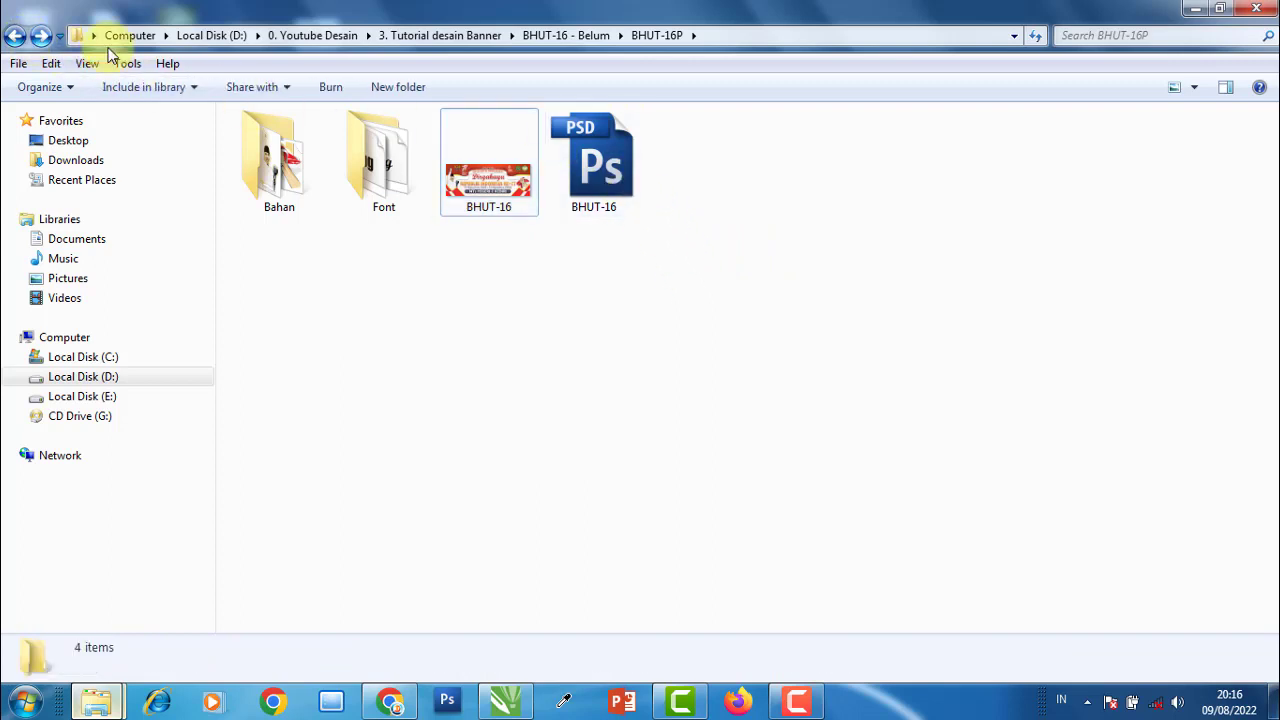
{"action": "left_click_drag", "start_coordinate": [707, 150], "coordinate": [594, 240]}
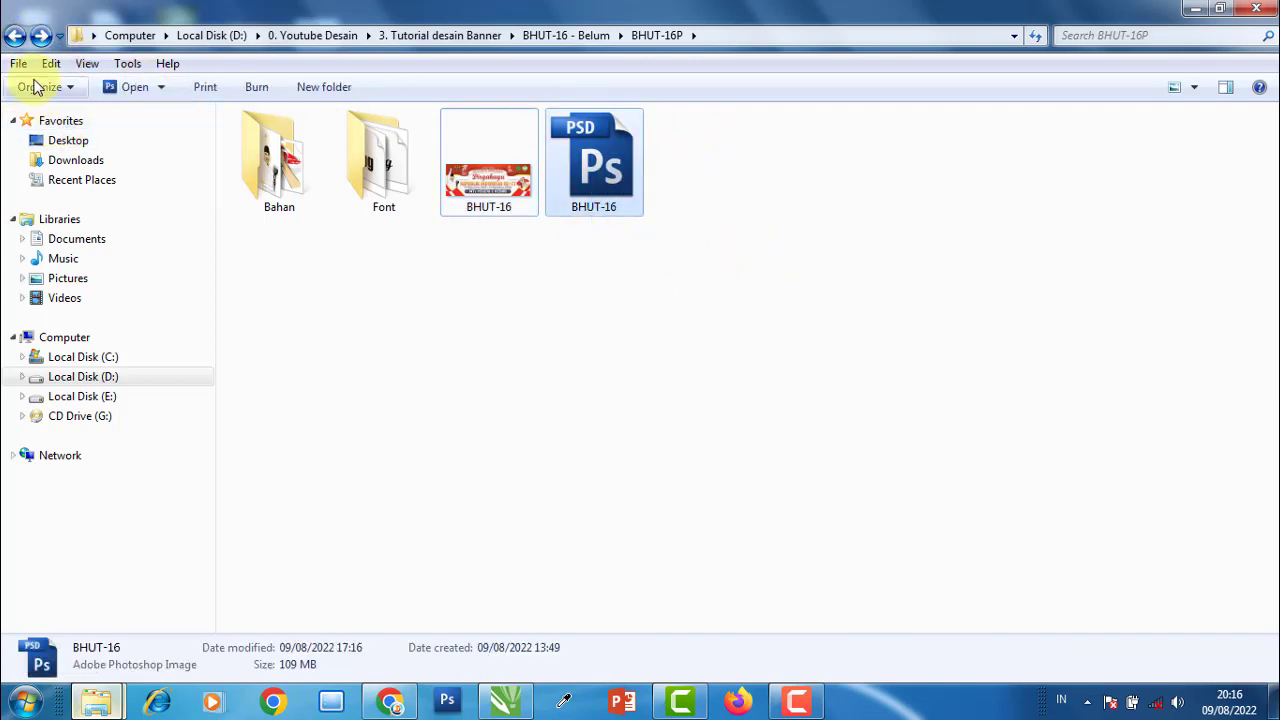
{"action": "left_click", "coordinate": [13, 40]}
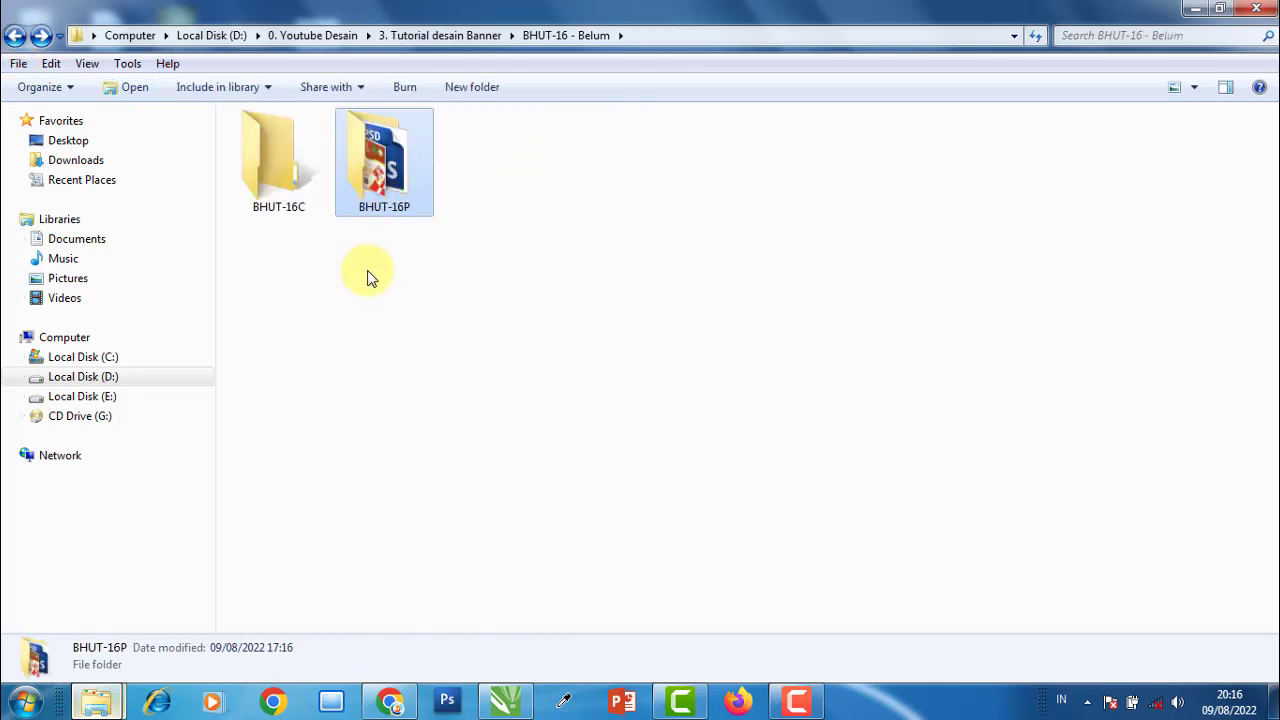
{"action": "double_click", "coordinate": [295, 165]}
{"action": "left_click_drag", "start_coordinate": [289, 217], "coordinate": [470, 188]}
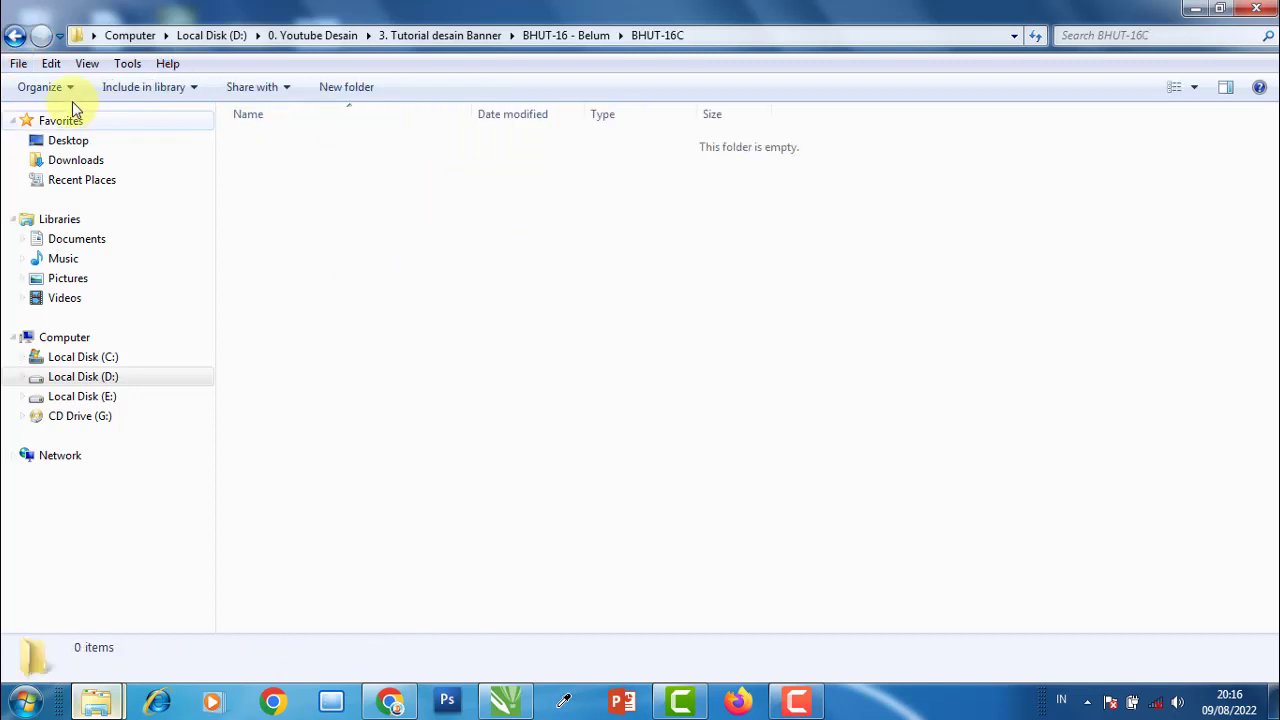
{"action": "left_click", "coordinate": [16, 38]}
{"action": "left_click", "coordinate": [393, 343]}
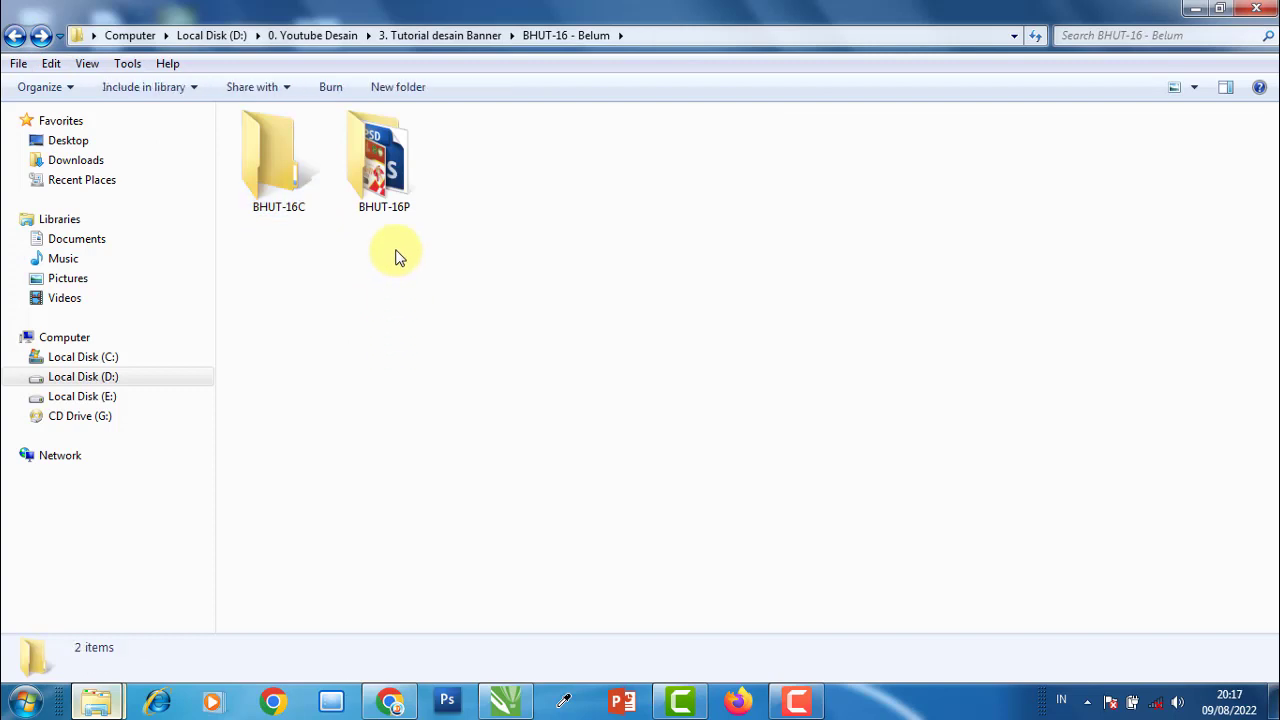
- Copy Bahan, Font and the BHUT-16 image from BHUT-16P and paste them into BHUT-16C
{"action": "double_click", "coordinate": [394, 200]}
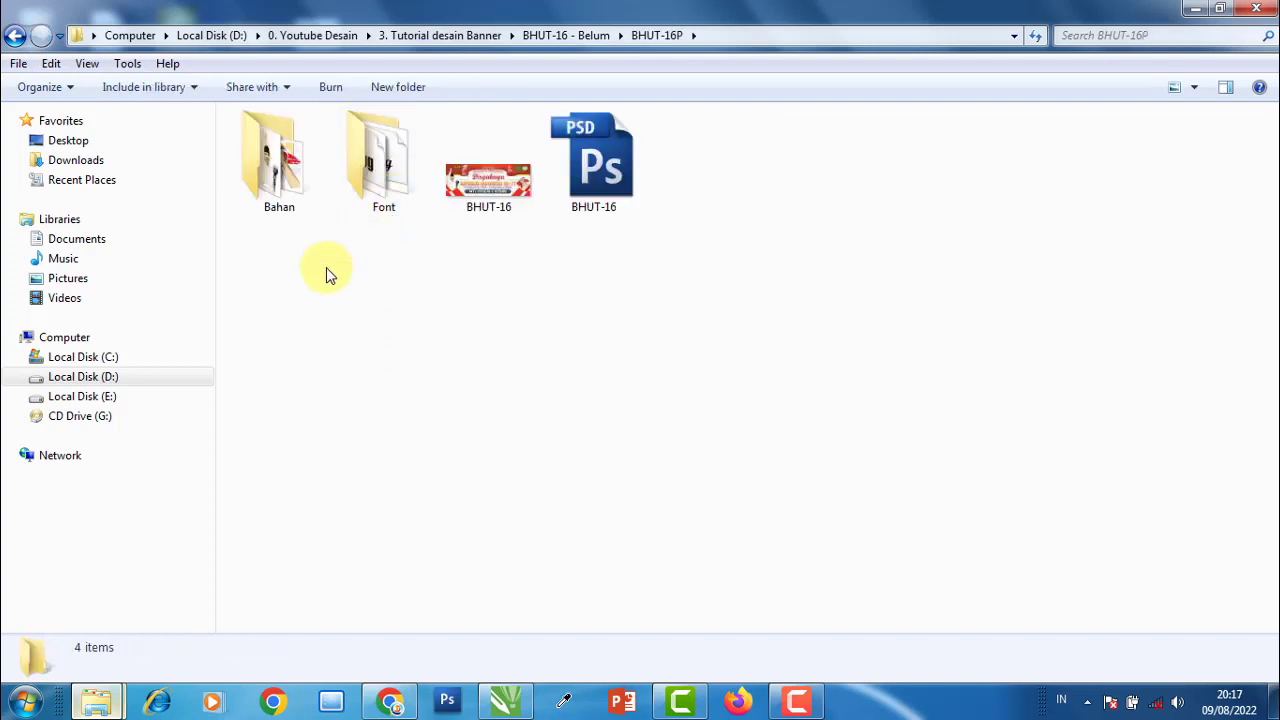
{"action": "mouse_move", "coordinate": [268, 238]}
{"action": "left_mouse_down"}
{"action": "mouse_move", "coordinate": [523, 170]}
{"action": "mouse_move", "coordinate": [505, 183]}
{"action": "left_mouse_up"}
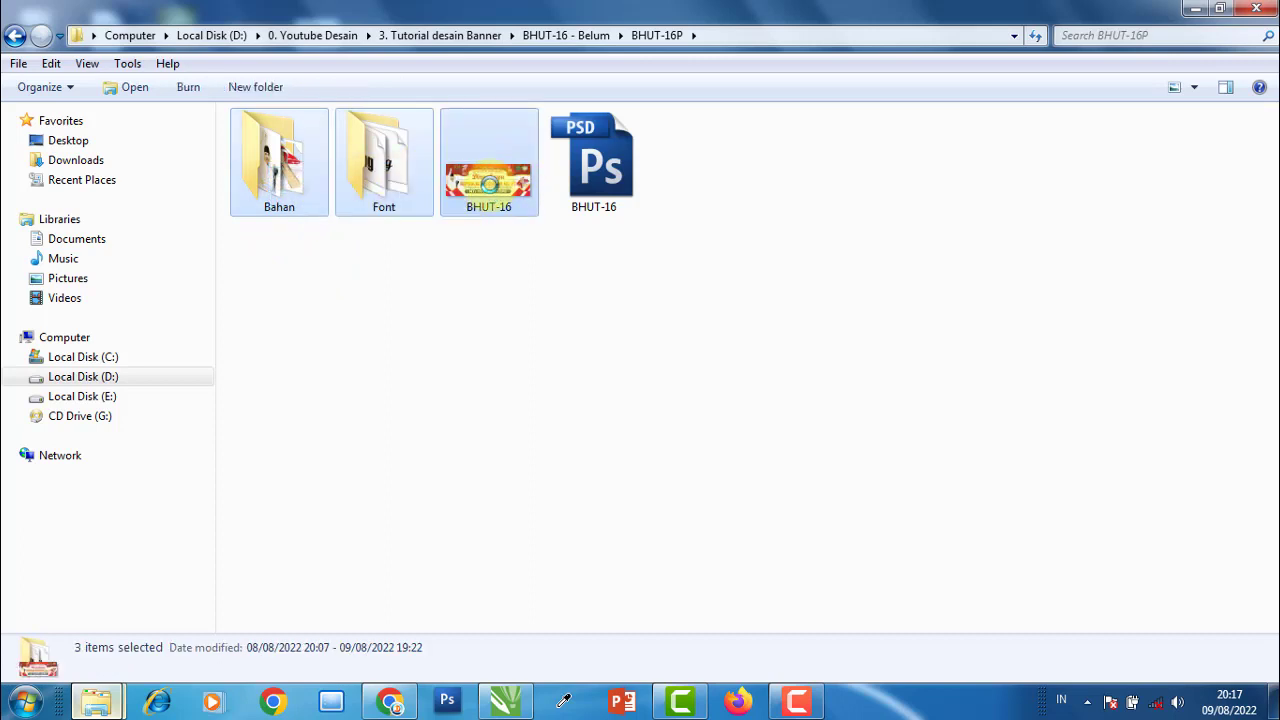
{"action": "right_click", "coordinate": [489, 200]}
{"action": "left_click", "coordinate": [545, 572]}
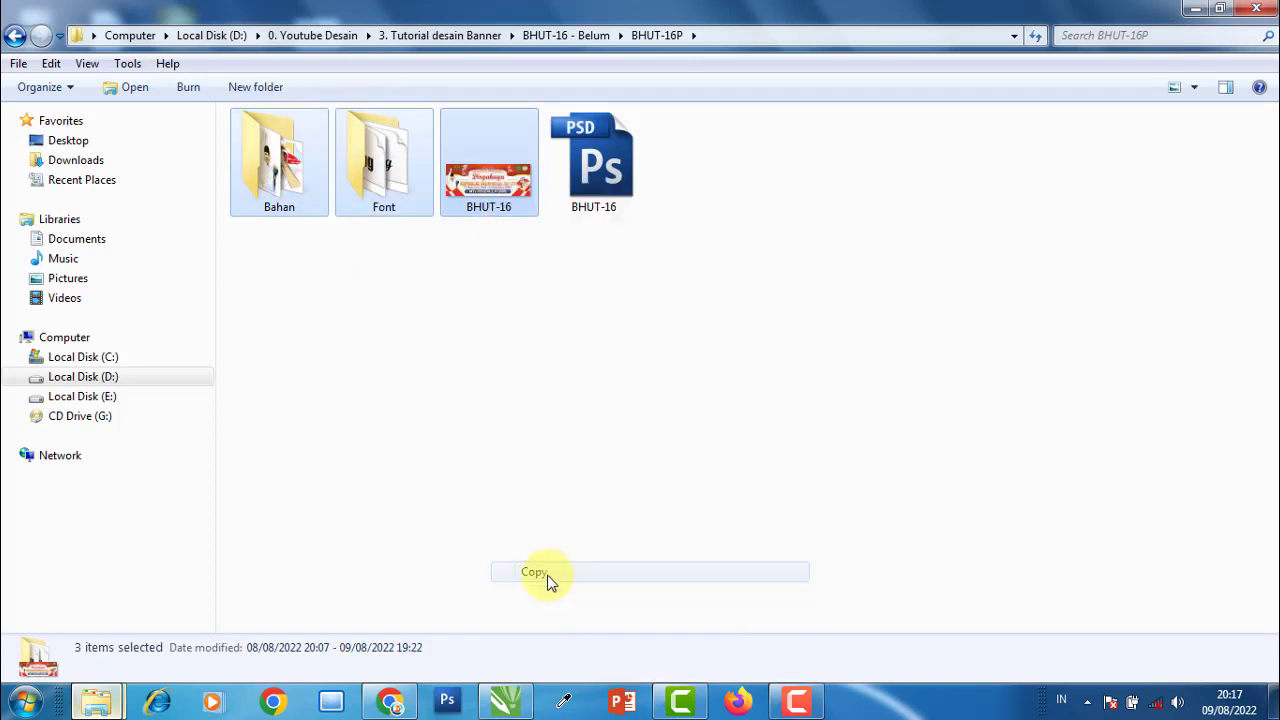
{"action": "left_click", "coordinate": [14, 36]}
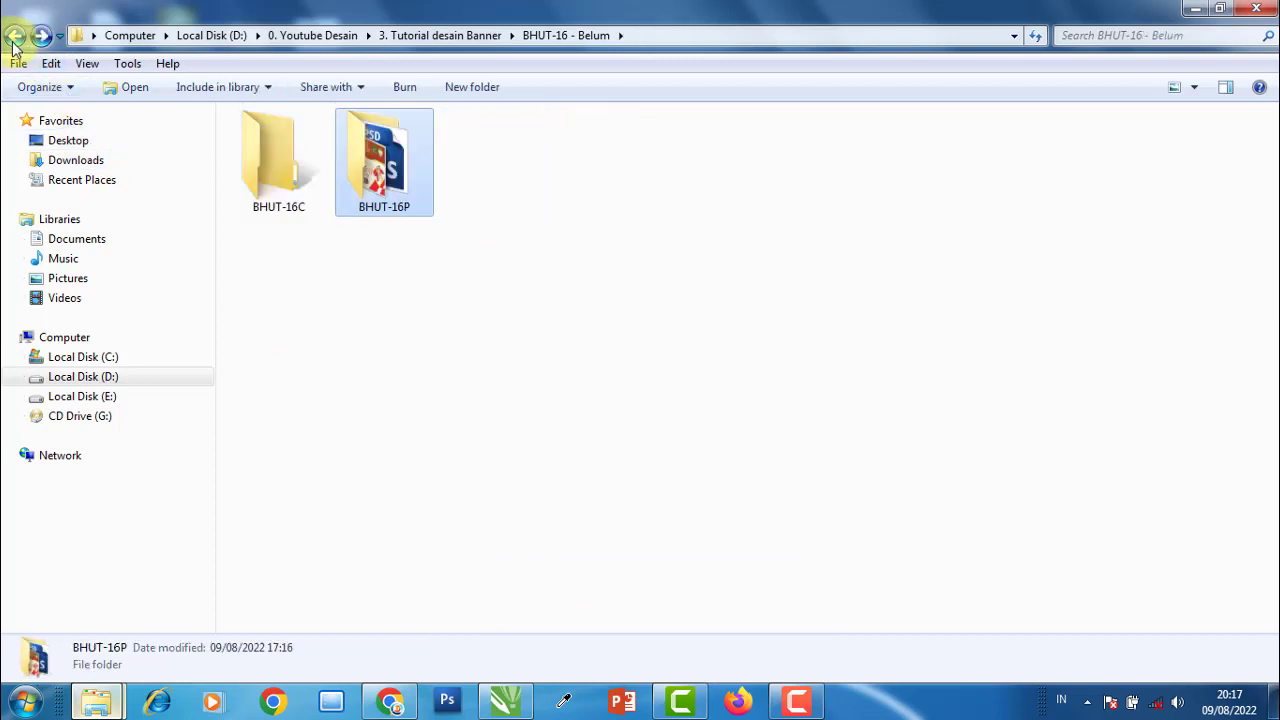
{"action": "double_click", "coordinate": [285, 153]}
{"action": "right_click", "coordinate": [449, 256]}
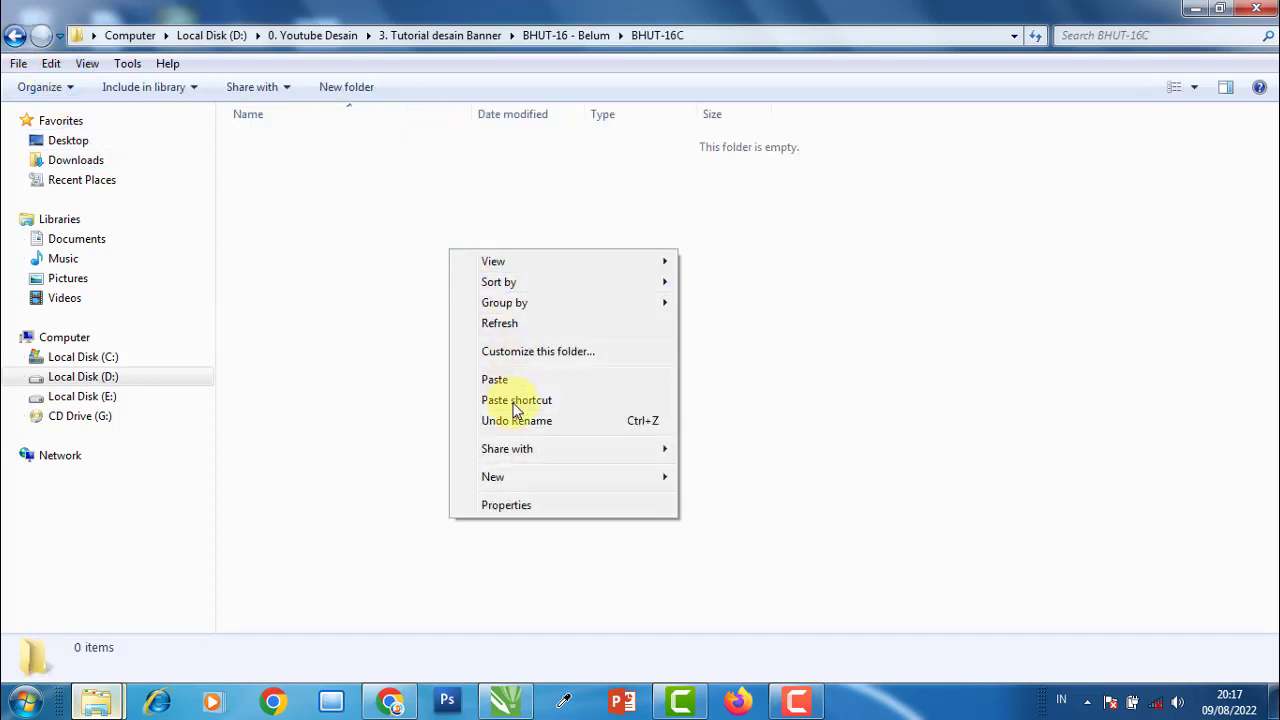
{"action": "left_click", "coordinate": [516, 377]}
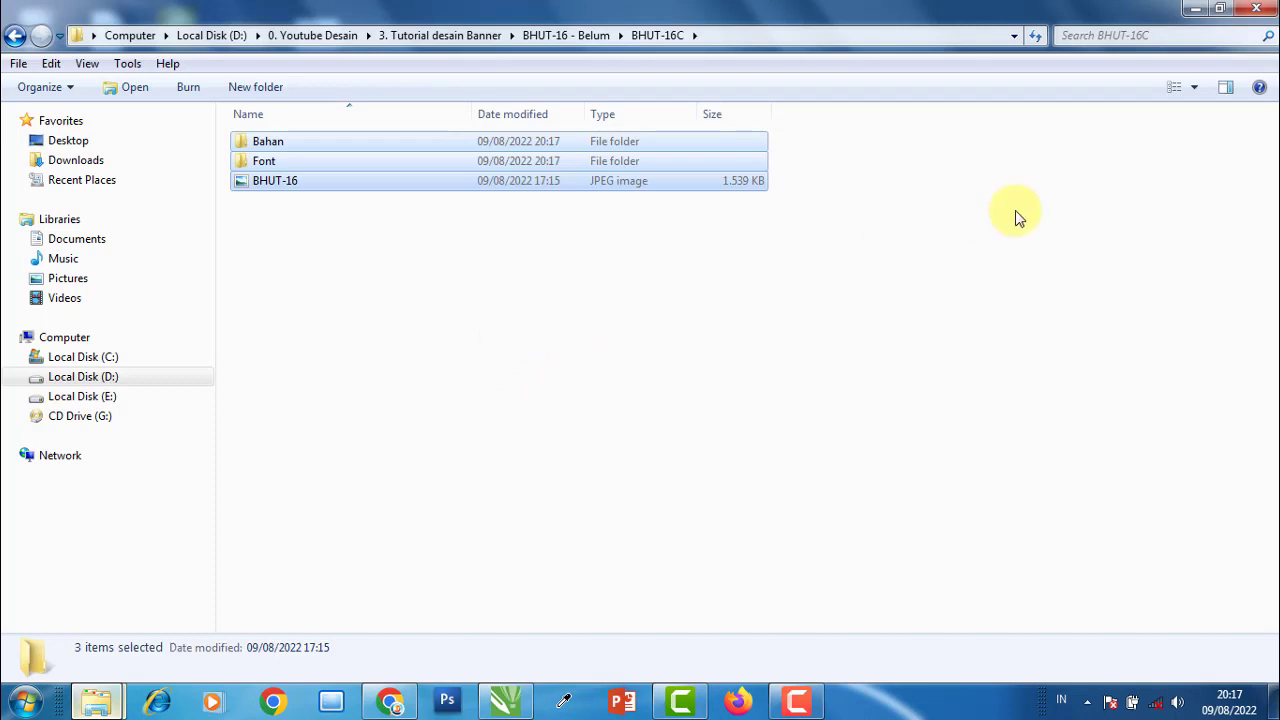
- Display the BHUT-16C contents as large thumbnails
{"action": "left_click", "coordinate": [1194, 88]}
{"action": "left_click", "coordinate": [1208, 55]}
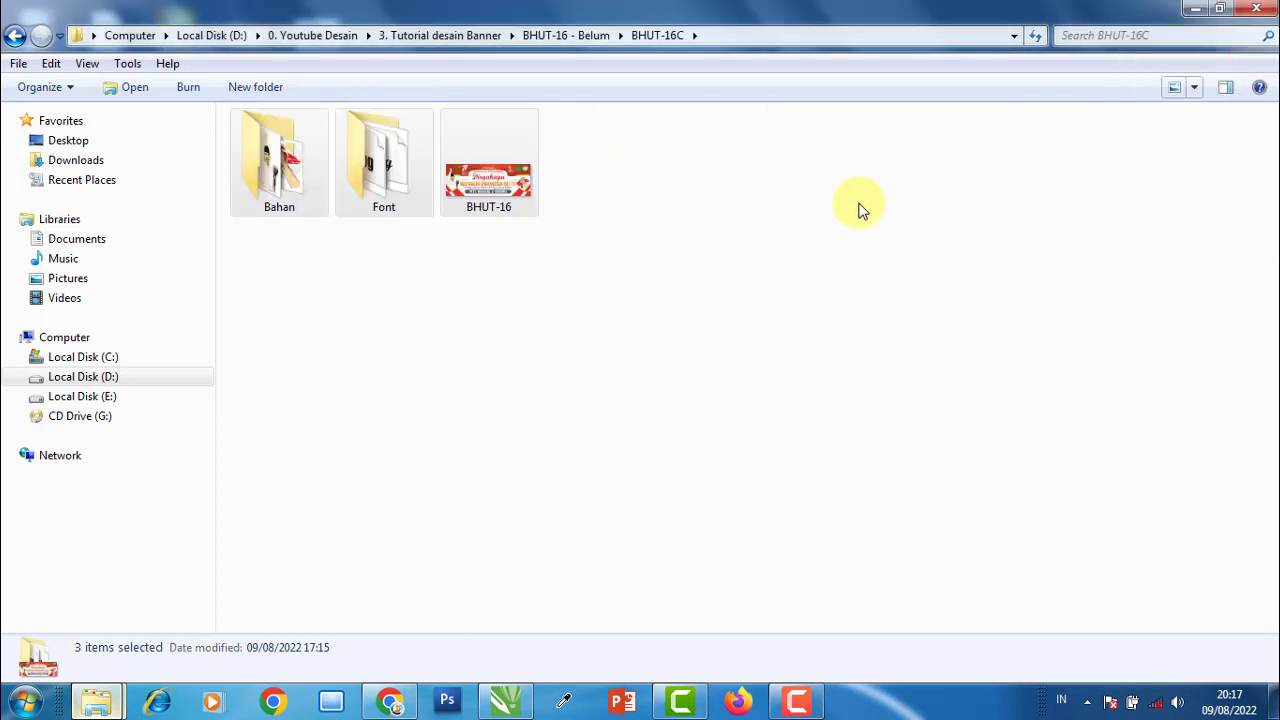
{"action": "left_click", "coordinate": [655, 215]}
{"action": "left_click_drag", "start_coordinate": [620, 262], "coordinate": [846, 297]}
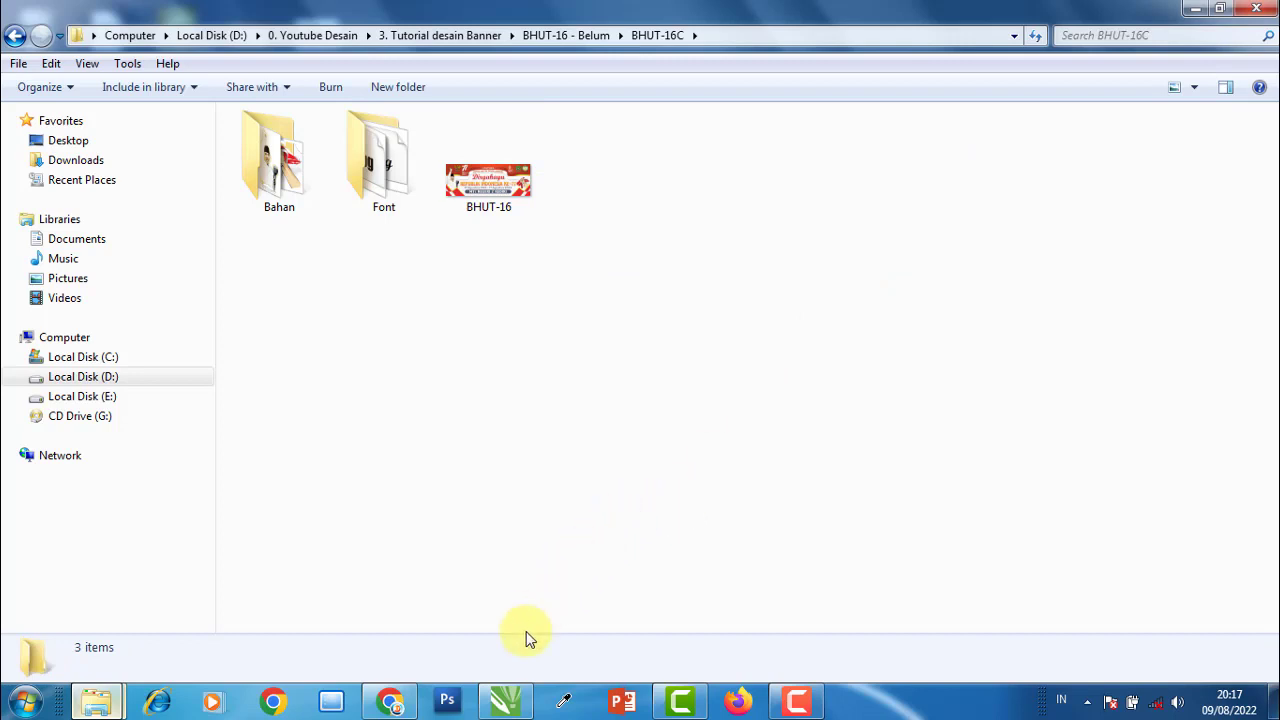
- Start a new CorelDRAW document named BHUT-16: 400 × 150 cm, CMYK colour, 72 dpi
{"action": "left_click", "coordinate": [505, 700]}
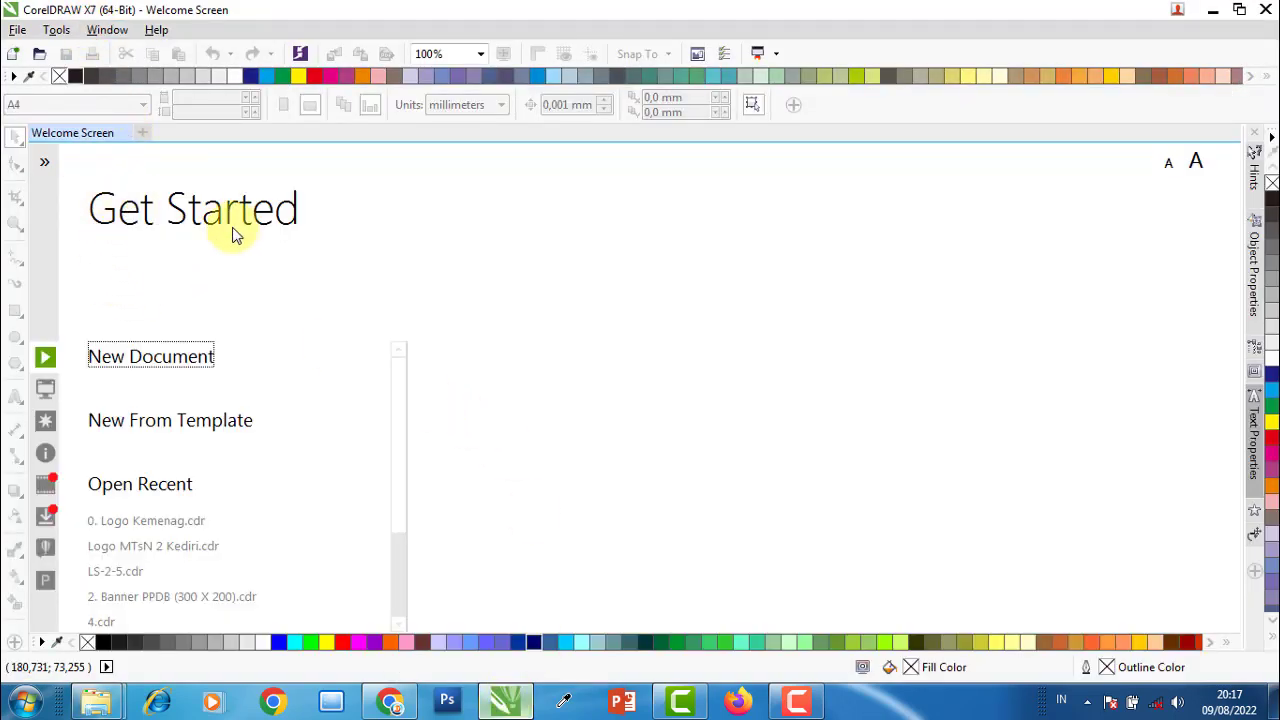
{"action": "left_click", "coordinate": [181, 362]}
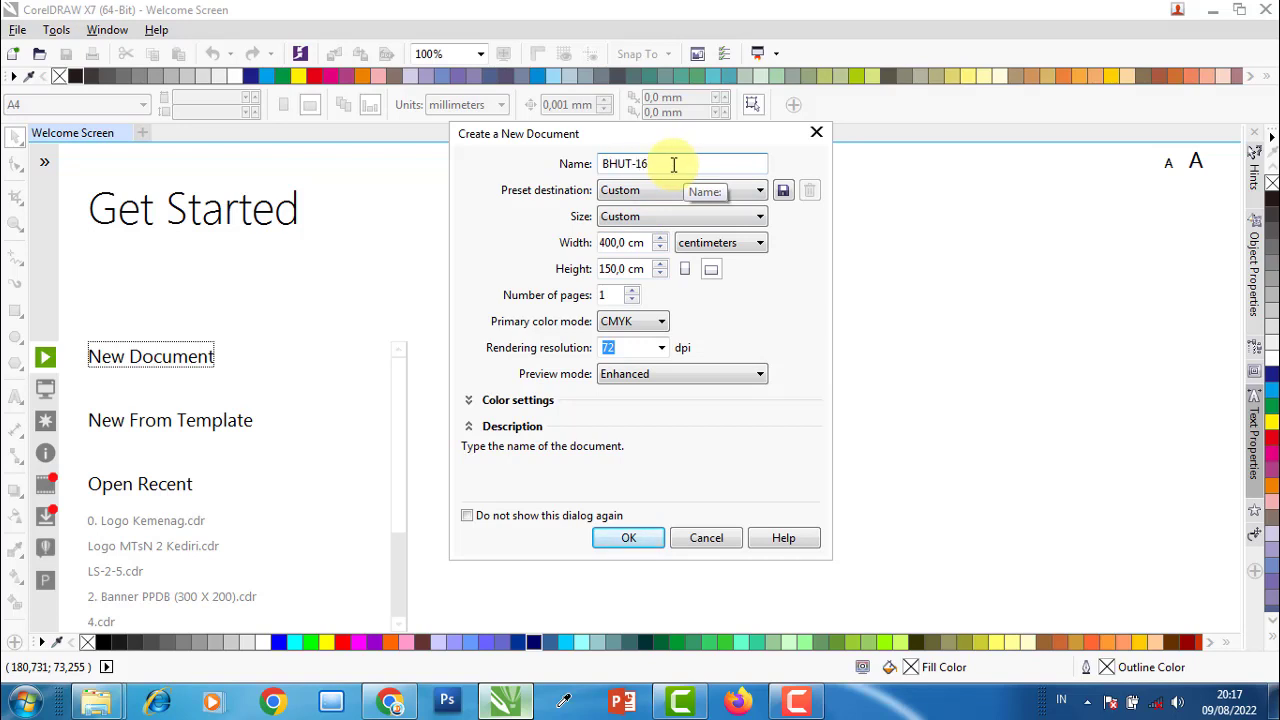
{"action": "mouse_move", "coordinate": [623, 242]}
{"action": "left_mouse_down"}
{"action": "mouse_move", "coordinate": [565, 247]}
{"action": "mouse_move", "coordinate": [596, 270]}
{"action": "left_mouse_up"}
{"action": "left_click", "coordinate": [765, 248]}
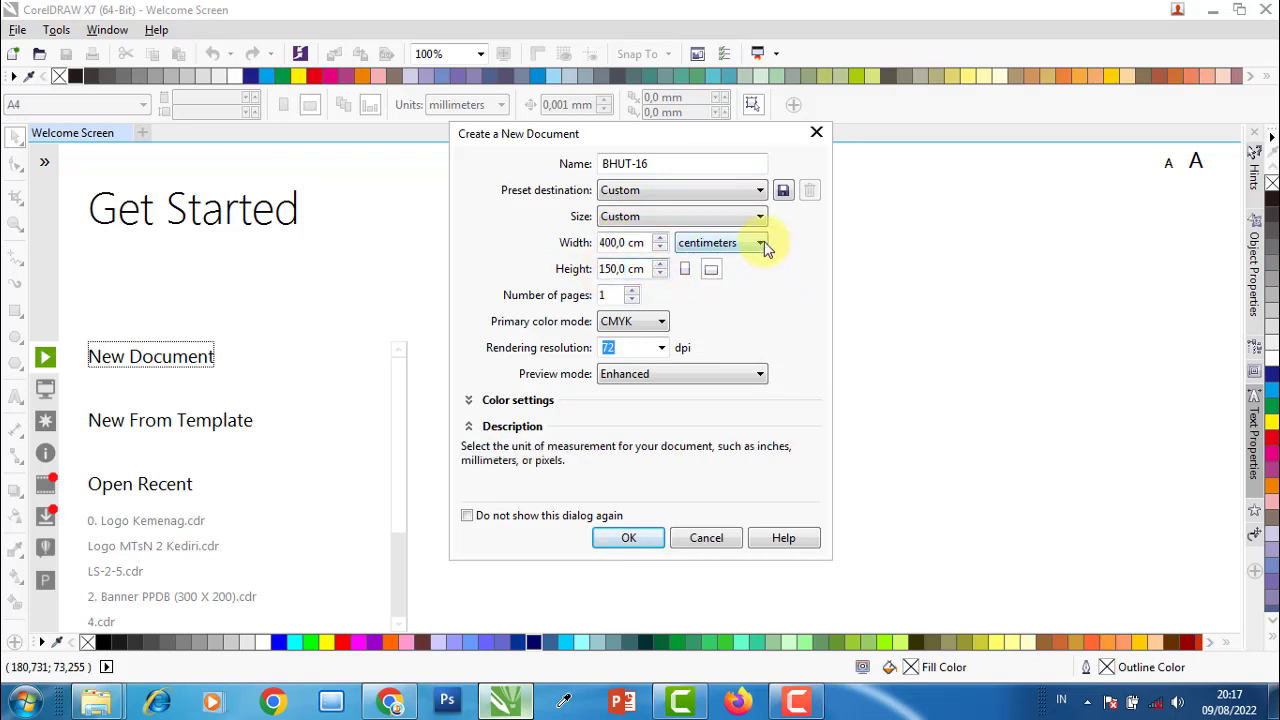
{"action": "left_click", "coordinate": [726, 403]}
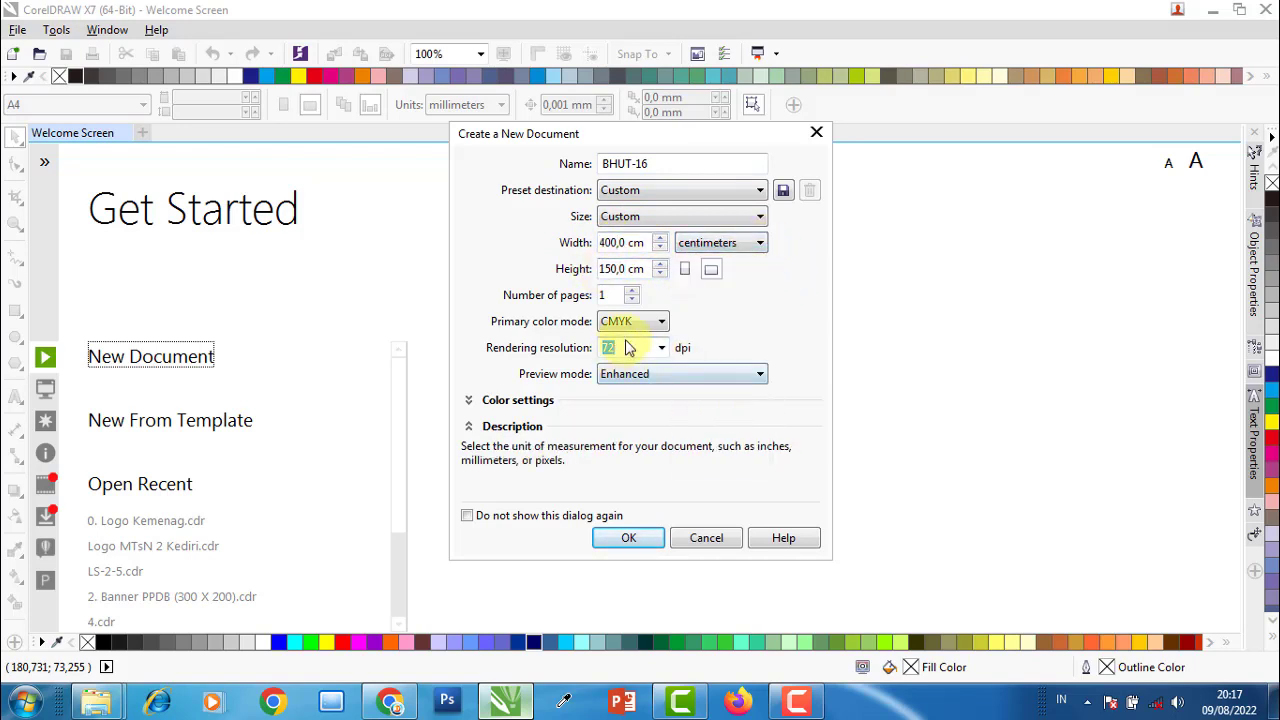
{"action": "left_click", "coordinate": [661, 321]}
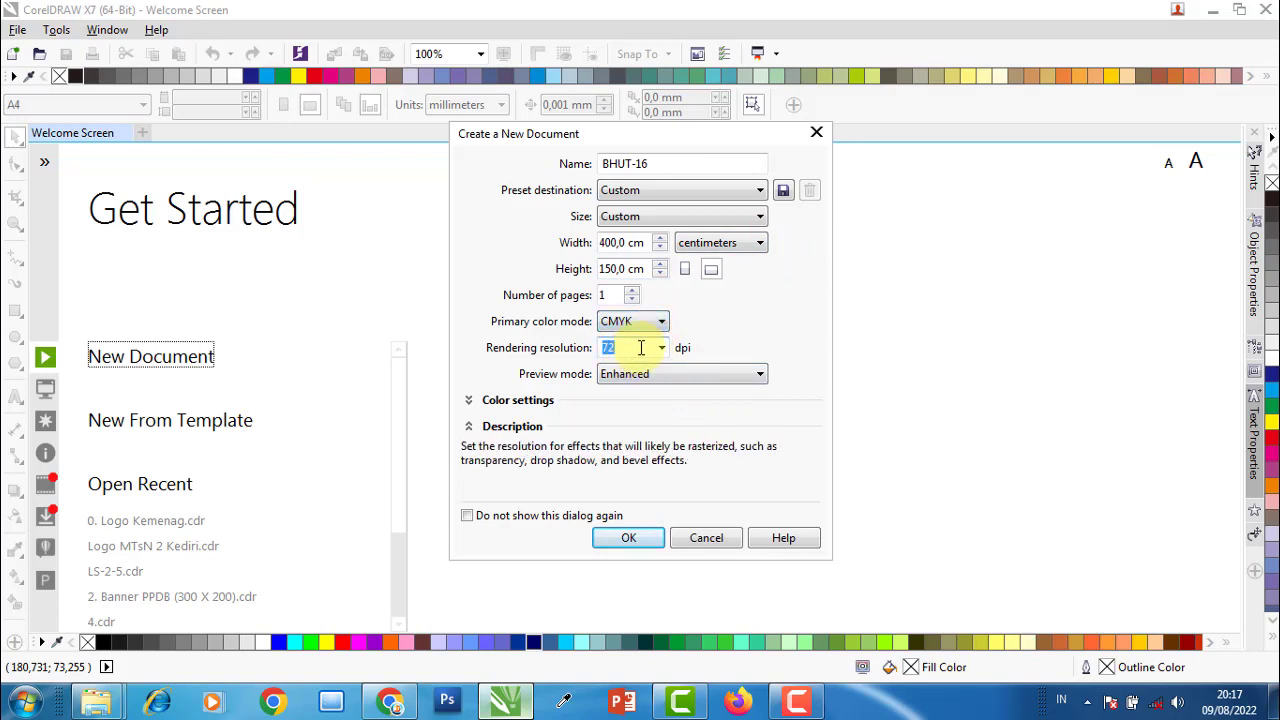
{"action": "left_click", "coordinate": [661, 349]}
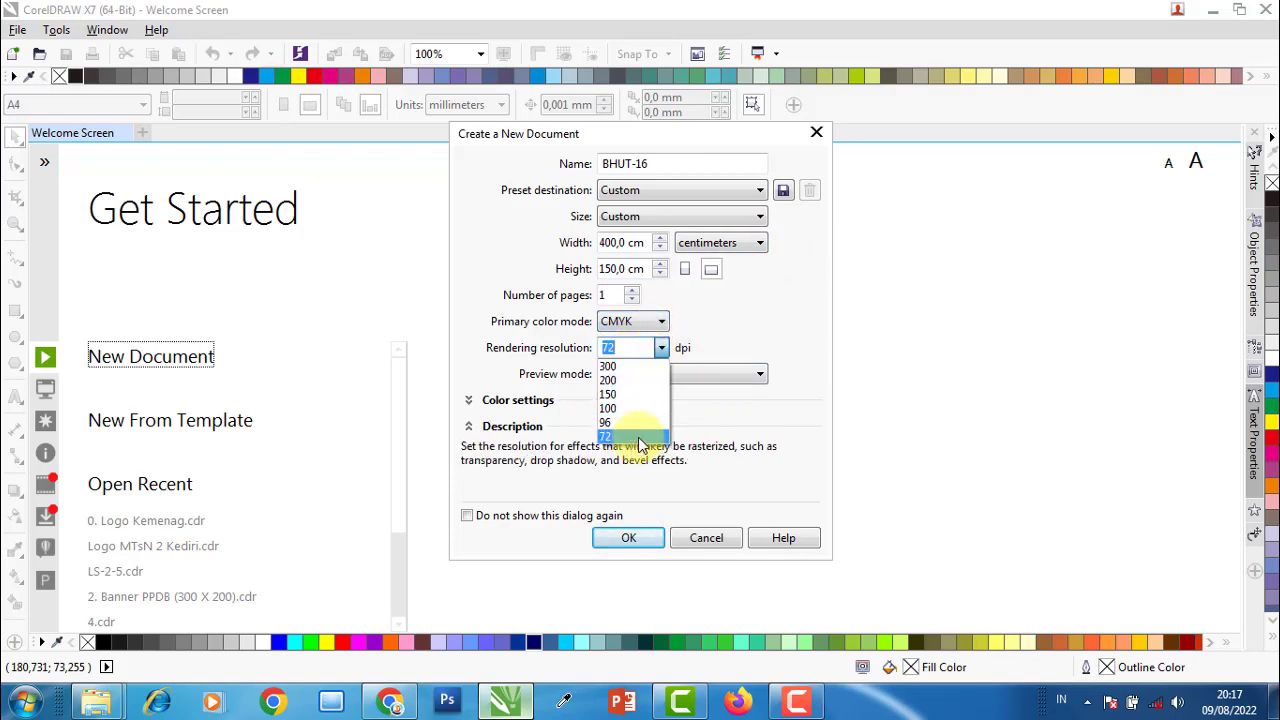
{"action": "left_click", "coordinate": [638, 438]}
{"action": "left_click", "coordinate": [644, 537]}
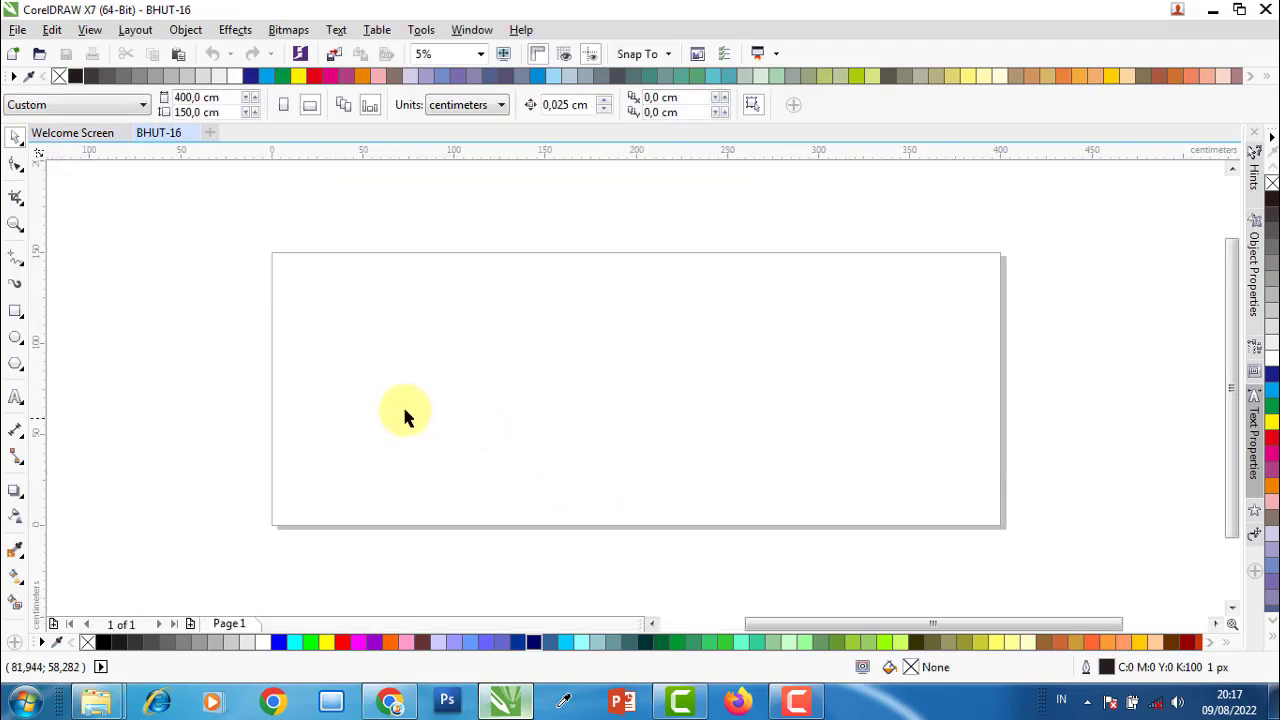
{"action": "mouse_move", "coordinate": [96, 701]}
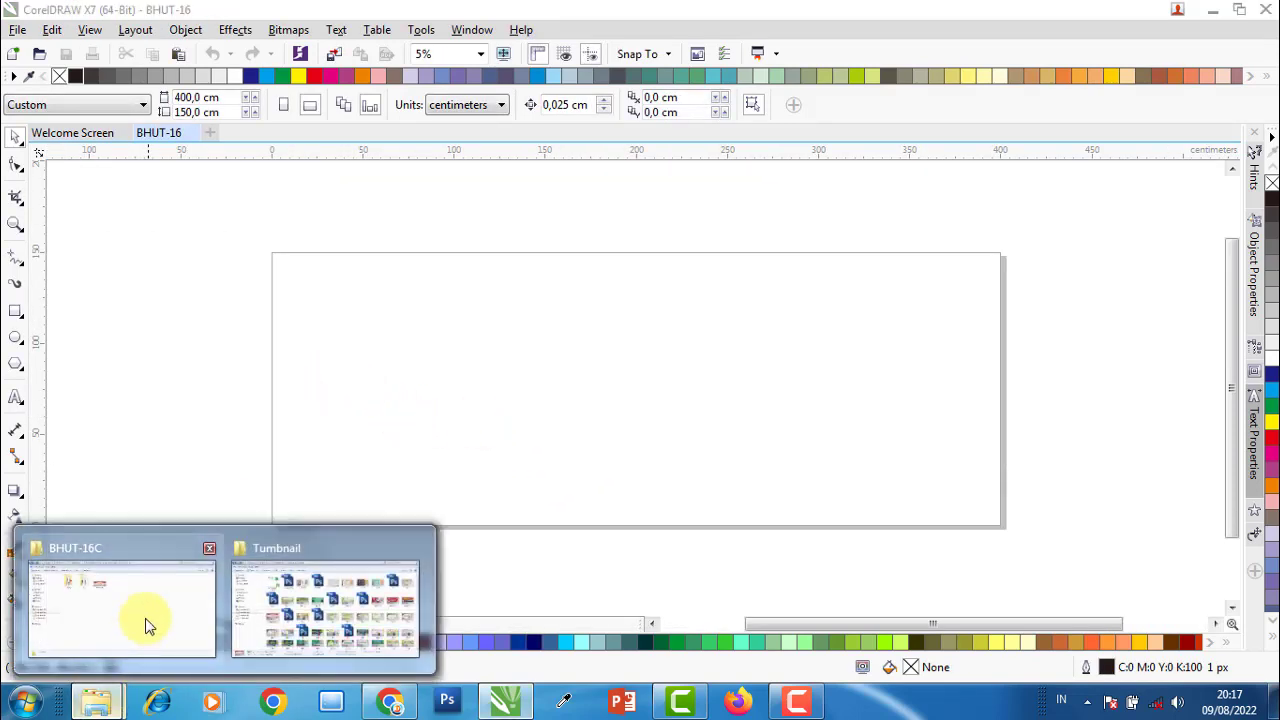
- Drop BHUT-16.jpg onto Page 1 aligned to the page, add a blank Page 2, and return to Page 1
{"action": "left_click", "coordinate": [146, 617]}
{"action": "mouse_move", "coordinate": [488, 190]}
{"action": "left_mouse_down"}
{"action": "mouse_move", "coordinate": [513, 680]}
{"action": "mouse_move", "coordinate": [472, 425]}
{"action": "mouse_move", "coordinate": [278, 242]}
{"action": "left_mouse_up"}
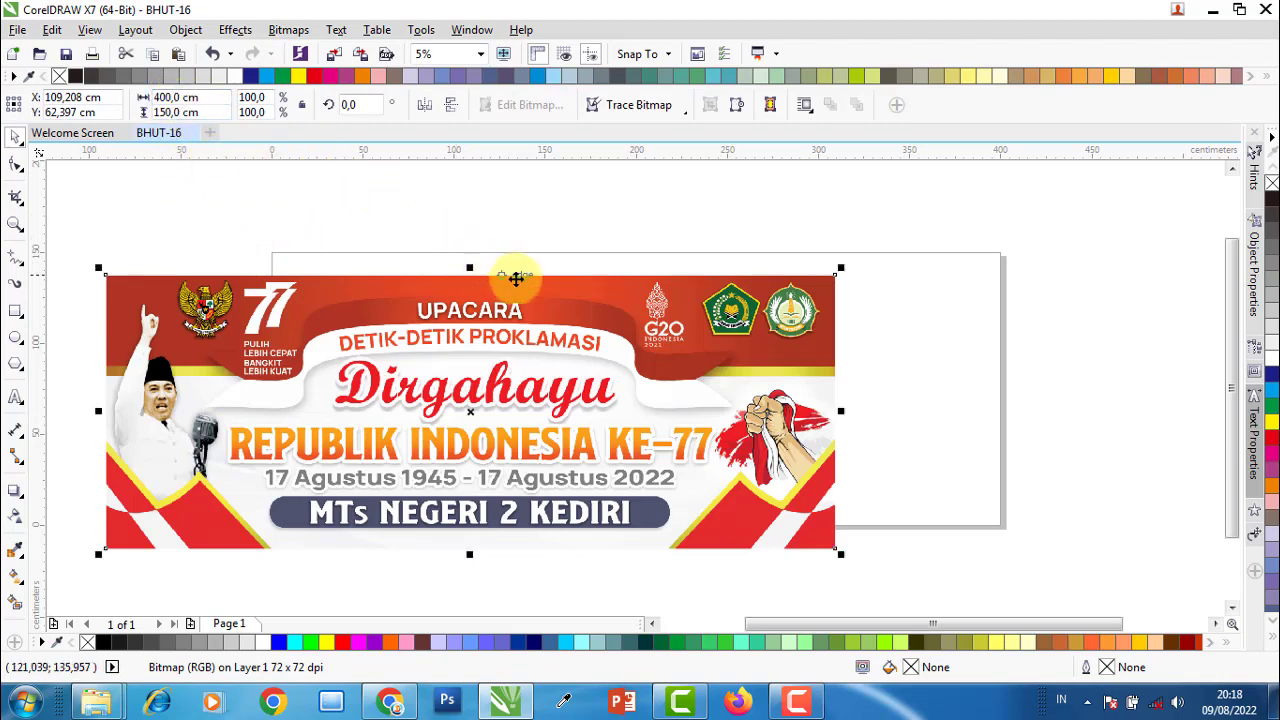
{"action": "left_click_drag", "start_coordinate": [521, 279], "coordinate": [687, 257]}
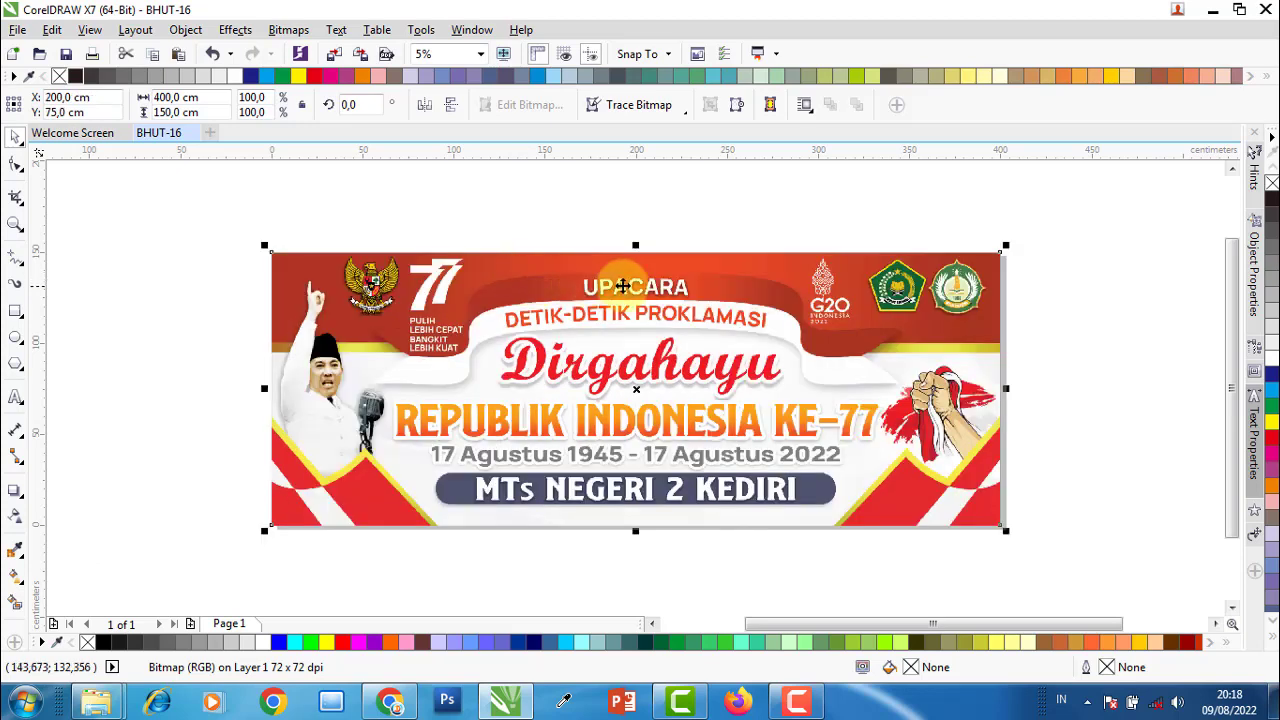
{"action": "left_click", "coordinate": [735, 204]}
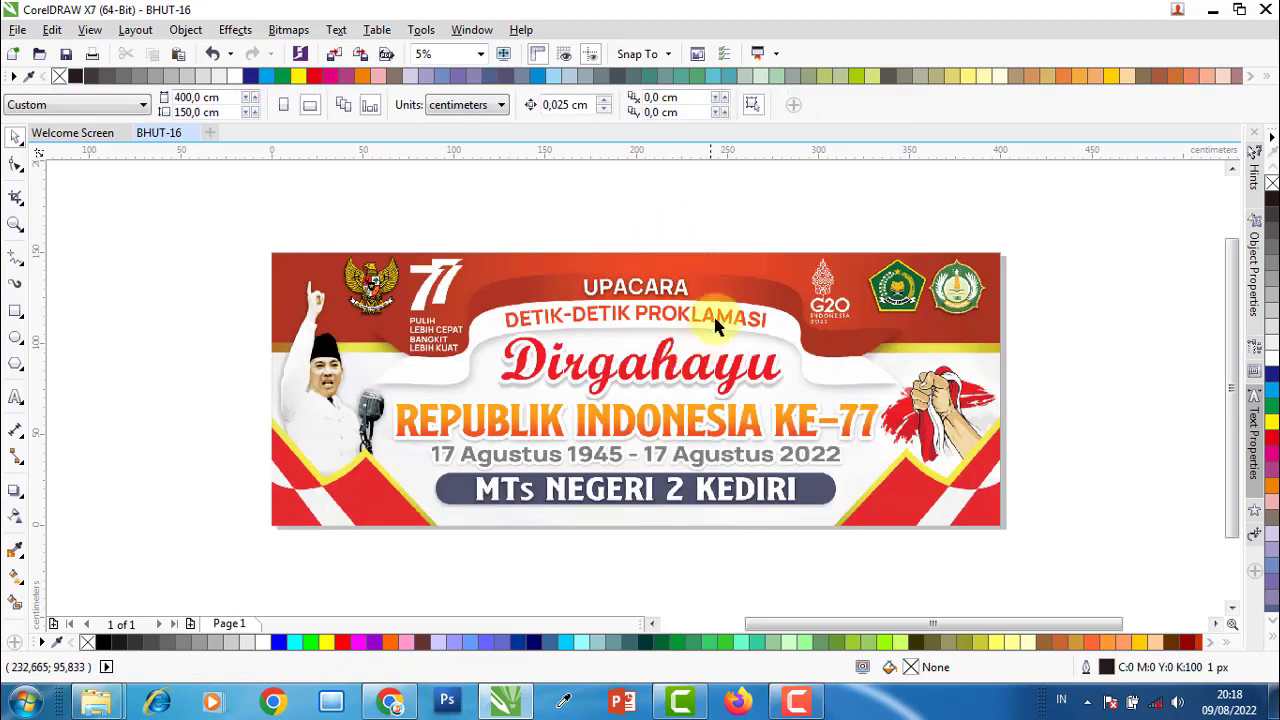
{"action": "left_click", "coordinate": [191, 624]}
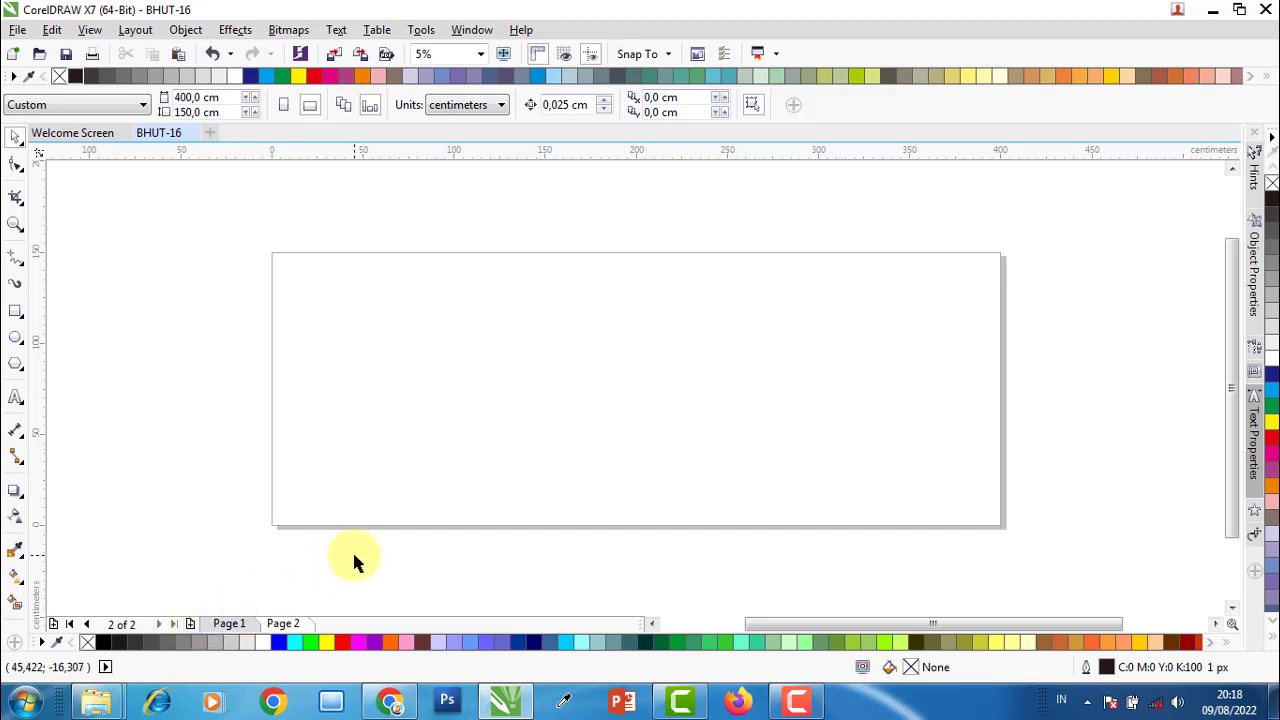
{"action": "left_click", "coordinate": [229, 624]}
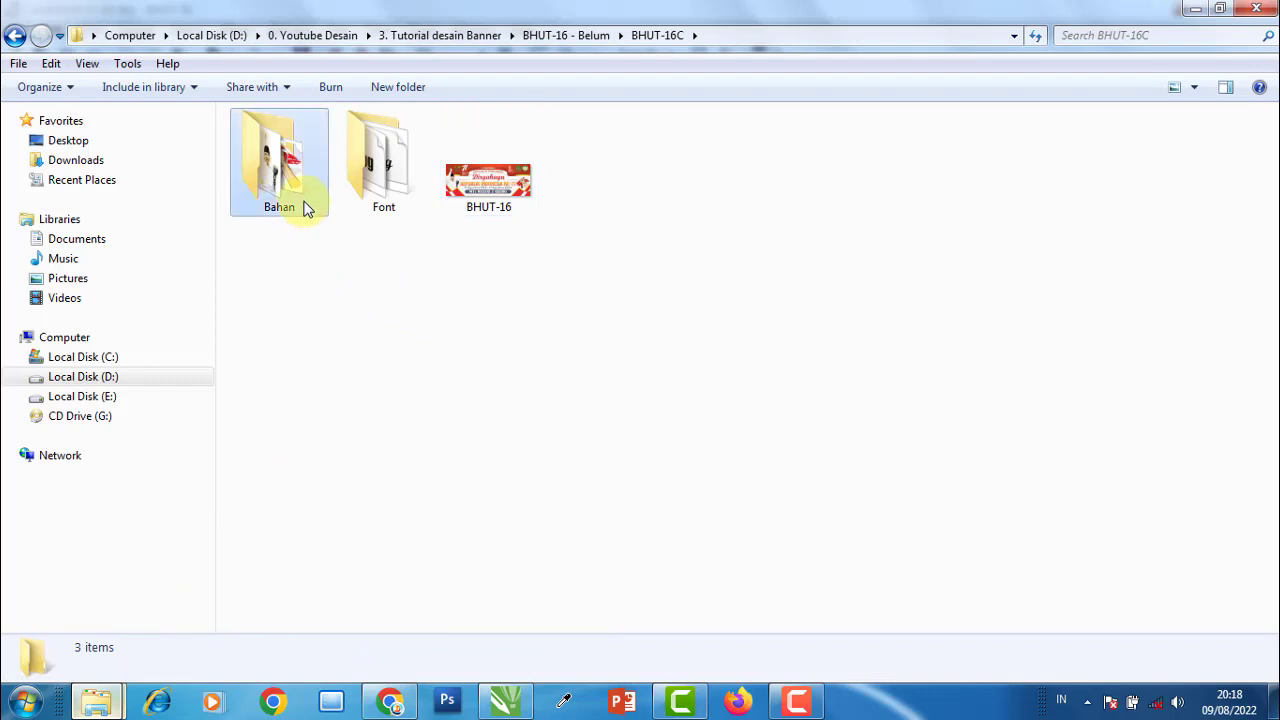
- Preview the Pngtree and Bg - edit images in Bahan, then drag both into CorelDRAW
{"action": "double_click", "coordinate": [305, 204]}
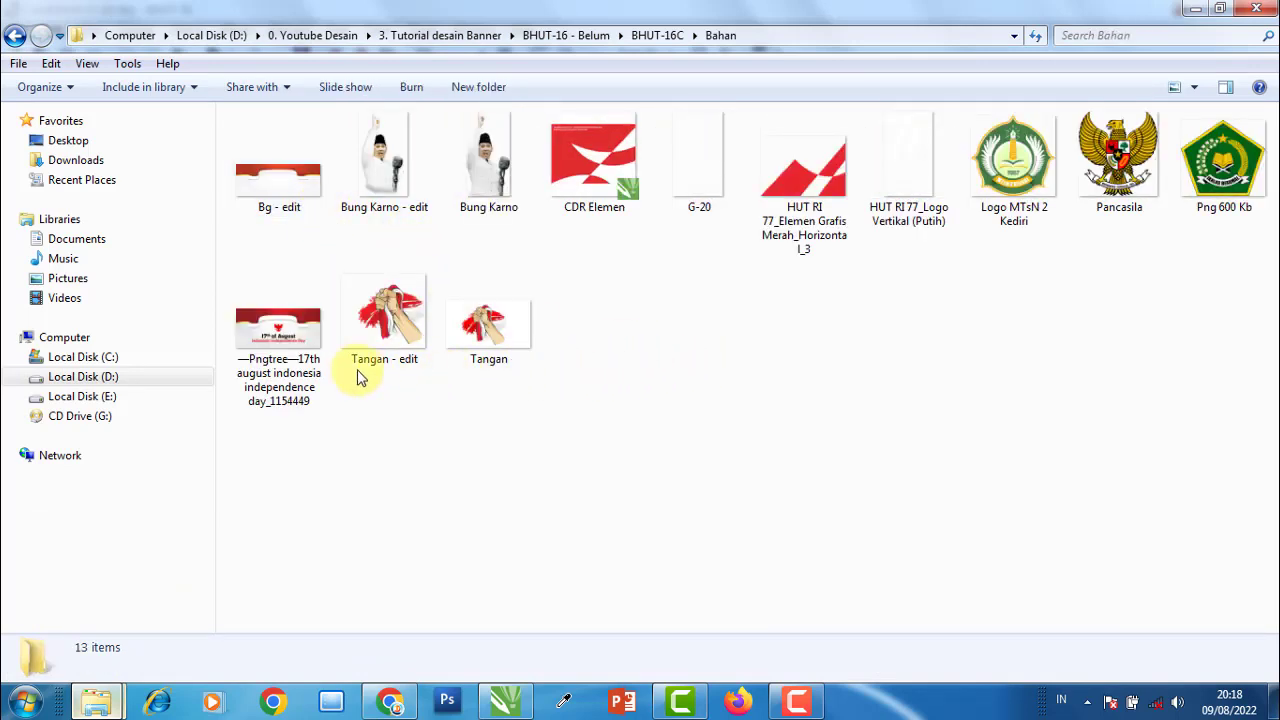
{"action": "mouse_move", "coordinate": [284, 445]}
{"action": "left_mouse_down"}
{"action": "mouse_move", "coordinate": [295, 400]}
{"action": "mouse_move", "coordinate": [286, 434]}
{"action": "left_mouse_up"}
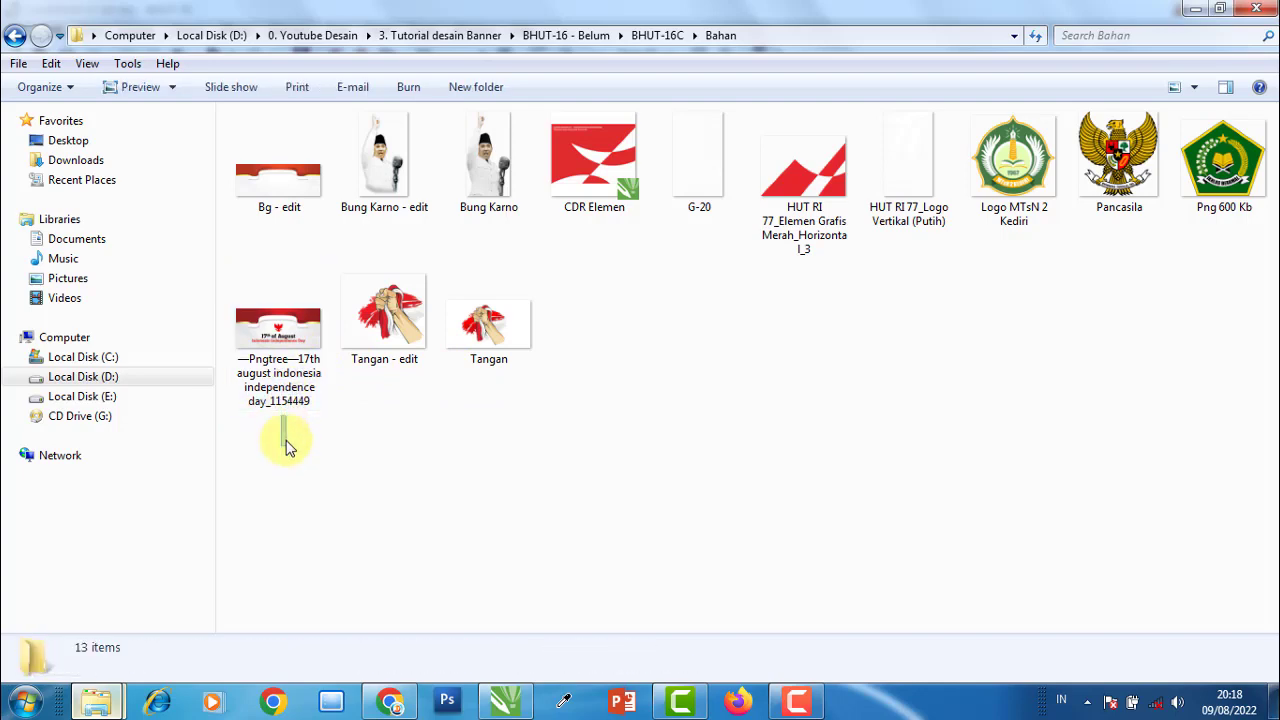
{"action": "double_click", "coordinate": [295, 342]}
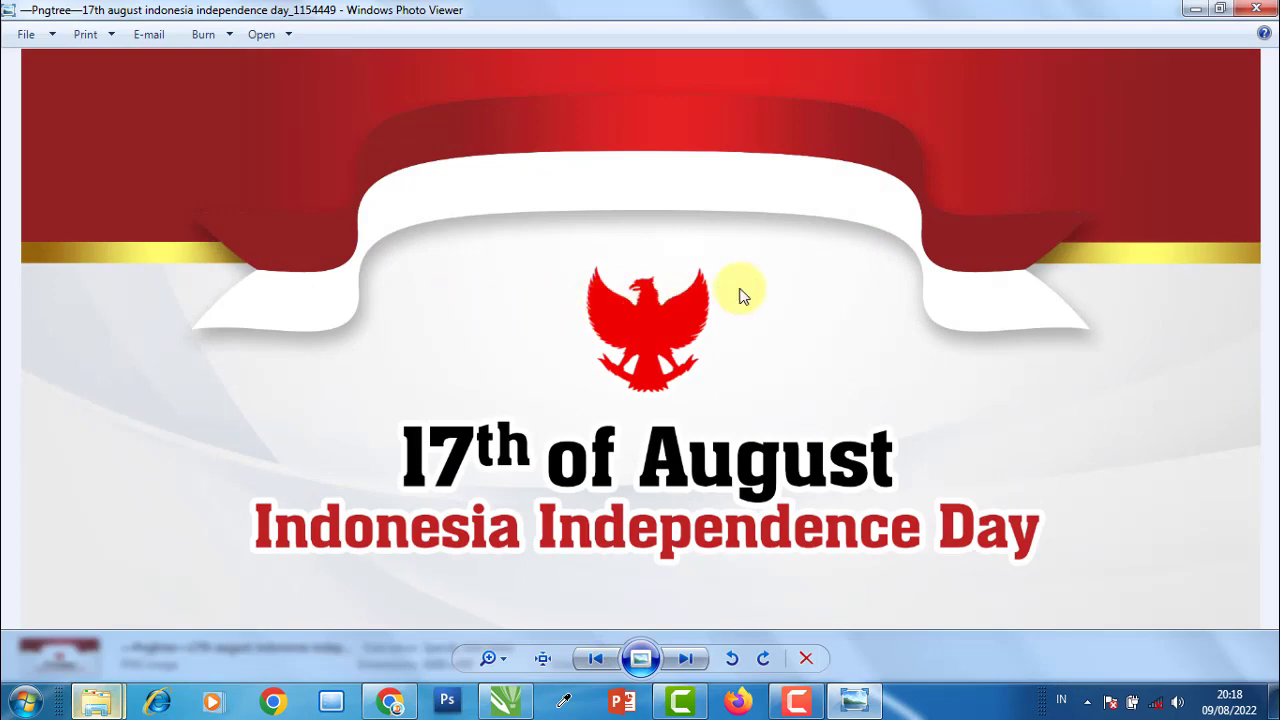
{"action": "left_click", "coordinate": [1257, 12]}
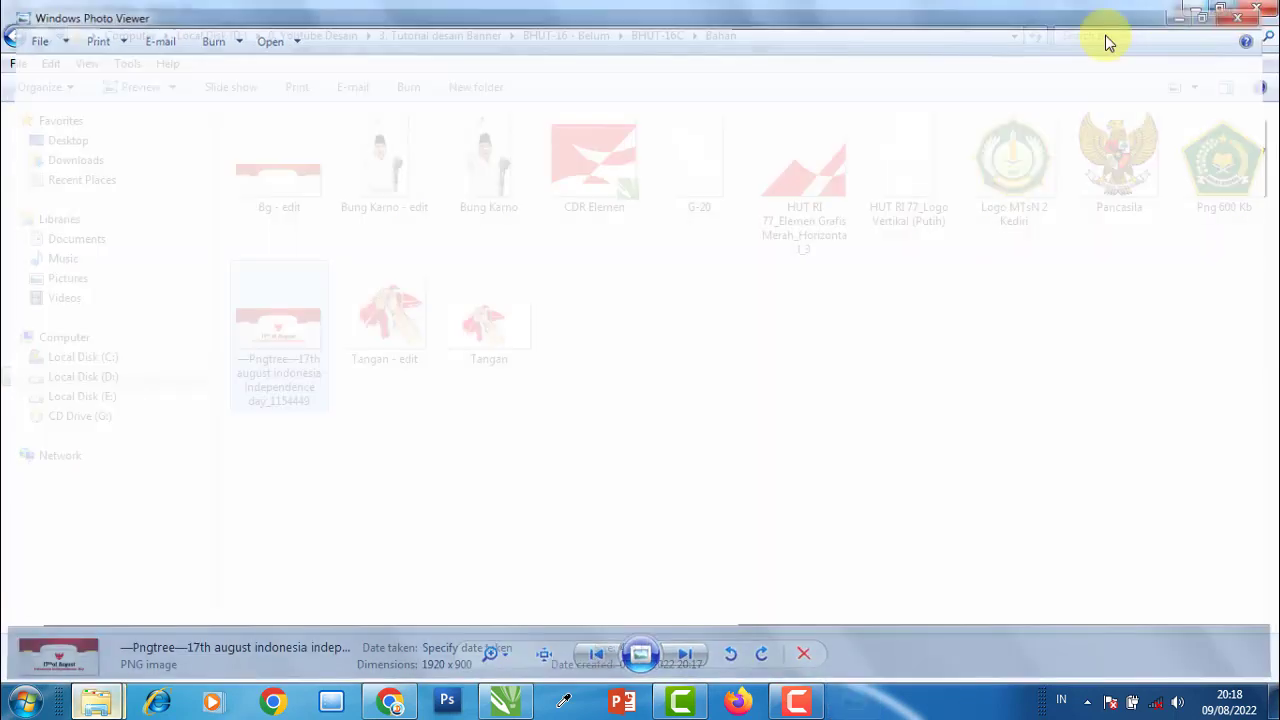
{"action": "double_click", "coordinate": [279, 188]}
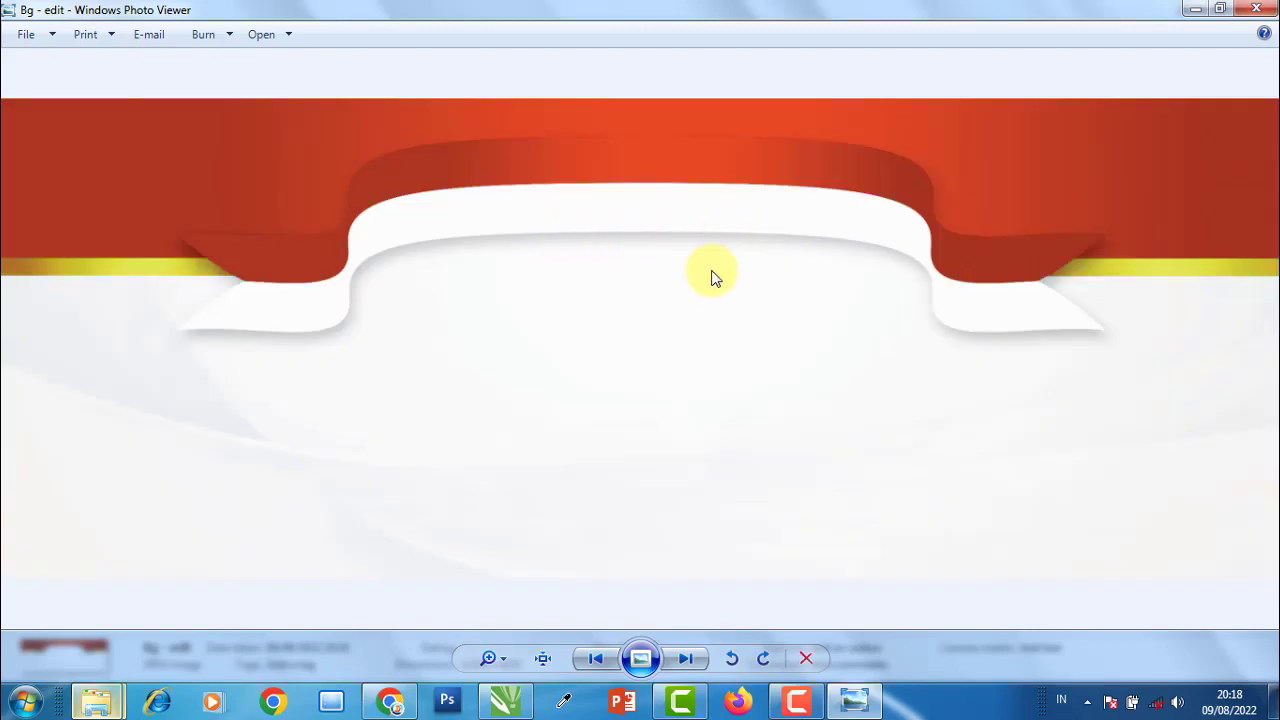
{"action": "left_click", "coordinate": [1257, 9]}
{"action": "left_click", "coordinate": [280, 330]}
{"action": "mouse_move", "coordinate": [302, 500]}
{"action": "left_mouse_down"}
{"action": "mouse_move", "coordinate": [277, 337]}
{"action": "mouse_move", "coordinate": [282, 162]}
{"action": "left_mouse_up"}
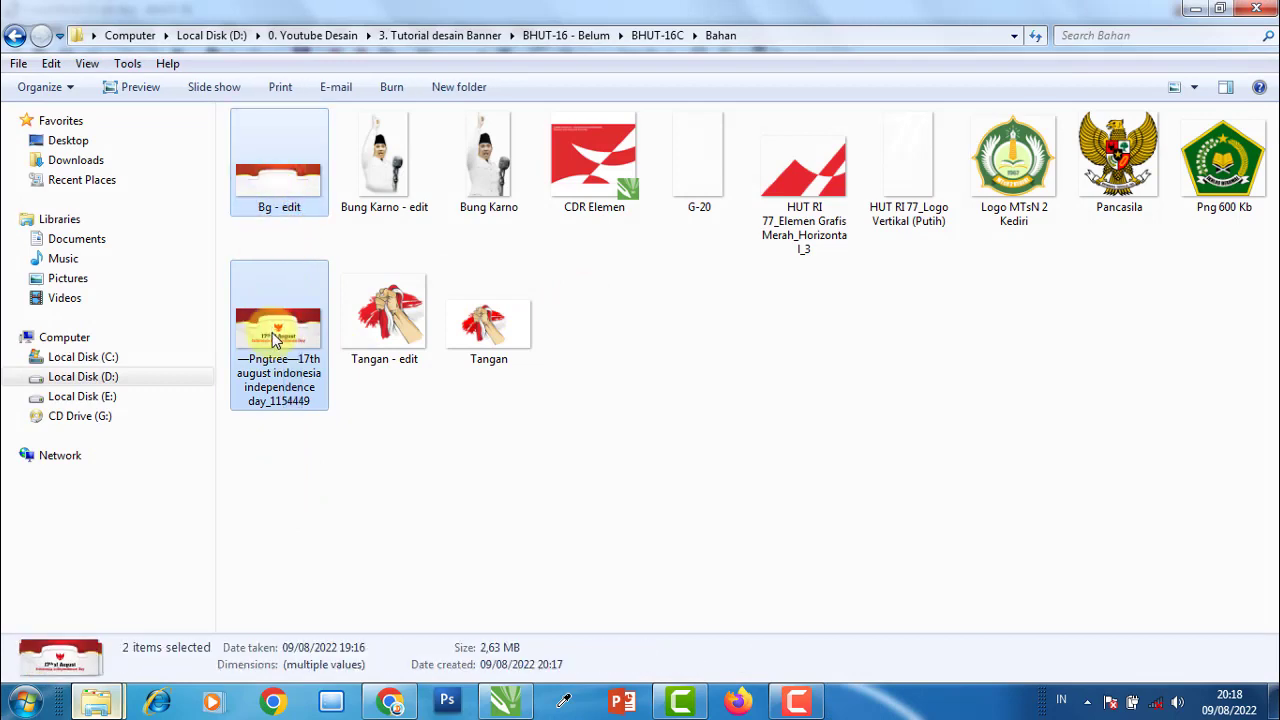
{"action": "mouse_move", "coordinate": [275, 338]}
{"action": "left_mouse_down"}
{"action": "mouse_move", "coordinate": [507, 705]}
{"action": "mouse_move", "coordinate": [1040, 385]}
{"action": "left_mouse_up"}
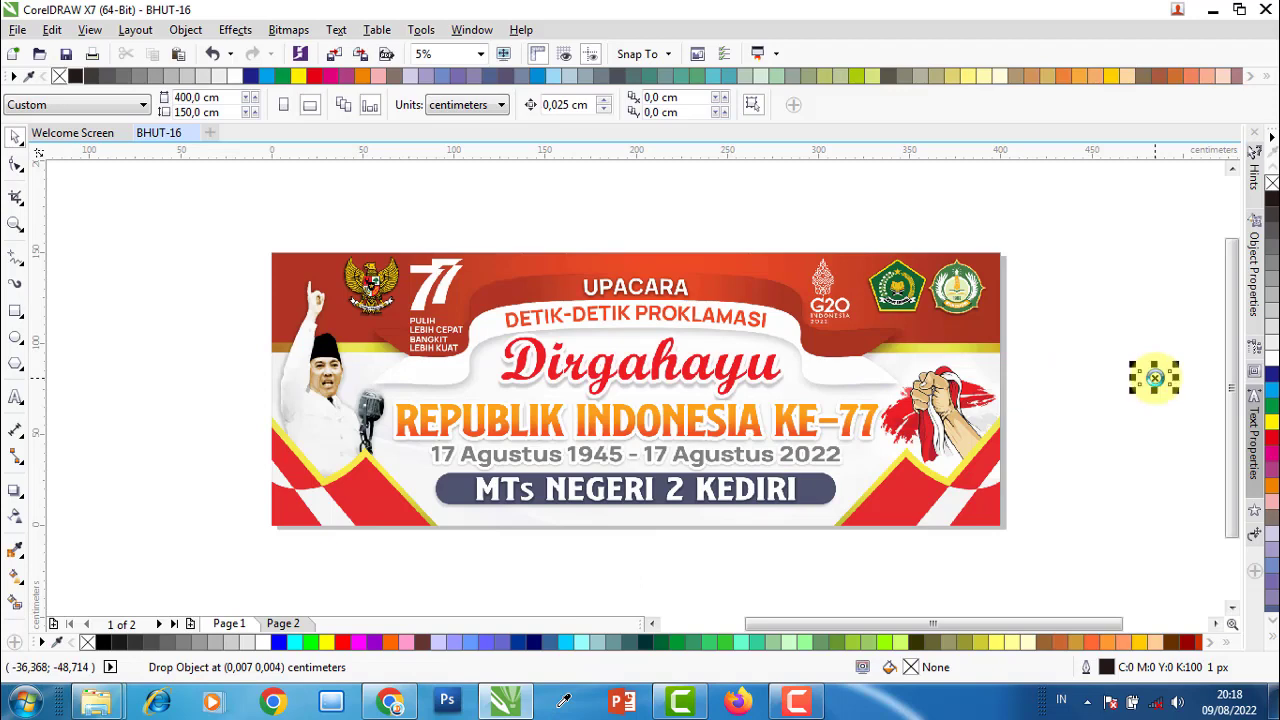
- Drop the Bg - edit and Pngtree images into the document and move them onto Page 2
{"action": "left_click_drag", "start_coordinate": [1127, 377], "coordinate": [677, 372]}
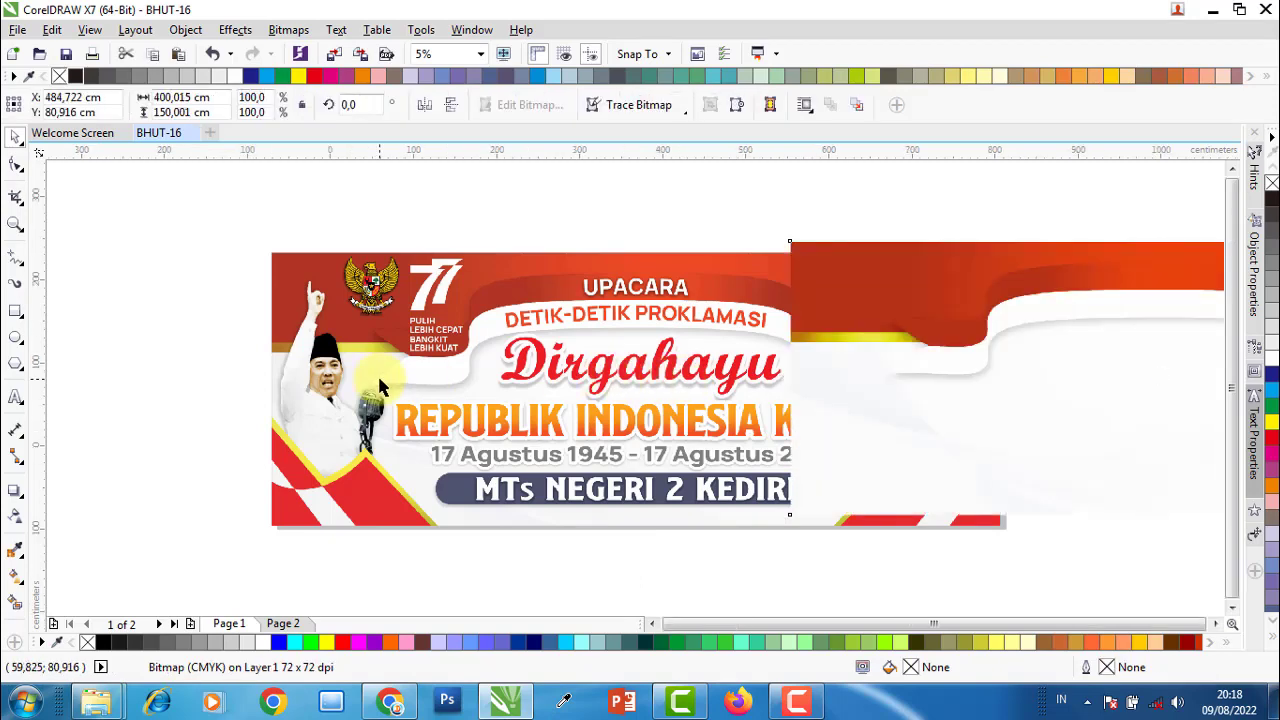
{"action": "left_click", "coordinate": [545, 285]}
{"action": "left_click_drag", "start_coordinate": [1057, 528], "coordinate": [1057, 528]}
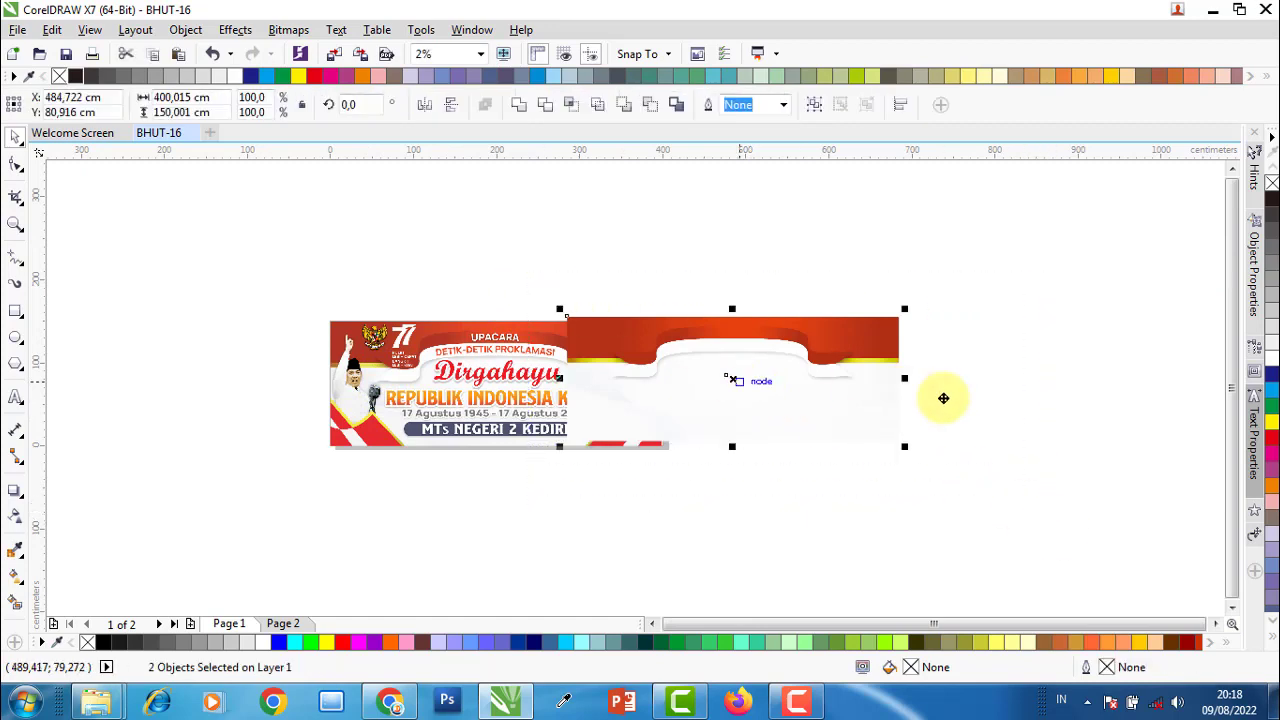
{"action": "left_click_drag", "start_coordinate": [943, 397], "coordinate": [1154, 419]}
{"action": "left_click", "coordinate": [493, 522]}
{"action": "left_click", "coordinate": [283, 623]}
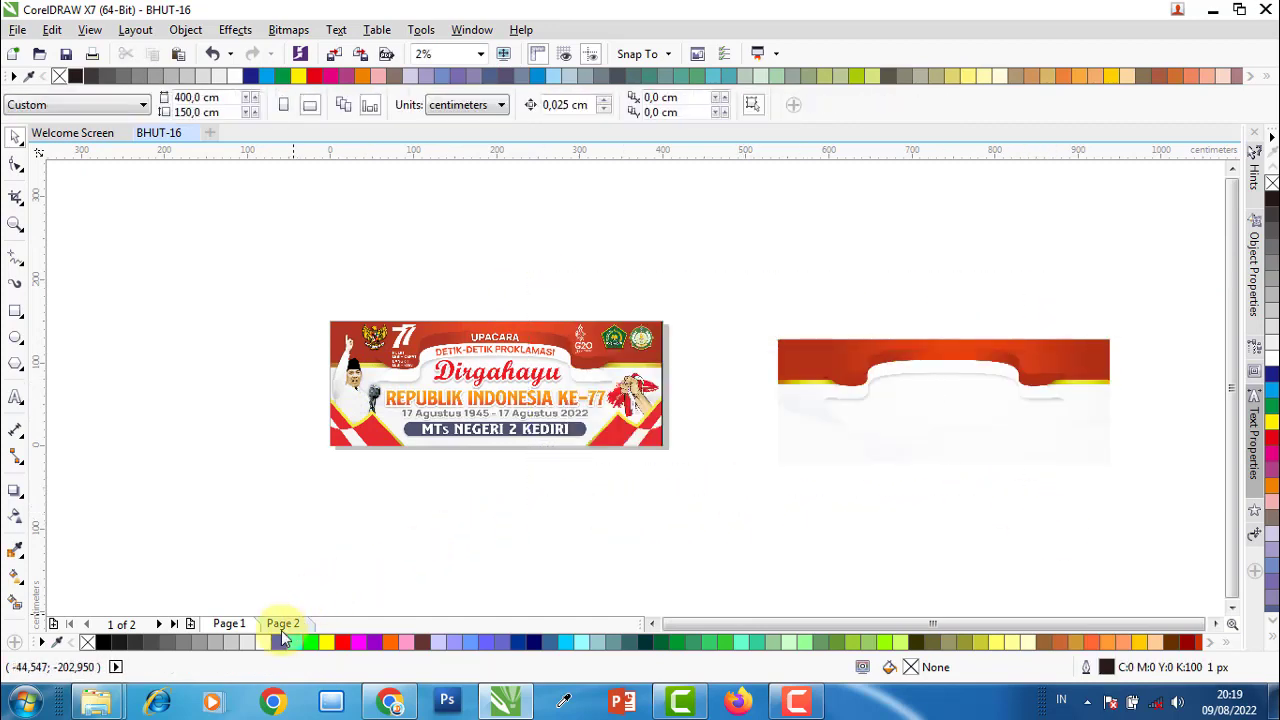
{"action": "left_click", "coordinate": [851, 374]}
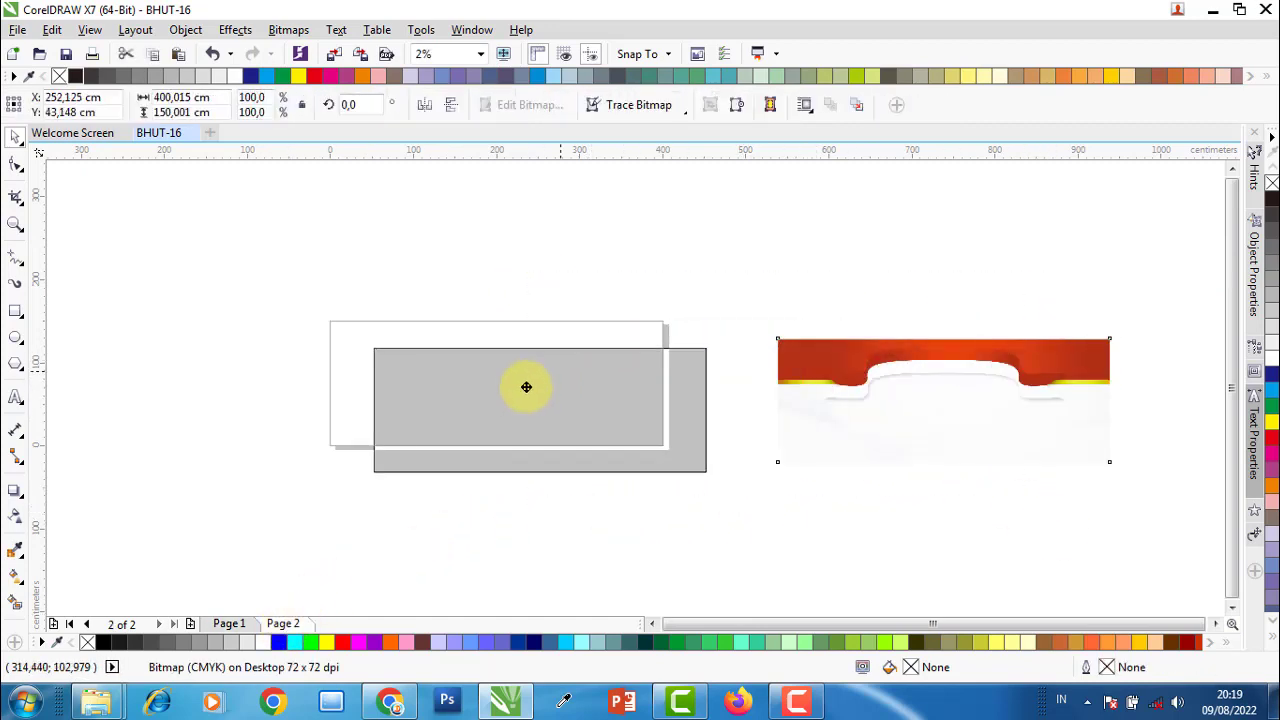
{"action": "left_click_drag", "start_coordinate": [965, 362], "coordinate": [524, 389]}
{"action": "left_click", "coordinate": [945, 403]}
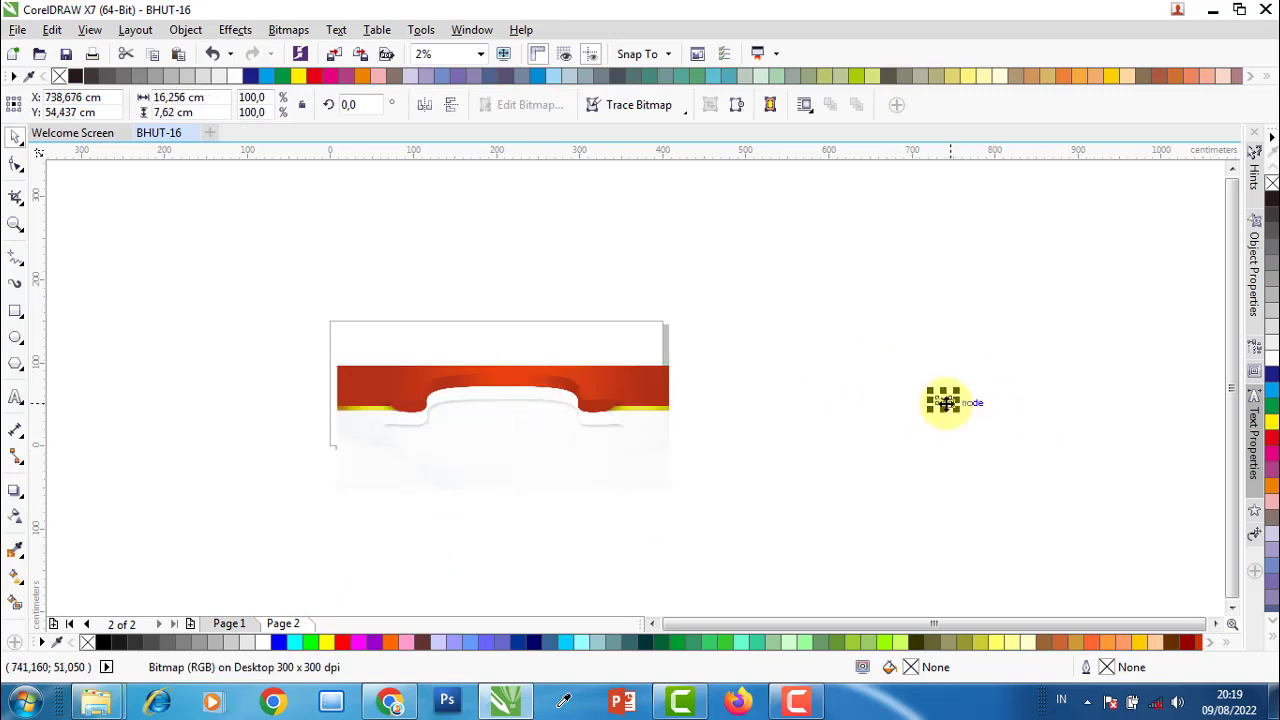
{"action": "left_click_drag", "start_coordinate": [944, 403], "coordinate": [484, 345]}
- Enlarge the Pngtree reference to roughly banner size, compare it with the background, and set it aside
{"action": "scroll", "coordinate": [482, 358], "scroll_direction": "up", "scroll_amount": 2}
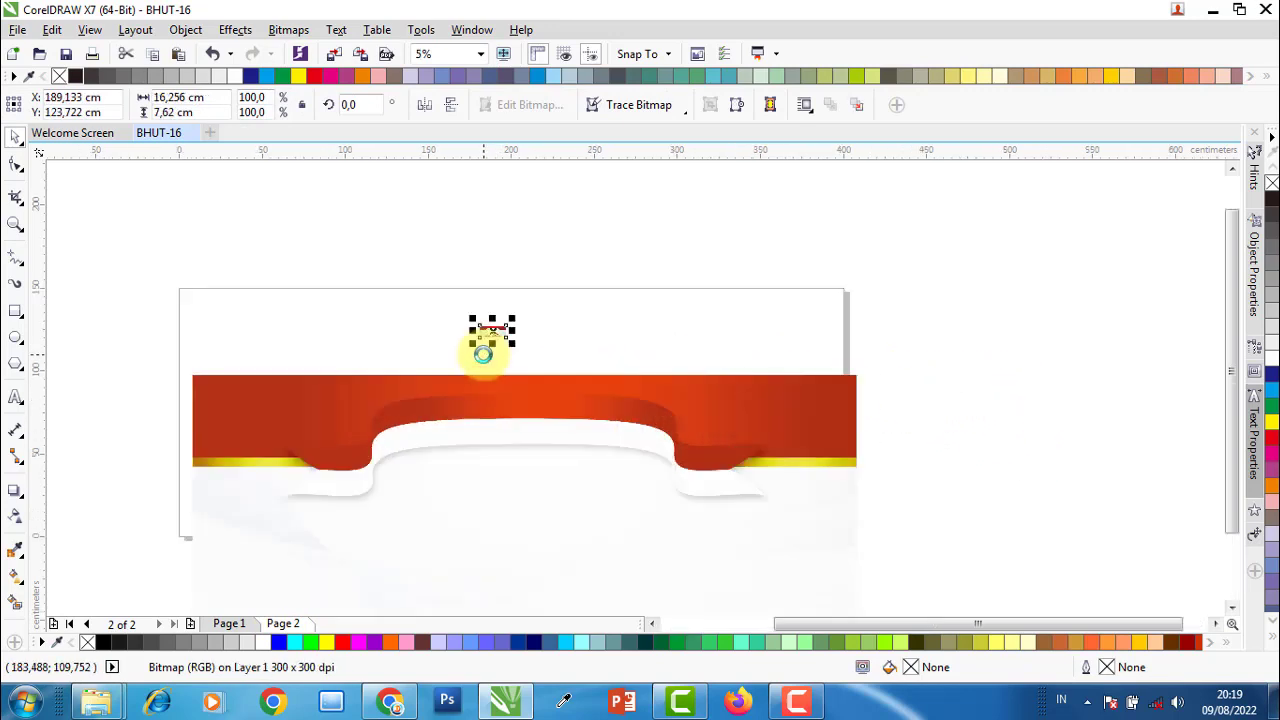
{"action": "left_click_drag", "start_coordinate": [512, 345], "coordinate": [692, 425]}
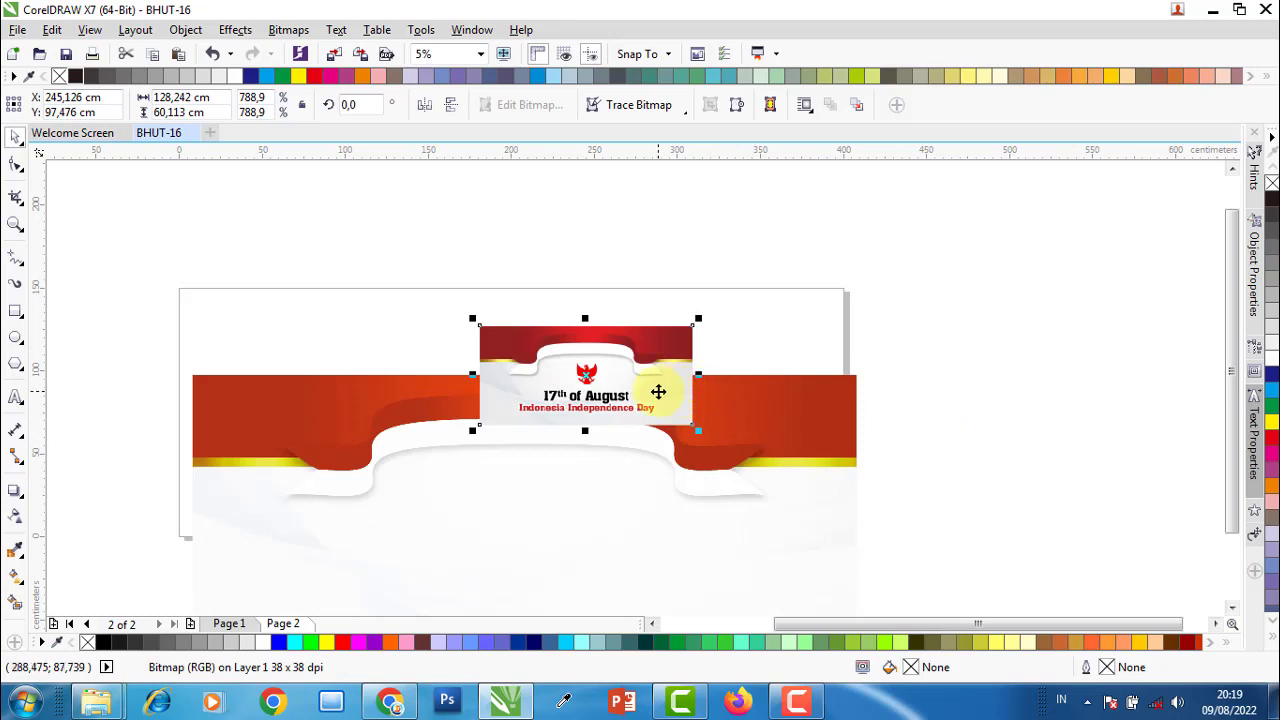
{"action": "mouse_move", "coordinate": [652, 382]}
{"action": "left_mouse_down"}
{"action": "mouse_move", "coordinate": [824, 344]}
{"action": "mouse_move", "coordinate": [805, 328]}
{"action": "left_mouse_up"}
{"action": "left_click_drag", "start_coordinate": [634, 372], "coordinate": [223, 509]}
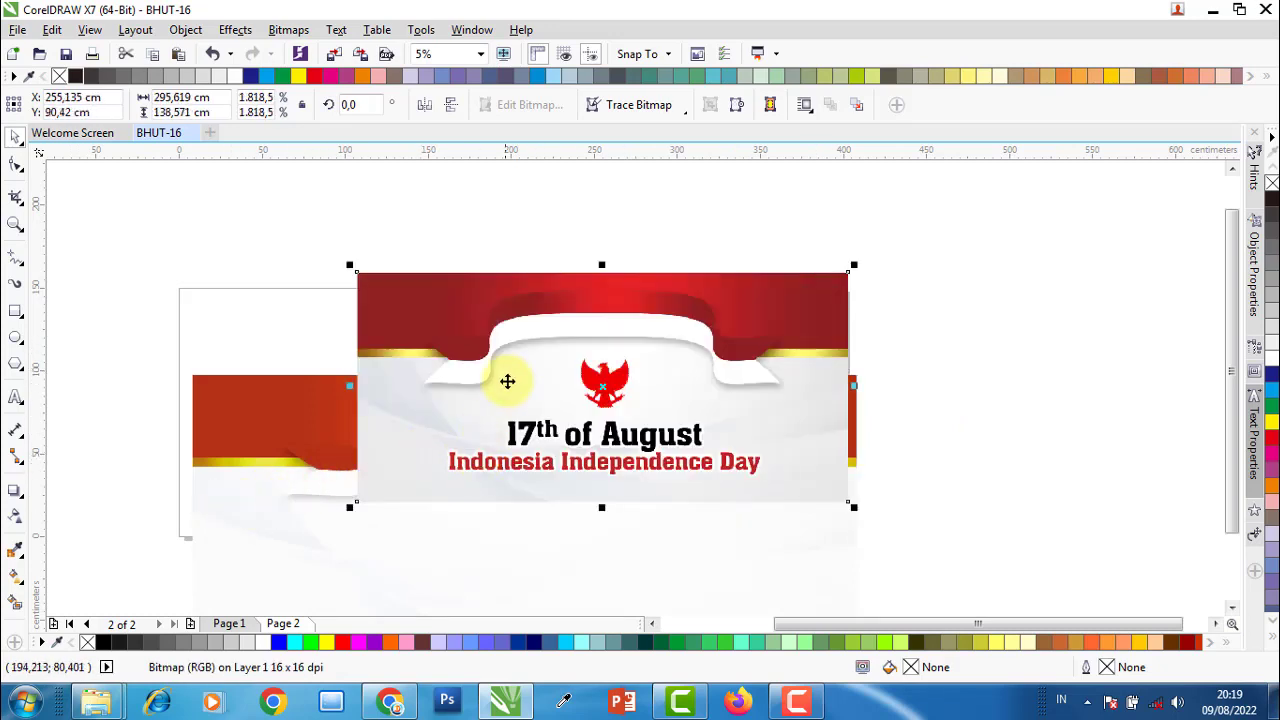
{"action": "left_click_drag", "start_coordinate": [507, 381], "coordinate": [229, 437]}
{"action": "scroll", "coordinate": [229, 437], "scroll_direction": "up", "scroll_amount": 2}
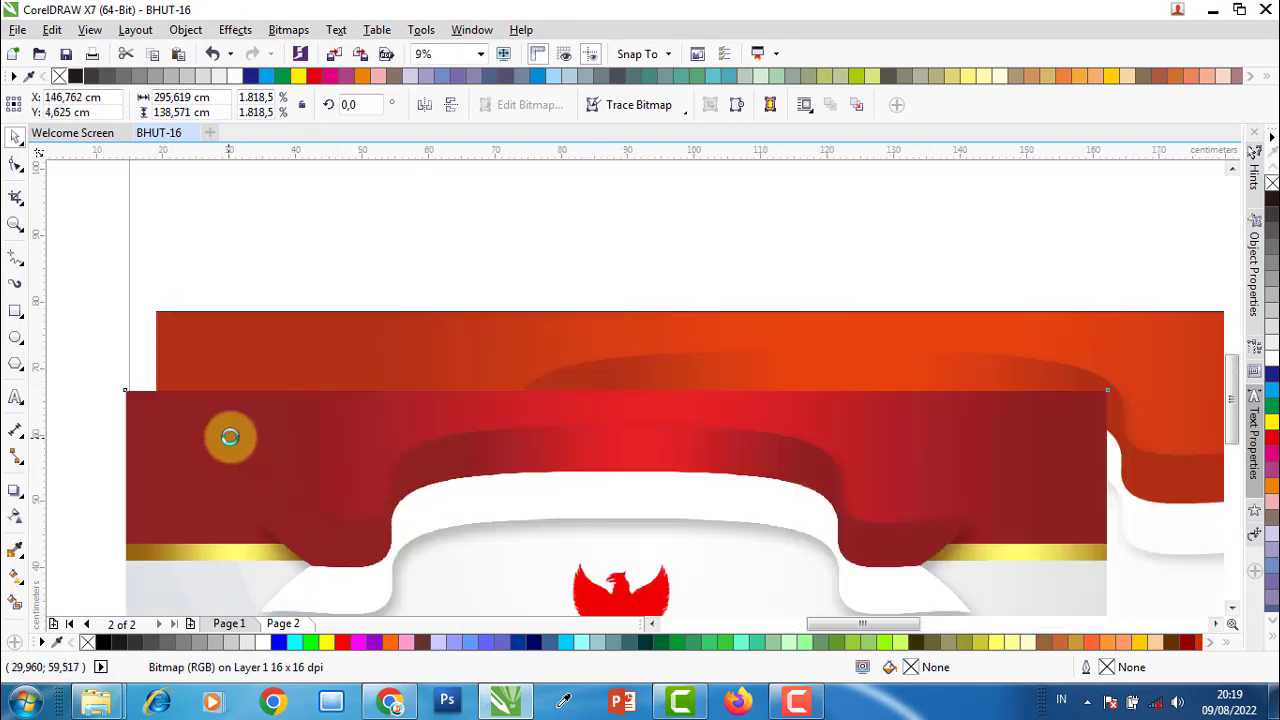
{"action": "scroll", "coordinate": [229, 437], "scroll_direction": "up", "scroll_amount": 2}
{"action": "scroll", "coordinate": [378, 402], "scroll_direction": "down", "scroll_amount": 2}
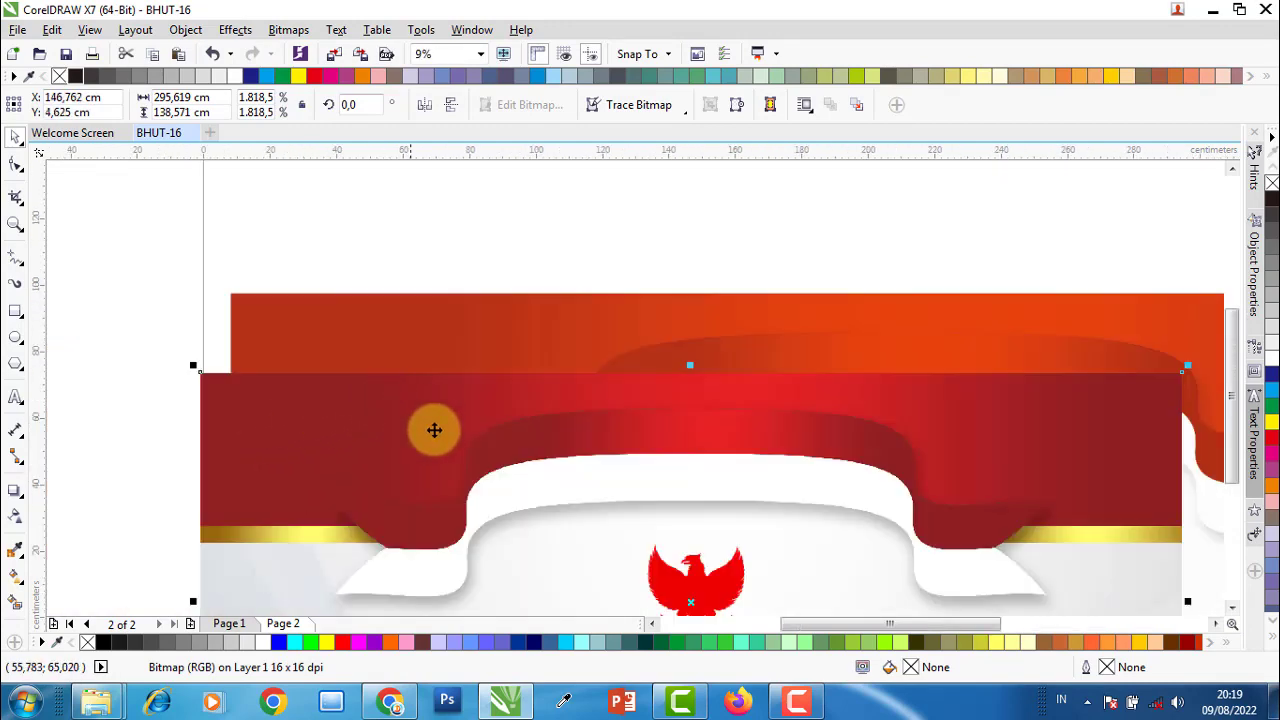
{"action": "scroll", "coordinate": [426, 557], "scroll_direction": "up", "scroll_amount": 2}
{"action": "scroll", "coordinate": [453, 431], "scroll_direction": "down", "scroll_amount": 6}
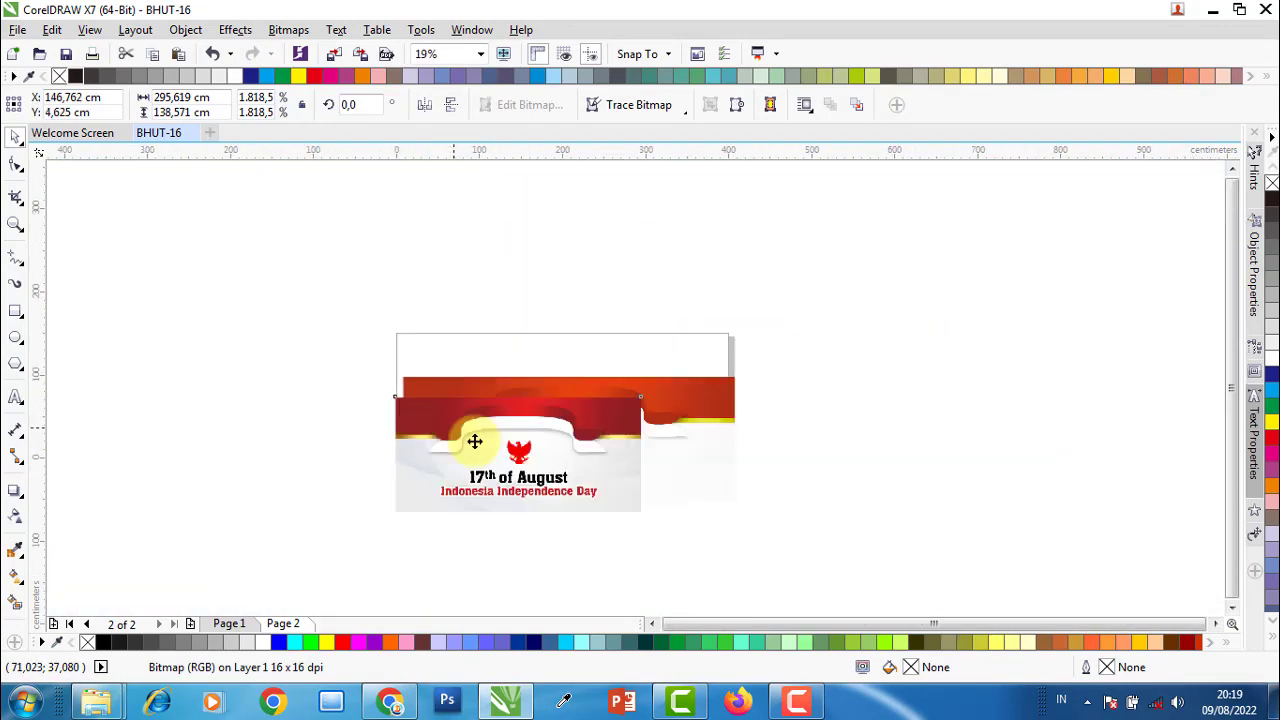
{"action": "left_click_drag", "start_coordinate": [514, 451], "coordinate": [871, 446]}
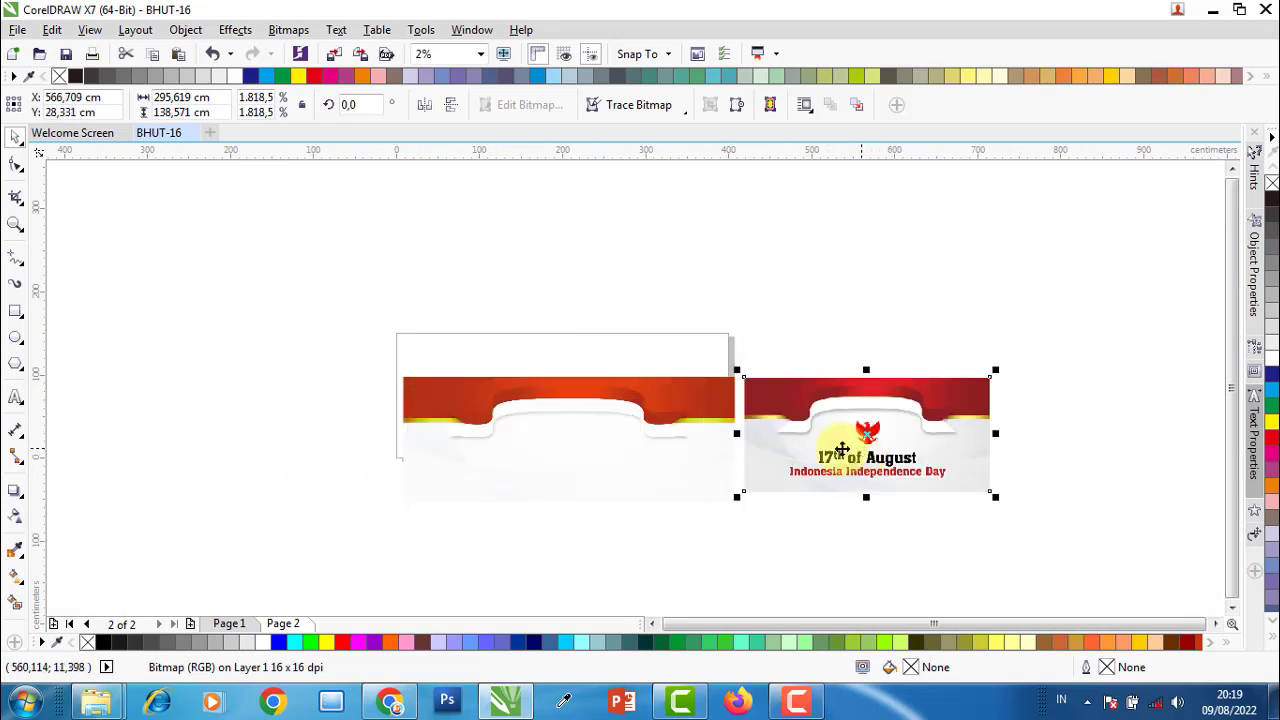
- Size the background to 400 × 150 cm, centre it with P, delete the reference, and show Page 1
{"action": "left_click", "coordinate": [712, 440]}
{"action": "scroll", "coordinate": [723, 436], "scroll_direction": "up", "scroll_amount": 2}
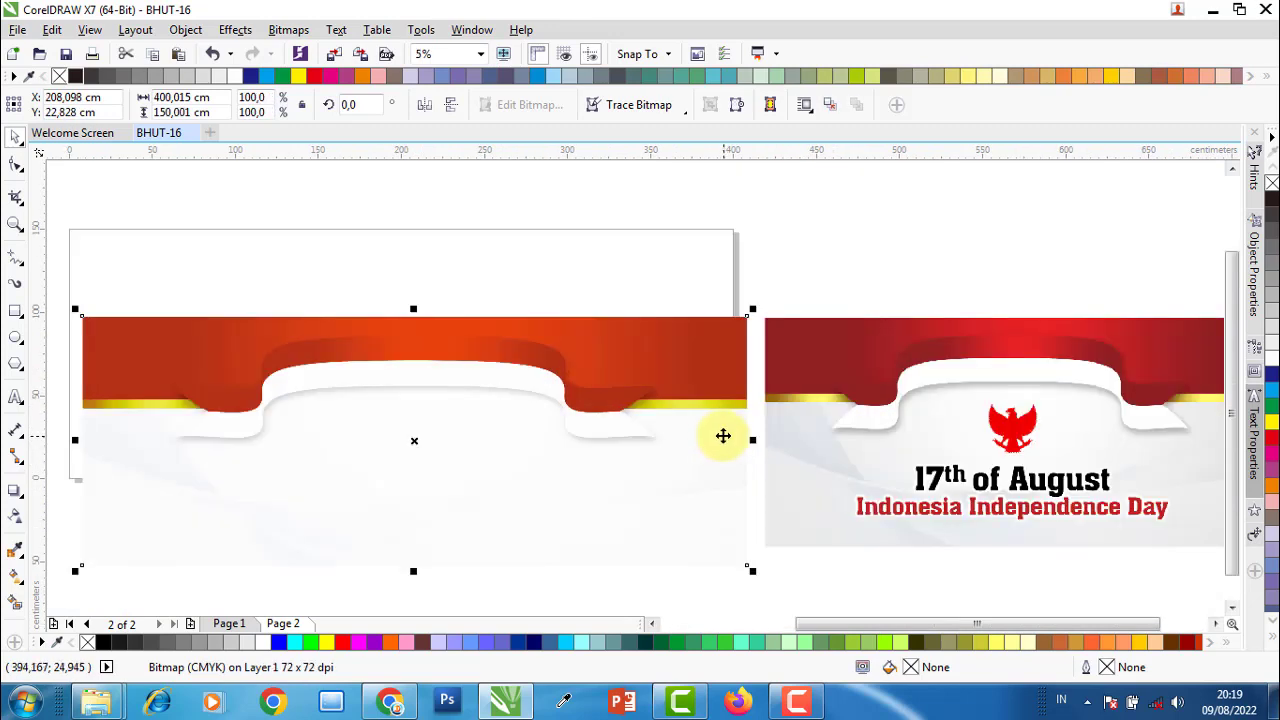
{"action": "left_click", "coordinate": [725, 302]}
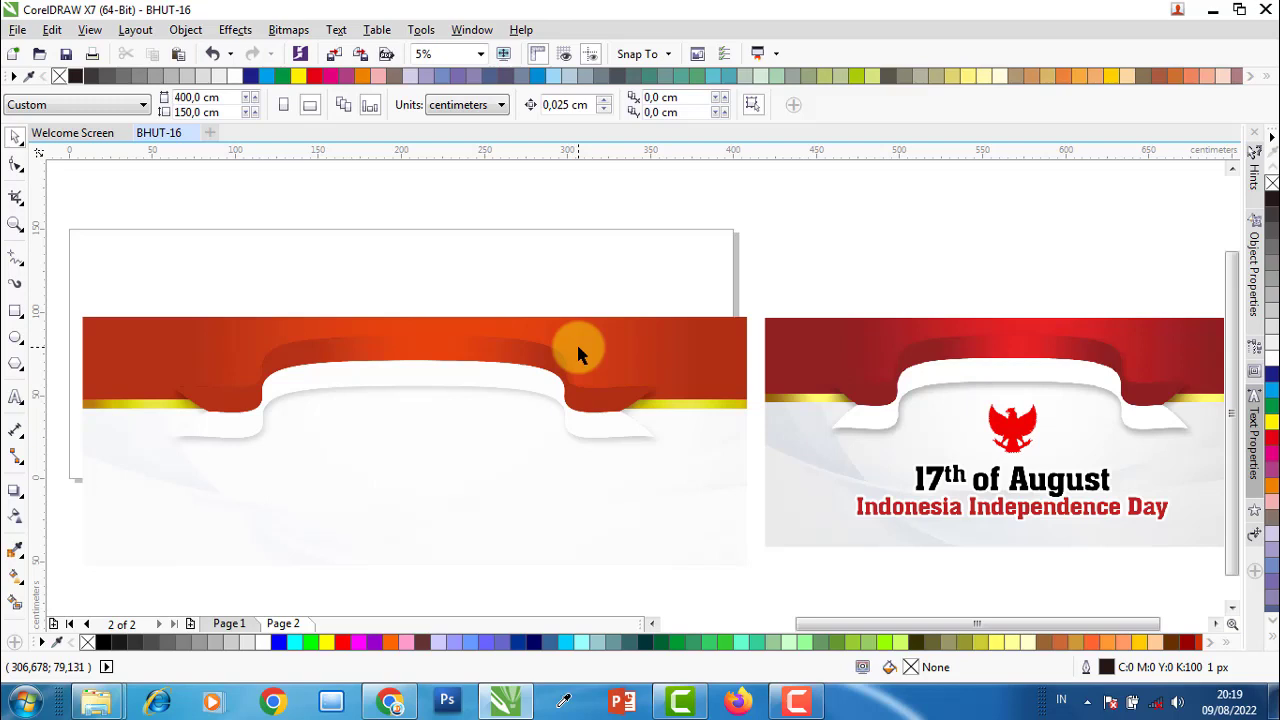
{"action": "left_click", "coordinate": [609, 364]}
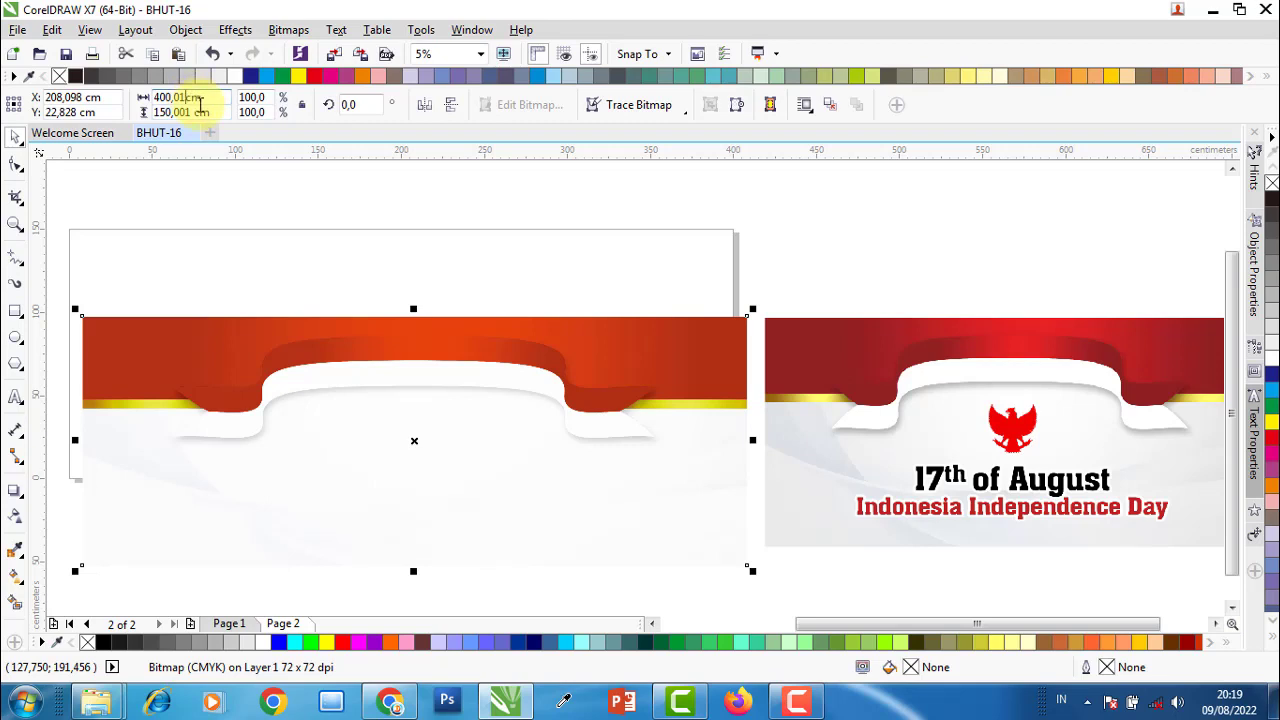
{"action": "key", "text": "BackSpace"}
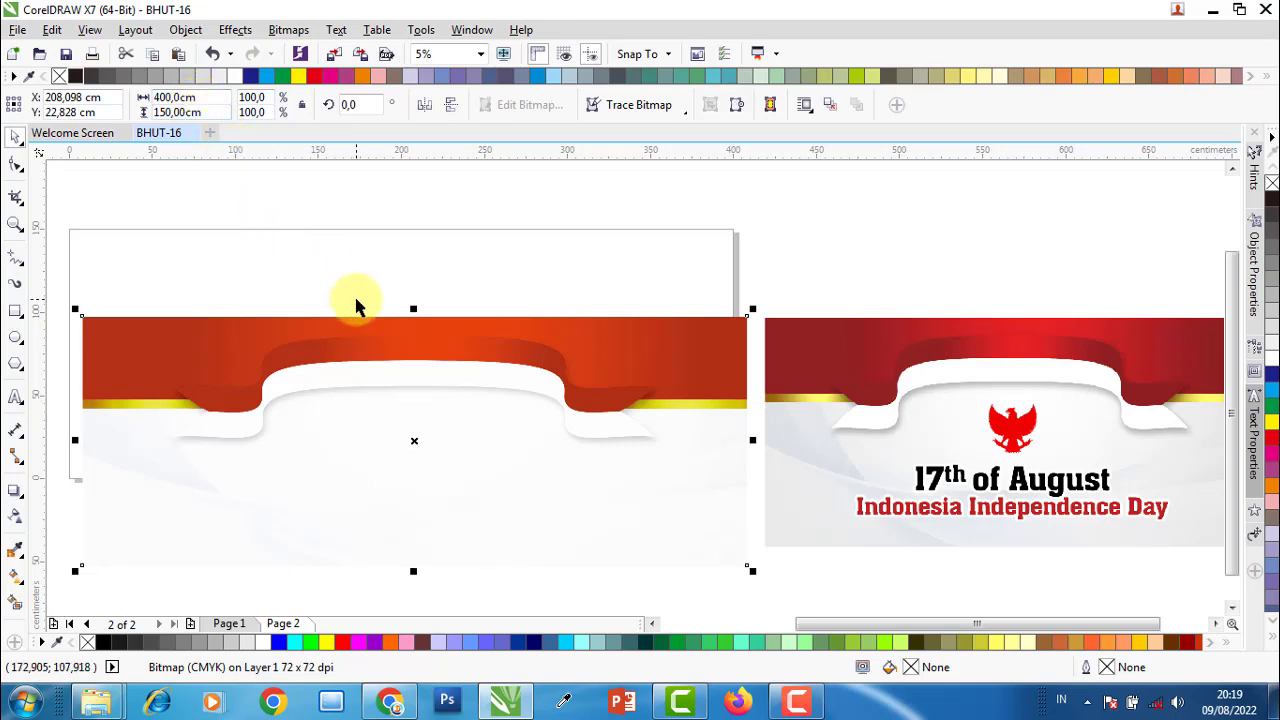
{"action": "key", "text": "Return"}
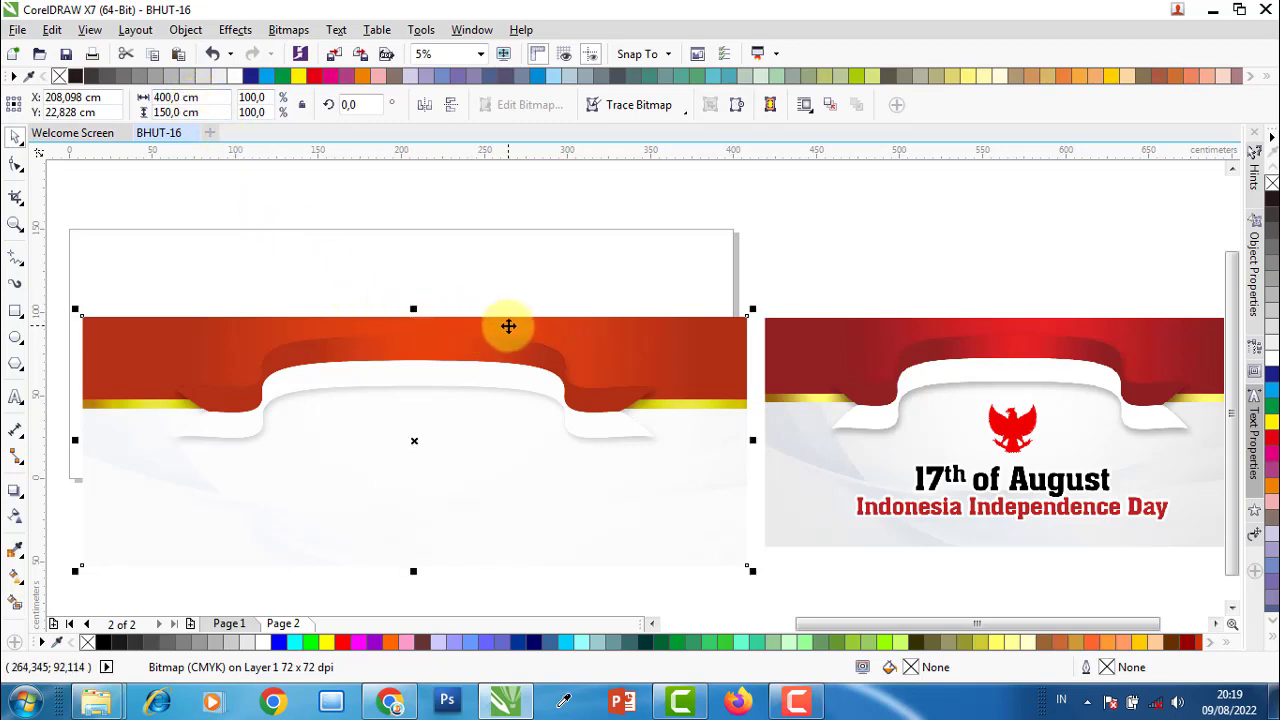
{"action": "key", "text": "p"}
{"action": "left_click", "coordinate": [792, 249]}
{"action": "left_click", "coordinate": [831, 365]}
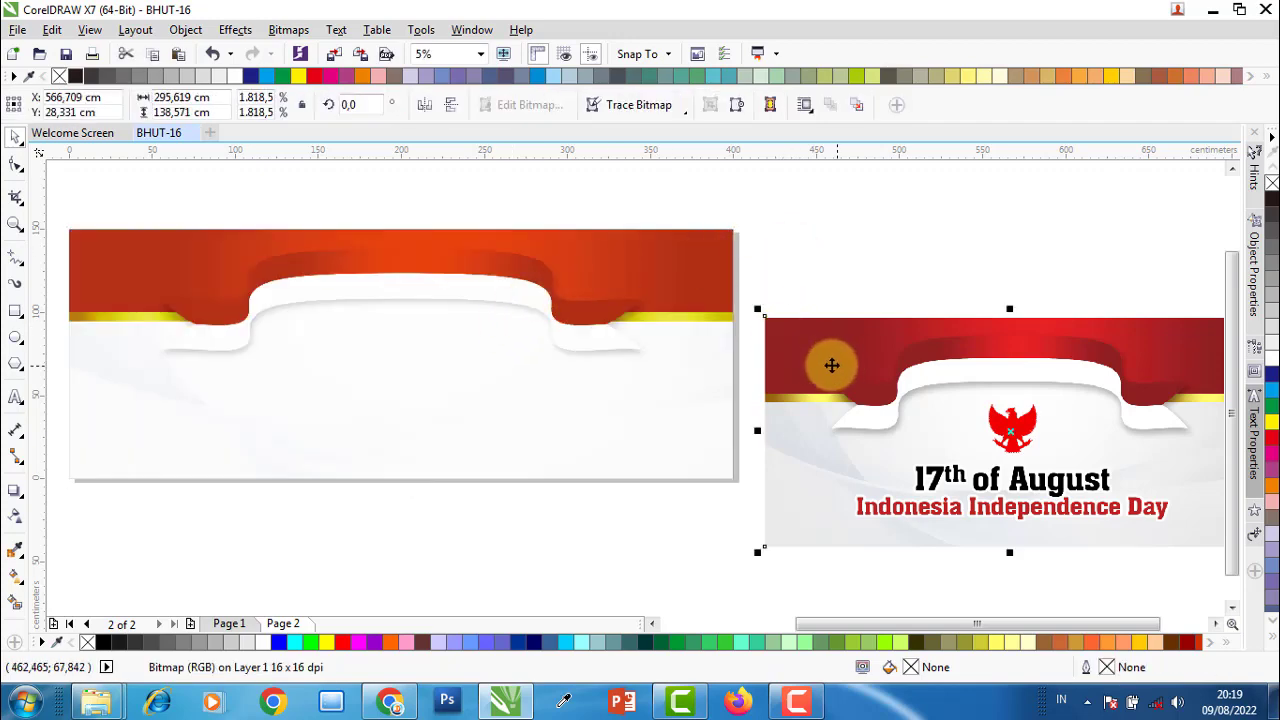
{"action": "key", "text": "Delete"}
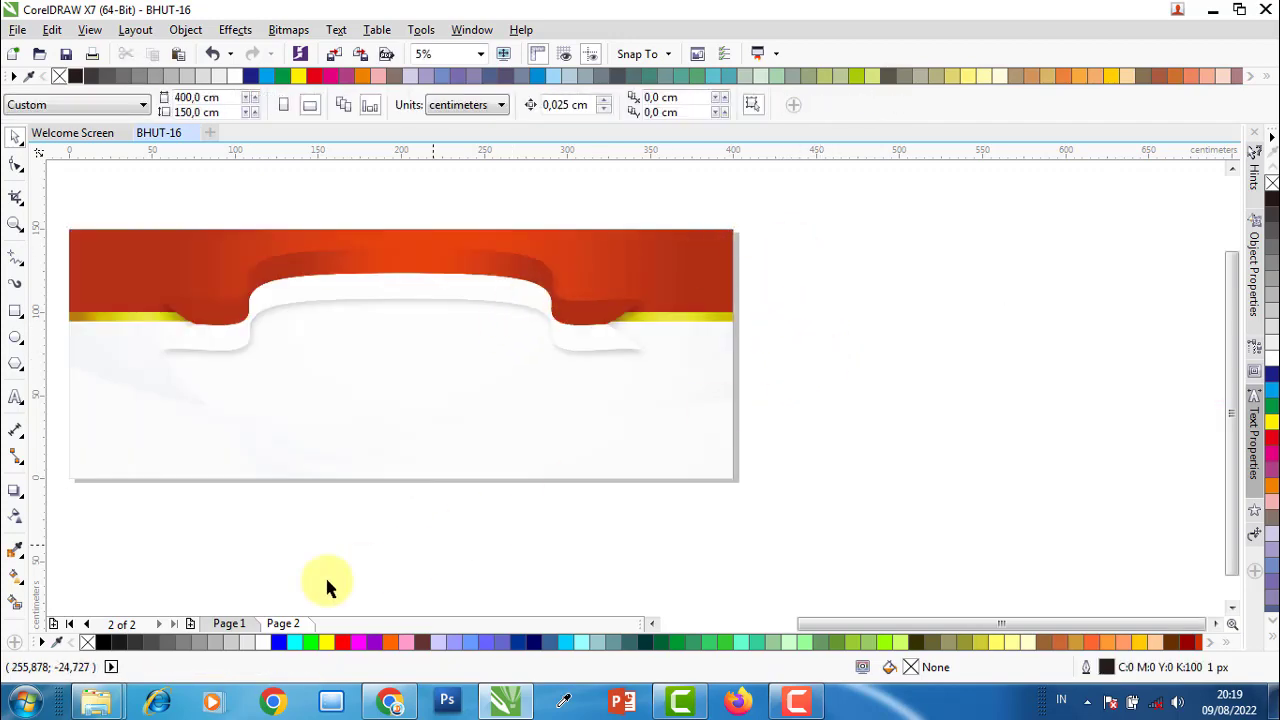
{"action": "left_click", "coordinate": [232, 624]}
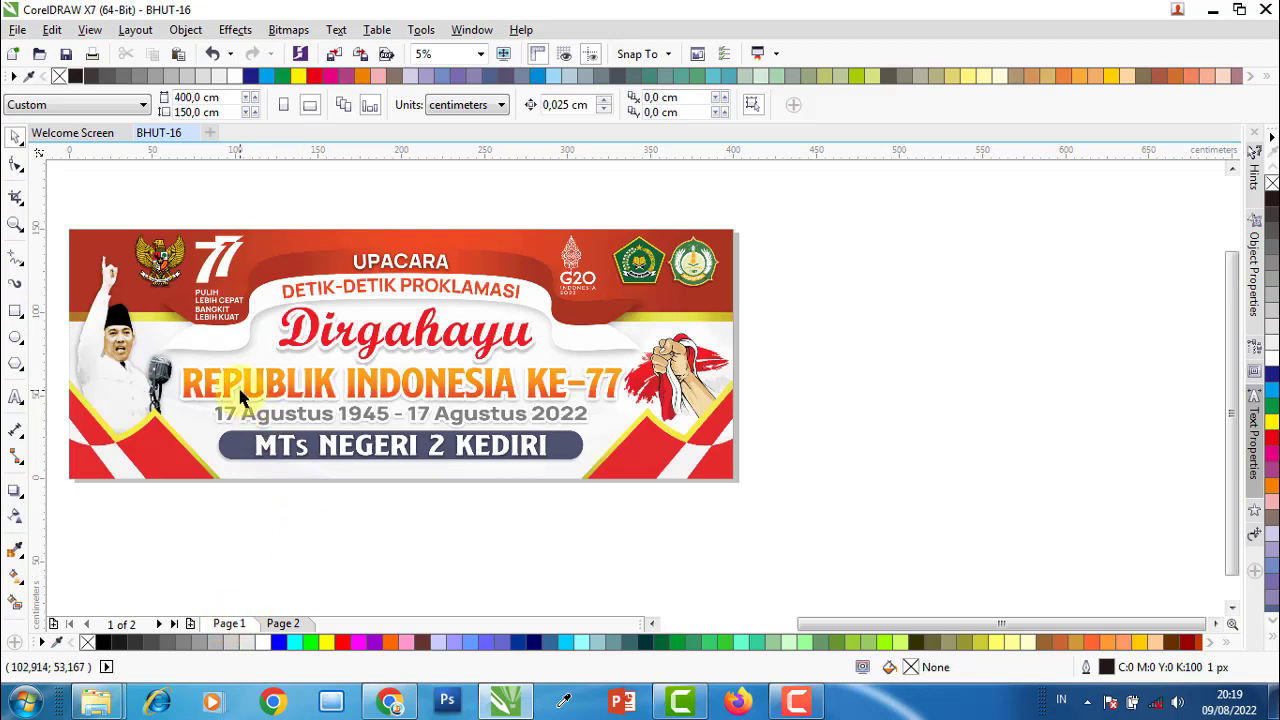
- Zoom to page height and drag the red HUT RI 77 element PNG into the document
{"action": "left_click", "coordinate": [481, 53]}
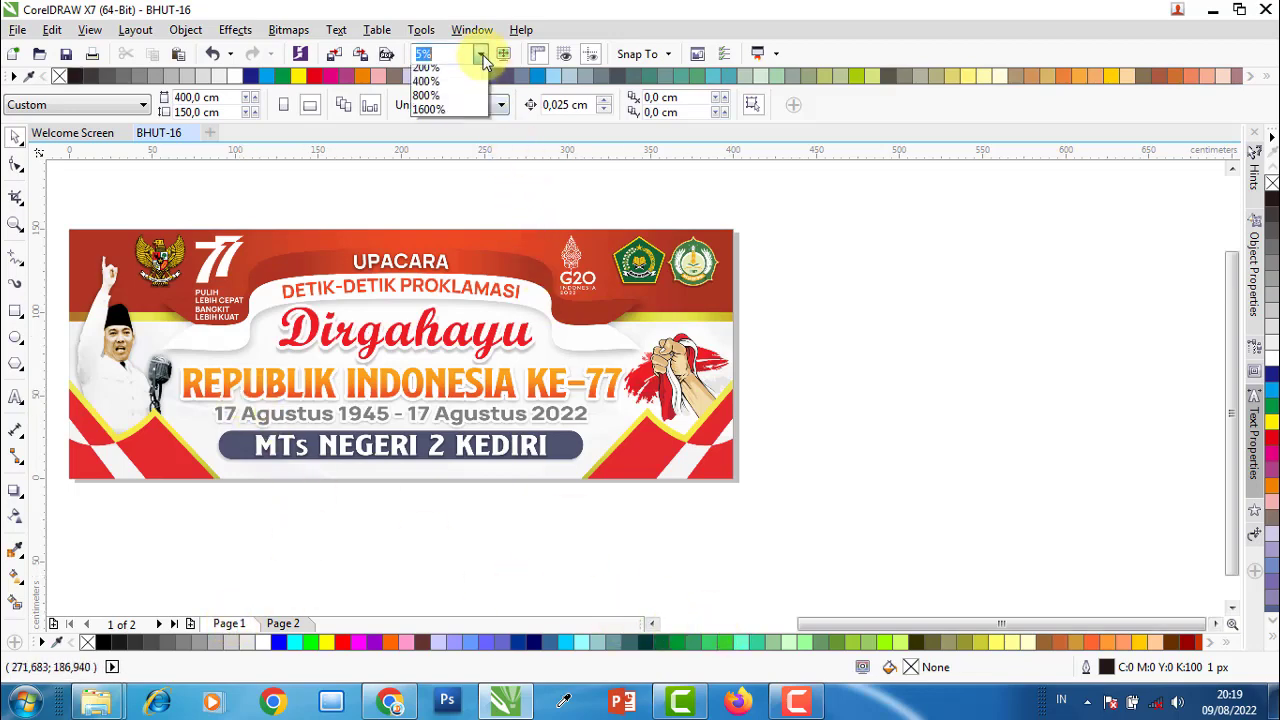
{"action": "left_click", "coordinate": [445, 114]}
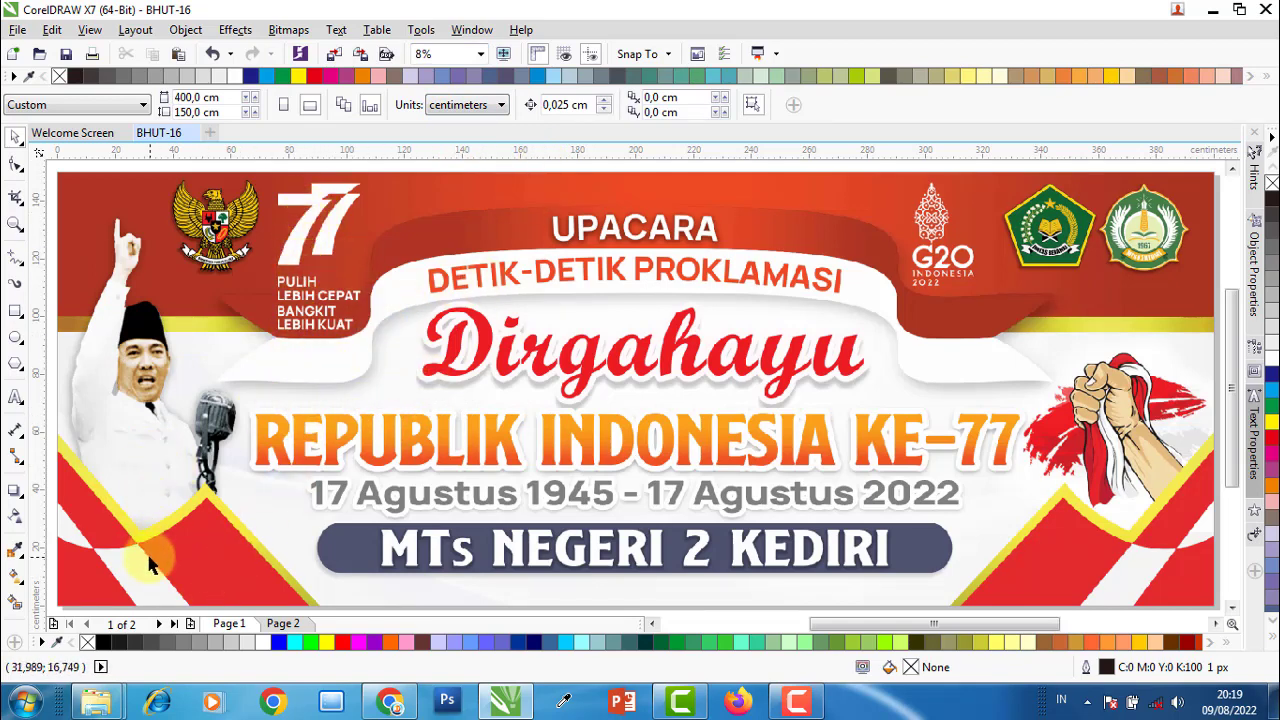
{"action": "mouse_move", "coordinate": [97, 702]}
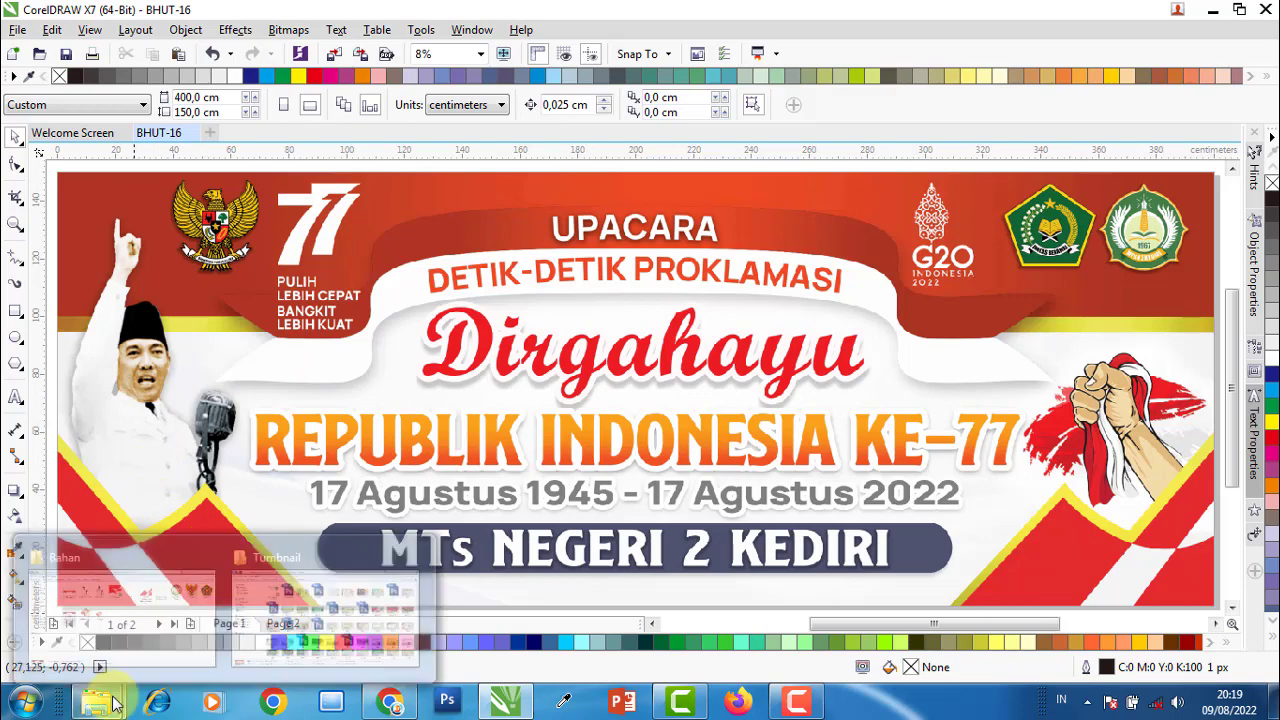
{"action": "left_click", "coordinate": [160, 610]}
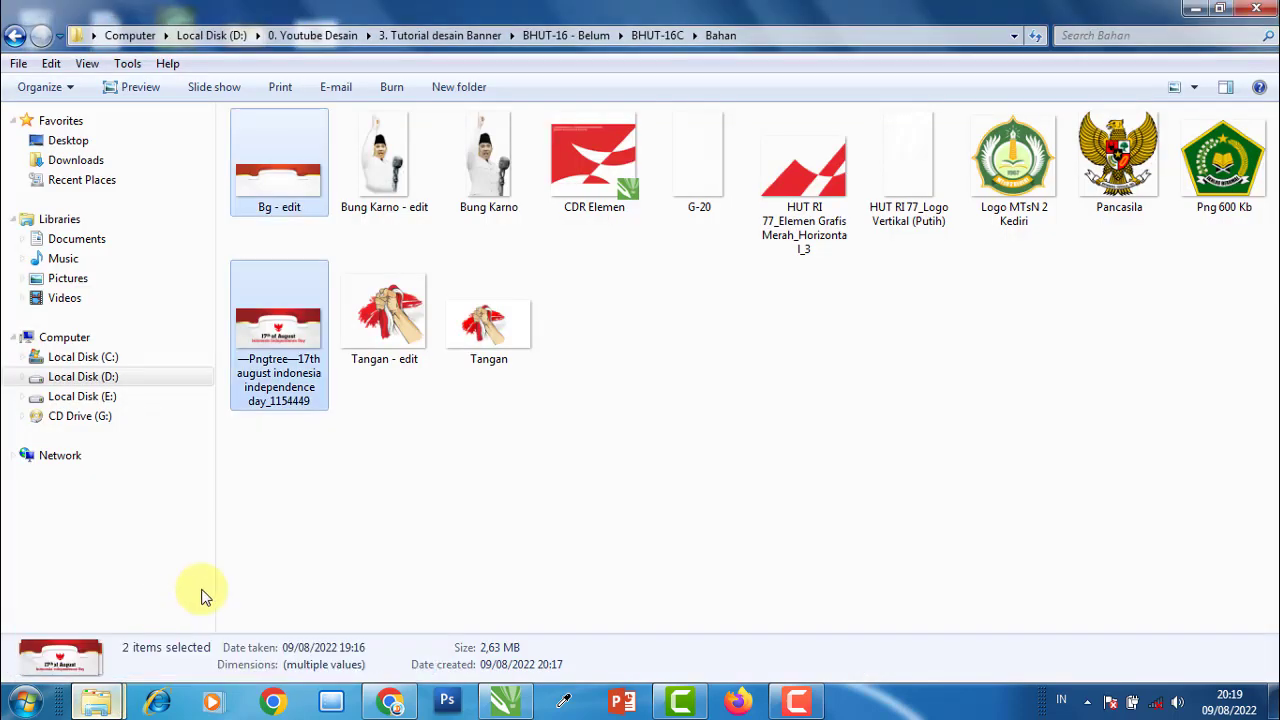
{"action": "left_click", "coordinate": [586, 463]}
{"action": "left_click", "coordinate": [810, 185]}
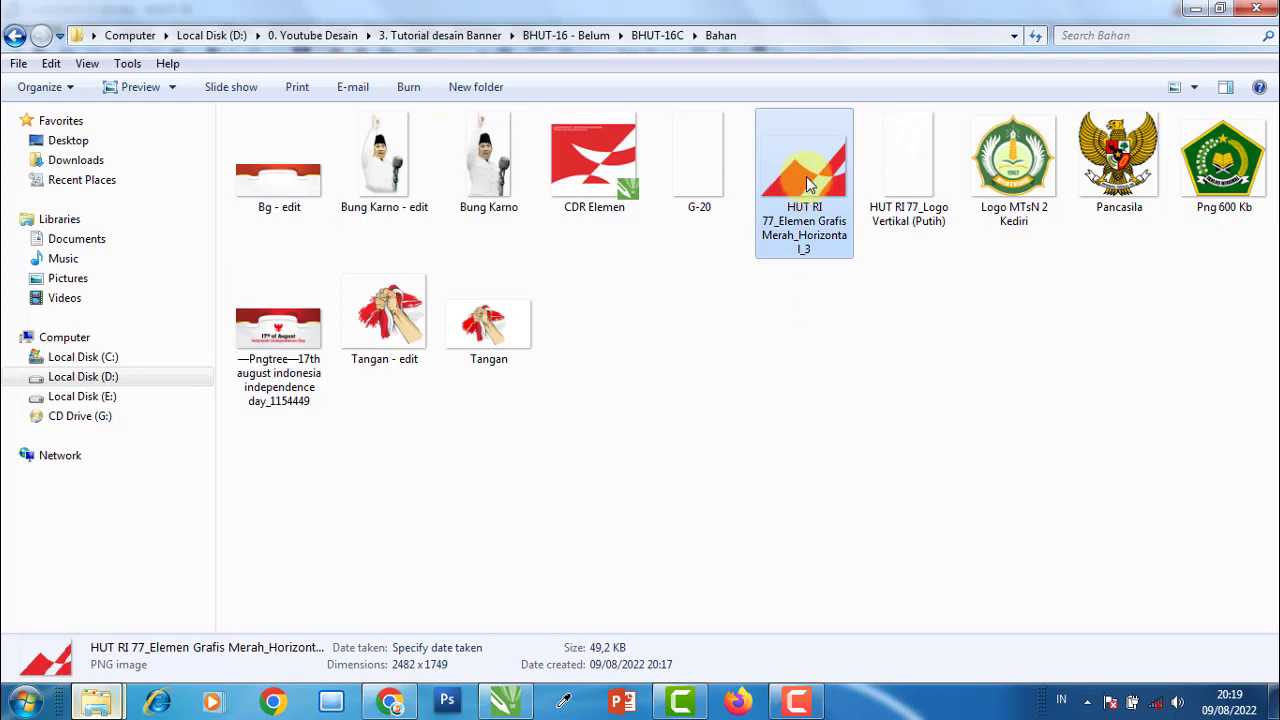
{"action": "mouse_move", "coordinate": [808, 183]}
{"action": "left_mouse_down"}
{"action": "mouse_move", "coordinate": [518, 662]}
{"action": "mouse_move", "coordinate": [518, 368]}
{"action": "mouse_move", "coordinate": [805, 566]}
{"action": "left_mouse_up"}
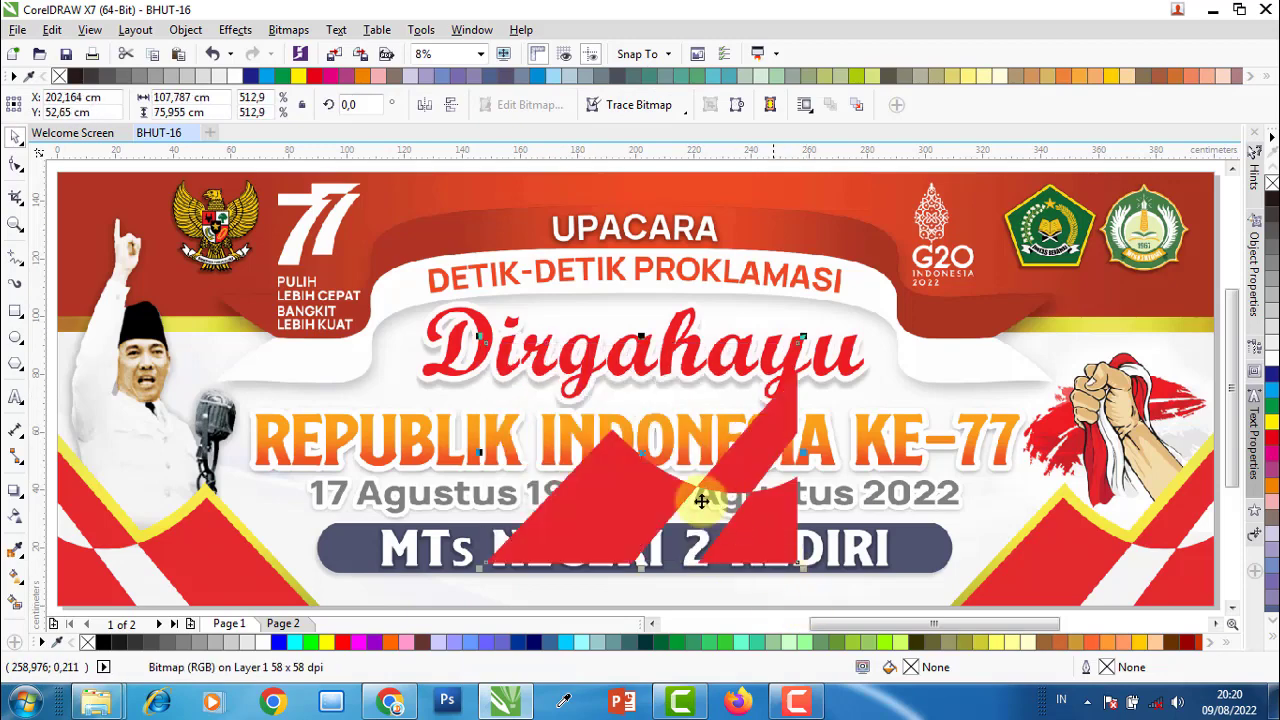
- Position the red HUT RI 77 element just to the right of the banner
{"action": "scroll", "coordinate": [702, 500], "scroll_direction": "down", "scroll_amount": 2}
{"action": "left_click_drag", "start_coordinate": [706, 490], "coordinate": [972, 534]}
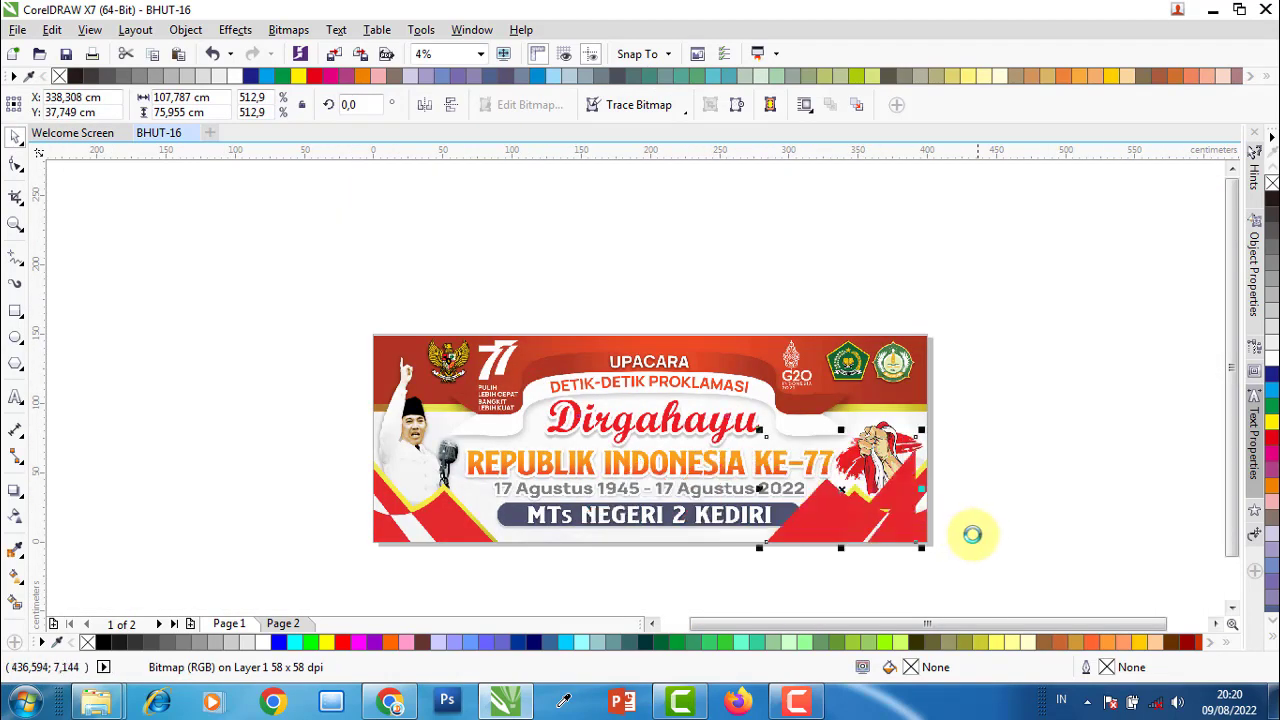
{"action": "scroll", "coordinate": [972, 534], "scroll_direction": "up", "scroll_amount": 2}
{"action": "left_click_drag", "start_coordinate": [686, 451], "coordinate": [461, 371]}
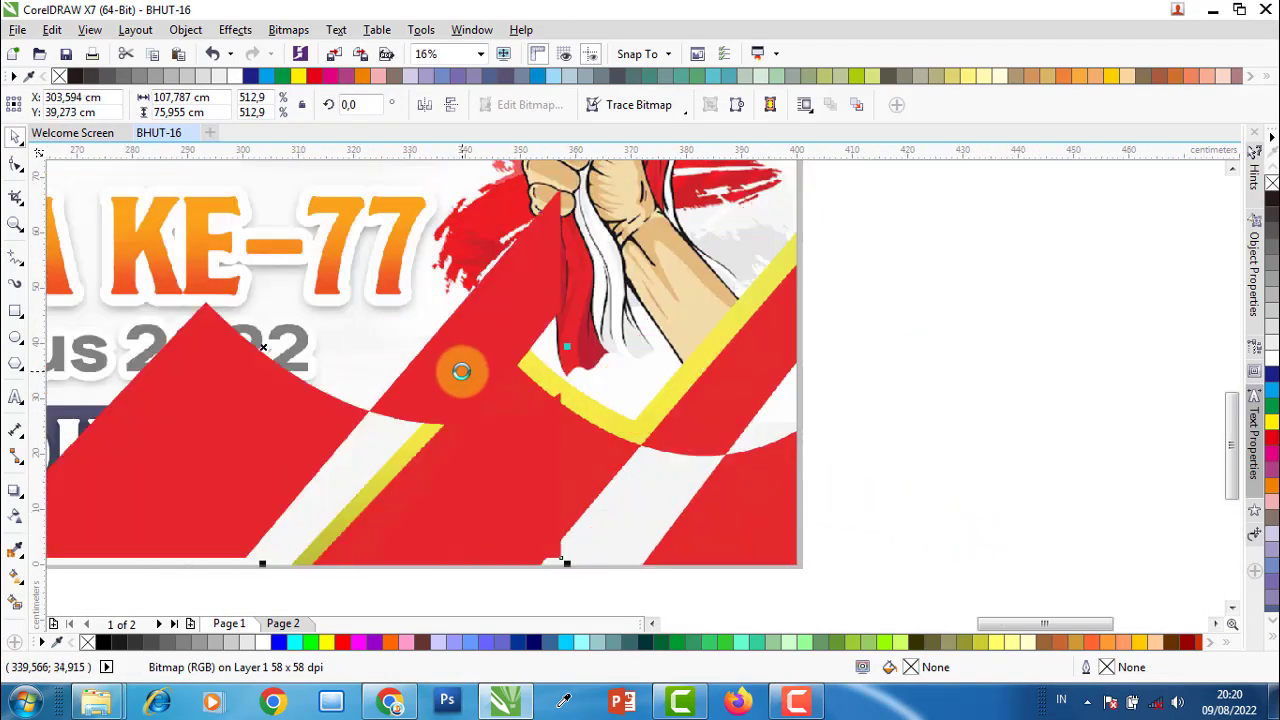
{"action": "scroll", "coordinate": [458, 340], "scroll_direction": "up", "scroll_amount": 1}
{"action": "scroll", "coordinate": [450, 366], "scroll_direction": "down", "scroll_amount": 2}
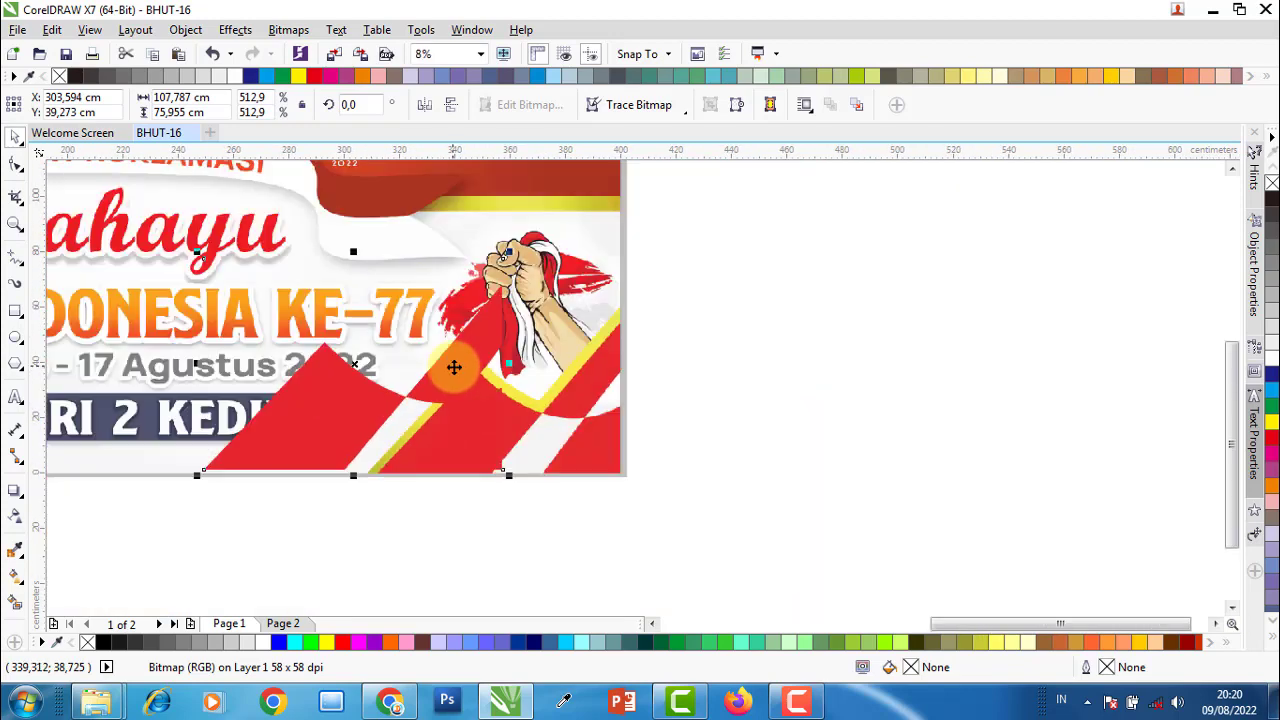
{"action": "left_click_drag", "start_coordinate": [454, 367], "coordinate": [840, 380]}
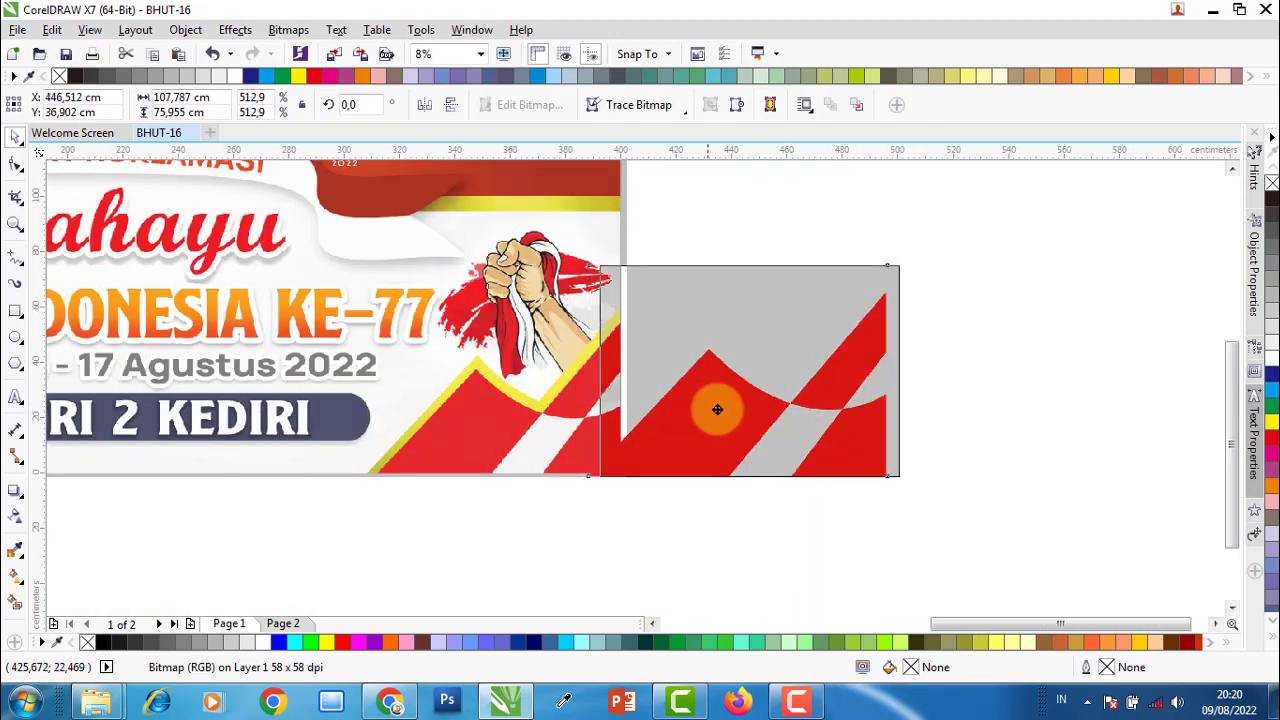
{"action": "left_click_drag", "start_coordinate": [717, 409], "coordinate": [713, 410]}
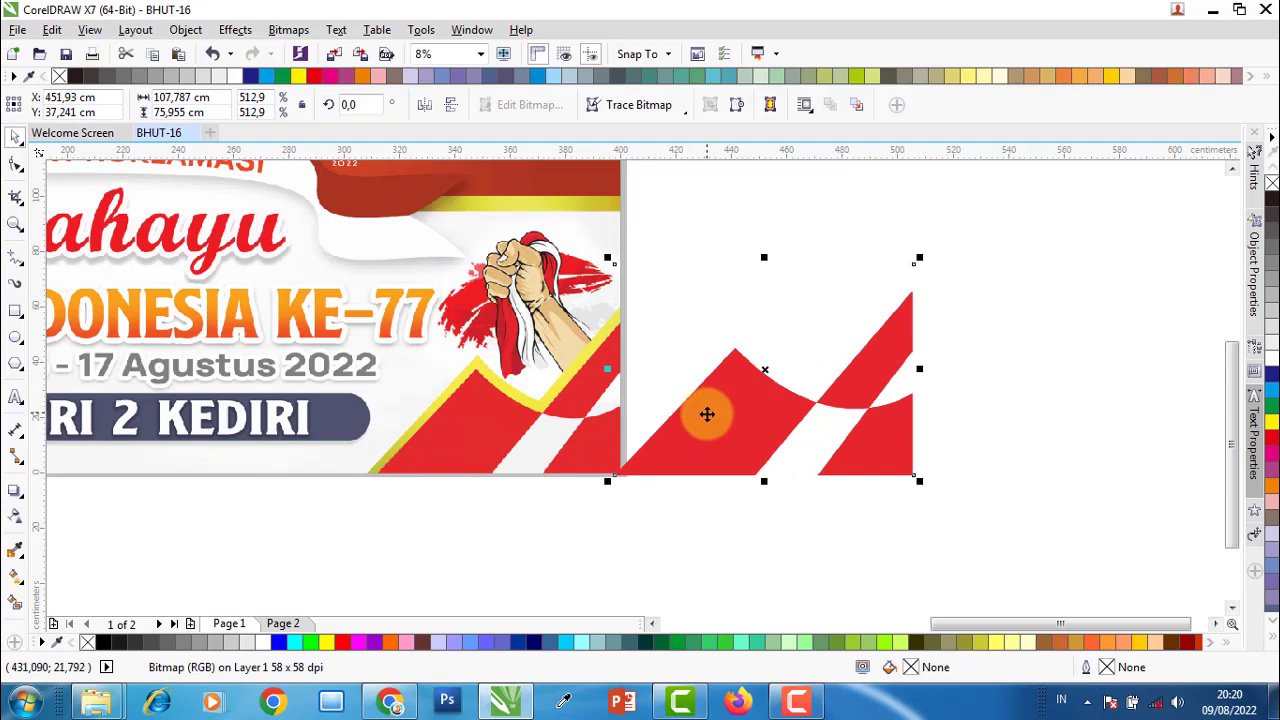
{"action": "mouse_move", "coordinate": [96, 701]}
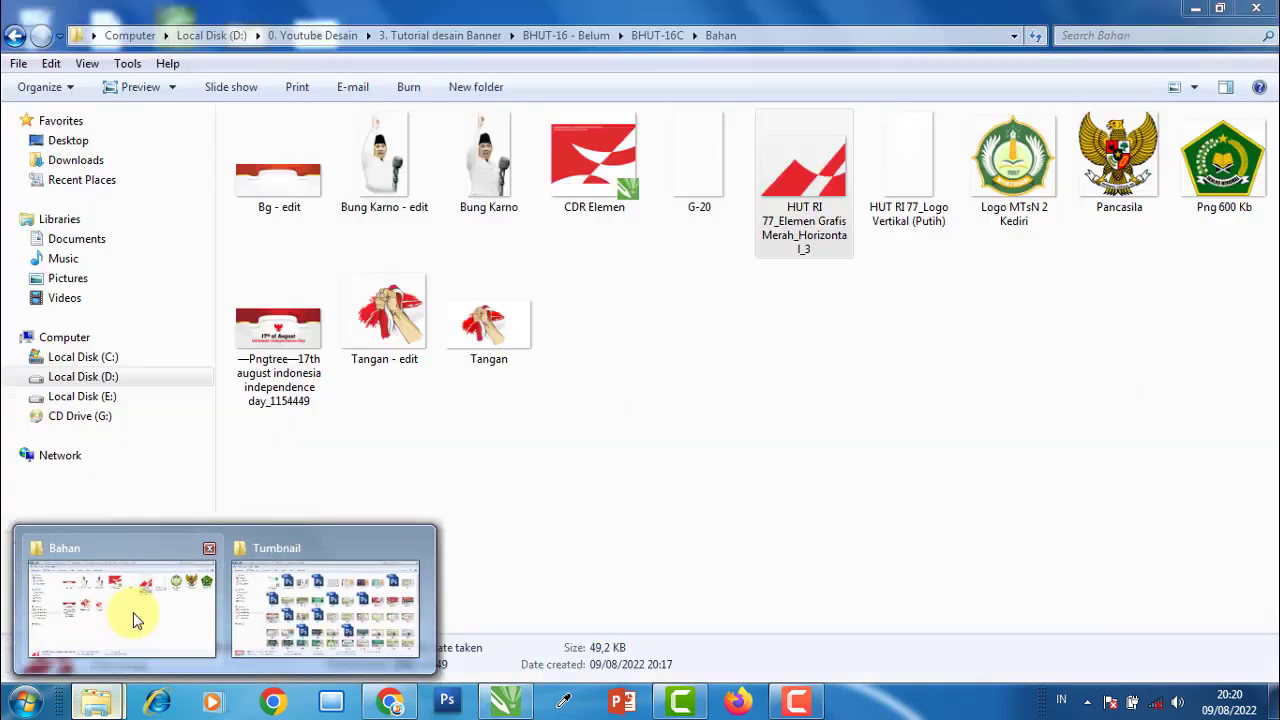
- In CDR Elemen, fill the Demokrasi dan Keterbukaan white curve yellow and copy it
{"action": "left_click", "coordinate": [137, 620]}
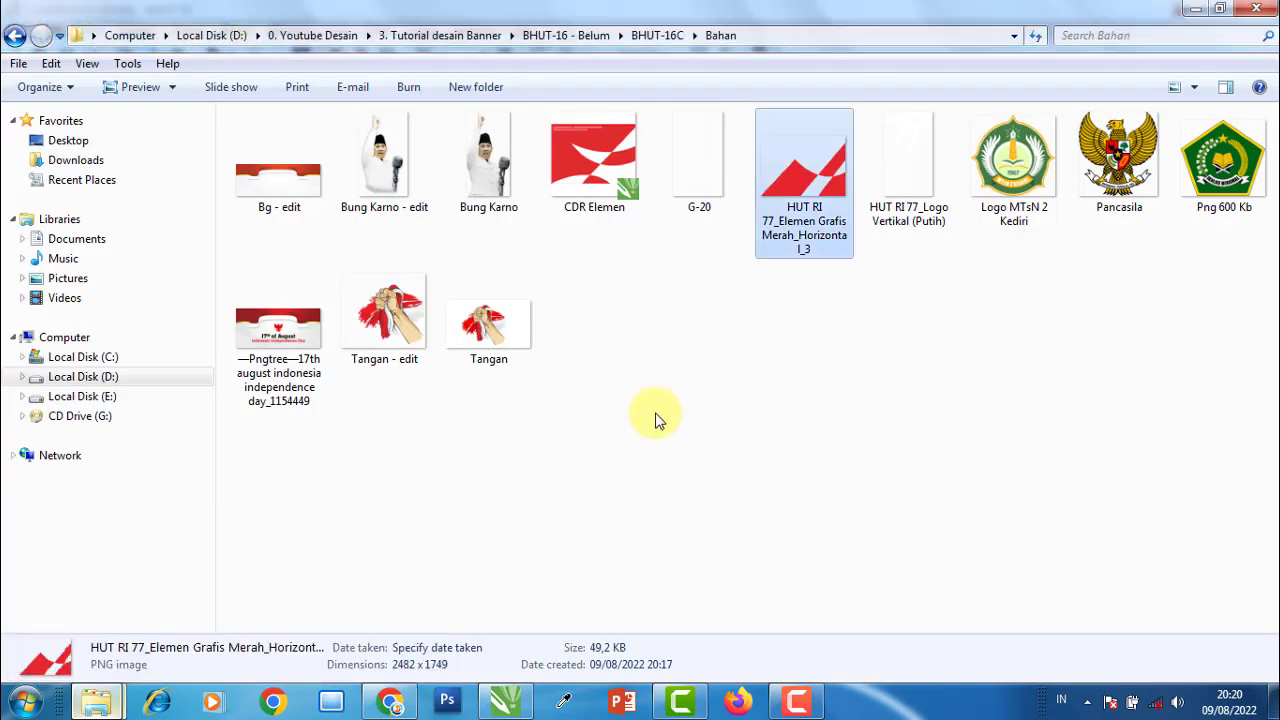
{"action": "left_click", "coordinate": [596, 168]}
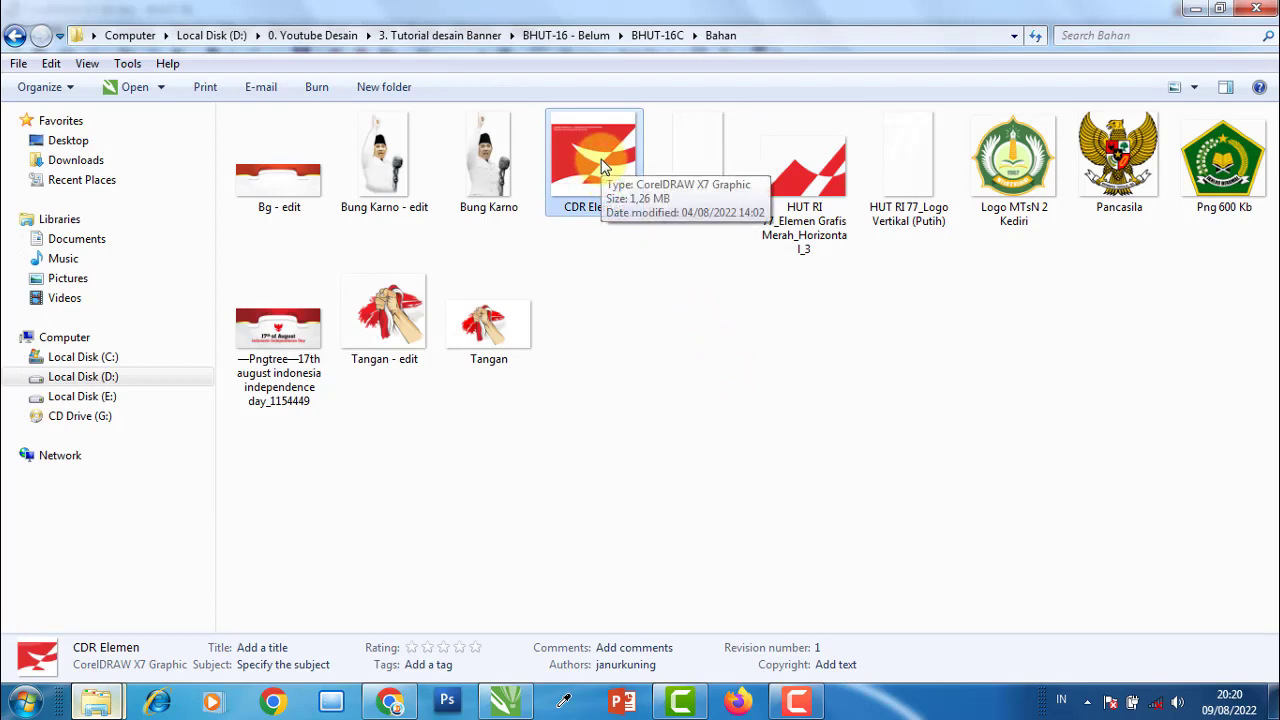
{"action": "key", "text": "alt+Tab"}
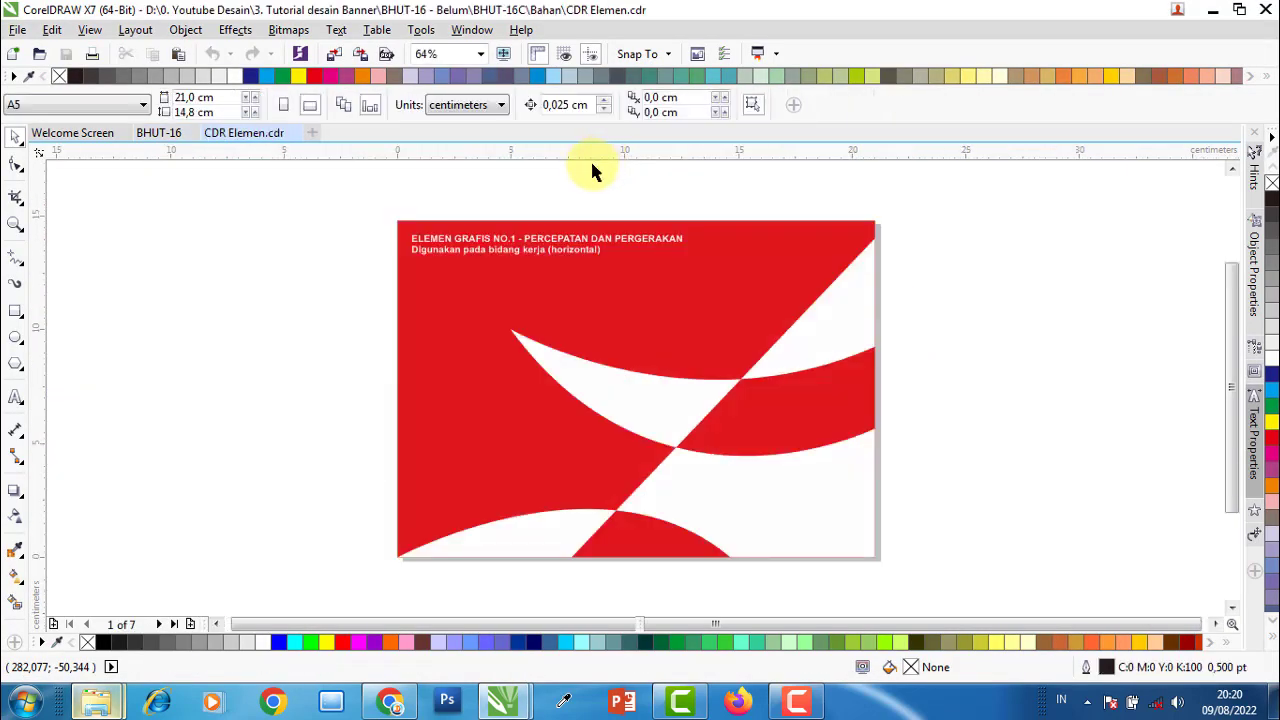
{"action": "left_click", "coordinate": [278, 622]}
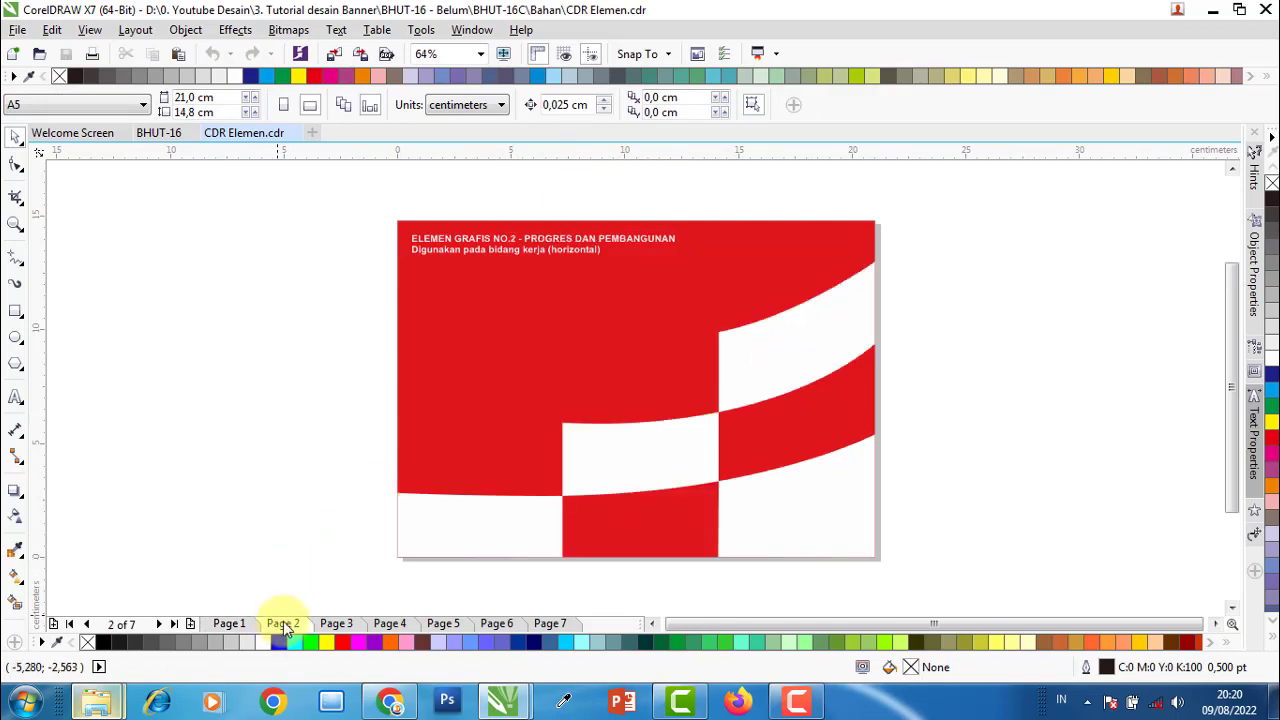
{"action": "left_click", "coordinate": [337, 624]}
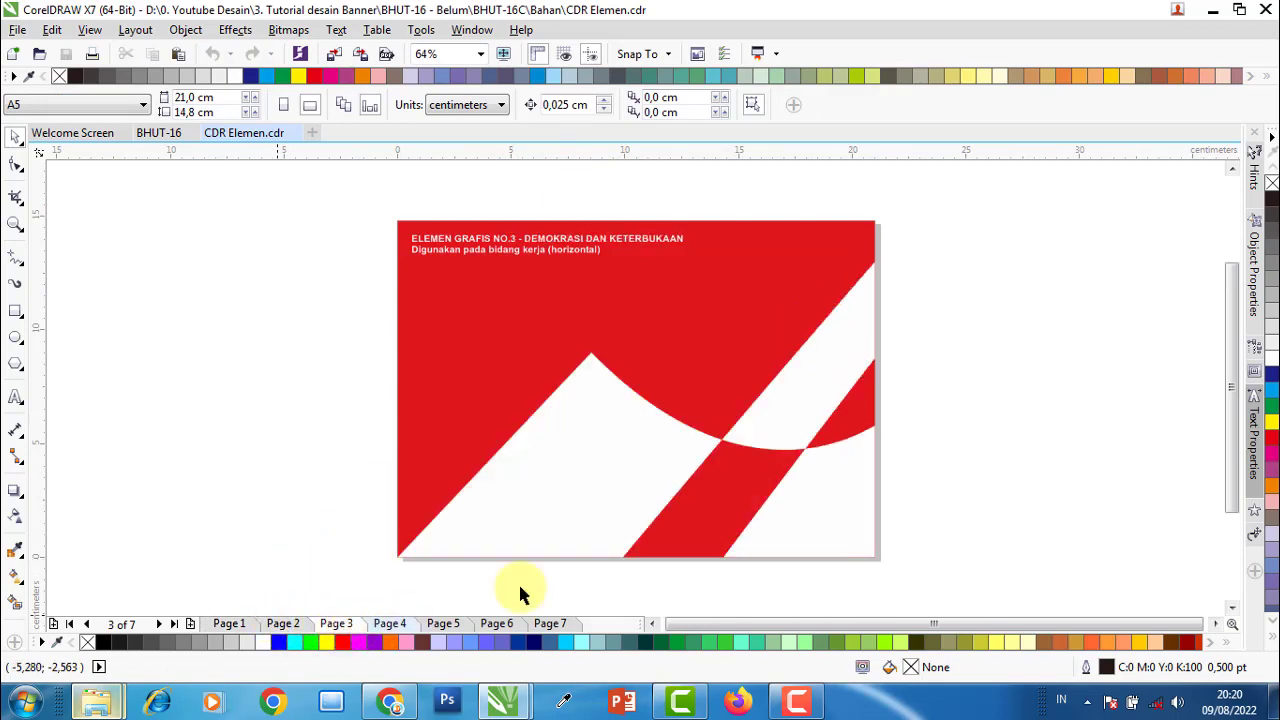
{"action": "left_click", "coordinate": [652, 446]}
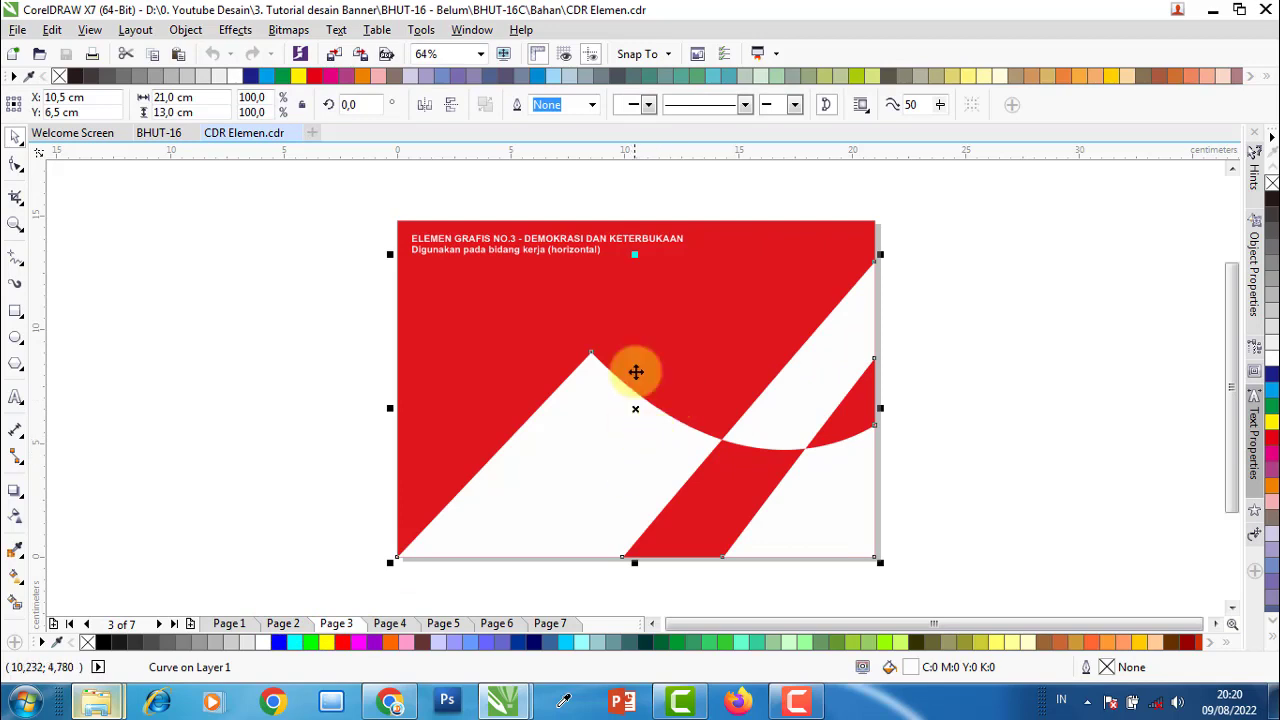
{"action": "left_click", "coordinate": [299, 77]}
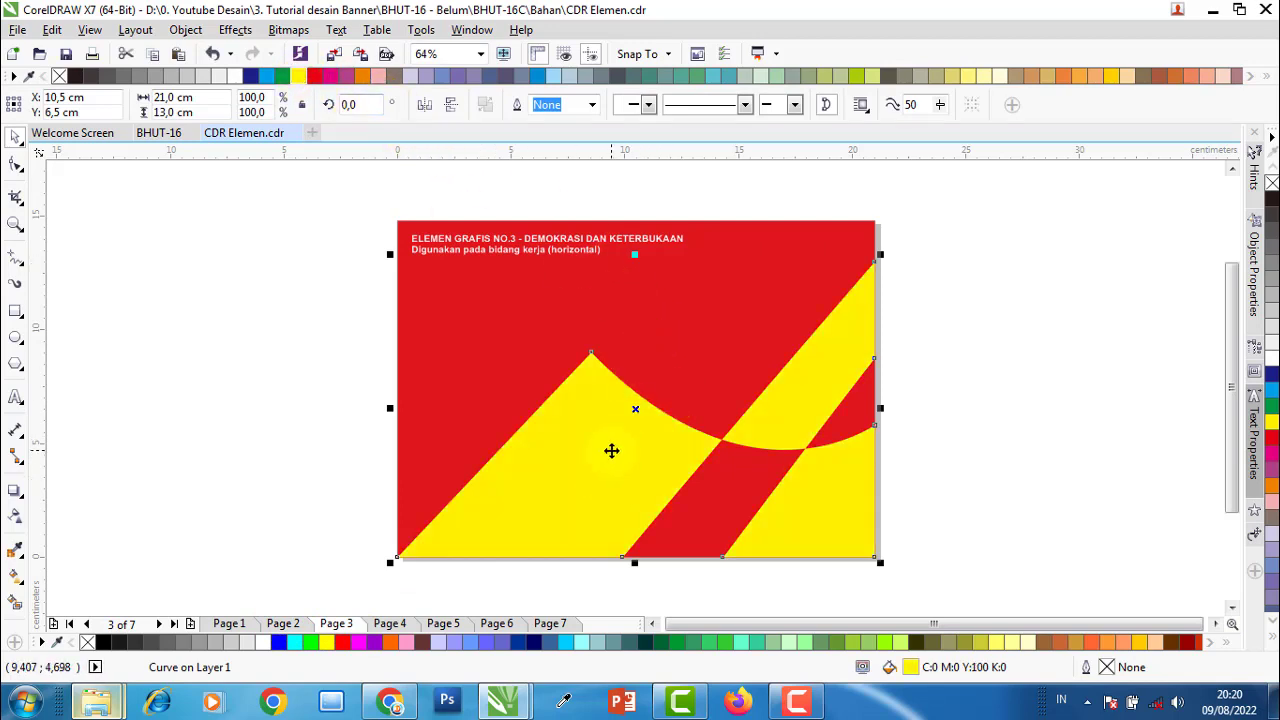
{"action": "right_click", "coordinate": [611, 451]}
{"action": "left_click", "coordinate": [659, 384]}
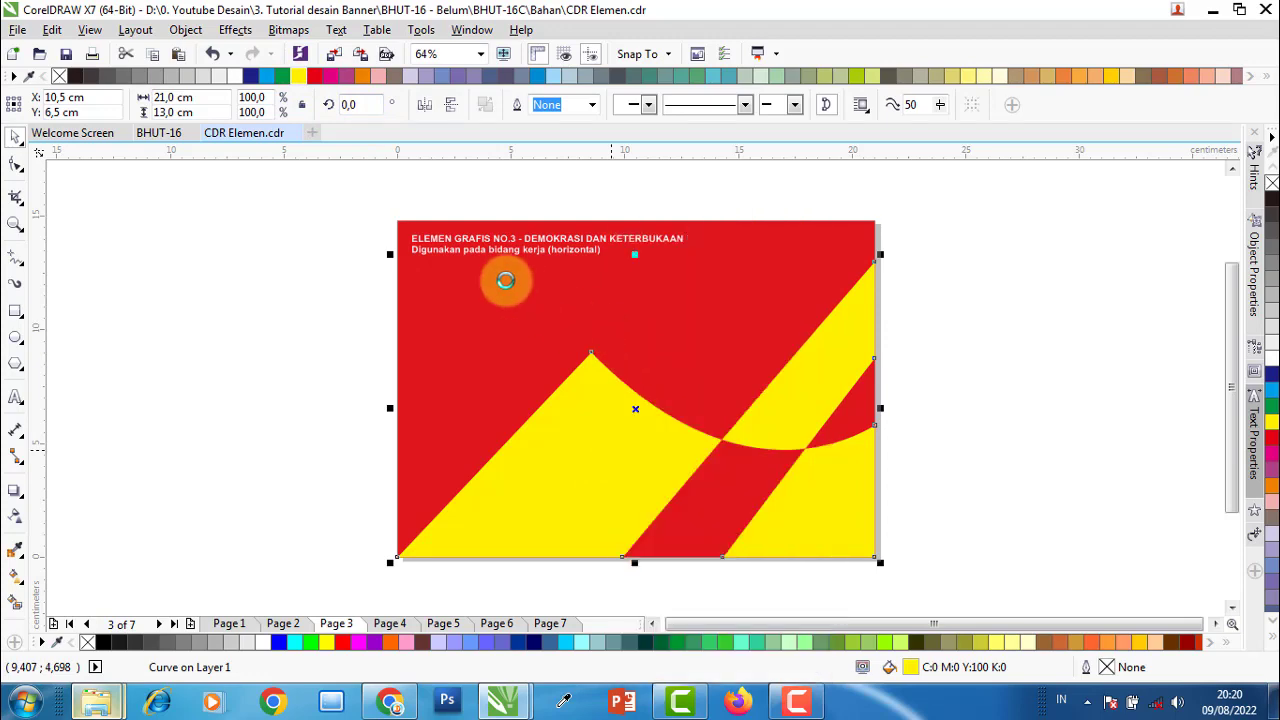
- Paste the yellow curve into the BHUT-16 banner document
{"action": "left_click", "coordinate": [157, 136]}
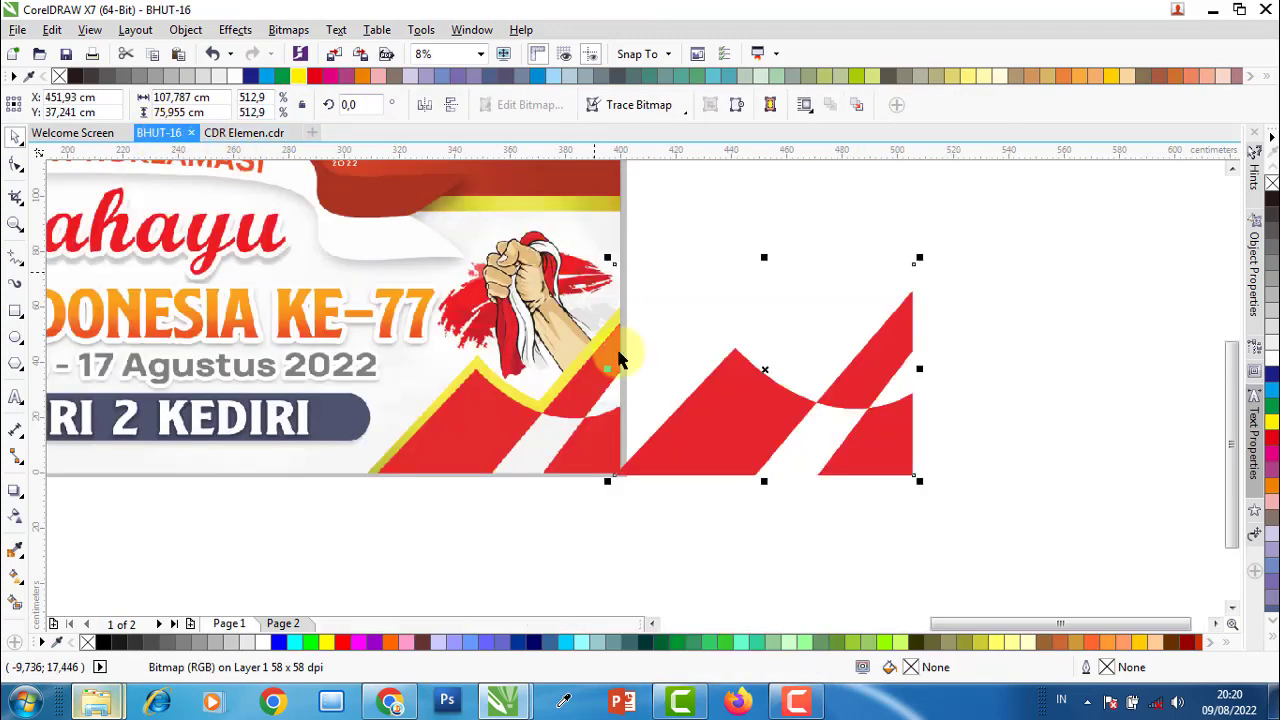
{"action": "left_click", "coordinate": [561, 519]}
{"action": "right_click", "coordinate": [561, 519]}
{"action": "left_click", "coordinate": [622, 440]}
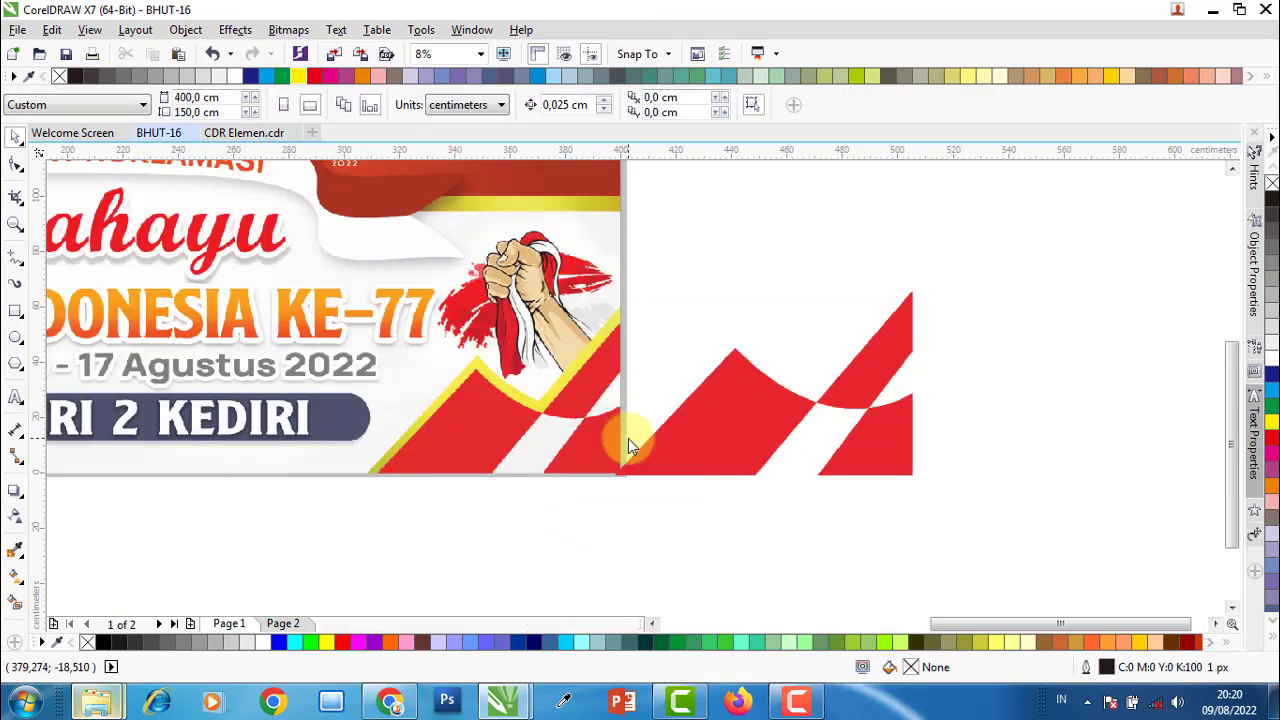
- Enlarge the yellow curve to about 71,549 × 44,292 cm and place it over the banner's right edge
{"action": "scroll", "coordinate": [620, 445], "scroll_direction": "down", "scroll_amount": 3}
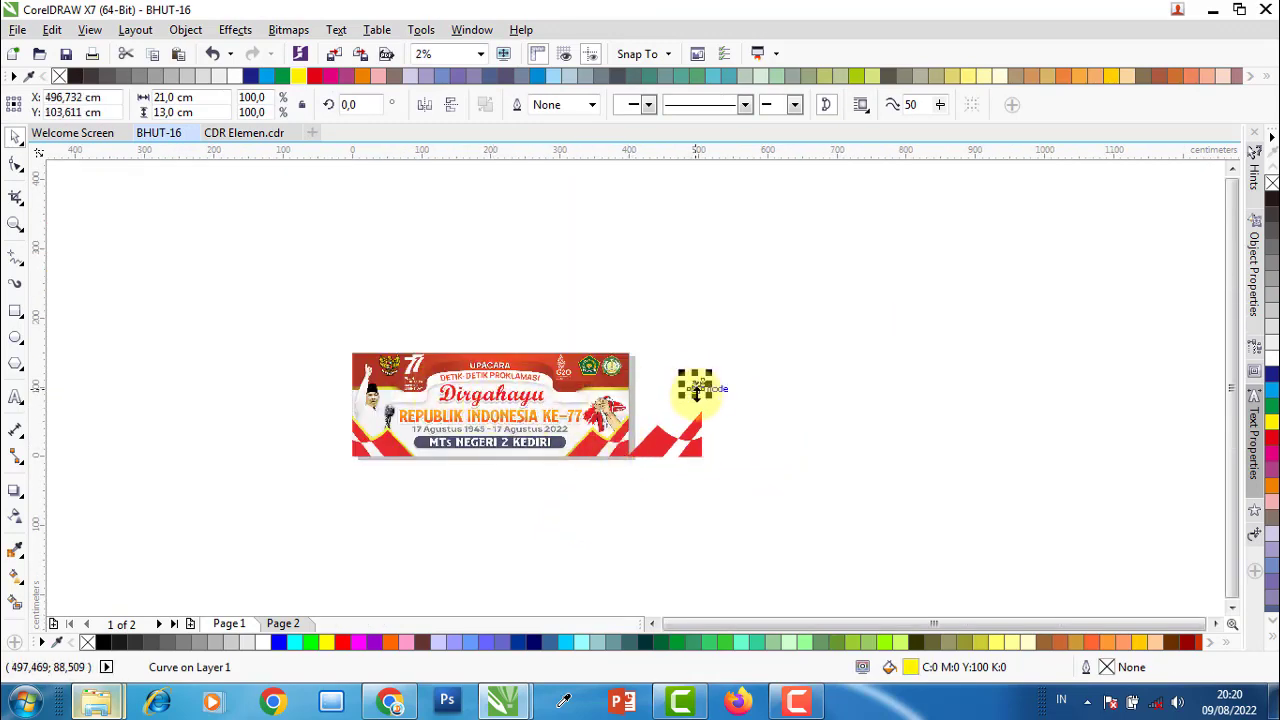
{"action": "scroll", "coordinate": [695, 390], "scroll_direction": "up", "scroll_amount": 3}
{"action": "scroll", "coordinate": [709, 394], "scroll_direction": "up", "scroll_amount": 1}
{"action": "left_click_drag", "start_coordinate": [709, 370], "coordinate": [1090, 537]}
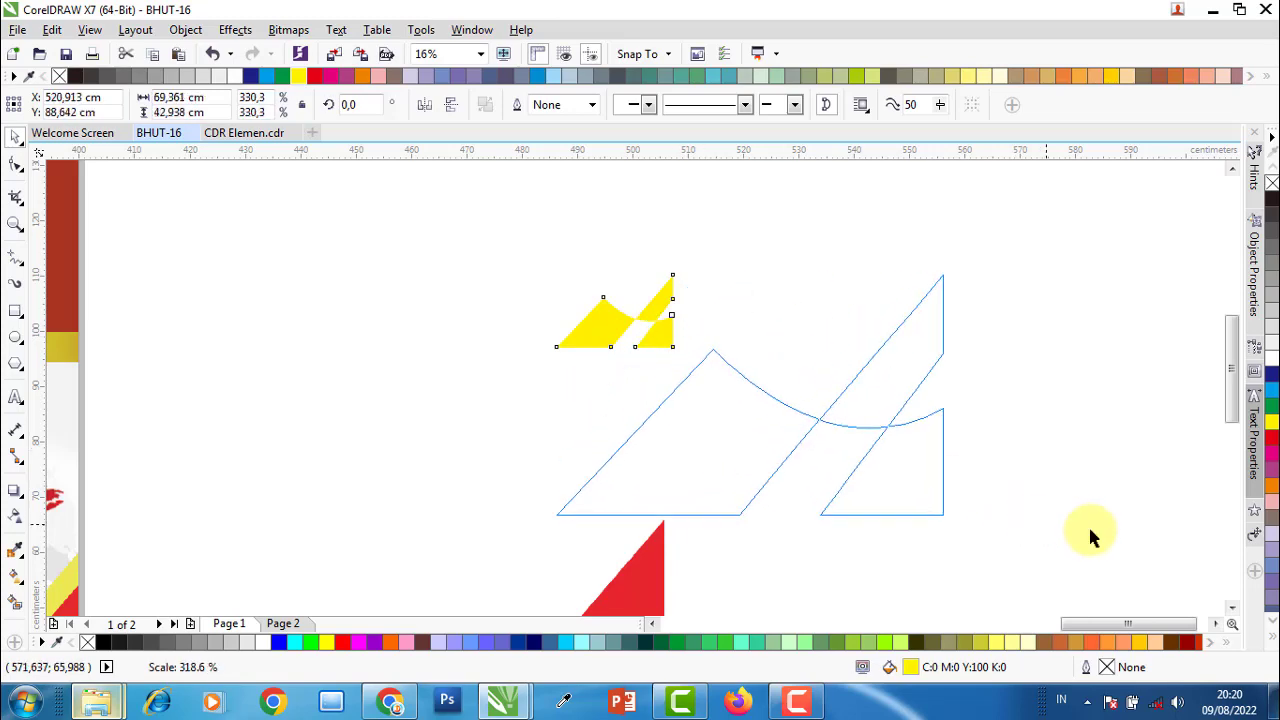
{"action": "scroll", "coordinate": [818, 372], "scroll_direction": "down", "scroll_amount": 1}
{"action": "left_click_drag", "start_coordinate": [795, 406], "coordinate": [471, 328]}
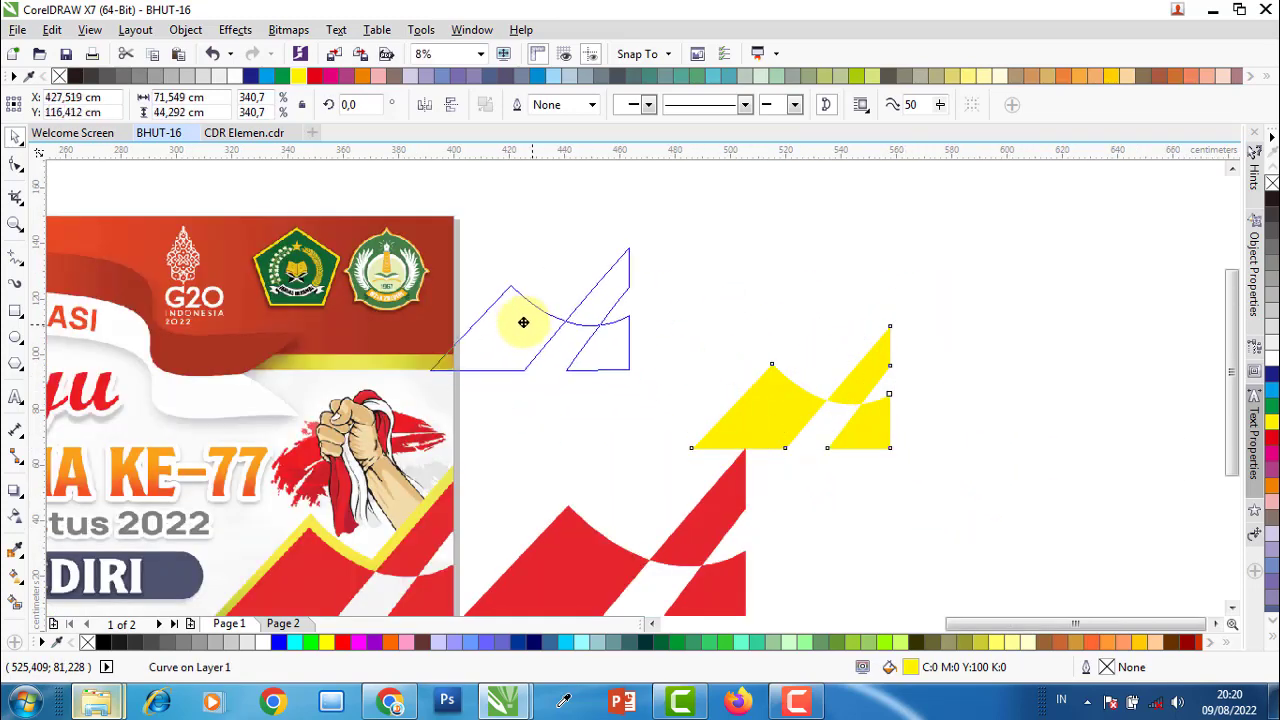
{"action": "scroll", "coordinate": [470, 331], "scroll_direction": "up", "scroll_amount": 2}
{"action": "scroll", "coordinate": [619, 316], "scroll_direction": "down", "scroll_amount": 2}
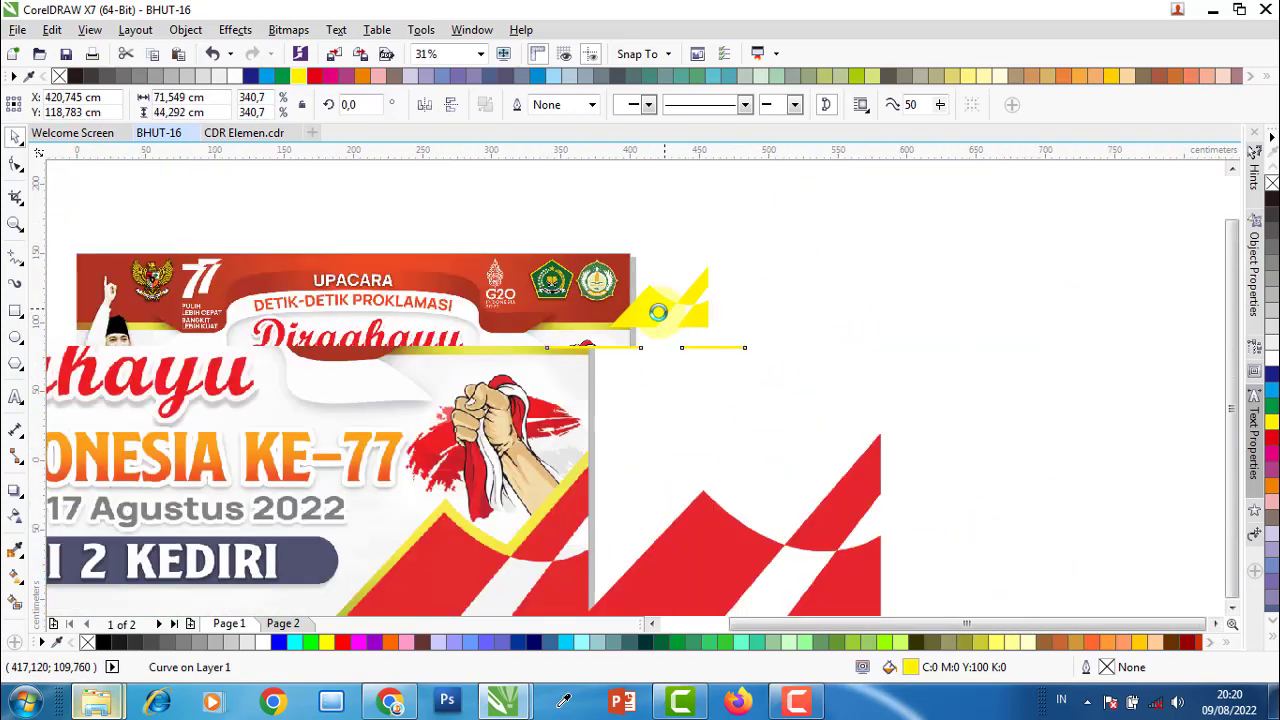
{"action": "scroll", "coordinate": [640, 300], "scroll_direction": "down", "scroll_amount": 3}
{"action": "left_click_drag", "start_coordinate": [665, 295], "coordinate": [659, 370]}
{"action": "scroll", "coordinate": [659, 370], "scroll_direction": "up", "scroll_amount": 1}
{"action": "scroll", "coordinate": [659, 370], "scroll_direction": "up", "scroll_amount": 2}
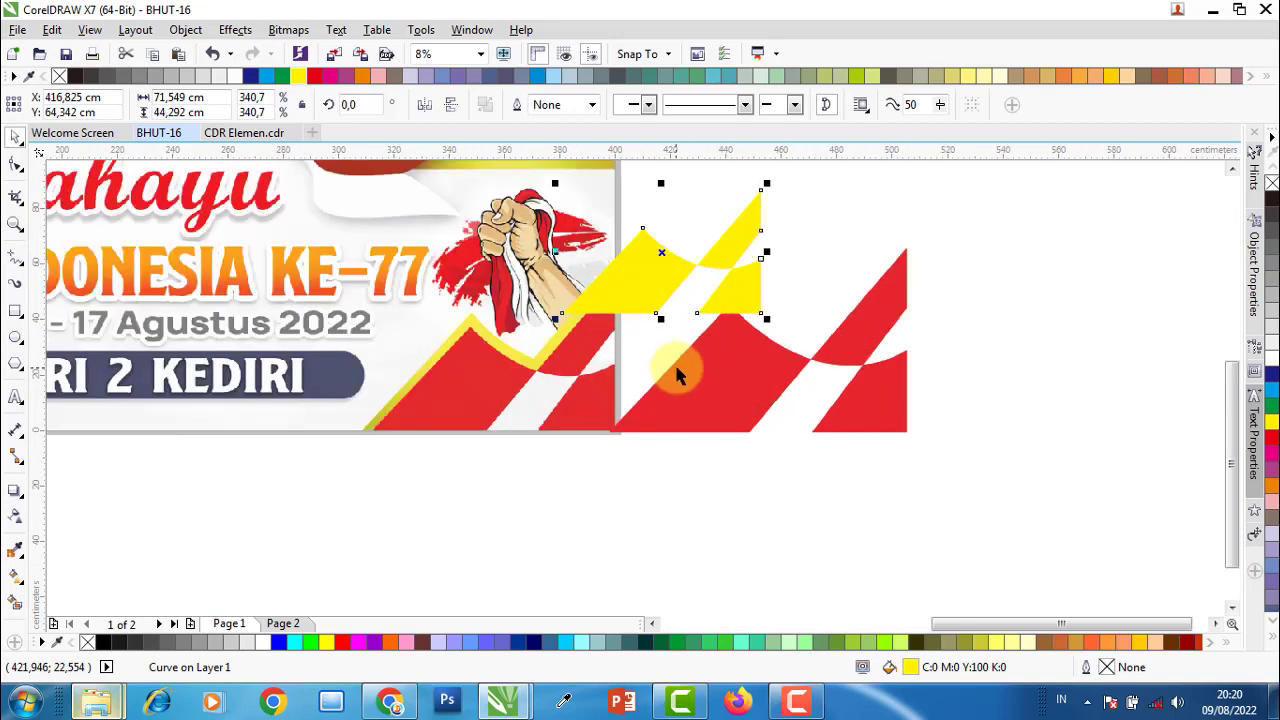
{"action": "scroll", "coordinate": [712, 289], "scroll_direction": "up", "scroll_amount": 1}
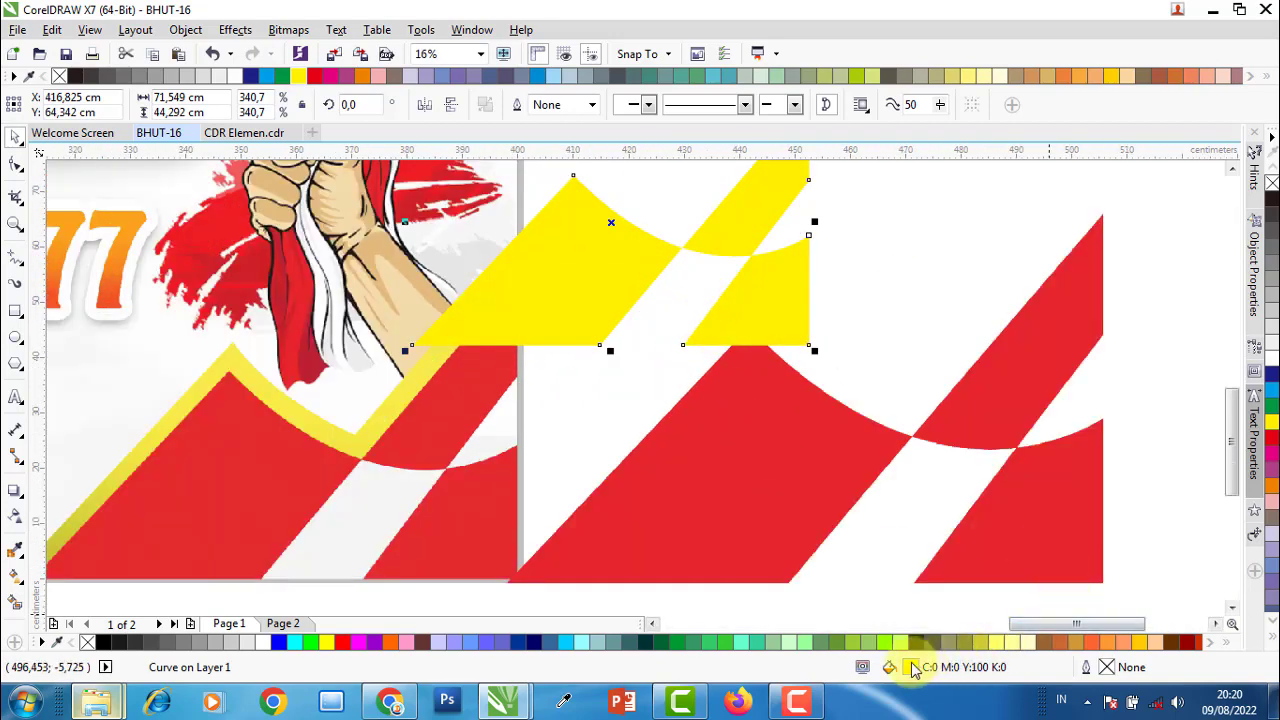
- Fill the checkered shape with red sampled from the artwork and delete the leftover red bitmap
{"action": "key", "text": "shift+F11"}
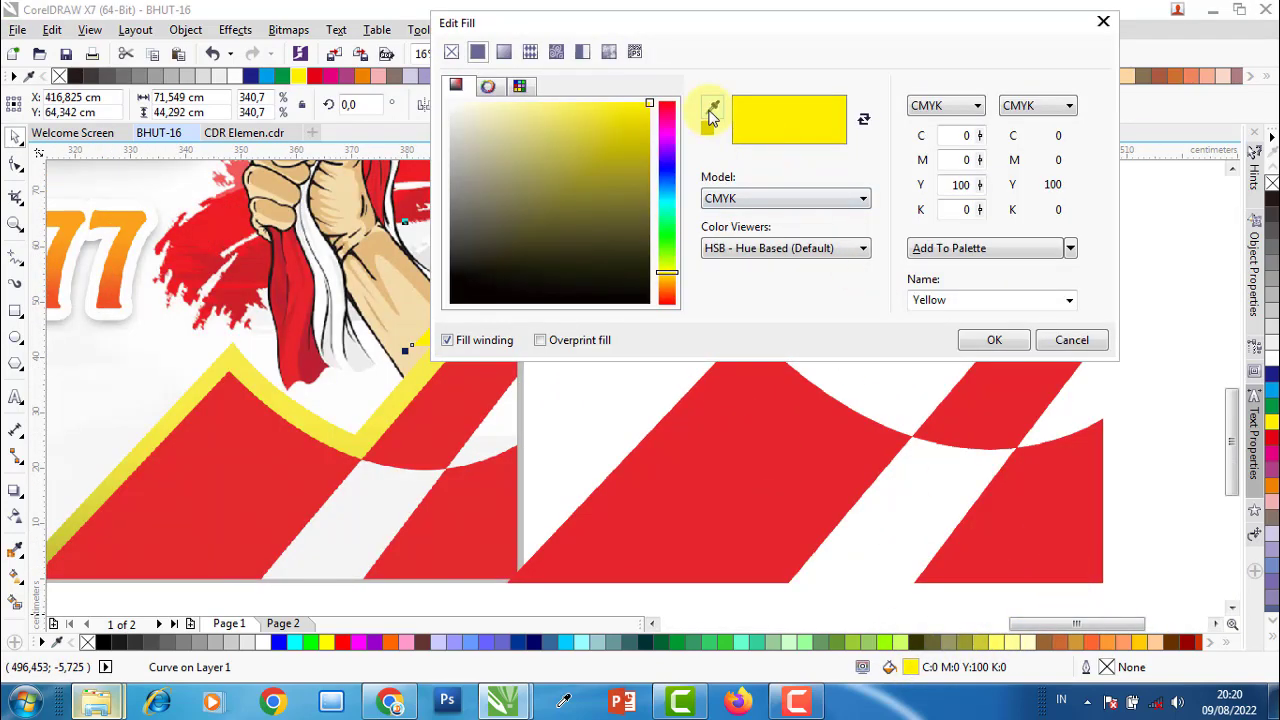
{"action": "left_click", "coordinate": [712, 112]}
{"action": "left_click", "coordinate": [706, 416]}
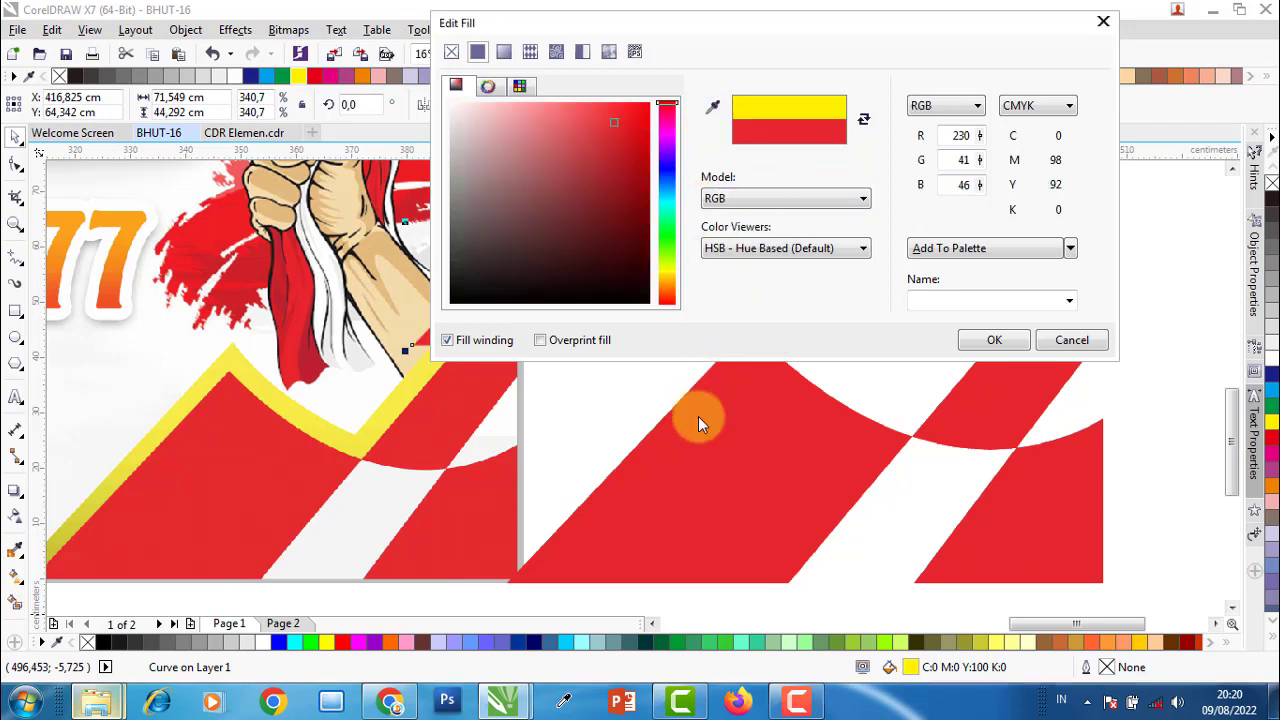
{"action": "left_click", "coordinate": [983, 345]}
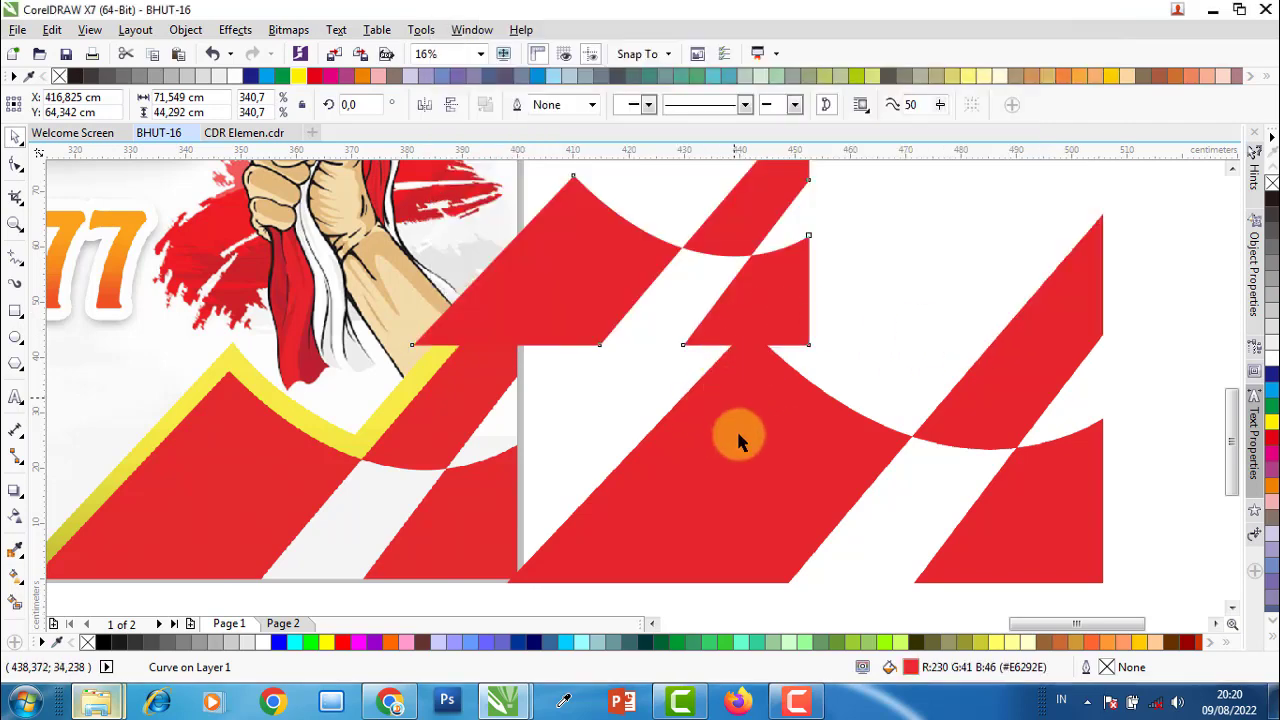
{"action": "left_click", "coordinate": [744, 445]}
{"action": "key", "text": "Delete"}
- Move the red curve to the banner's bottom-right and enlarge it to 88,132 x 54,558 cm
{"action": "left_click", "coordinate": [723, 294]}
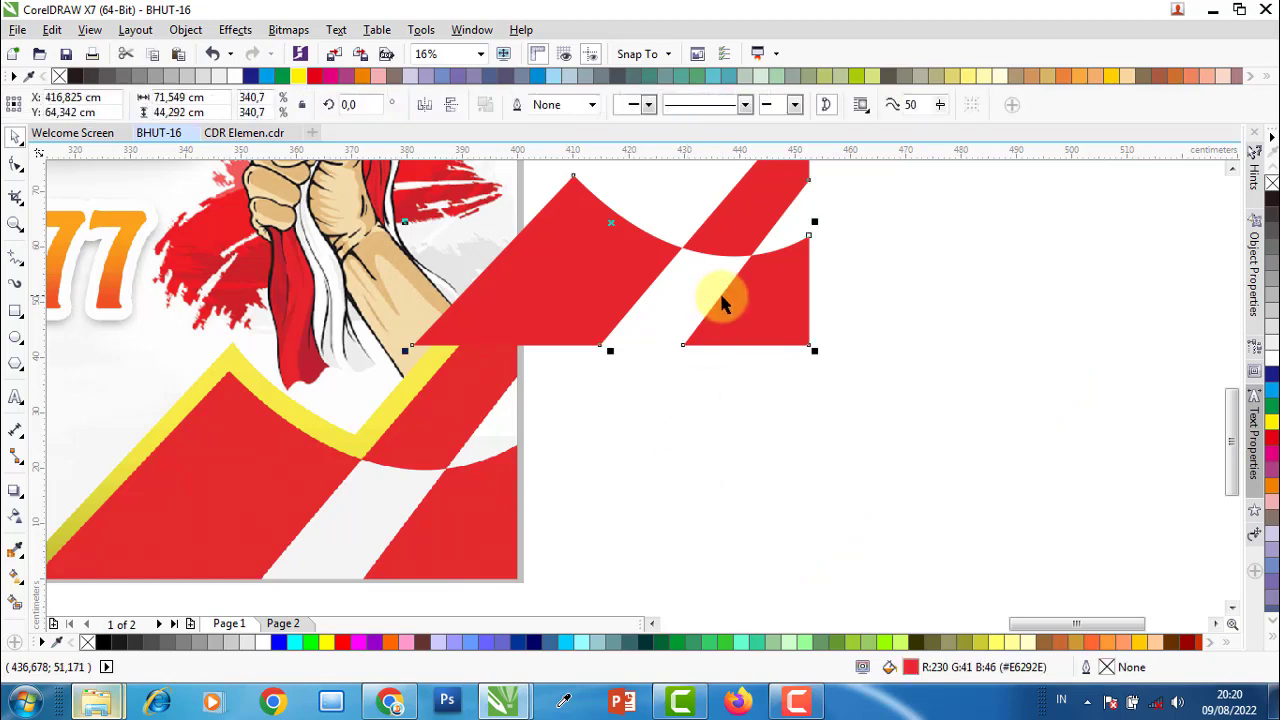
{"action": "scroll", "coordinate": [737, 298], "scroll_direction": "down", "scroll_amount": 1}
{"action": "mouse_move", "coordinate": [751, 303]}
{"action": "left_mouse_down"}
{"action": "mouse_move", "coordinate": [609, 418]}
{"action": "mouse_move", "coordinate": [629, 443]}
{"action": "left_mouse_up"}
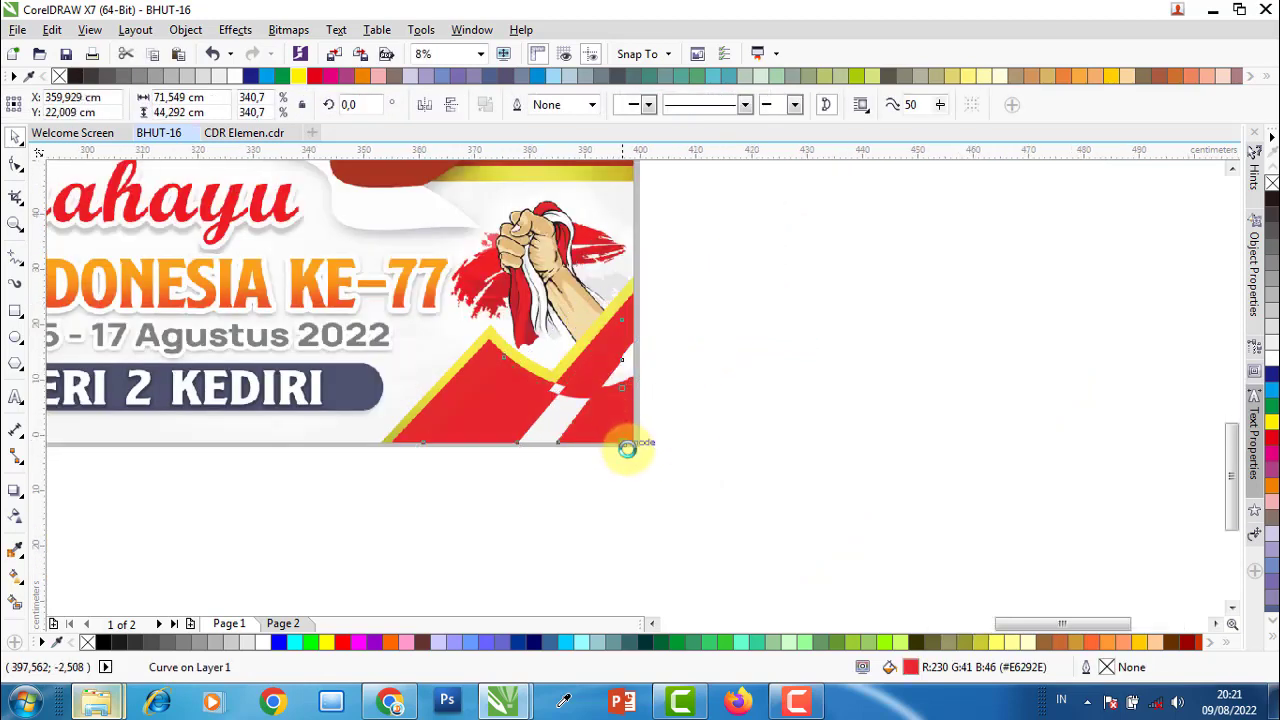
{"action": "scroll", "coordinate": [629, 443], "scroll_direction": "up", "scroll_amount": 2}
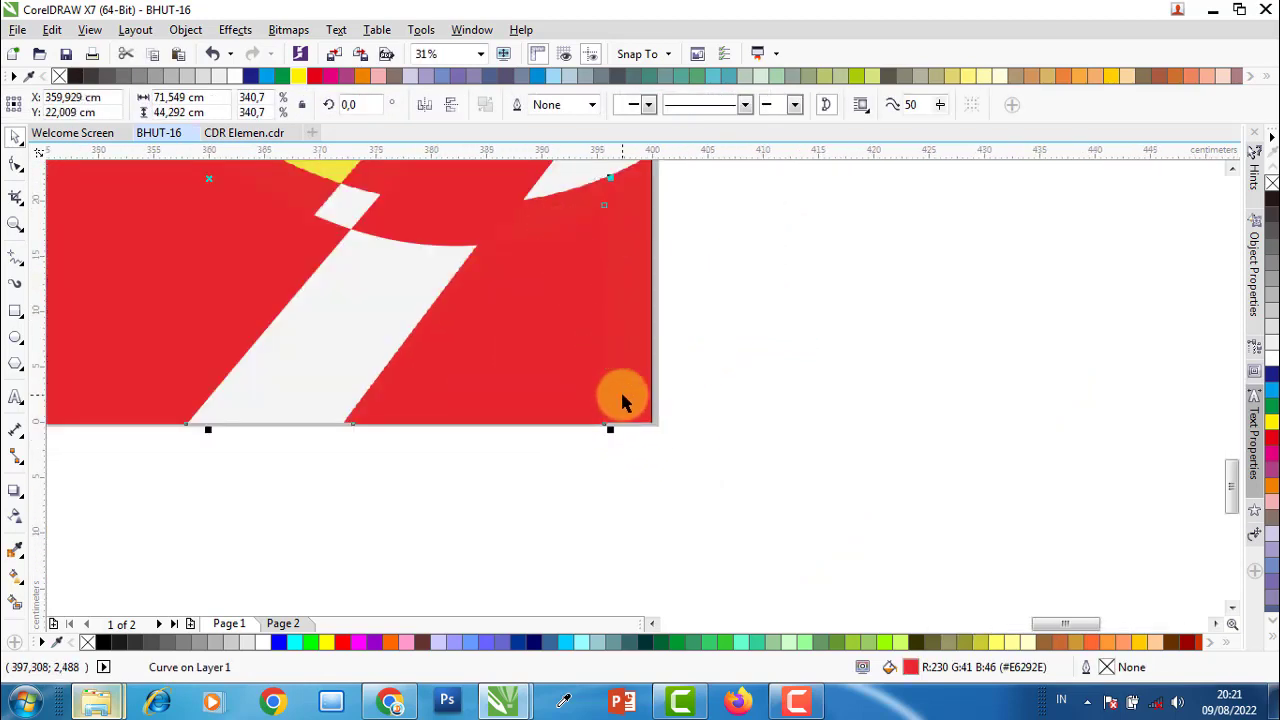
{"action": "scroll", "coordinate": [590, 390], "scroll_direction": "down", "scroll_amount": 2}
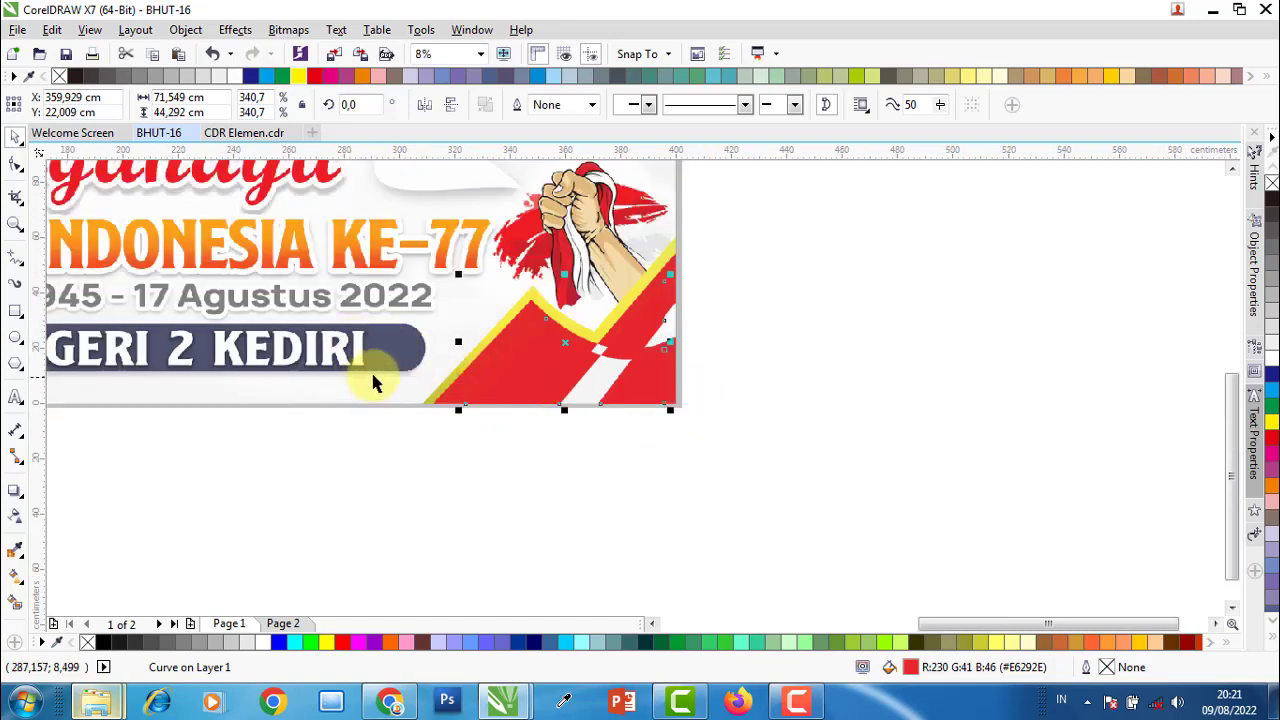
{"action": "left_click", "coordinate": [374, 376], "text": "shift"}
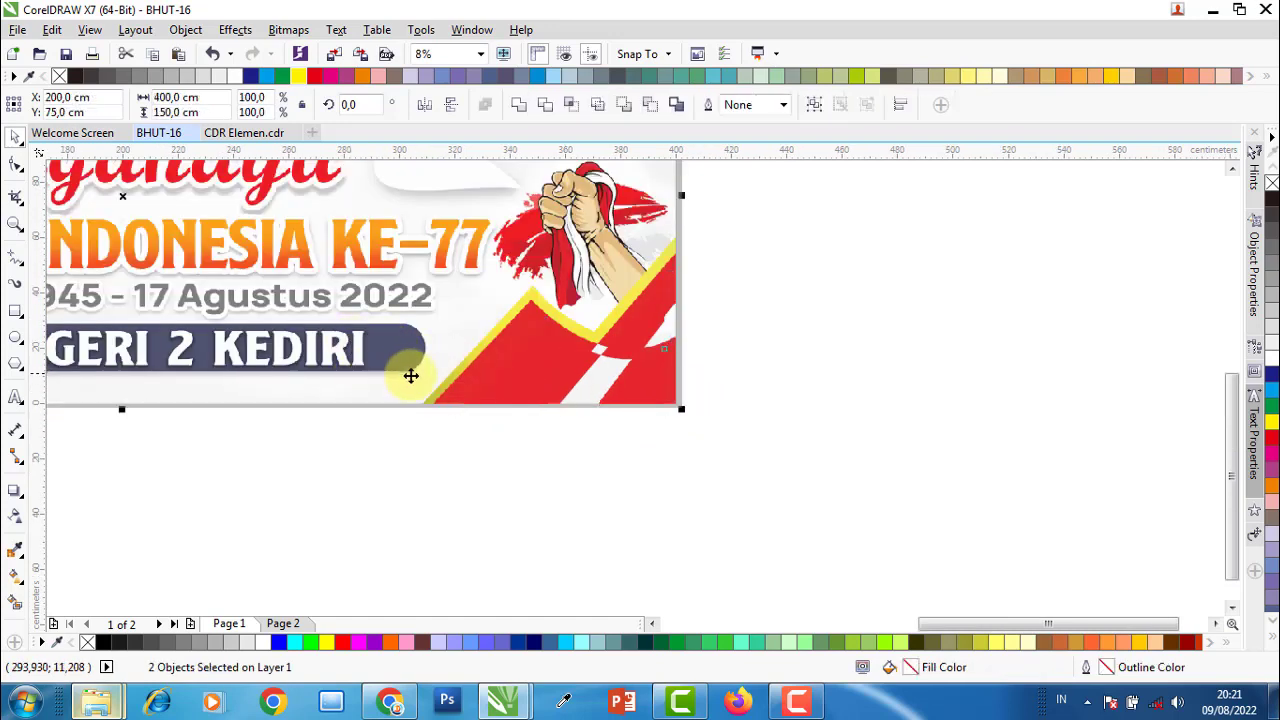
{"action": "left_click", "coordinate": [865, 410]}
{"action": "left_click", "coordinate": [655, 375]}
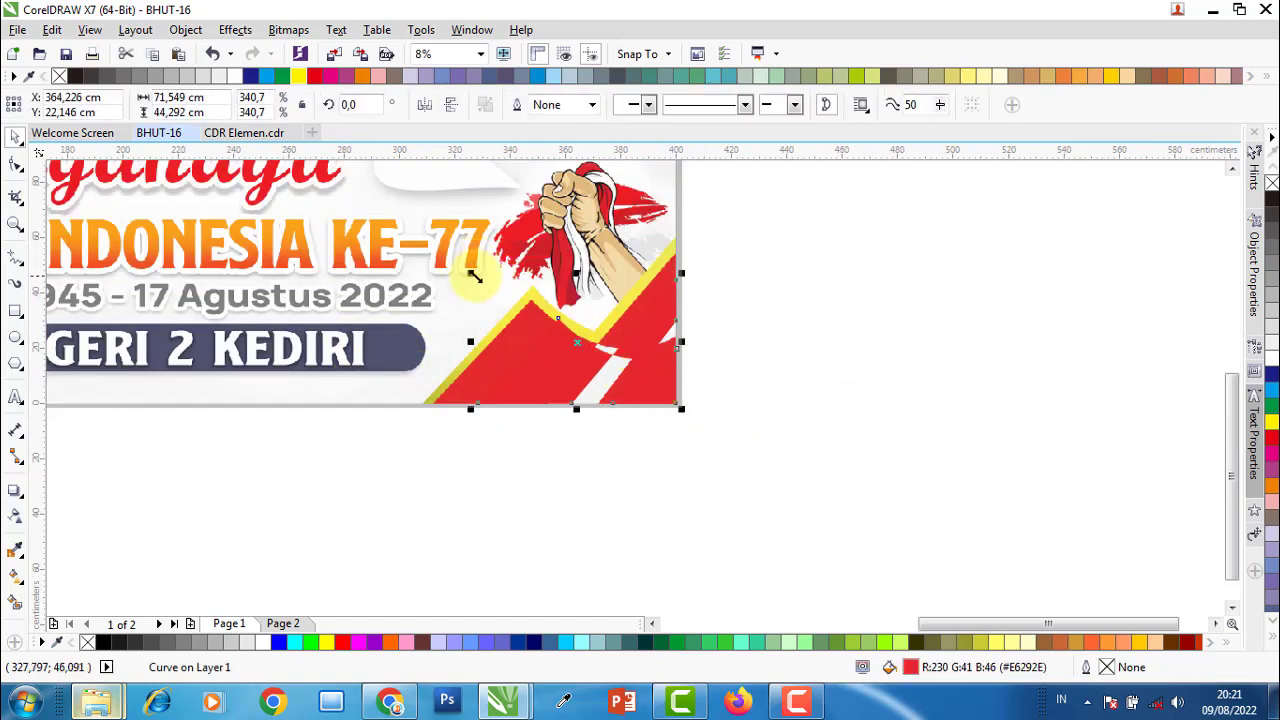
{"action": "left_click_drag", "start_coordinate": [476, 277], "coordinate": [420, 250]}
{"action": "left_click", "coordinate": [846, 366]}
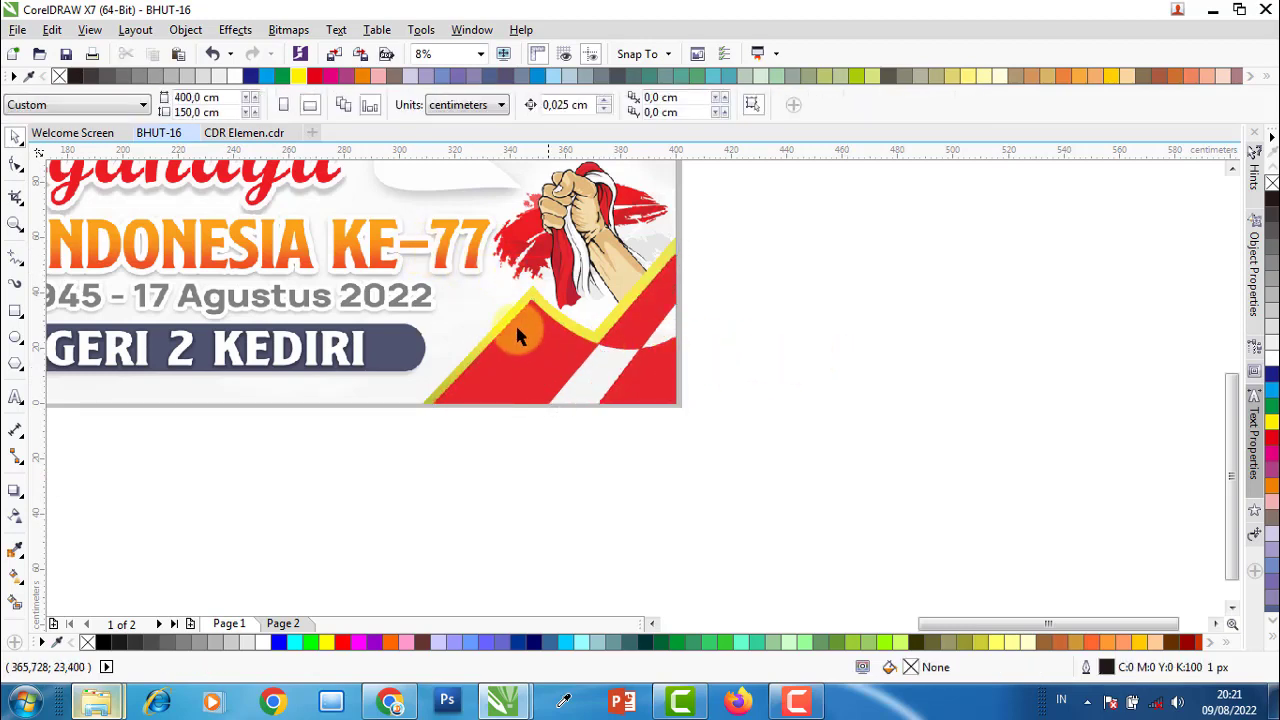
{"action": "scroll", "coordinate": [547, 288], "scroll_direction": "up", "scroll_amount": 1}
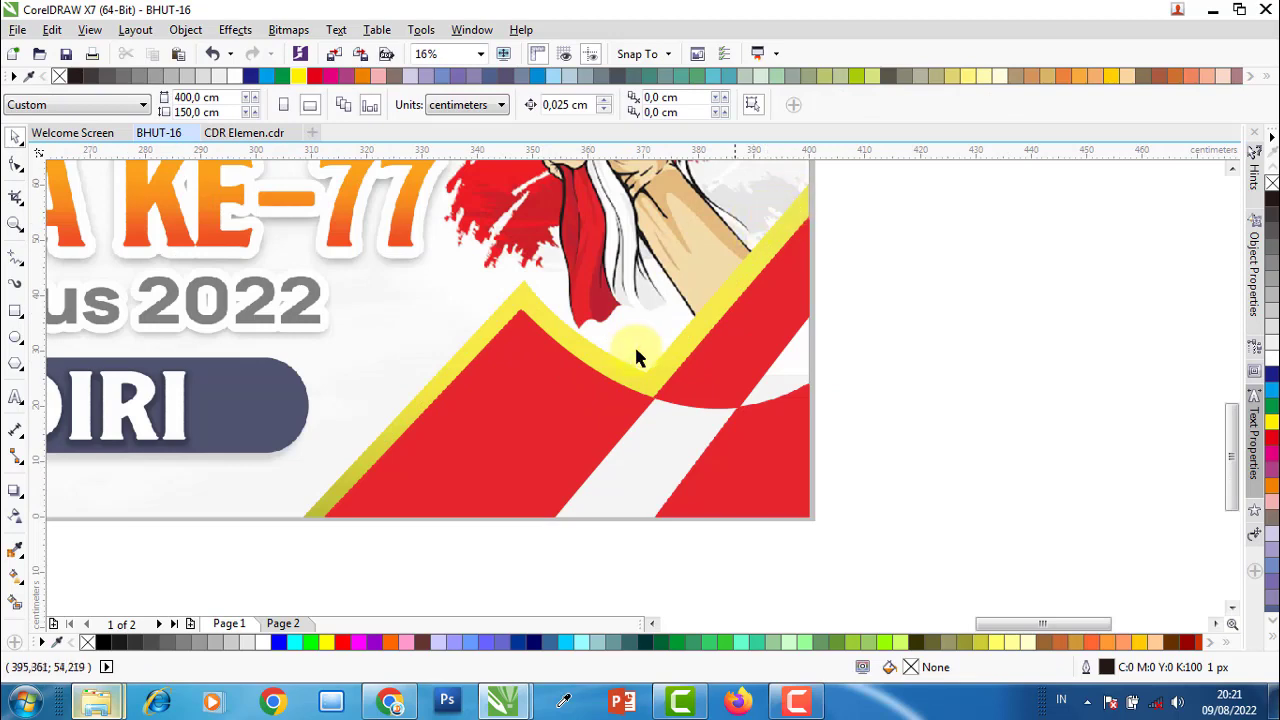
- Start a Bezier path at the yellow border's lower-left end, with nodes at its peak, dip and upper right
{"action": "left_click", "coordinate": [16, 266]}
{"action": "left_click", "coordinate": [80, 322]}
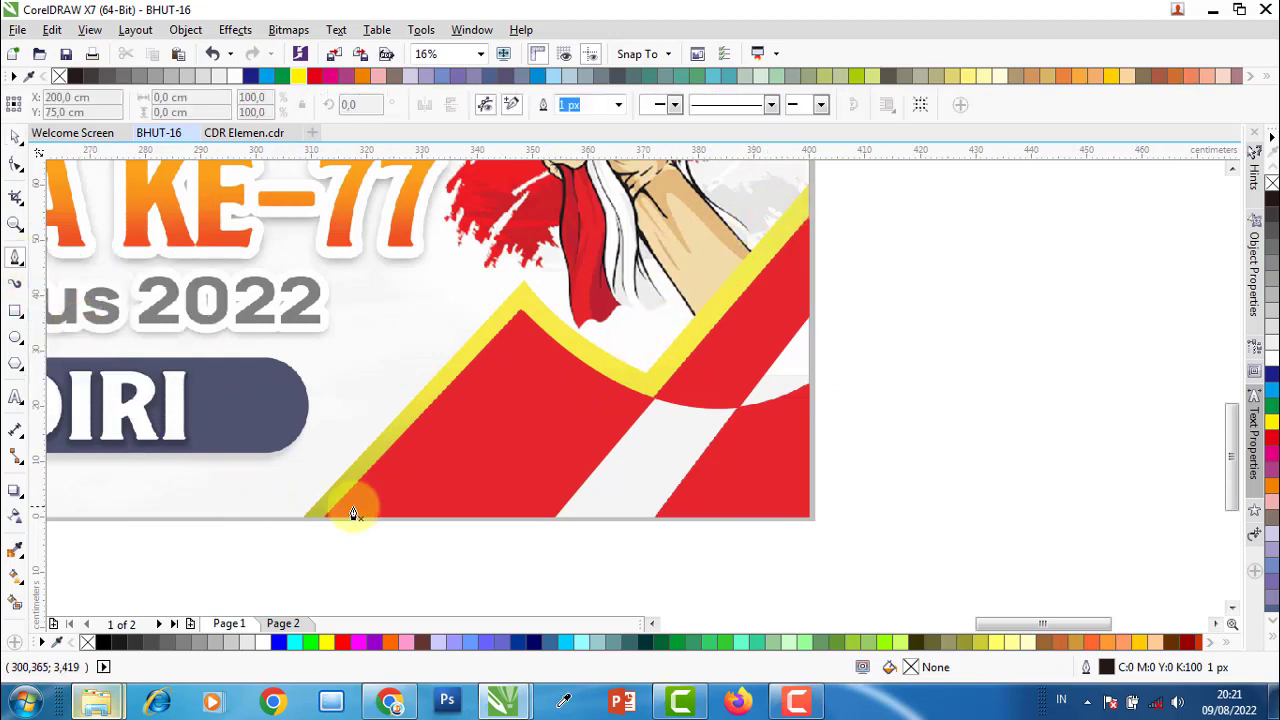
{"action": "scroll", "coordinate": [648, 514], "scroll_direction": "down", "scroll_amount": 1}
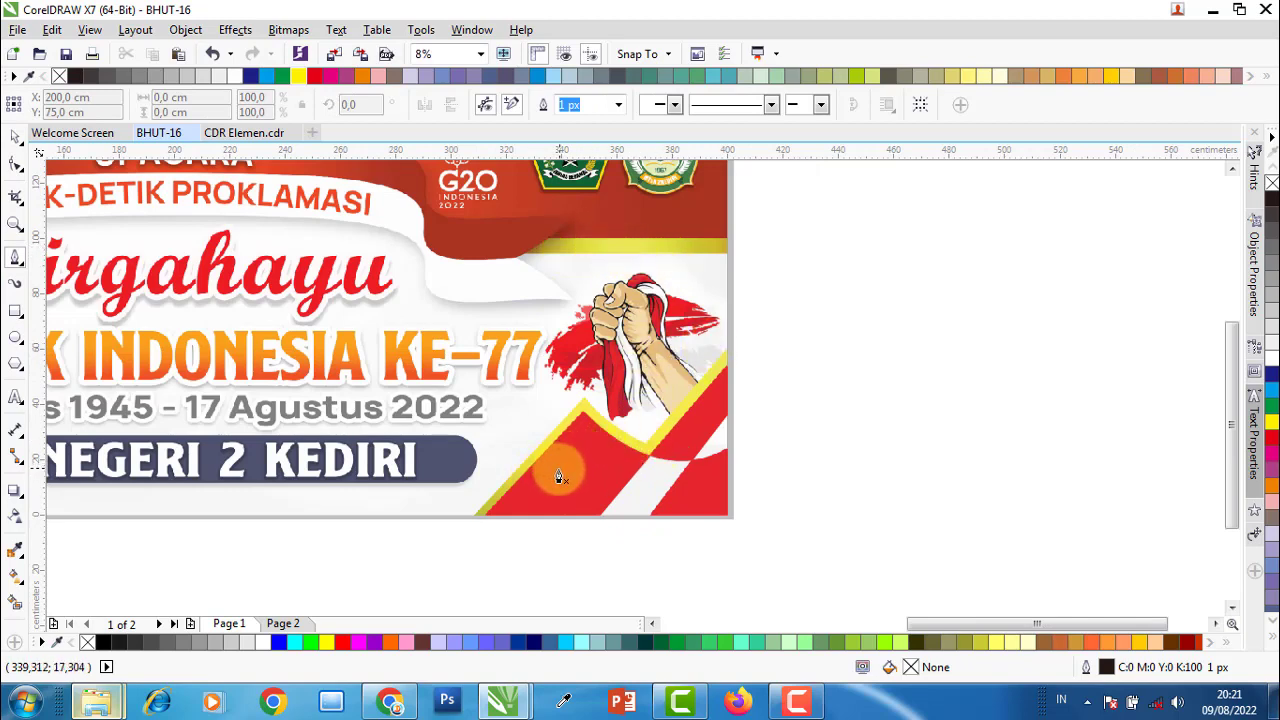
{"action": "scroll", "coordinate": [565, 468], "scroll_direction": "up", "scroll_amount": 1}
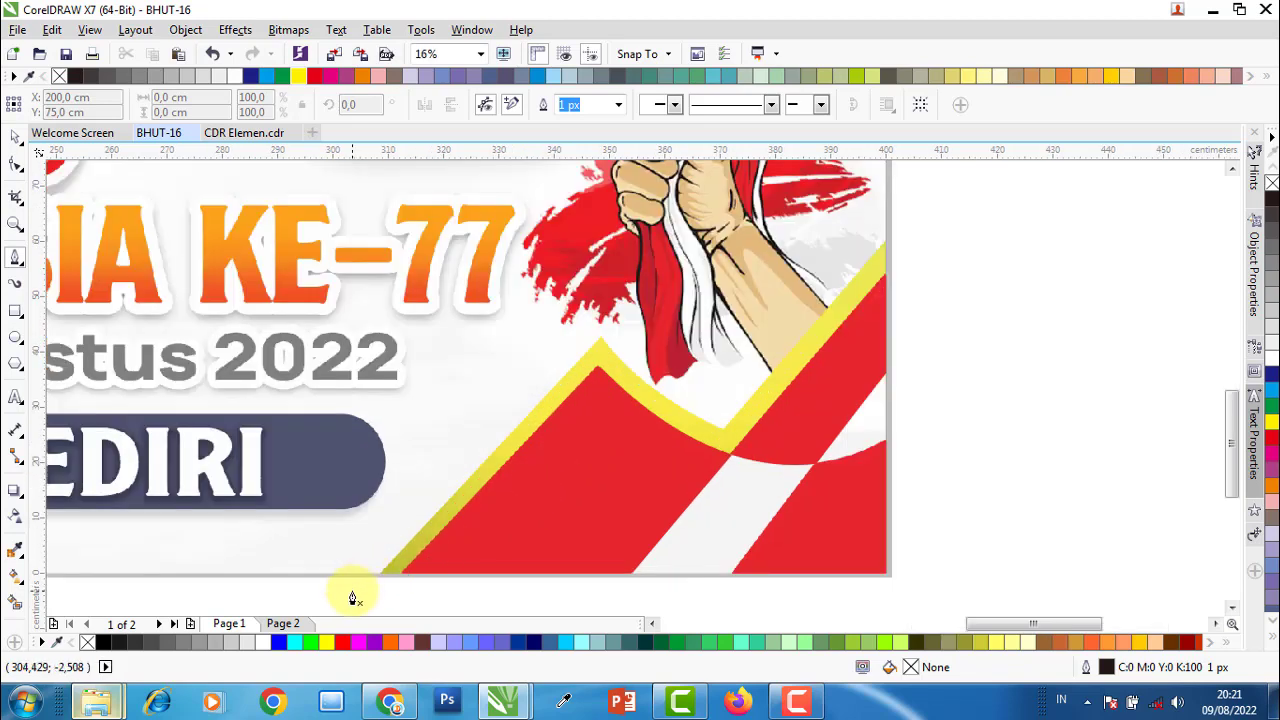
{"action": "left_click", "coordinate": [357, 591]}
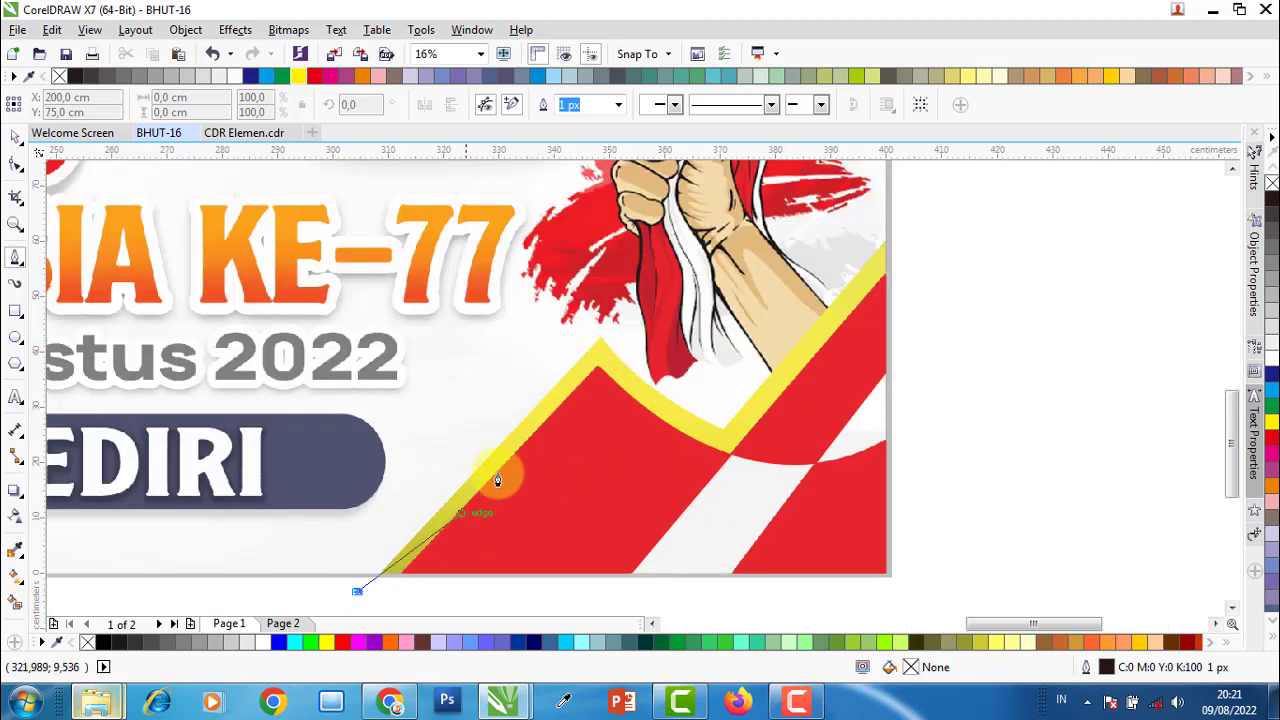
{"action": "left_click", "coordinate": [600, 337]}
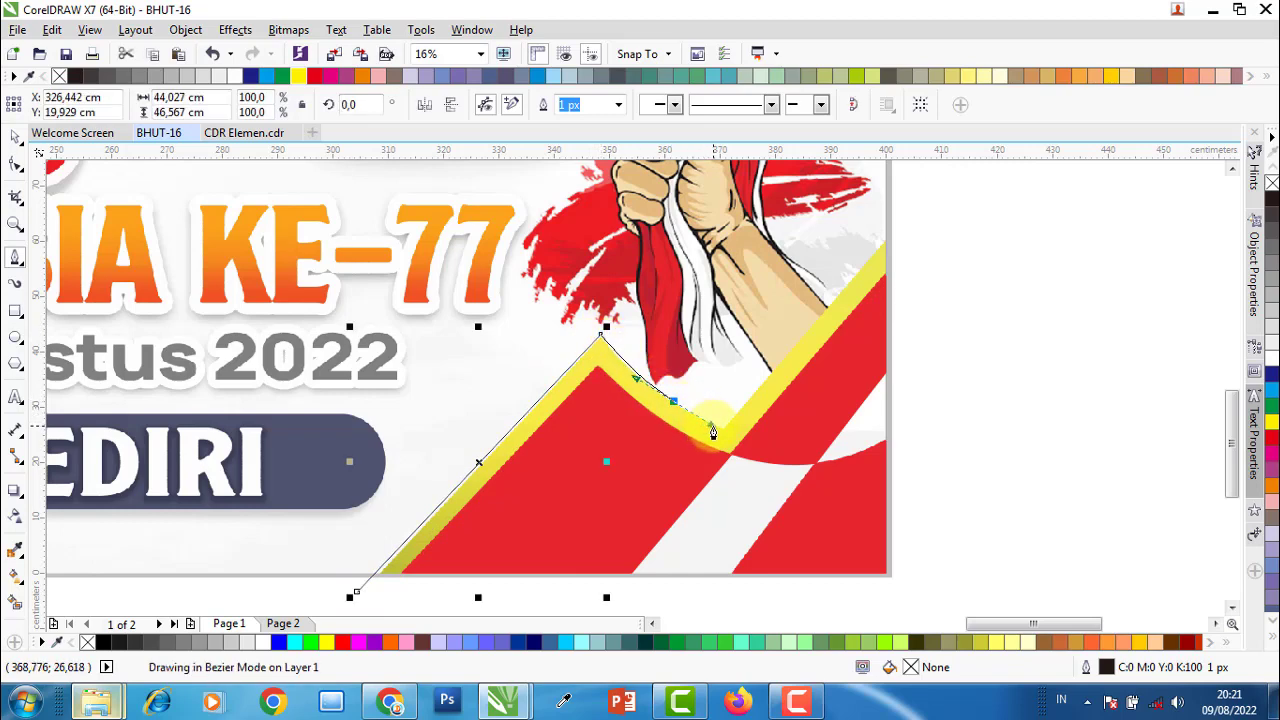
{"action": "left_click", "coordinate": [722, 431]}
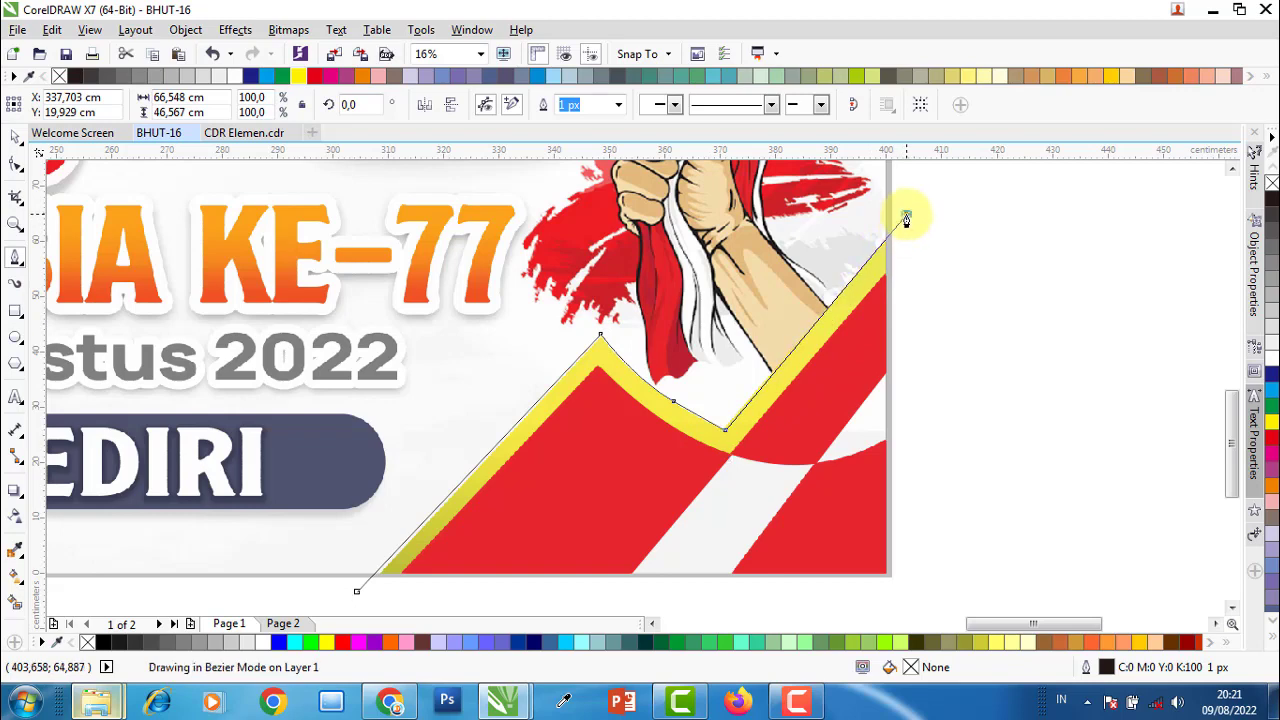
{"action": "left_click_drag", "start_coordinate": [906, 216], "coordinate": [904, 259]}
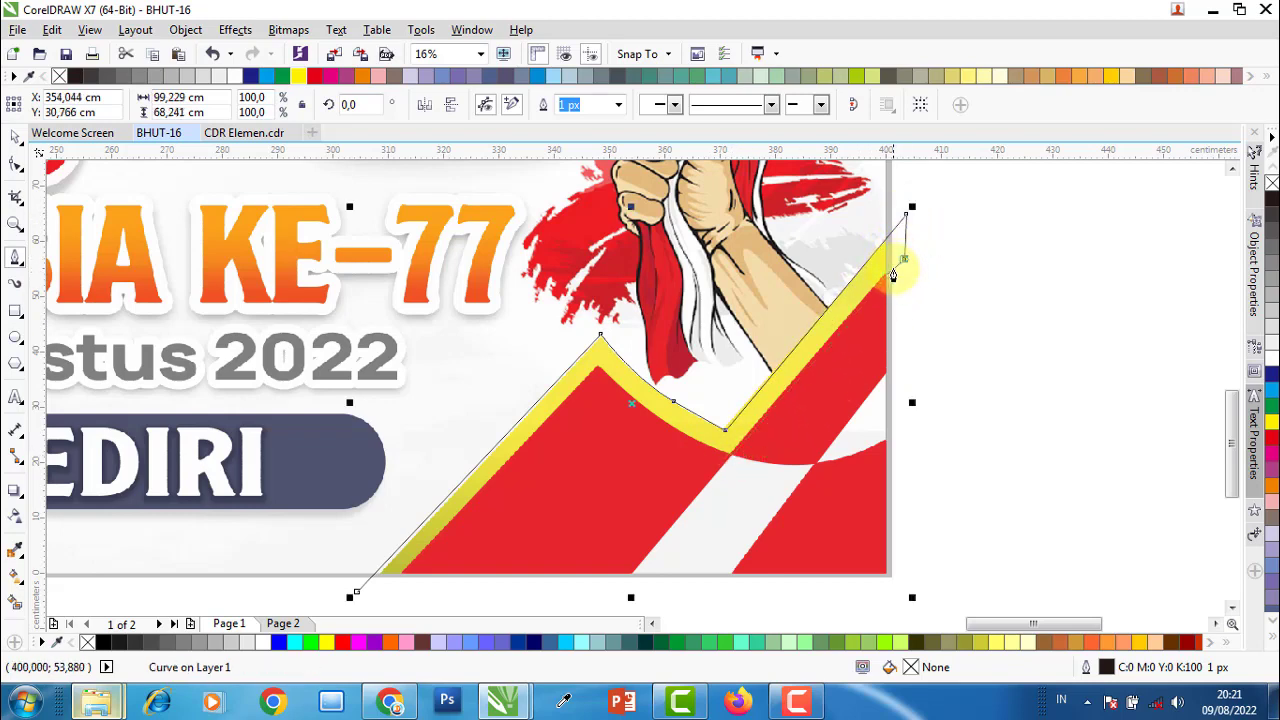
- Add nodes along the yellow-red edge down past the banner's bottom, then close the curve at its start
{"action": "scroll", "coordinate": [893, 276], "scroll_direction": "up", "scroll_amount": 2}
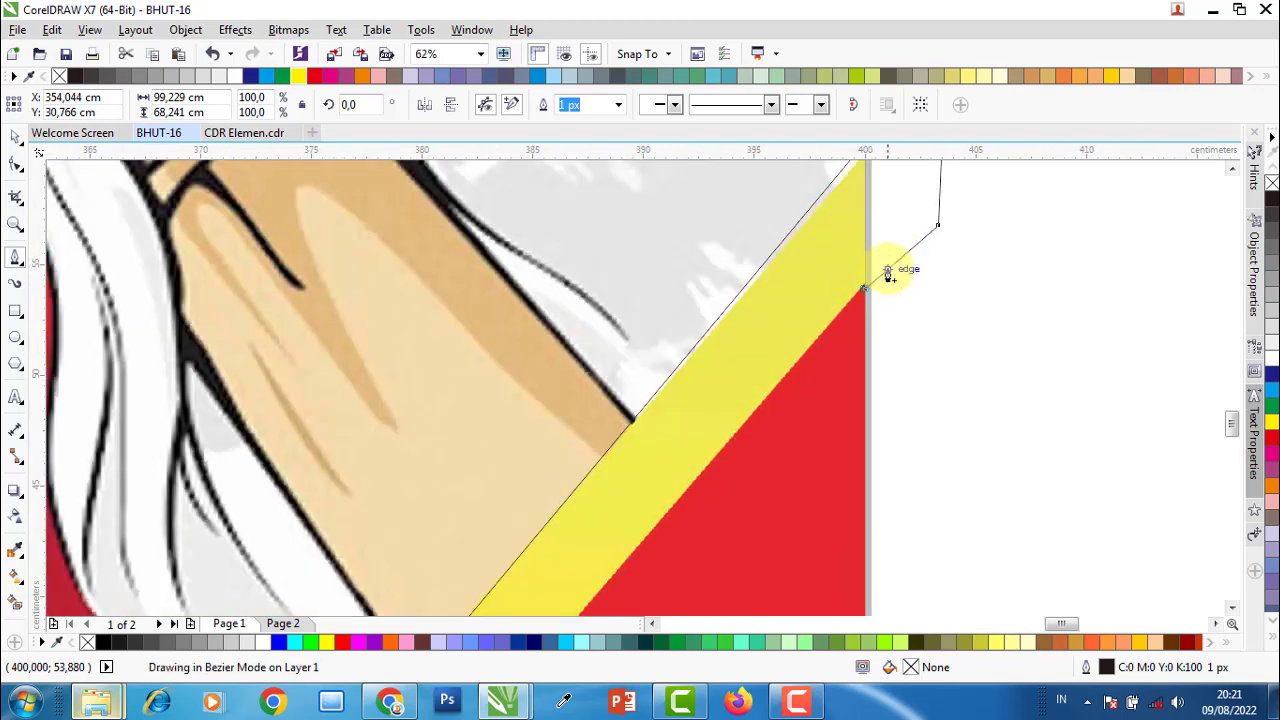
{"action": "scroll", "coordinate": [864, 285], "scroll_direction": "up", "scroll_amount": 2}
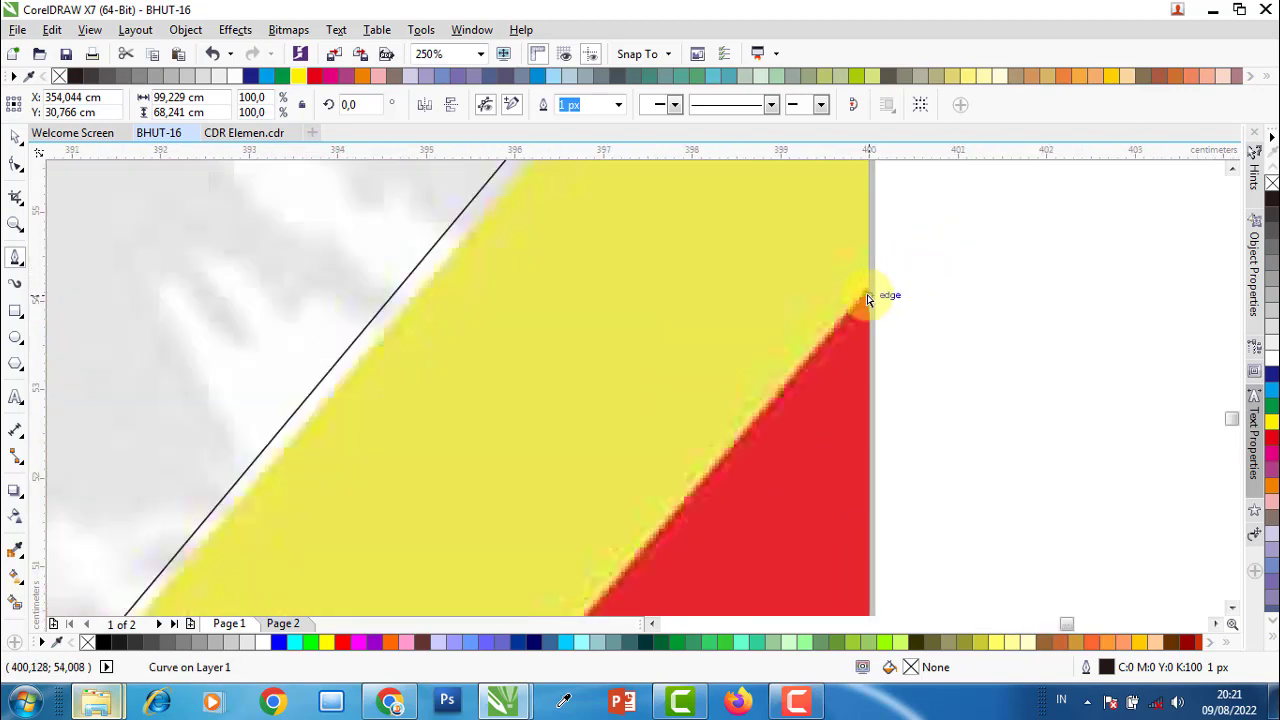
{"action": "scroll", "coordinate": [870, 285], "scroll_direction": "down", "scroll_amount": 4}
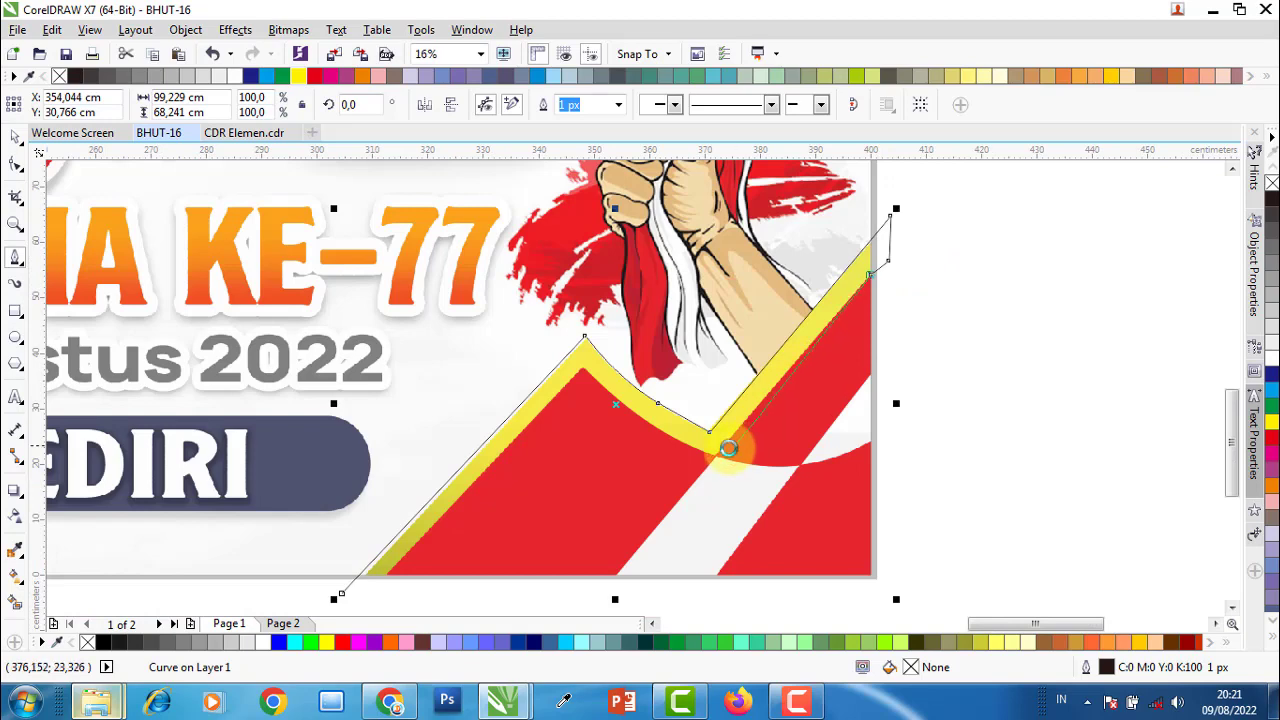
{"action": "scroll", "coordinate": [680, 480], "scroll_direction": "up", "scroll_amount": 3}
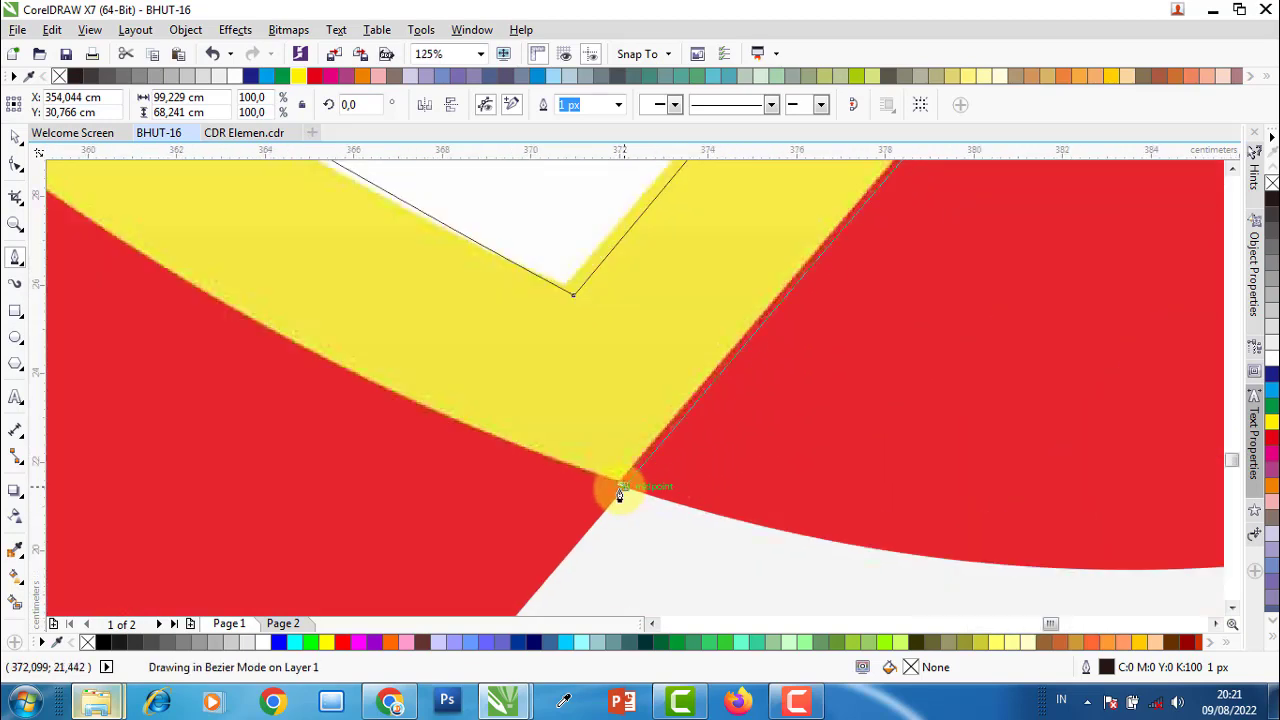
{"action": "left_click", "coordinate": [619, 494]}
{"action": "scroll", "coordinate": [700, 409], "scroll_direction": "down", "scroll_amount": 3}
{"action": "scroll", "coordinate": [700, 380], "scroll_direction": "up", "scroll_amount": 2}
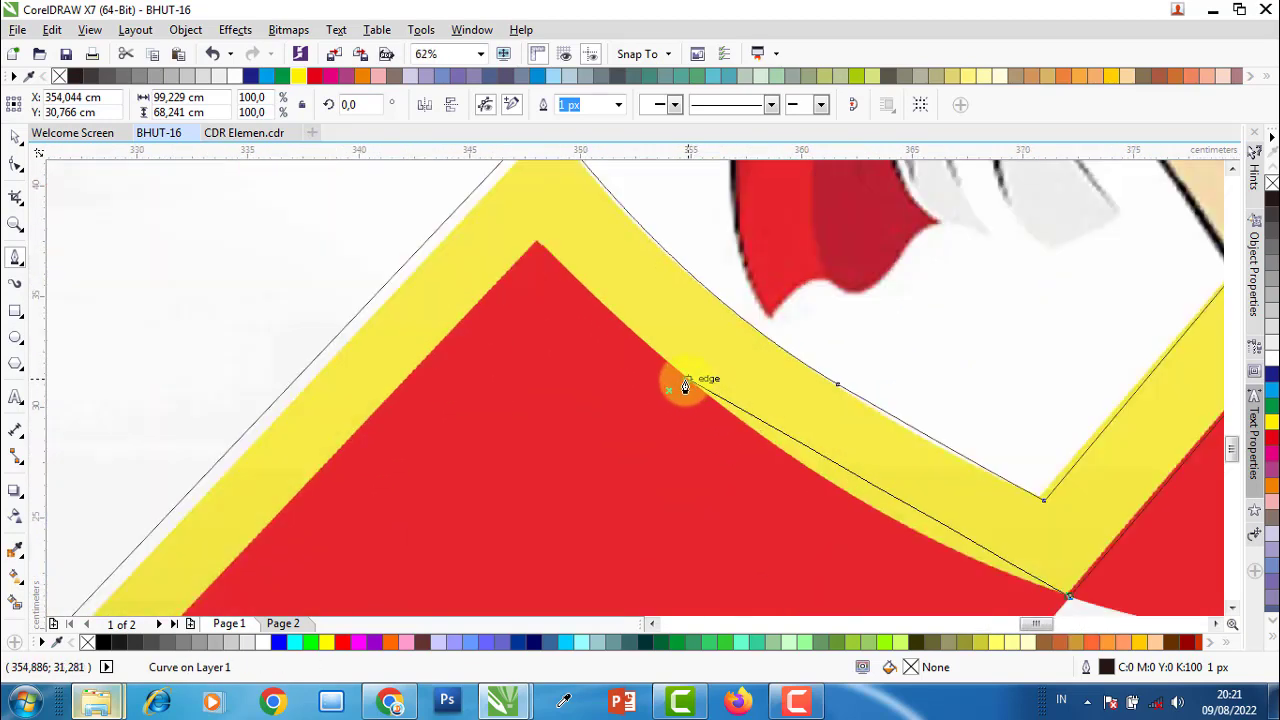
{"action": "left_click", "coordinate": [685, 387]}
{"action": "scroll", "coordinate": [811, 423], "scroll_direction": "down", "scroll_amount": 4}
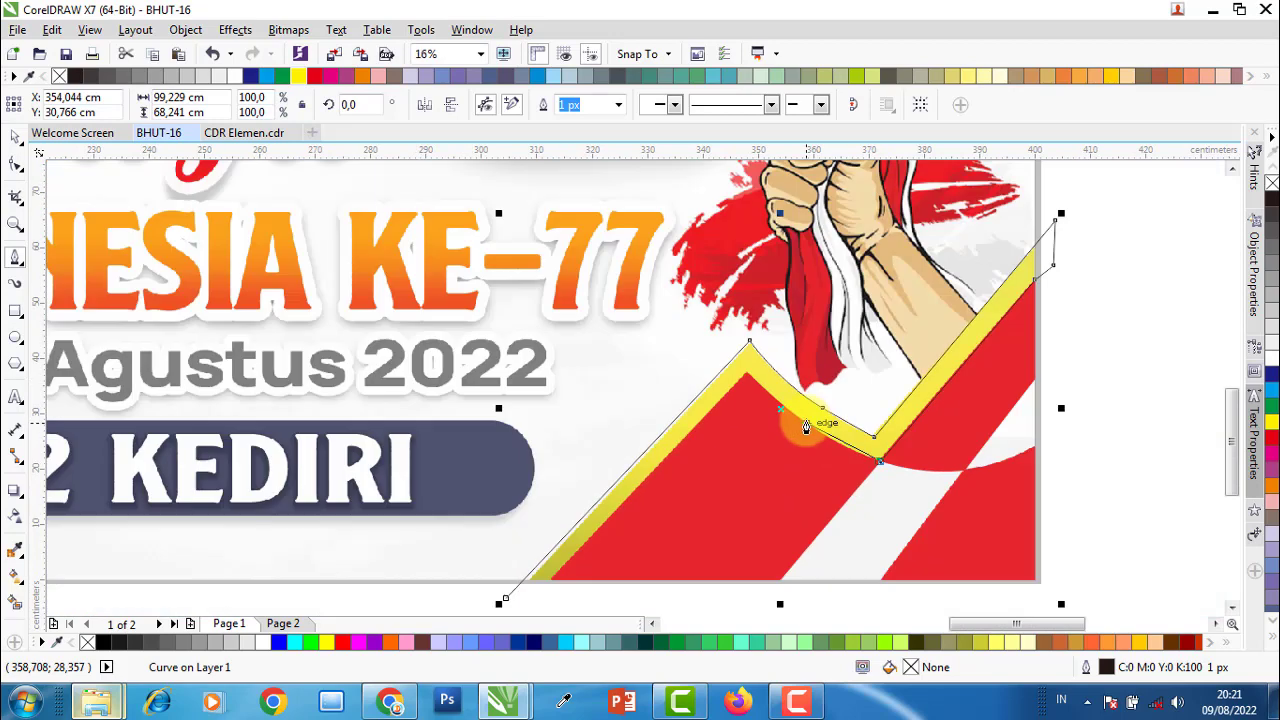
{"action": "left_click", "coordinate": [600, 567]}
{"action": "scroll", "coordinate": [560, 560], "scroll_direction": "up", "scroll_amount": 2}
{"action": "scroll", "coordinate": [571, 508], "scroll_direction": "down", "scroll_amount": 2}
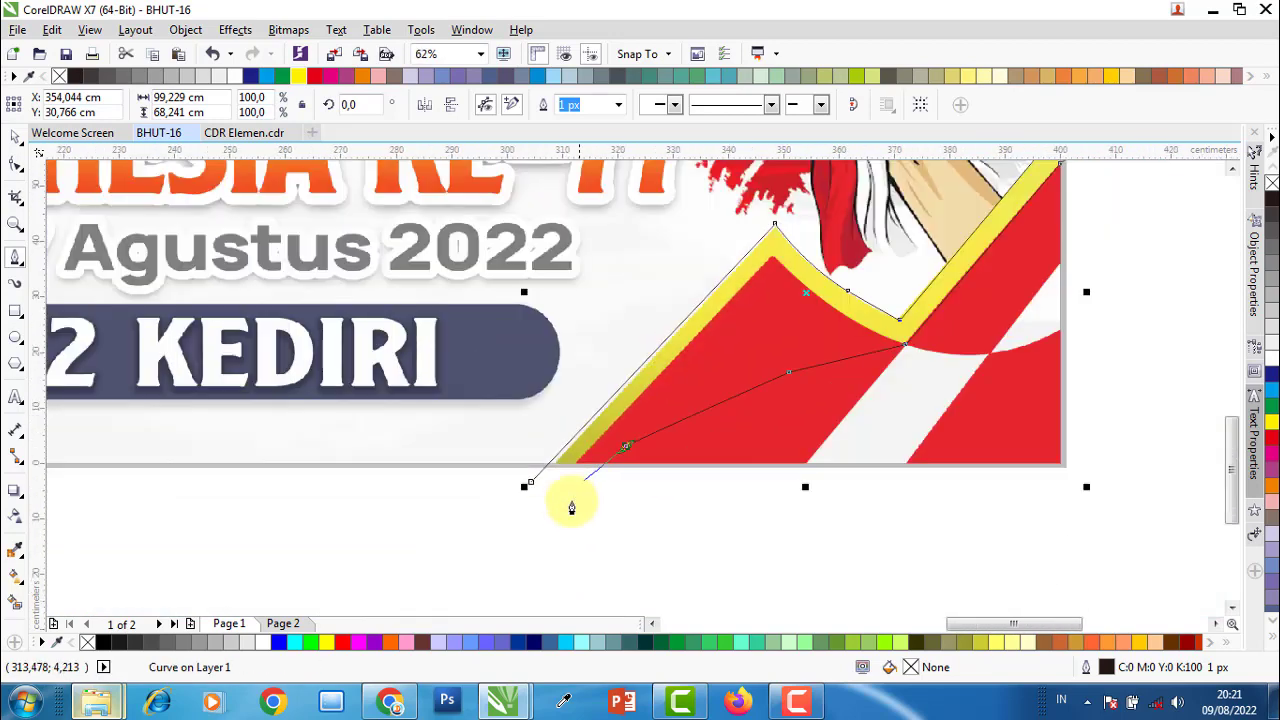
{"action": "left_click_drag", "start_coordinate": [552, 501], "coordinate": [538, 503]}
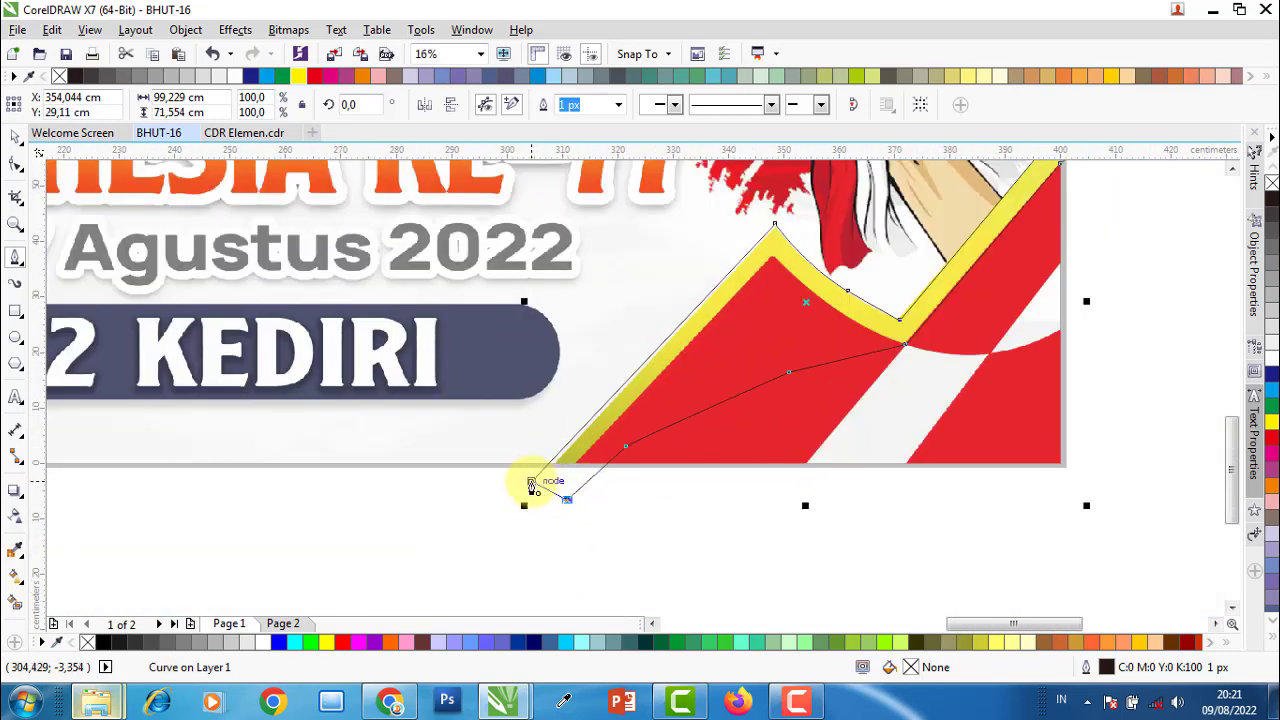
{"action": "left_click", "coordinate": [531, 484]}
- Nudge the outline's bottom-left node and move its top node onto the yellow peak
{"action": "key", "text": "F10"}
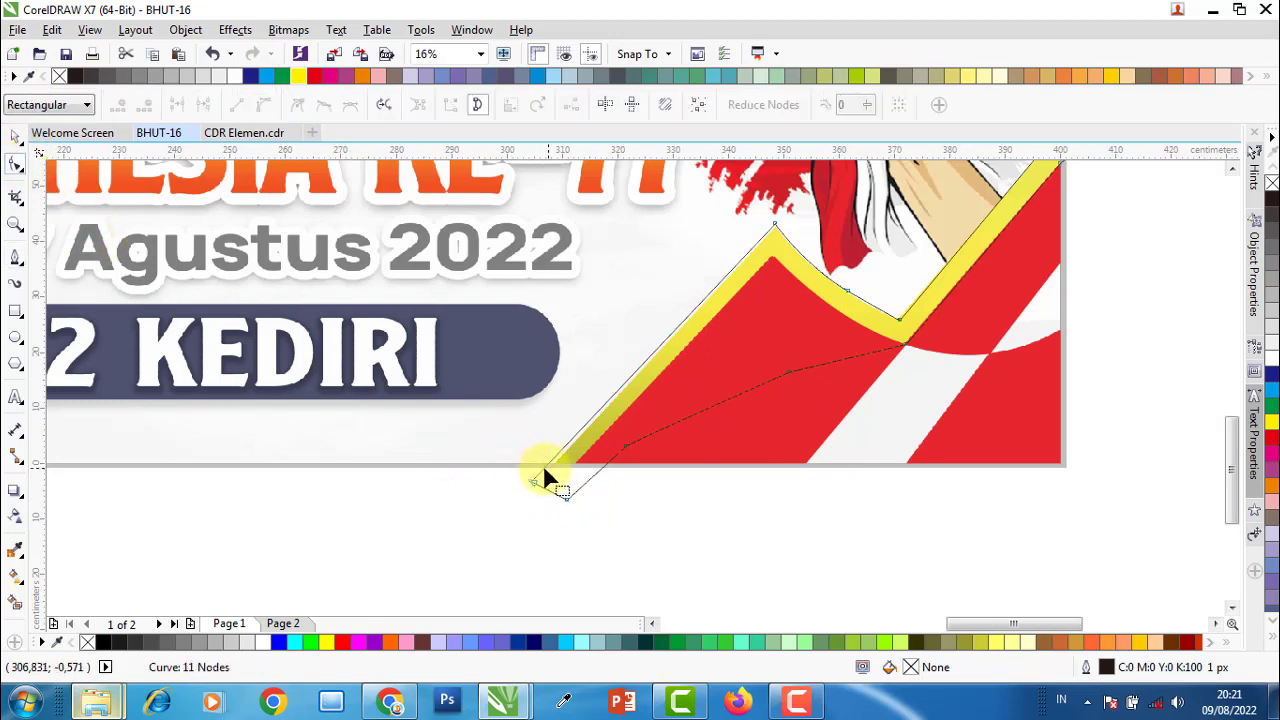
{"action": "scroll", "coordinate": [545, 475], "scroll_direction": "up", "scroll_amount": 2}
{"action": "left_click_drag", "start_coordinate": [517, 495], "coordinate": [531, 492]}
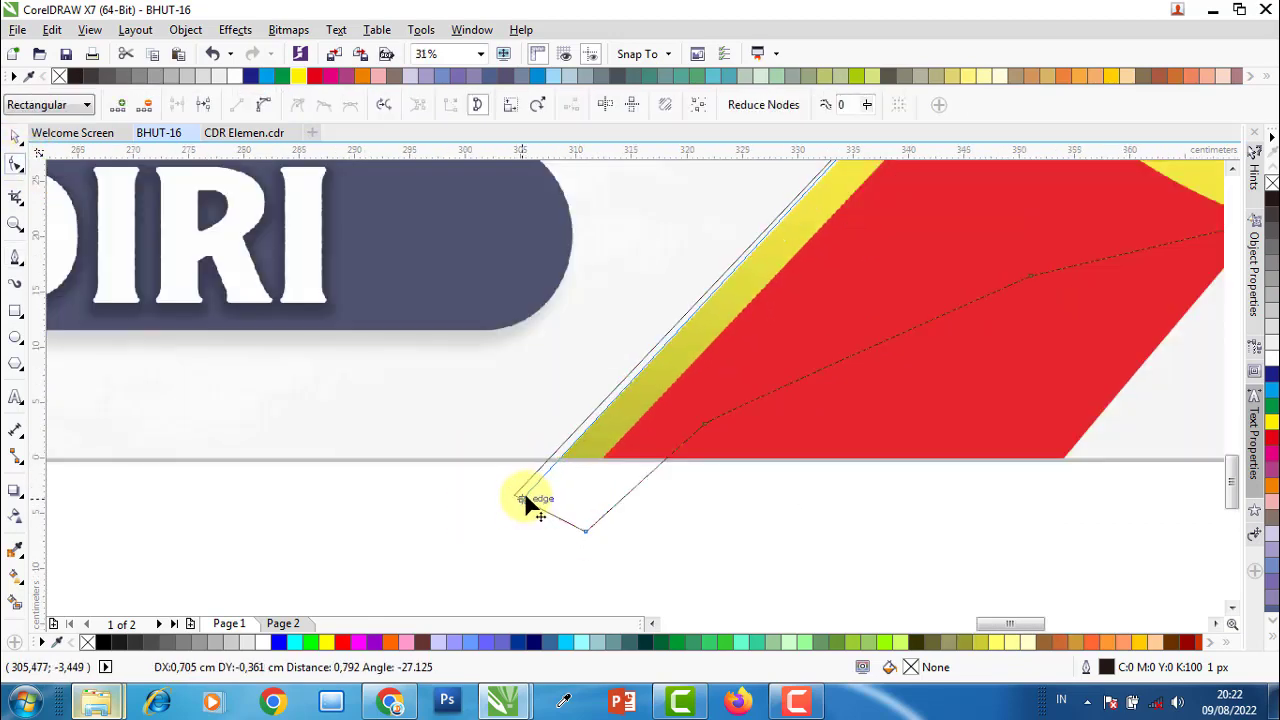
{"action": "scroll", "coordinate": [535, 493], "scroll_direction": "down", "scroll_amount": 2}
{"action": "scroll", "coordinate": [779, 240], "scroll_direction": "up", "scroll_amount": 4}
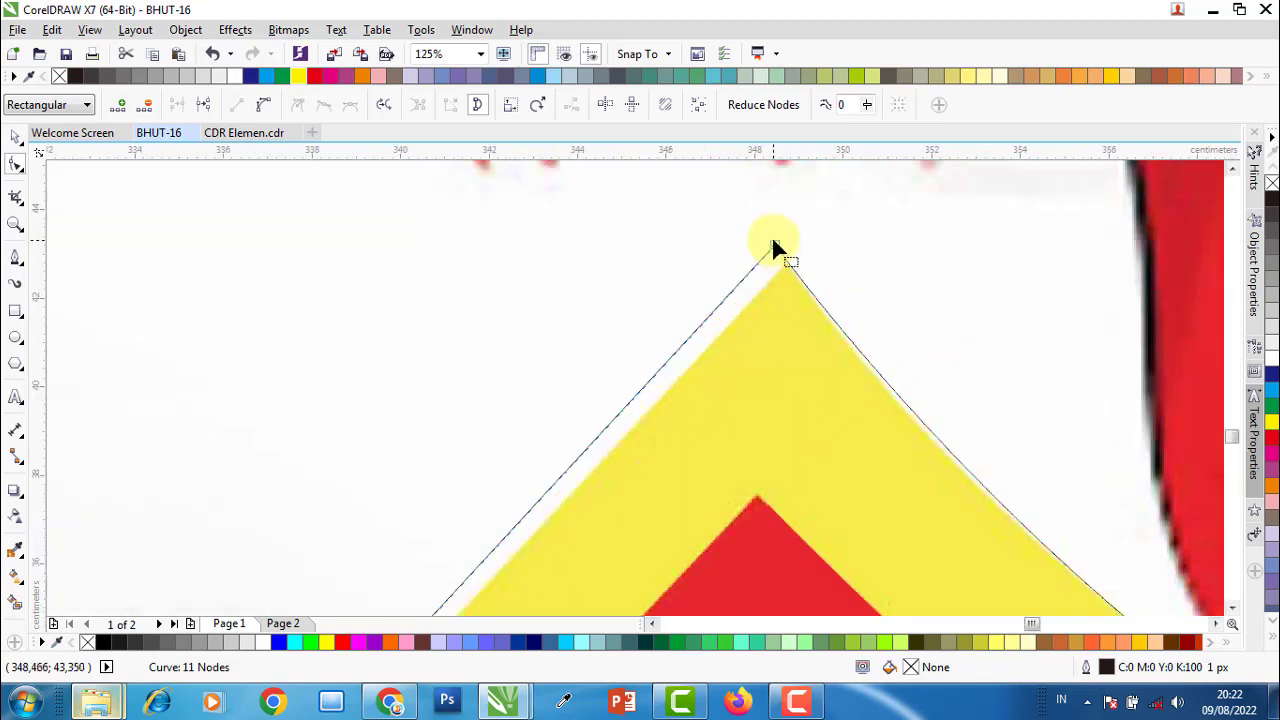
{"action": "left_click_drag", "start_coordinate": [777, 246], "coordinate": [788, 263]}
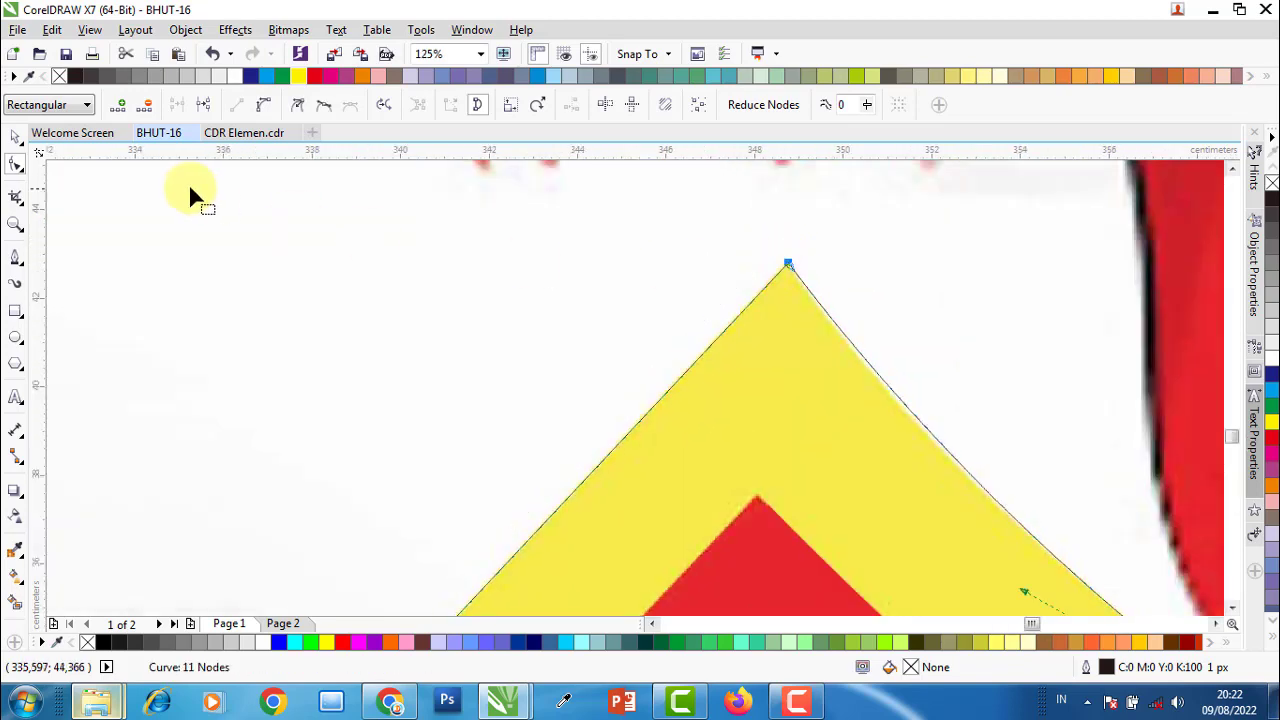
{"action": "left_click", "coordinate": [15, 170]}
{"action": "left_click", "coordinate": [74, 163]}
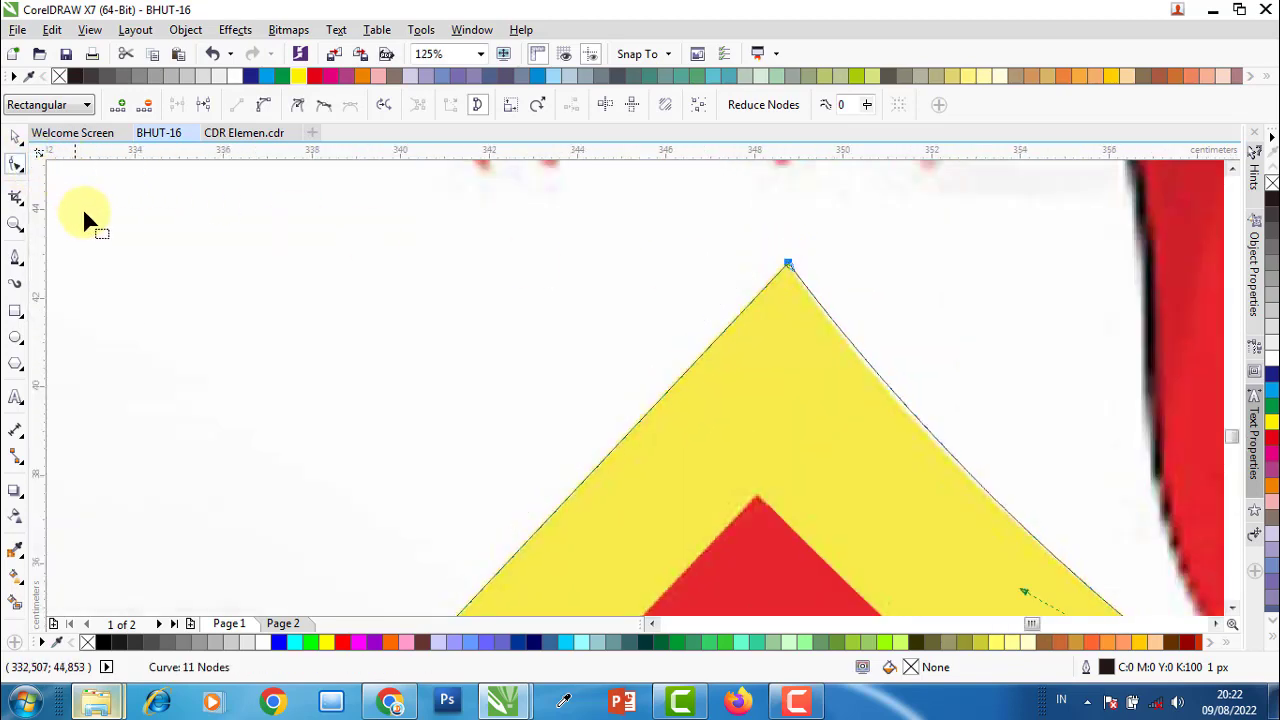
{"action": "scroll", "coordinate": [288, 266], "scroll_direction": "down", "scroll_amount": 3}
{"action": "scroll", "coordinate": [552, 395], "scroll_direction": "up", "scroll_amount": 1}
- Move the curved stretch's node onto the yellow band, bend that segment, and align the corner node
{"action": "left_click_drag", "start_coordinate": [523, 334], "coordinate": [403, 449]}
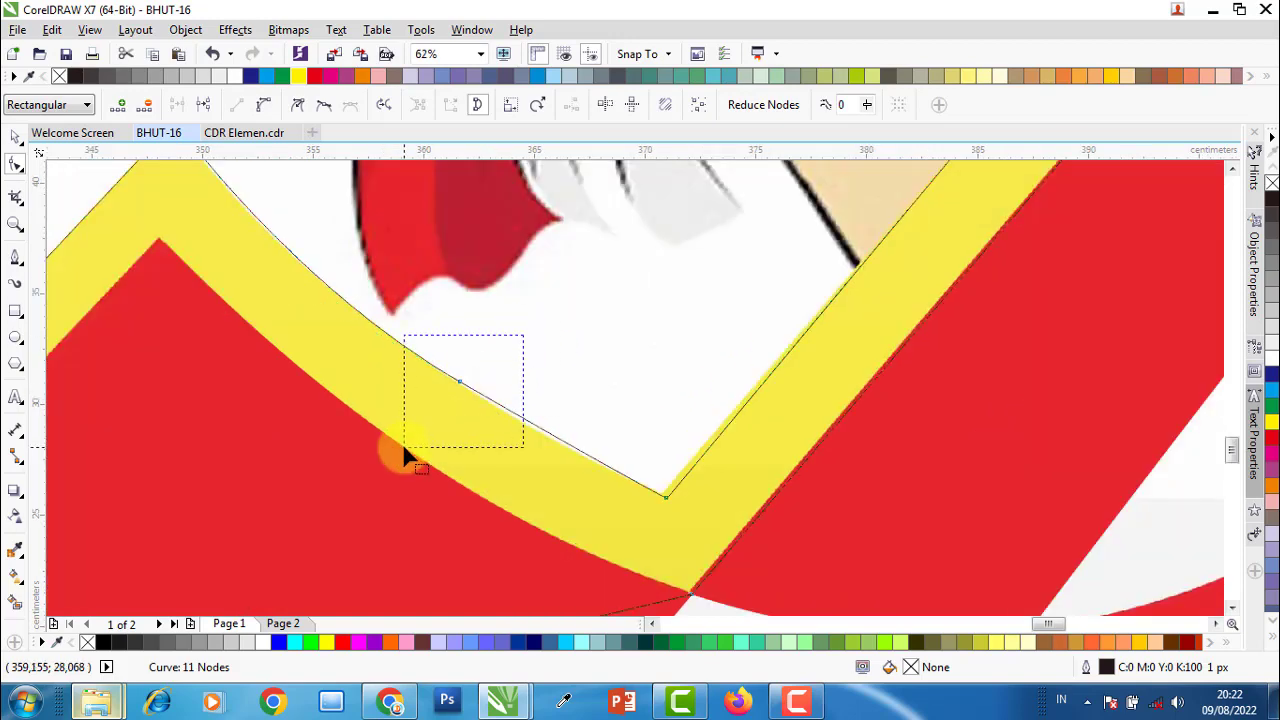
{"action": "scroll", "coordinate": [459, 388], "scroll_direction": "up", "scroll_amount": 1}
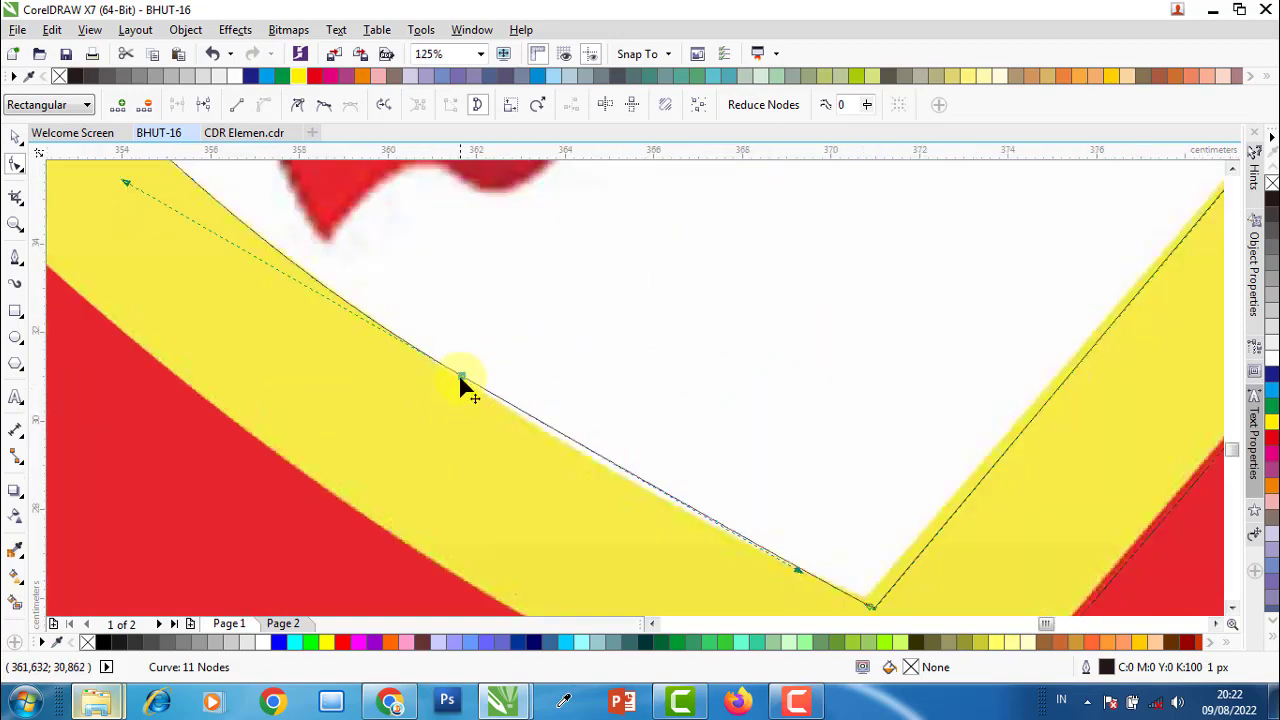
{"action": "left_click_drag", "start_coordinate": [455, 381], "coordinate": [443, 369]}
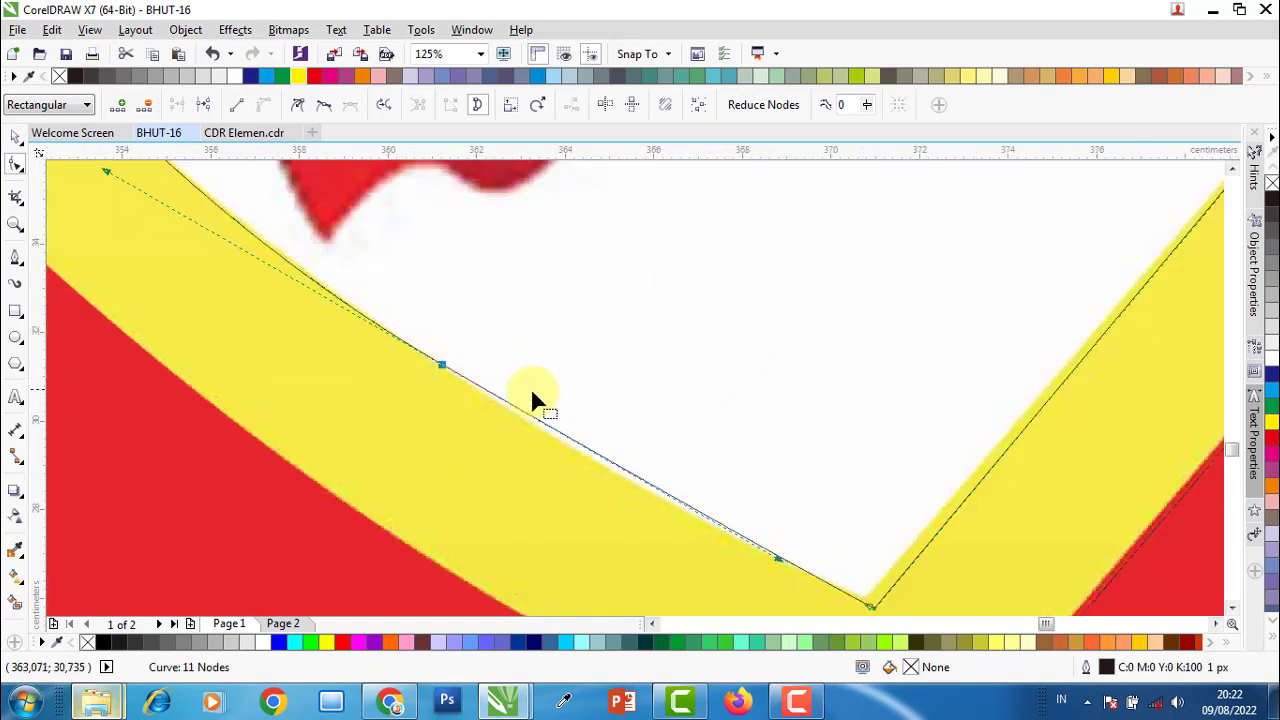
{"action": "scroll", "coordinate": [530, 387], "scroll_direction": "down", "scroll_amount": 1}
{"action": "left_click_drag", "start_coordinate": [651, 476], "coordinate": [645, 476]}
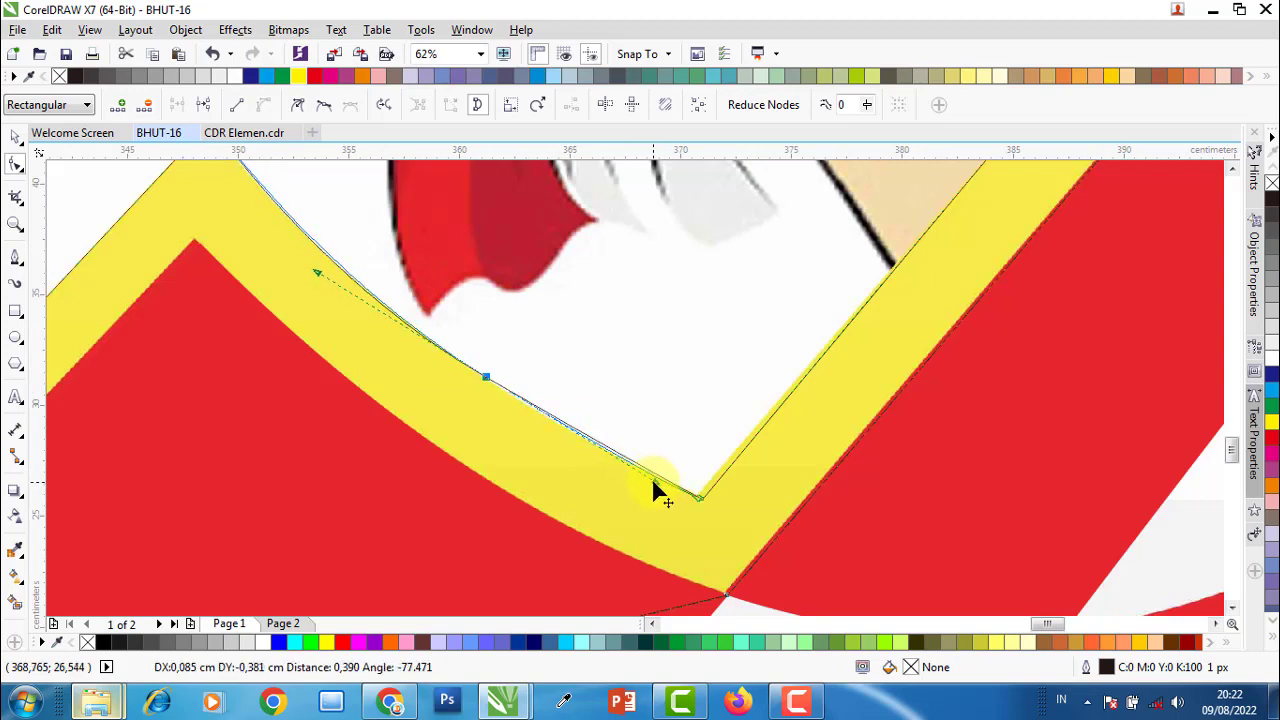
{"action": "left_click_drag", "start_coordinate": [644, 474], "coordinate": [651, 478]}
{"action": "scroll", "coordinate": [600, 475], "scroll_direction": "up", "scroll_amount": 1}
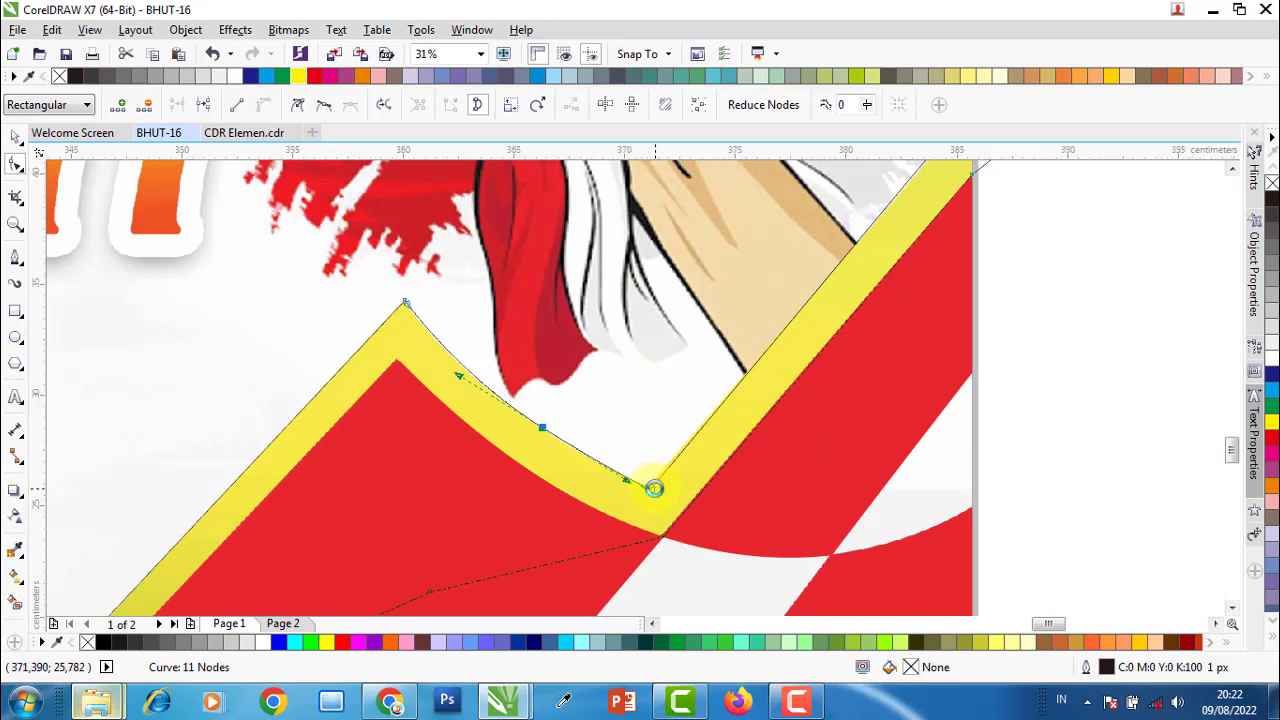
{"action": "scroll", "coordinate": [642, 487], "scroll_direction": "up", "scroll_amount": 1}
{"action": "left_click_drag", "start_coordinate": [616, 484], "coordinate": [596, 470]}
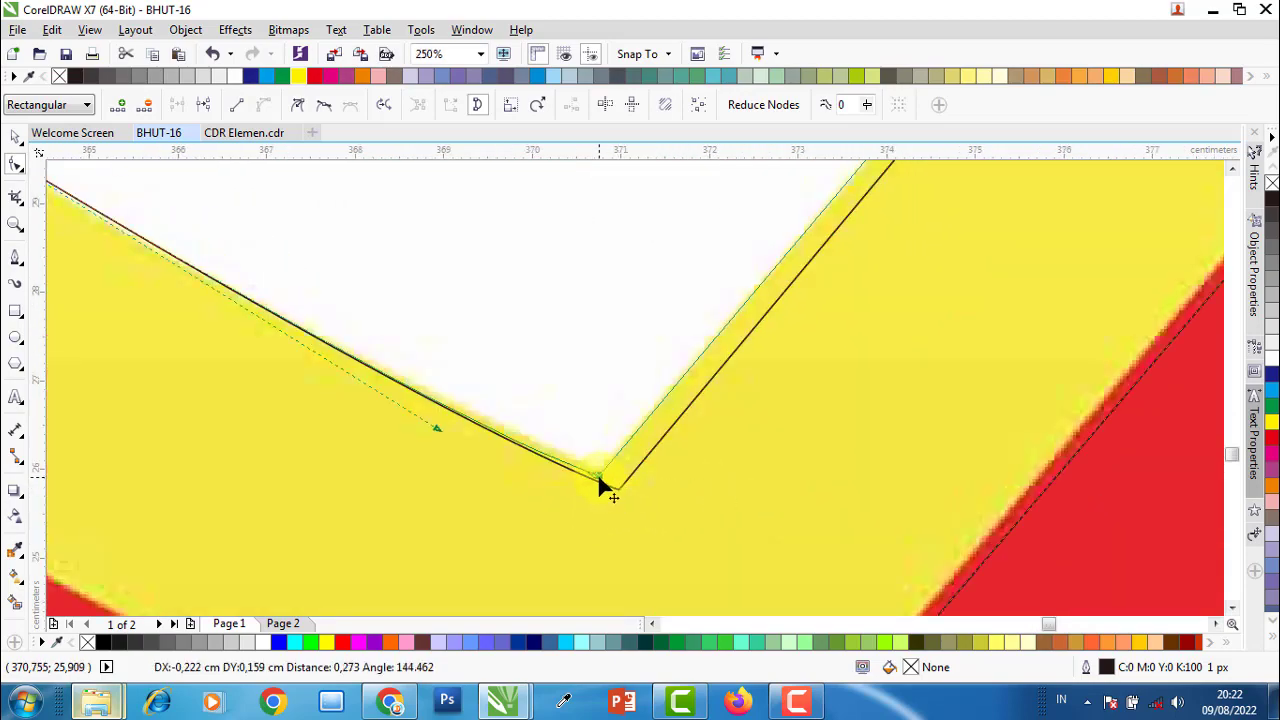
{"action": "scroll", "coordinate": [570, 488], "scroll_direction": "down", "scroll_amount": 3}
{"action": "scroll", "coordinate": [714, 371], "scroll_direction": "down", "scroll_amount": 2}
{"action": "scroll", "coordinate": [757, 314], "scroll_direction": "down", "scroll_amount": 1}
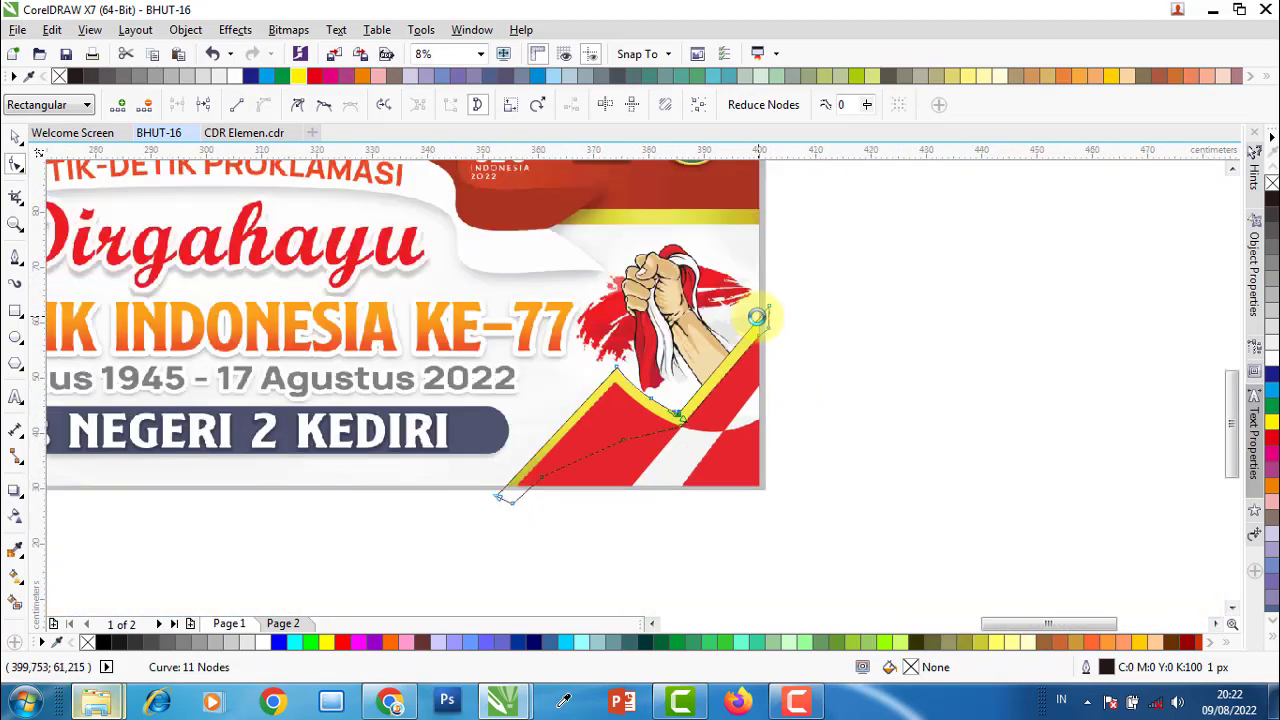
{"action": "scroll", "coordinate": [806, 269], "scroll_direction": "up", "scroll_amount": 5}
- Move the upper-right node down onto the yellow edge and delete the unneeded node
{"action": "left_click_drag", "start_coordinate": [847, 207], "coordinate": [686, 417]}
{"action": "scroll", "coordinate": [726, 338], "scroll_direction": "down", "scroll_amount": 2}
{"action": "scroll", "coordinate": [739, 354], "scroll_direction": "up", "scroll_amount": 1}
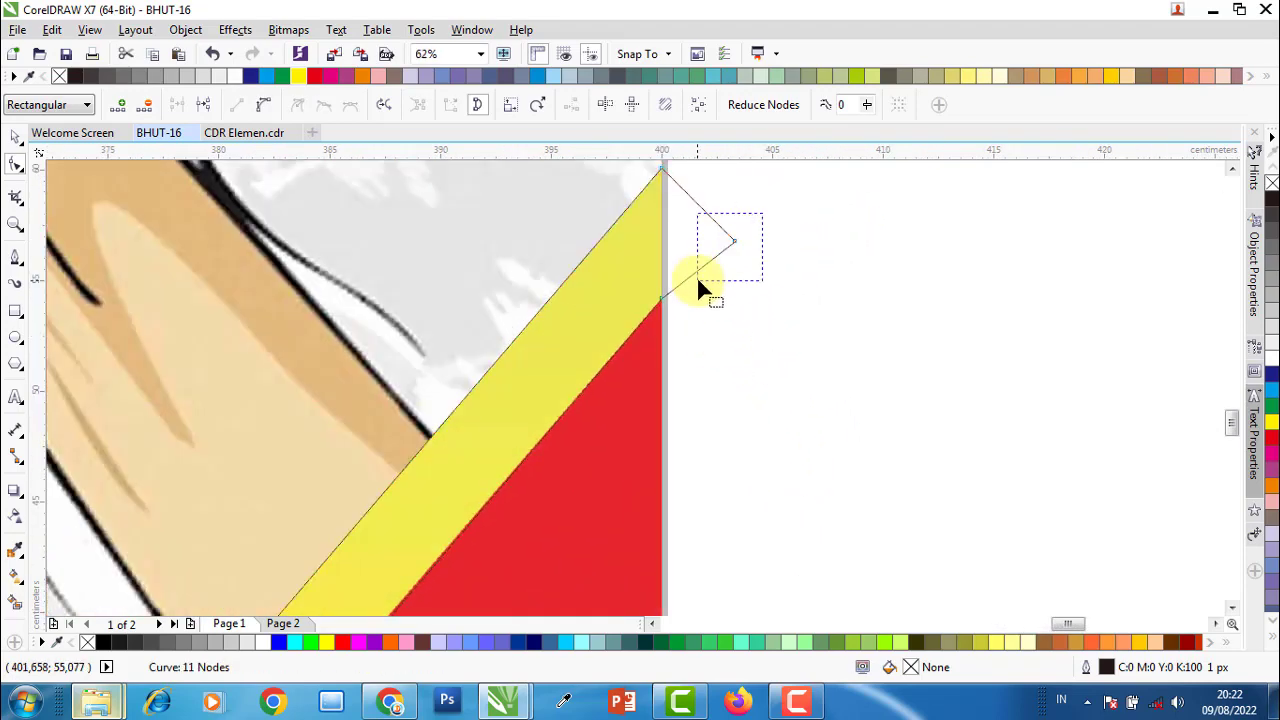
{"action": "key", "text": "Delete"}
{"action": "scroll", "coordinate": [696, 273], "scroll_direction": "down", "scroll_amount": 1}
{"action": "scroll", "coordinate": [506, 452], "scroll_direction": "down", "scroll_amount": 1}
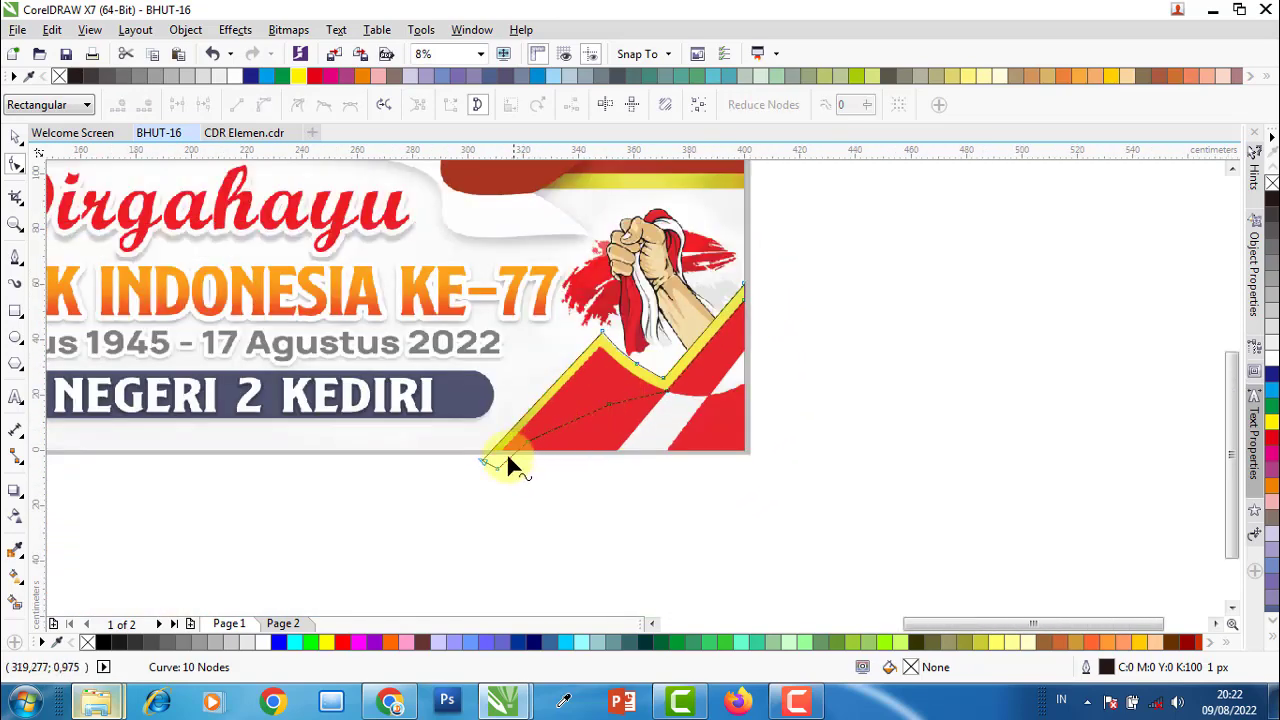
{"action": "scroll", "coordinate": [506, 452], "scroll_direction": "up", "scroll_amount": 1}
{"action": "scroll", "coordinate": [501, 456], "scroll_direction": "up", "scroll_amount": 1}
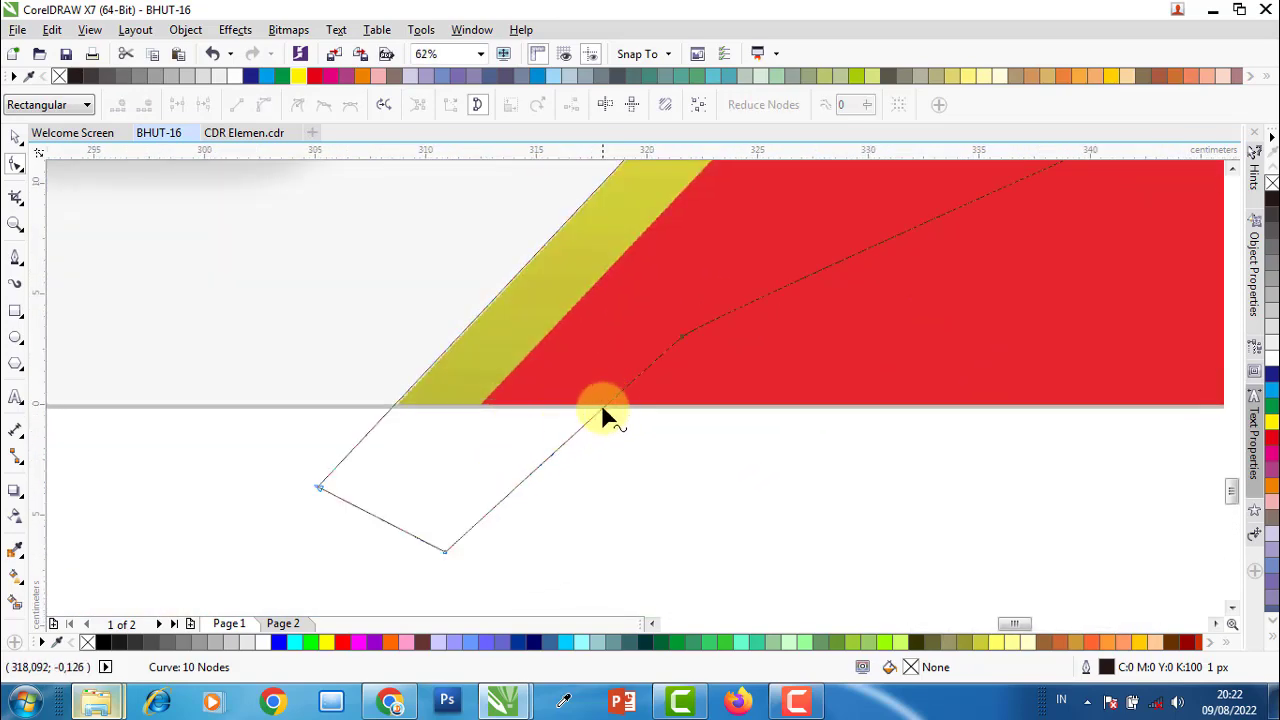
- Add nodes on the lower outline and pull the bottom point up into a rounded corner
{"action": "double_click", "coordinate": [602, 408]}
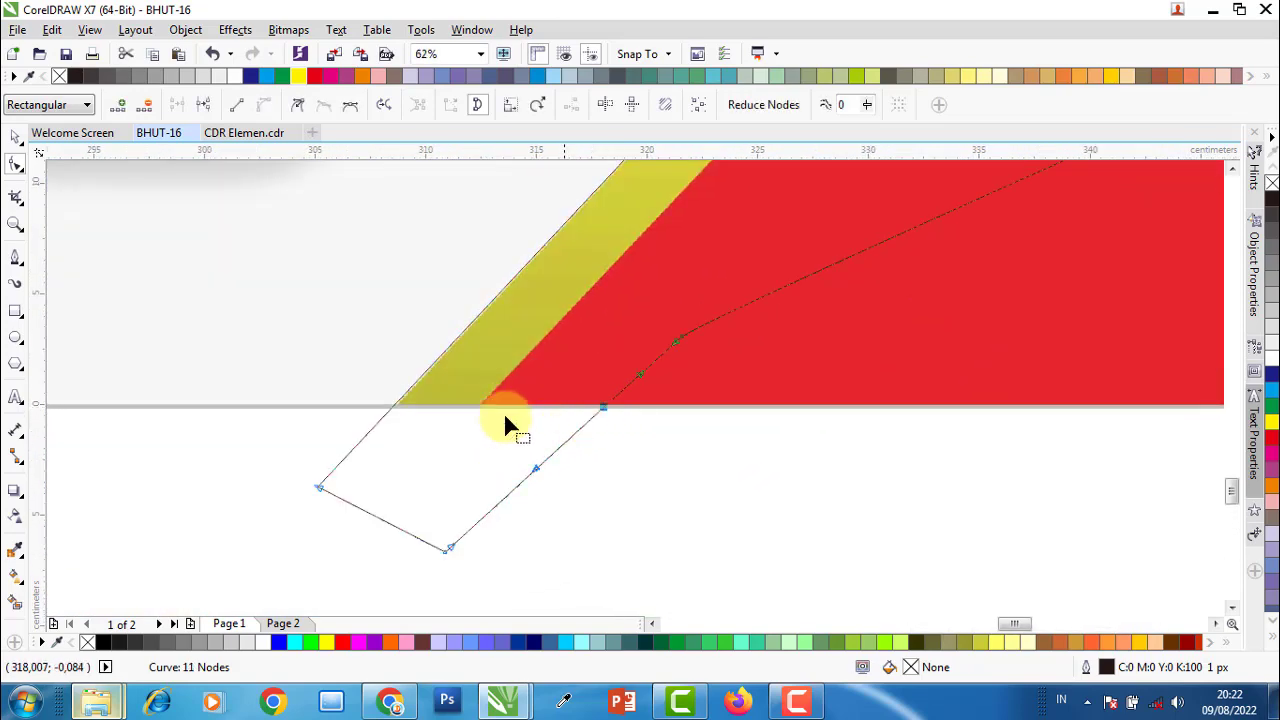
{"action": "double_click", "coordinate": [394, 404]}
{"action": "left_click_drag", "start_coordinate": [297, 437], "coordinate": [544, 566]}
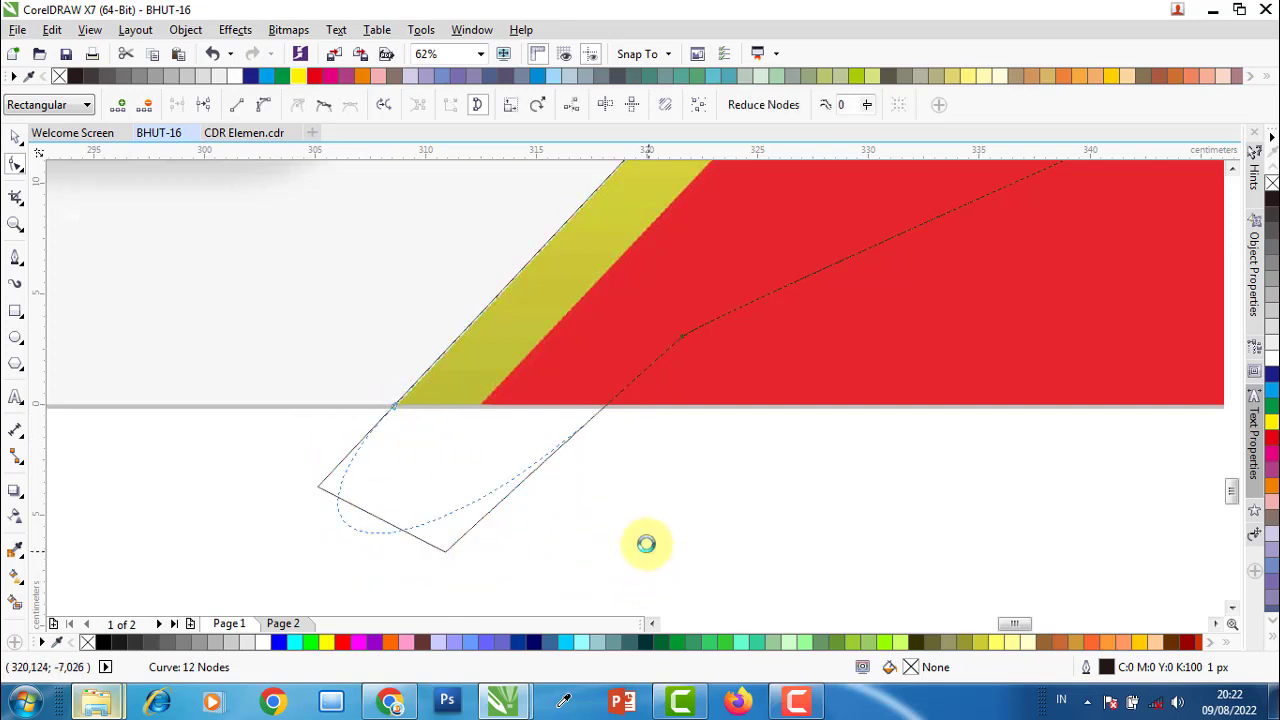
{"action": "left_click", "coordinate": [395, 410]}
{"action": "double_click", "coordinate": [351, 521]}
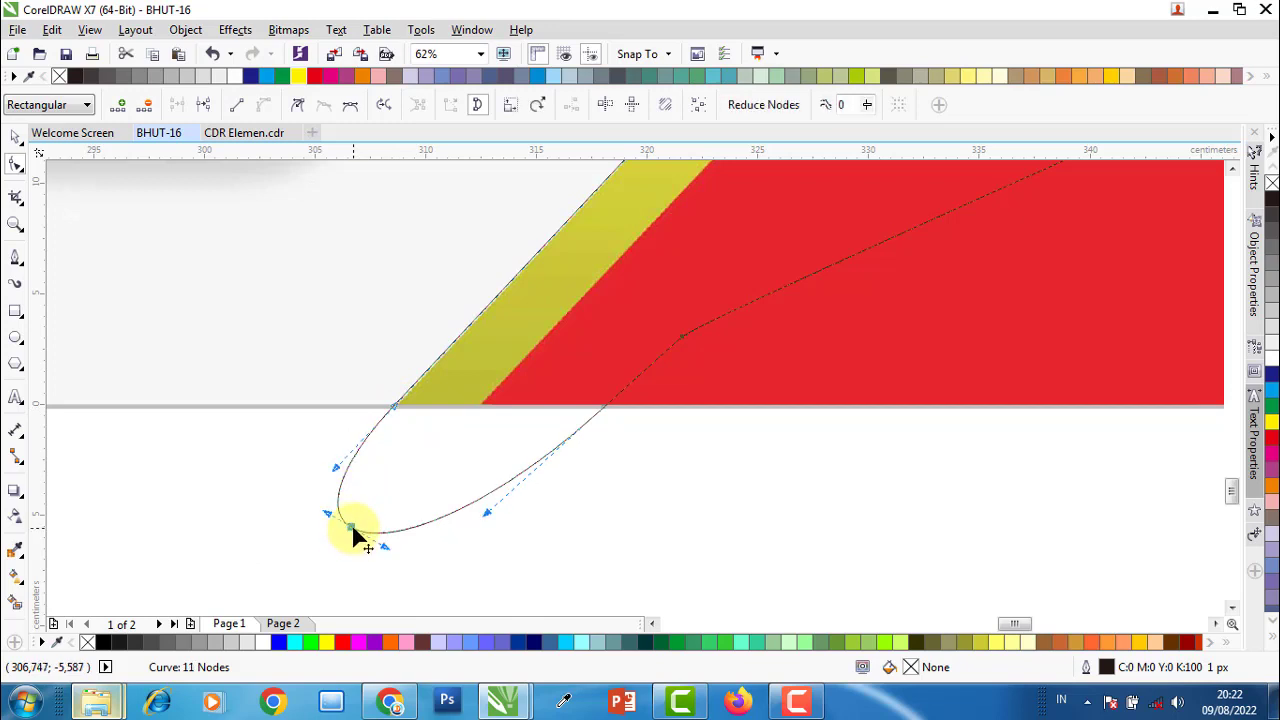
{"action": "mouse_move", "coordinate": [351, 521]}
{"action": "left_mouse_down"}
{"action": "mouse_move", "coordinate": [474, 441]}
{"action": "mouse_move", "coordinate": [430, 488]}
{"action": "left_mouse_up"}
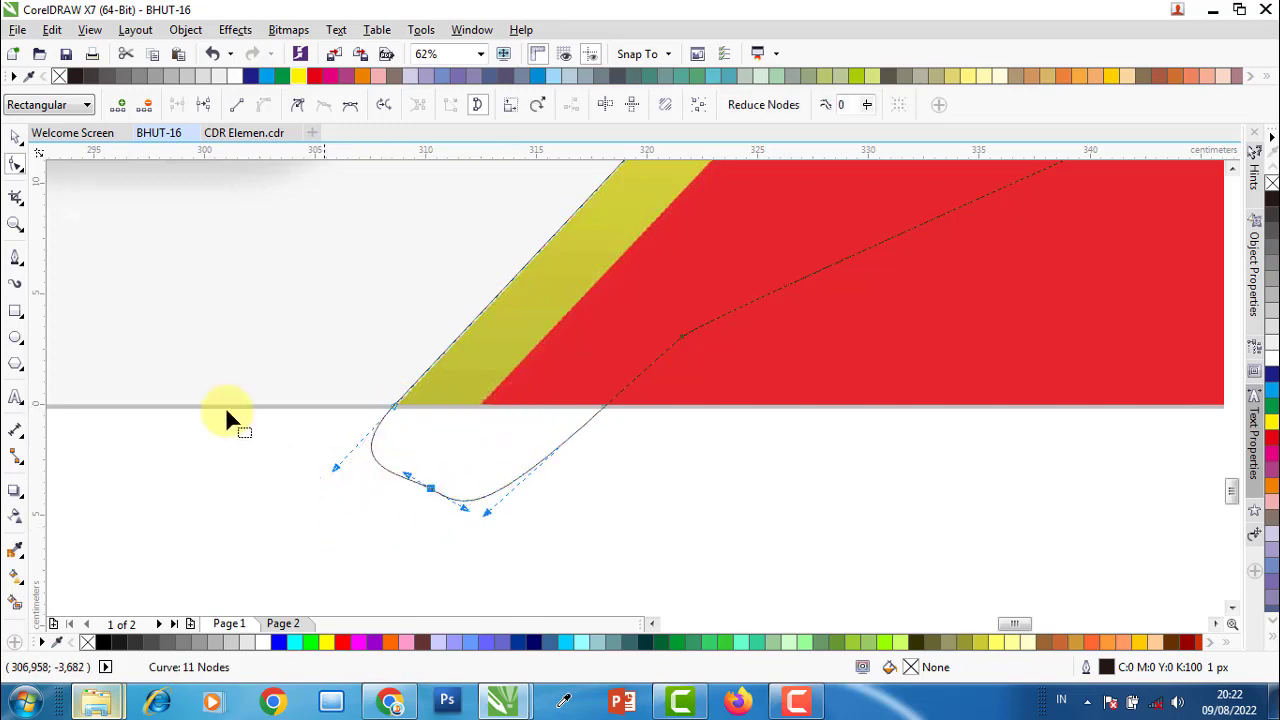
{"action": "left_click", "coordinate": [15, 136]}
- Draw a rectangle over the curve's lower loop and shape the long curve with it
{"action": "left_click", "coordinate": [16, 314]}
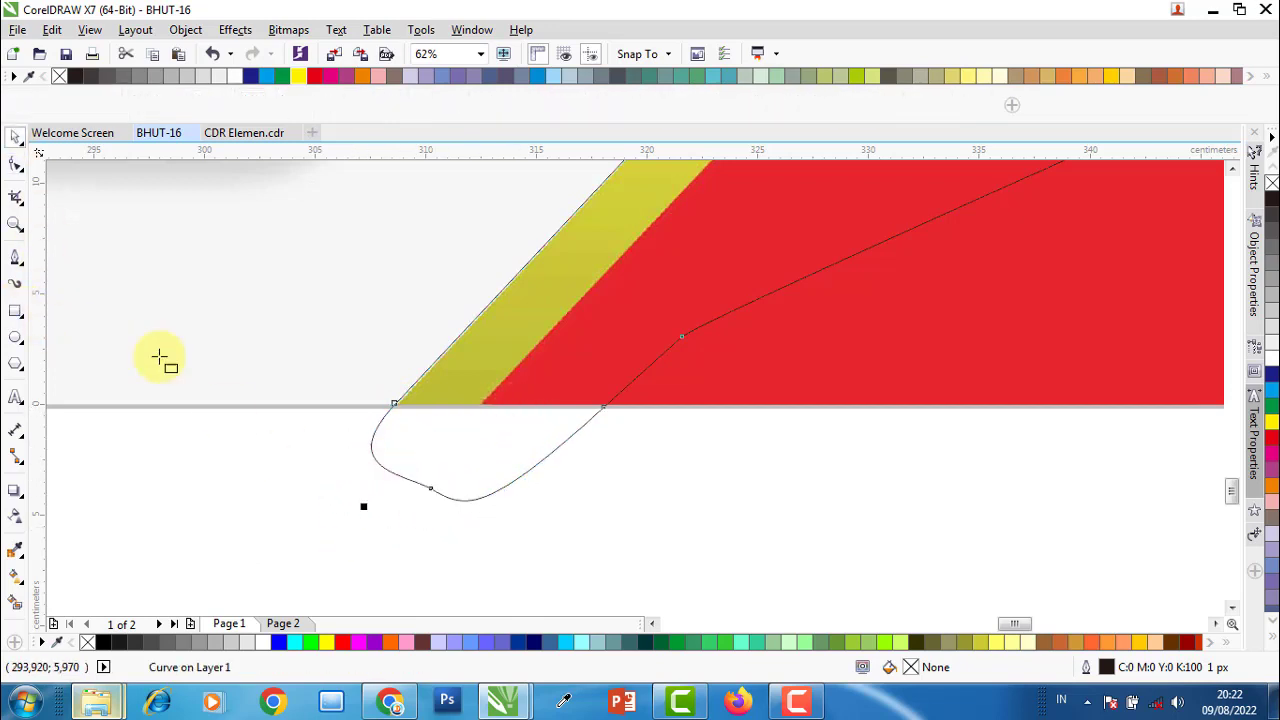
{"action": "left_click_drag", "start_coordinate": [244, 405], "coordinate": [729, 528]}
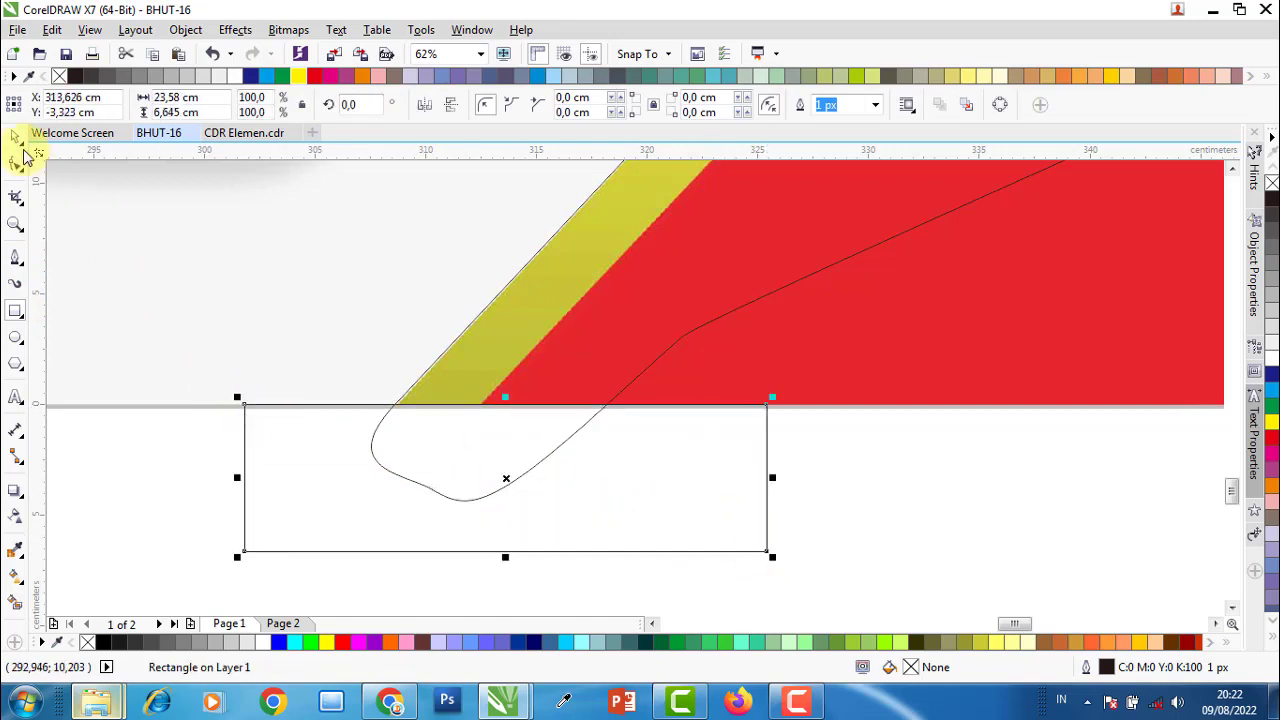
{"action": "left_click", "coordinate": [640, 266]}
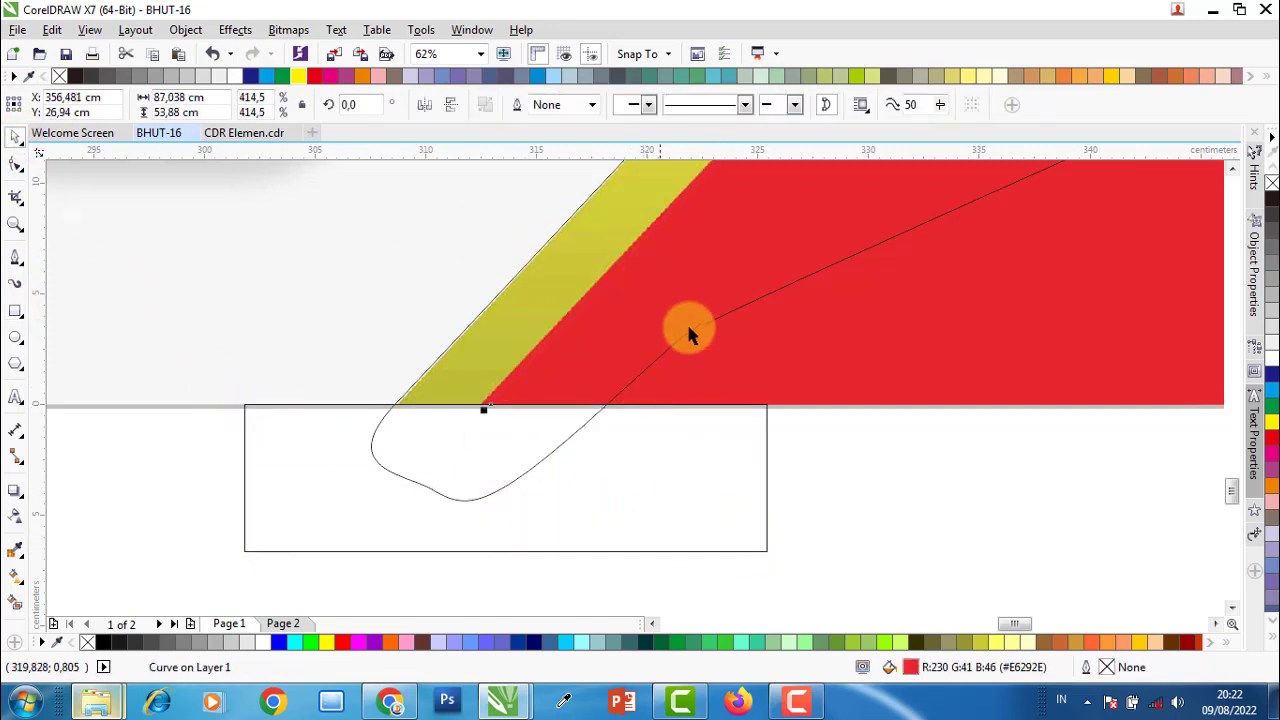
{"action": "left_click", "coordinate": [795, 294]}
{"action": "left_click", "coordinate": [709, 480], "text": "shift"}
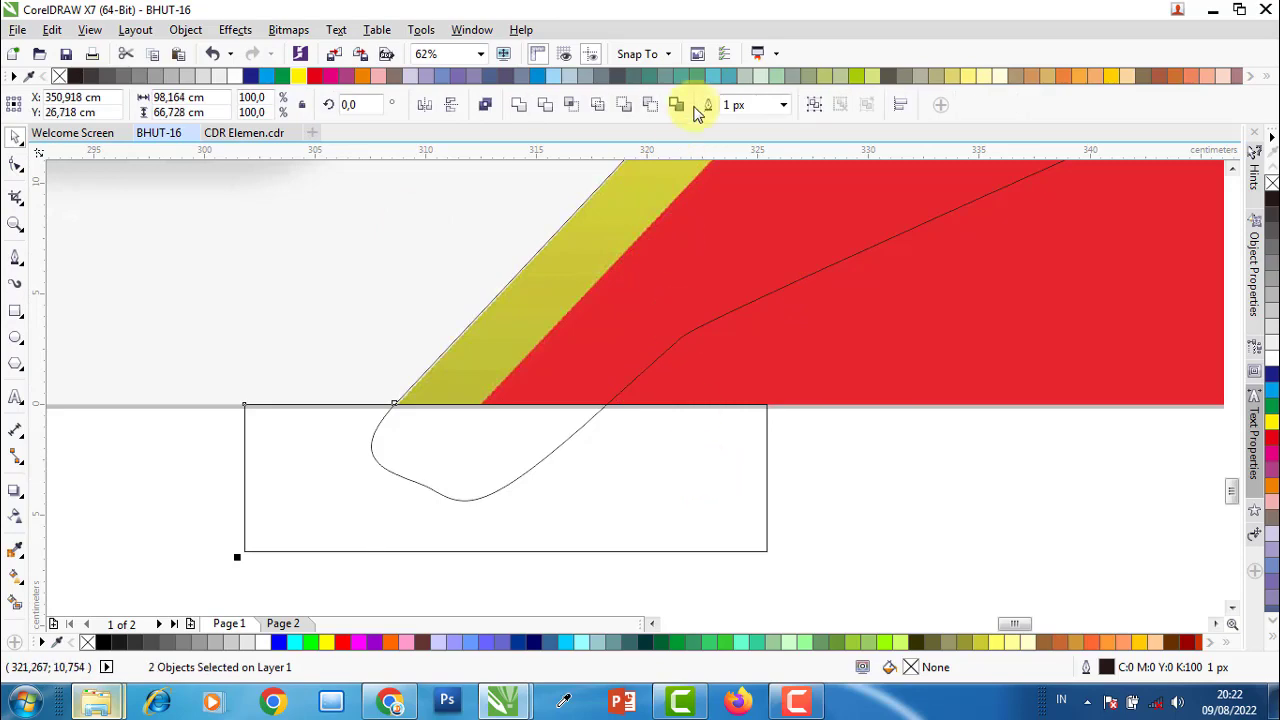
{"action": "left_click", "coordinate": [650, 105]}
{"action": "scroll", "coordinate": [470, 460], "scroll_direction": "down", "scroll_amount": 3}
{"action": "scroll", "coordinate": [594, 443], "scroll_direction": "down", "scroll_amount": 3}
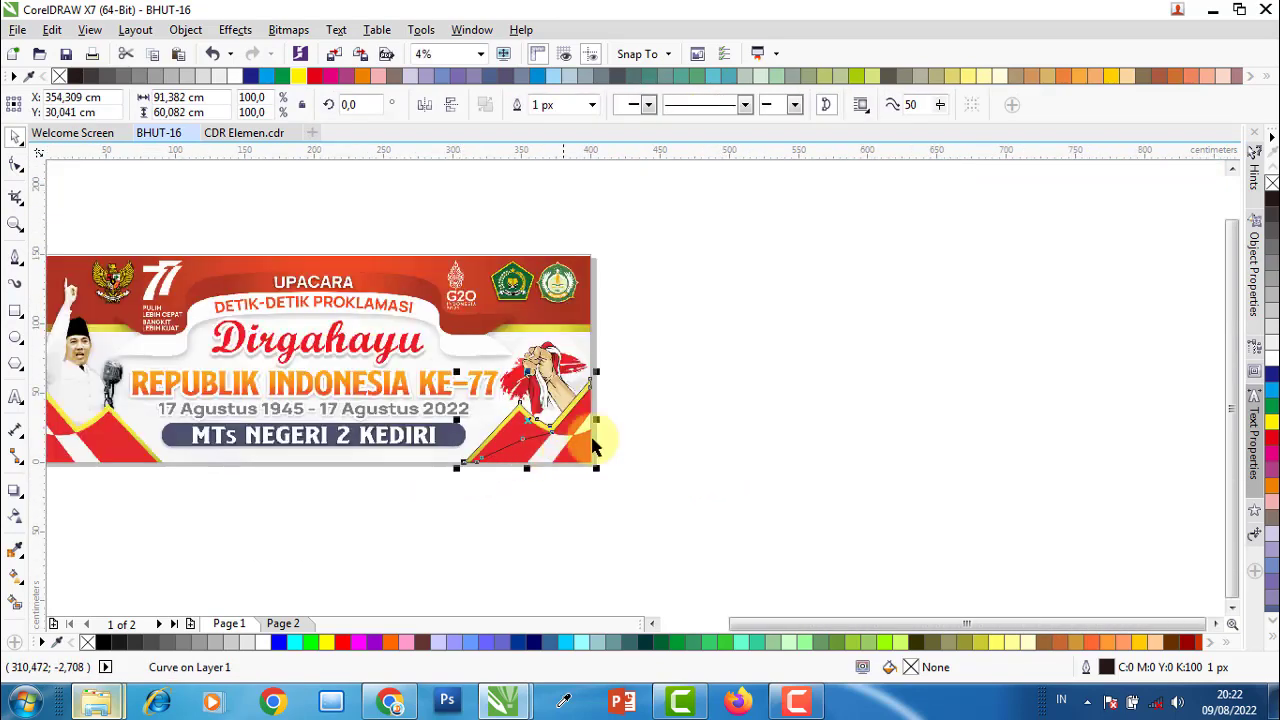
{"action": "key", "text": "Escape"}
{"action": "scroll", "coordinate": [527, 445], "scroll_direction": "up", "scroll_amount": 3}
- Fill the zigzag shape pink (C:0 M:40 Y:20 K:0) and slide the reference image aside
{"action": "left_click", "coordinate": [529, 428]}
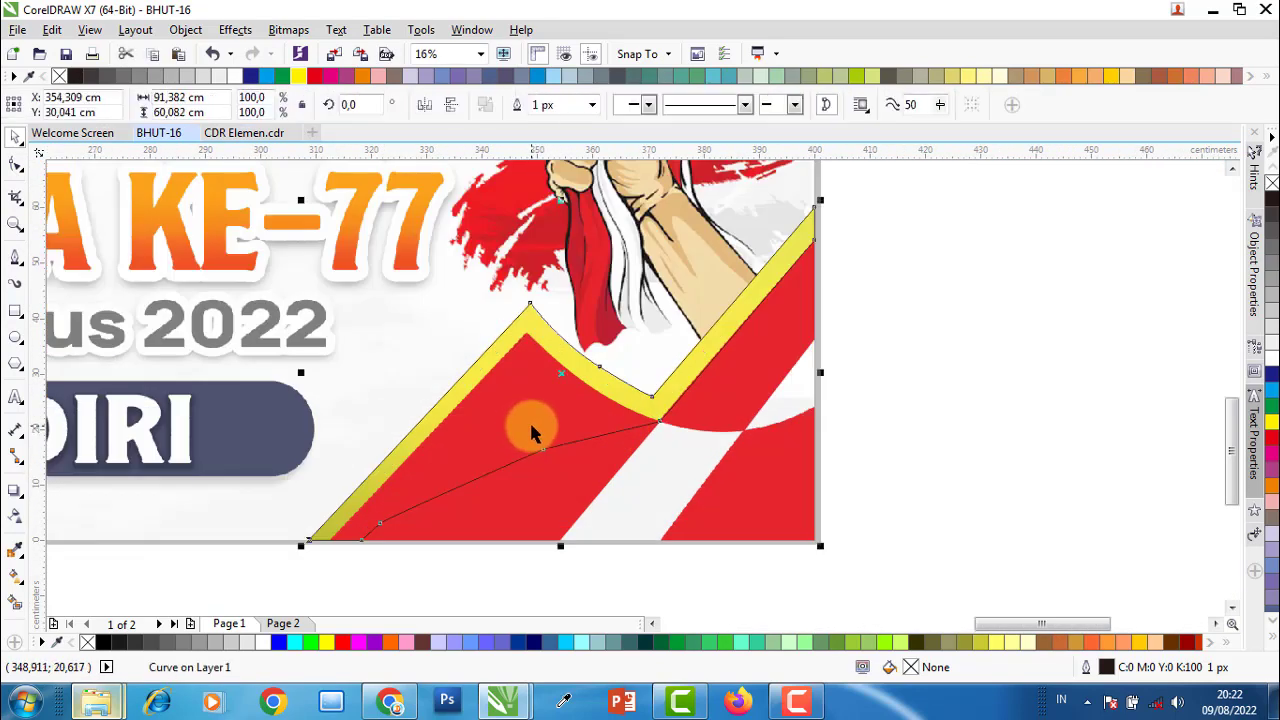
{"action": "left_click", "coordinate": [378, 78]}
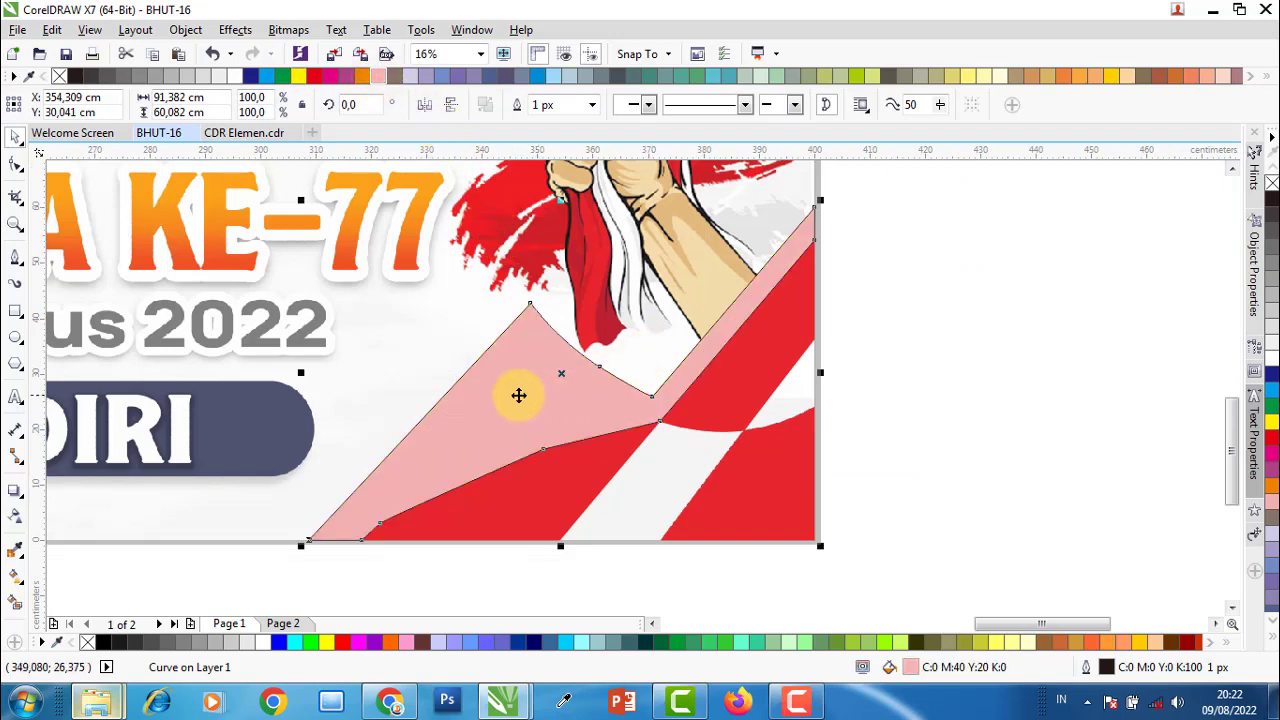
{"action": "left_click", "coordinate": [455, 253]}
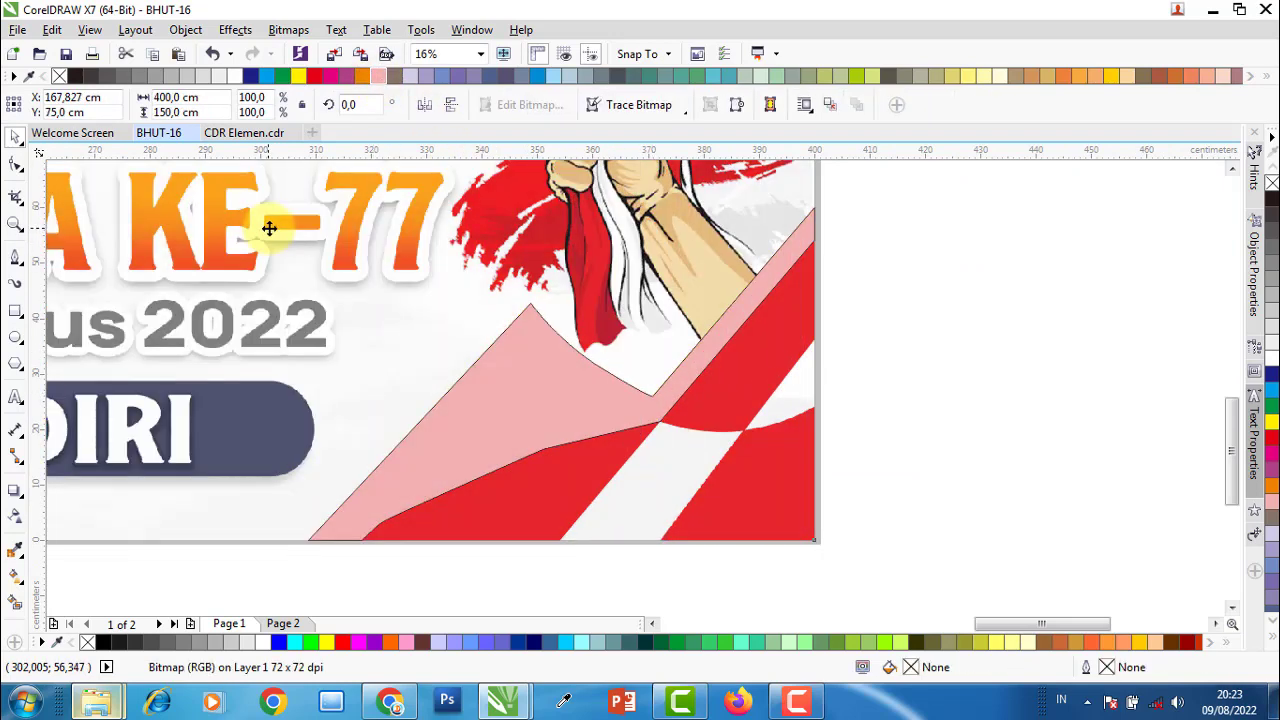
{"action": "left_click_drag", "start_coordinate": [269, 228], "coordinate": [104, 228]}
- Place the pink curve behind the red shape and remove its outline
{"action": "left_click", "coordinate": [575, 370]}
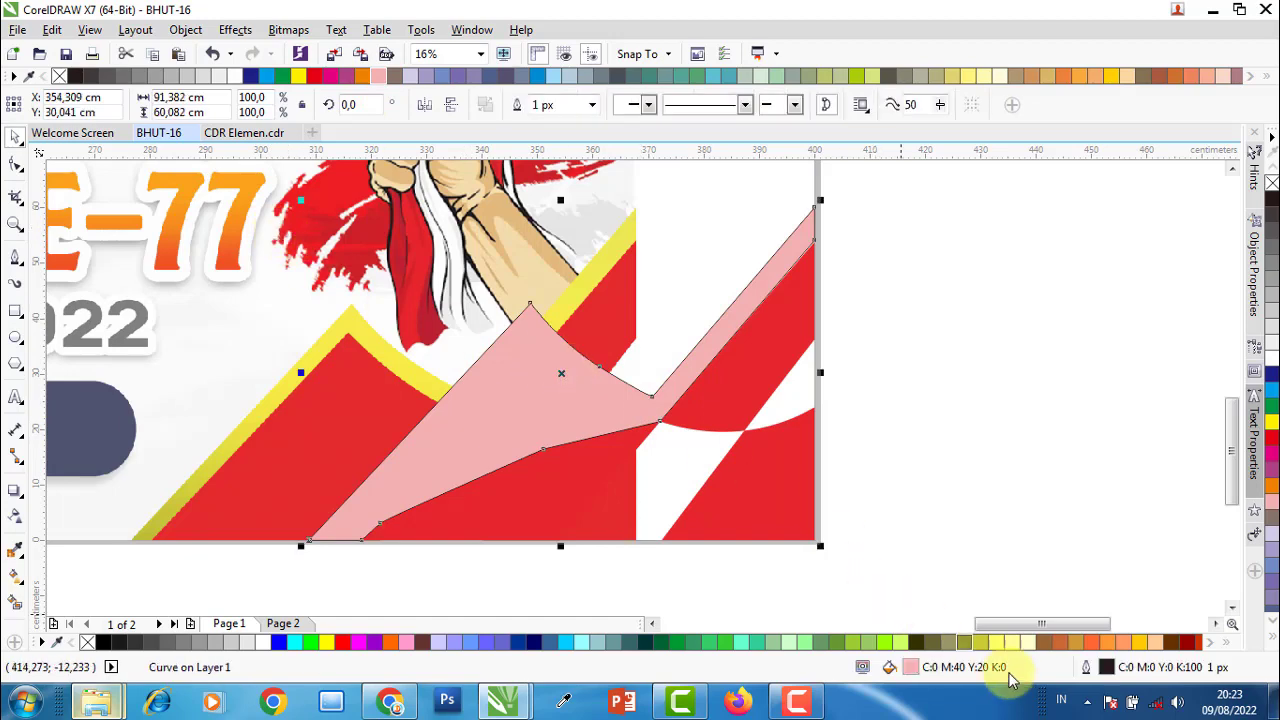
{"action": "right_click", "coordinate": [582, 404]}
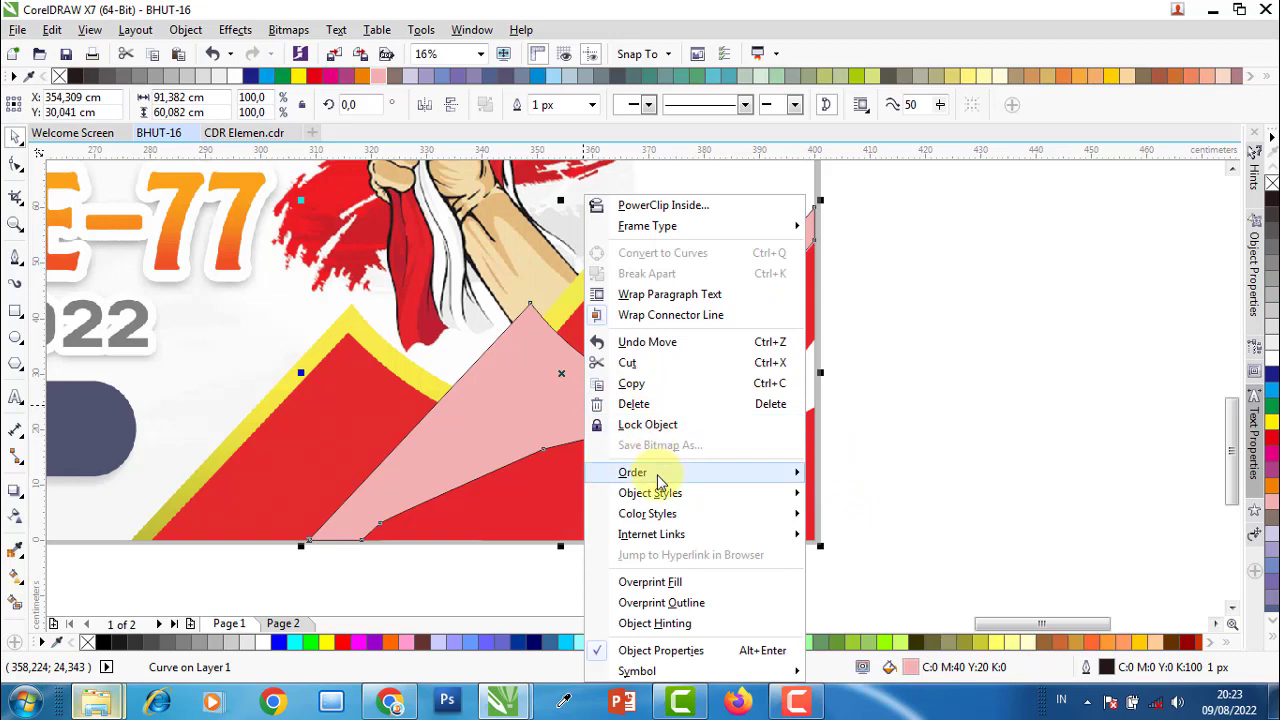
{"action": "mouse_move", "coordinate": [632, 472]}
{"action": "left_click", "coordinate": [884, 635]}
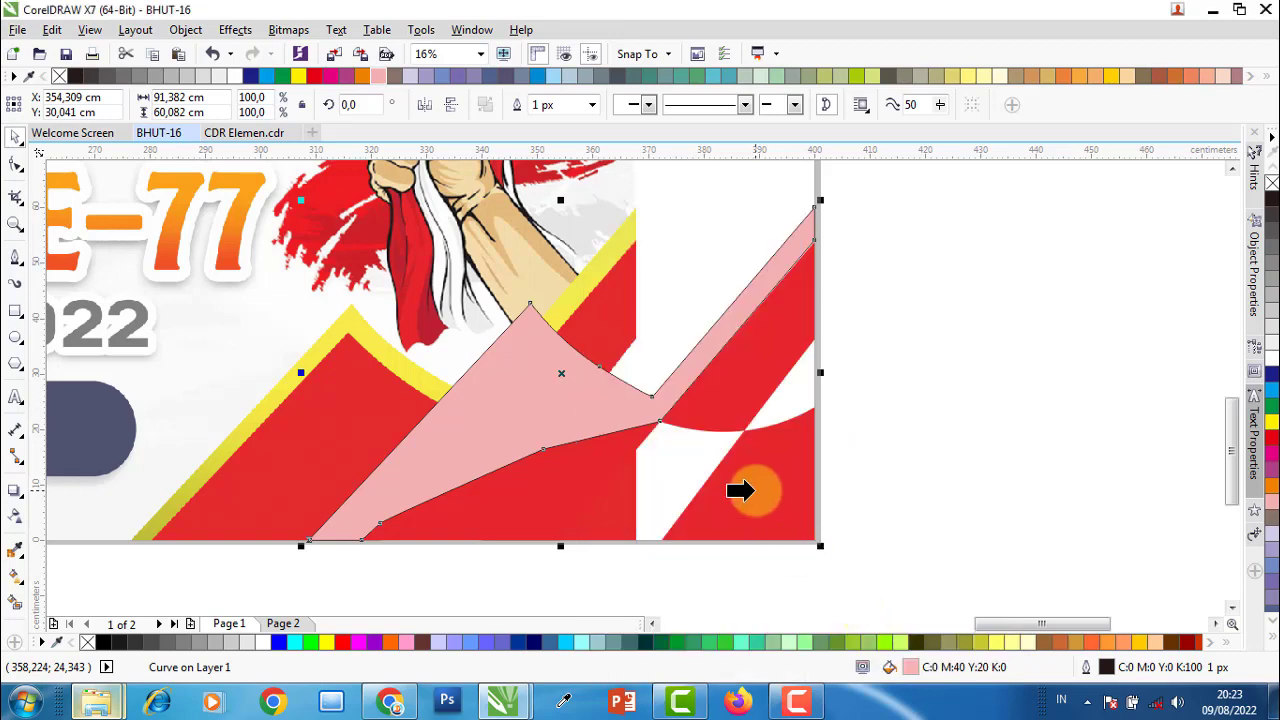
{"action": "left_click", "coordinate": [745, 490]}
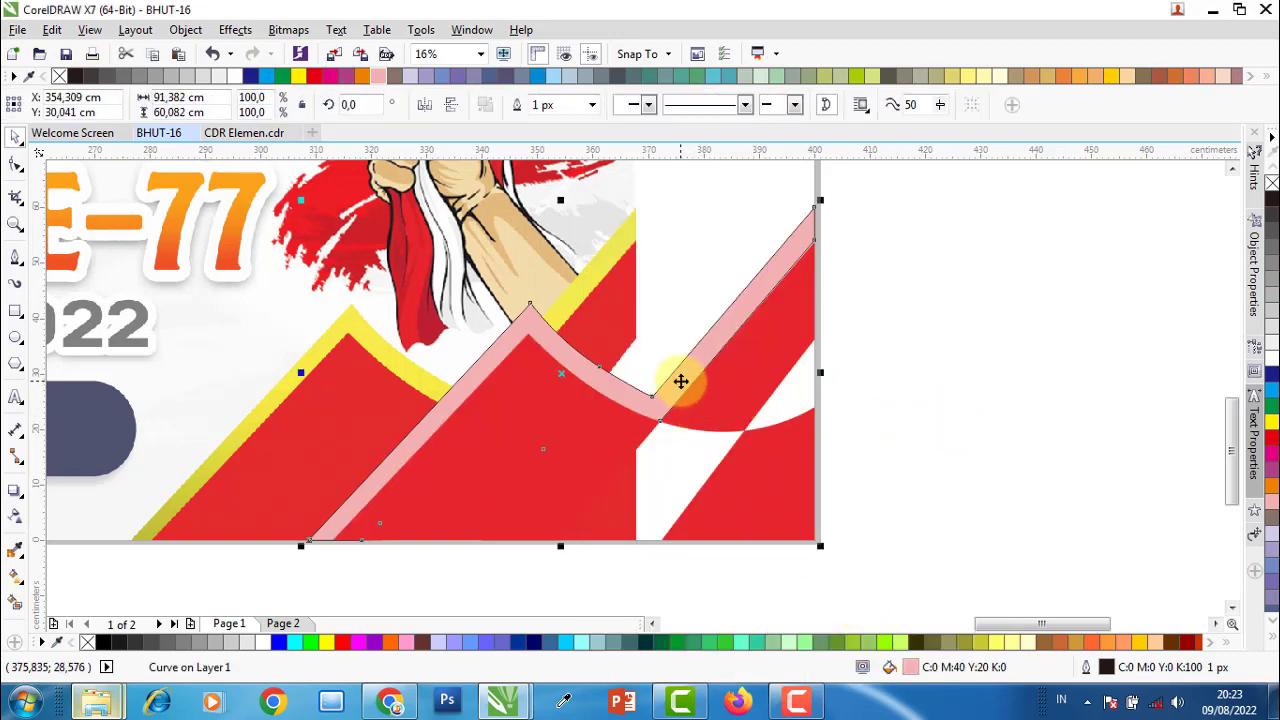
{"action": "right_click", "coordinate": [62, 80]}
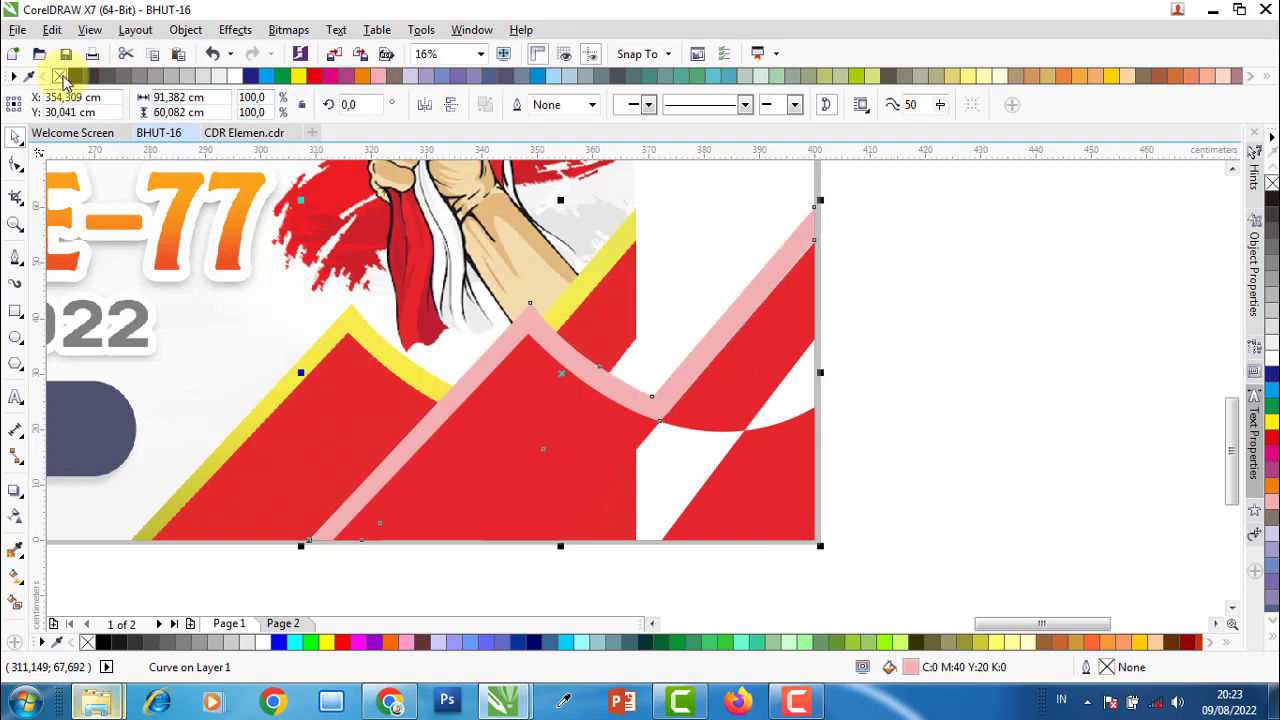
- Switch the pink border to a pink-to-white fountain fill with 45° rotation
{"action": "double_click", "coordinate": [910, 667]}
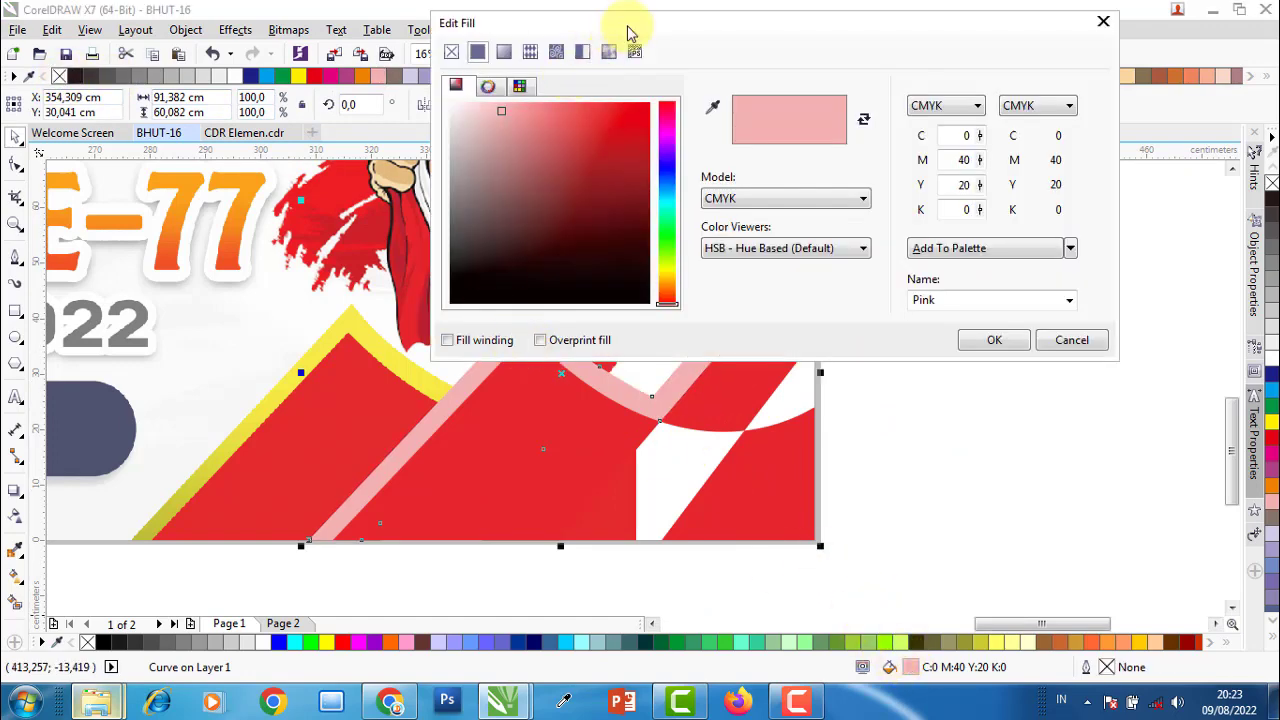
{"action": "left_click_drag", "start_coordinate": [628, 30], "coordinate": [922, 136]}
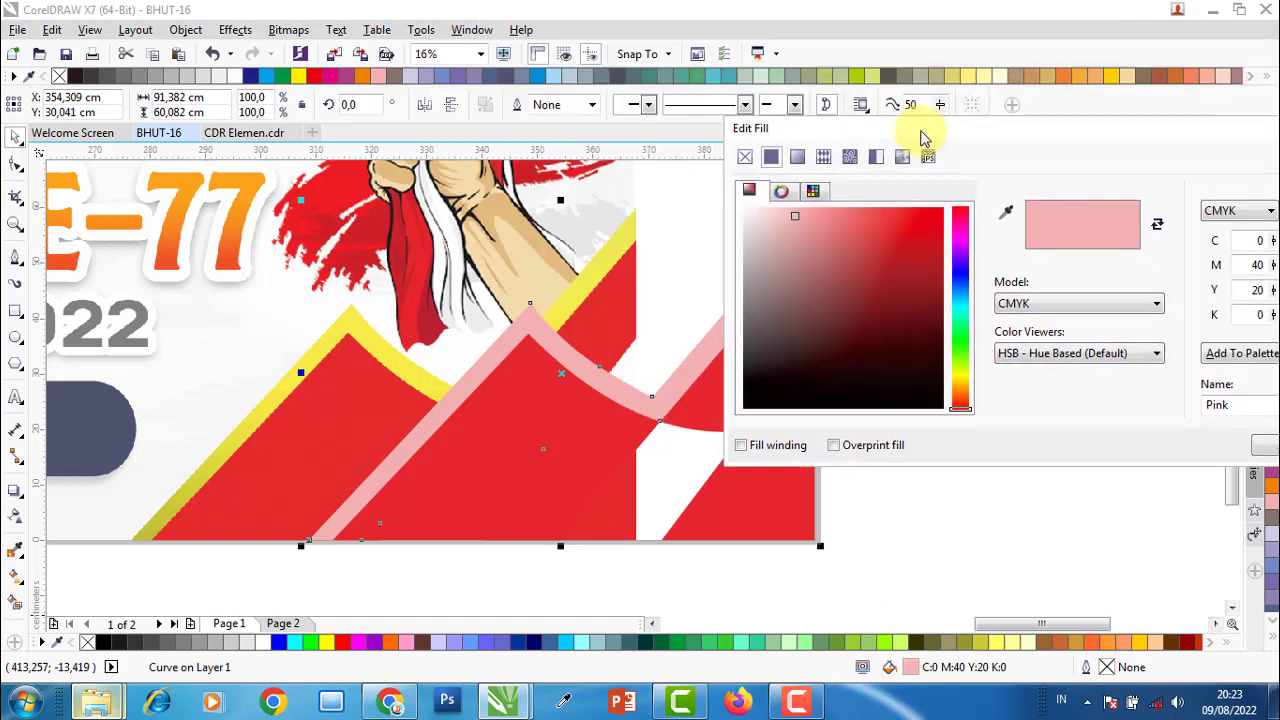
{"action": "left_click", "coordinate": [798, 157]}
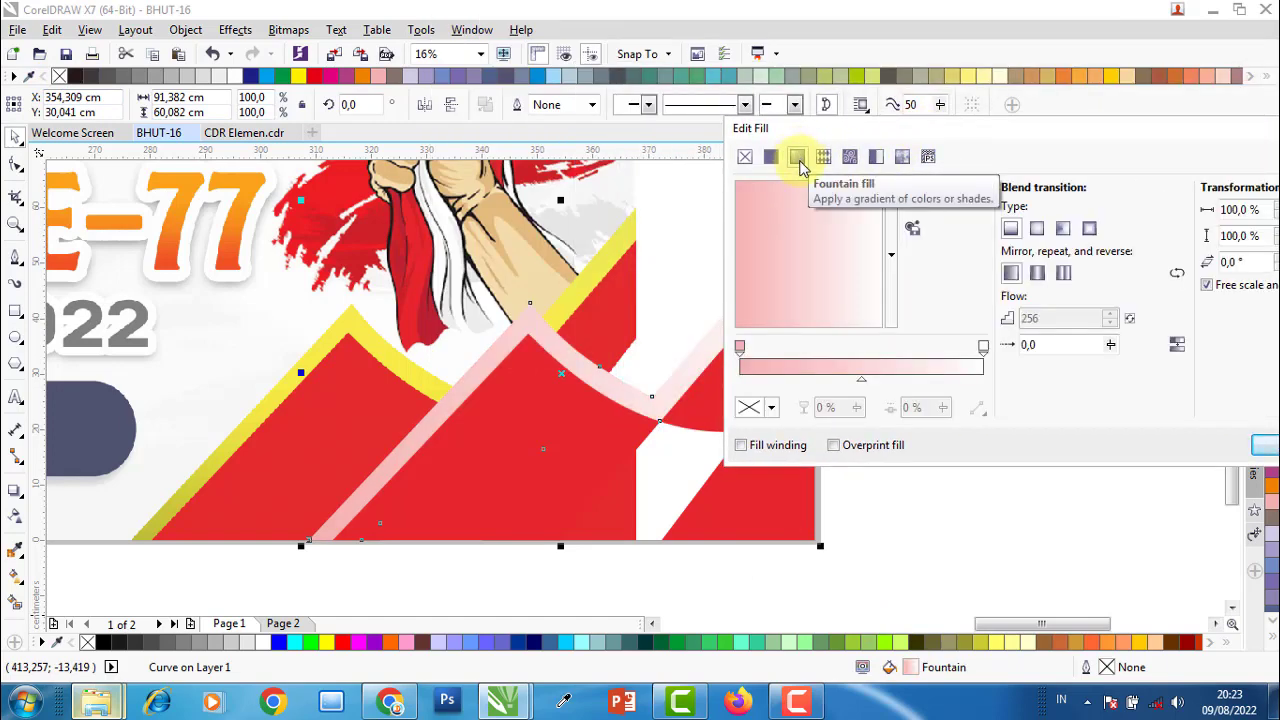
{"action": "mouse_move", "coordinate": [974, 137]}
{"action": "left_mouse_down"}
{"action": "mouse_move", "coordinate": [1137, 142]}
{"action": "mouse_move", "coordinate": [1105, 190]}
{"action": "mouse_move", "coordinate": [1134, 177]}
{"action": "left_mouse_up"}
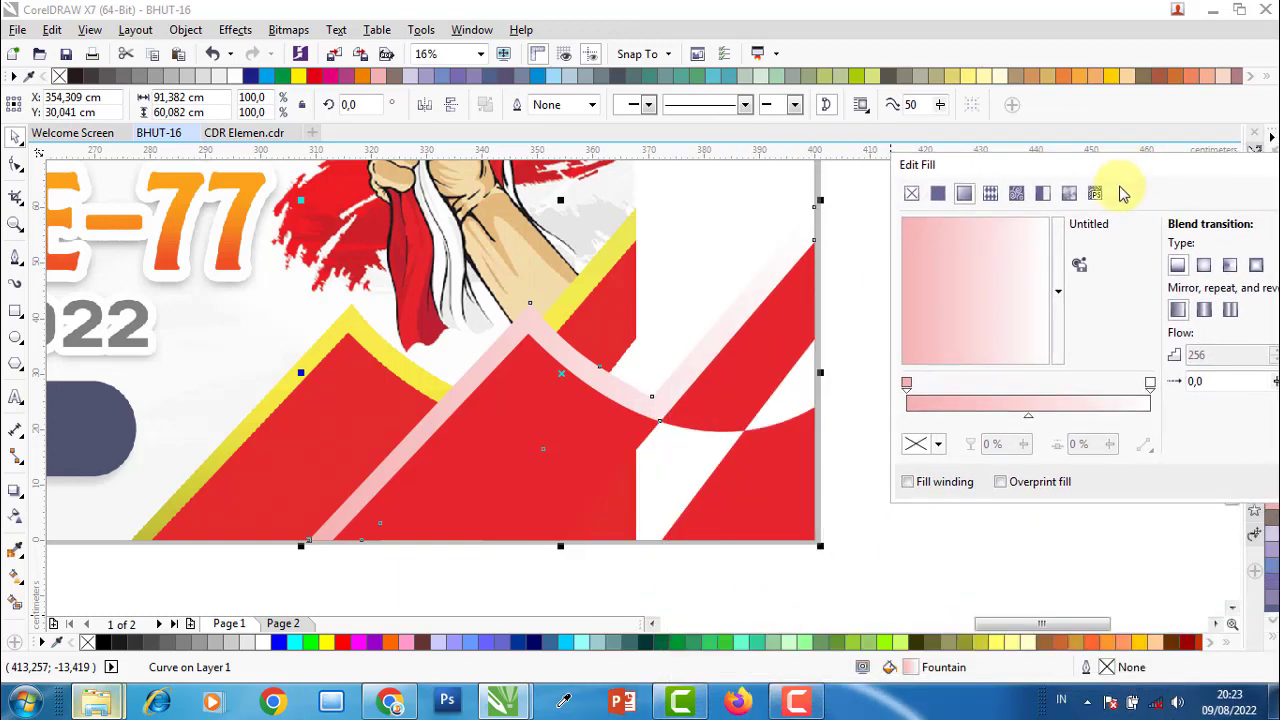
{"action": "left_click_drag", "start_coordinate": [1114, 180], "coordinate": [920, 177]}
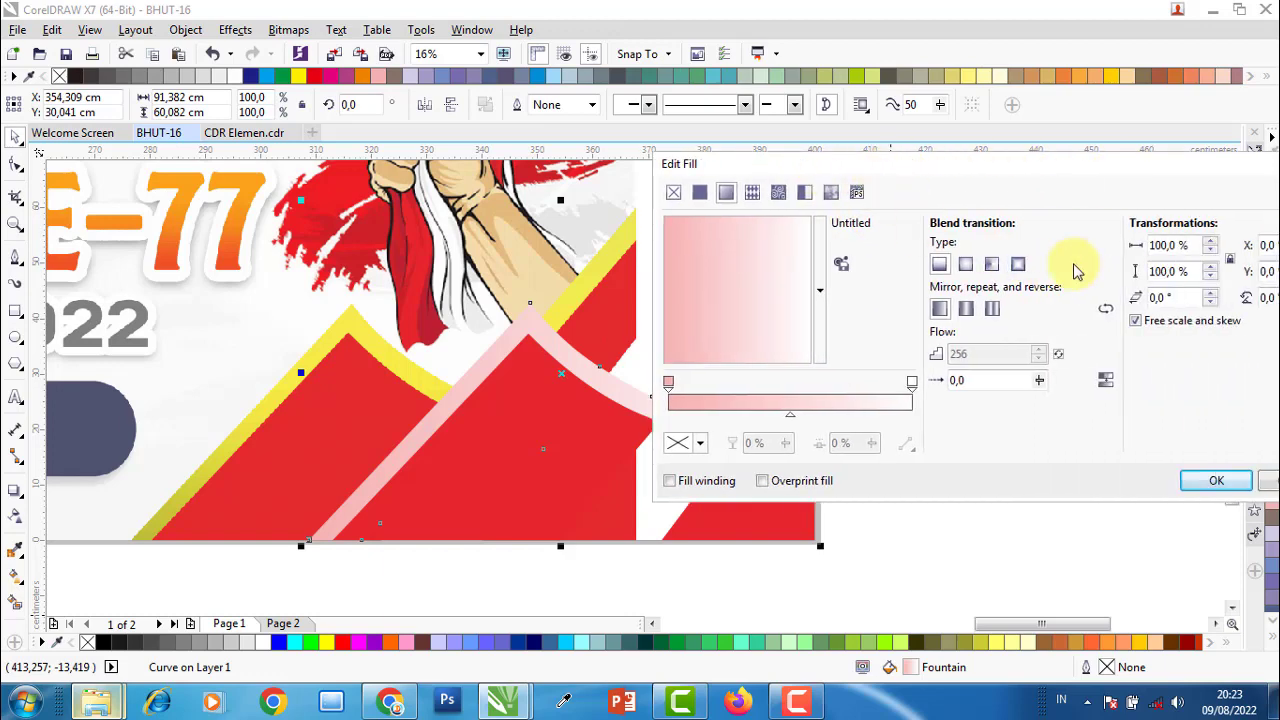
{"action": "left_click_drag", "start_coordinate": [1161, 180], "coordinate": [922, 170]}
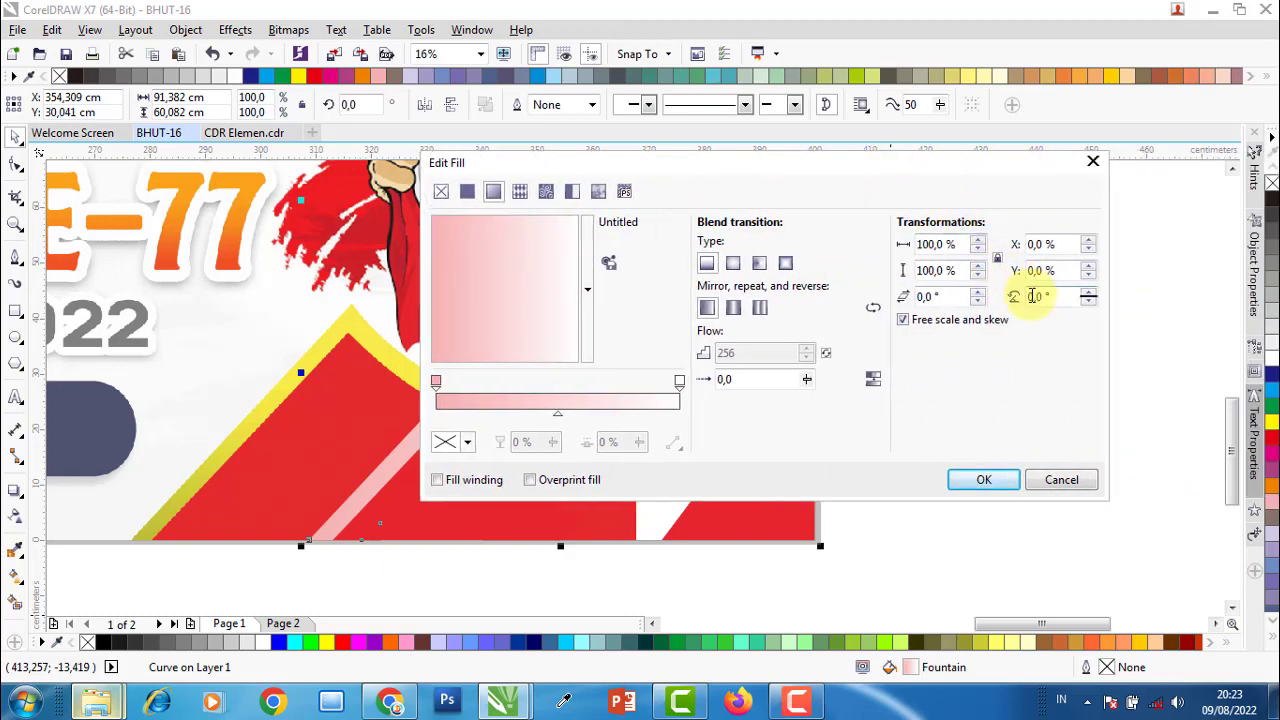
{"action": "type", "text": "45"}
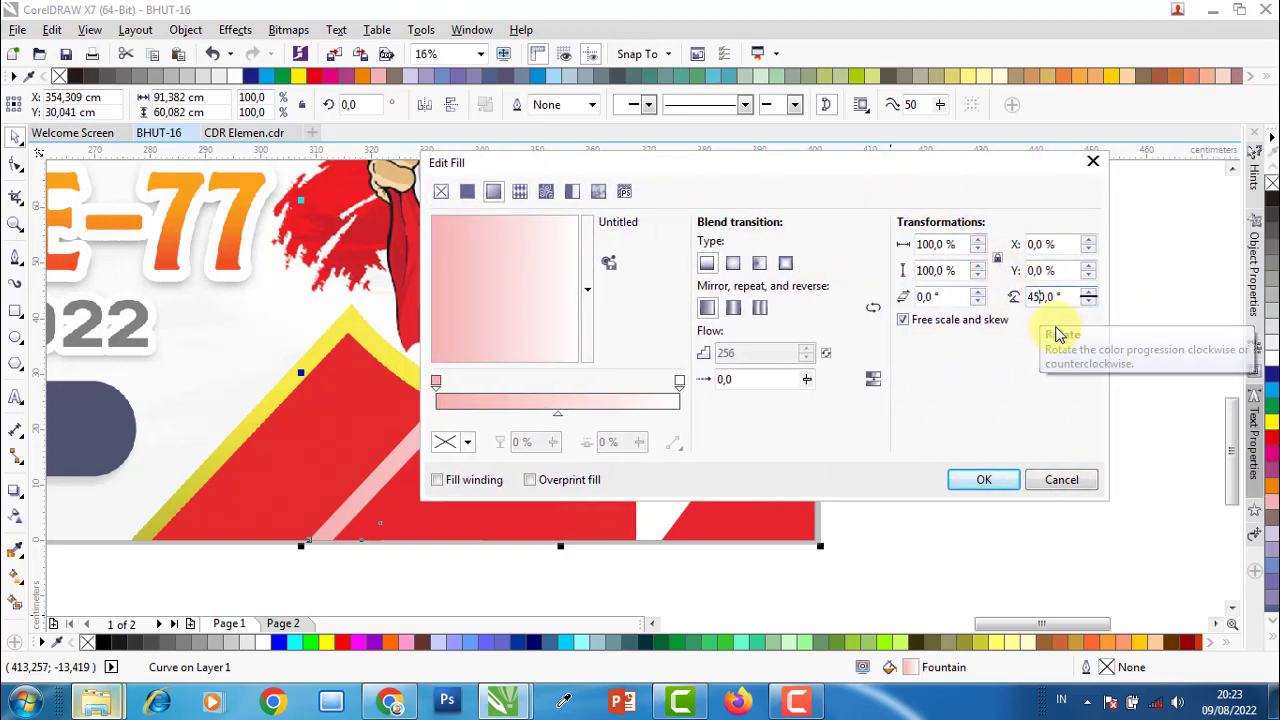
{"action": "left_click", "coordinate": [1053, 270]}
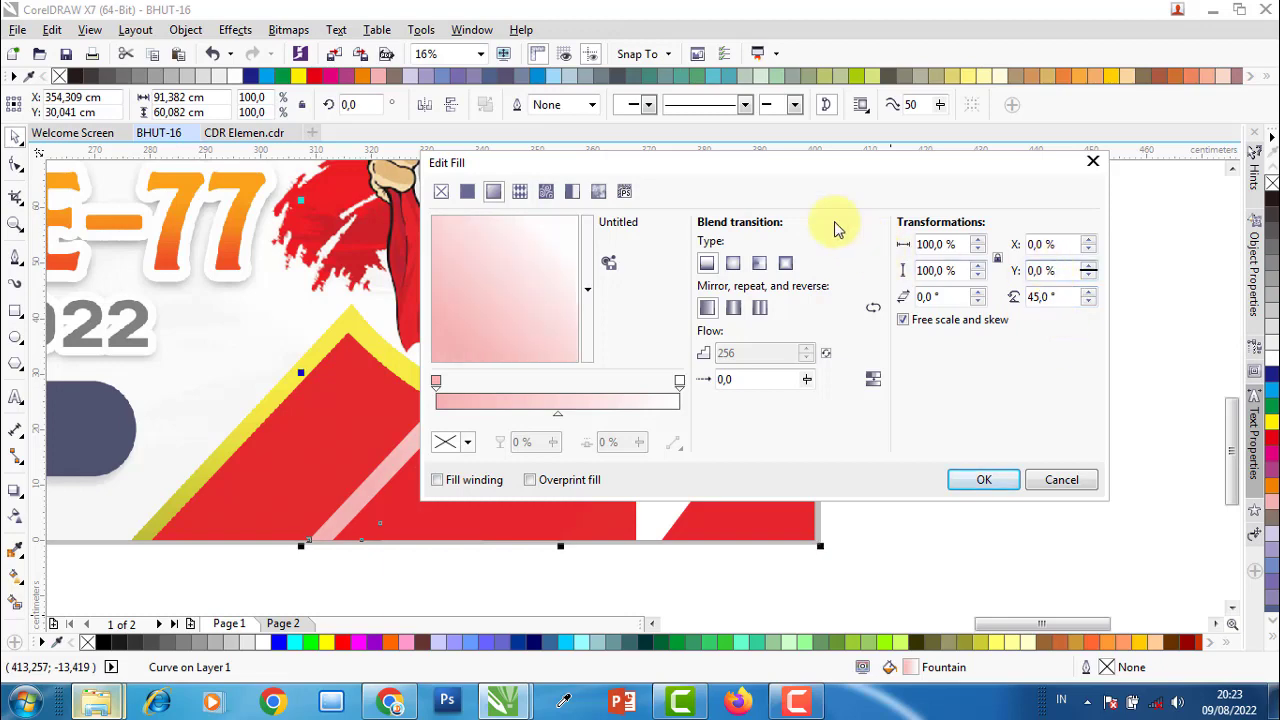
{"action": "mouse_move", "coordinate": [674, 166]}
{"action": "left_mouse_down"}
{"action": "mouse_move", "coordinate": [1137, 176]}
{"action": "mouse_move", "coordinate": [1102, 184]}
{"action": "left_mouse_up"}
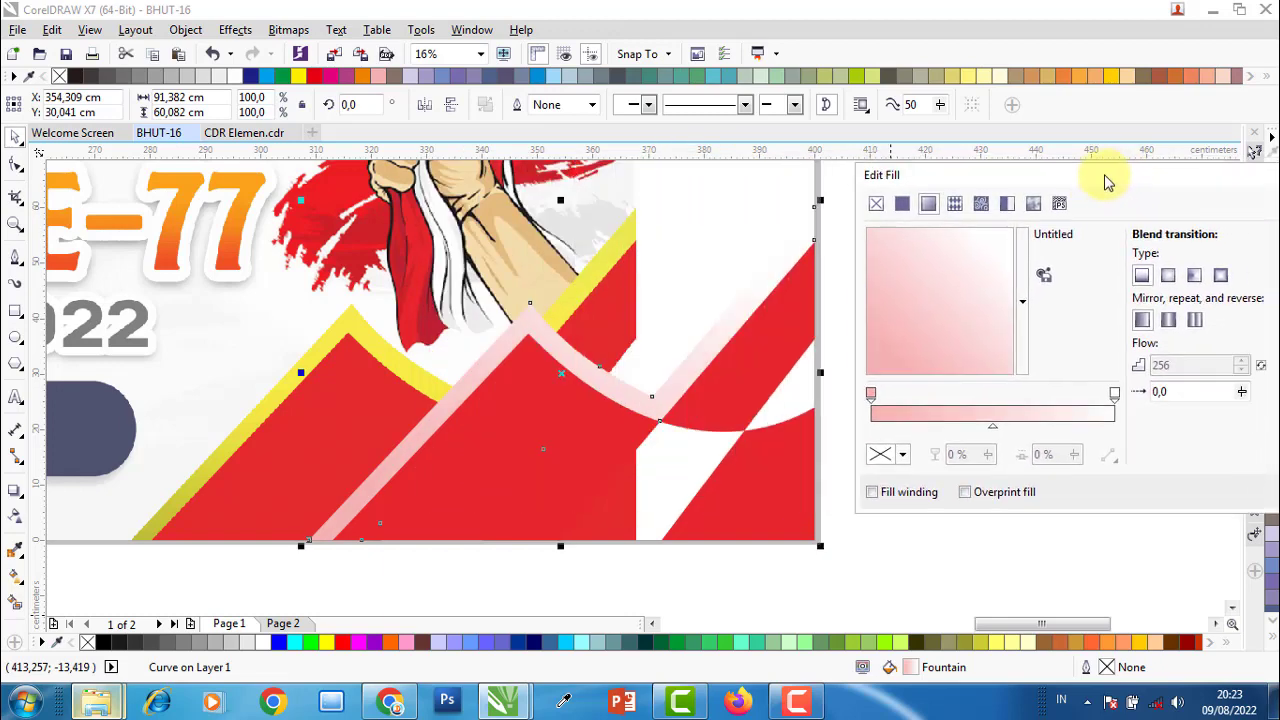
- Set the gradient's start stop to olive yellow sampled from the border
{"action": "left_click", "coordinate": [865, 398]}
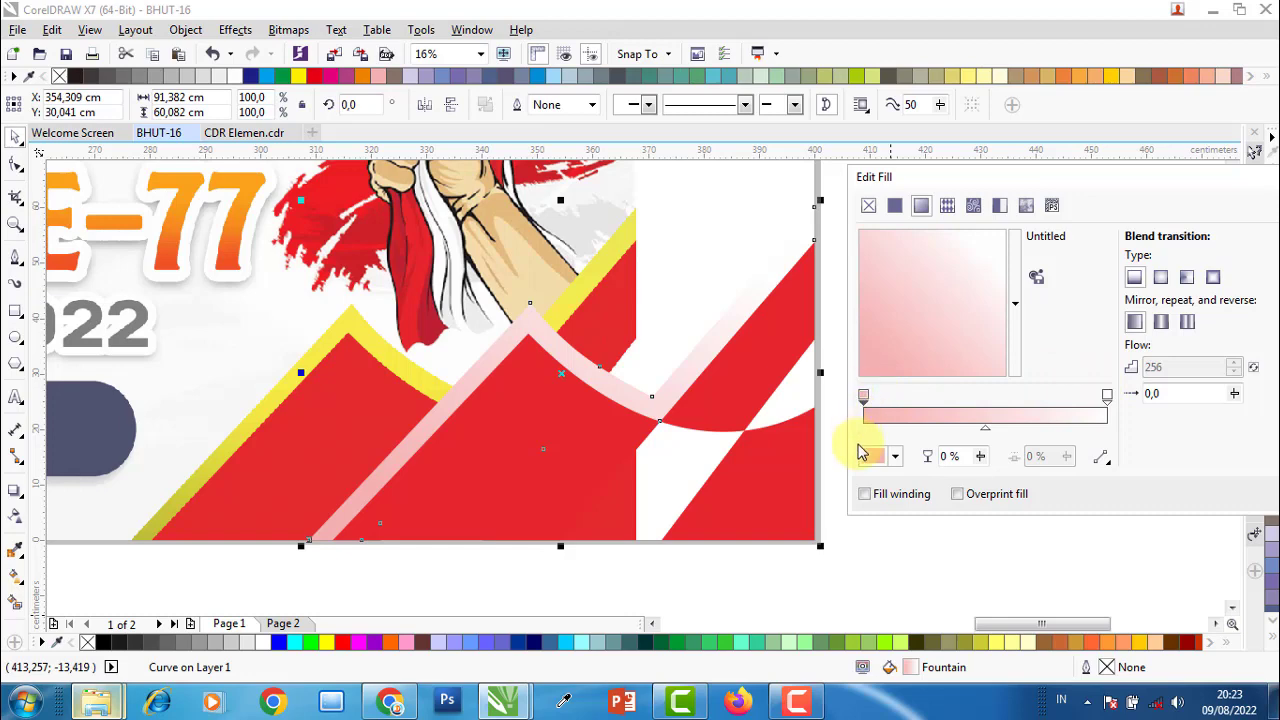
{"action": "left_click", "coordinate": [875, 458]}
{"action": "left_click", "coordinate": [933, 494]}
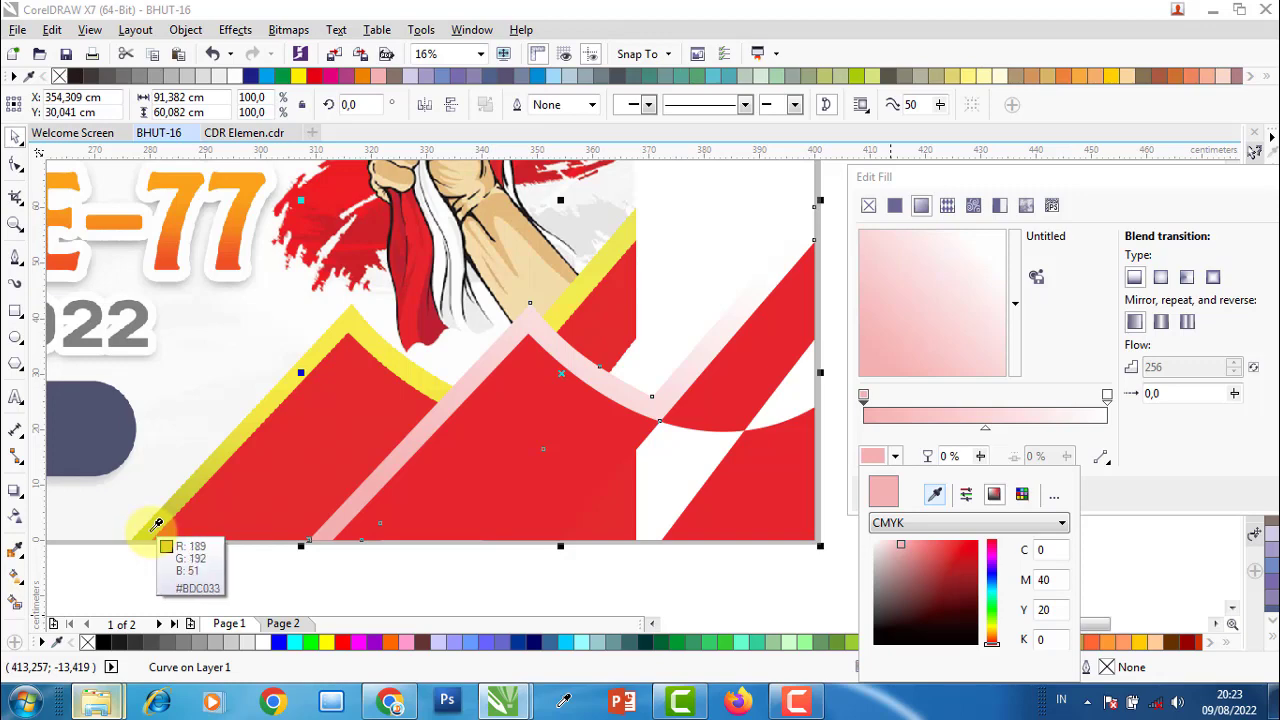
{"action": "left_click", "coordinate": [155, 527]}
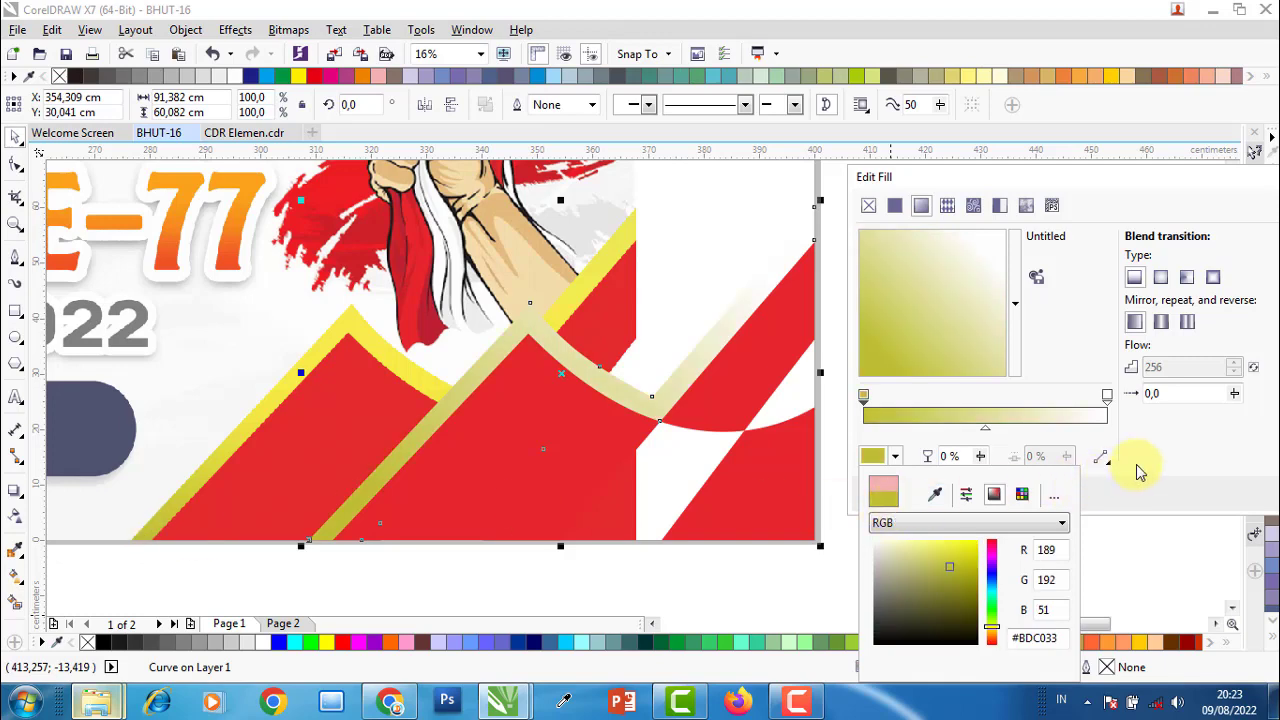
{"action": "left_click", "coordinate": [1178, 452]}
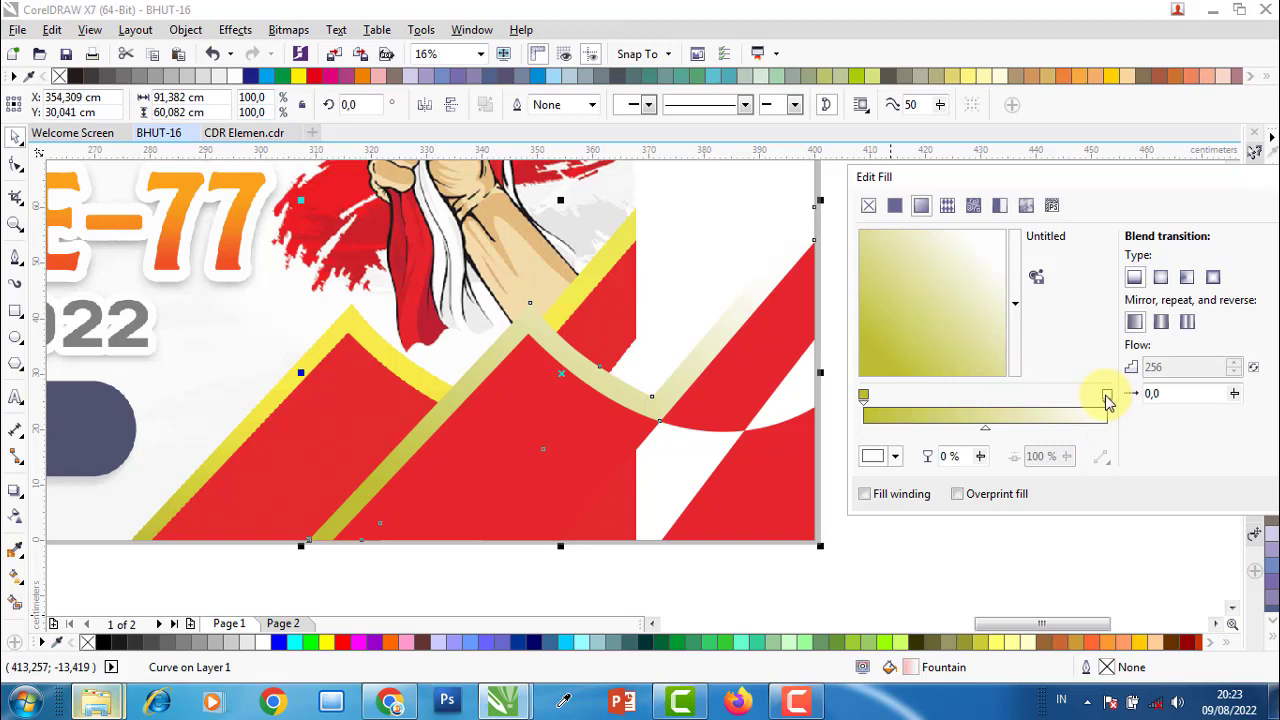
- Add a middle stop at 52% coloured bright yellow #F5EB4B
{"action": "double_click", "coordinate": [991, 406]}
{"action": "left_click", "coordinate": [880, 457]}
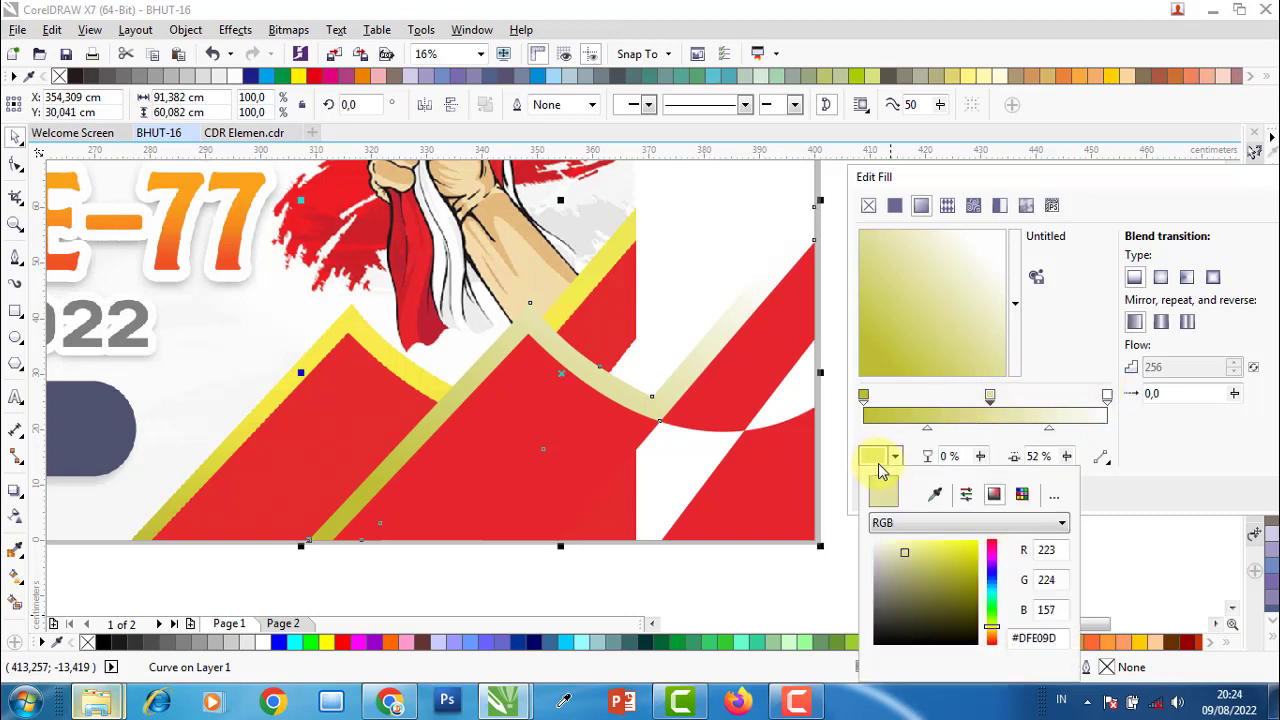
{"action": "left_click", "coordinate": [935, 496]}
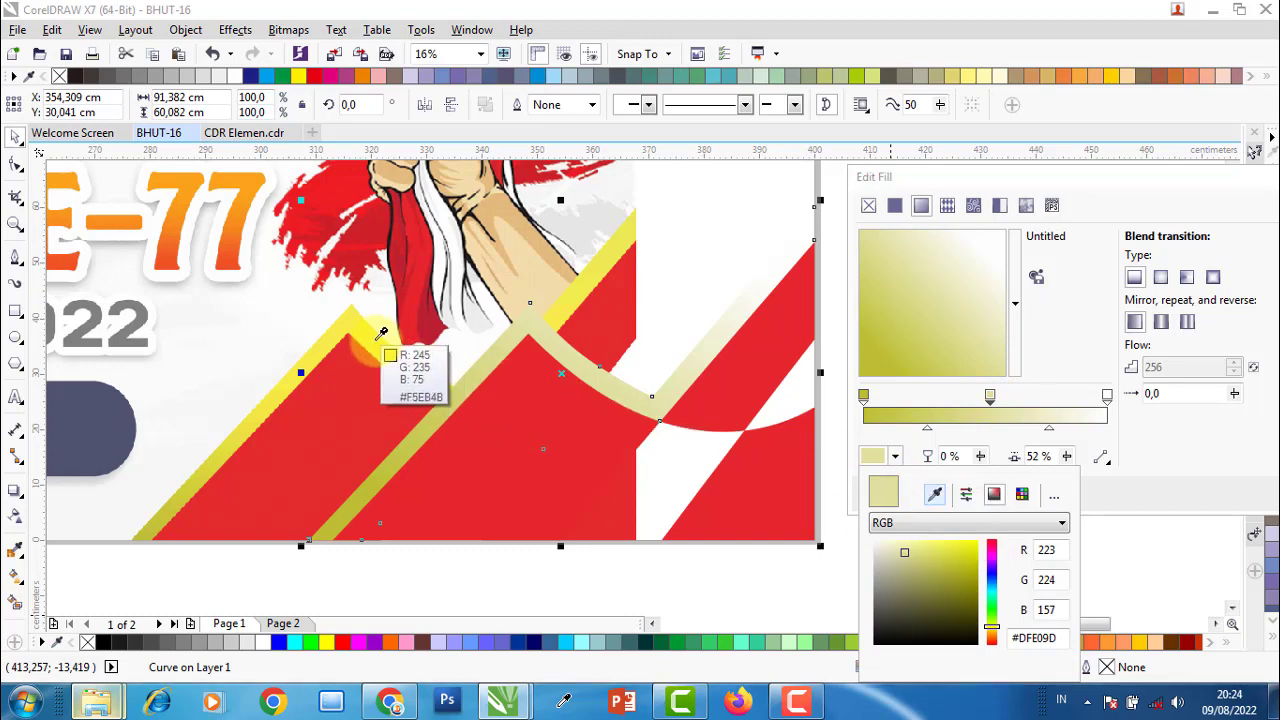
{"action": "left_click", "coordinate": [382, 333]}
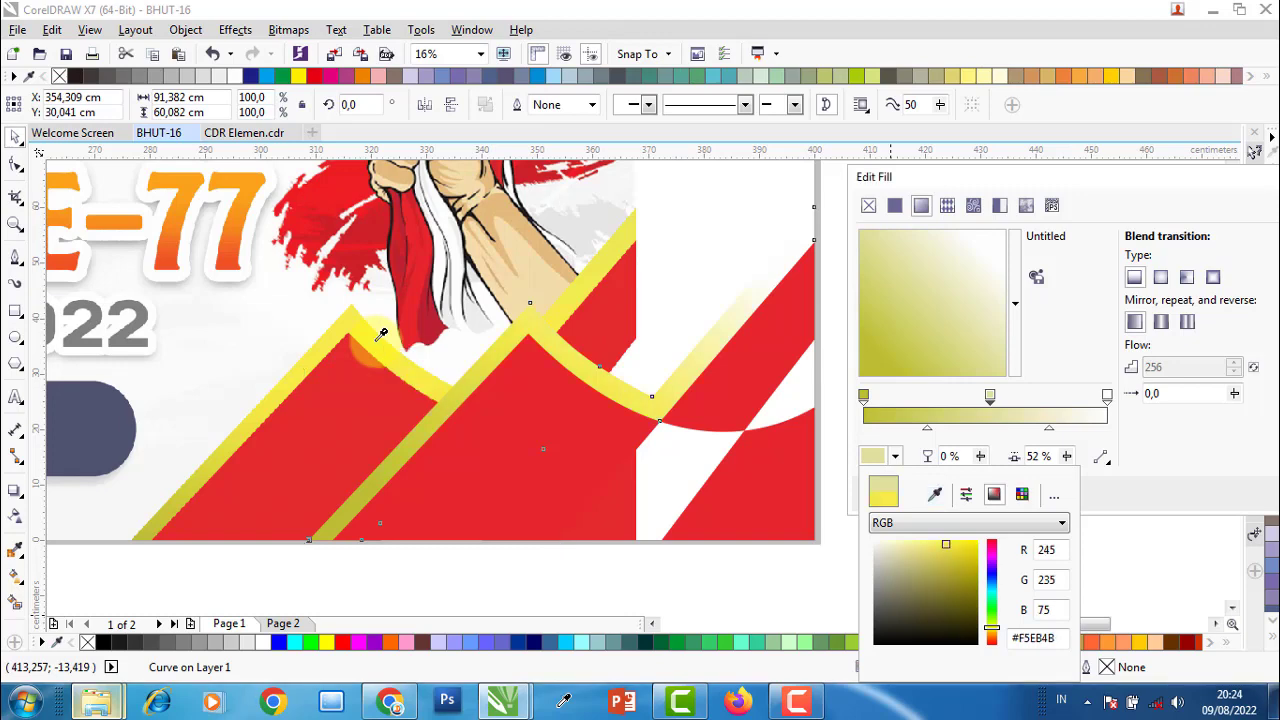
{"action": "left_click", "coordinate": [1176, 450]}
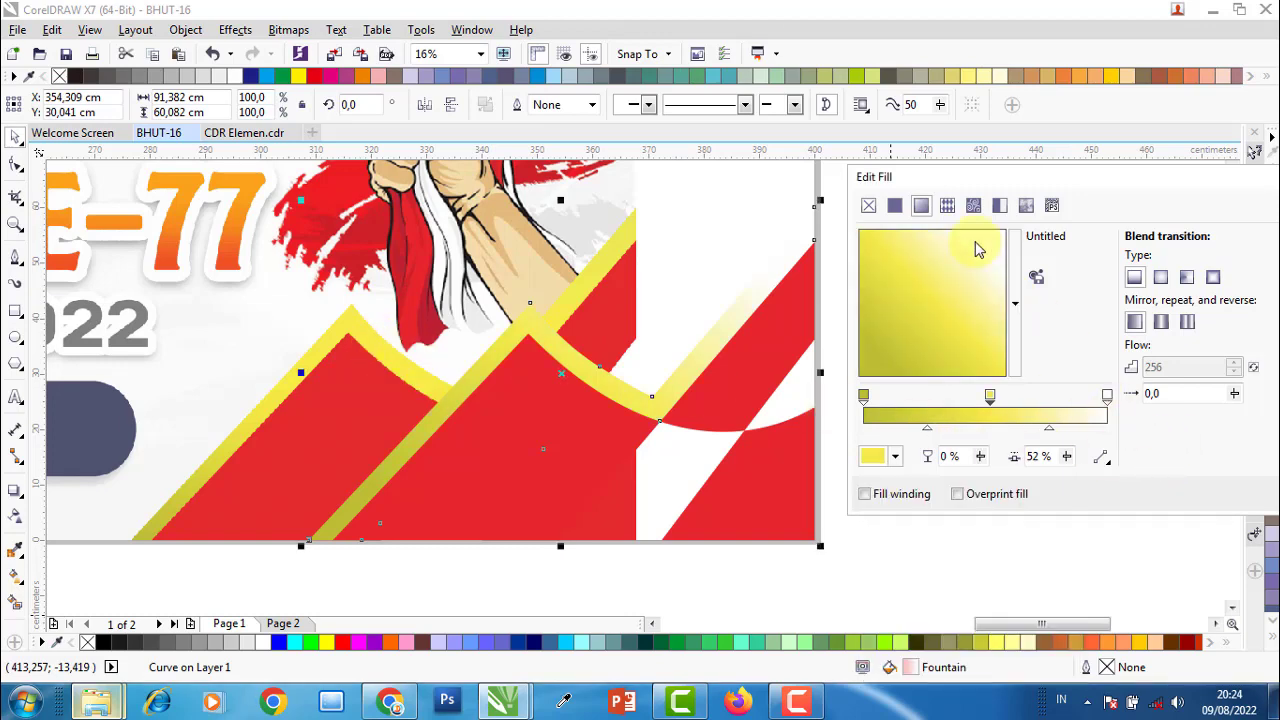
{"action": "left_click_drag", "start_coordinate": [963, 180], "coordinate": [1031, 186]}
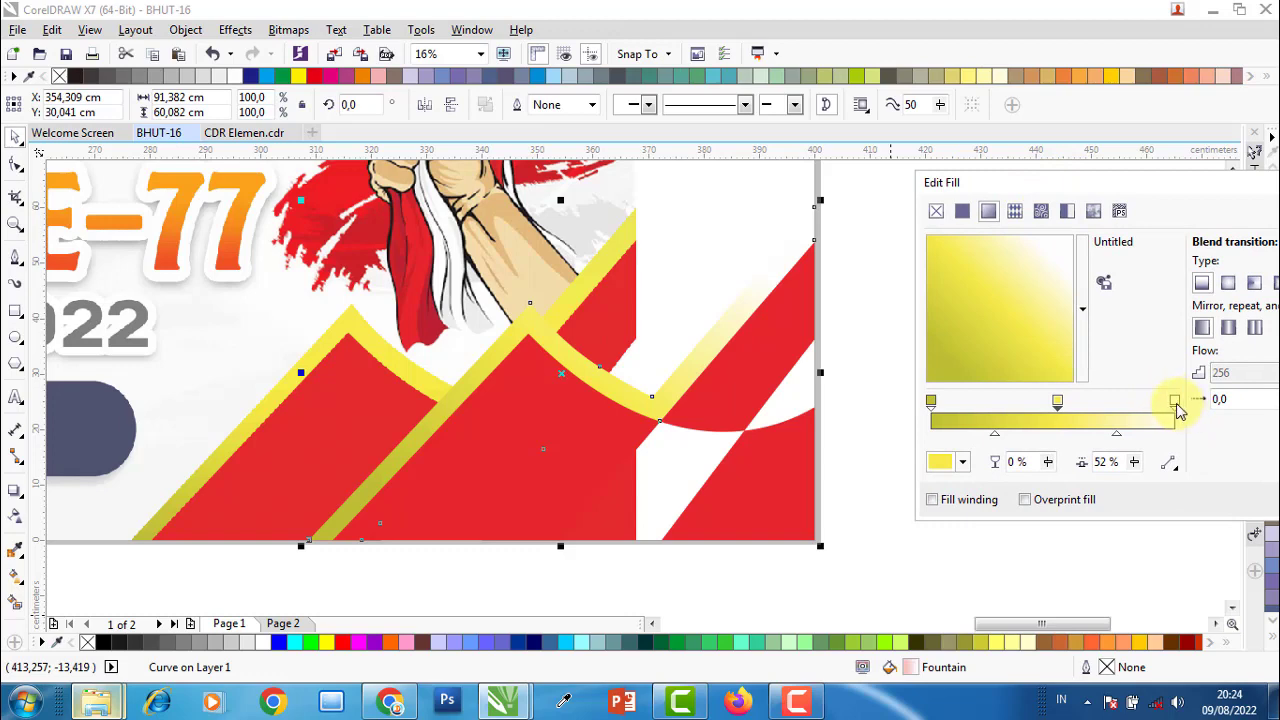
- Sample olive yellow for the gradient's right end, then brighten it to a lighter yellow
{"action": "left_click", "coordinate": [1173, 401]}
{"action": "left_click", "coordinate": [948, 466]}
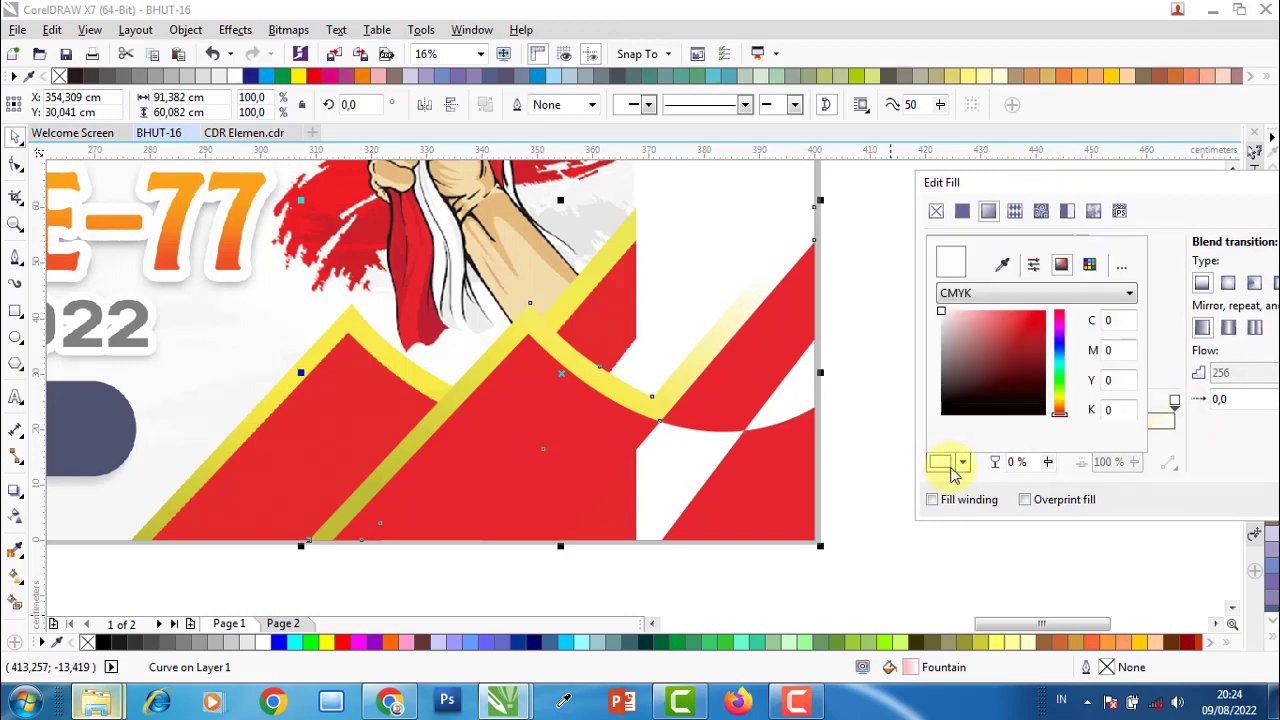
{"action": "left_click", "coordinate": [1003, 264]}
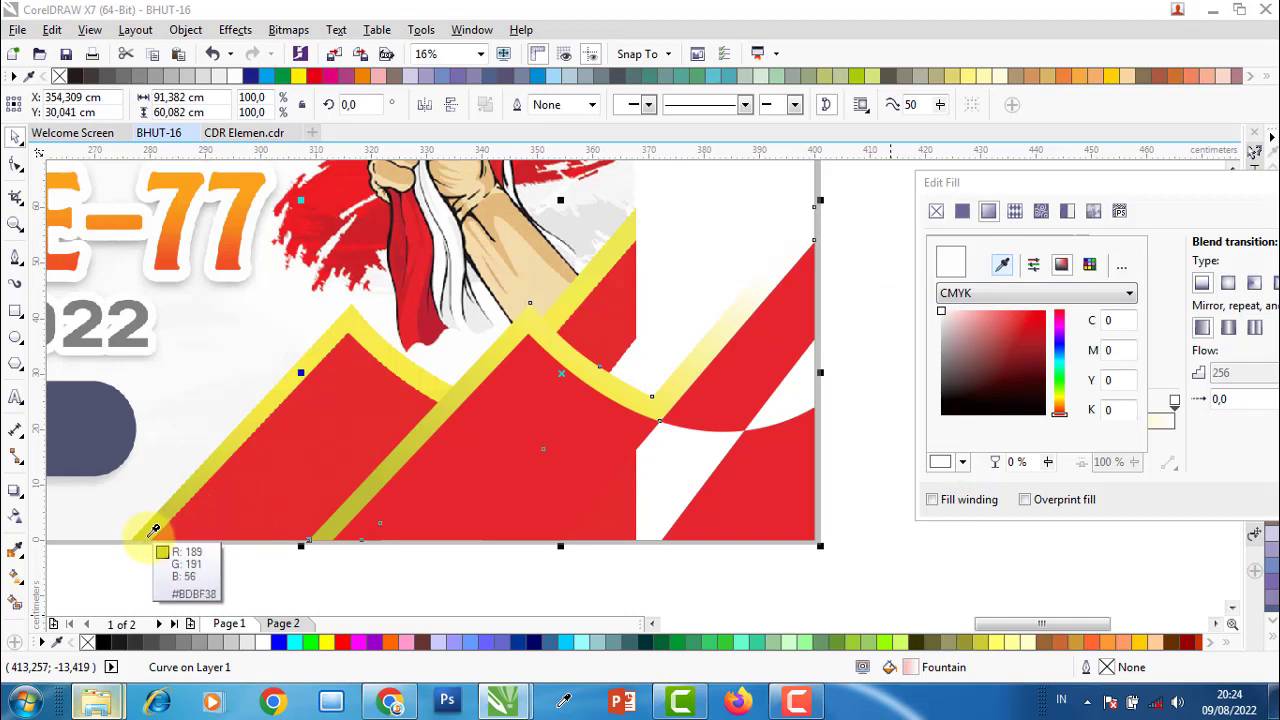
{"action": "left_click", "coordinate": [155, 530]}
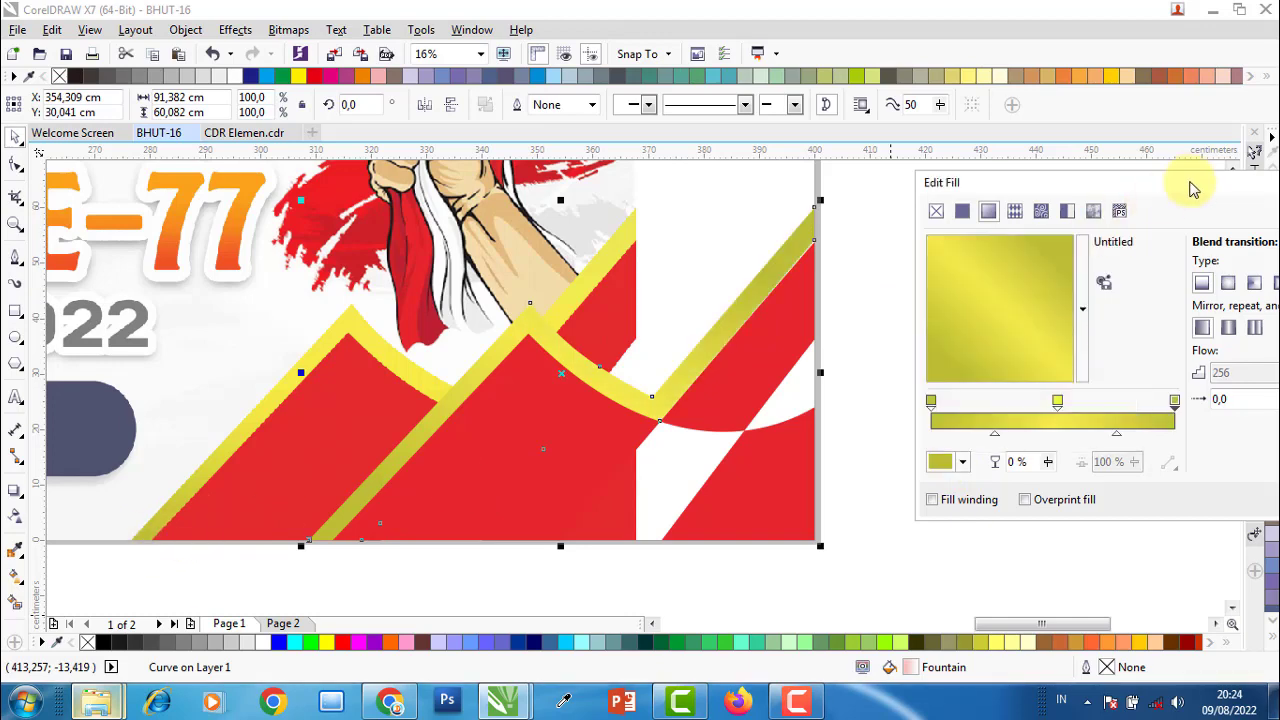
{"action": "mouse_move", "coordinate": [1186, 181]}
{"action": "left_mouse_down"}
{"action": "mouse_move", "coordinate": [1157, 238]}
{"action": "mouse_move", "coordinate": [1157, 191]}
{"action": "left_mouse_up"}
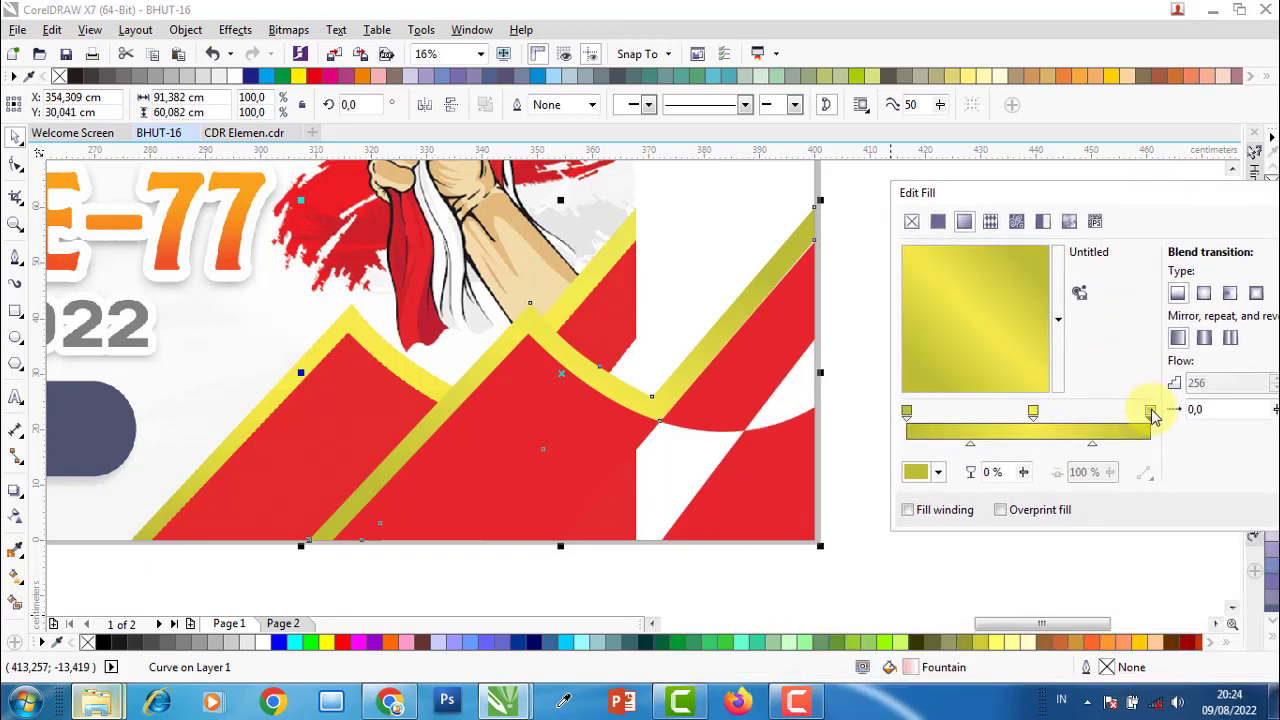
{"action": "left_click", "coordinate": [1150, 412]}
{"action": "left_click", "coordinate": [916, 471]}
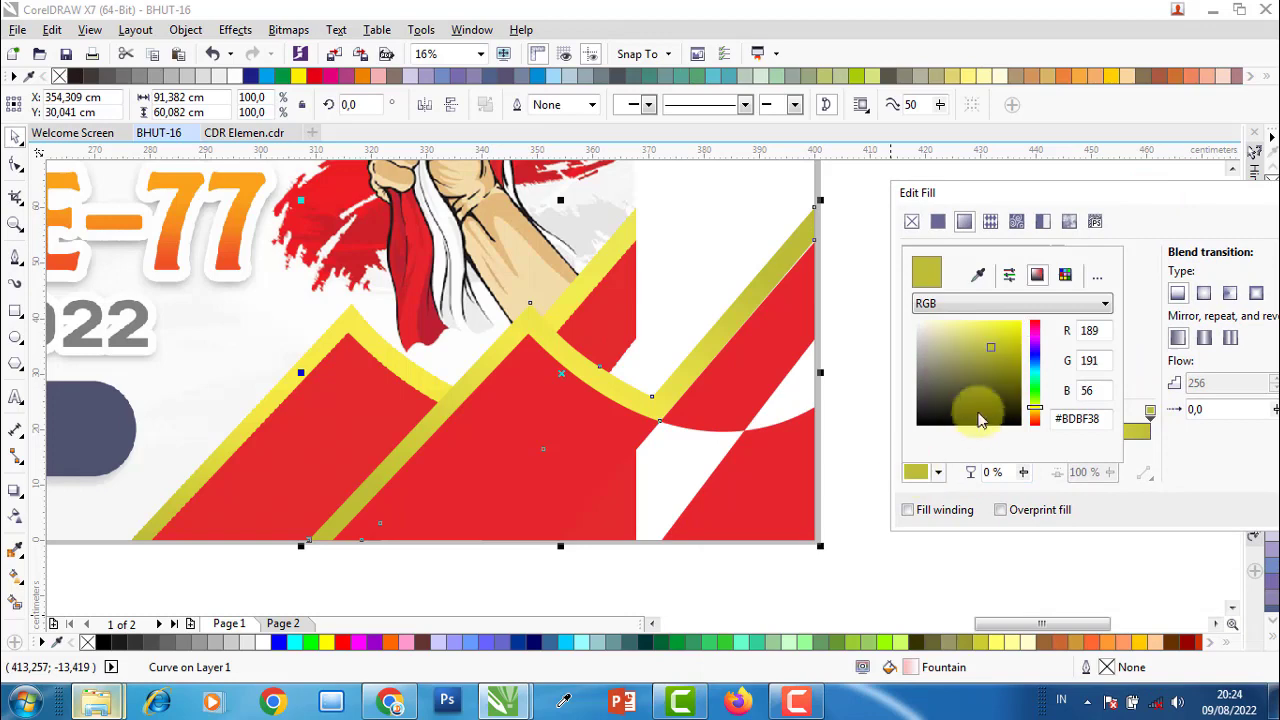
{"action": "left_click", "coordinate": [995, 336]}
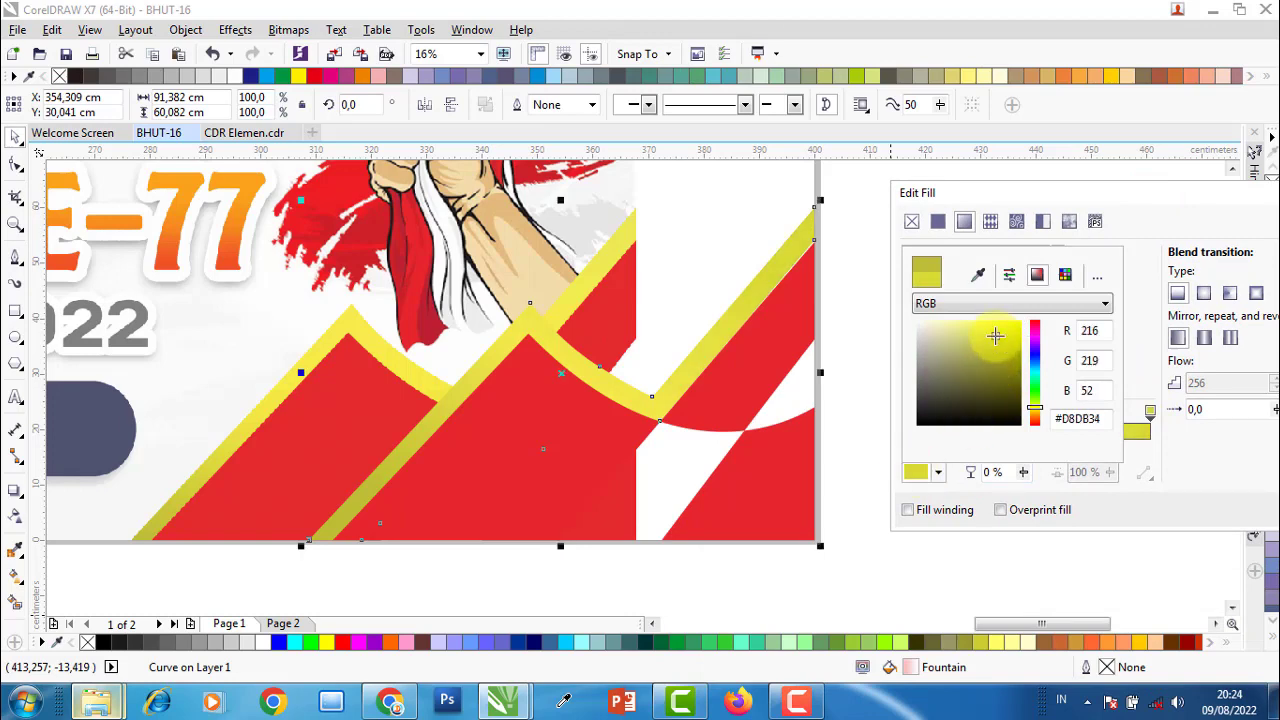
{"action": "left_click", "coordinate": [999, 328]}
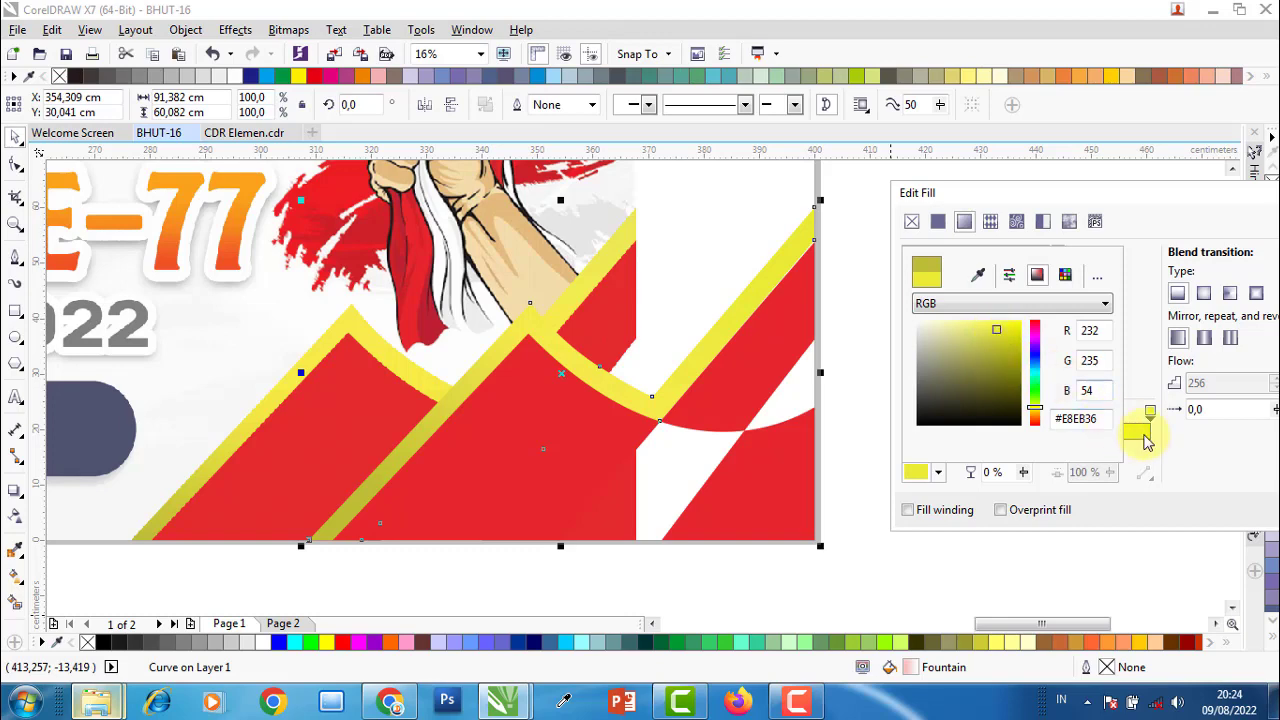
{"action": "left_click", "coordinate": [1210, 446]}
- Add a stop at about 28%, lighten the left end to brighter yellow, and apply the gradient
{"action": "left_click", "coordinate": [966, 446]}
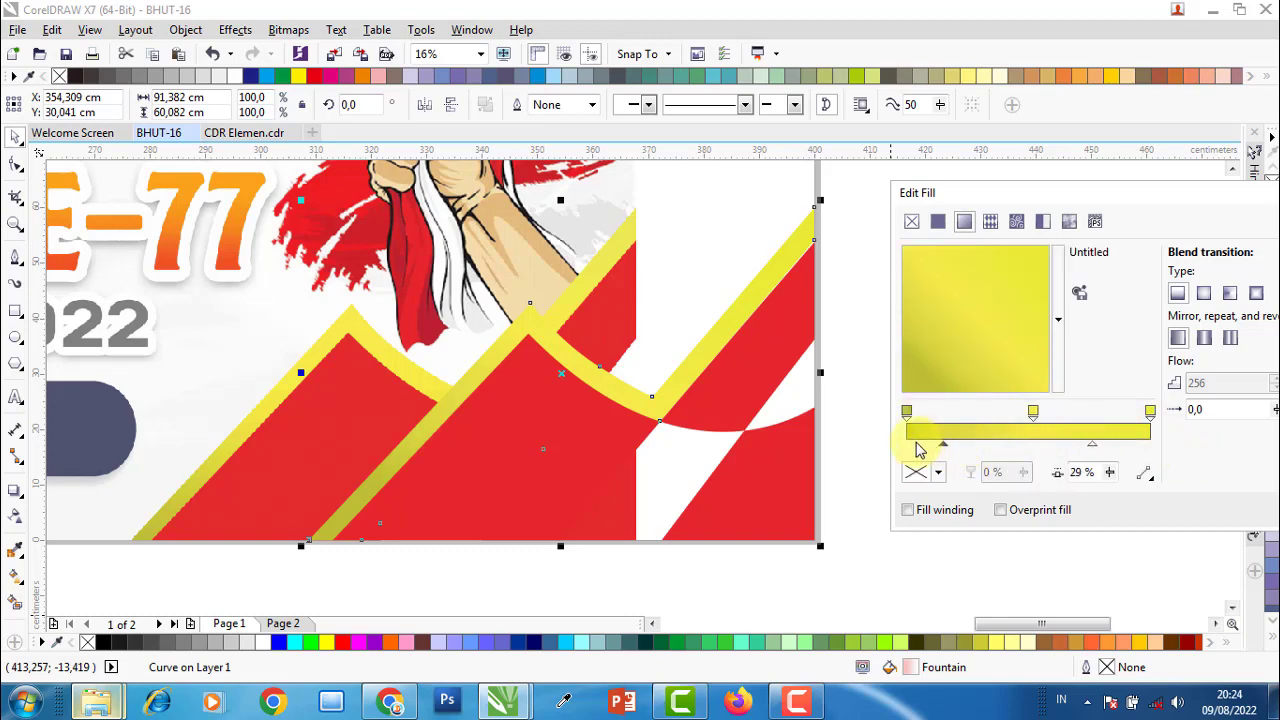
{"action": "double_click", "coordinate": [1016, 412]}
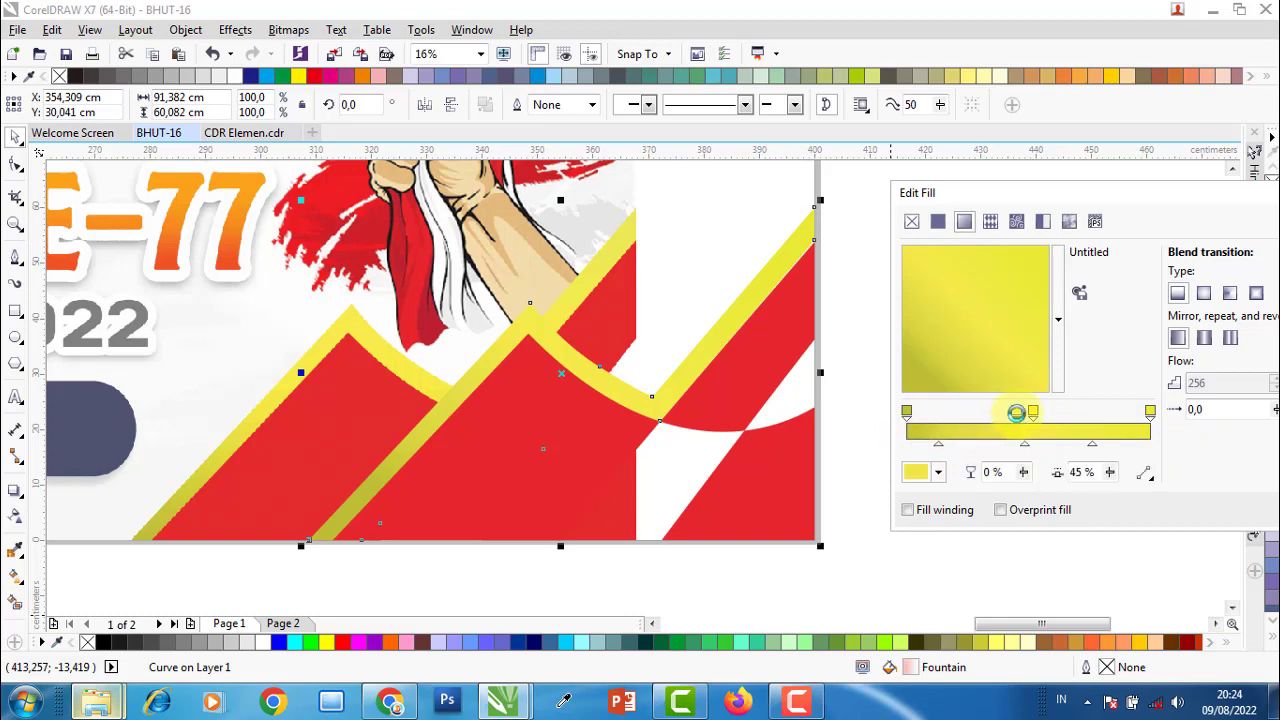
{"action": "left_click_drag", "start_coordinate": [1010, 413], "coordinate": [974, 413]}
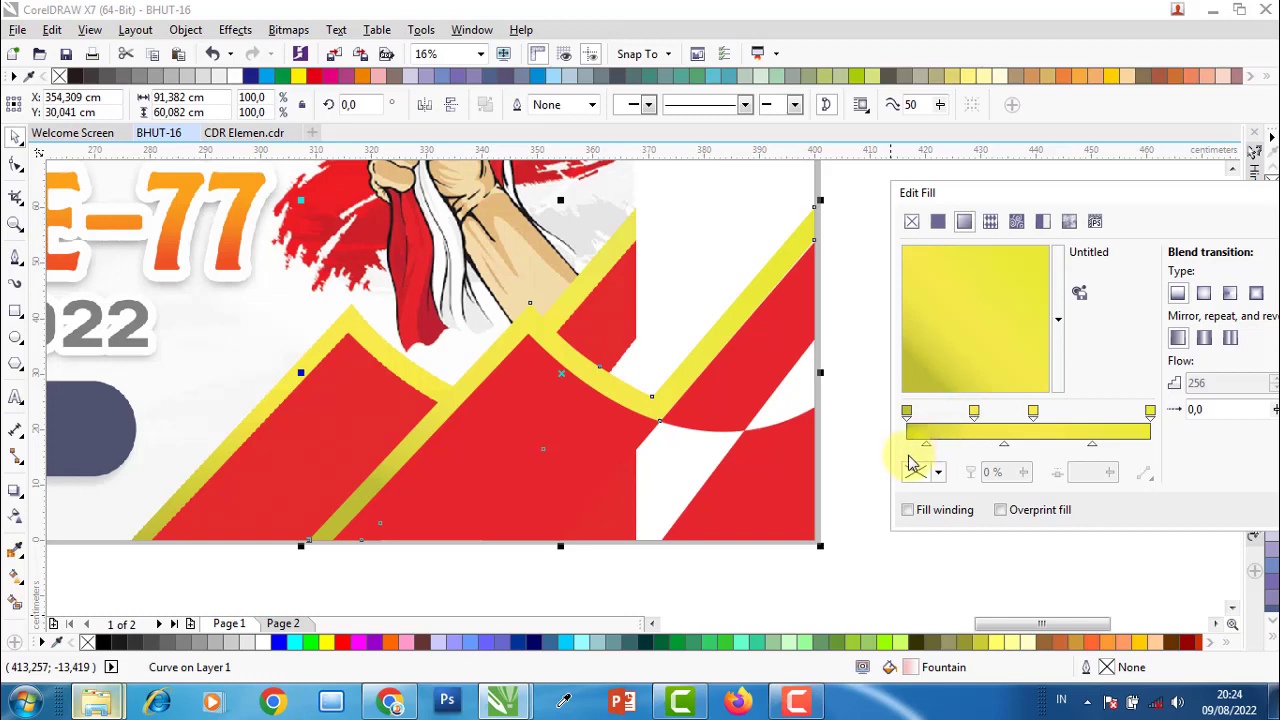
{"action": "left_click", "coordinate": [907, 411]}
{"action": "left_click", "coordinate": [940, 473]}
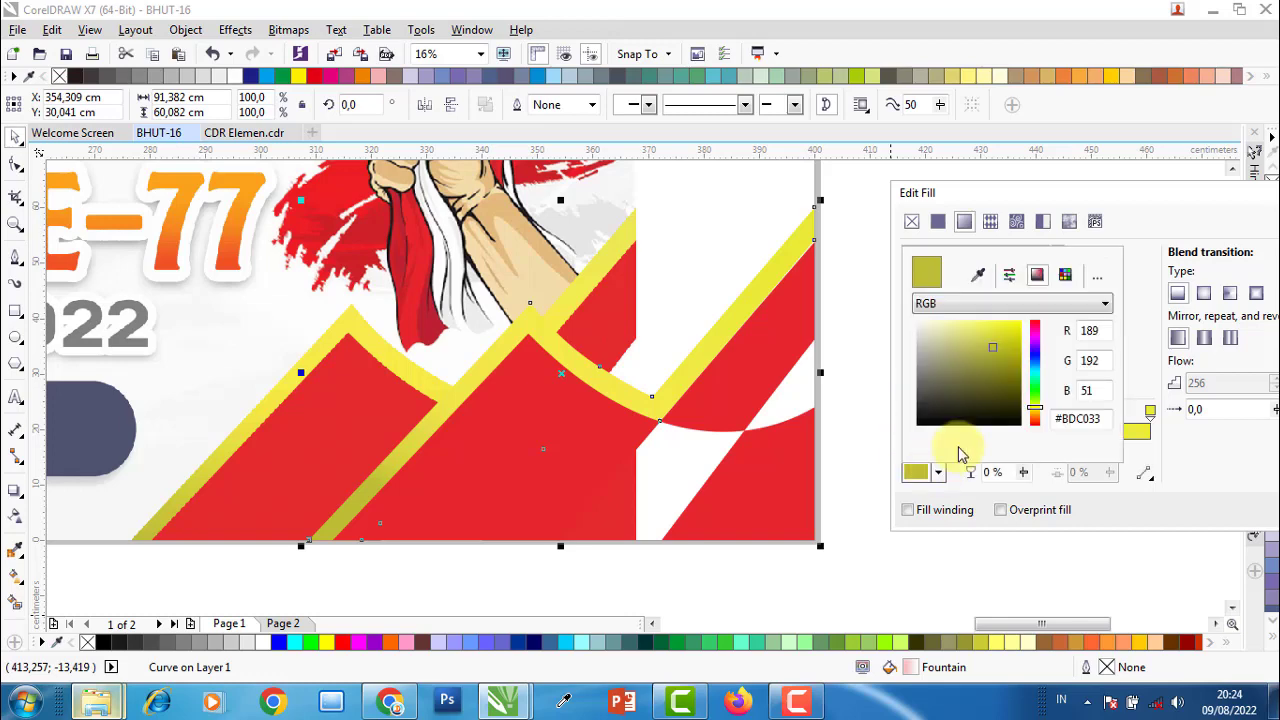
{"action": "left_click", "coordinate": [993, 349]}
{"action": "left_click_drag", "start_coordinate": [993, 349], "coordinate": [988, 340]}
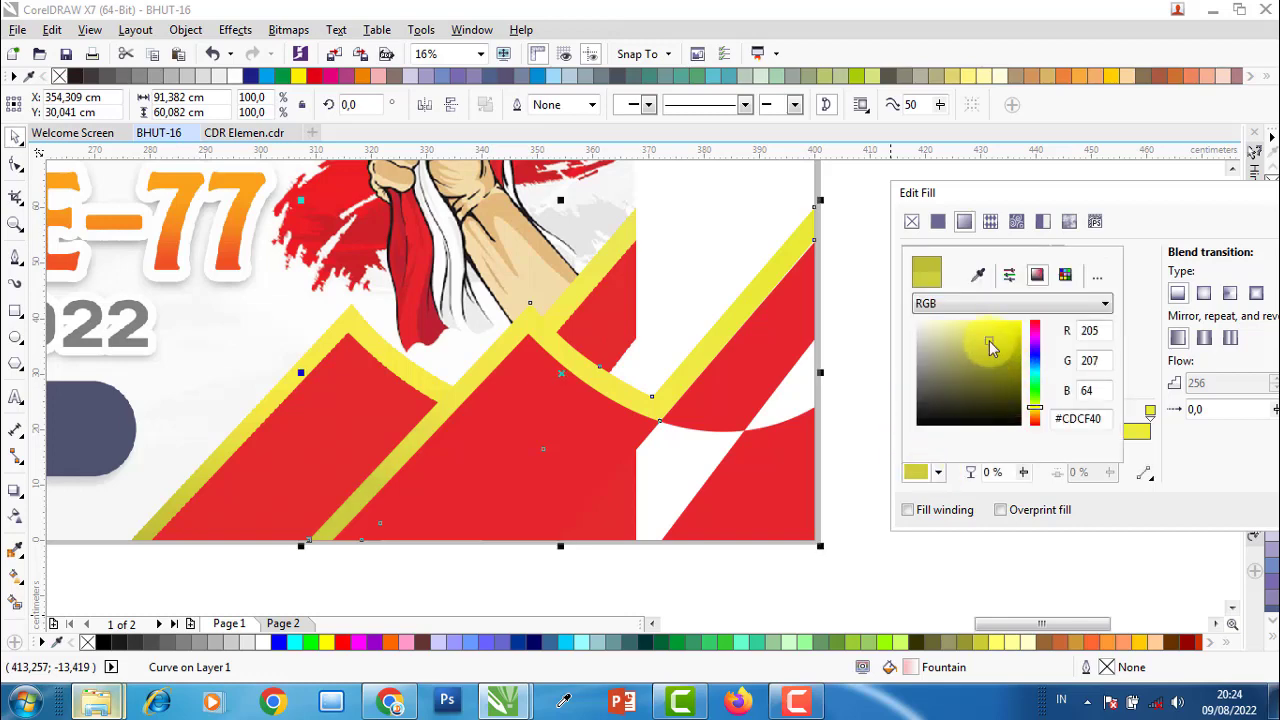
{"action": "left_click", "coordinate": [1220, 455]}
{"action": "left_click_drag", "start_coordinate": [1180, 194], "coordinate": [878, 219]}
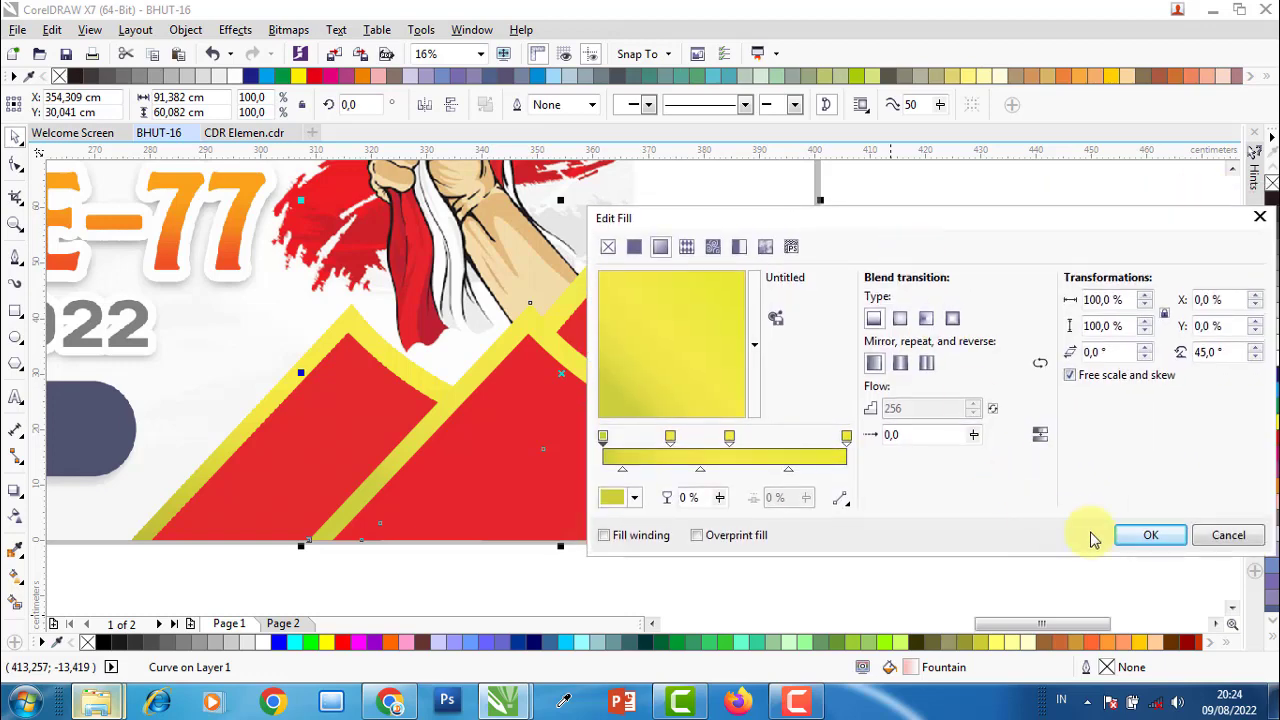
{"action": "left_click", "coordinate": [1145, 535]}
{"action": "left_click", "coordinate": [900, 420]}
- Shift the reference banner image to the right over the page
{"action": "scroll", "coordinate": [898, 423], "scroll_direction": "down", "scroll_amount": 2}
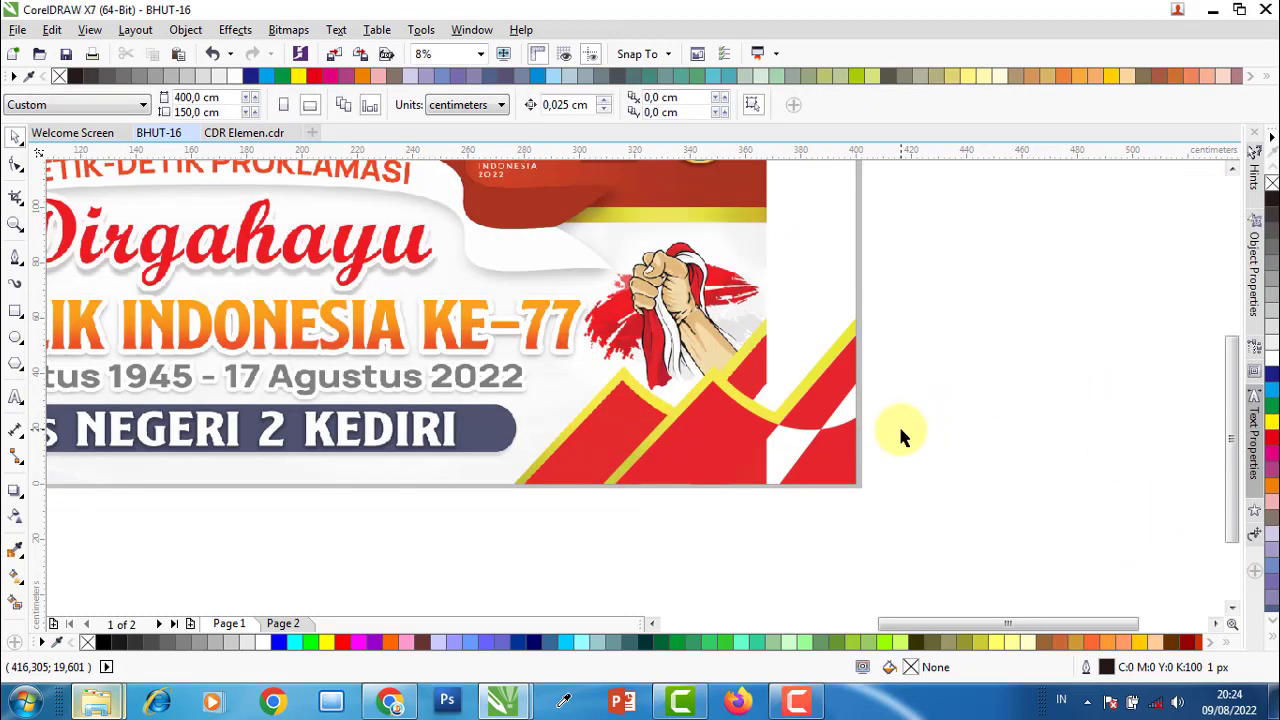
{"action": "scroll", "coordinate": [872, 430], "scroll_direction": "down", "scroll_amount": 2}
{"action": "left_click", "coordinate": [630, 308]}
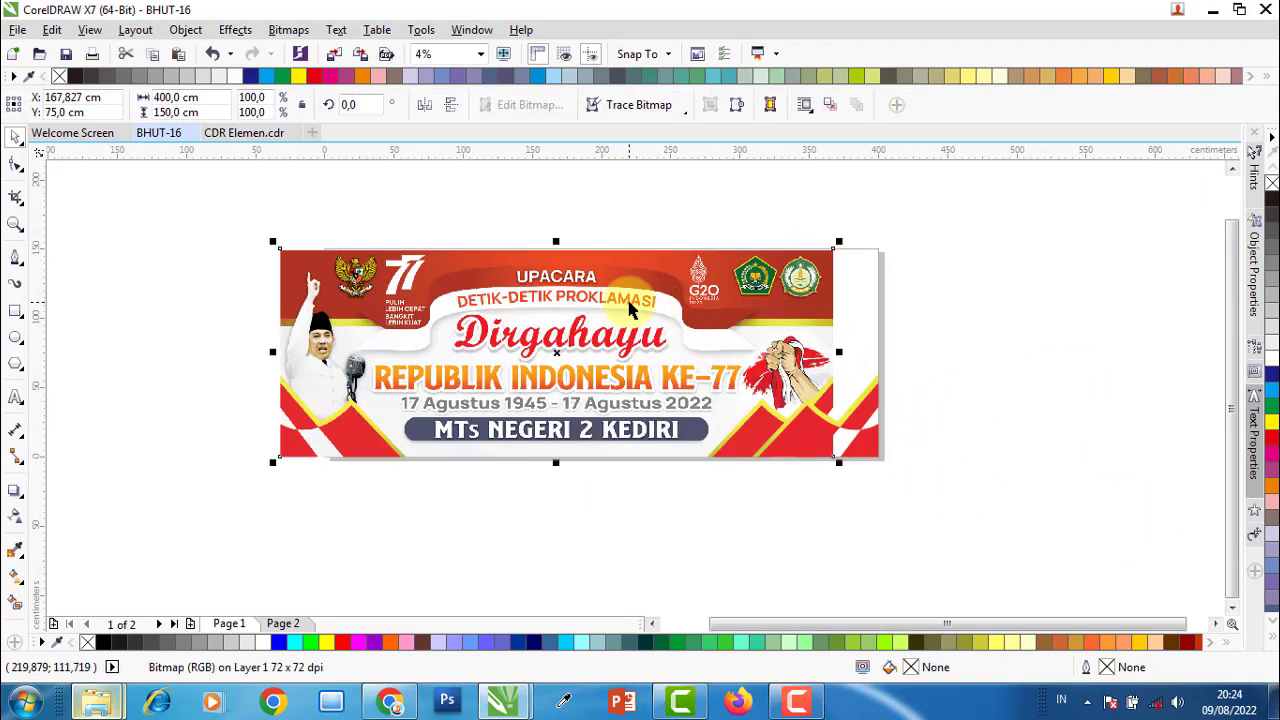
{"action": "left_click_drag", "start_coordinate": [631, 302], "coordinate": [676, 302]}
- Group the bottom-right red zigzag with its yellow stripe
{"action": "left_click_drag", "start_coordinate": [994, 523], "coordinate": [729, 337]}
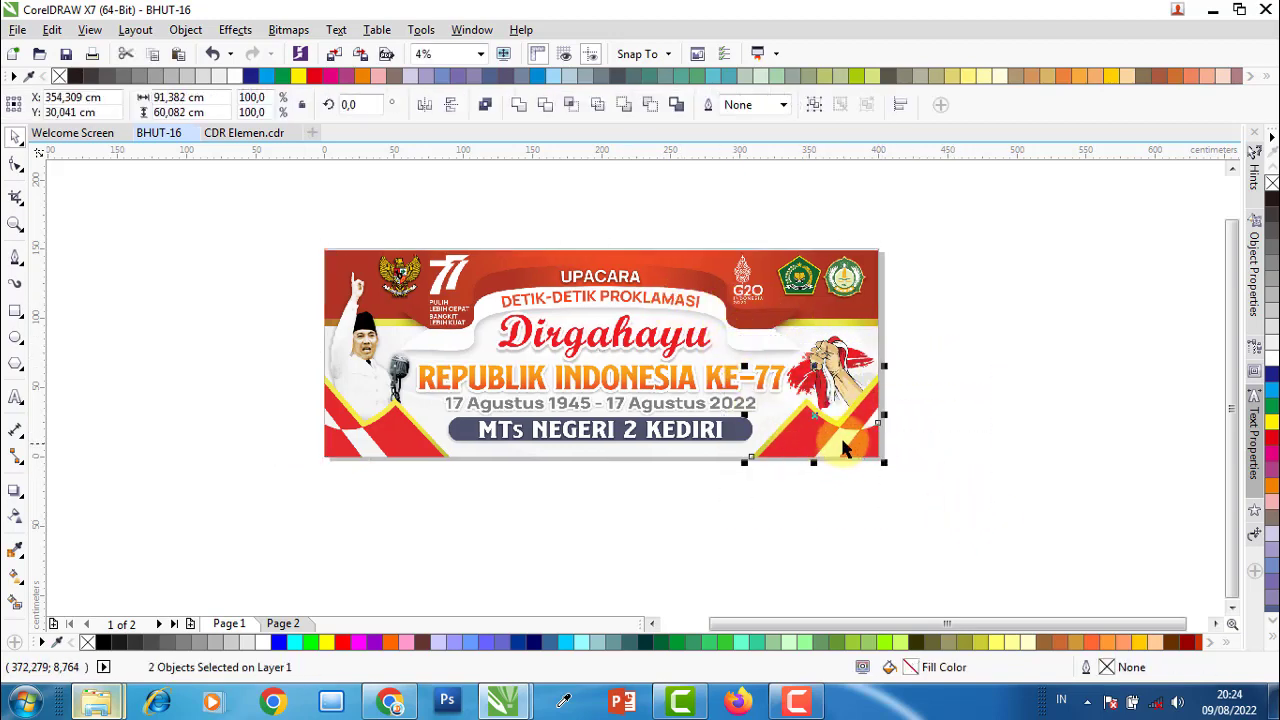
{"action": "right_click", "coordinate": [861, 423]}
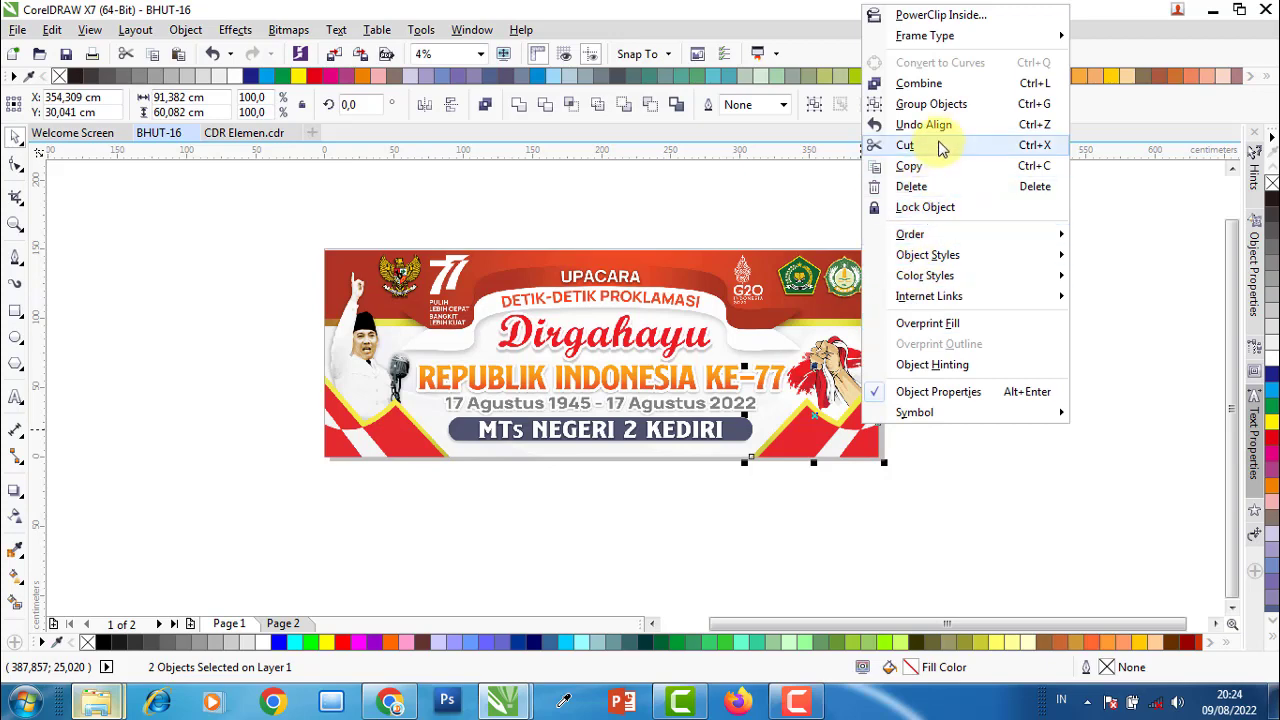
{"action": "left_click", "coordinate": [960, 108]}
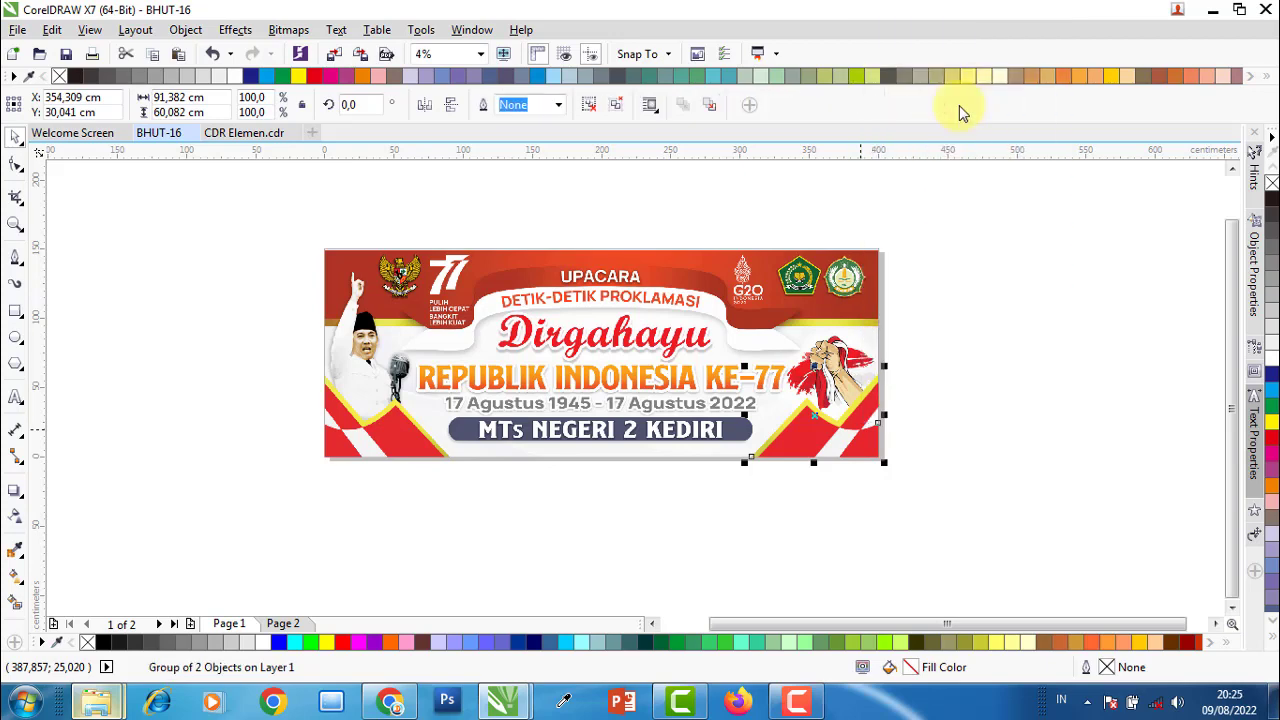
- Copy the zigzag group and switch to Page 2
{"action": "right_click", "coordinate": [791, 430]}
{"action": "left_click", "coordinate": [840, 424]}
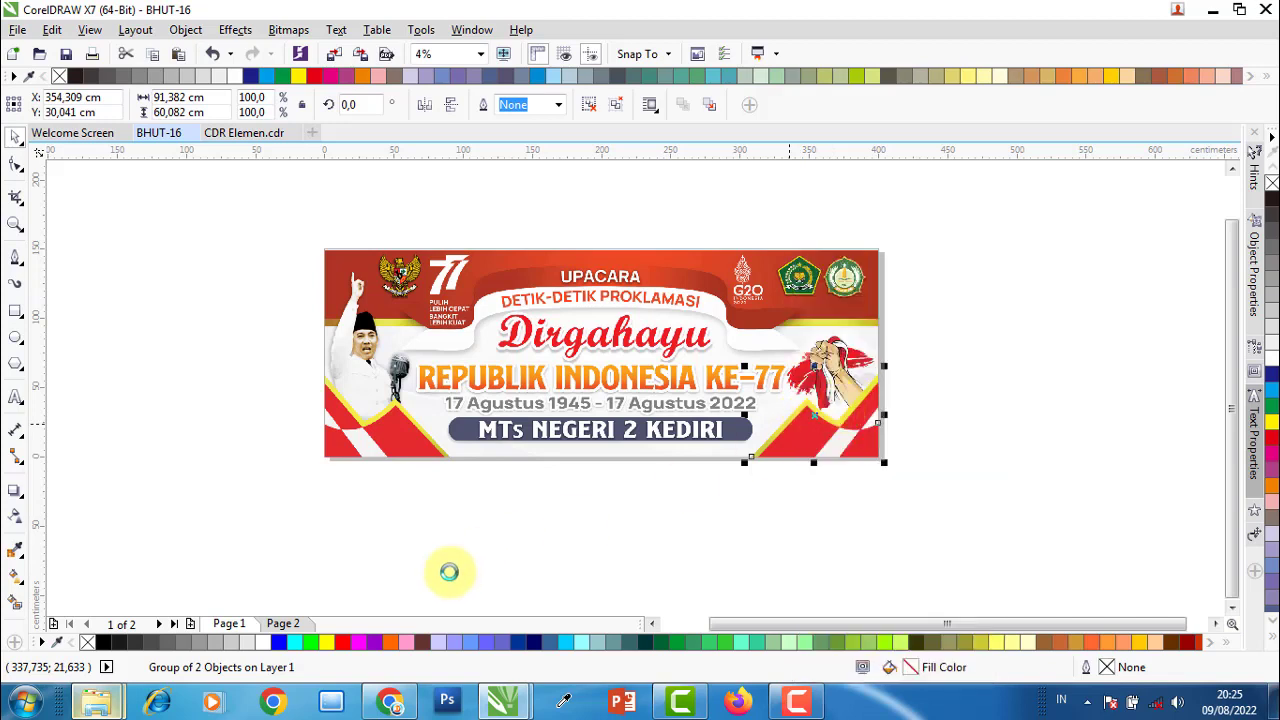
{"action": "left_click", "coordinate": [284, 623]}
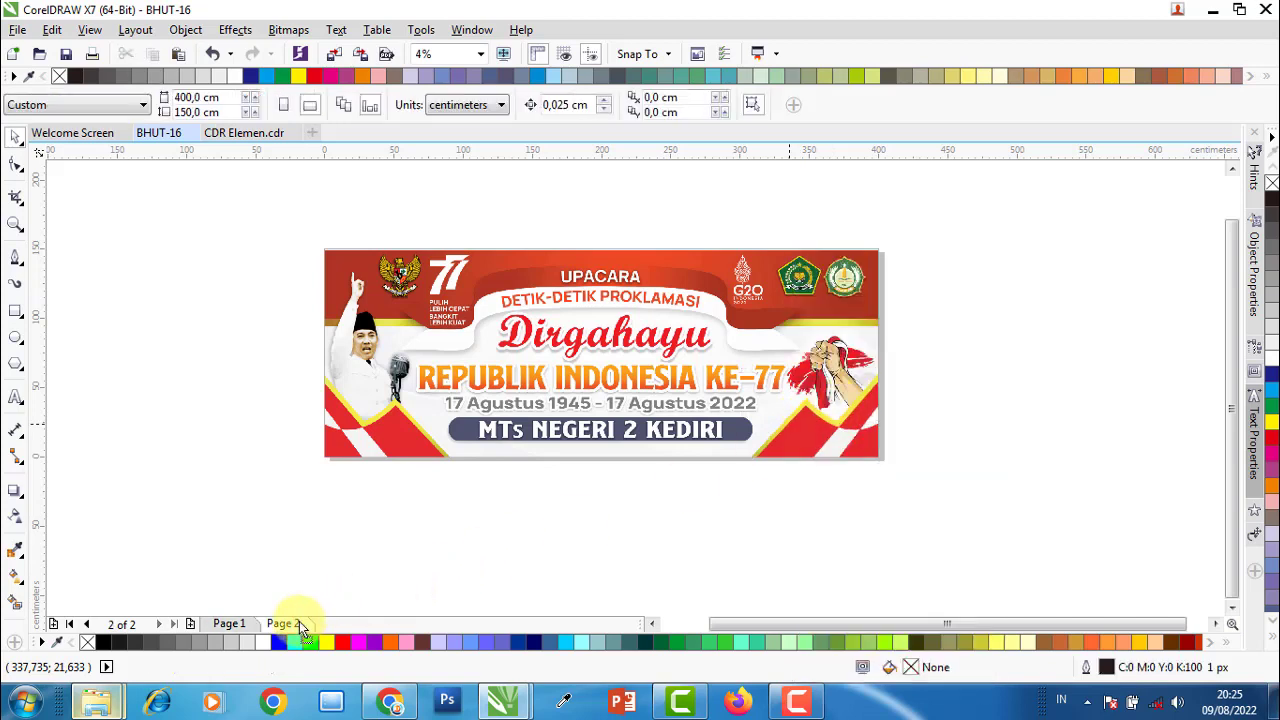
- Paste the zigzag group on Page 2, mirror a copy, and align it to the background's left edge
{"action": "right_click", "coordinate": [980, 452]}
{"action": "left_click", "coordinate": [1010, 566]}
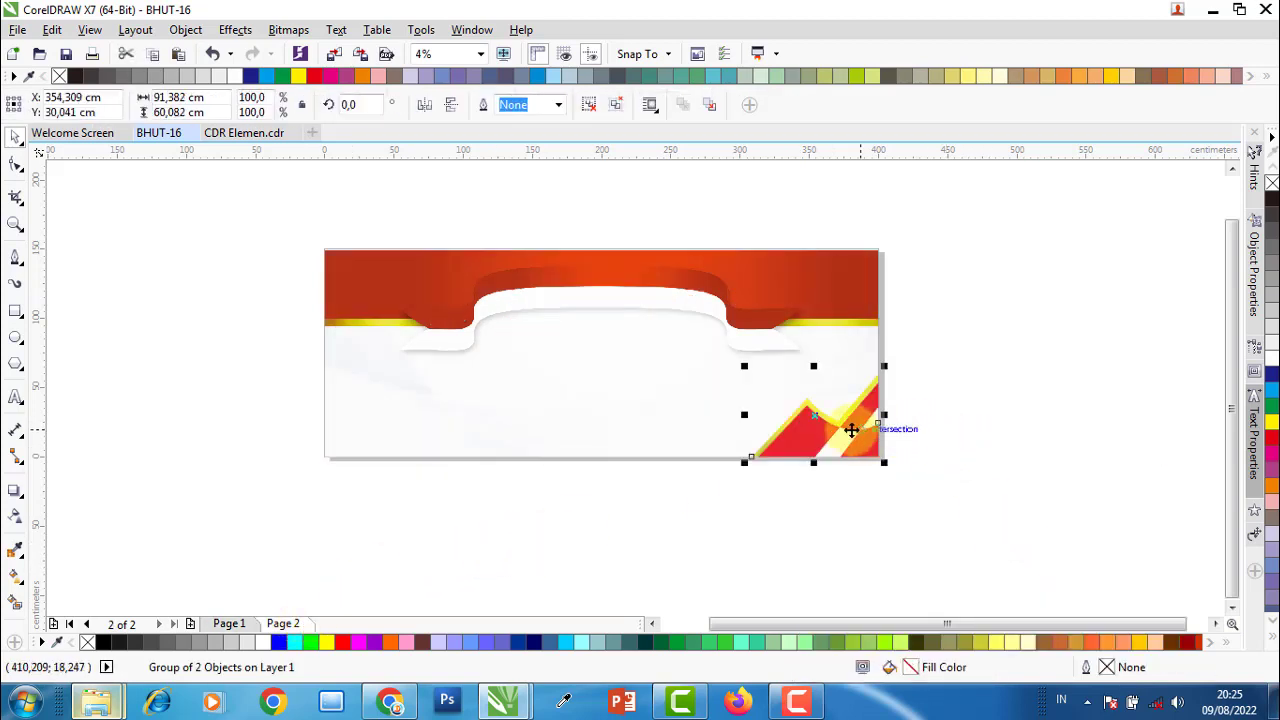
{"action": "left_click_drag", "start_coordinate": [884, 418], "coordinate": [649, 432]}
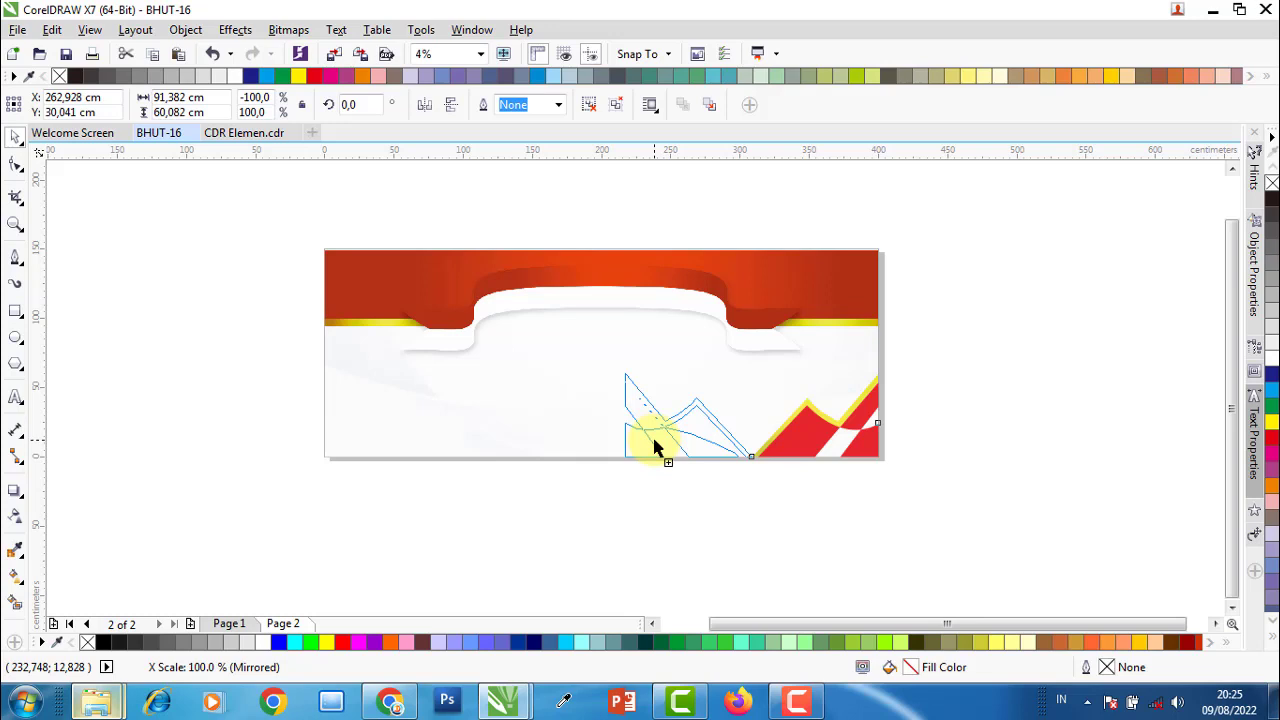
{"action": "left_click_drag", "start_coordinate": [655, 443], "coordinate": [655, 443]}
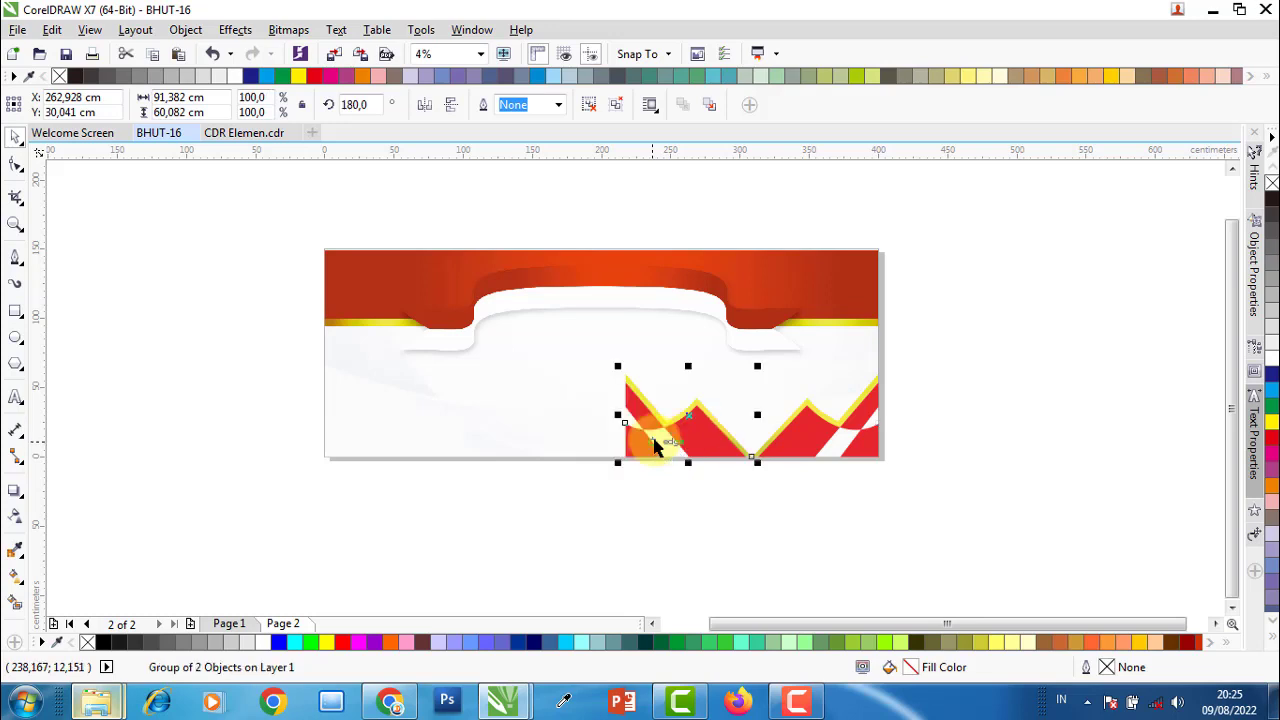
{"action": "left_click", "coordinate": [445, 297], "text": "shift"}
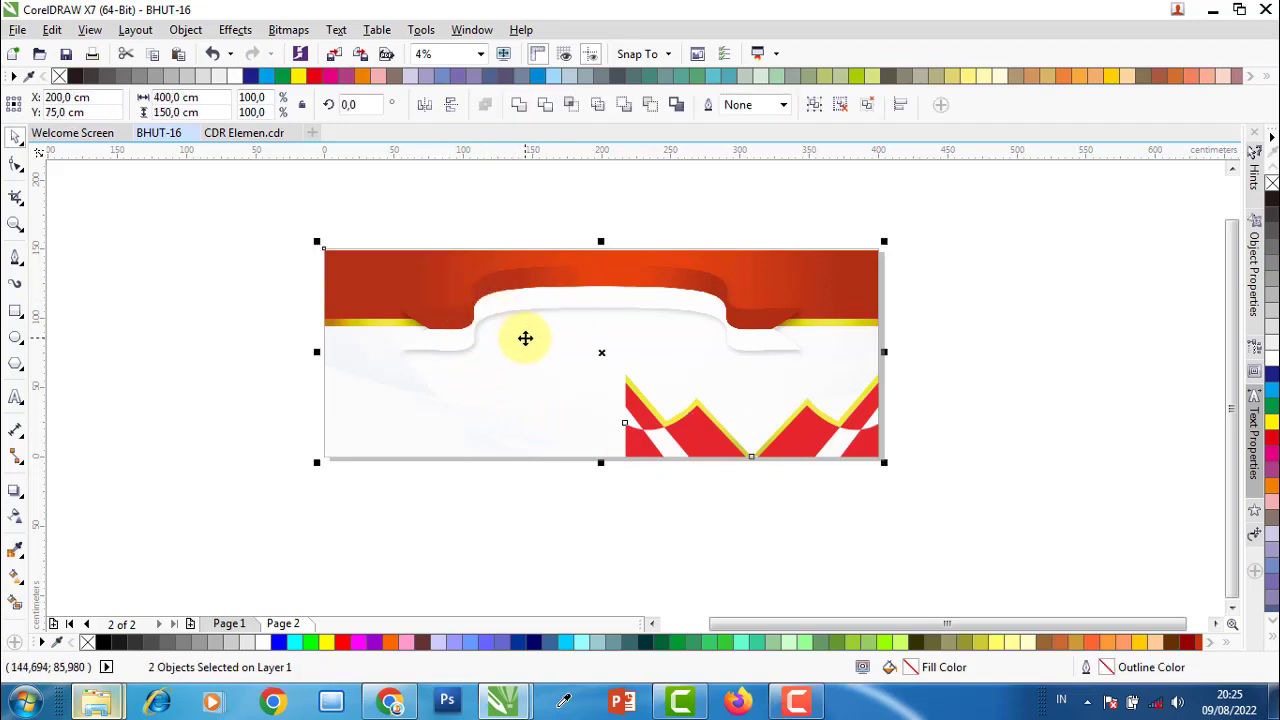
{"action": "key", "text": "l"}
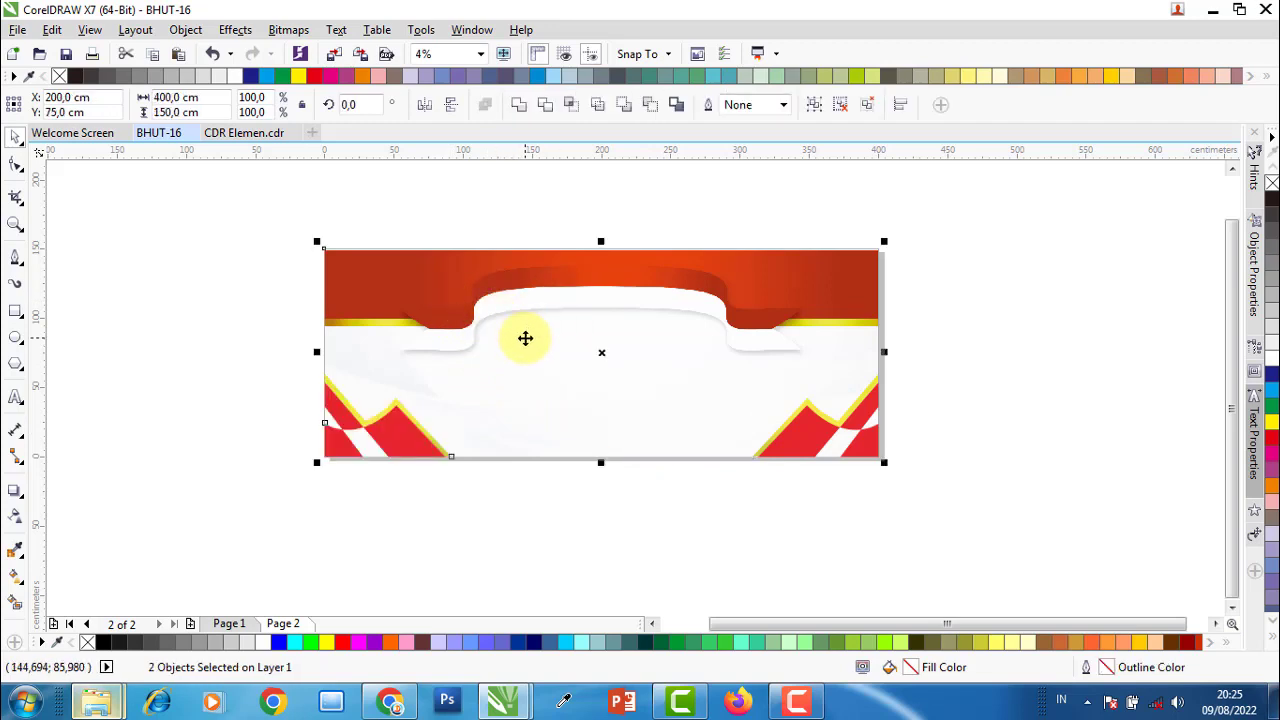
- Select the right zigzag group with the background, then return to Page 1
{"action": "left_click", "coordinate": [656, 522]}
{"action": "left_click_drag", "start_coordinate": [630, 545], "coordinate": [885, 385]}
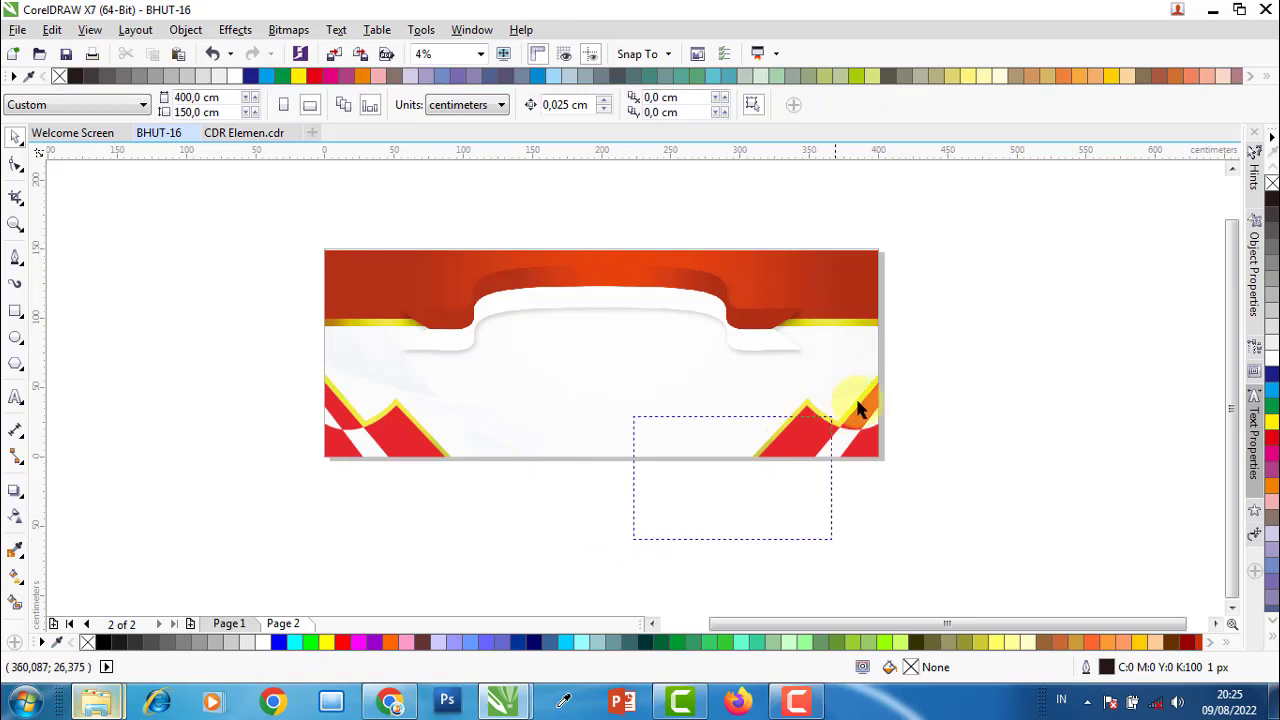
{"action": "left_click", "coordinate": [805, 276], "text": "shift"}
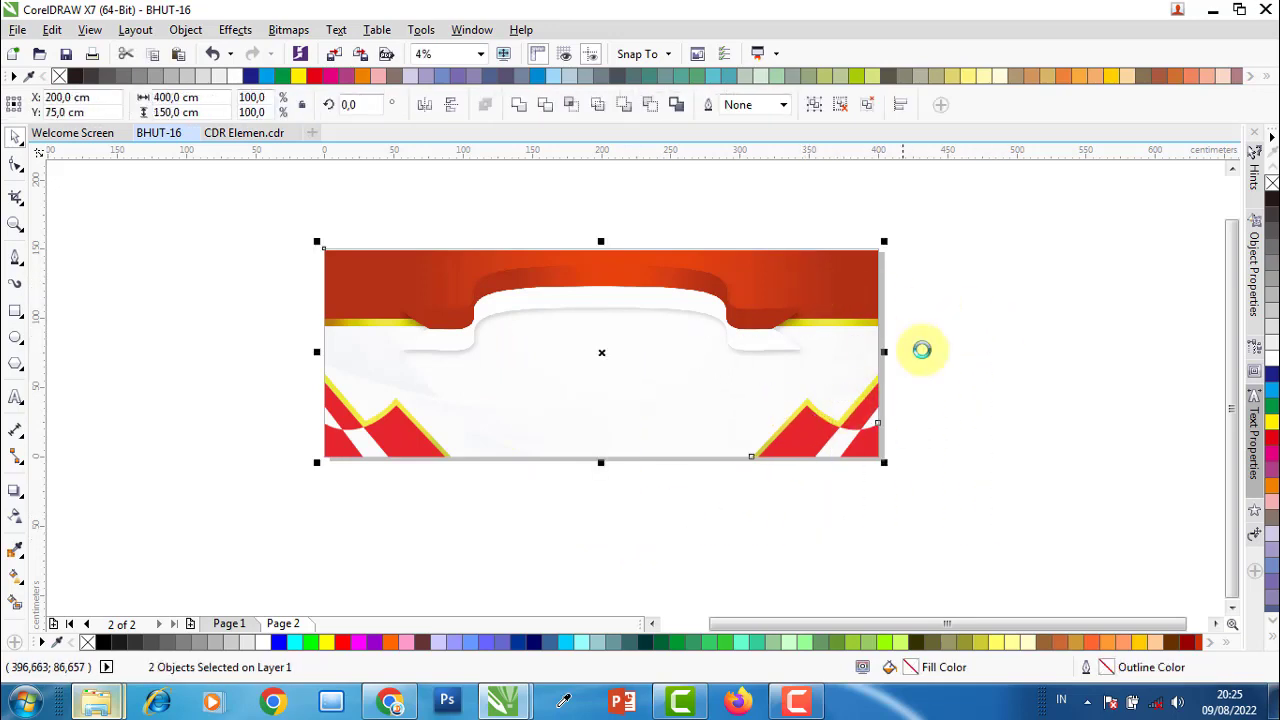
{"action": "left_click", "coordinate": [853, 264]}
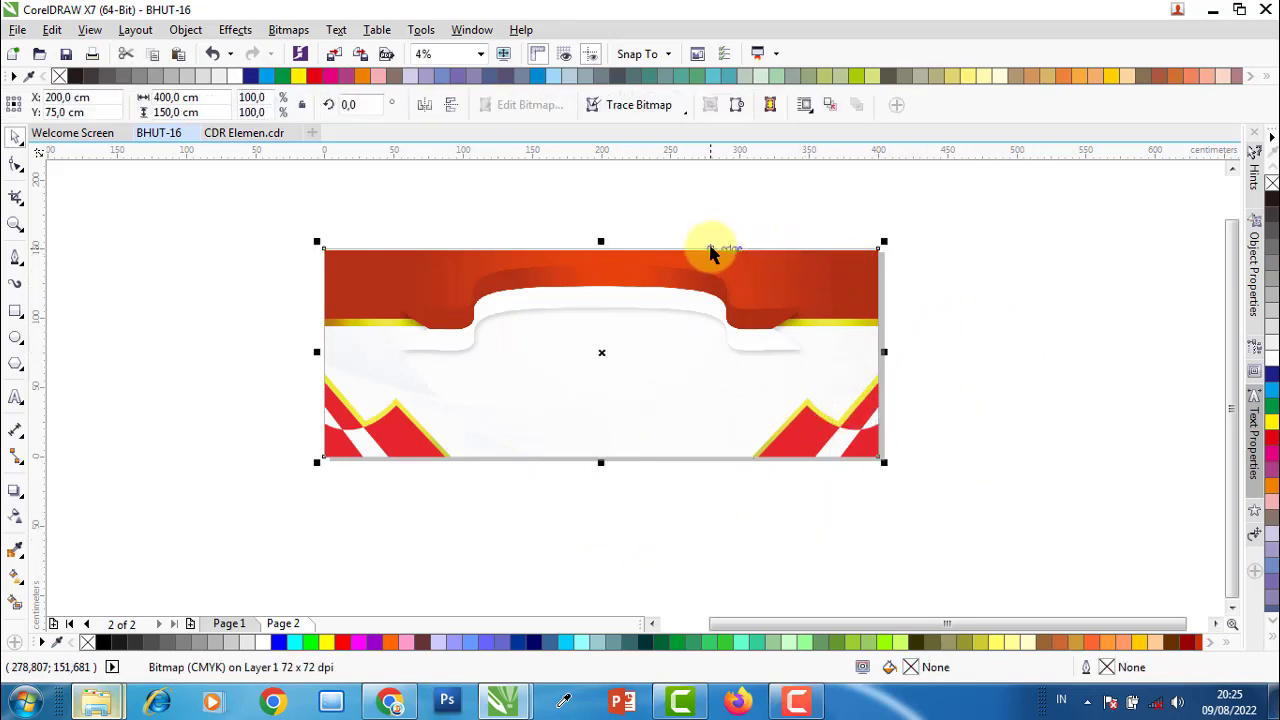
{"action": "left_click", "coordinate": [1017, 291]}
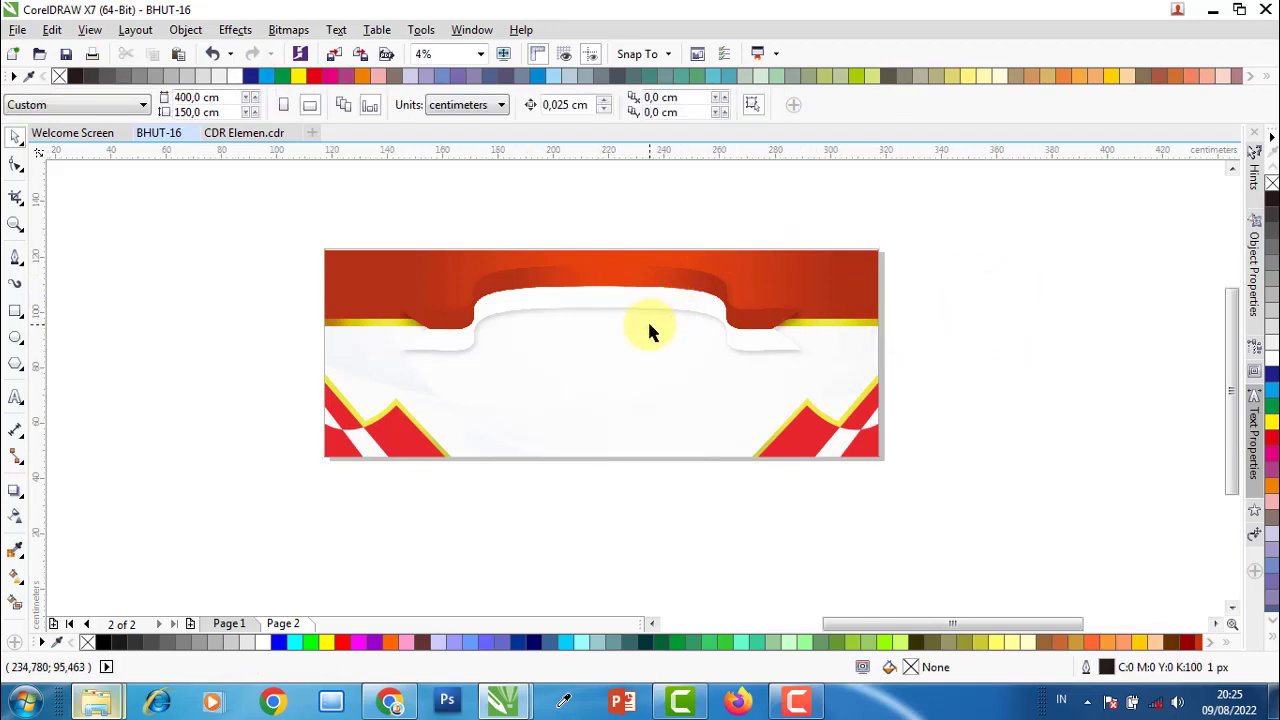
{"action": "scroll", "coordinate": [640, 320], "scroll_direction": "up", "scroll_amount": 2}
{"action": "scroll", "coordinate": [516, 348], "scroll_direction": "down", "scroll_amount": 2}
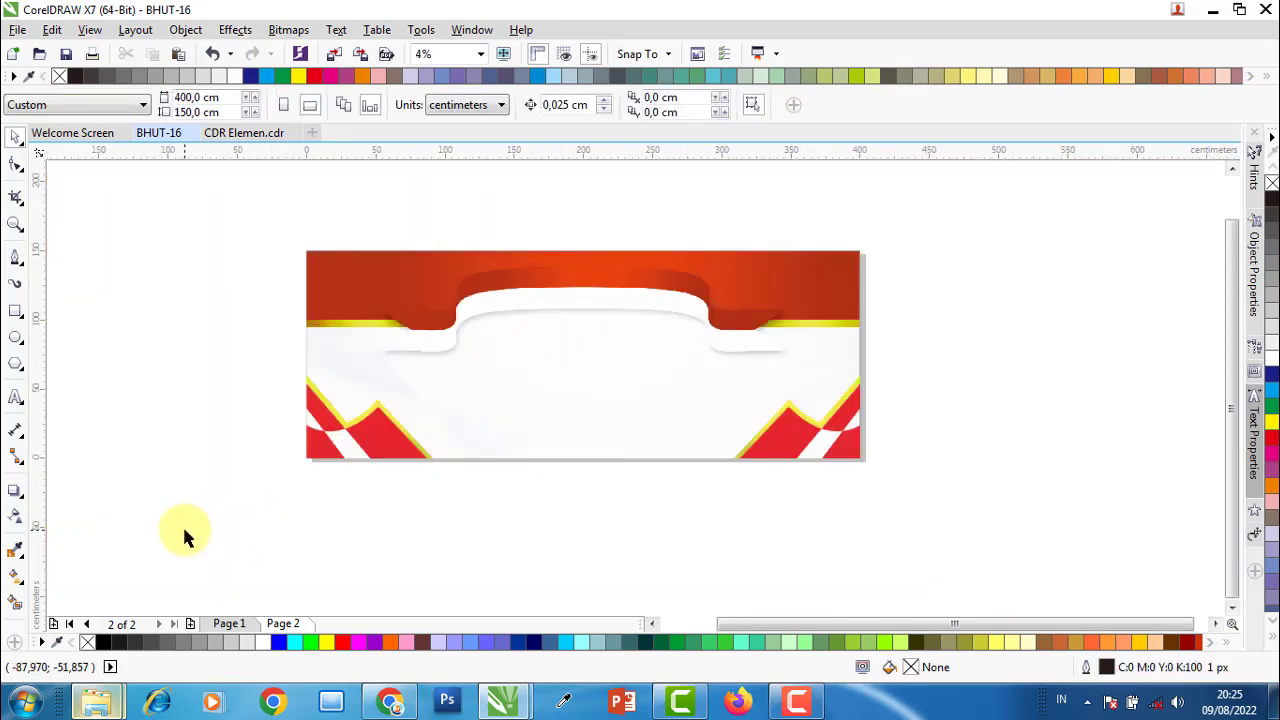
{"action": "left_click", "coordinate": [227, 627]}
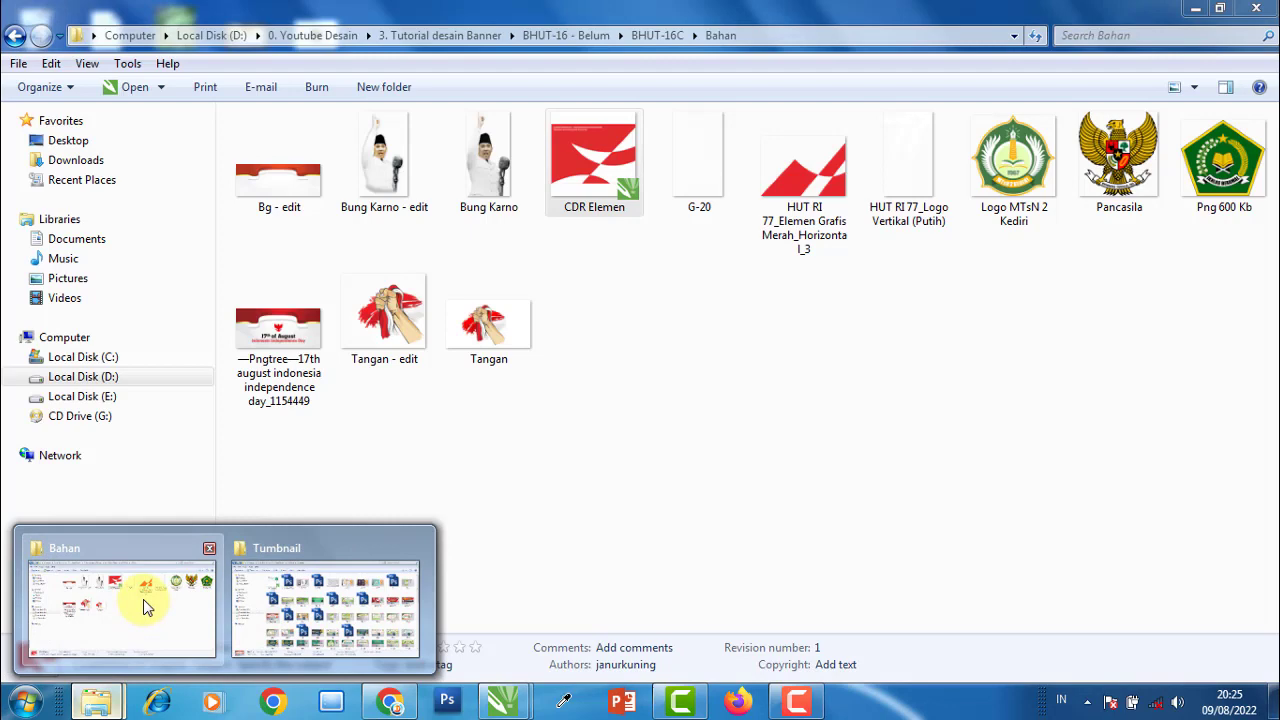
- Preview the Bung Karno image from the Bahan folder in Photo Viewer
{"action": "mouse_move", "coordinate": [97, 701]}
{"action": "left_click", "coordinate": [143, 600]}
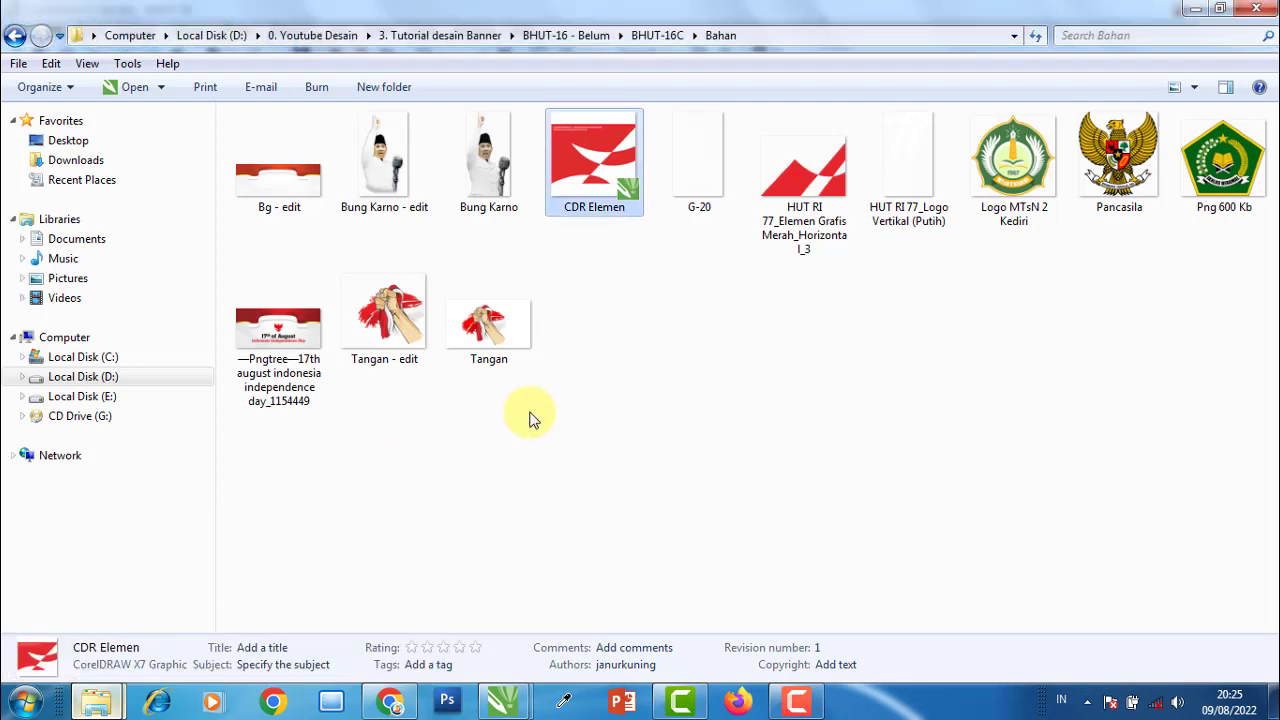
{"action": "double_click", "coordinate": [490, 163]}
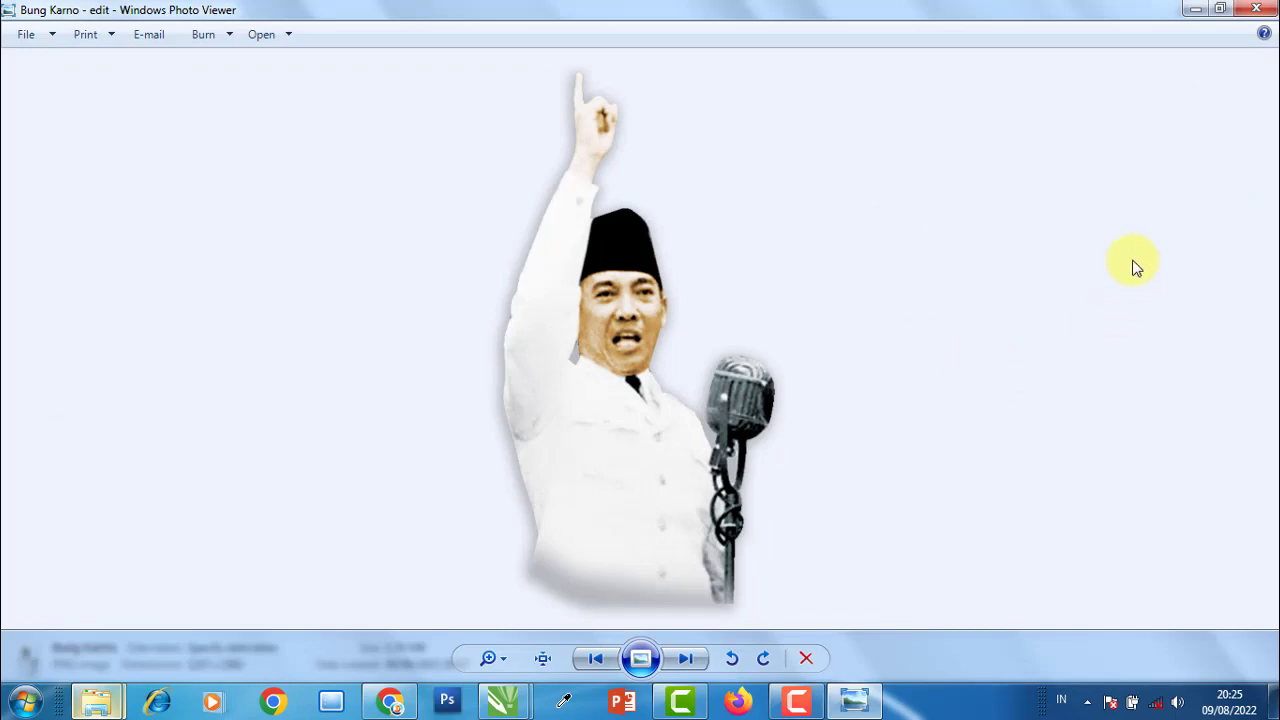
{"action": "left_click", "coordinate": [1256, 9]}
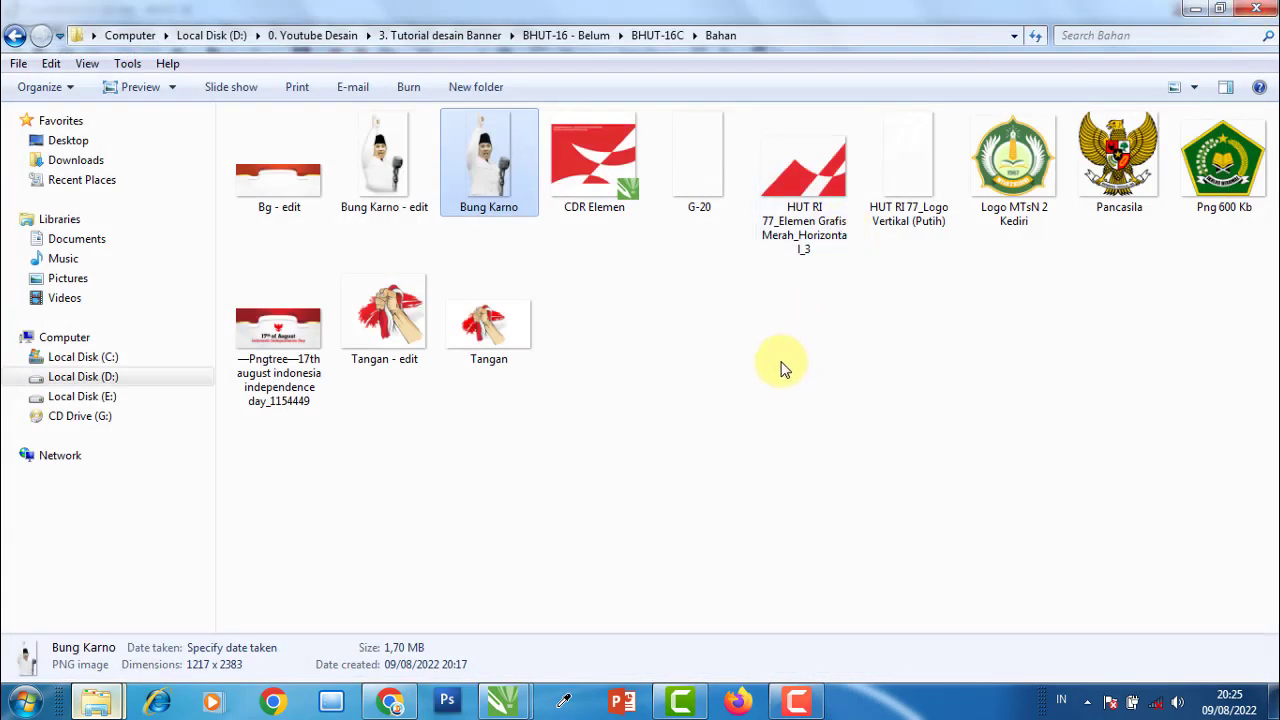
- Drag 'Bung Karno - edit' from the Bahan folder into the CorelDRAW banner document
{"action": "left_click", "coordinate": [398, 205]}
{"action": "left_click_drag", "start_coordinate": [355, 190], "coordinate": [522, 575]}
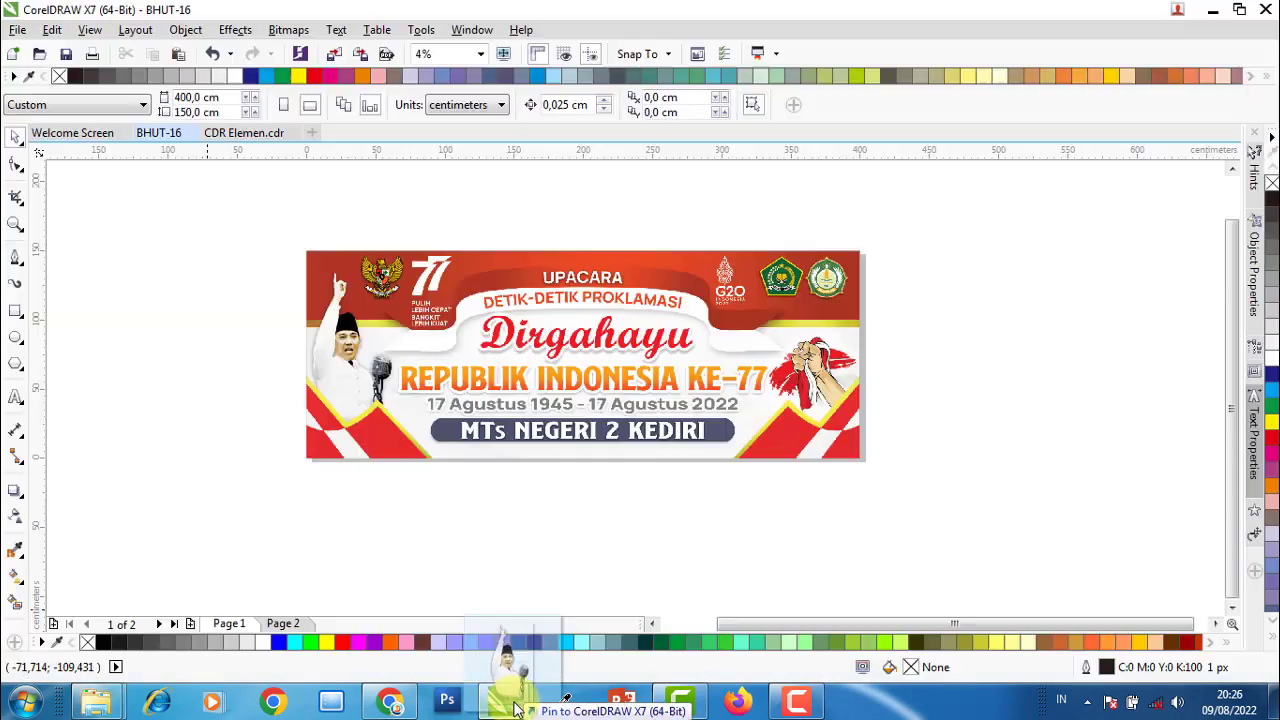
{"action": "mouse_move", "coordinate": [519, 608]}
{"action": "left_mouse_down"}
{"action": "mouse_move", "coordinate": [419, 530]}
{"action": "mouse_move", "coordinate": [425, 500]}
{"action": "left_mouse_up"}
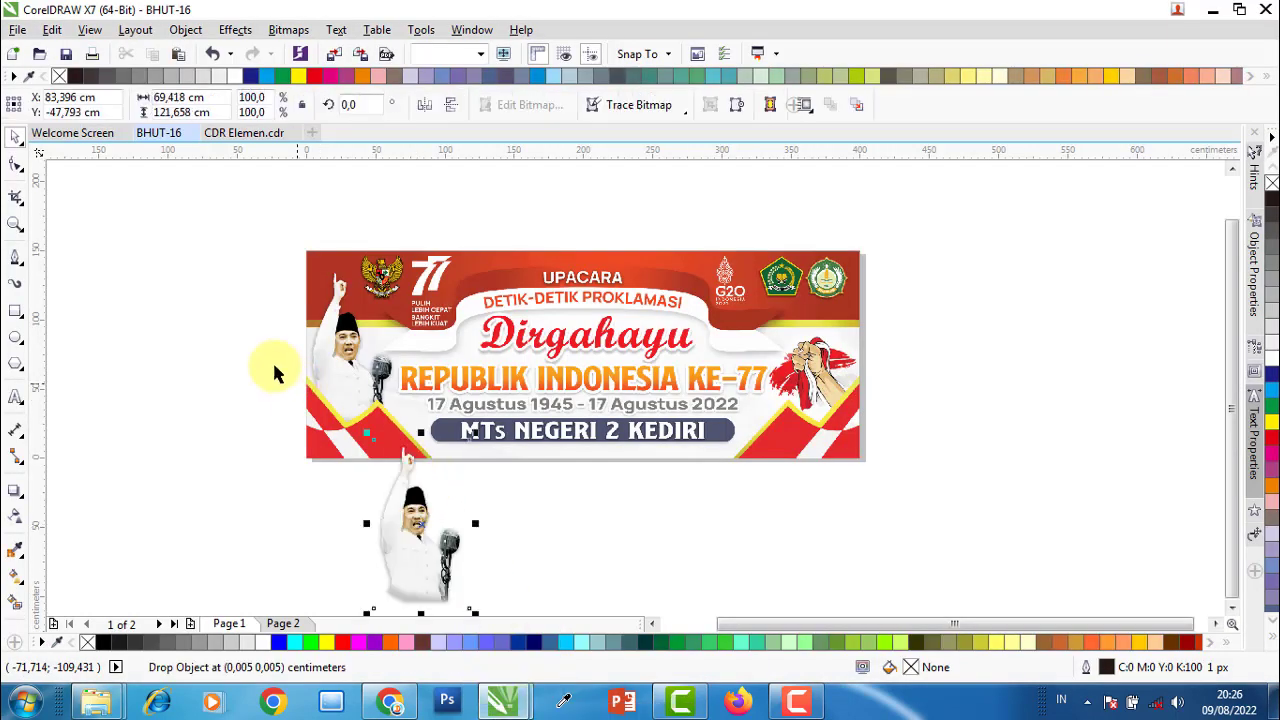
- Close the CDR Elemen document and answer its save prompt
{"action": "left_click", "coordinate": [255, 135]}
{"action": "left_click", "coordinate": [294, 134]}
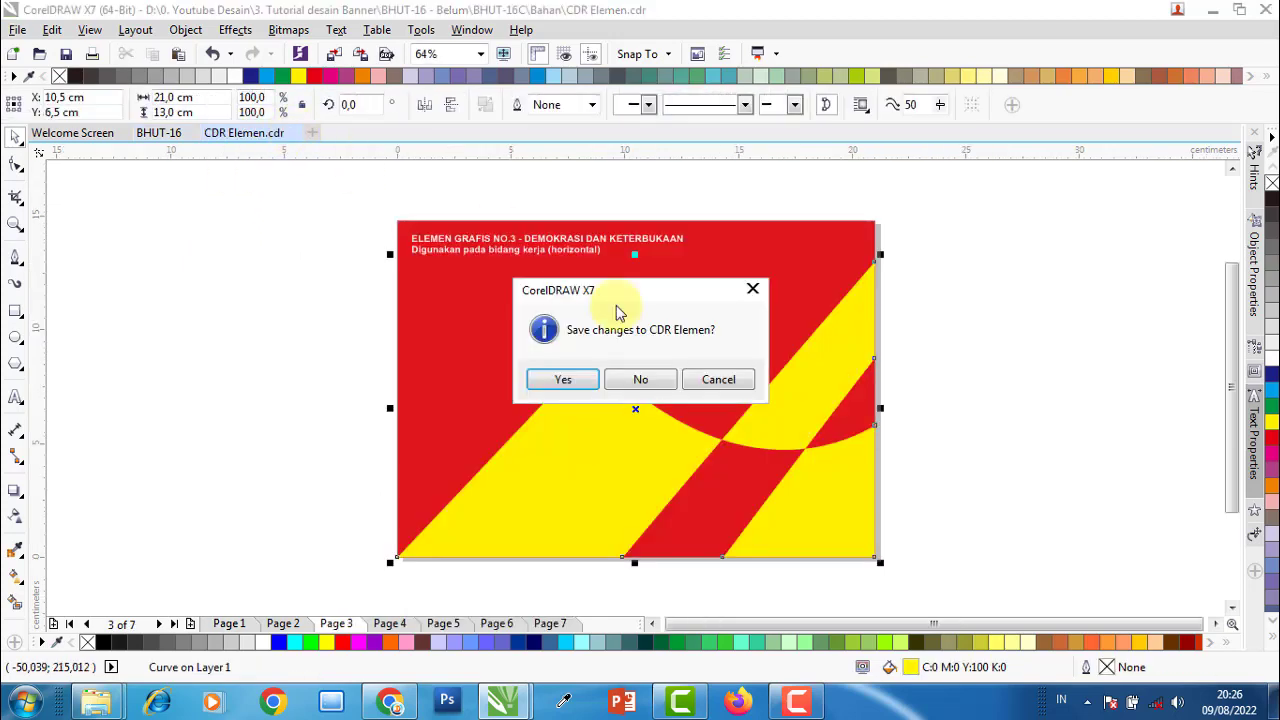
{"action": "left_click", "coordinate": [648, 391]}
- Move the Bung Karno cutout up over the reference figure on the banner's left
{"action": "key", "text": "F6"}
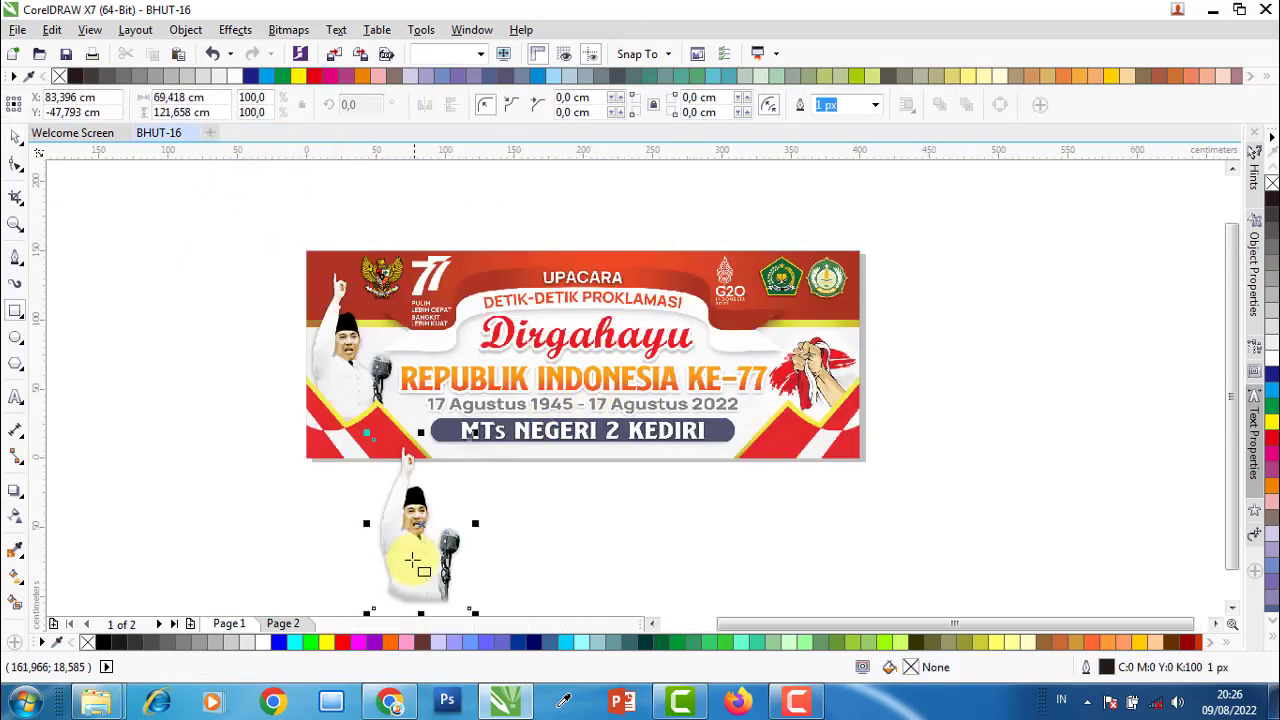
{"action": "left_click", "coordinate": [412, 565]}
{"action": "left_click", "coordinate": [20, 135]}
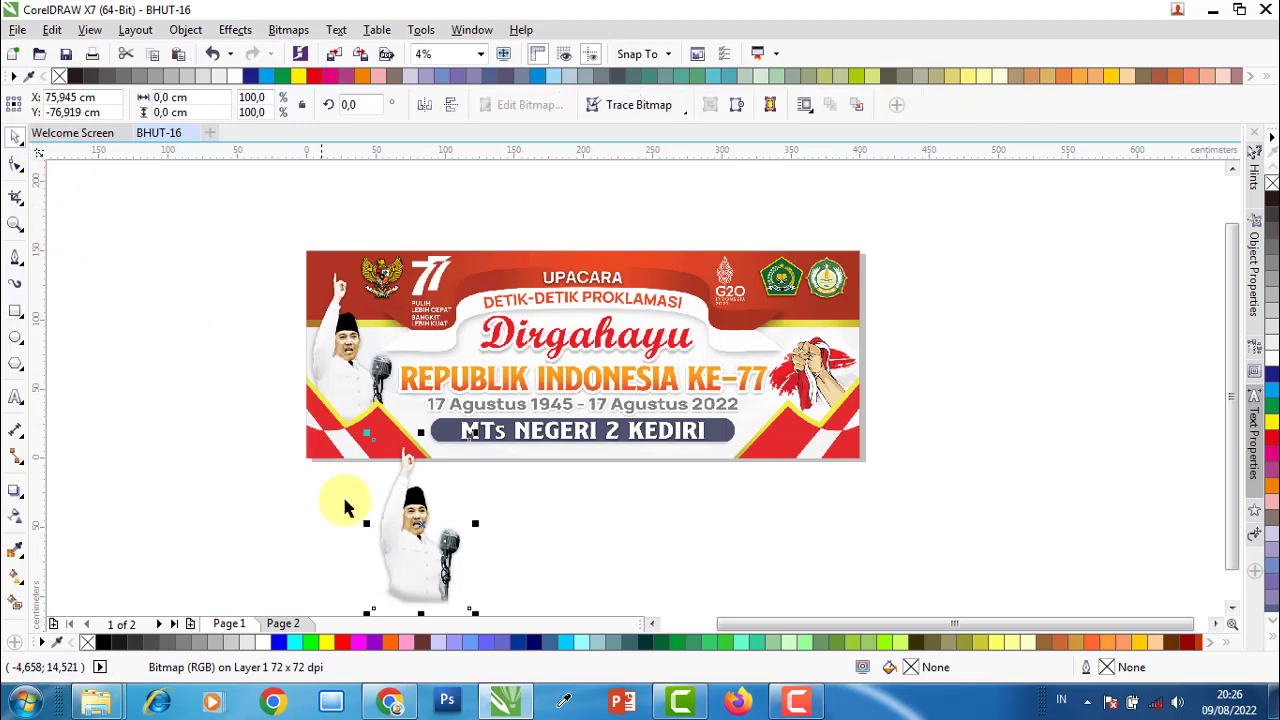
{"action": "left_click_drag", "start_coordinate": [420, 534], "coordinate": [353, 378]}
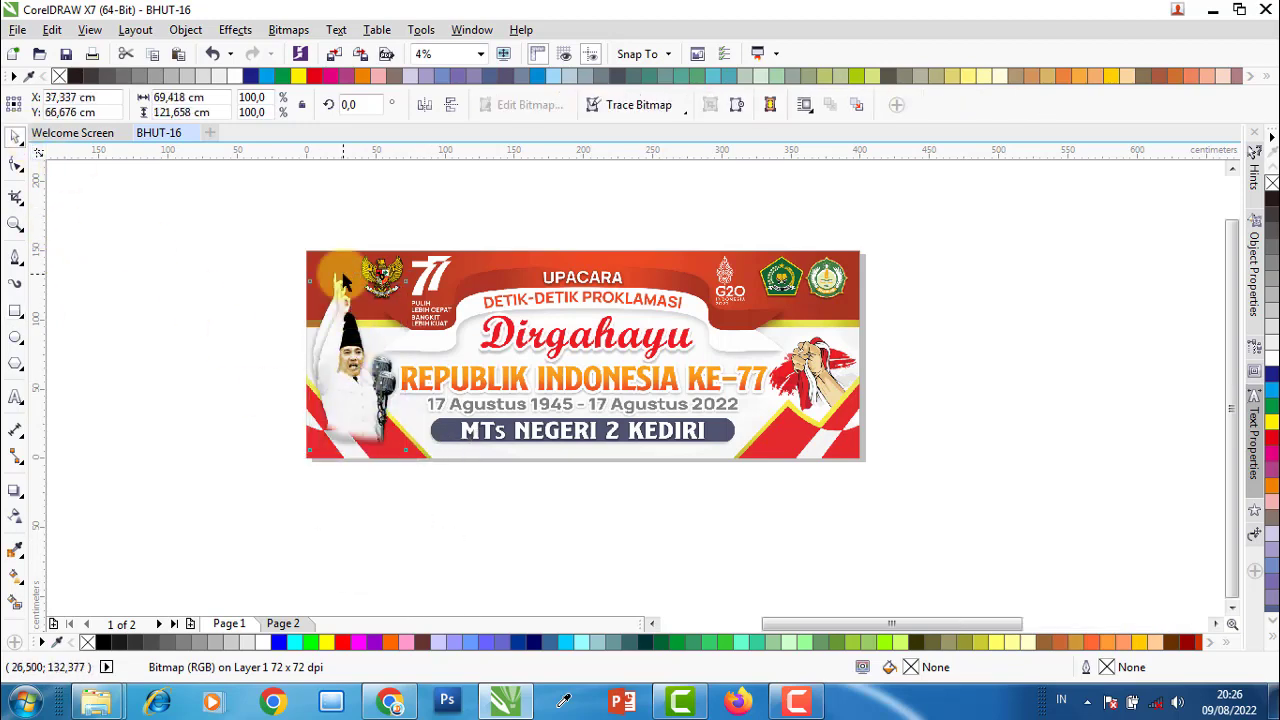
{"action": "scroll", "coordinate": [350, 380], "scroll_direction": "up", "scroll_amount": 2}
{"action": "scroll", "coordinate": [344, 390], "scroll_direction": "up", "scroll_amount": 1}
{"action": "left_click_drag", "start_coordinate": [344, 390], "coordinate": [323, 350]}
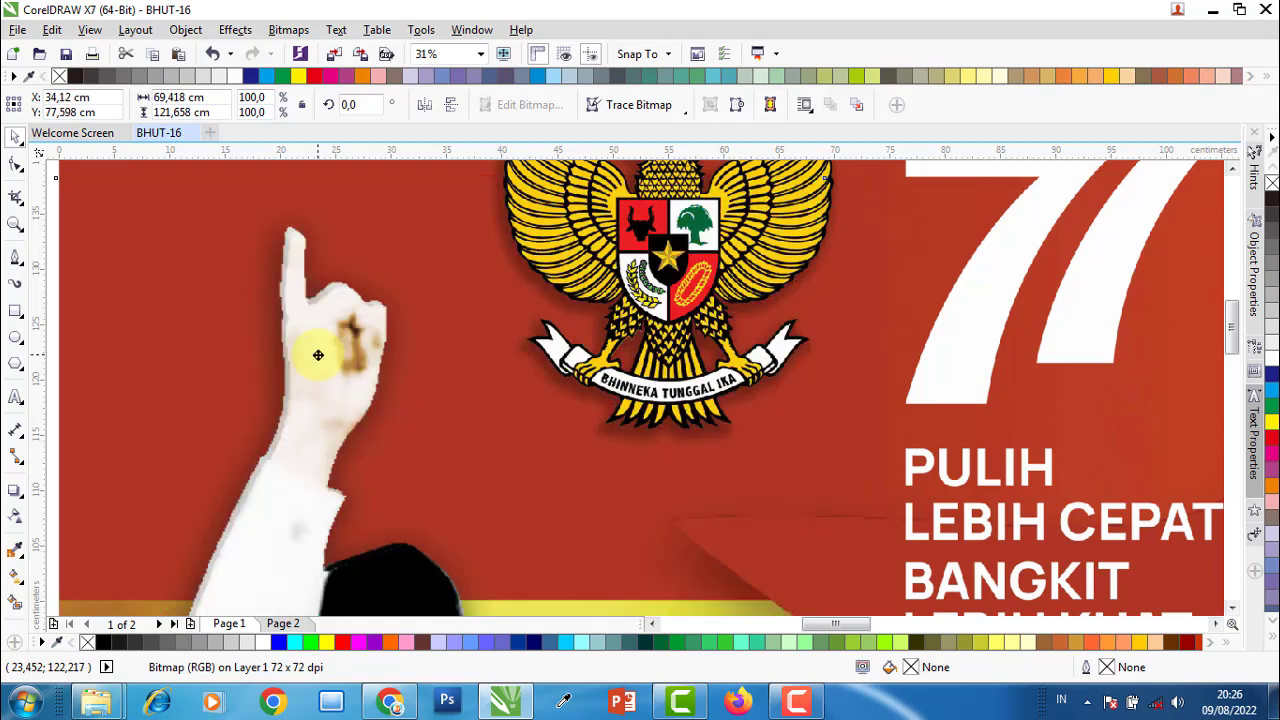
{"action": "scroll", "coordinate": [338, 362], "scroll_direction": "down", "scroll_amount": 3}
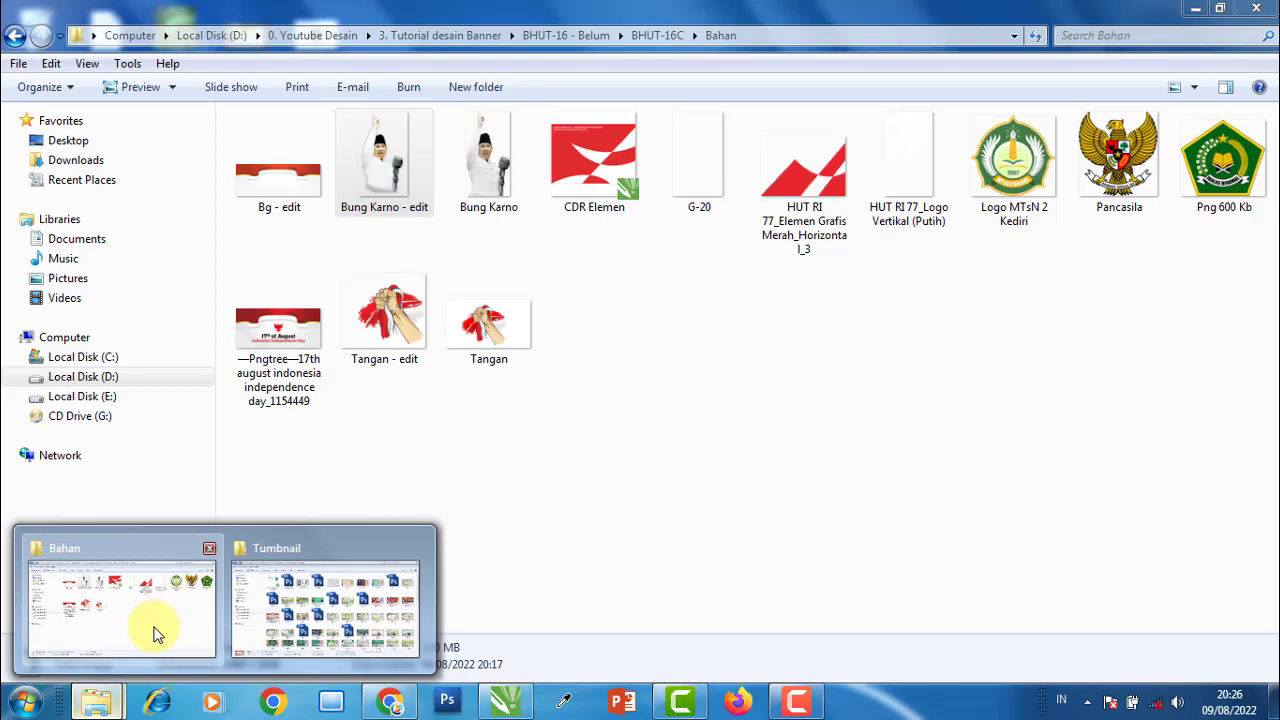
- Preview 'Tangan - edit' in Photo Viewer, then drag it into the CorelDRAW banner document
{"action": "left_click", "coordinate": [155, 632]}
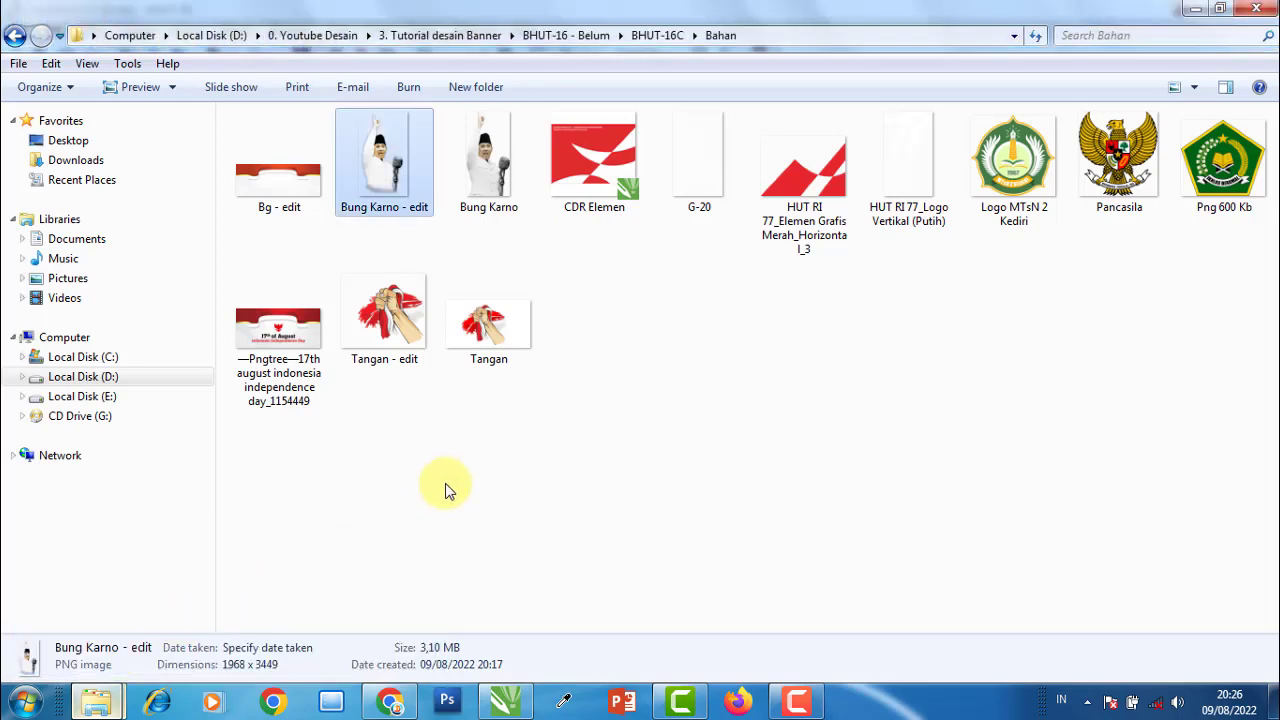
{"action": "double_click", "coordinate": [392, 335]}
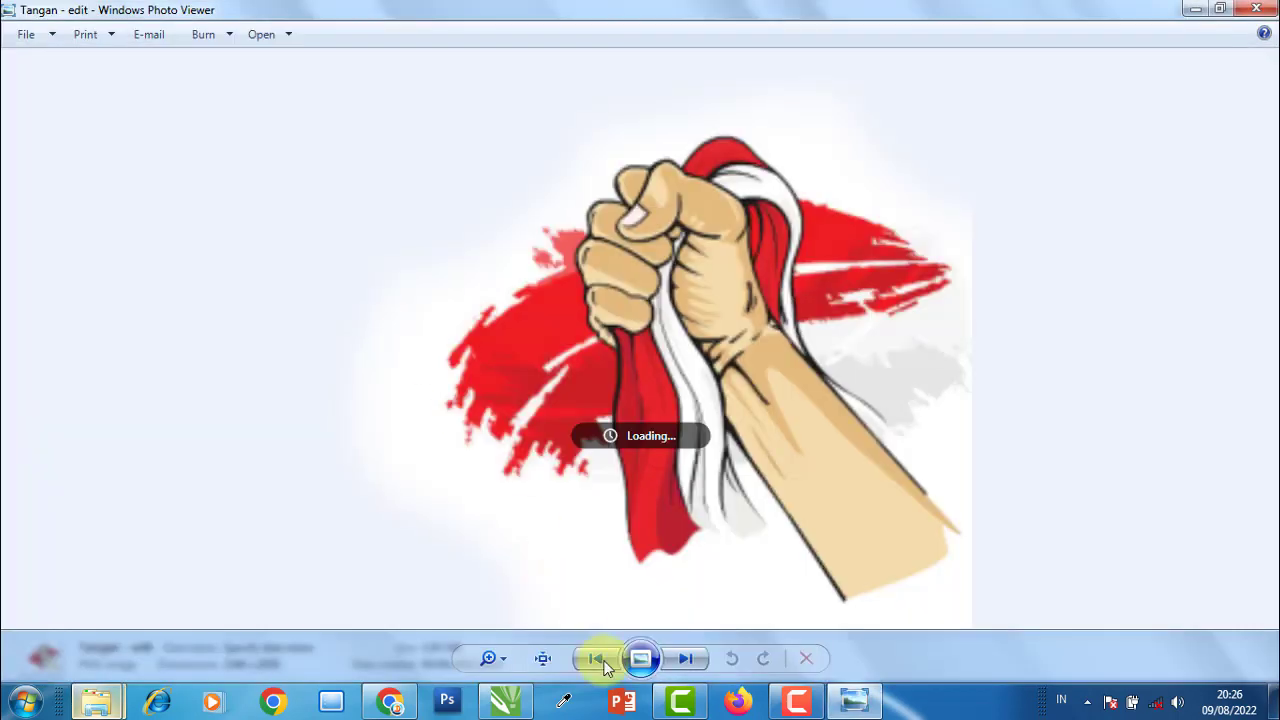
{"action": "left_click", "coordinate": [690, 661]}
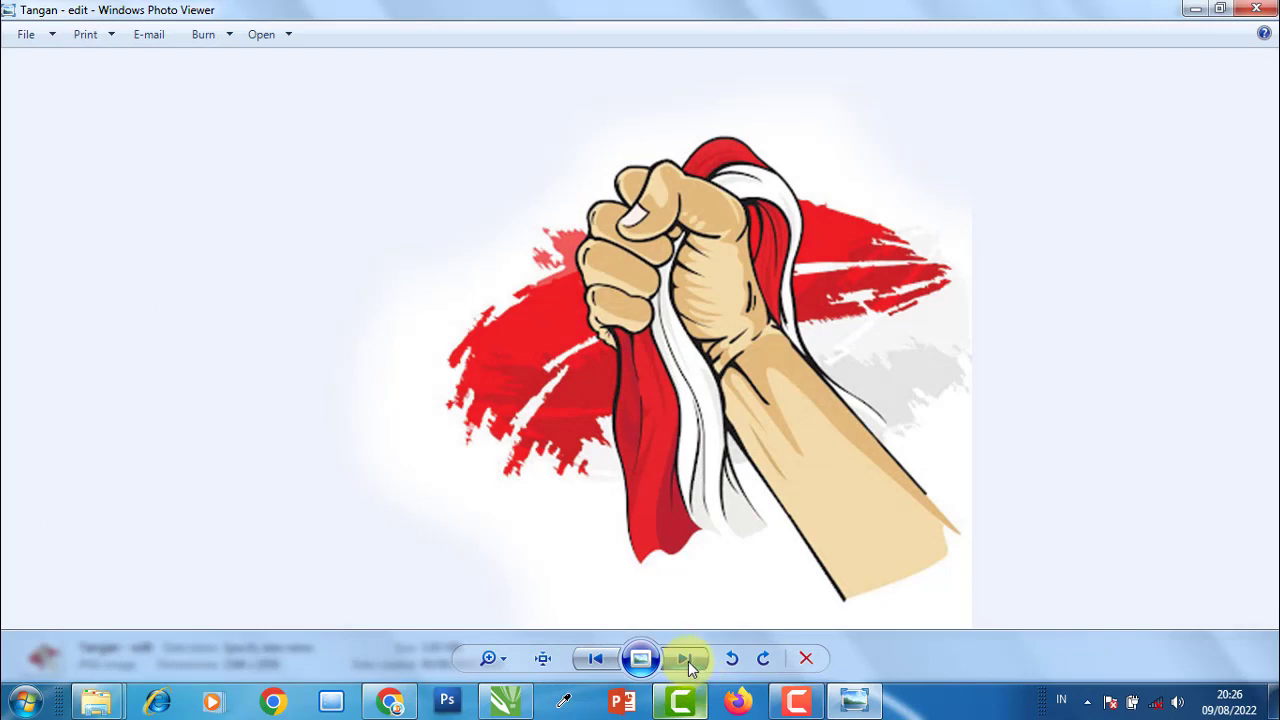
{"action": "left_click", "coordinate": [688, 662]}
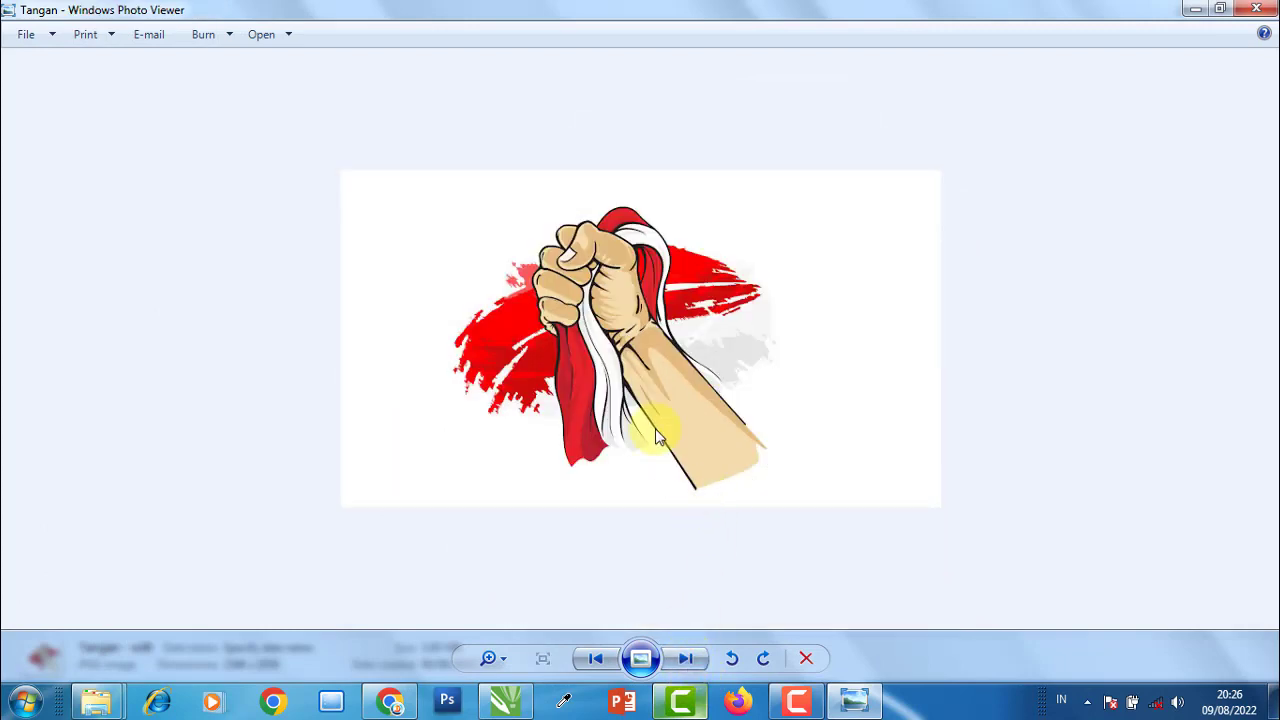
{"action": "left_click", "coordinate": [594, 660]}
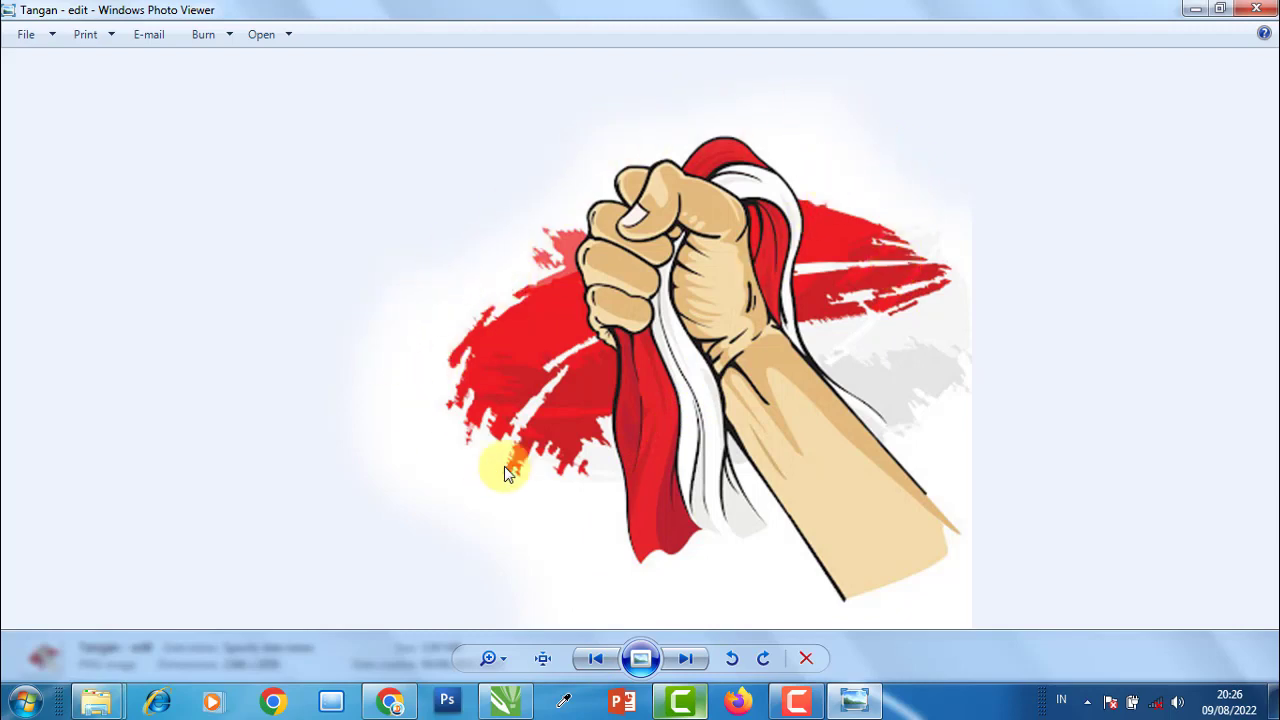
{"action": "key", "text": "alt+F4"}
{"action": "left_click_drag", "start_coordinate": [390, 320], "coordinate": [437, 498]}
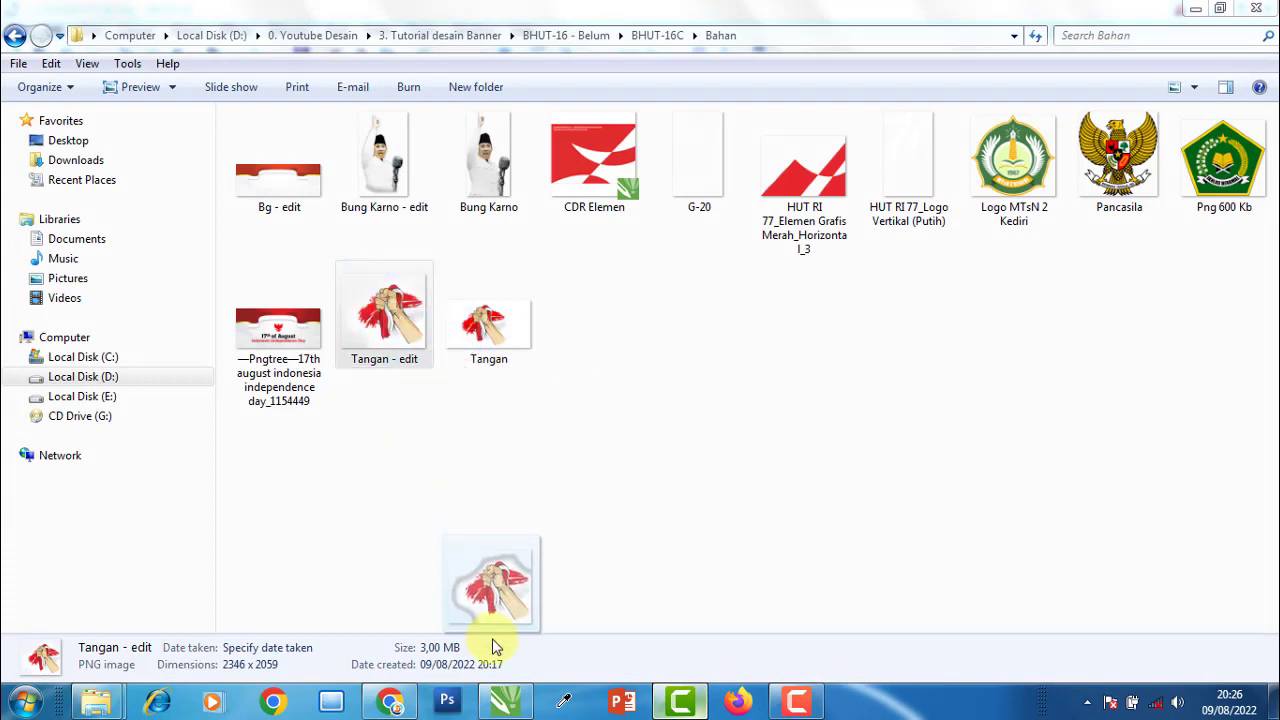
{"action": "mouse_move", "coordinate": [437, 498]}
{"action": "left_mouse_down"}
{"action": "mouse_move", "coordinate": [826, 520]}
{"action": "mouse_move", "coordinate": [977, 464]}
{"action": "mouse_move", "coordinate": [860, 425]}
{"action": "mouse_move", "coordinate": [722, 440]}
{"action": "left_mouse_up"}
- Select the Tangan hand cutout and nudge it up over the reference fist on the right
{"action": "scroll", "coordinate": [871, 452], "scroll_direction": "up", "scroll_amount": 2}
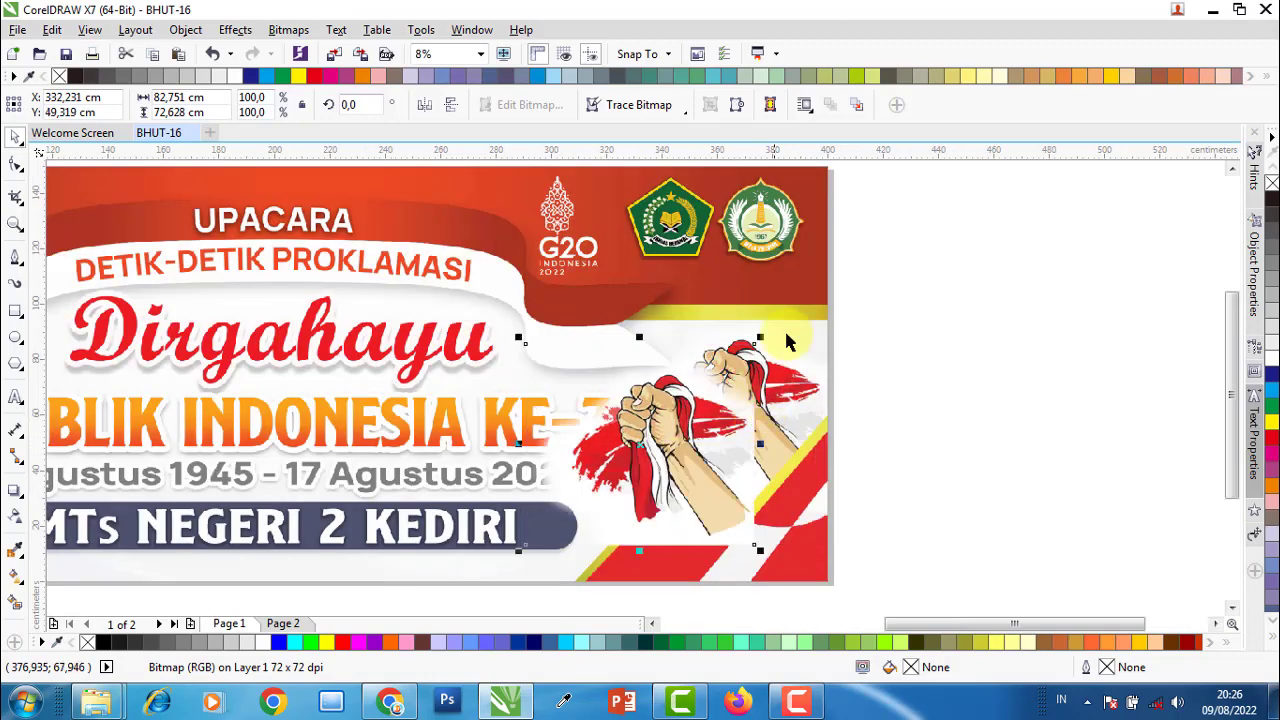
{"action": "left_click", "coordinate": [790, 247]}
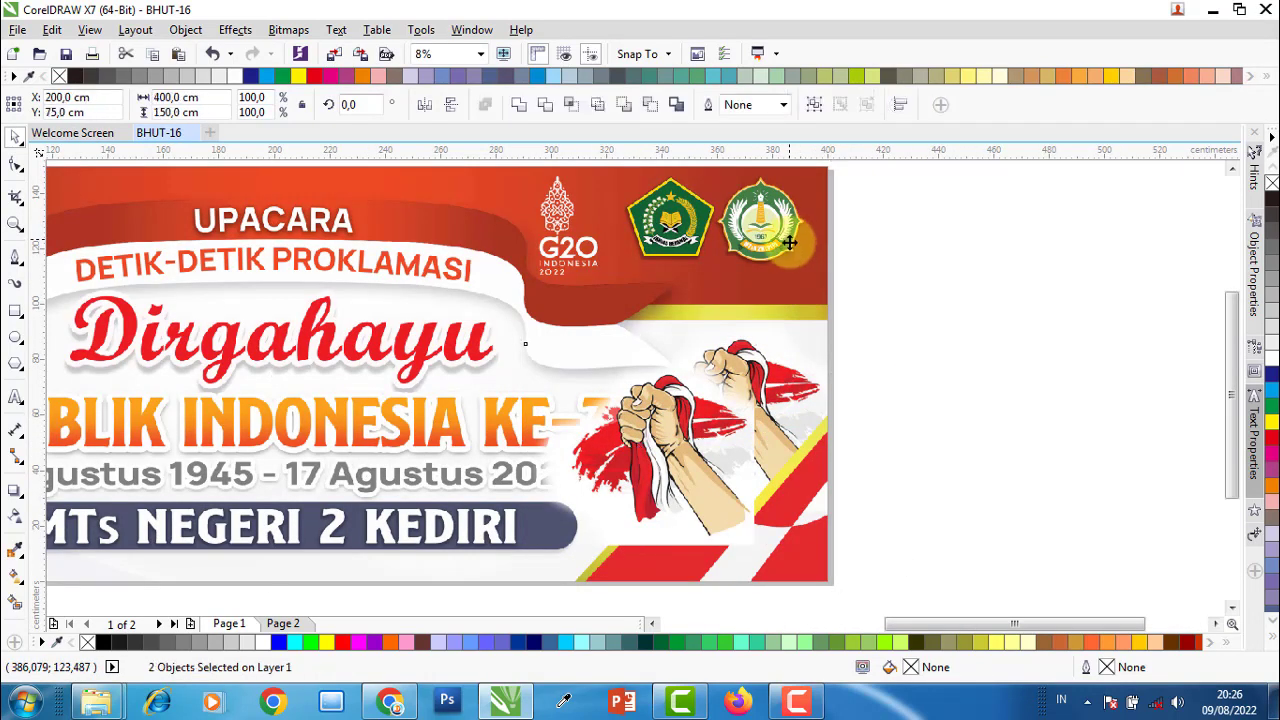
{"action": "left_click", "coordinate": [1013, 344]}
{"action": "left_click", "coordinate": [778, 440]}
{"action": "scroll", "coordinate": [736, 385], "scroll_direction": "up", "scroll_amount": 4}
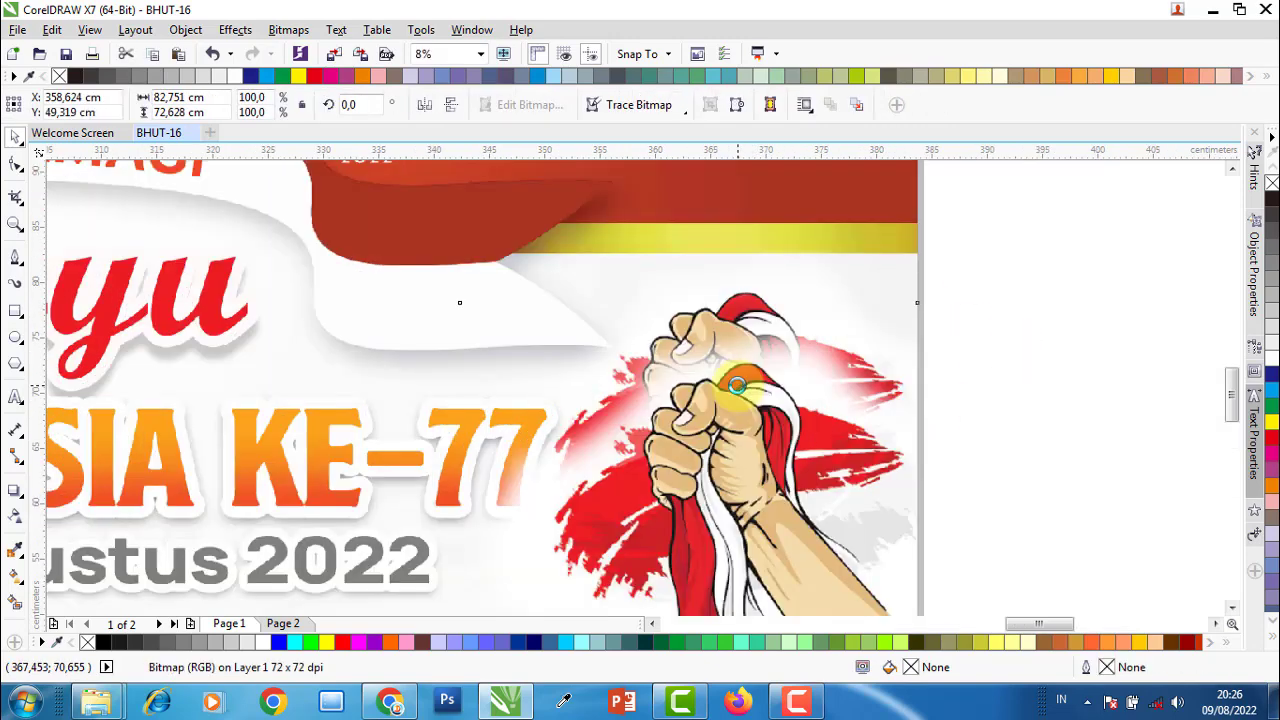
{"action": "scroll", "coordinate": [736, 385], "scroll_direction": "up", "scroll_amount": 2}
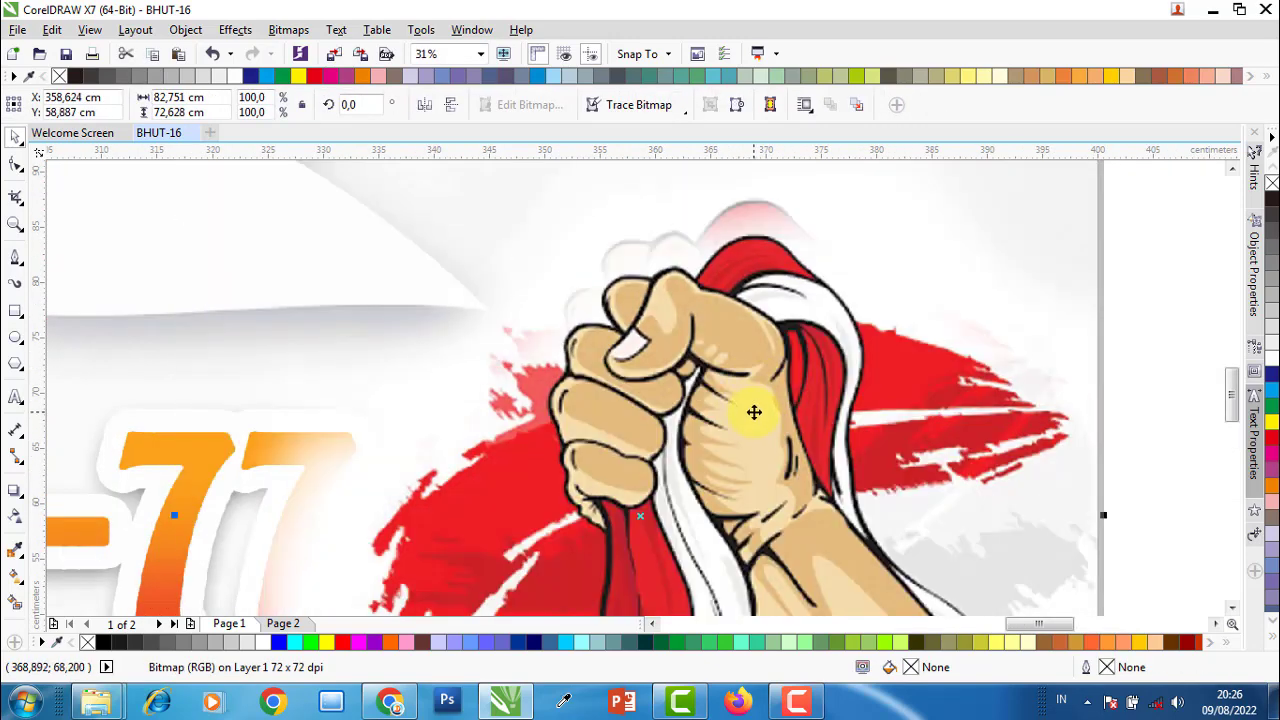
{"action": "left_click_drag", "start_coordinate": [754, 412], "coordinate": [747, 391]}
{"action": "scroll", "coordinate": [685, 296], "scroll_direction": "down", "scroll_amount": 3}
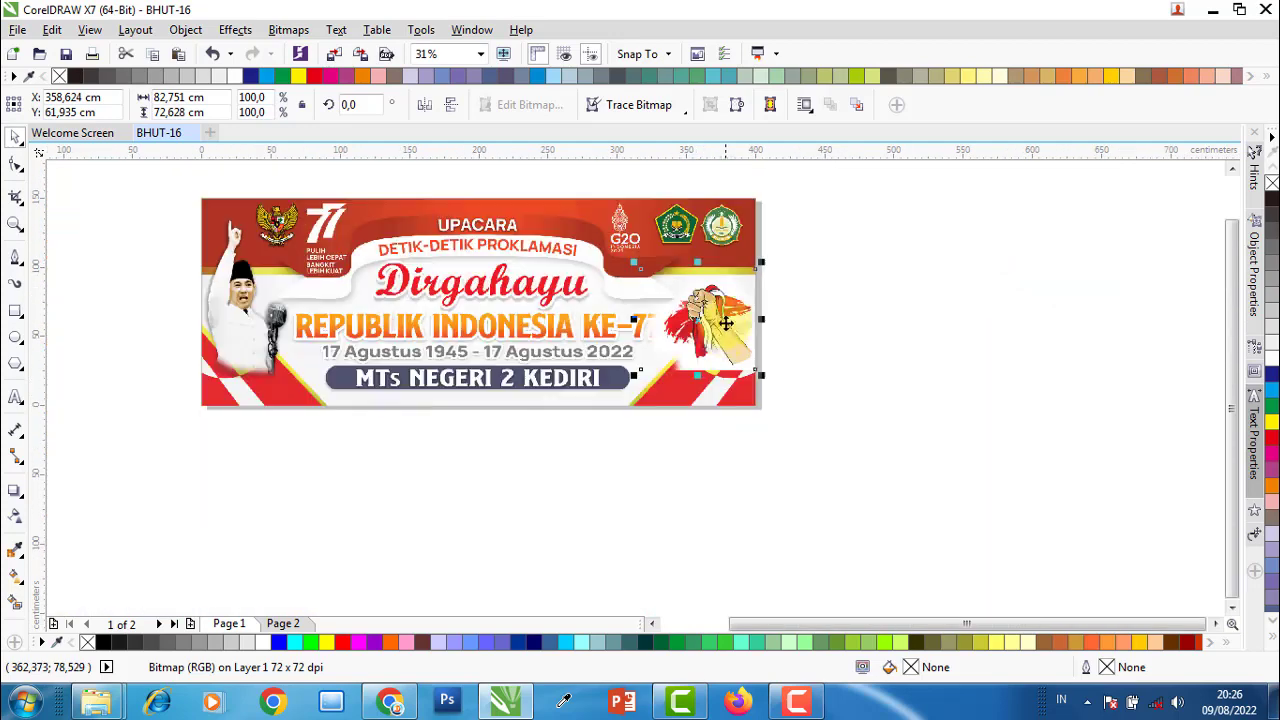
- Group the portrait and raised-fist images and copy the group
{"action": "left_click", "coordinate": [257, 320], "text": "shift"}
{"action": "right_click", "coordinate": [250, 316]}
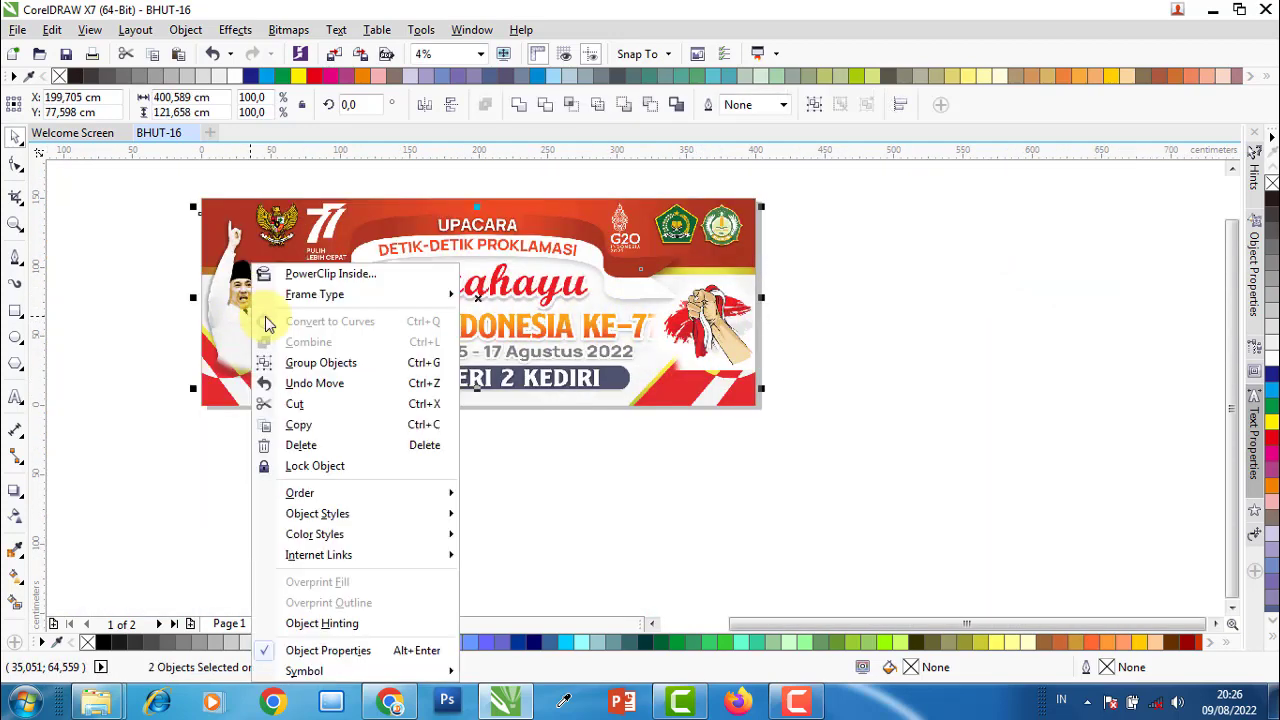
{"action": "left_click", "coordinate": [293, 364]}
{"action": "right_click", "coordinate": [240, 345]}
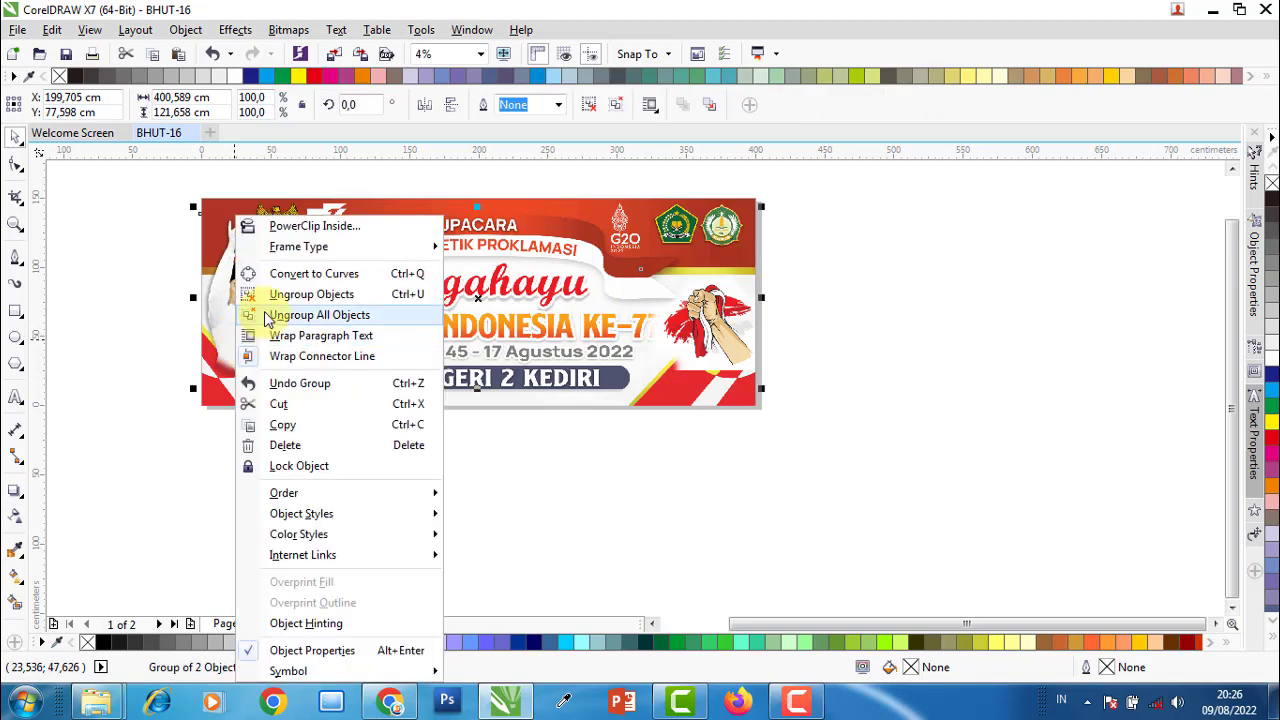
{"action": "left_click", "coordinate": [283, 424]}
- Paste the grouped images onto Page 2 and try sending them behind another object
{"action": "left_click", "coordinate": [283, 623]}
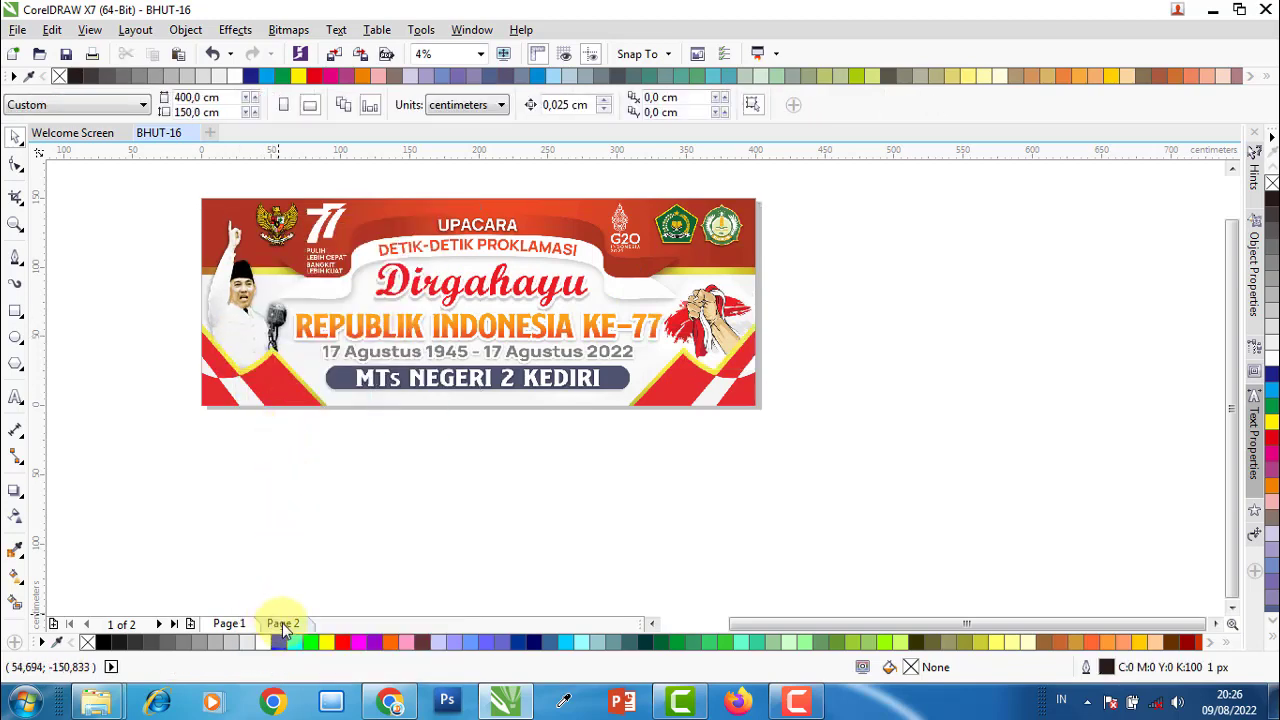
{"action": "right_click", "coordinate": [897, 326]}
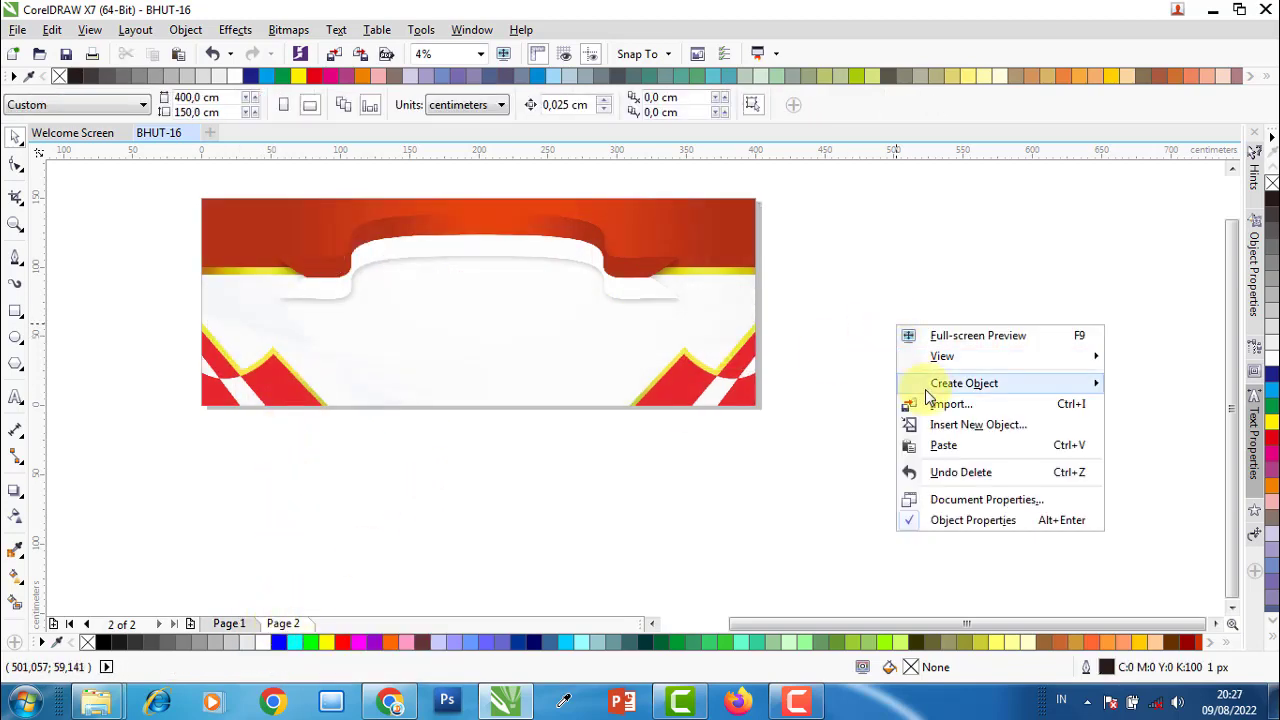
{"action": "left_click", "coordinate": [943, 445]}
{"action": "right_click", "coordinate": [710, 314]}
{"action": "mouse_move", "coordinate": [760, 493]}
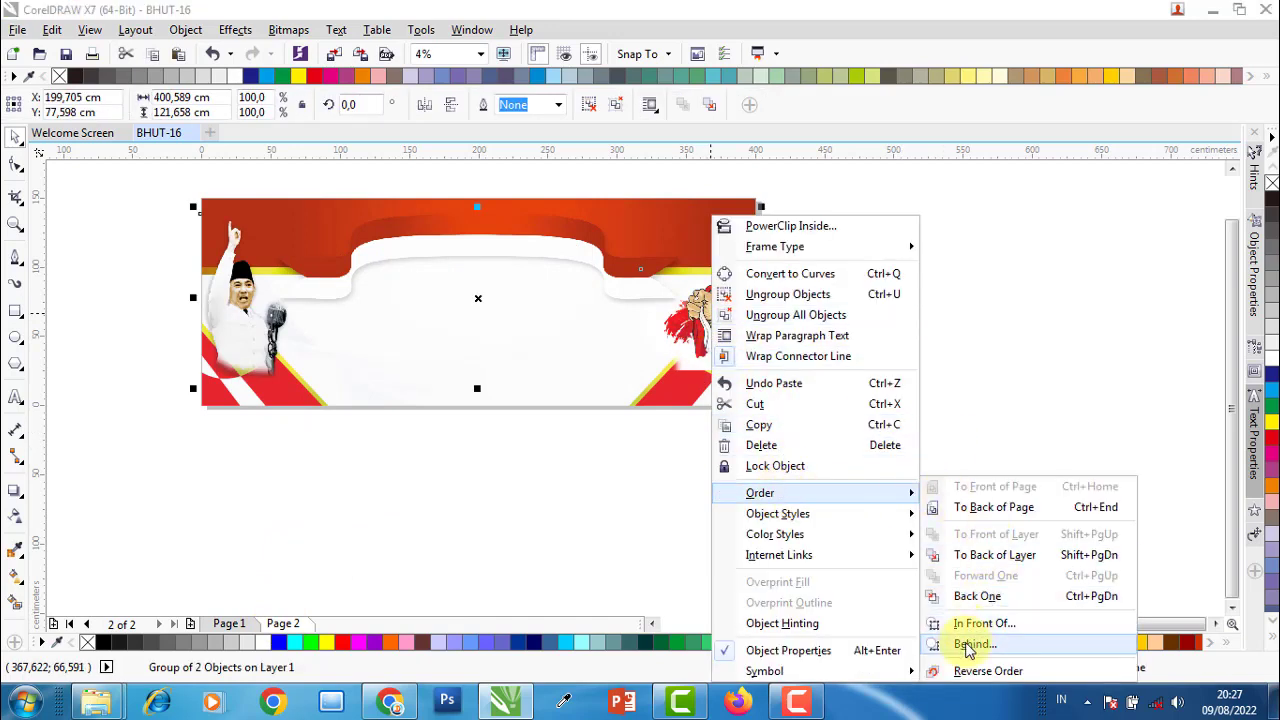
{"action": "left_click", "coordinate": [975, 644]}
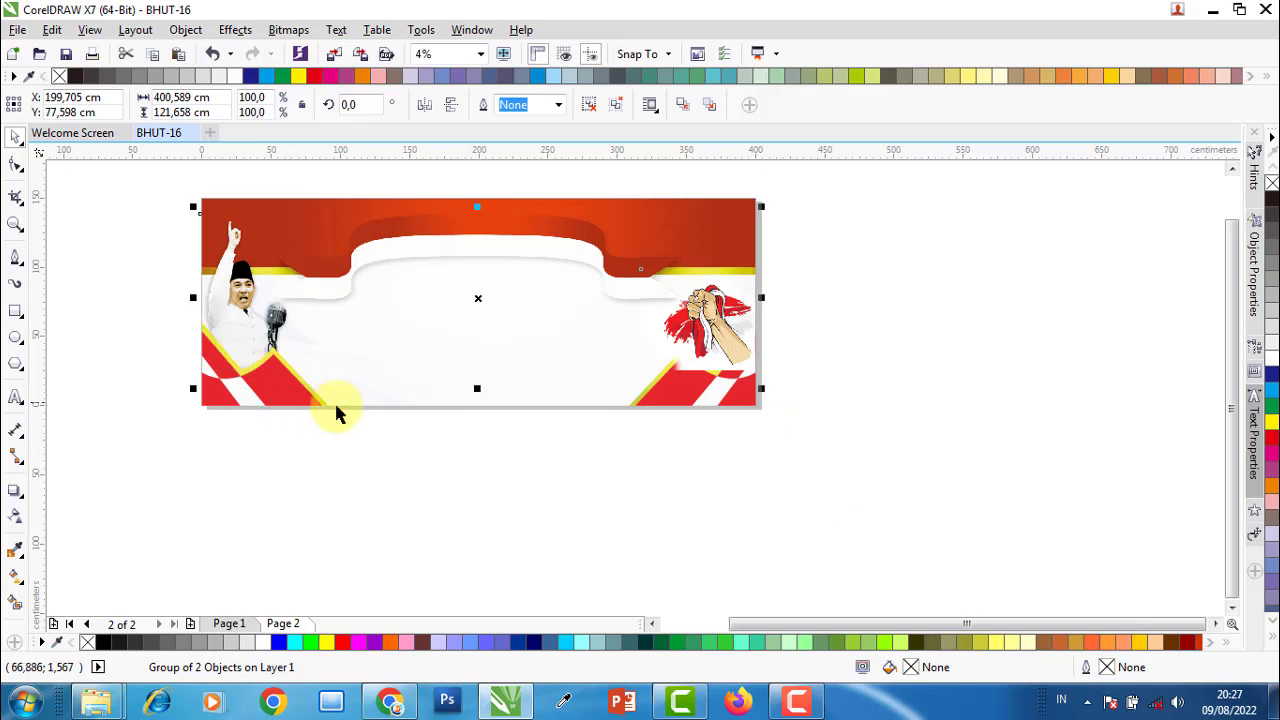
{"action": "right_click", "coordinate": [728, 342]}
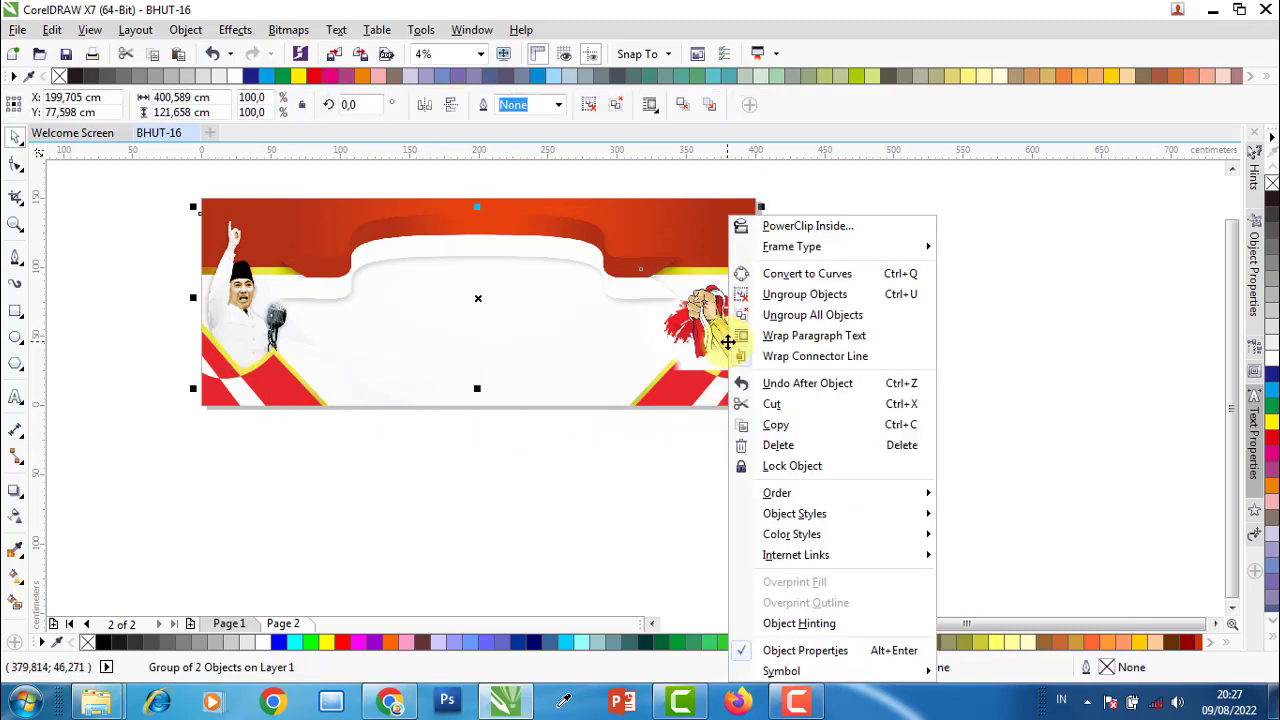
{"action": "mouse_move", "coordinate": [777, 493]}
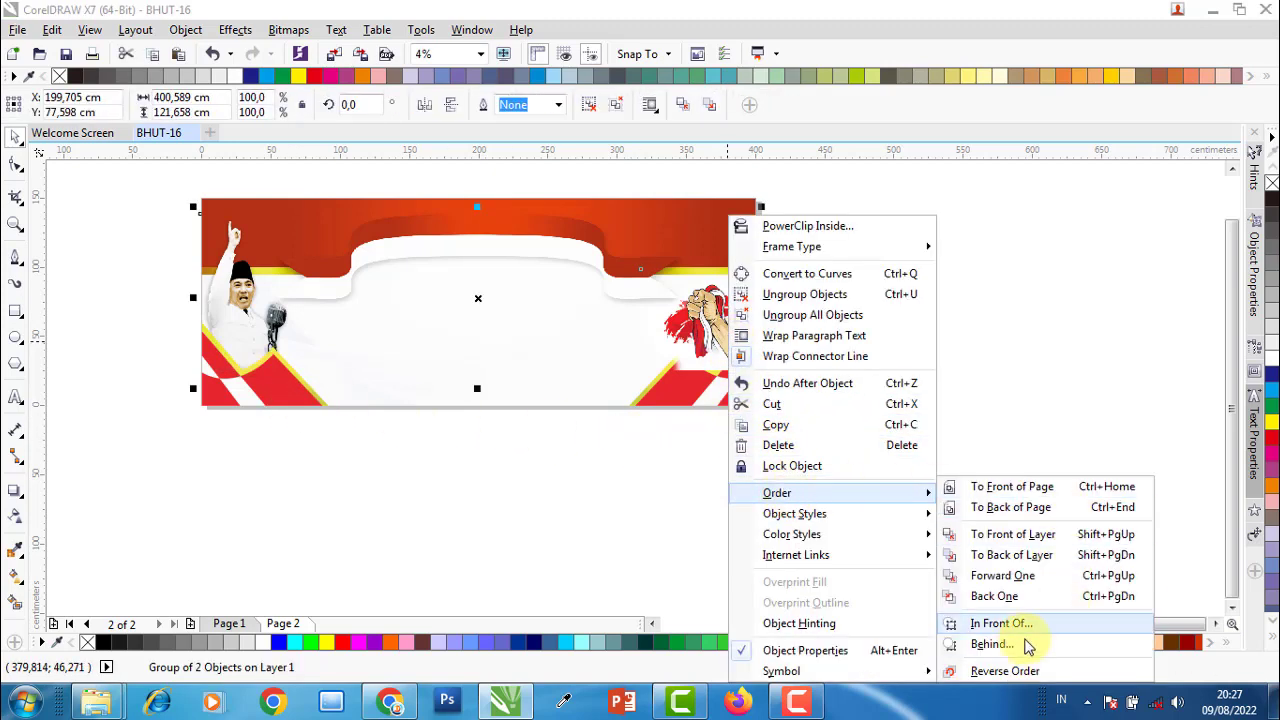
{"action": "left_click", "coordinate": [1025, 643]}
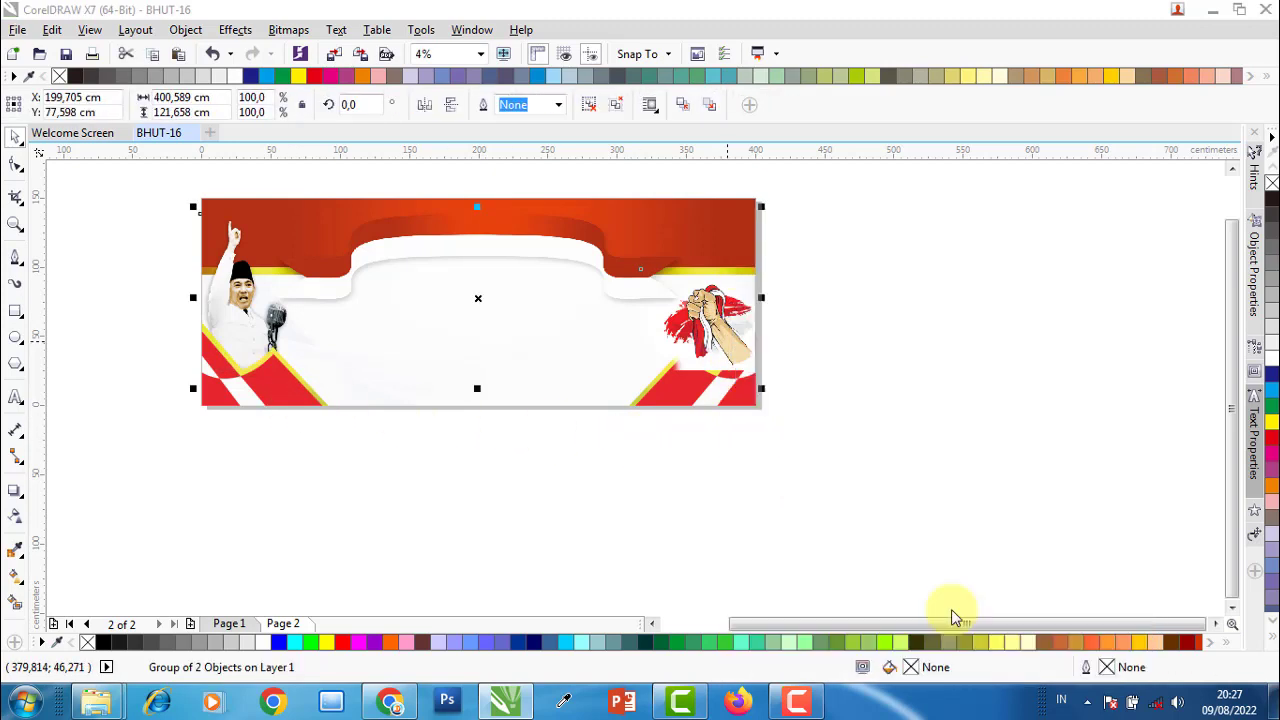
- Deselect, zoom to fit the whole page, and return to Page 1
{"action": "left_click", "coordinate": [781, 461]}
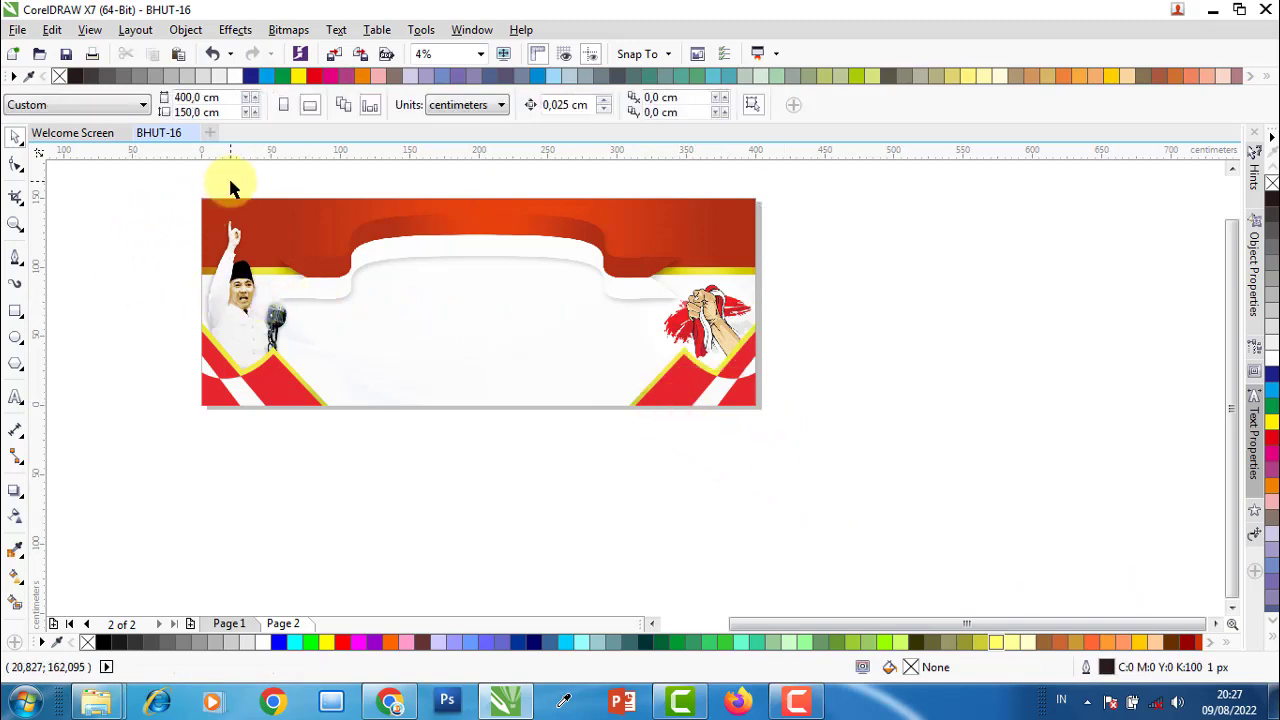
{"action": "scroll", "coordinate": [356, 200], "scroll_direction": "up", "scroll_amount": 1}
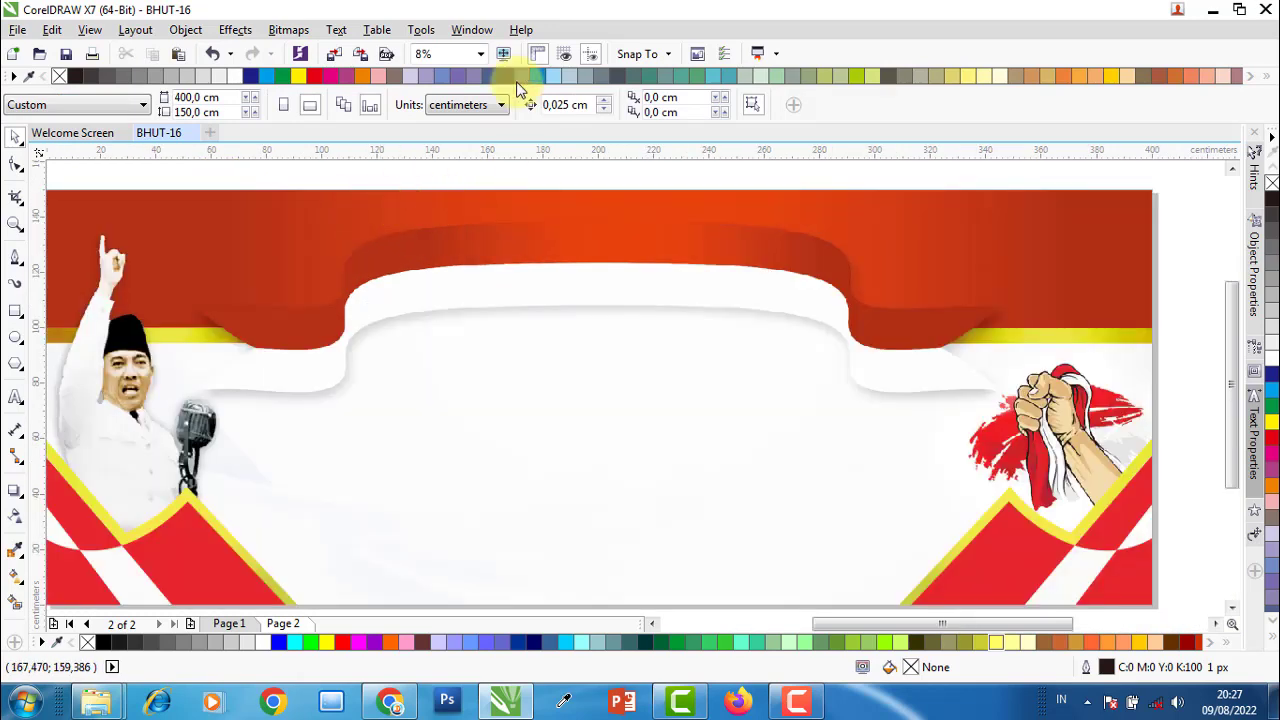
{"action": "left_click", "coordinate": [481, 55]}
{"action": "left_click", "coordinate": [458, 89]}
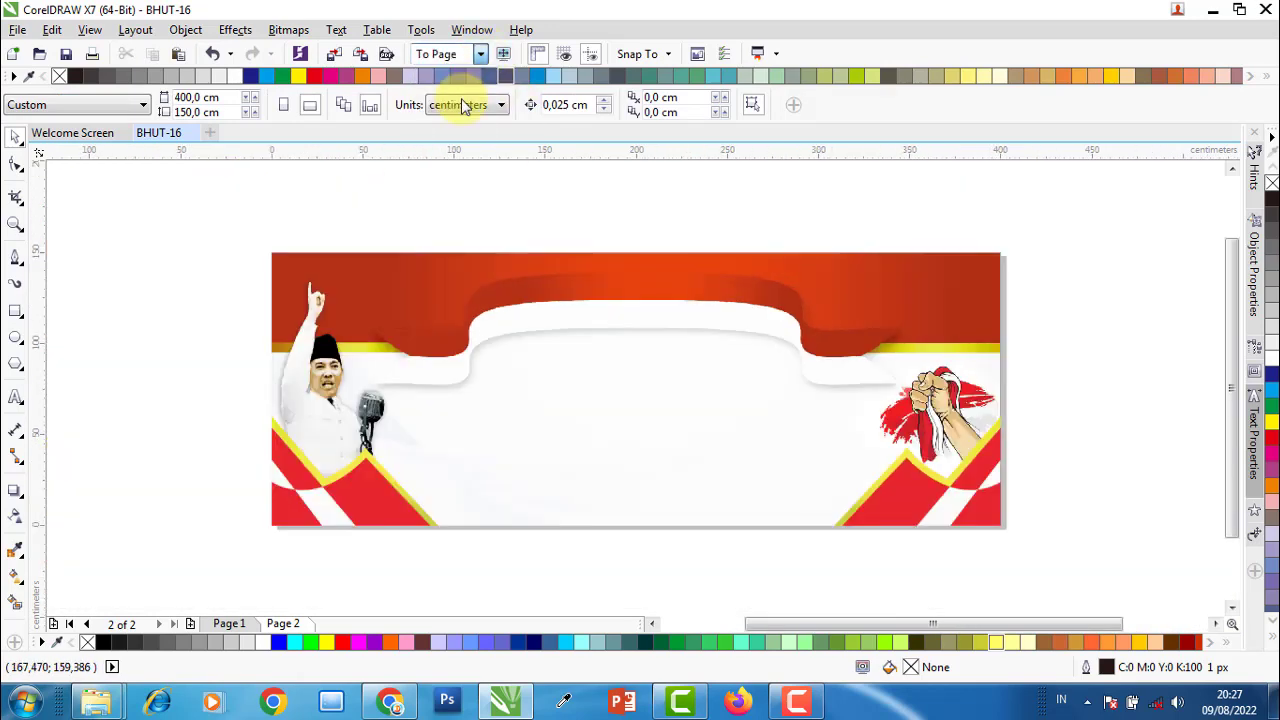
{"action": "left_click", "coordinate": [228, 624]}
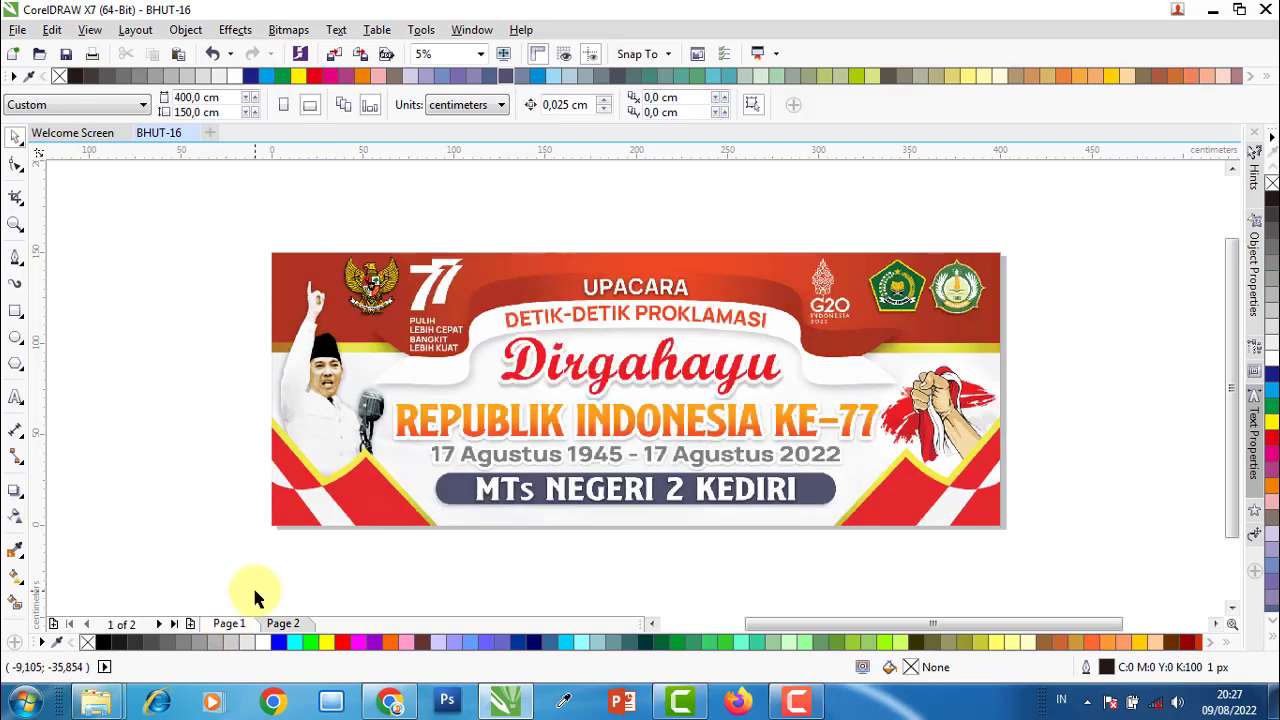
{"action": "left_click_drag", "start_coordinate": [607, 293], "coordinate": [785, 232]}
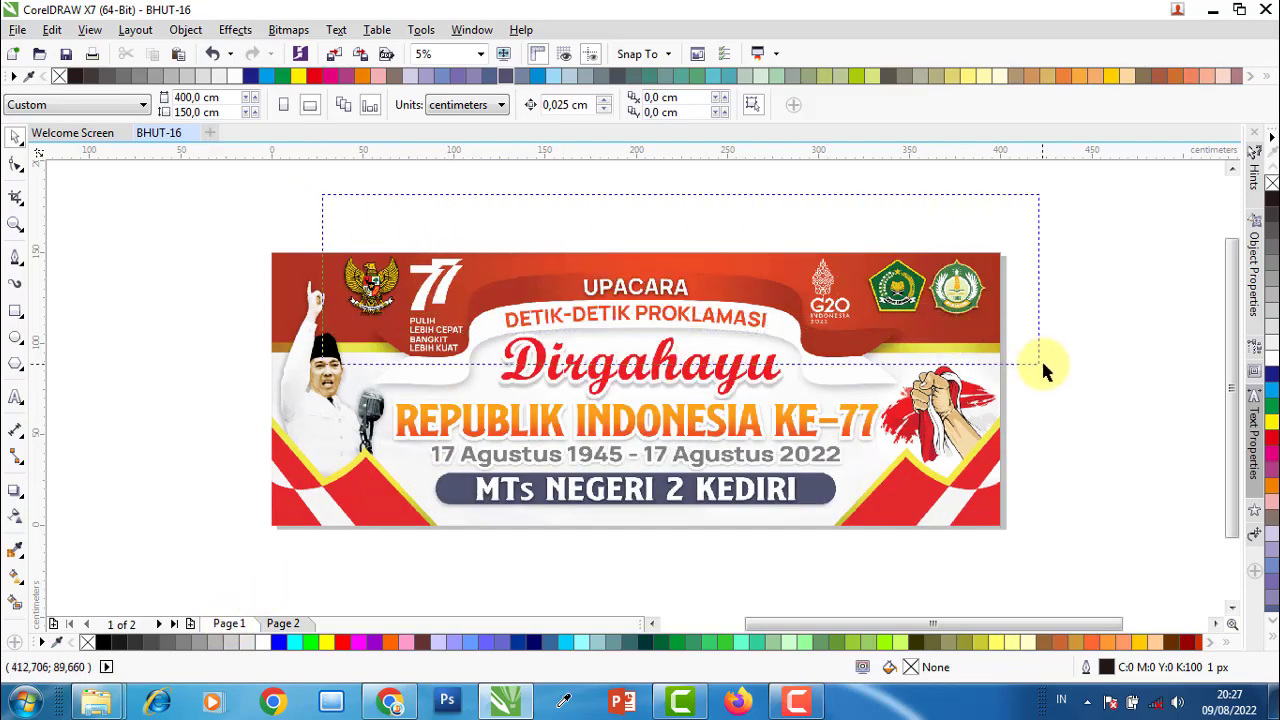
{"action": "mouse_move", "coordinate": [96, 701]}
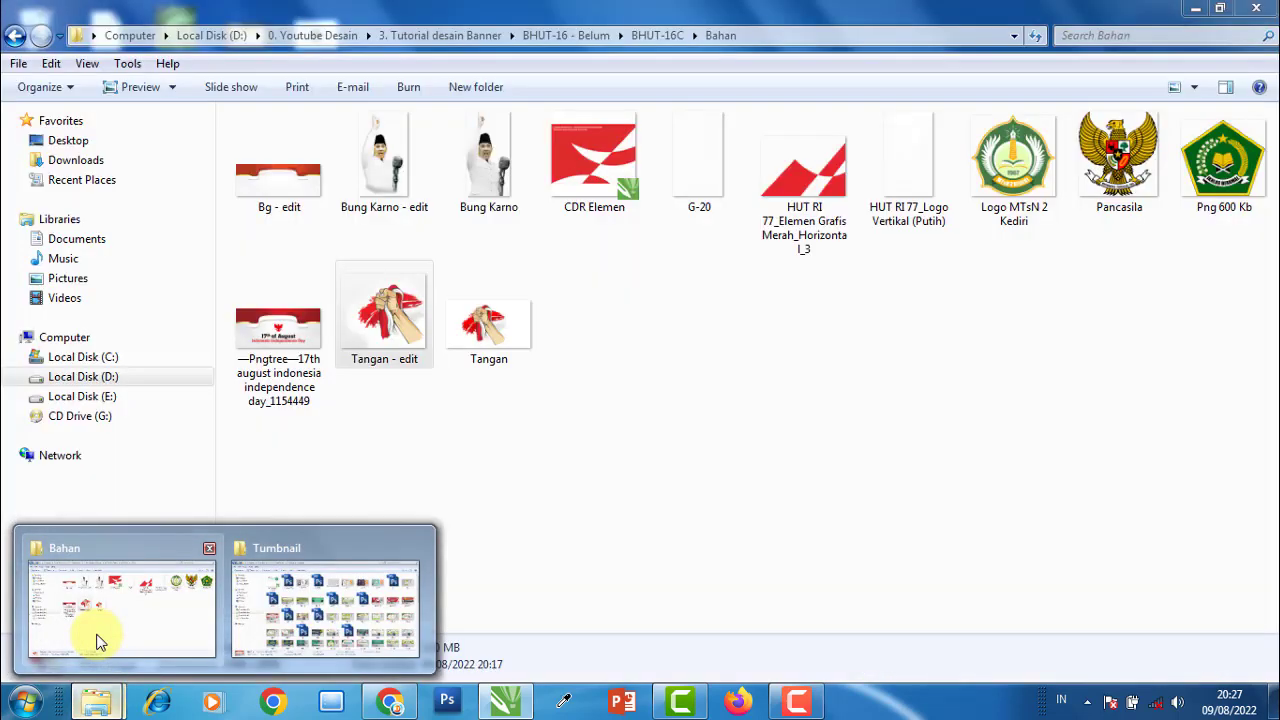
- Select the Pancasila, HUT RI 77, Png 600 Kb, MTsN 2 Kediri and G-20 images and drag them into CorelDRAW
{"action": "left_click", "coordinate": [94, 640]}
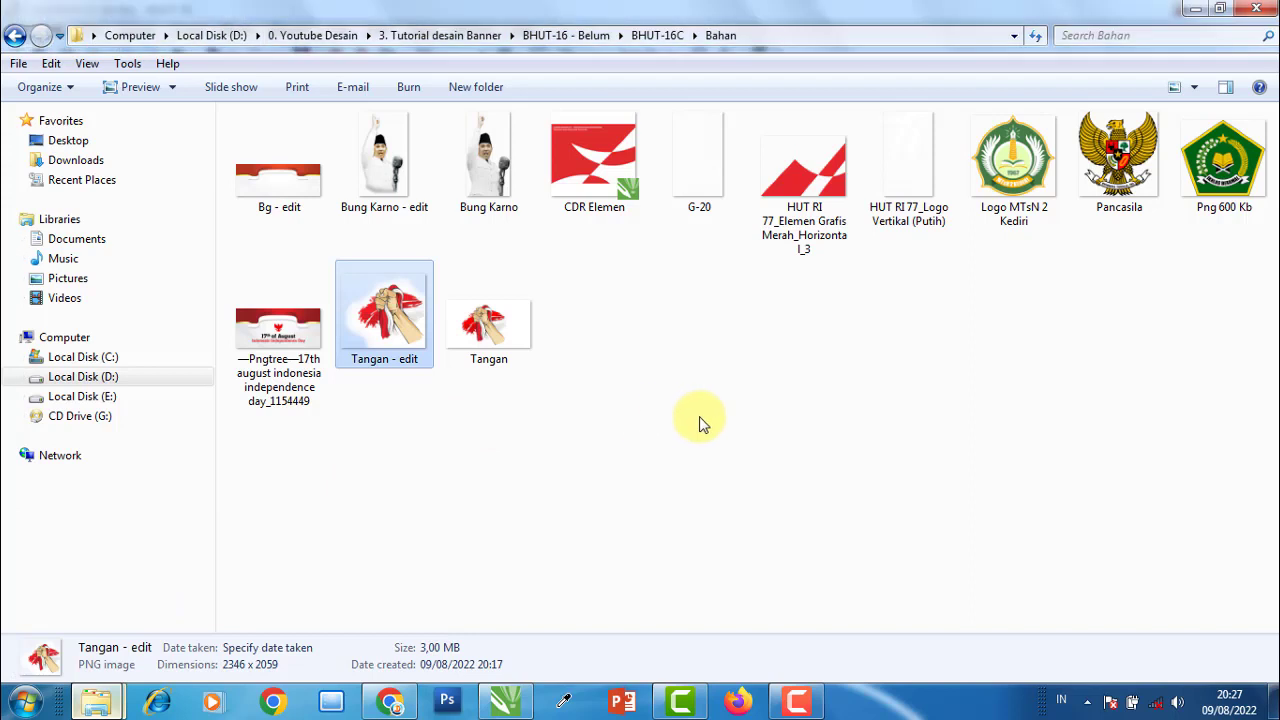
{"action": "left_click", "coordinate": [1047, 200]}
{"action": "left_click", "coordinate": [1115, 160]}
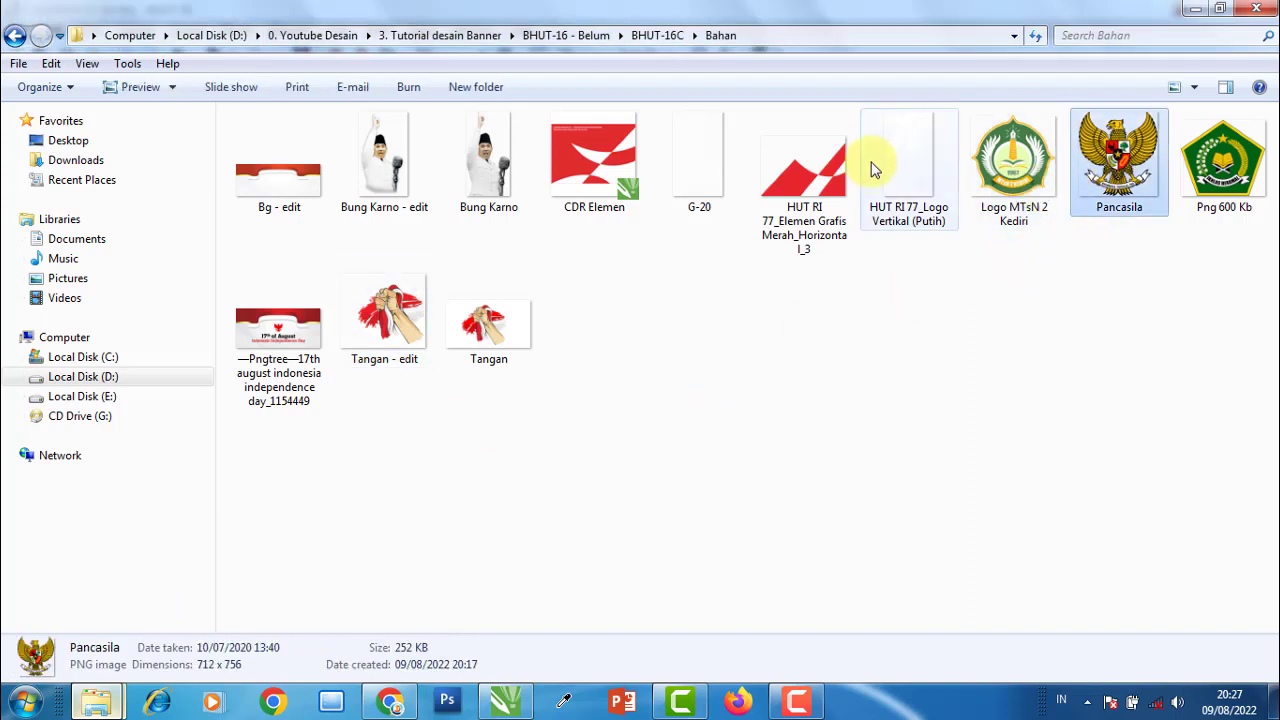
{"action": "left_click", "coordinate": [923, 160], "text": "ctrl"}
{"action": "left_click", "coordinate": [1200, 170], "text": "ctrl"}
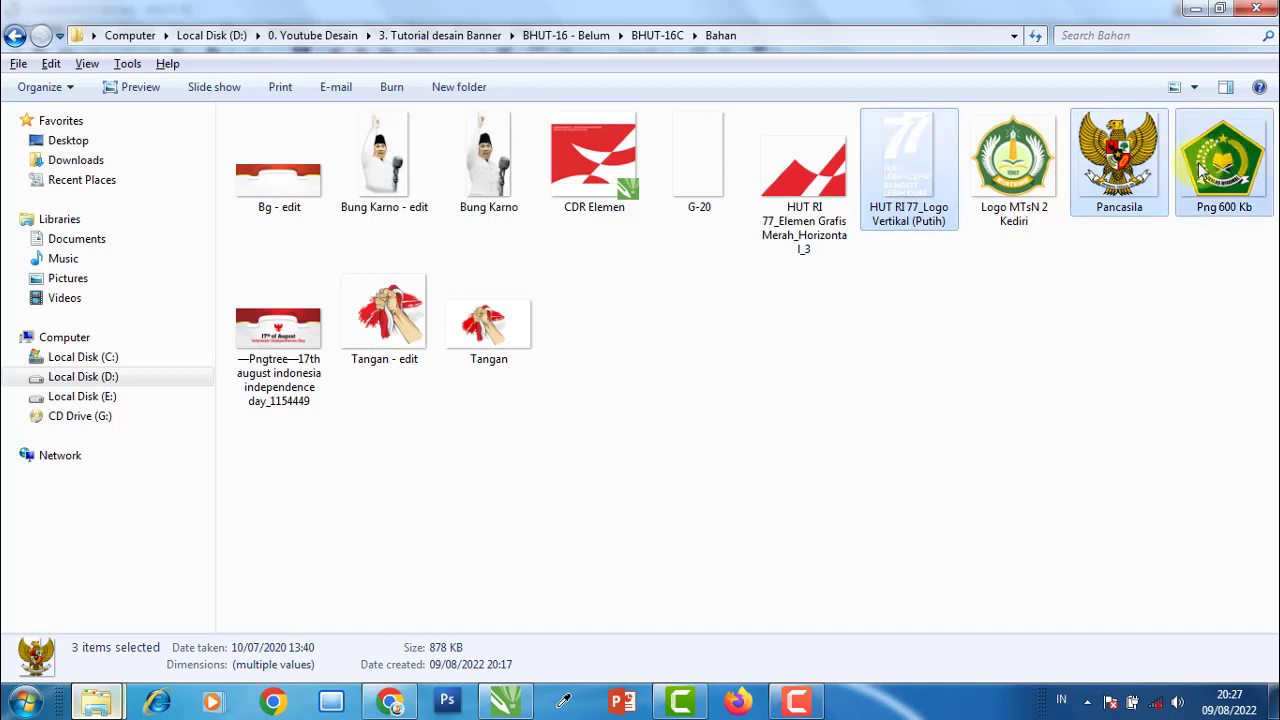
{"action": "left_click", "coordinate": [1020, 165], "text": "ctrl"}
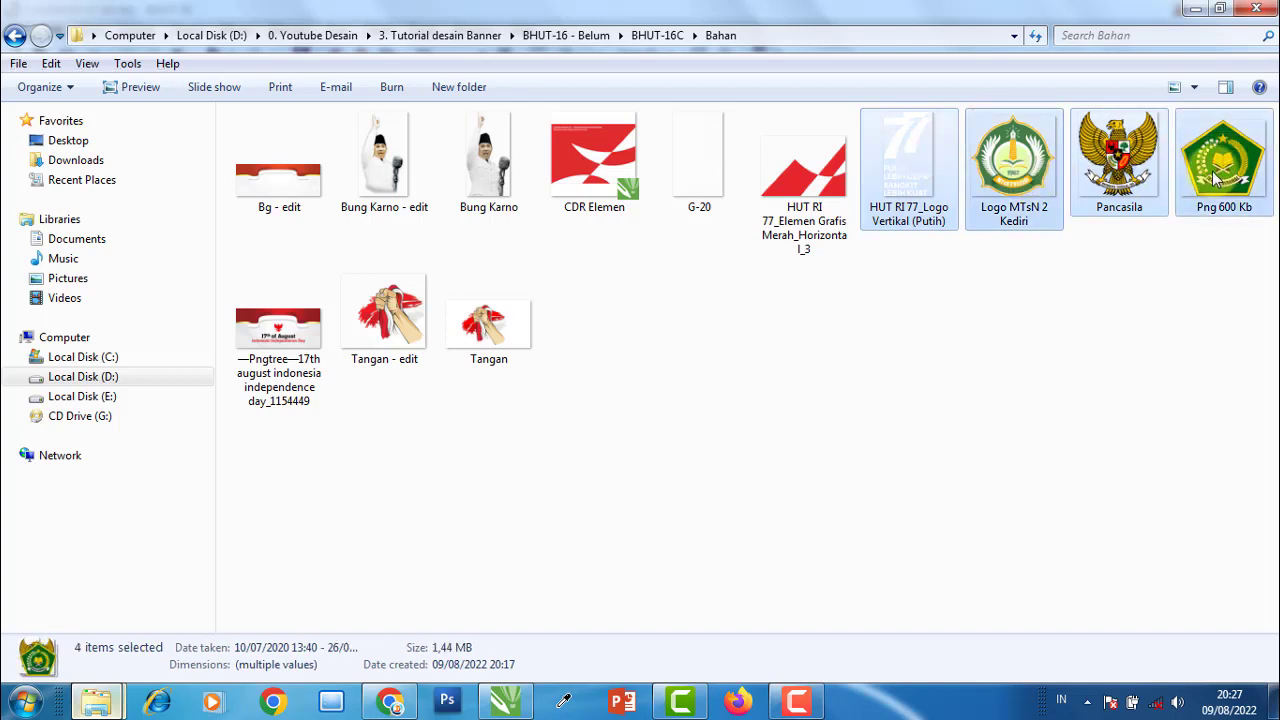
{"action": "left_click", "coordinate": [700, 168], "text": "ctrl"}
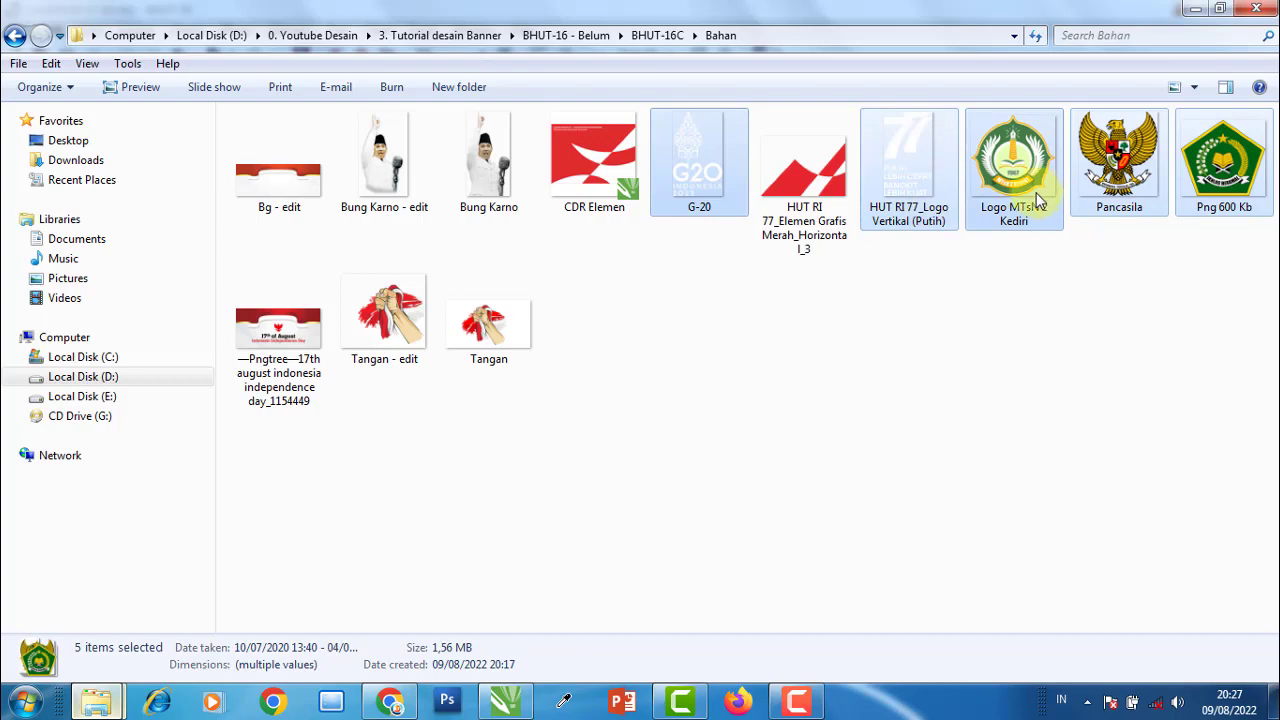
{"action": "mouse_move", "coordinate": [700, 168]}
{"action": "left_mouse_down"}
{"action": "mouse_move", "coordinate": [737, 422]}
{"action": "mouse_move", "coordinate": [968, 425]}
{"action": "left_mouse_up"}
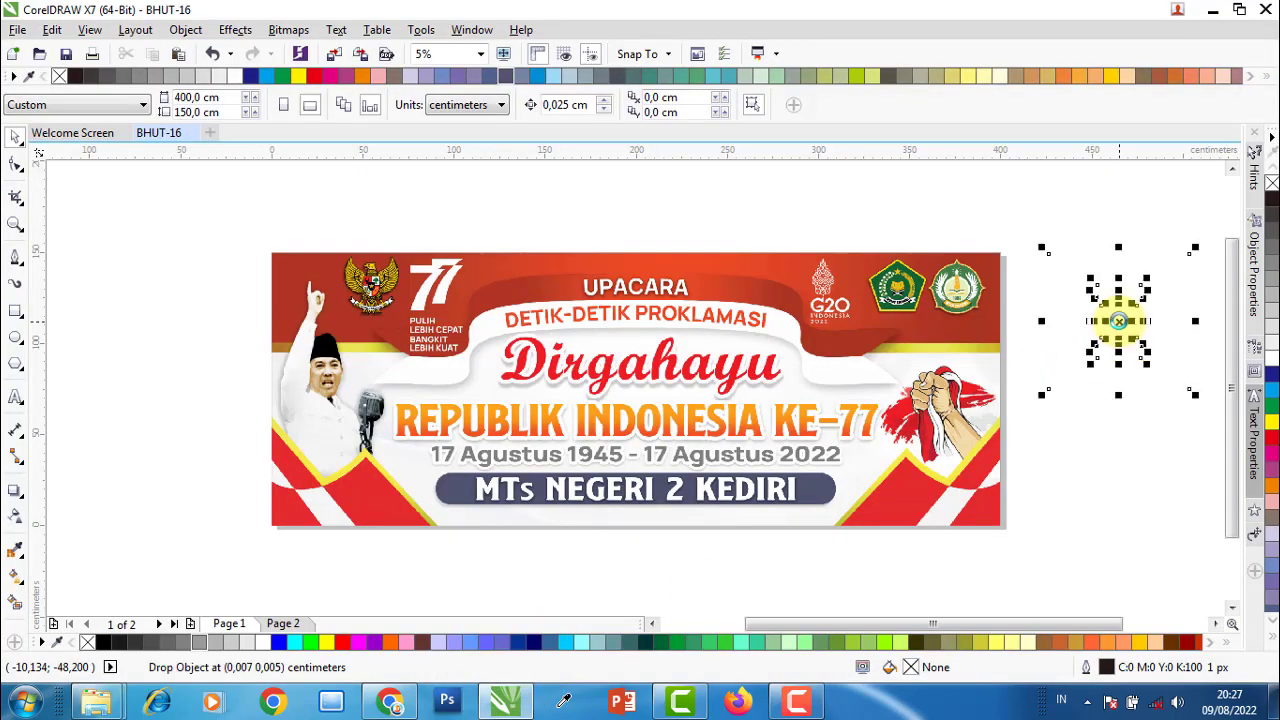
- Drop the logos beside the banner and move the MTsN and G20 logos onto it
{"action": "left_click_drag", "start_coordinate": [1118, 320], "coordinate": [1118, 320]}
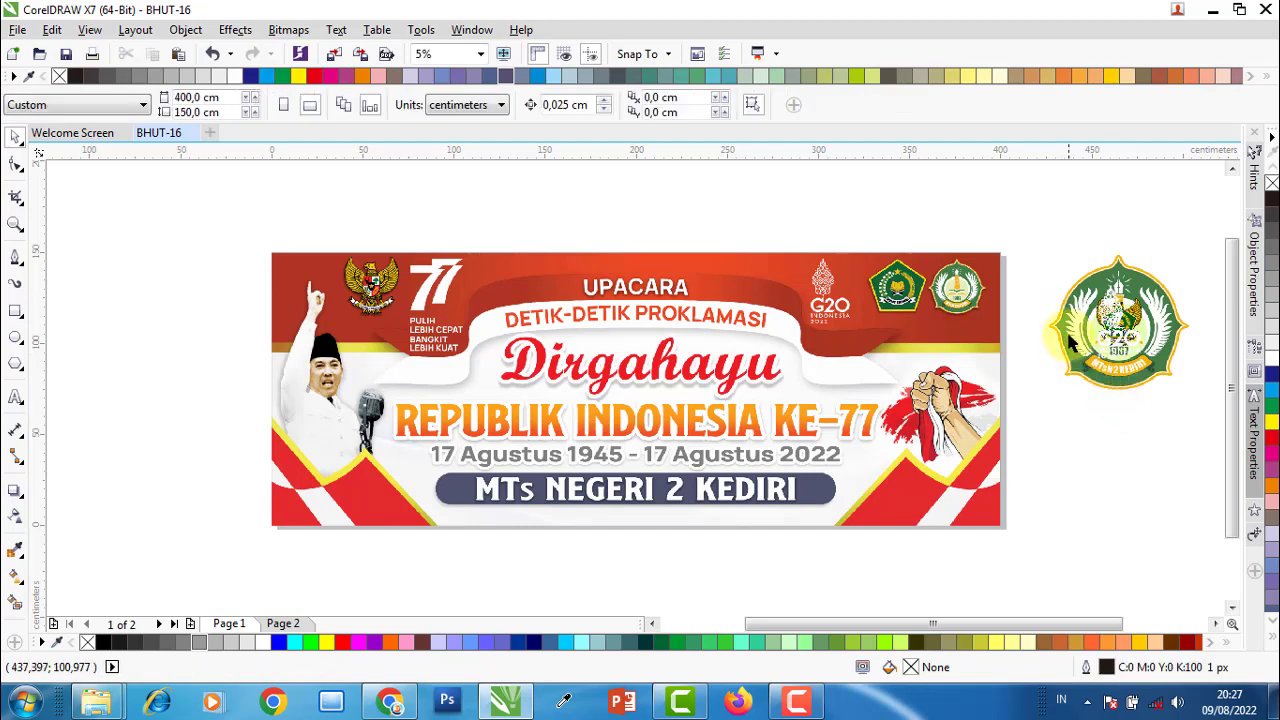
{"action": "left_click_drag", "start_coordinate": [1114, 369], "coordinate": [1011, 262]}
{"action": "left_click", "coordinate": [1048, 385]}
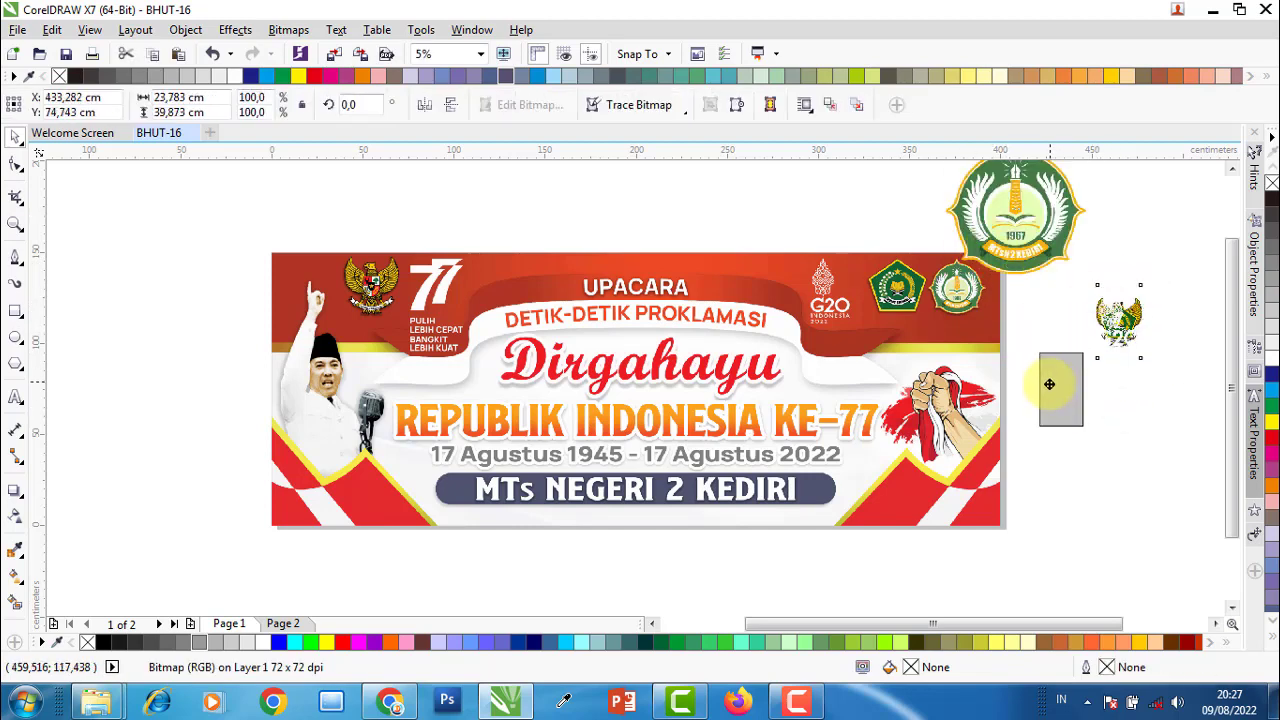
{"action": "mouse_move", "coordinate": [947, 355]}
{"action": "left_mouse_down"}
{"action": "mouse_move", "coordinate": [949, 378]}
{"action": "mouse_move", "coordinate": [839, 292]}
{"action": "mouse_move", "coordinate": [689, 208]}
{"action": "left_mouse_up"}
- Line the new G20 logo up over the banner's original G20 mark
{"action": "scroll", "coordinate": [838, 260], "scroll_direction": "up", "scroll_amount": 3}
{"action": "scroll", "coordinate": [808, 228], "scroll_direction": "up", "scroll_amount": 2}
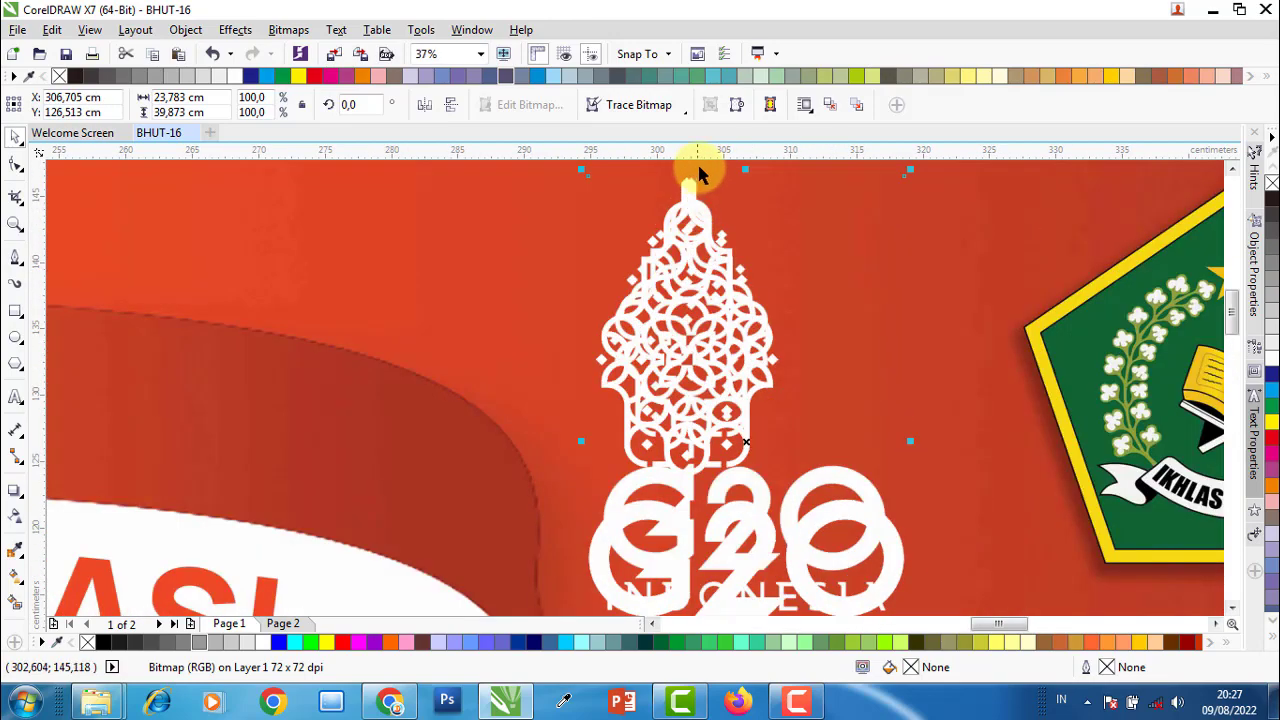
{"action": "scroll", "coordinate": [699, 170], "scroll_direction": "up", "scroll_amount": 1}
{"action": "scroll", "coordinate": [674, 206], "scroll_direction": "up", "scroll_amount": 2}
{"action": "left_click_drag", "start_coordinate": [654, 257], "coordinate": [650, 235]}
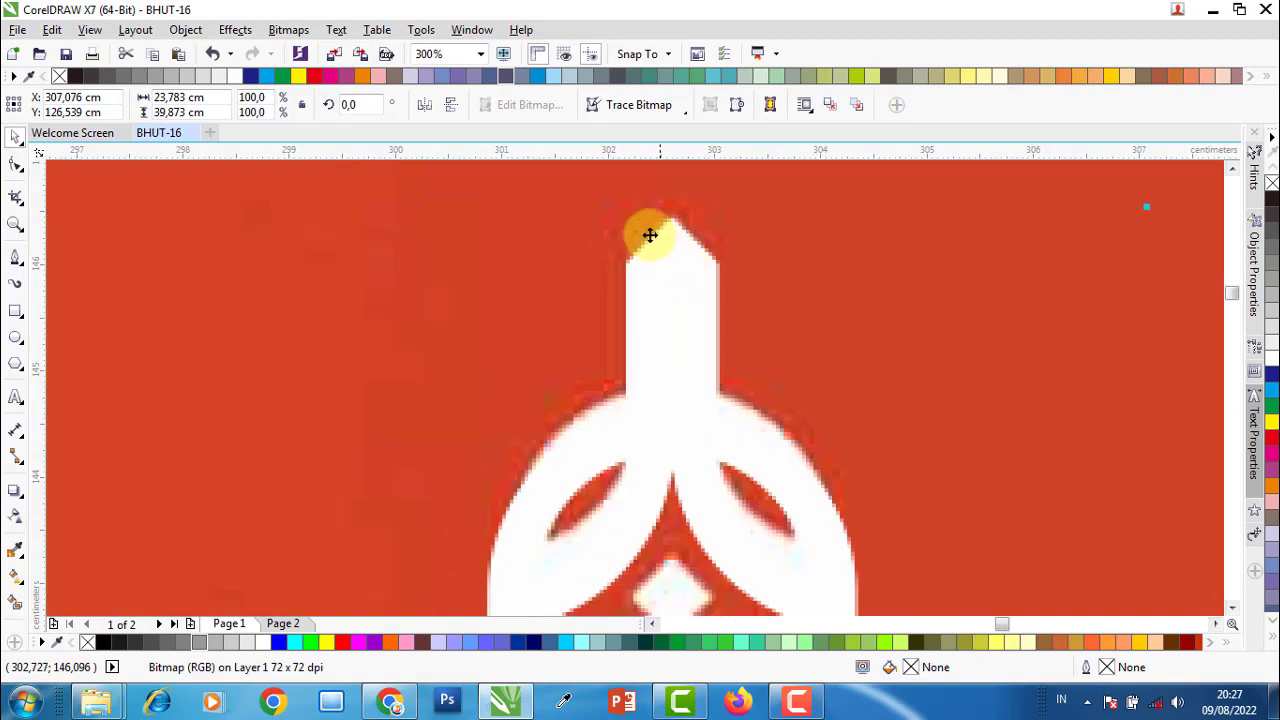
{"action": "scroll", "coordinate": [650, 235], "scroll_direction": "down", "scroll_amount": 2}
{"action": "scroll", "coordinate": [697, 397], "scroll_direction": "down", "scroll_amount": 1}
{"action": "scroll", "coordinate": [771, 497], "scroll_direction": "down", "scroll_amount": 1}
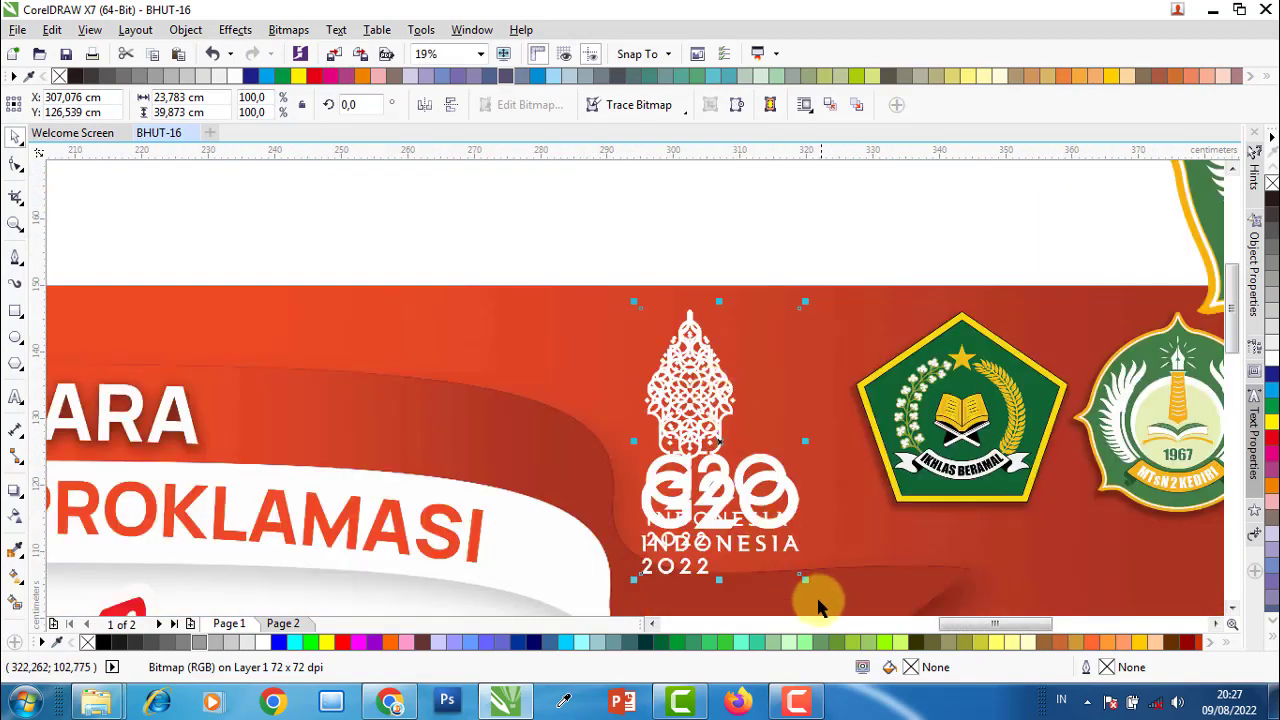
{"action": "scroll", "coordinate": [817, 602], "scroll_direction": "up", "scroll_amount": 1}
- Scale the G20 logo to match the original, then zoom out to the whole page
{"action": "left_click_drag", "start_coordinate": [784, 554], "coordinate": [757, 508]}
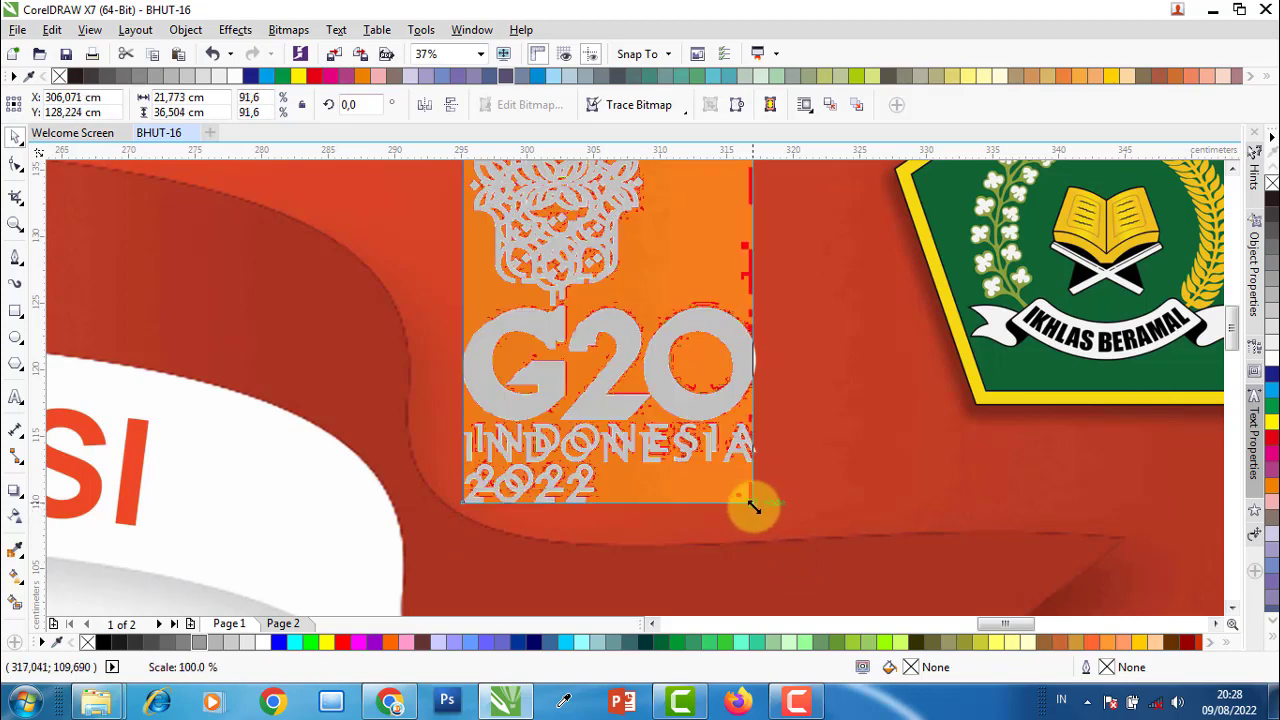
{"action": "scroll", "coordinate": [727, 508], "scroll_direction": "up", "scroll_amount": 1}
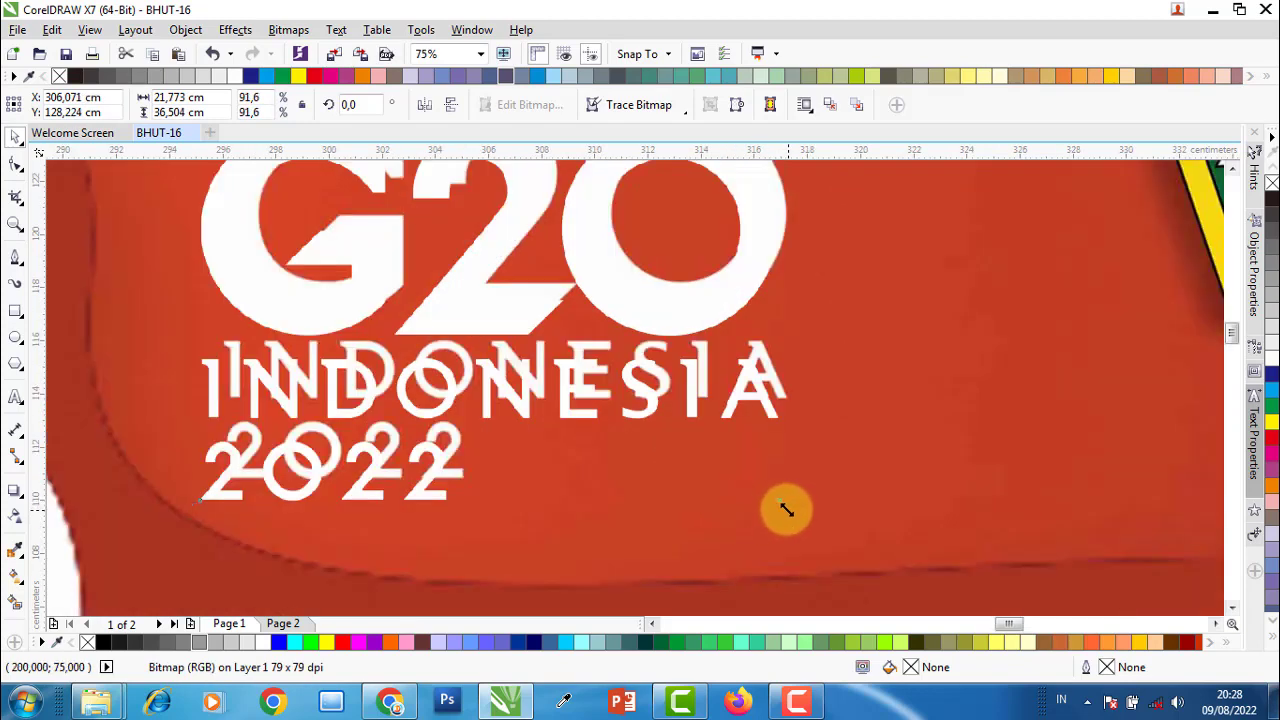
{"action": "left_click_drag", "start_coordinate": [786, 509], "coordinate": [768, 500]}
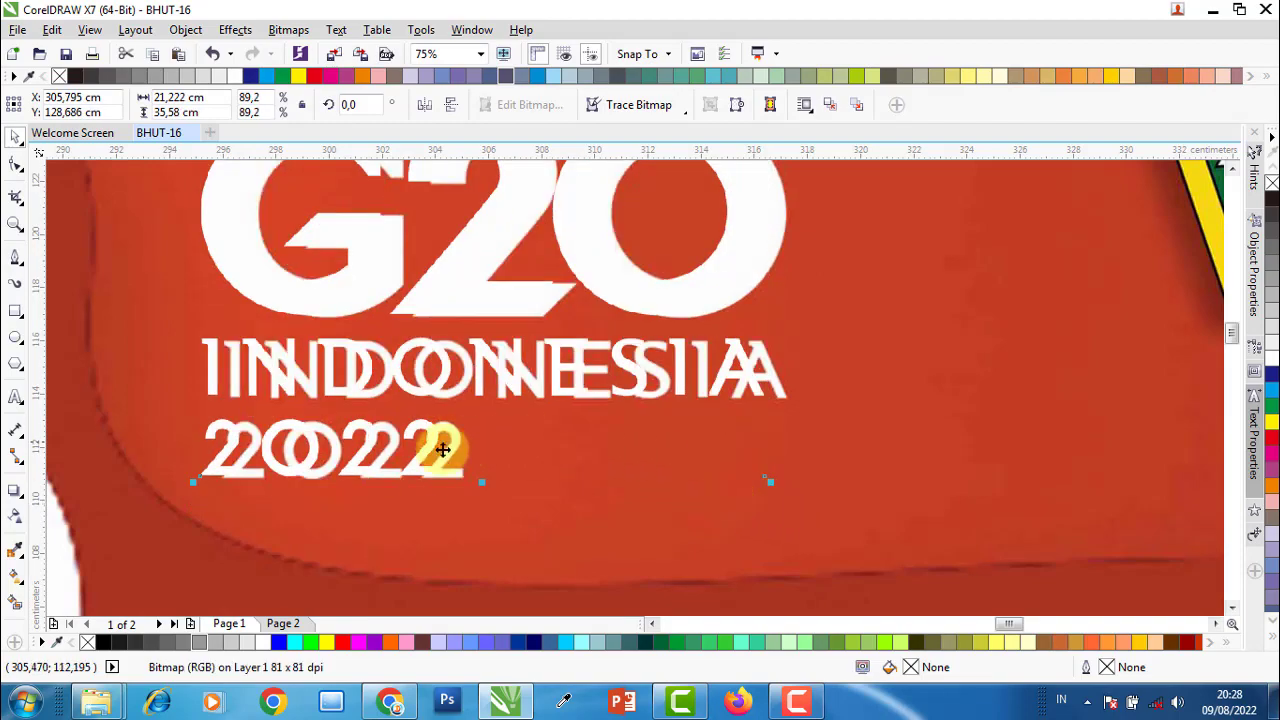
{"action": "scroll", "coordinate": [443, 450], "scroll_direction": "up", "scroll_amount": 1}
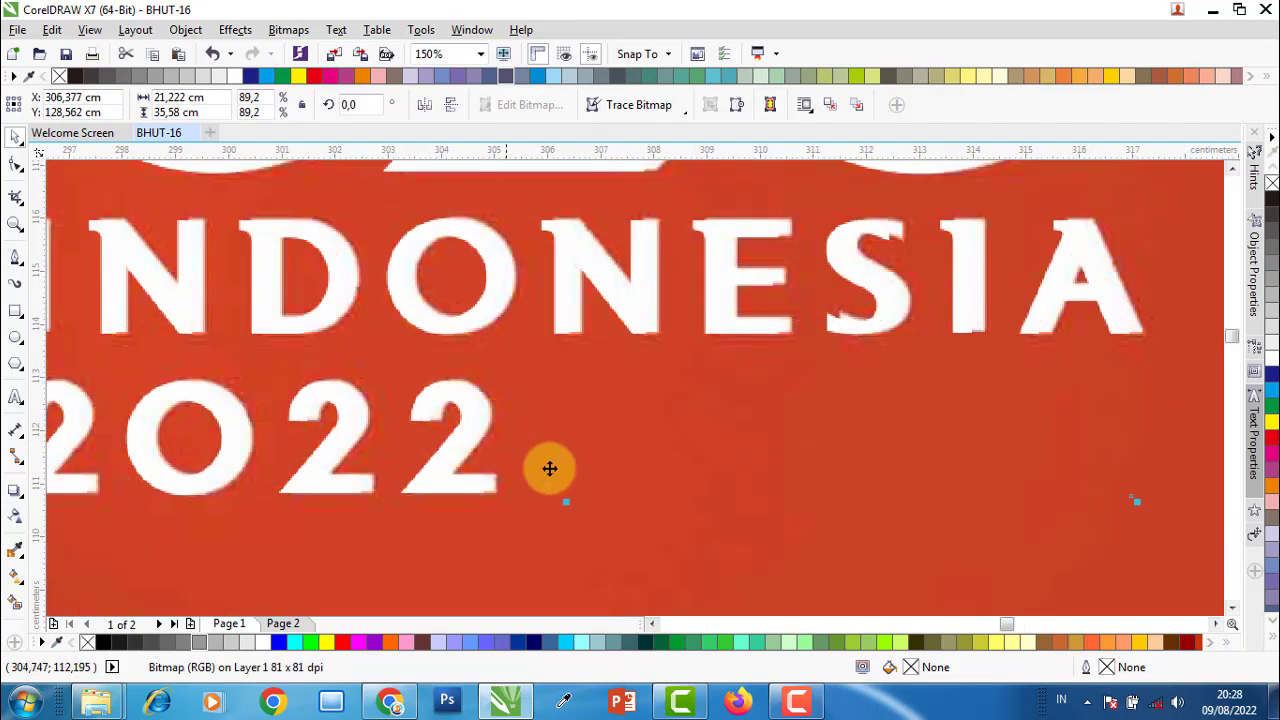
{"action": "scroll", "coordinate": [549, 468], "scroll_direction": "down", "scroll_amount": 2}
{"action": "scroll", "coordinate": [663, 477], "scroll_direction": "down", "scroll_amount": 1}
{"action": "scroll", "coordinate": [634, 366], "scroll_direction": "up", "scroll_amount": 1}
{"action": "scroll", "coordinate": [690, 341], "scroll_direction": "up", "scroll_amount": 2}
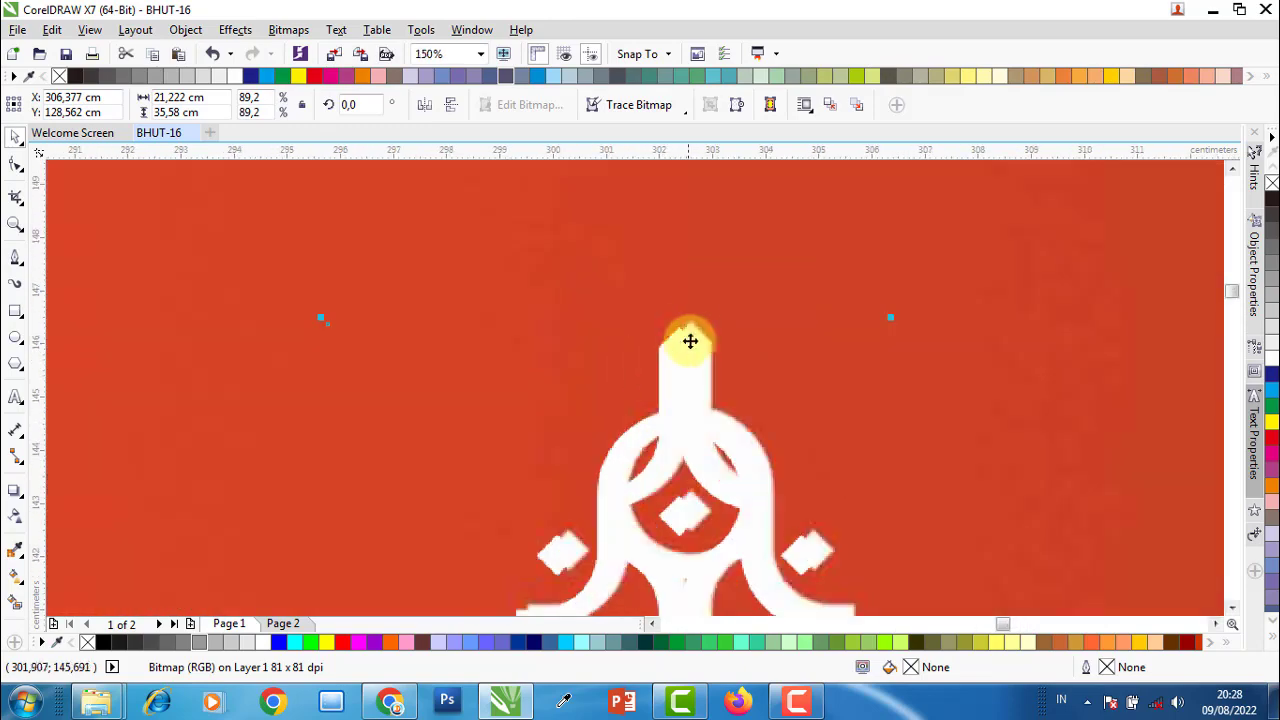
{"action": "scroll", "coordinate": [690, 341], "scroll_direction": "up", "scroll_amount": 1}
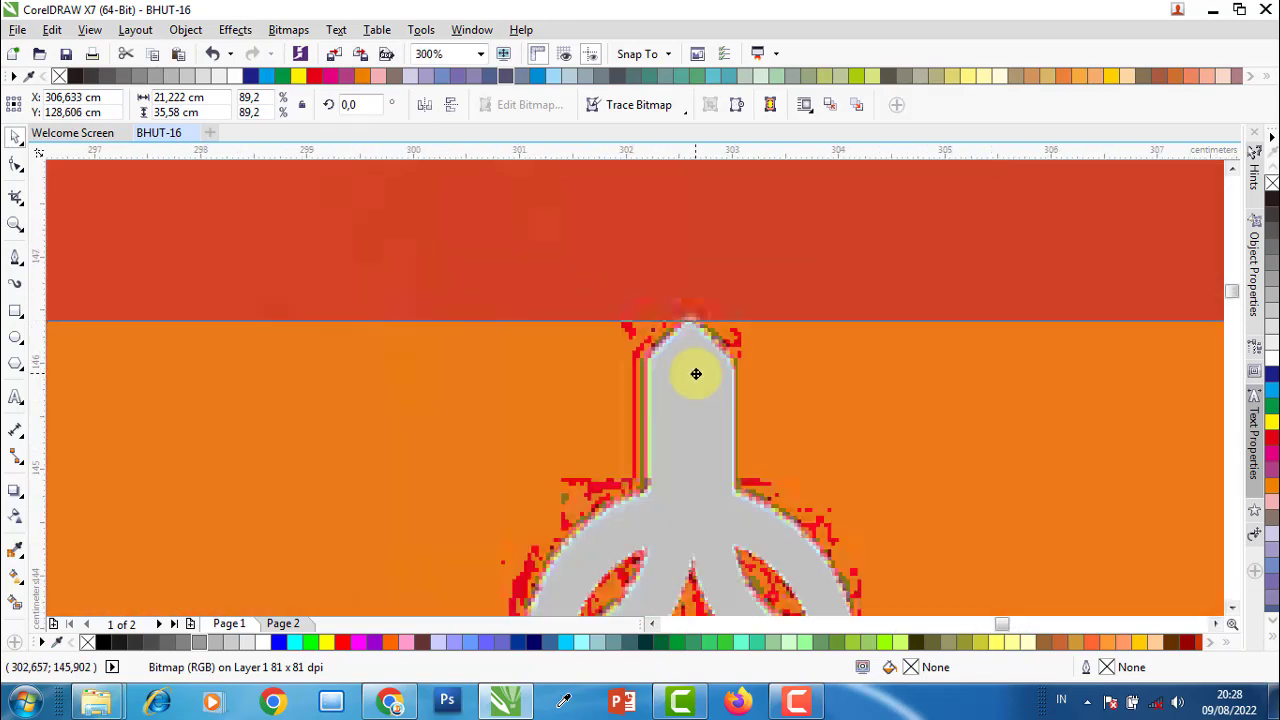
{"action": "scroll", "coordinate": [600, 340], "scroll_direction": "down", "scroll_amount": 3}
{"action": "scroll", "coordinate": [640, 368], "scroll_direction": "down", "scroll_amount": 2}
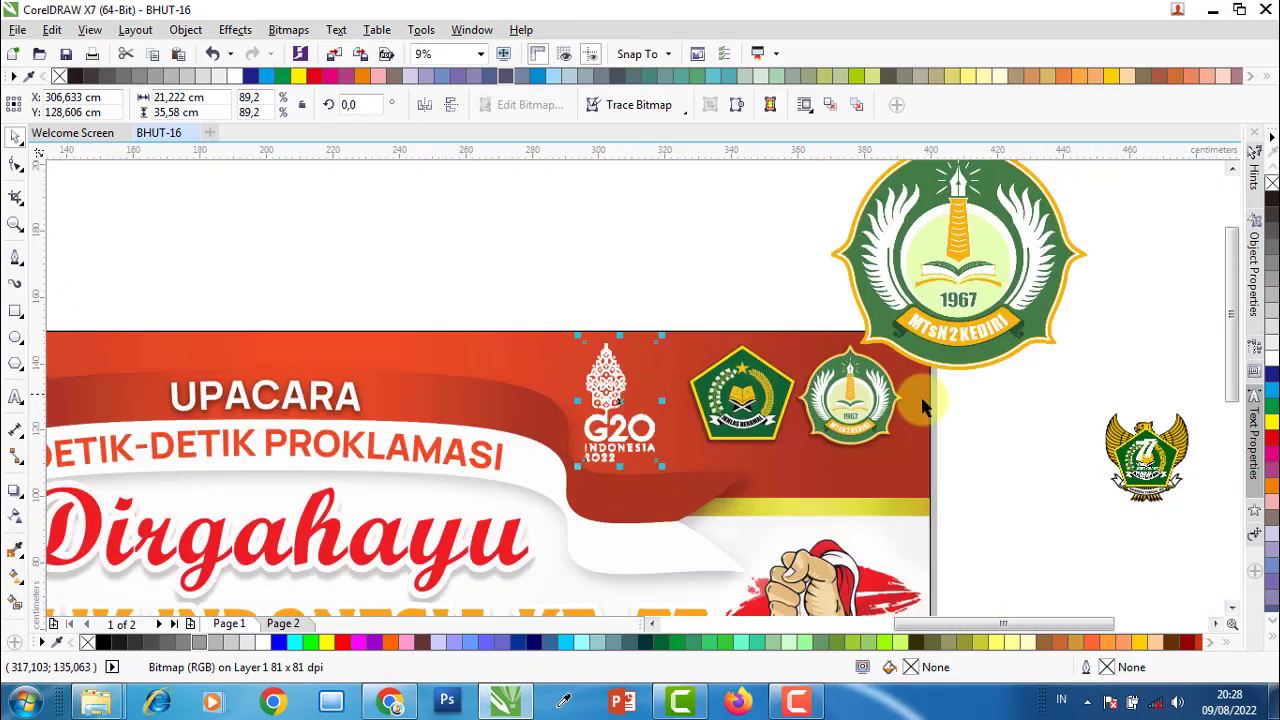
{"action": "scroll", "coordinate": [988, 301], "scroll_direction": "down", "scroll_amount": 1}
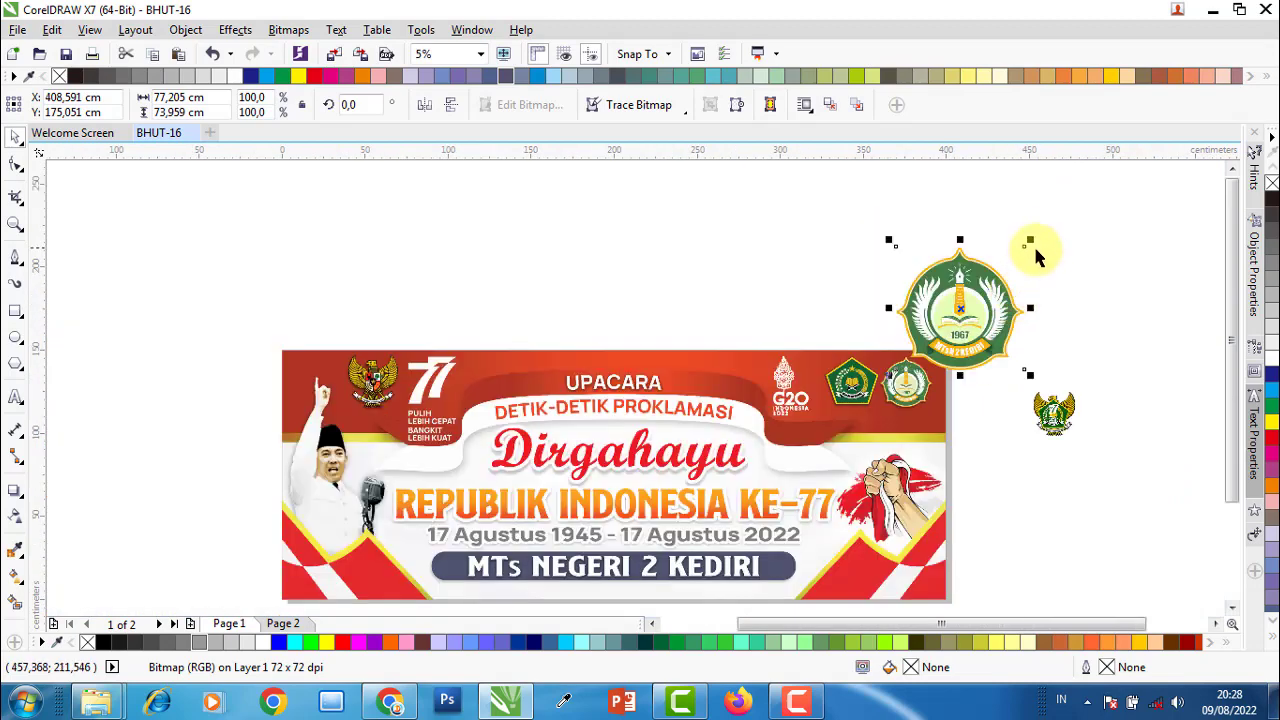
- Shrink the round MTsN 2 Kediri emblem and move it onto the banner's top right
{"action": "mouse_move", "coordinate": [1030, 243]}
{"action": "left_mouse_down"}
{"action": "mouse_move", "coordinate": [1011, 256]}
{"action": "mouse_move", "coordinate": [994, 312]}
{"action": "mouse_move", "coordinate": [962, 328]}
{"action": "left_mouse_up"}
{"action": "scroll", "coordinate": [925, 370], "scroll_direction": "up", "scroll_amount": 2}
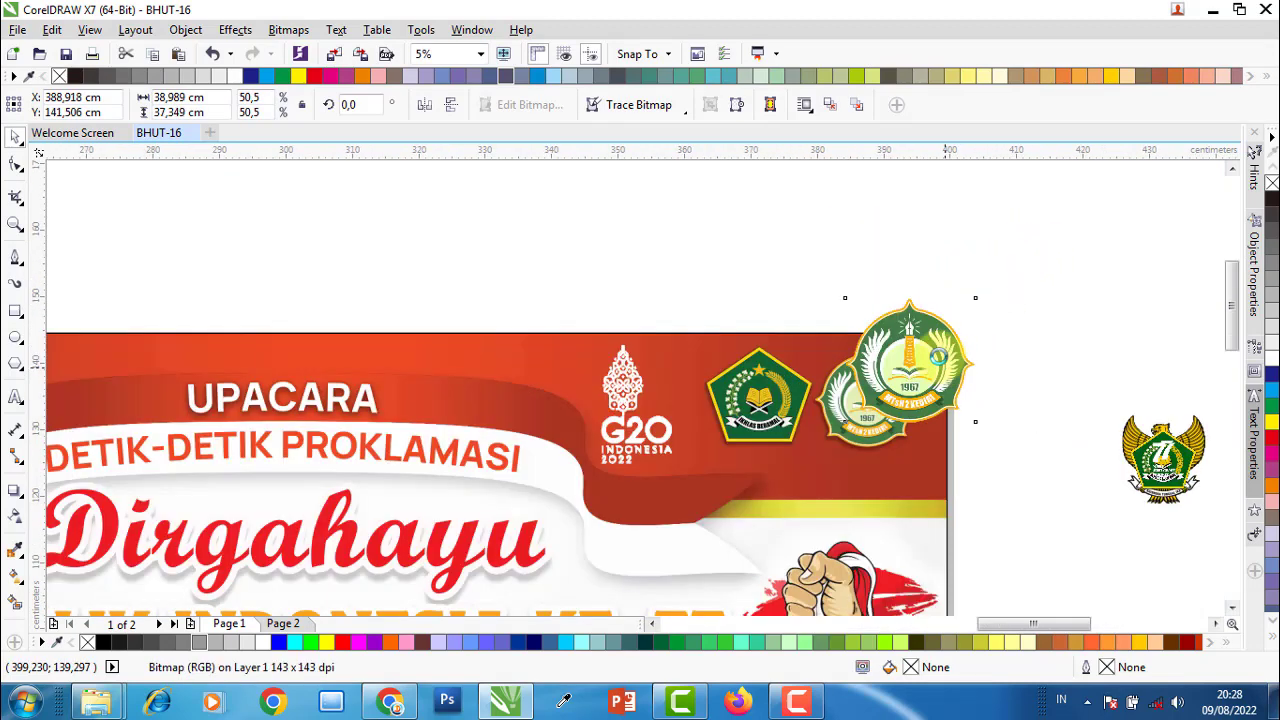
{"action": "scroll", "coordinate": [925, 370], "scroll_direction": "up", "scroll_amount": 2}
{"action": "mouse_move", "coordinate": [1006, 292]}
{"action": "left_mouse_down"}
{"action": "mouse_move", "coordinate": [1010, 333]}
{"action": "mouse_move", "coordinate": [966, 352]}
{"action": "left_mouse_up"}
{"action": "mouse_move", "coordinate": [837, 366]}
{"action": "left_mouse_down"}
{"action": "mouse_move", "coordinate": [786, 330]}
{"action": "mouse_move", "coordinate": [809, 349]}
{"action": "left_mouse_up"}
{"action": "scroll", "coordinate": [786, 330], "scroll_direction": "up", "scroll_amount": 5}
{"action": "scroll", "coordinate": [853, 303], "scroll_direction": "up", "scroll_amount": 2}
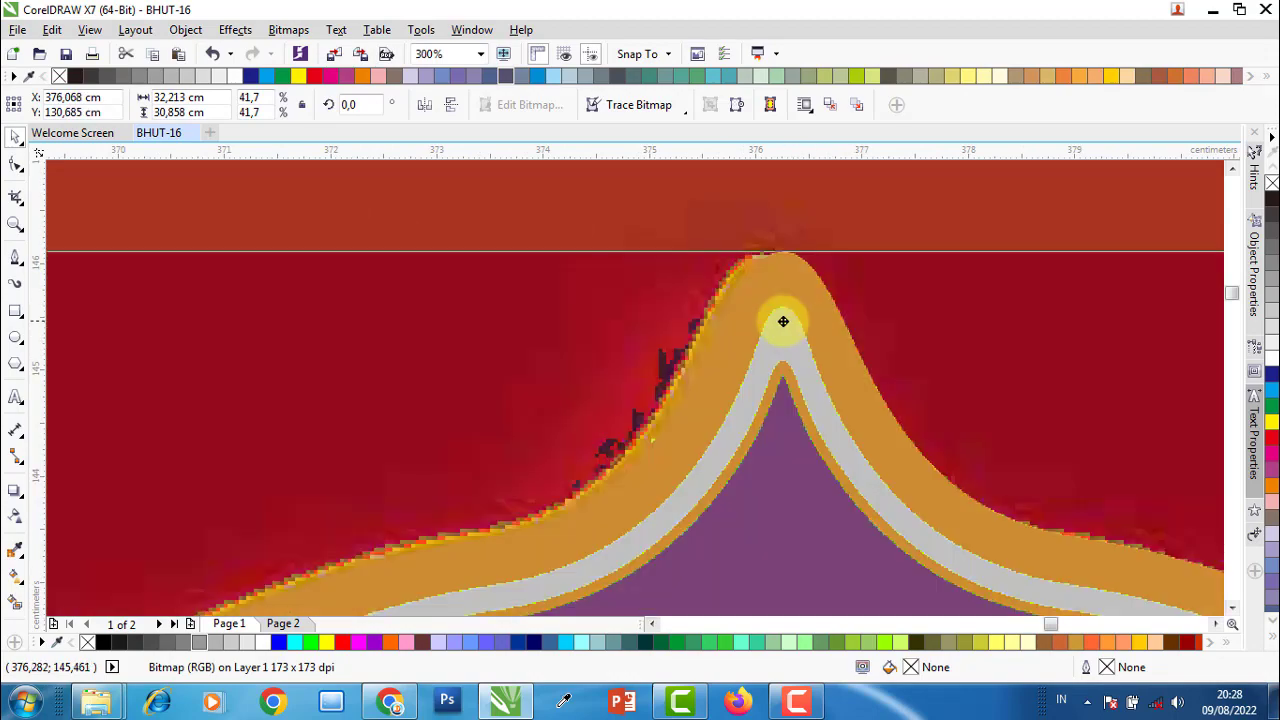
{"action": "left_click_drag", "start_coordinate": [853, 303], "coordinate": [777, 324]}
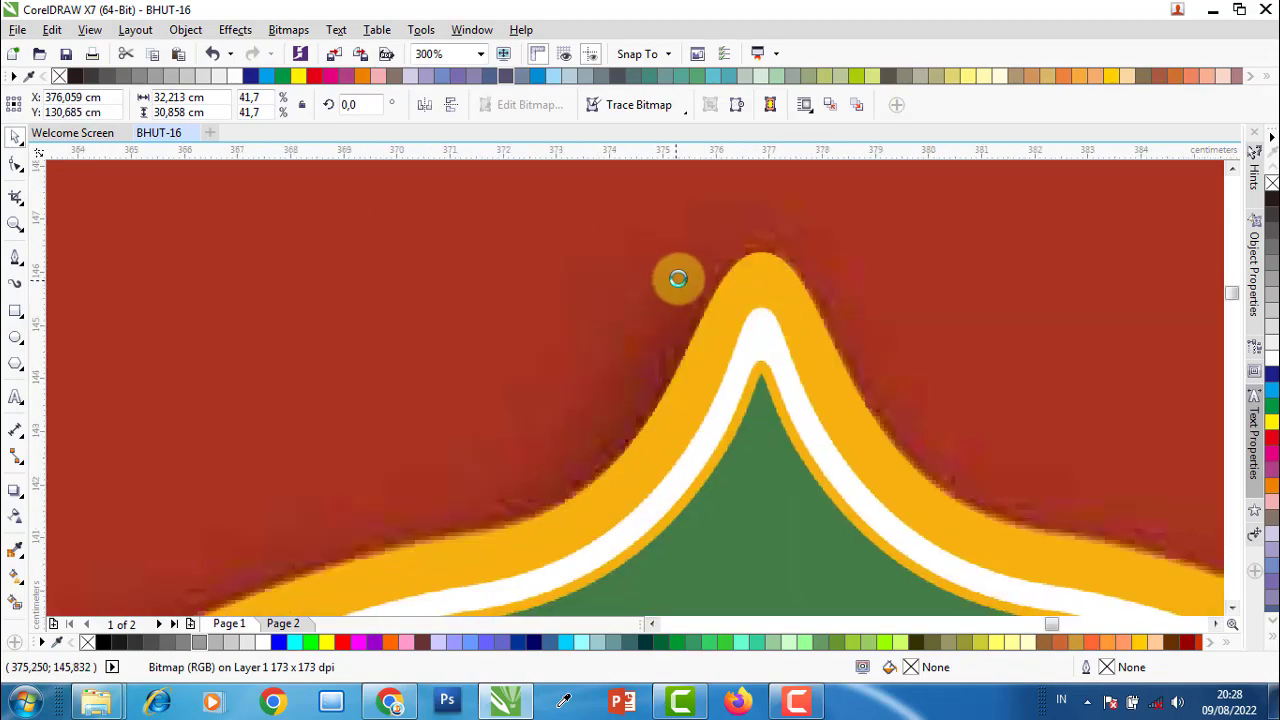
- Fine-tune the MTsN emblem's size and position so it matches the original
{"action": "scroll", "coordinate": [677, 277], "scroll_direction": "down", "scroll_amount": 4}
{"action": "scroll", "coordinate": [740, 380], "scroll_direction": "down", "scroll_amount": 2}
{"action": "scroll", "coordinate": [792, 437], "scroll_direction": "down", "scroll_amount": 2}
{"action": "scroll", "coordinate": [792, 437], "scroll_direction": "up", "scroll_amount": 5}
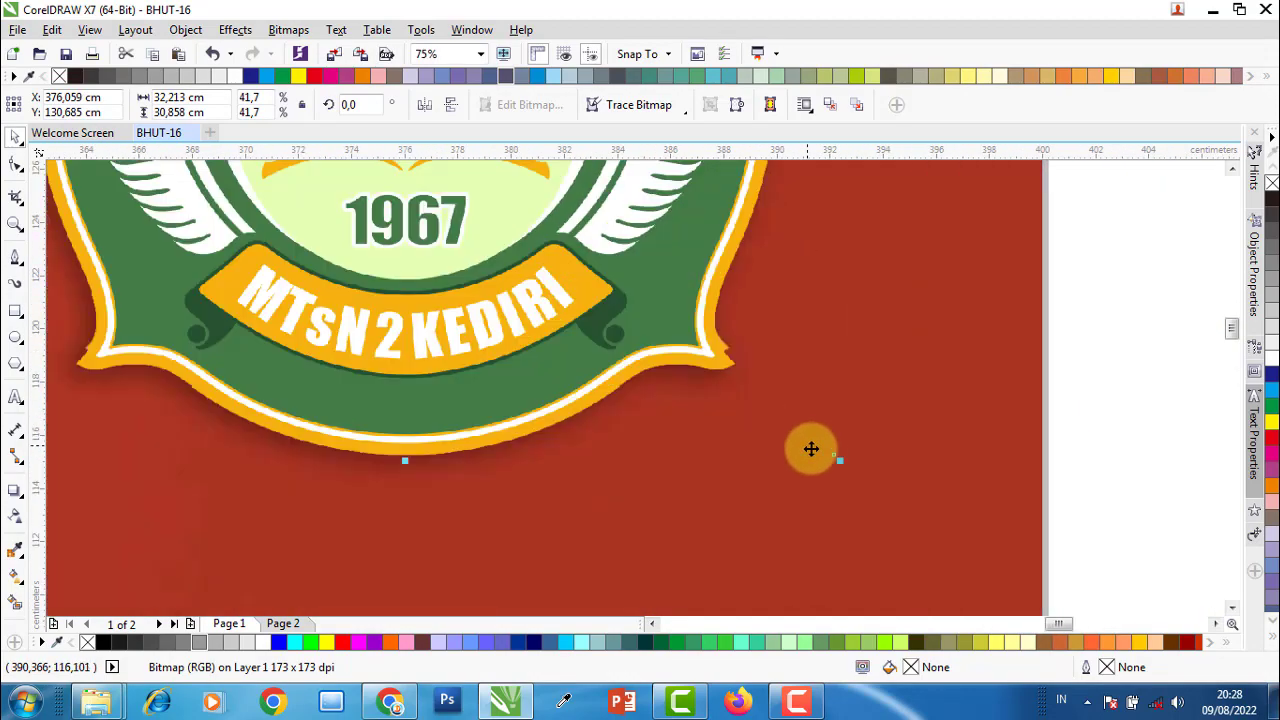
{"action": "scroll", "coordinate": [843, 460], "scroll_direction": "up", "scroll_amount": 2}
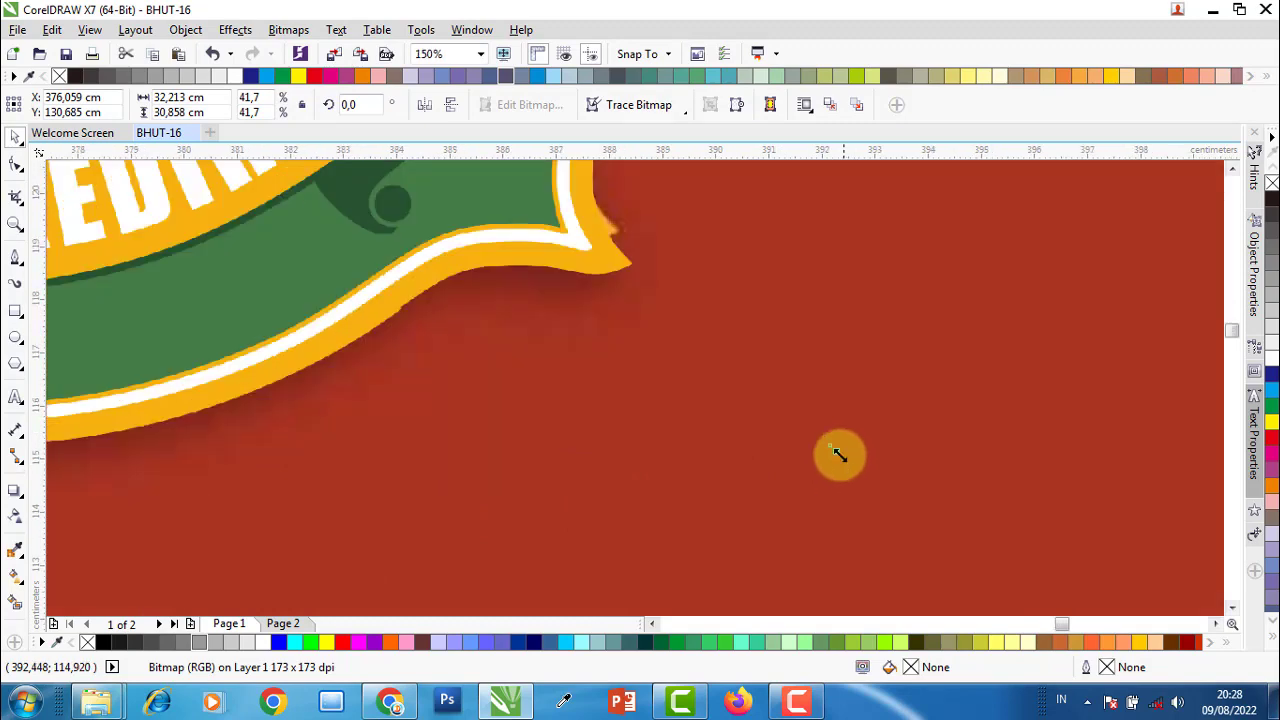
{"action": "left_click_drag", "start_coordinate": [837, 457], "coordinate": [806, 428]}
{"action": "left_click_drag", "start_coordinate": [617, 260], "coordinate": [629, 261]}
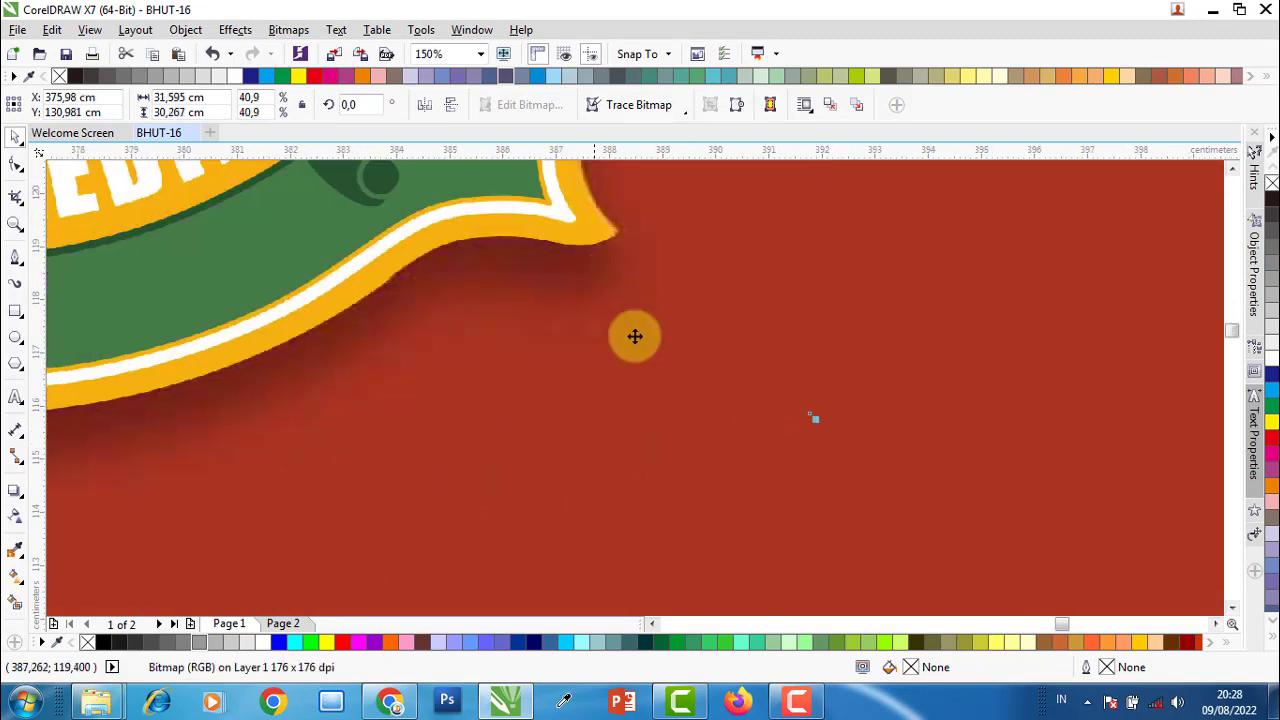
{"action": "scroll", "coordinate": [635, 336], "scroll_direction": "down", "scroll_amount": 1}
{"action": "scroll", "coordinate": [737, 426], "scroll_direction": "down", "scroll_amount": 1}
{"action": "scroll", "coordinate": [629, 214], "scroll_direction": "up", "scroll_amount": 2}
{"action": "scroll", "coordinate": [689, 245], "scroll_direction": "up", "scroll_amount": 1}
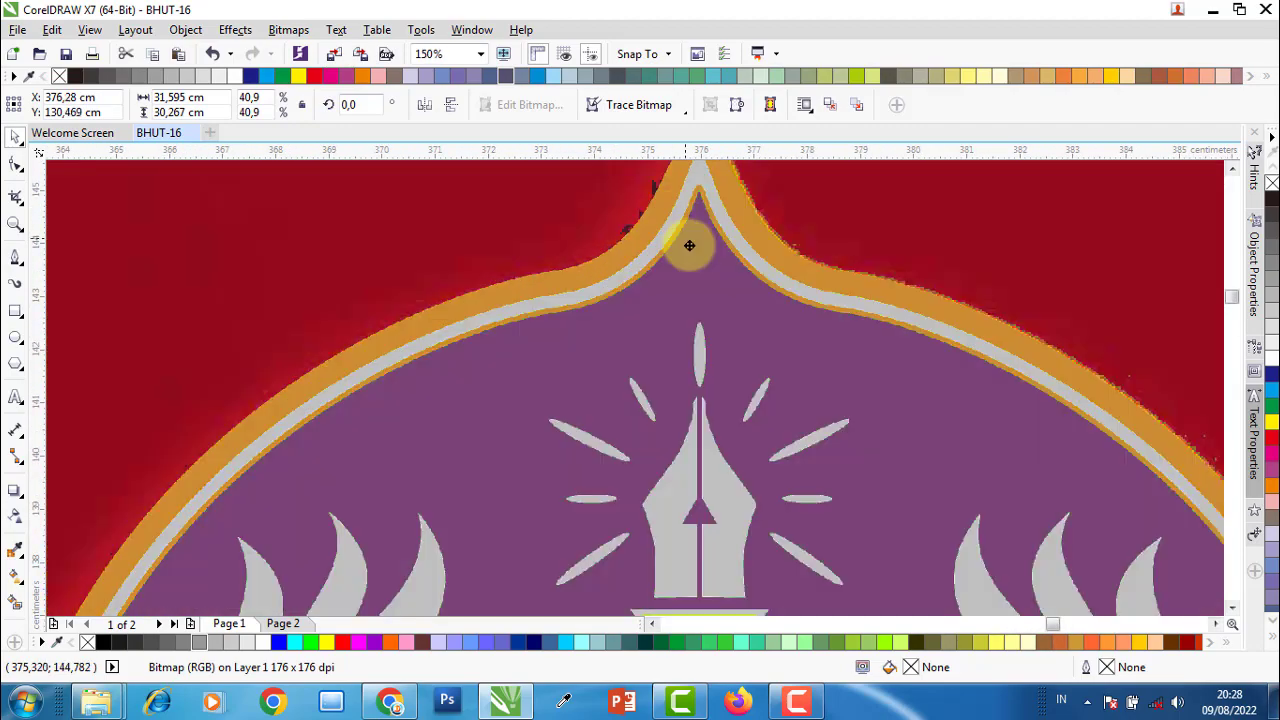
{"action": "scroll", "coordinate": [720, 320], "scroll_direction": "down", "scroll_amount": 3}
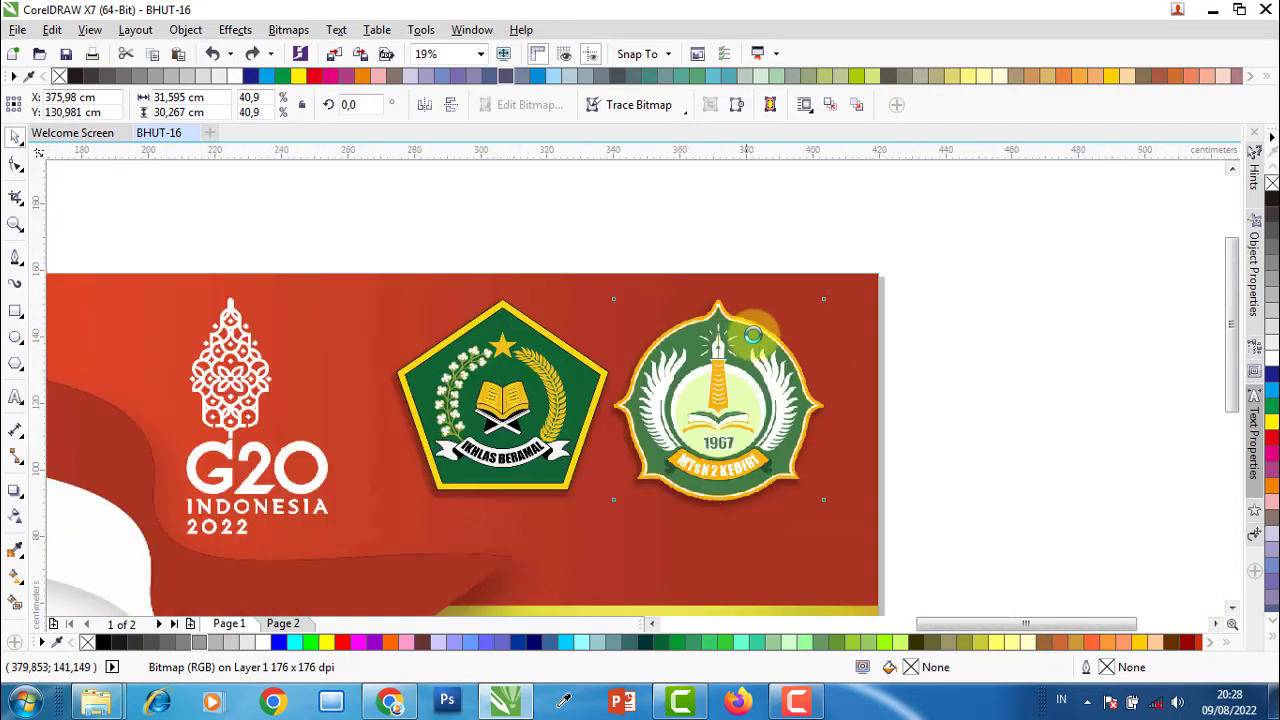
{"action": "scroll", "coordinate": [752, 334], "scroll_direction": "down", "scroll_amount": 2}
- Enlarge the pentagon Ikhlas Beramal logo to 161.2% to cover its original
{"action": "mouse_move", "coordinate": [674, 318]}
{"action": "left_mouse_down"}
{"action": "mouse_move", "coordinate": [898, 414]}
{"action": "mouse_move", "coordinate": [674, 318]}
{"action": "left_mouse_up"}
{"action": "scroll", "coordinate": [660, 318], "scroll_direction": "up", "scroll_amount": 2}
{"action": "left_click_drag", "start_coordinate": [663, 400], "coordinate": [720, 447]}
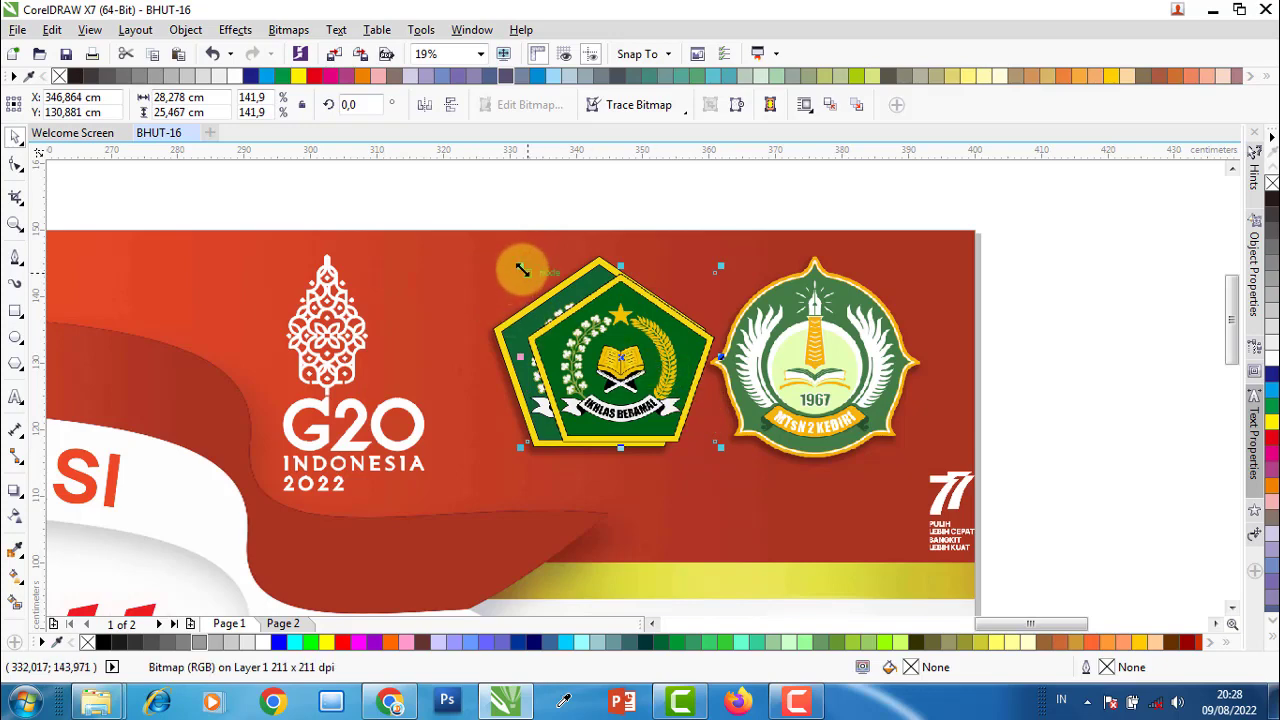
{"action": "left_click_drag", "start_coordinate": [521, 269], "coordinate": [500, 249]}
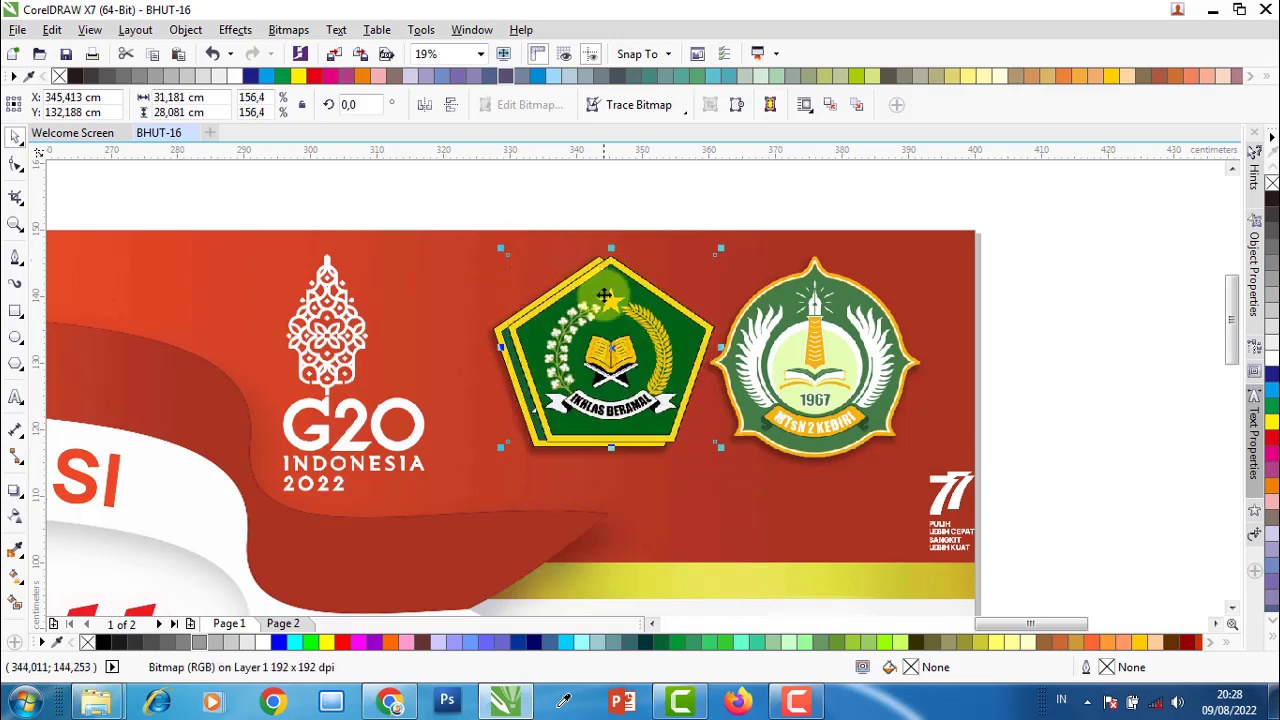
{"action": "scroll", "coordinate": [523, 437], "scroll_direction": "up", "scroll_amount": 3}
{"action": "left_click_drag", "start_coordinate": [457, 457], "coordinate": [396, 485]}
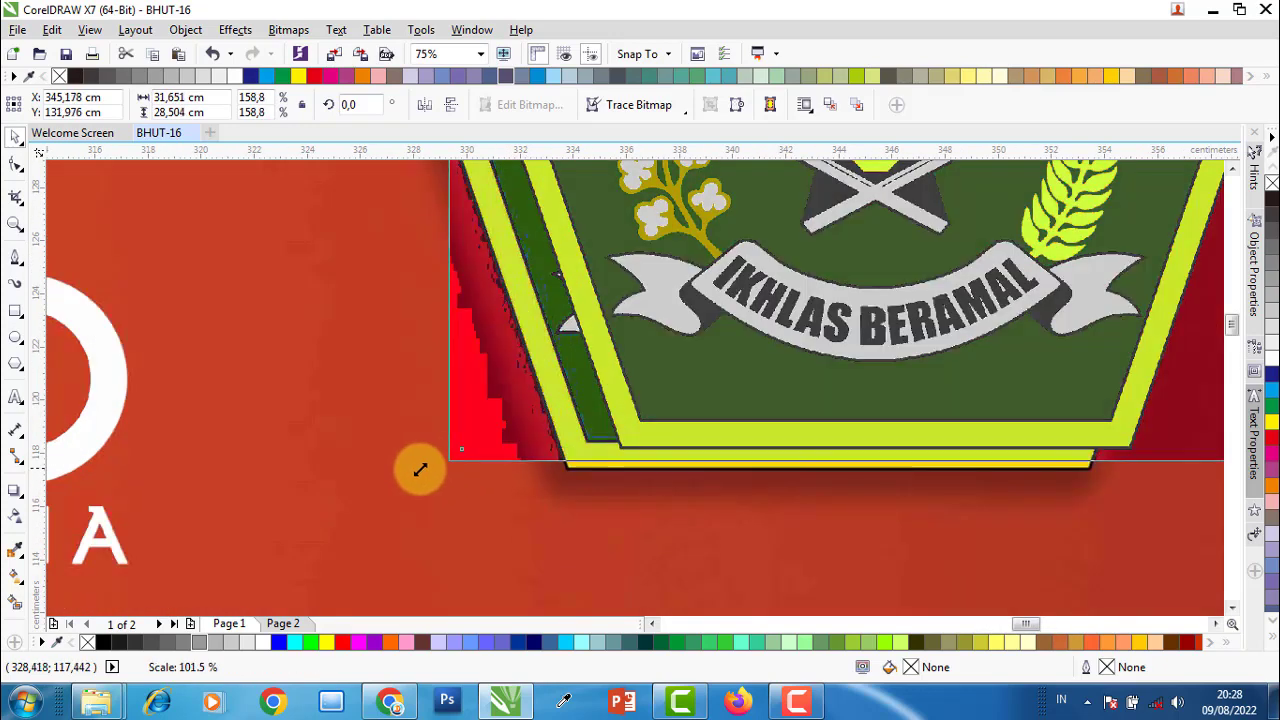
{"action": "scroll", "coordinate": [604, 532], "scroll_direction": "down", "scroll_amount": 2}
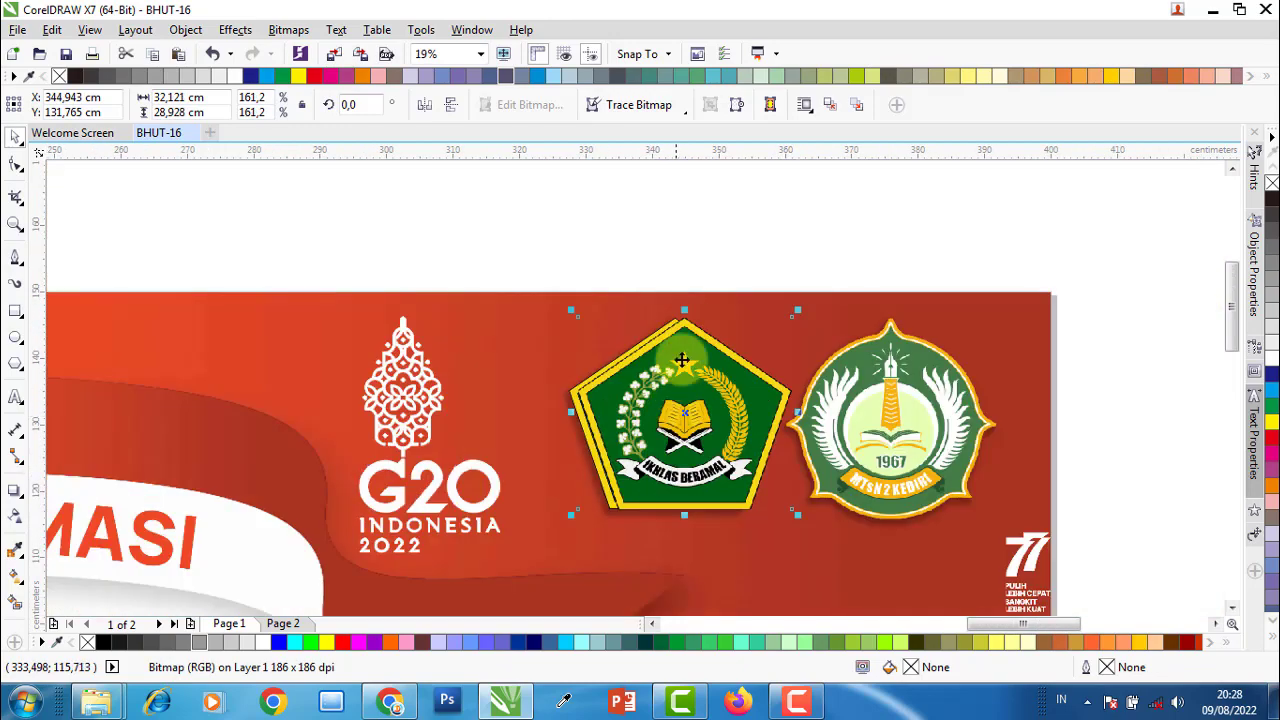
{"action": "scroll", "coordinate": [677, 300], "scroll_direction": "up", "scroll_amount": 2}
{"action": "scroll", "coordinate": [700, 380], "scroll_direction": "up", "scroll_amount": 1}
{"action": "scroll", "coordinate": [705, 420], "scroll_direction": "down", "scroll_amount": 2}
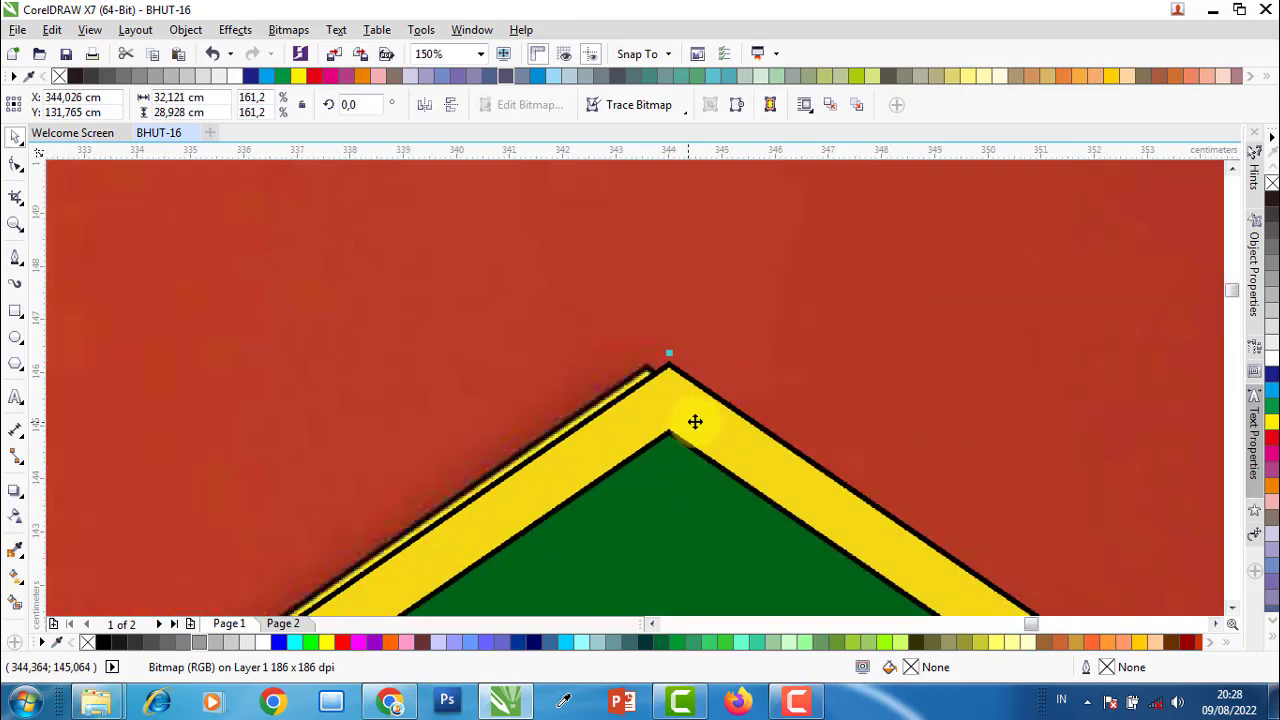
{"action": "scroll", "coordinate": [680, 312], "scroll_direction": "down", "scroll_amount": 5}
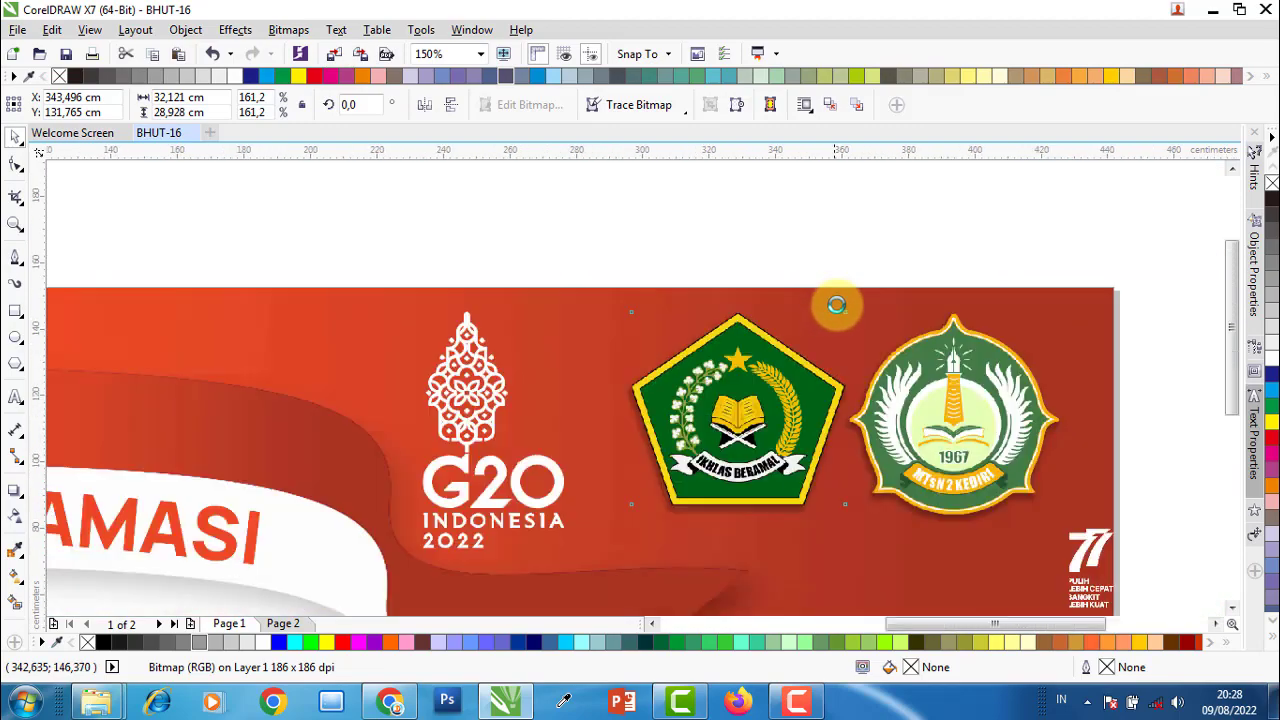
{"action": "scroll", "coordinate": [837, 294], "scroll_direction": "down", "scroll_amount": 3}
- Move the Garuda emblem onto the banner's top-left Garuda and enlarge it to about 118%
{"action": "left_click_drag", "start_coordinate": [1025, 368], "coordinate": [325, 318]}
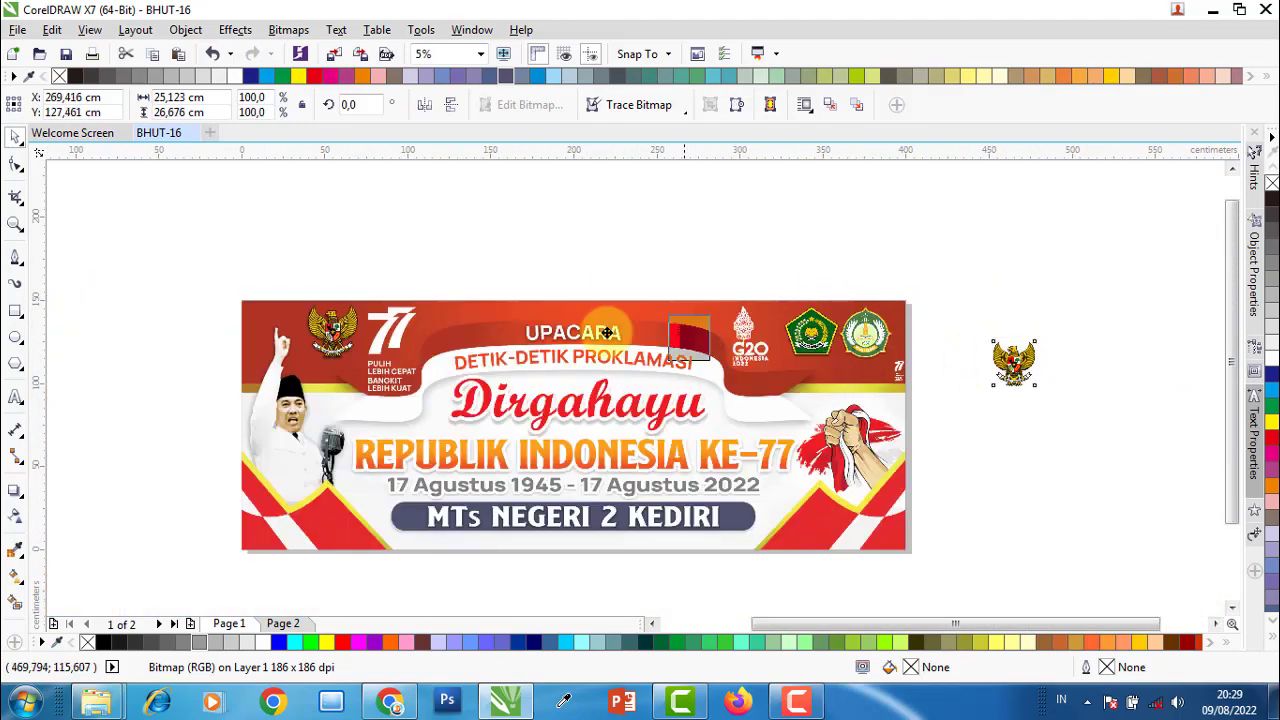
{"action": "scroll", "coordinate": [325, 318], "scroll_direction": "up", "scroll_amount": 3}
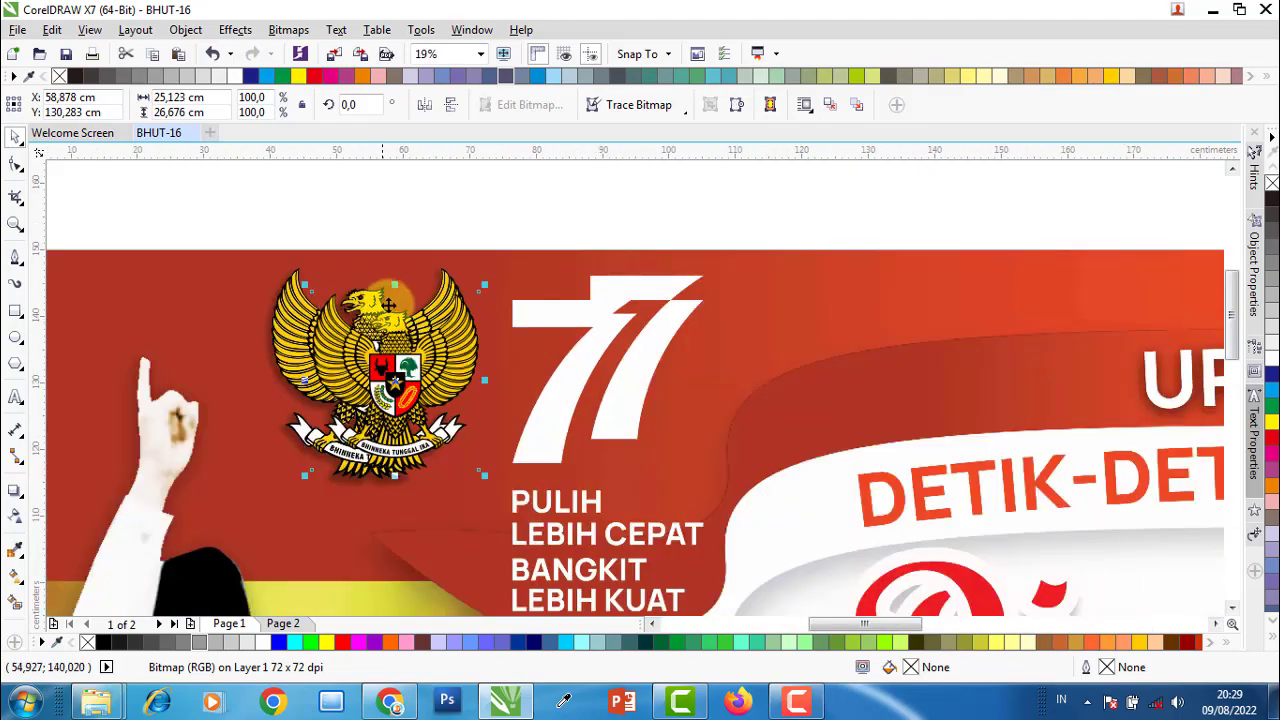
{"action": "left_click_drag", "start_coordinate": [490, 283], "coordinate": [537, 266]}
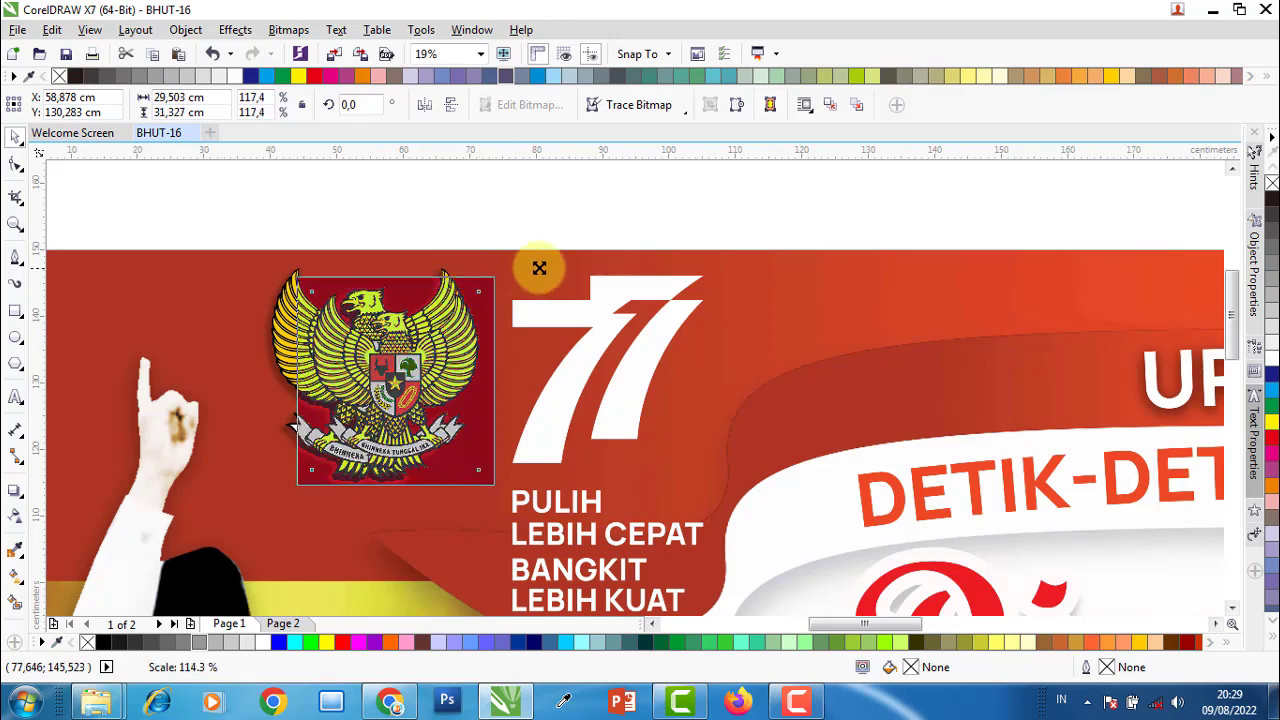
{"action": "scroll", "coordinate": [300, 280], "scroll_direction": "up", "scroll_amount": 3}
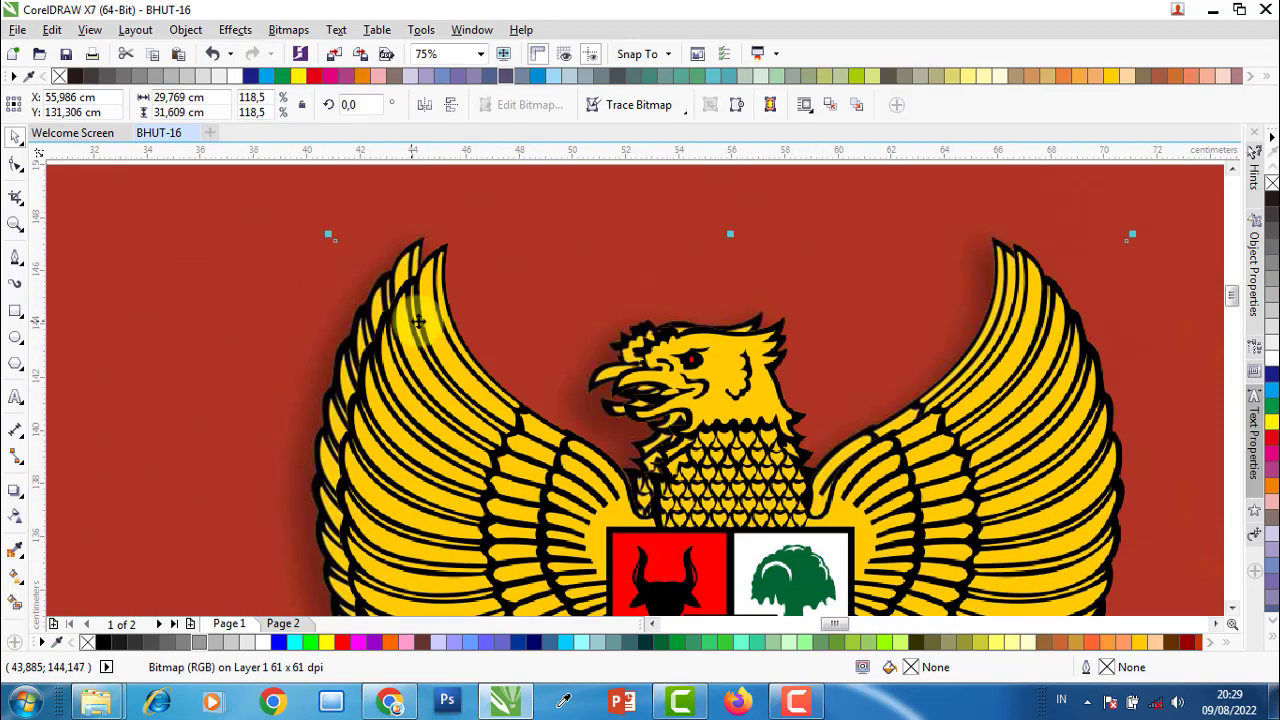
{"action": "left_click_drag", "start_coordinate": [417, 322], "coordinate": [401, 310]}
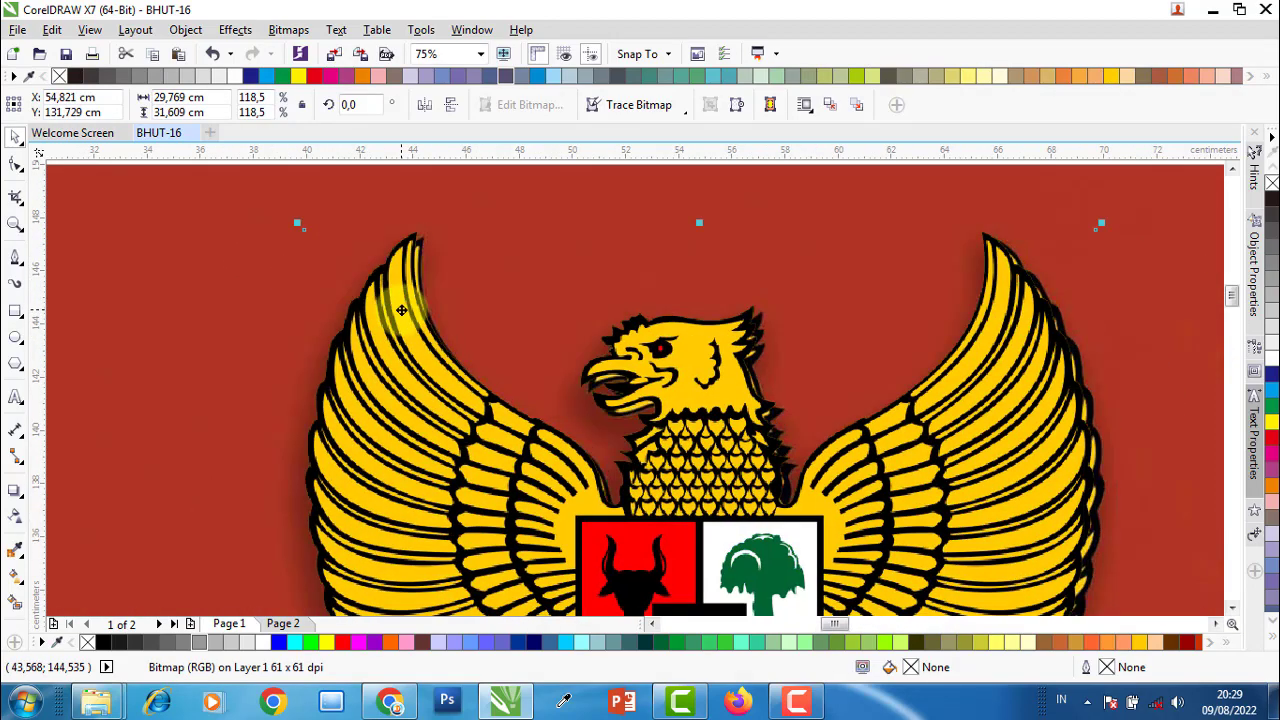
- Enlarge the Garuda emblem slightly to 120.4% so its edges match the original
{"action": "scroll", "coordinate": [460, 300], "scroll_direction": "down", "scroll_amount": 3}
{"action": "scroll", "coordinate": [590, 505], "scroll_direction": "up", "scroll_amount": 2}
{"action": "scroll", "coordinate": [560, 430], "scroll_direction": "up", "scroll_amount": 3}
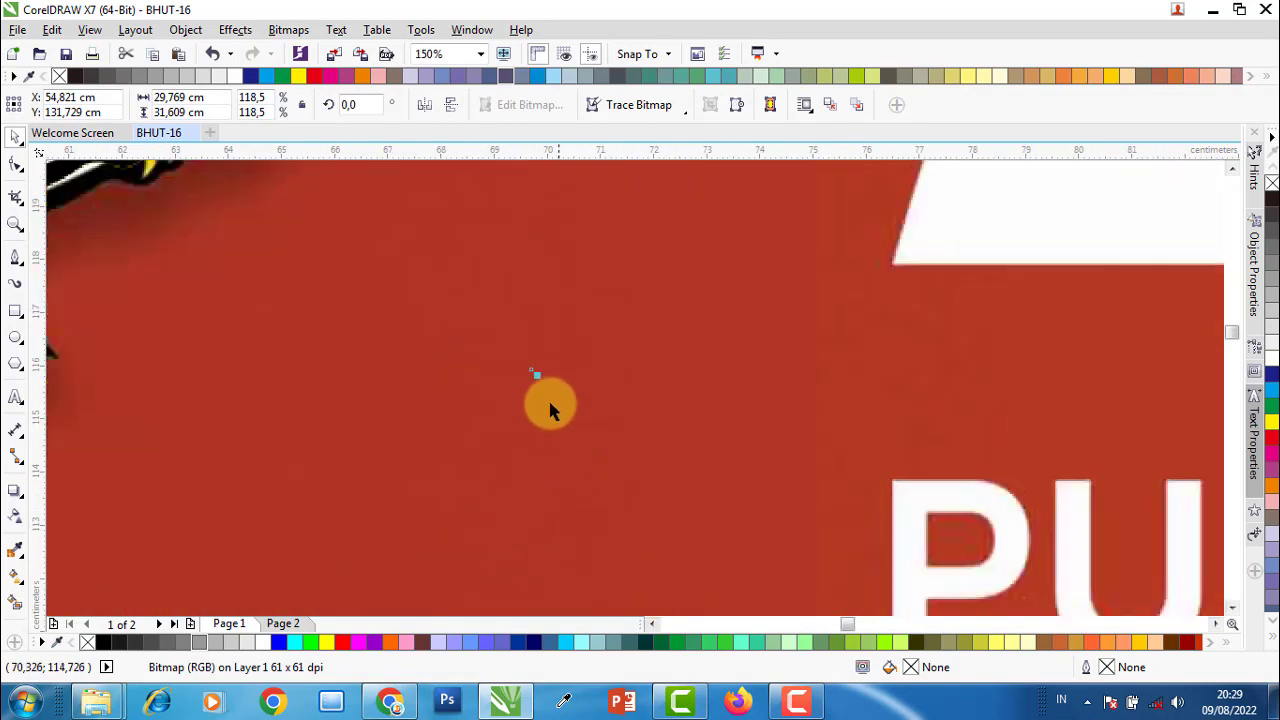
{"action": "scroll", "coordinate": [545, 400], "scroll_direction": "down", "scroll_amount": 1}
{"action": "left_click_drag", "start_coordinate": [547, 391], "coordinate": [563, 401]}
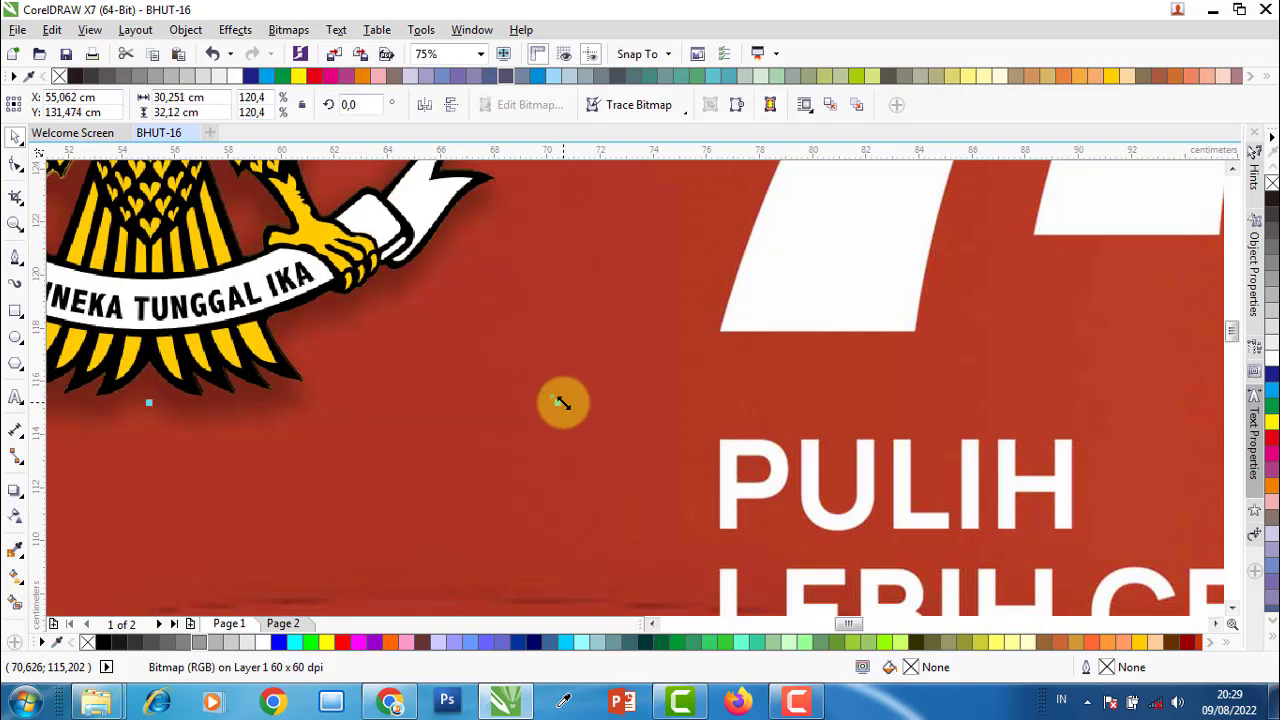
{"action": "scroll", "coordinate": [590, 430], "scroll_direction": "down", "scroll_amount": 3}
{"action": "scroll", "coordinate": [615, 410], "scroll_direction": "down", "scroll_amount": 2}
{"action": "scroll", "coordinate": [618, 408], "scroll_direction": "down", "scroll_amount": 1}
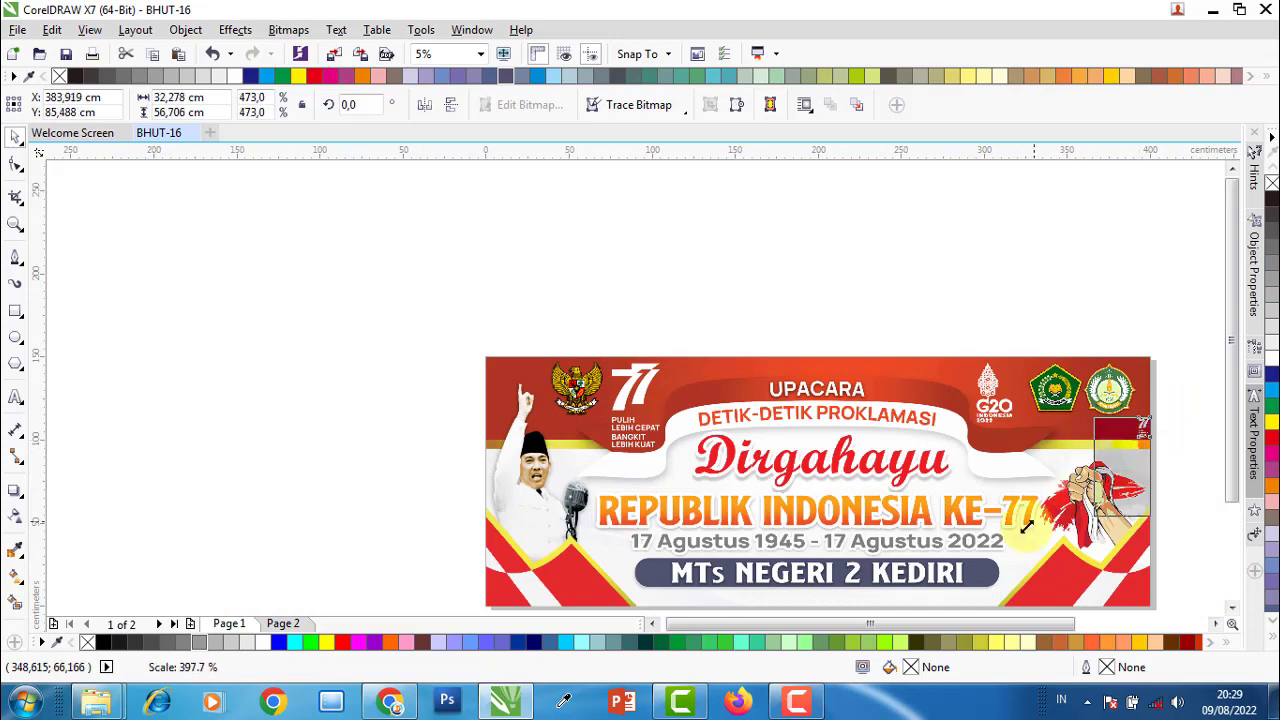
- Bring the HUT RI 77 logo onto the banner and size it toward the original 77
{"action": "mouse_move", "coordinate": [1138, 440]}
{"action": "left_mouse_down"}
{"action": "mouse_move", "coordinate": [1128, 462]}
{"action": "mouse_move", "coordinate": [692, 380]}
{"action": "left_mouse_up"}
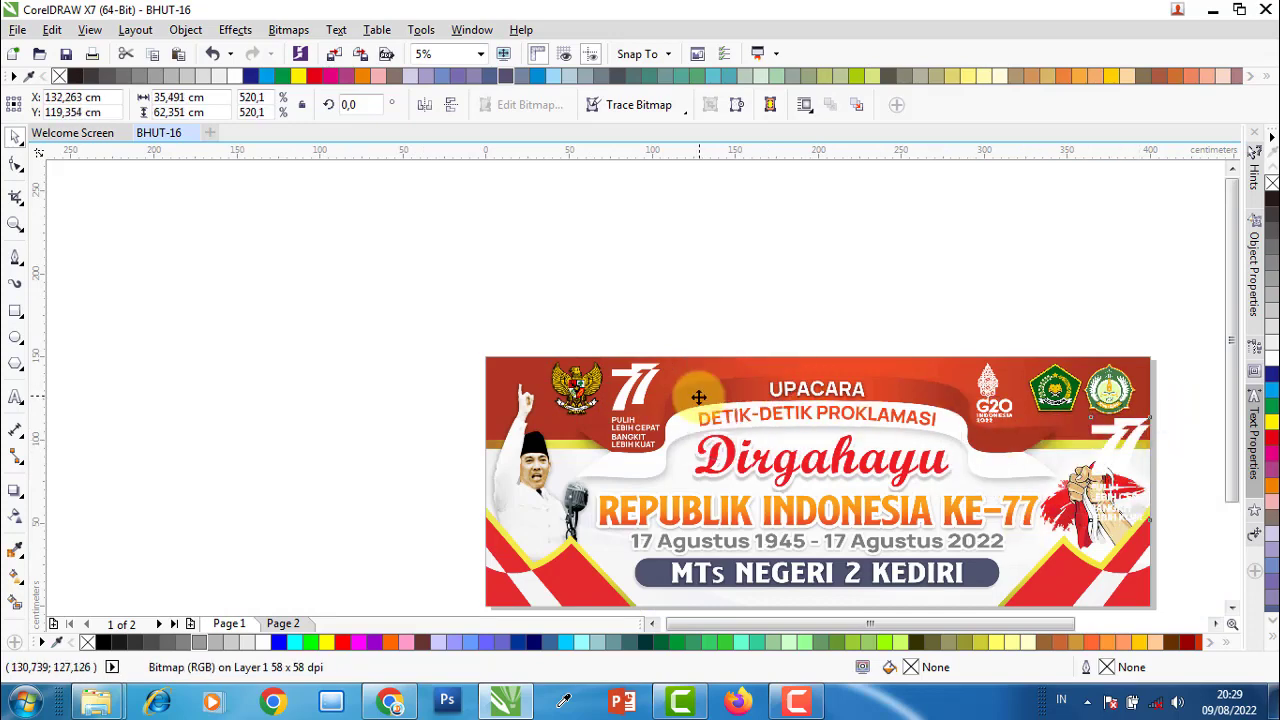
{"action": "scroll", "coordinate": [650, 365], "scroll_direction": "up", "scroll_amount": 2}
{"action": "scroll", "coordinate": [614, 351], "scroll_direction": "up", "scroll_amount": 2}
{"action": "scroll", "coordinate": [612, 347], "scroll_direction": "up", "scroll_amount": 1}
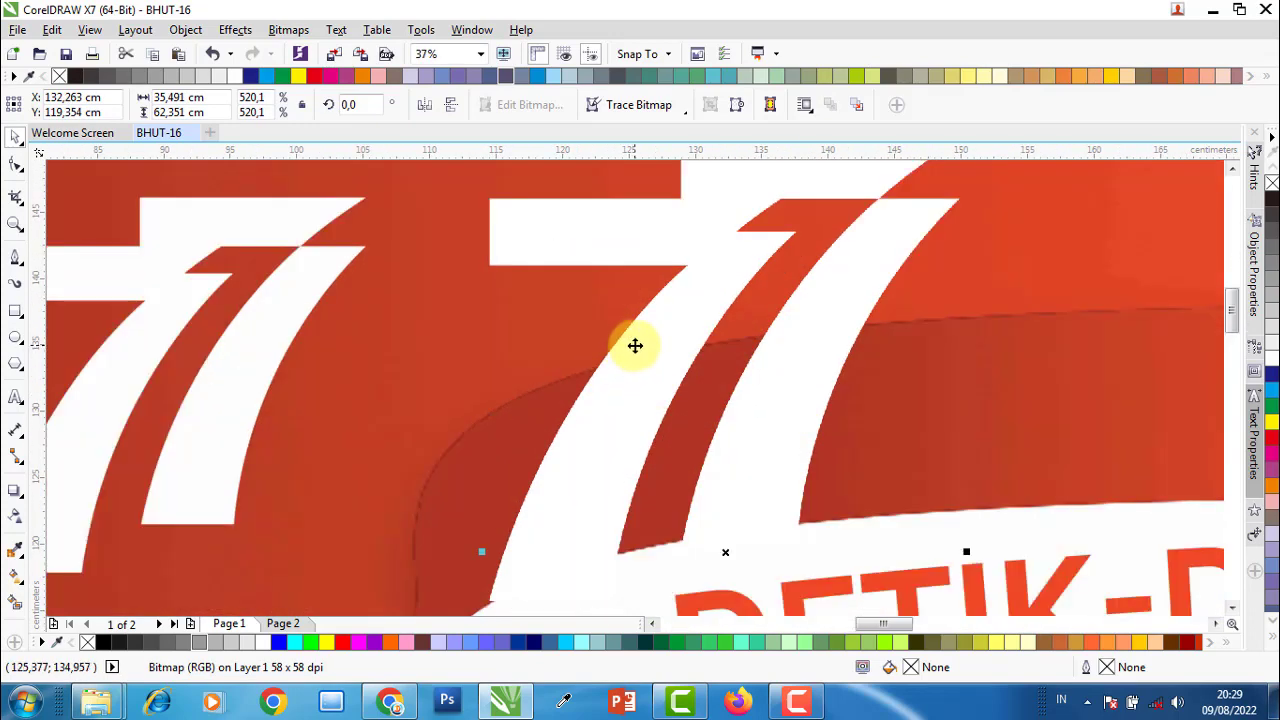
{"action": "scroll", "coordinate": [635, 345], "scroll_direction": "down", "scroll_amount": 2}
{"action": "scroll", "coordinate": [637, 357], "scroll_direction": "down", "scroll_amount": 1}
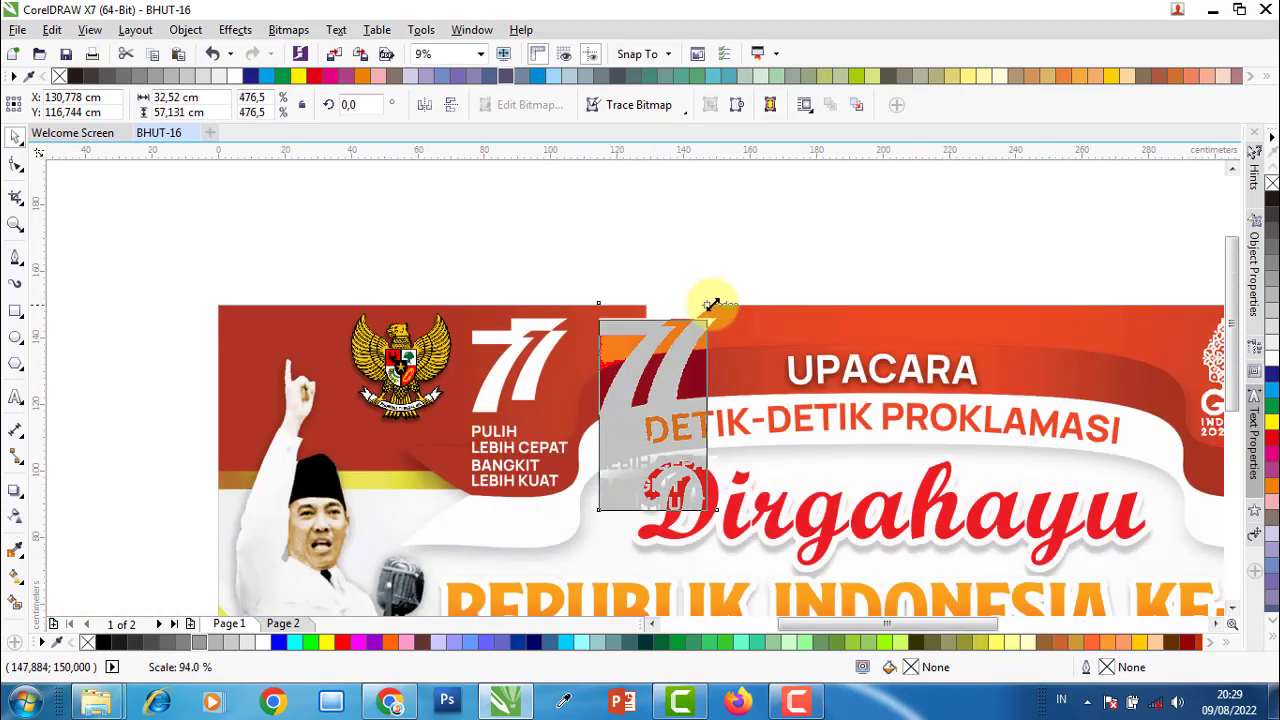
{"action": "mouse_move", "coordinate": [725, 297]}
{"action": "left_mouse_down"}
{"action": "mouse_move", "coordinate": [711, 321]}
{"action": "mouse_move", "coordinate": [598, 325]}
{"action": "left_mouse_up"}
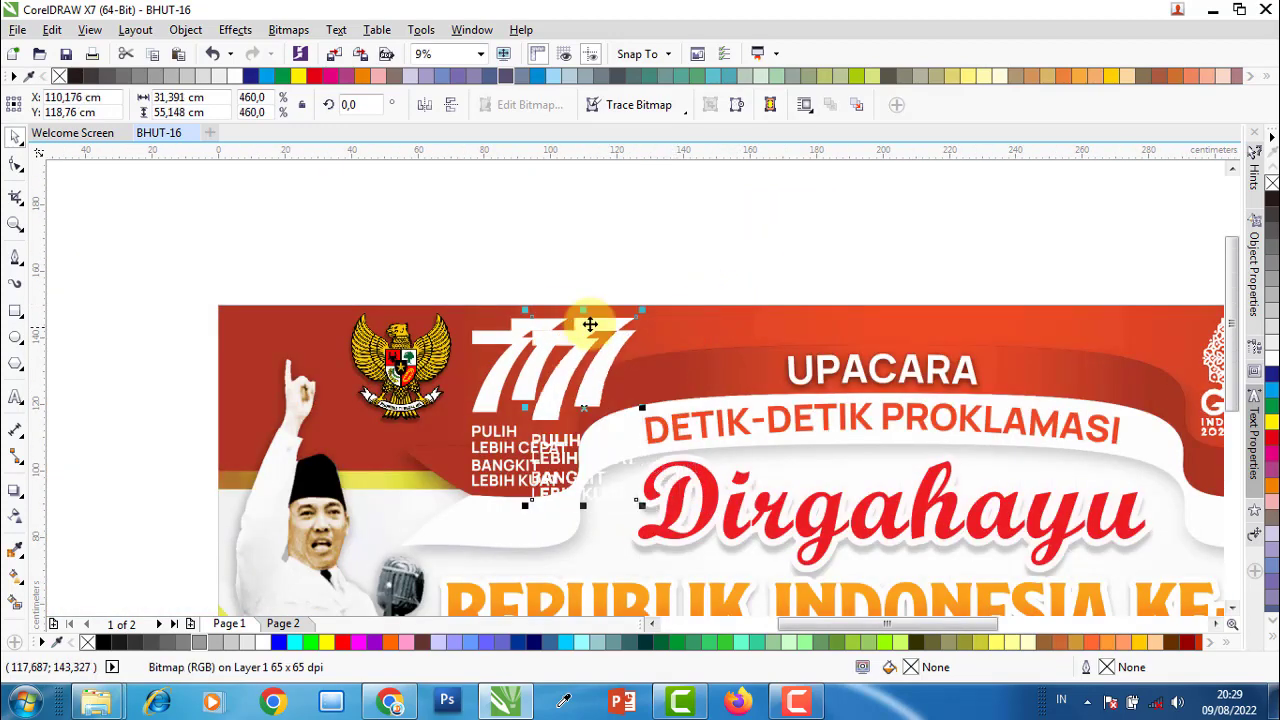
{"action": "scroll", "coordinate": [586, 323], "scroll_direction": "up", "scroll_amount": 2}
{"action": "scroll", "coordinate": [557, 314], "scroll_direction": "up", "scroll_amount": 1}
{"action": "scroll", "coordinate": [760, 350], "scroll_direction": "up", "scroll_amount": 2}
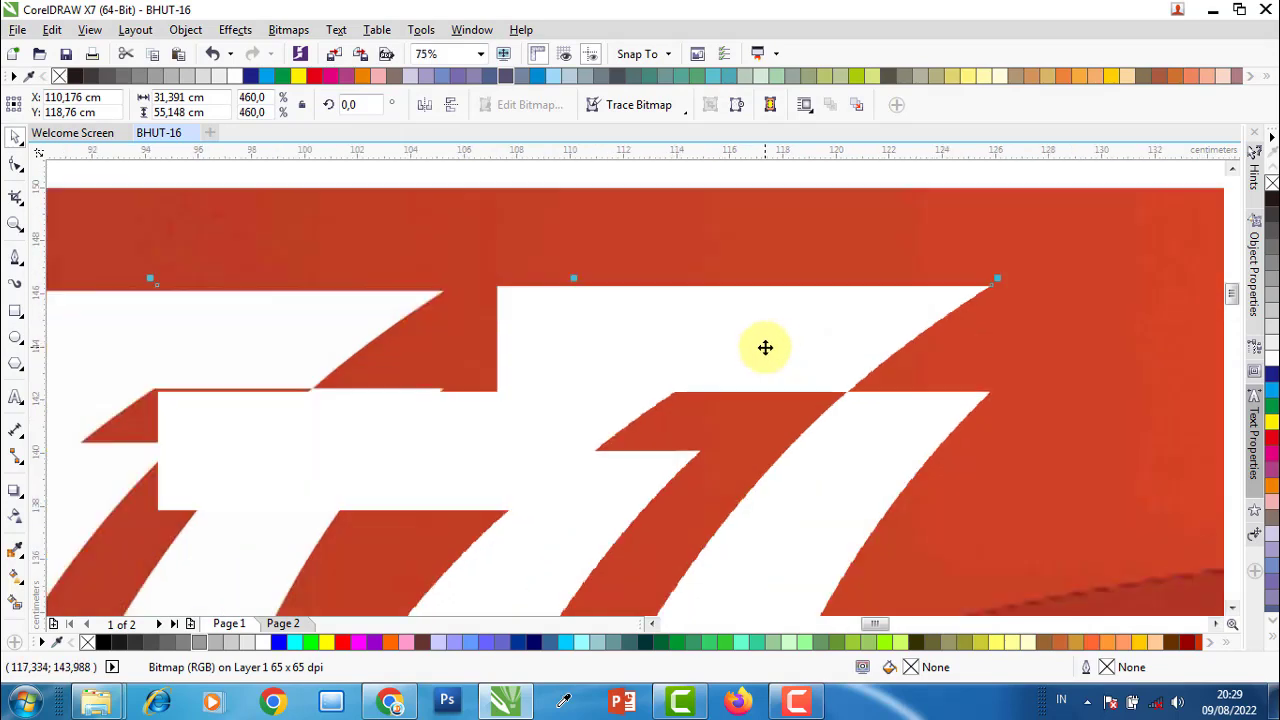
{"action": "scroll", "coordinate": [690, 400], "scroll_direction": "up", "scroll_amount": 2}
{"action": "scroll", "coordinate": [760, 397], "scroll_direction": "up", "scroll_amount": 1}
{"action": "scroll", "coordinate": [800, 400], "scroll_direction": "down", "scroll_amount": 6}
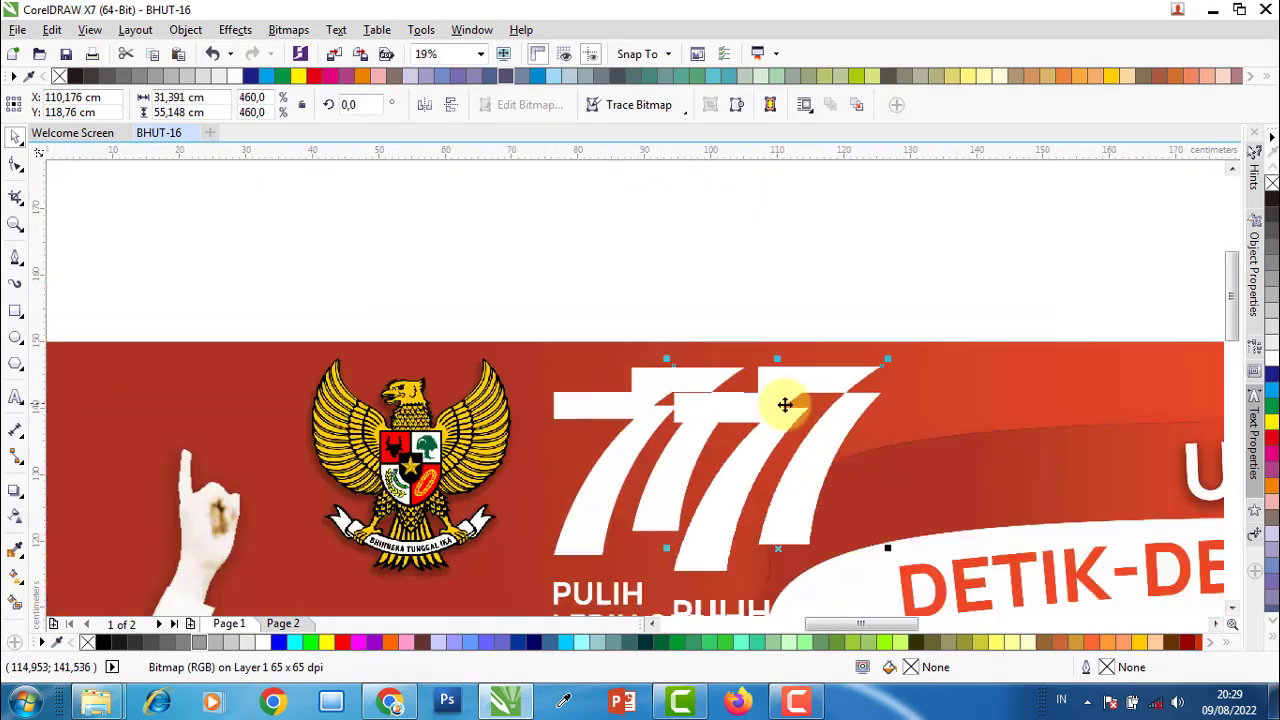
{"action": "scroll", "coordinate": [700, 410], "scroll_direction": "up", "scroll_amount": 1}
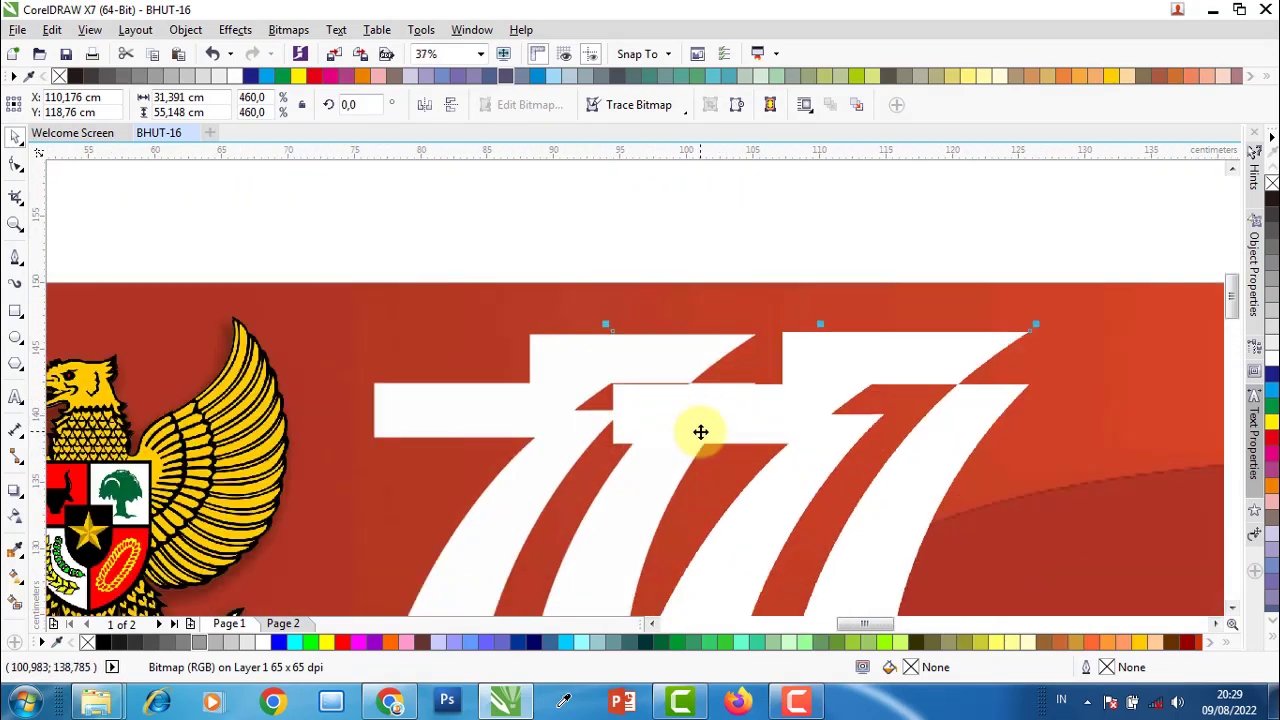
- Nudge the 77 logo left and fine-tune it squarely over the original 77
{"action": "left_click_drag", "start_coordinate": [700, 429], "coordinate": [549, 423]}
{"action": "scroll", "coordinate": [660, 337], "scroll_direction": "up", "scroll_amount": 1}
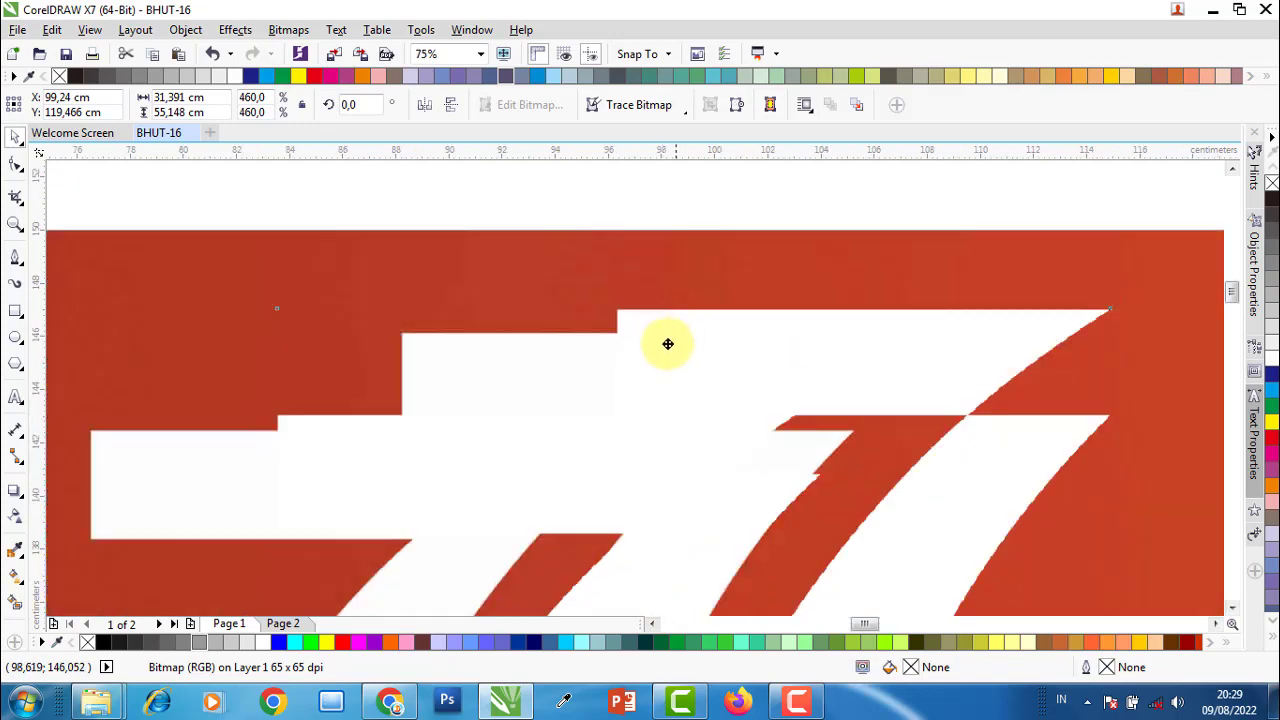
{"action": "mouse_move", "coordinate": [668, 344]}
{"action": "left_mouse_down"}
{"action": "mouse_move", "coordinate": [534, 363]}
{"action": "mouse_move", "coordinate": [446, 349]}
{"action": "left_mouse_up"}
{"action": "scroll", "coordinate": [471, 334], "scroll_direction": "up", "scroll_amount": 2}
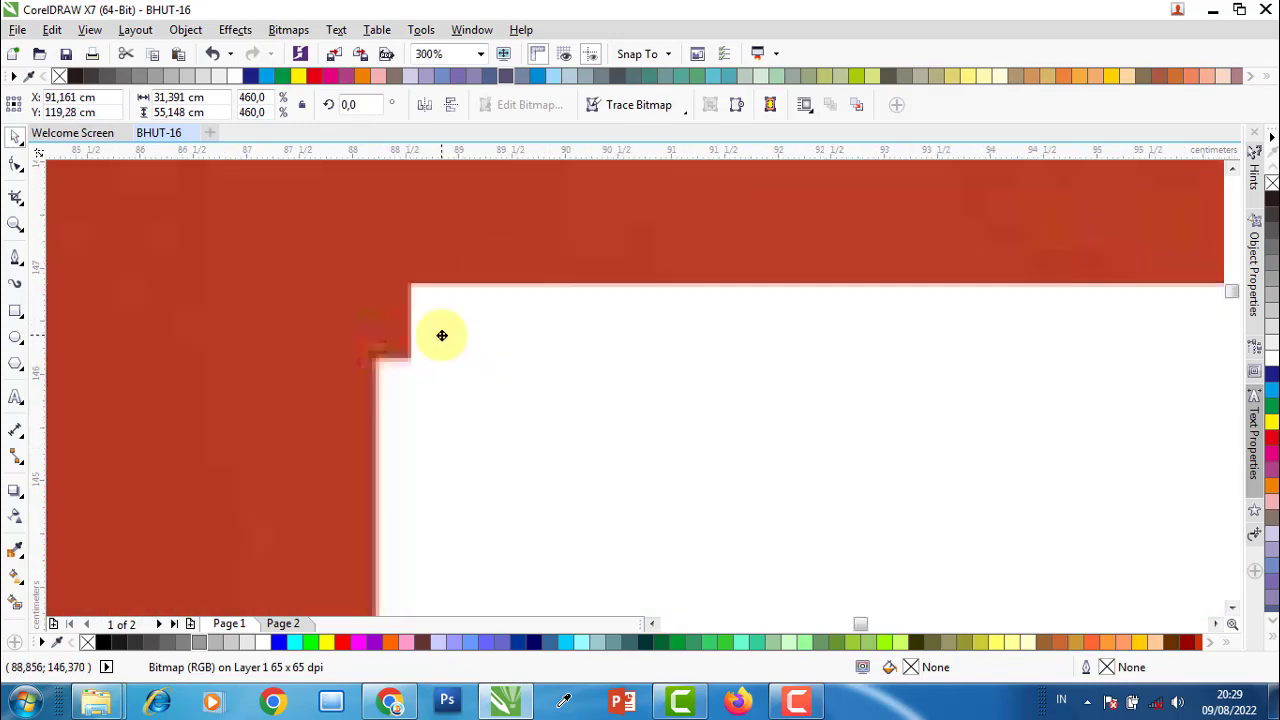
{"action": "scroll", "coordinate": [440, 335], "scroll_direction": "down", "scroll_amount": 2}
{"action": "scroll", "coordinate": [457, 331], "scroll_direction": "up", "scroll_amount": 2}
{"action": "left_click_drag", "start_coordinate": [463, 323], "coordinate": [467, 377]}
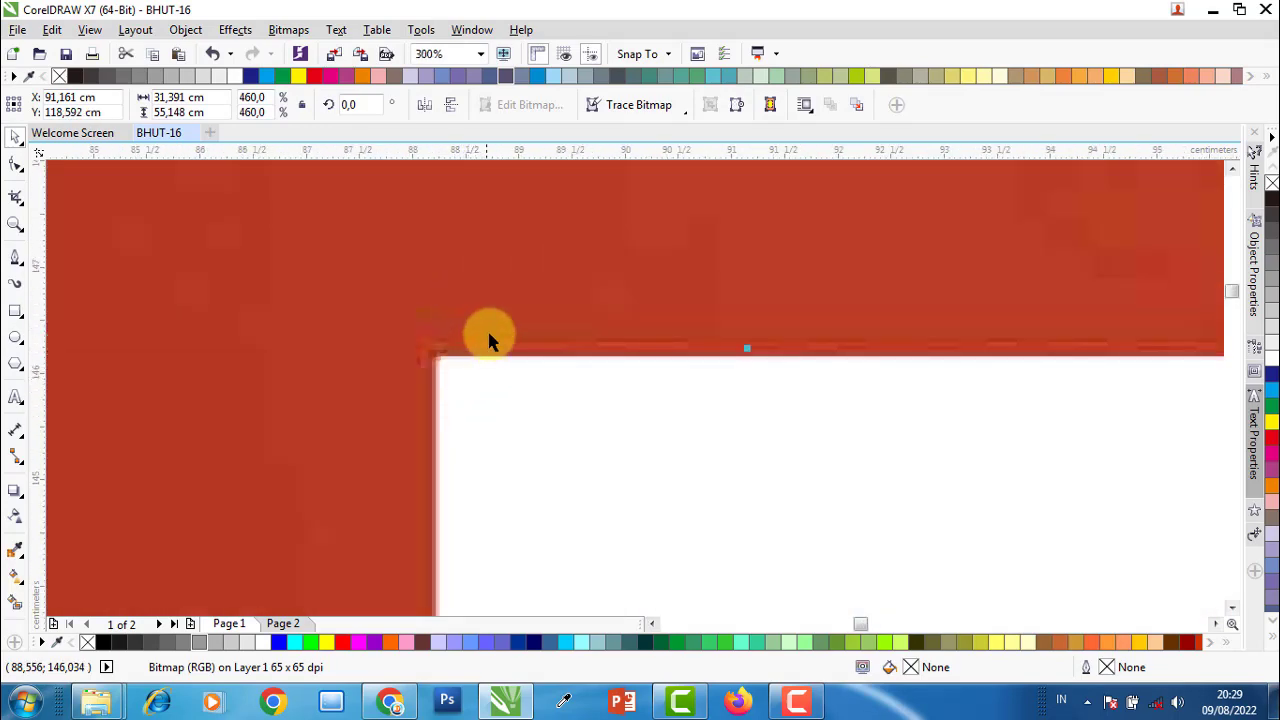
{"action": "scroll", "coordinate": [490, 340], "scroll_direction": "down", "scroll_amount": 2}
{"action": "scroll", "coordinate": [551, 306], "scroll_direction": "down", "scroll_amount": 2}
- Shrink the 77 logo slightly and move it up so its KUAT line aligns
{"action": "scroll", "coordinate": [606, 515], "scroll_direction": "up", "scroll_amount": 2}
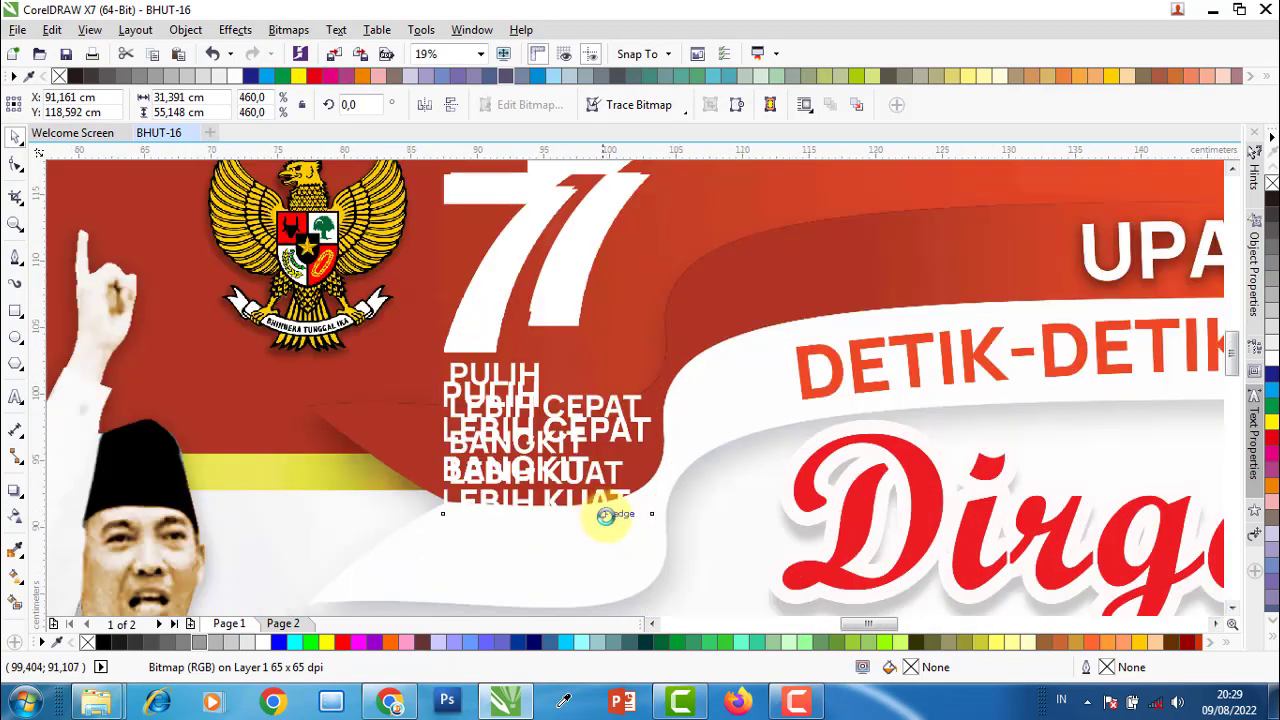
{"action": "scroll", "coordinate": [606, 515], "scroll_direction": "up", "scroll_amount": 2}
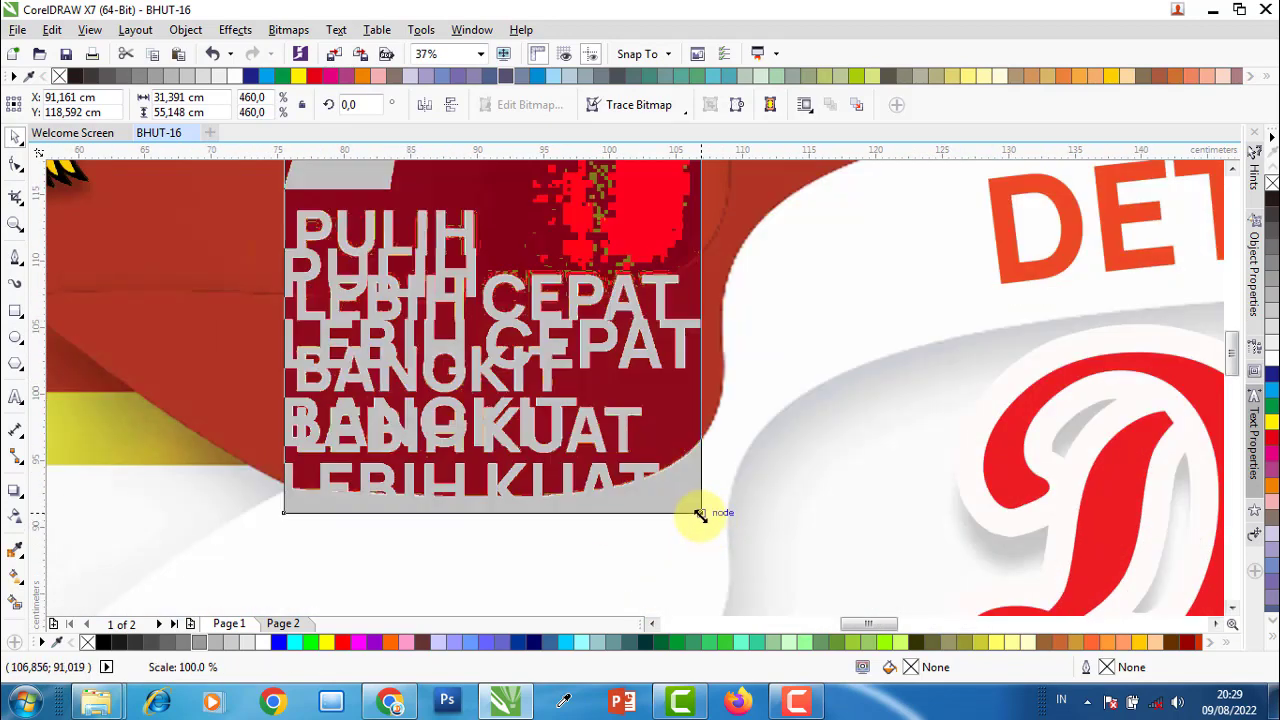
{"action": "left_click_drag", "start_coordinate": [705, 519], "coordinate": [685, 492]}
{"action": "left_click", "coordinate": [691, 490]}
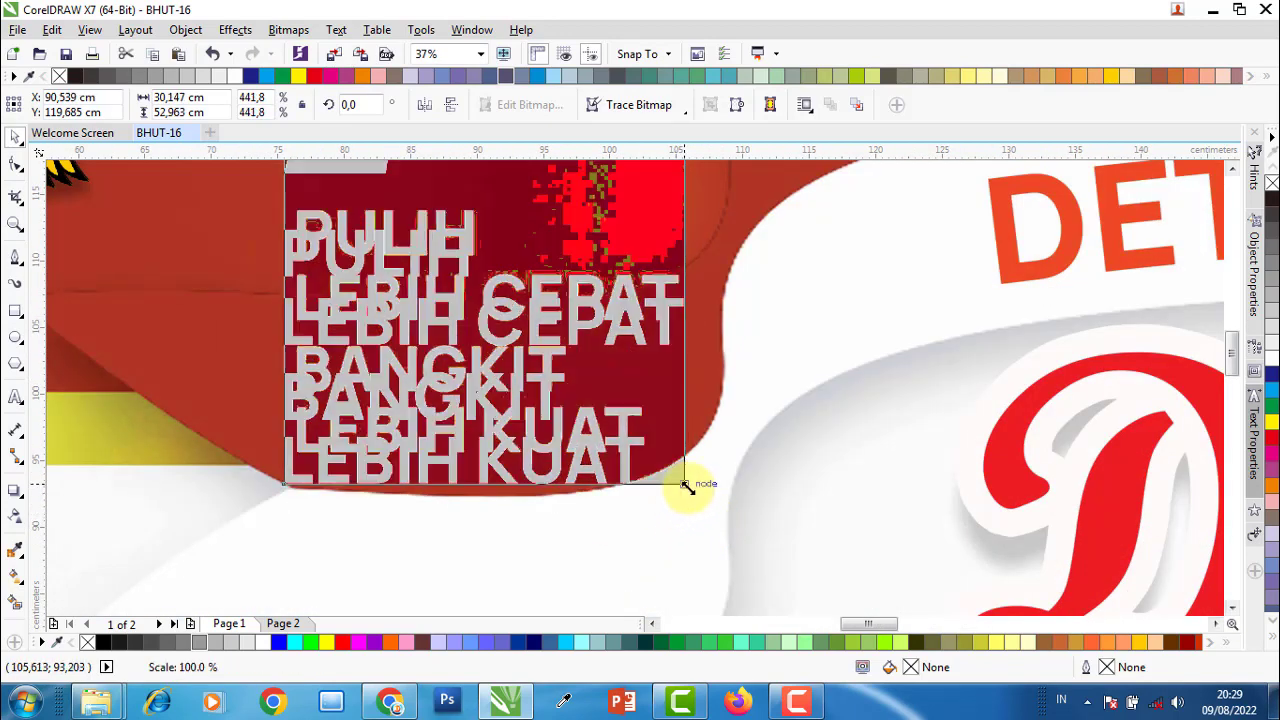
{"action": "scroll", "coordinate": [630, 440], "scroll_direction": "up", "scroll_amount": 3}
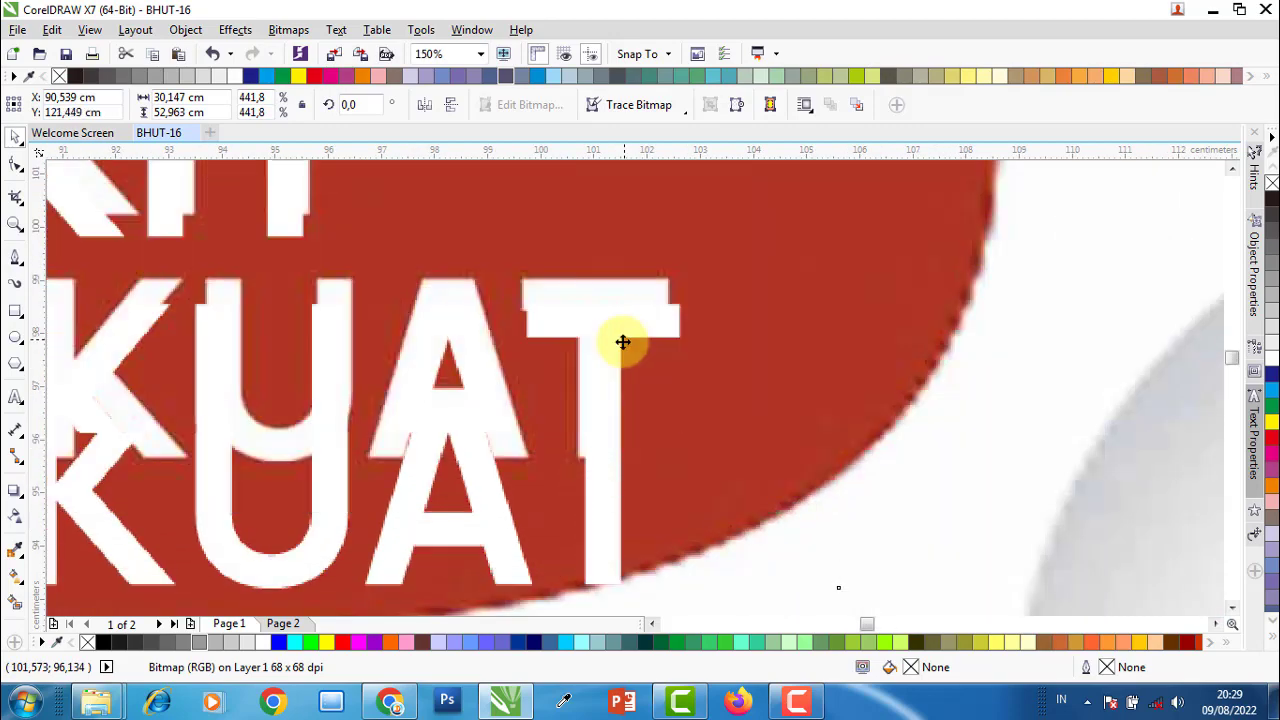
{"action": "left_click_drag", "start_coordinate": [624, 407], "coordinate": [611, 320]}
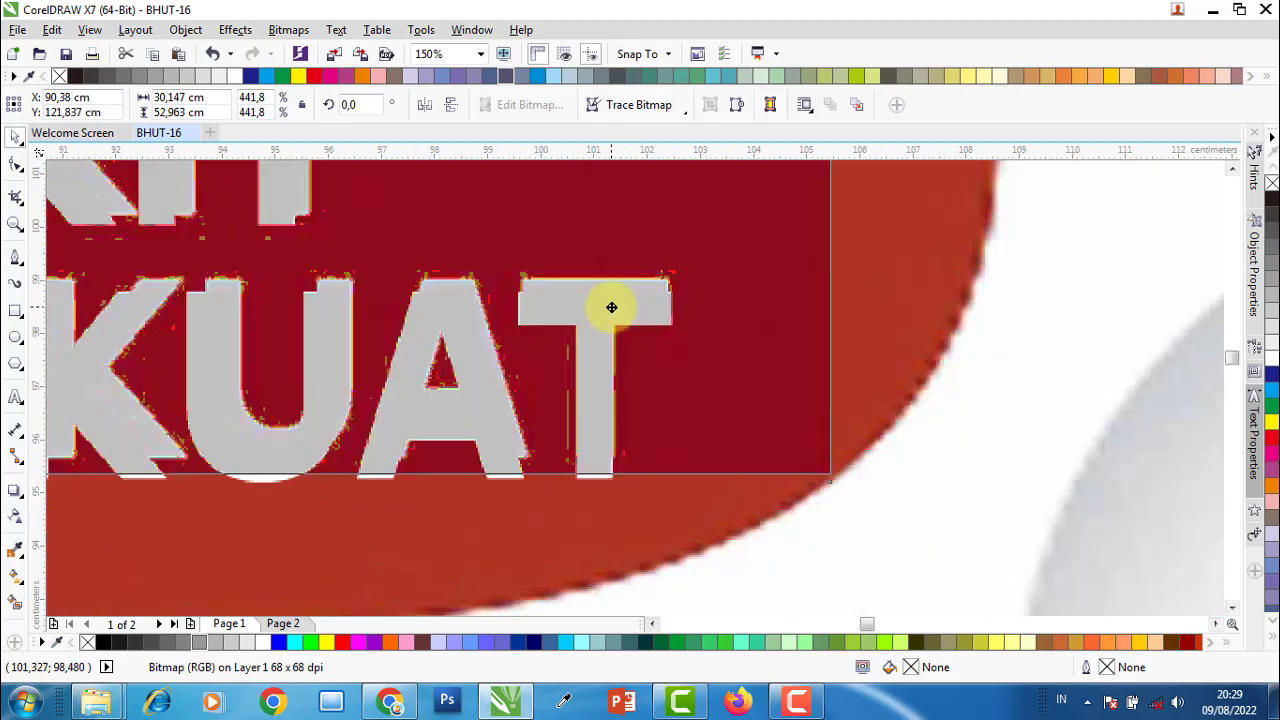
{"action": "scroll", "coordinate": [580, 448], "scroll_direction": "down", "scroll_amount": 2}
{"action": "scroll", "coordinate": [535, 348], "scroll_direction": "down", "scroll_amount": 3}
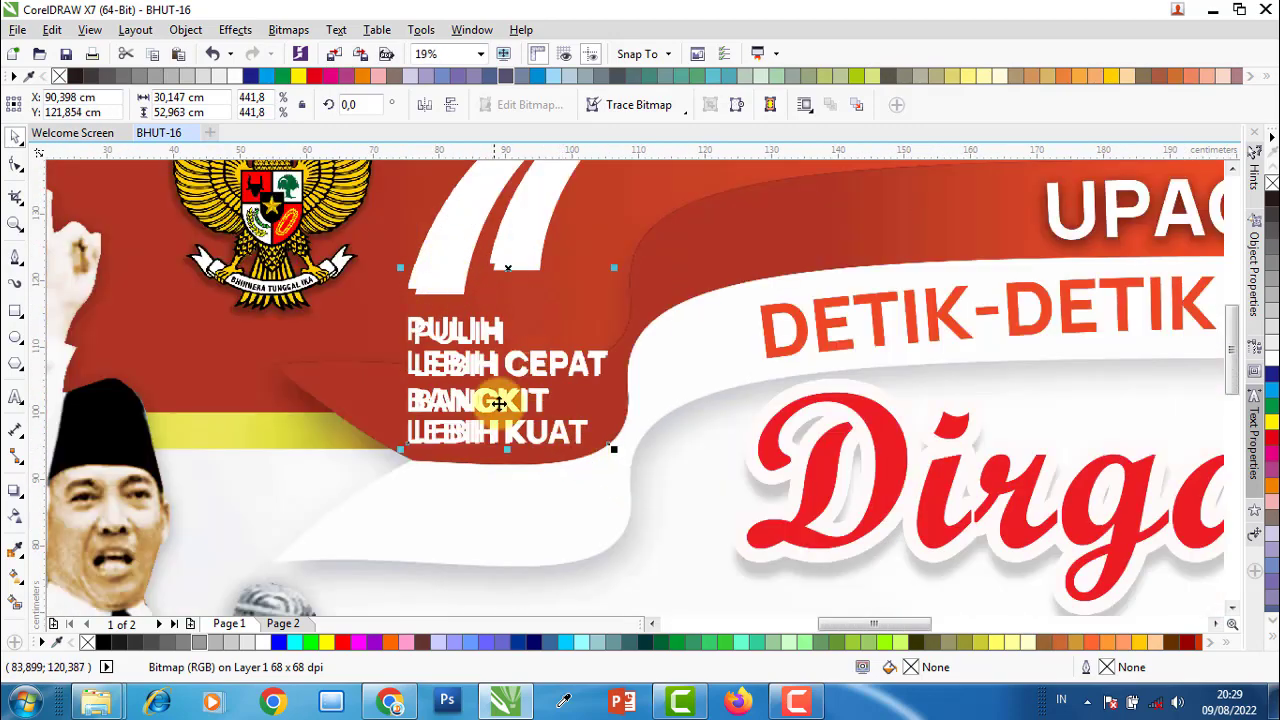
{"action": "scroll", "coordinate": [500, 400], "scroll_direction": "down", "scroll_amount": 1}
{"action": "scroll", "coordinate": [500, 248], "scroll_direction": "up", "scroll_amount": 3}
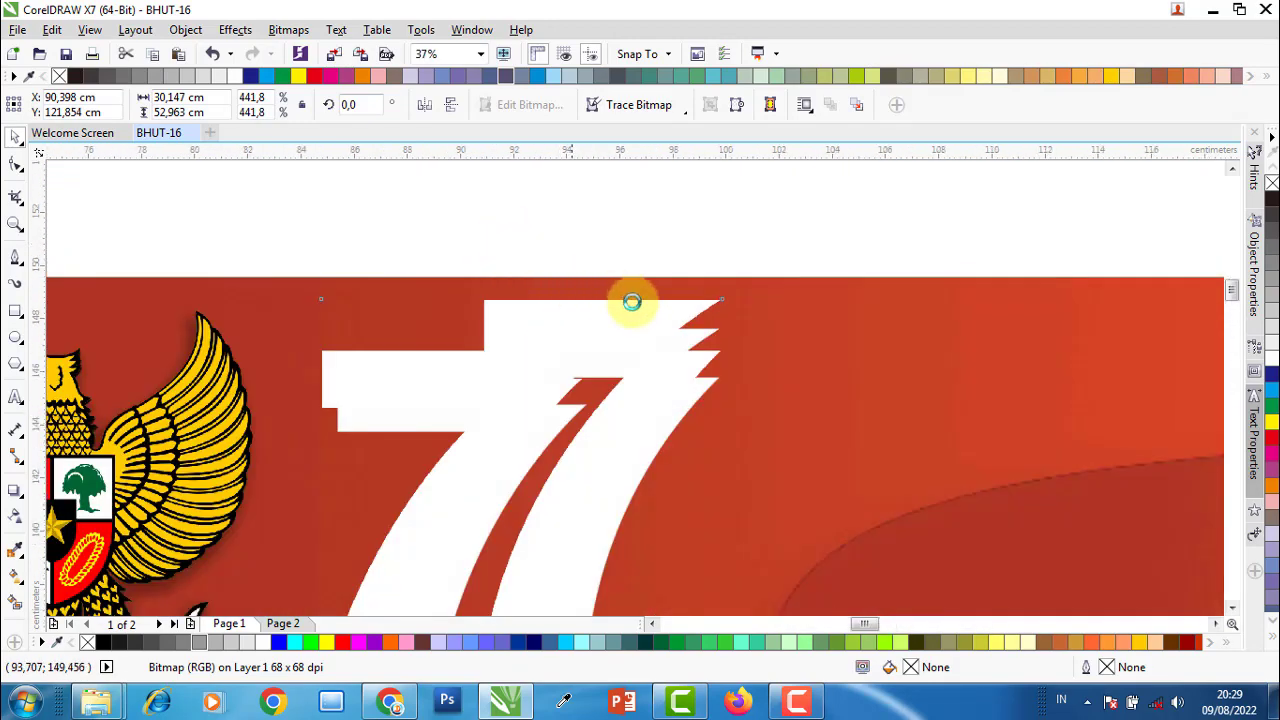
{"action": "scroll", "coordinate": [620, 290], "scroll_direction": "up", "scroll_amount": 2}
- Rescale the 77 logo to about 420.8% and fit it over the original 77 and slogan
{"action": "left_click_drag", "start_coordinate": [876, 307], "coordinate": [842, 366]}
{"action": "left_click_drag", "start_coordinate": [714, 503], "coordinate": [828, 494]}
{"action": "mouse_move", "coordinate": [777, 400]}
{"action": "left_mouse_down"}
{"action": "mouse_move", "coordinate": [733, 374]}
{"action": "mouse_move", "coordinate": [817, 391]}
{"action": "mouse_move", "coordinate": [797, 389]}
{"action": "left_mouse_up"}
{"action": "scroll", "coordinate": [797, 389], "scroll_direction": "down", "scroll_amount": 3}
{"action": "scroll", "coordinate": [720, 560], "scroll_direction": "up", "scroll_amount": 1}
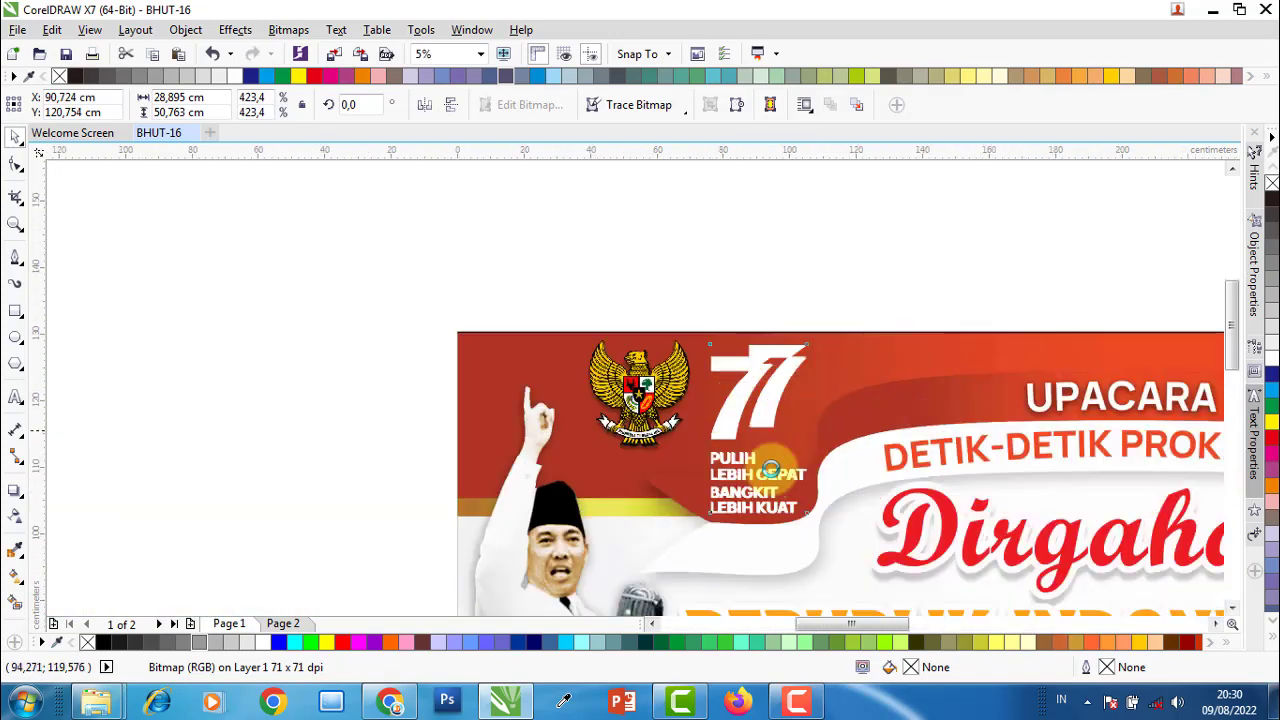
{"action": "scroll", "coordinate": [710, 565], "scroll_direction": "up", "scroll_amount": 1}
{"action": "scroll", "coordinate": [703, 583], "scroll_direction": "up", "scroll_amount": 1}
{"action": "scroll", "coordinate": [590, 570], "scroll_direction": "up", "scroll_amount": 1}
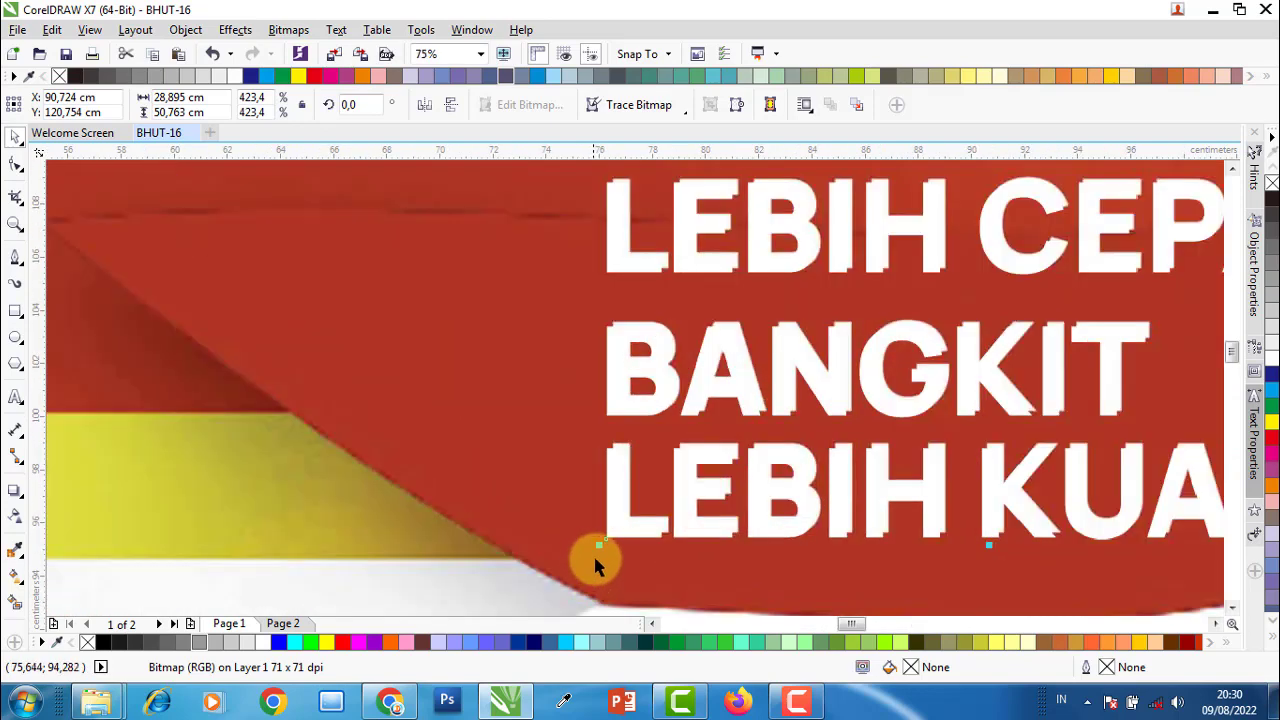
{"action": "scroll", "coordinate": [600, 555], "scroll_direction": "up", "scroll_amount": 1}
{"action": "left_click_drag", "start_coordinate": [611, 525], "coordinate": [601, 531]}
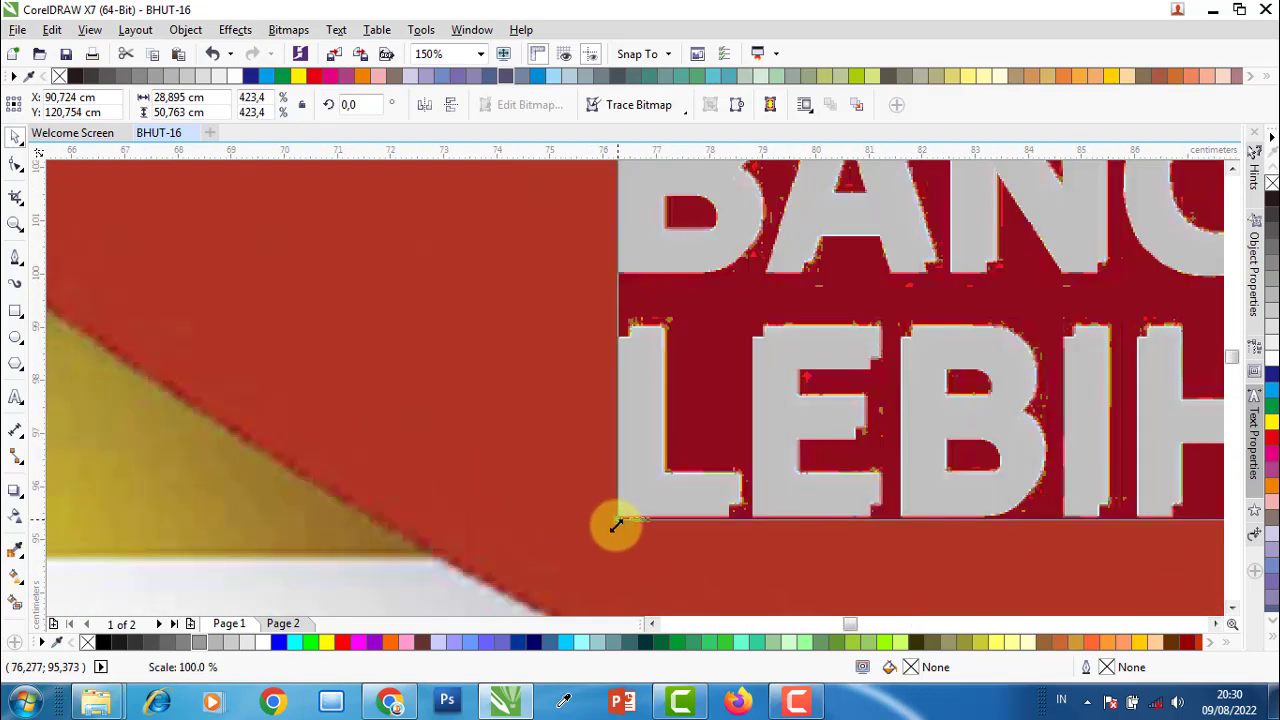
{"action": "scroll", "coordinate": [601, 531], "scroll_direction": "down", "scroll_amount": 1}
{"action": "scroll", "coordinate": [571, 457], "scroll_direction": "down", "scroll_amount": 2}
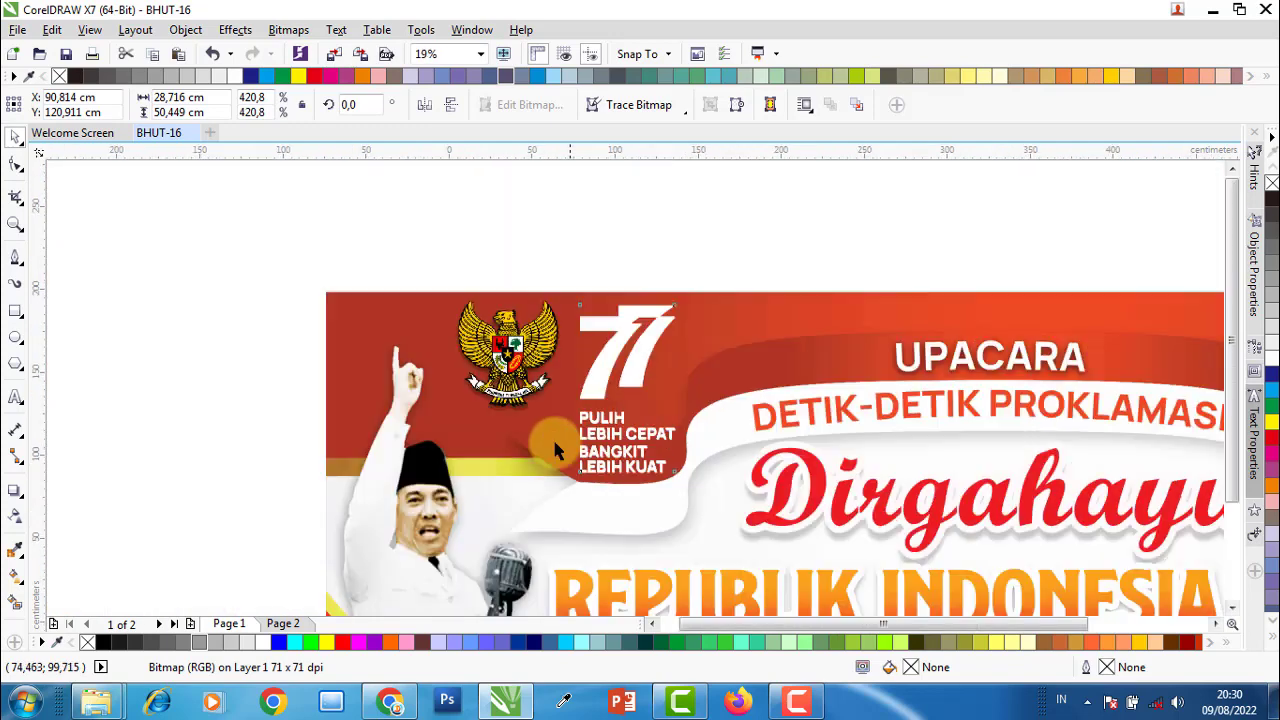
{"action": "scroll", "coordinate": [552, 436], "scroll_direction": "down", "scroll_amount": 1}
{"action": "left_click", "coordinate": [962, 371]}
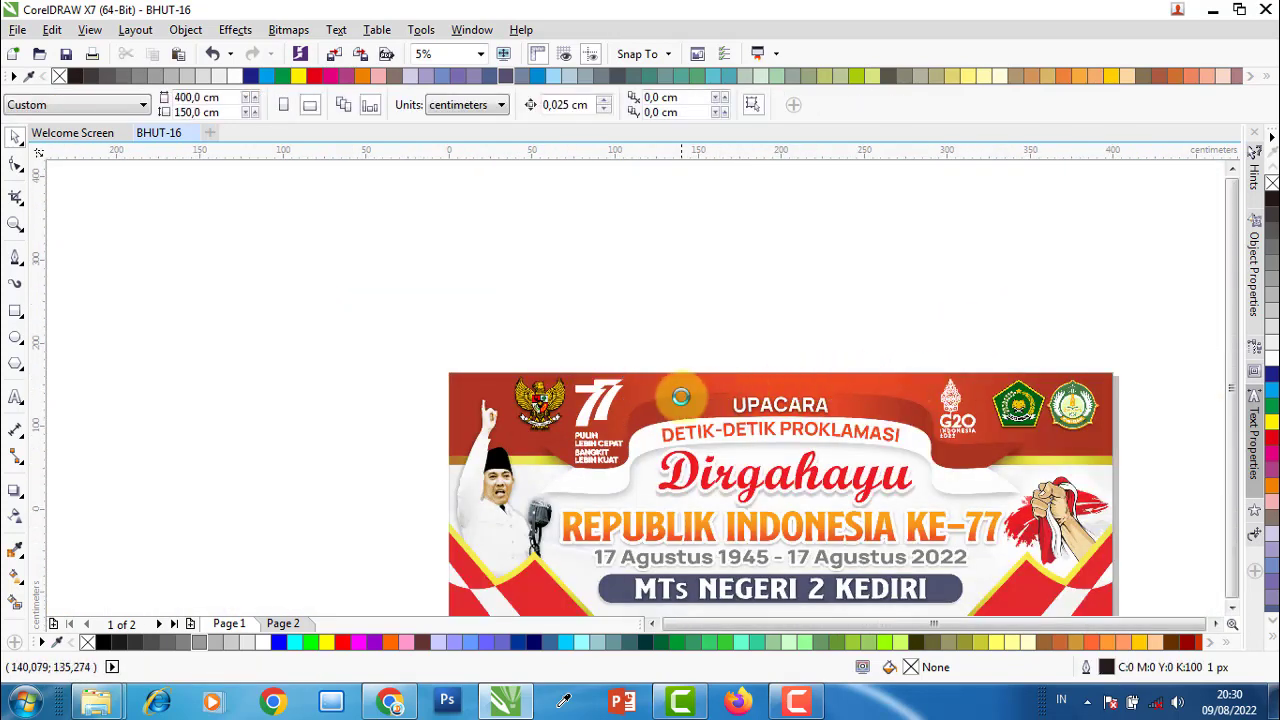
- Group the garuda emblem, 77 logo and the three right-hand logos
{"action": "scroll", "coordinate": [830, 405], "scroll_direction": "down", "scroll_amount": 1}
{"action": "scroll", "coordinate": [830, 405], "scroll_direction": "up", "scroll_amount": 1}
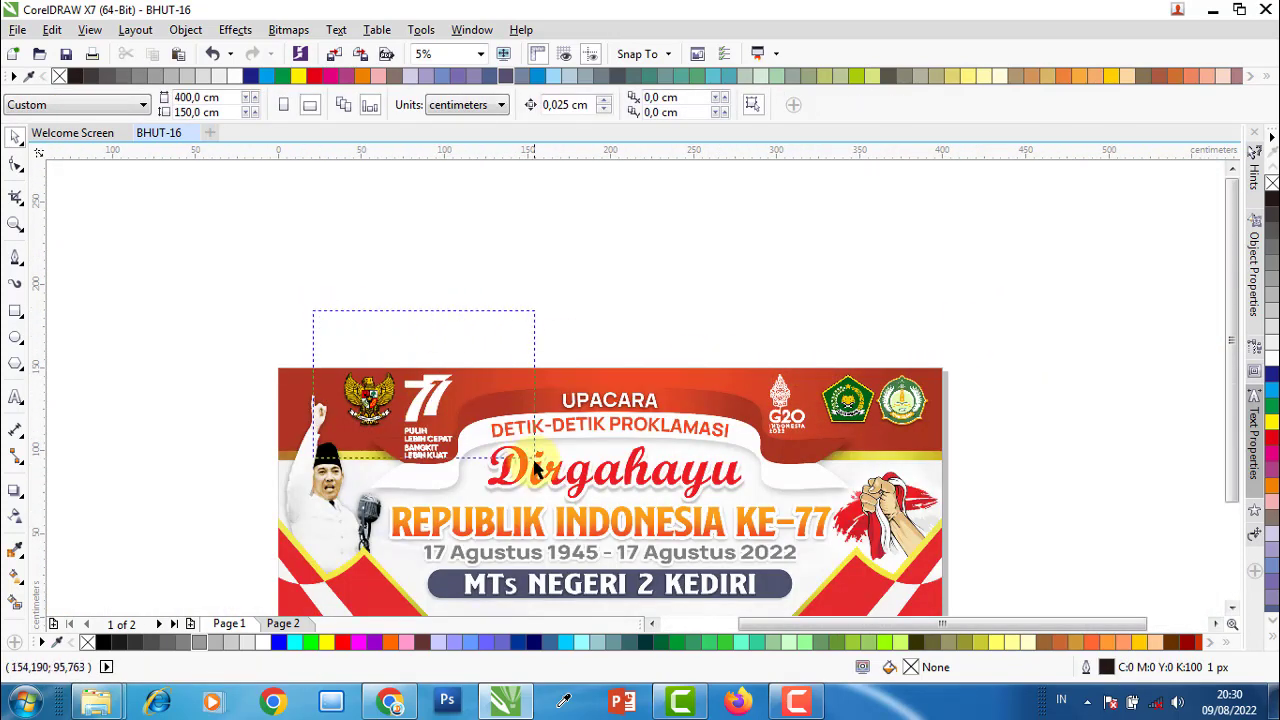
{"action": "left_click_drag", "start_coordinate": [515, 510], "coordinate": [515, 510]}
{"action": "left_click_drag", "start_coordinate": [1003, 462], "coordinate": [1003, 462]}
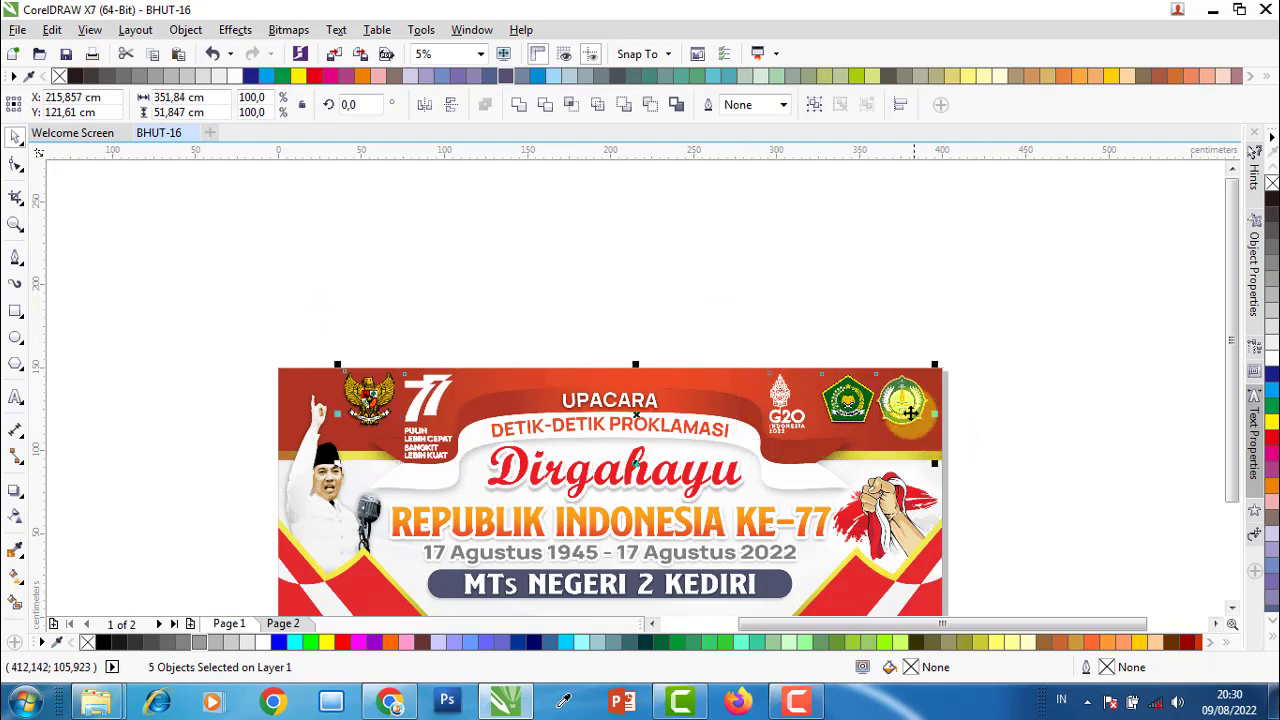
{"action": "key", "text": "ctrl+g"}
- Copy the logo group onto Page 2, then return to Page 1
{"action": "right_click", "coordinate": [785, 395]}
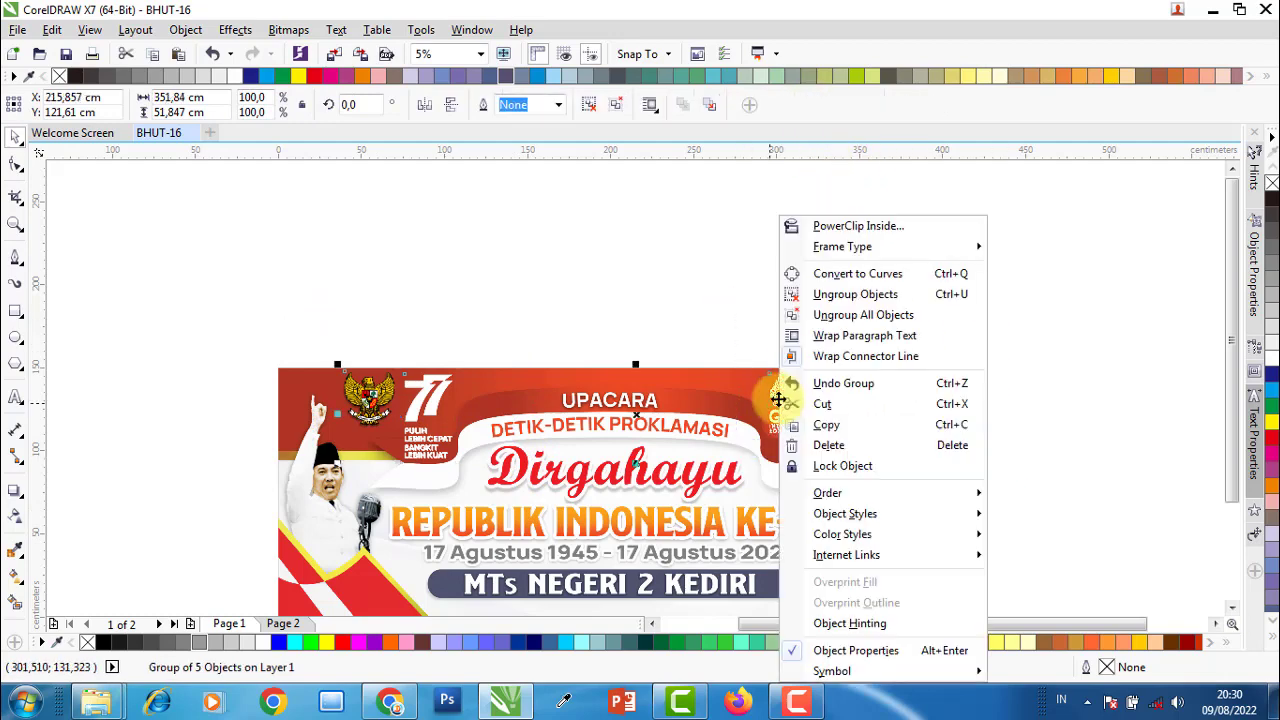
{"action": "left_click", "coordinate": [515, 552]}
{"action": "left_click", "coordinate": [283, 623]}
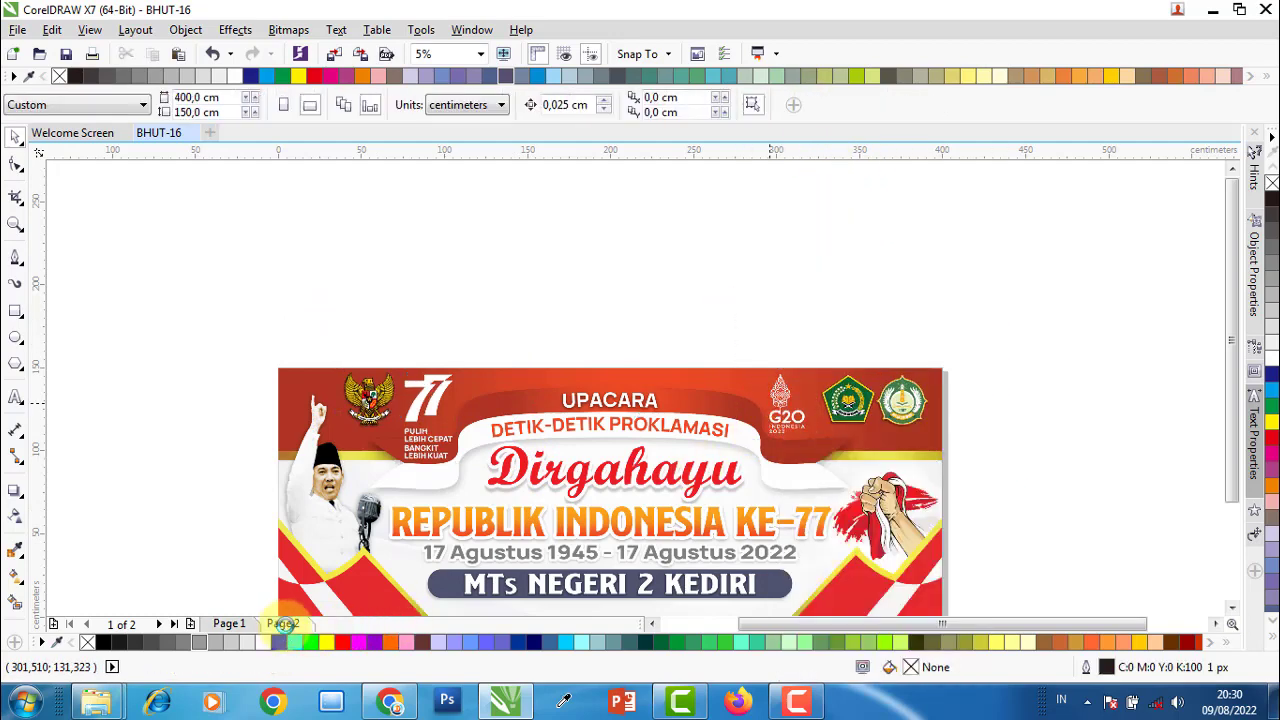
{"action": "right_click", "coordinate": [757, 278]}
{"action": "left_click", "coordinate": [800, 393]}
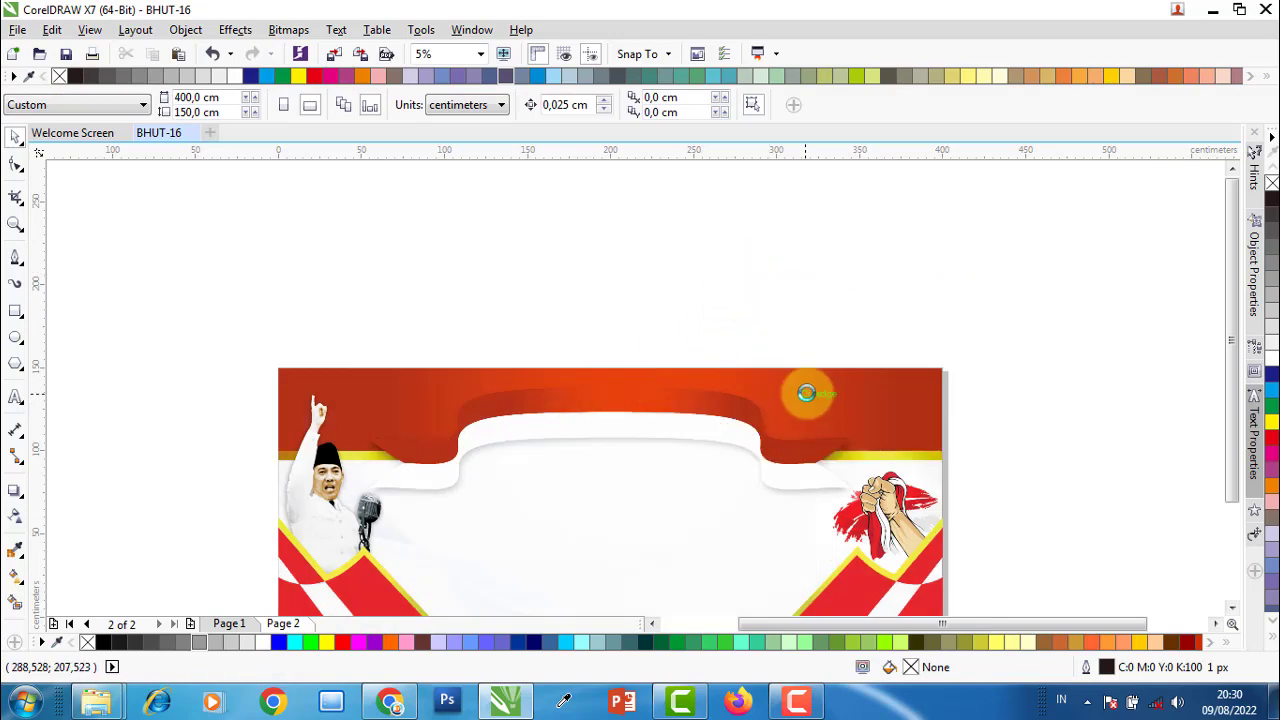
{"action": "left_click", "coordinate": [783, 308]}
{"action": "scroll", "coordinate": [504, 447], "scroll_direction": "up", "scroll_amount": 2}
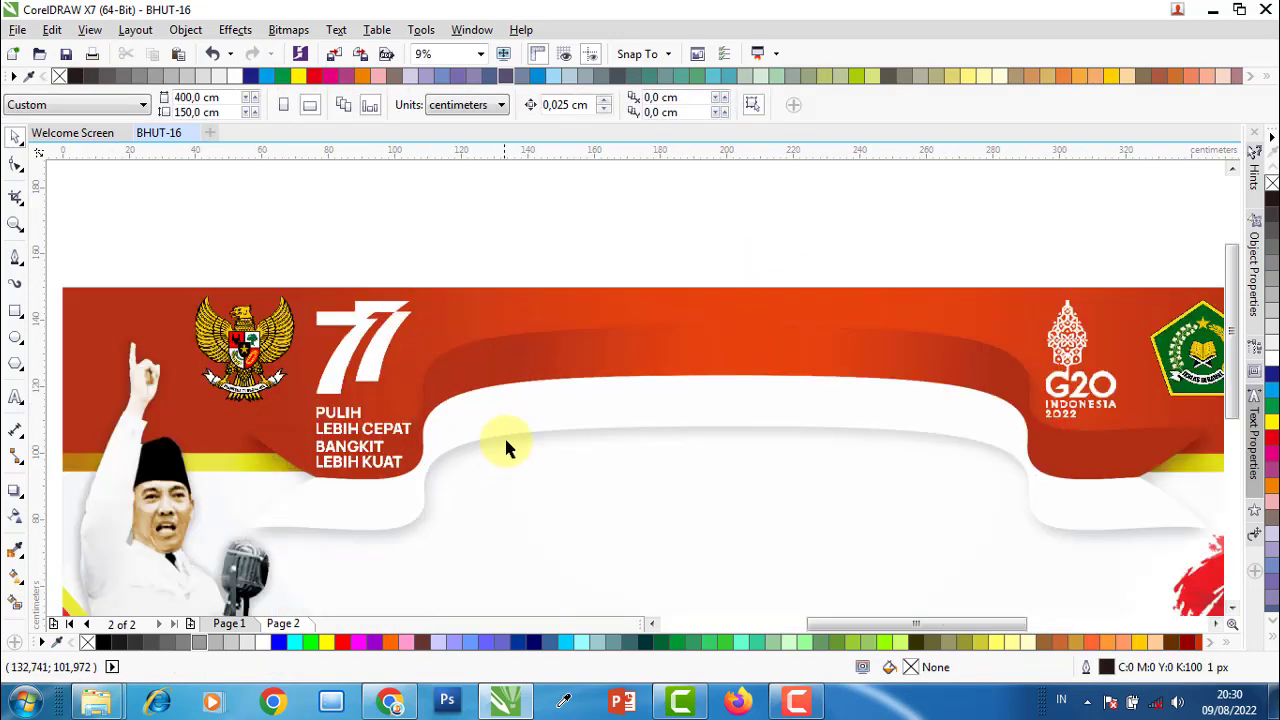
{"action": "scroll", "coordinate": [727, 338], "scroll_direction": "down", "scroll_amount": 2}
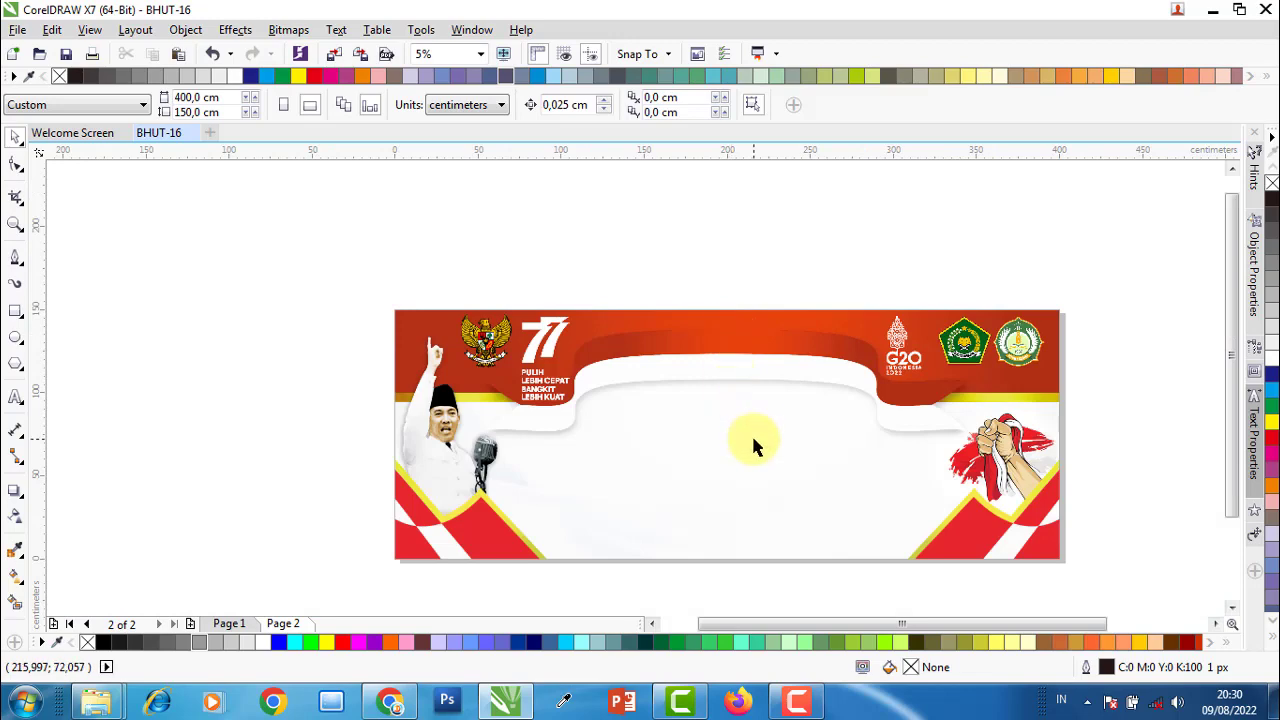
{"action": "left_click", "coordinate": [238, 627]}
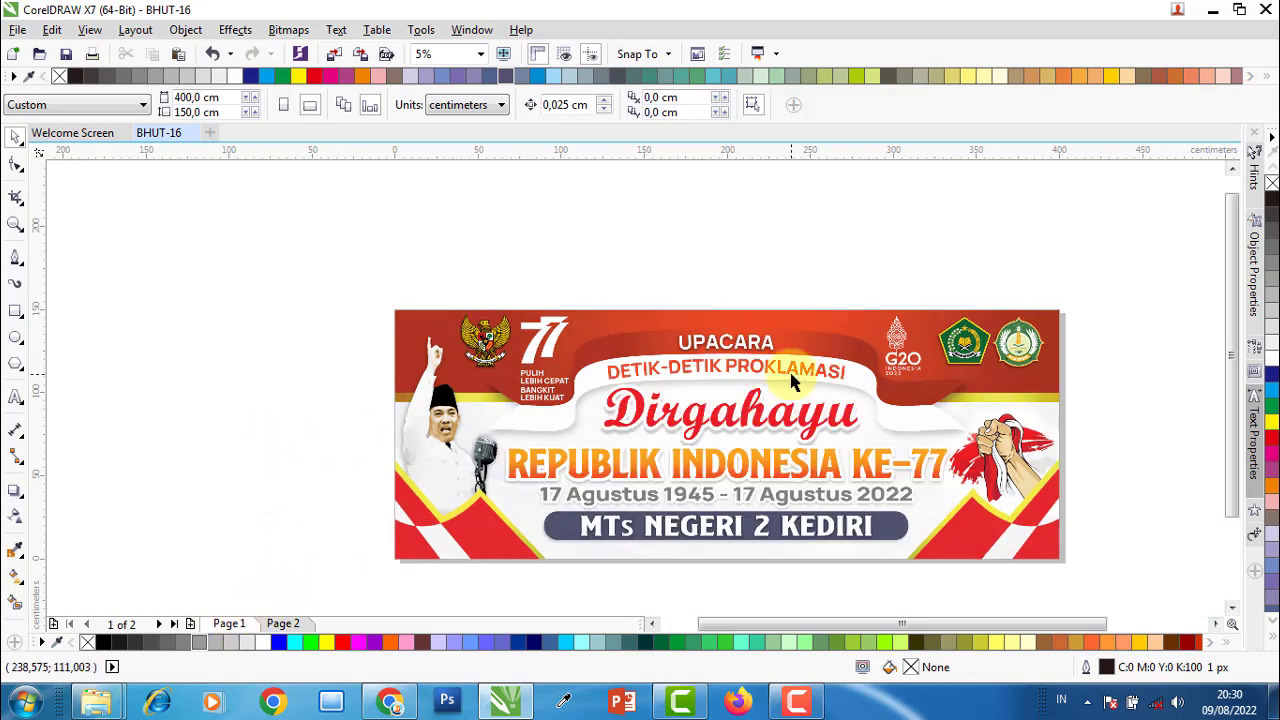
{"action": "scroll", "coordinate": [772, 366], "scroll_direction": "up", "scroll_amount": 2}
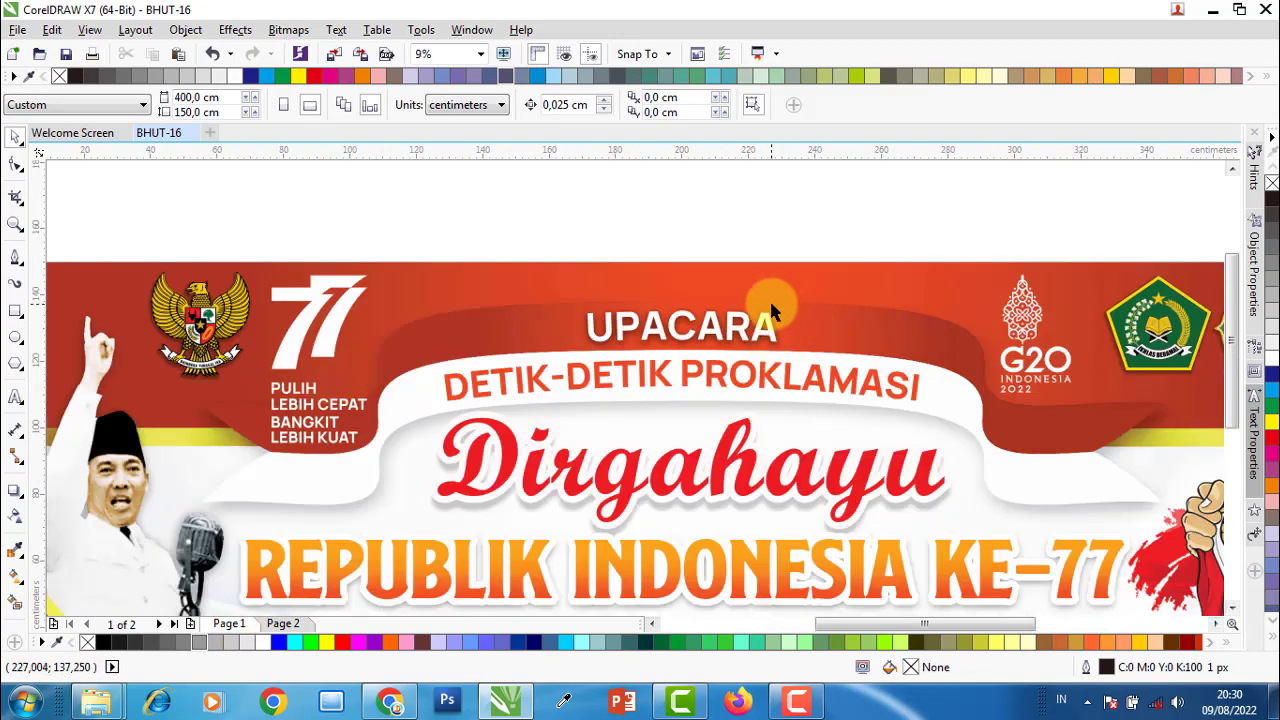
- Draw a Bezier curve with nodes along UPACARA's bottom edge and bend its right end
{"action": "left_click", "coordinate": [14, 259]}
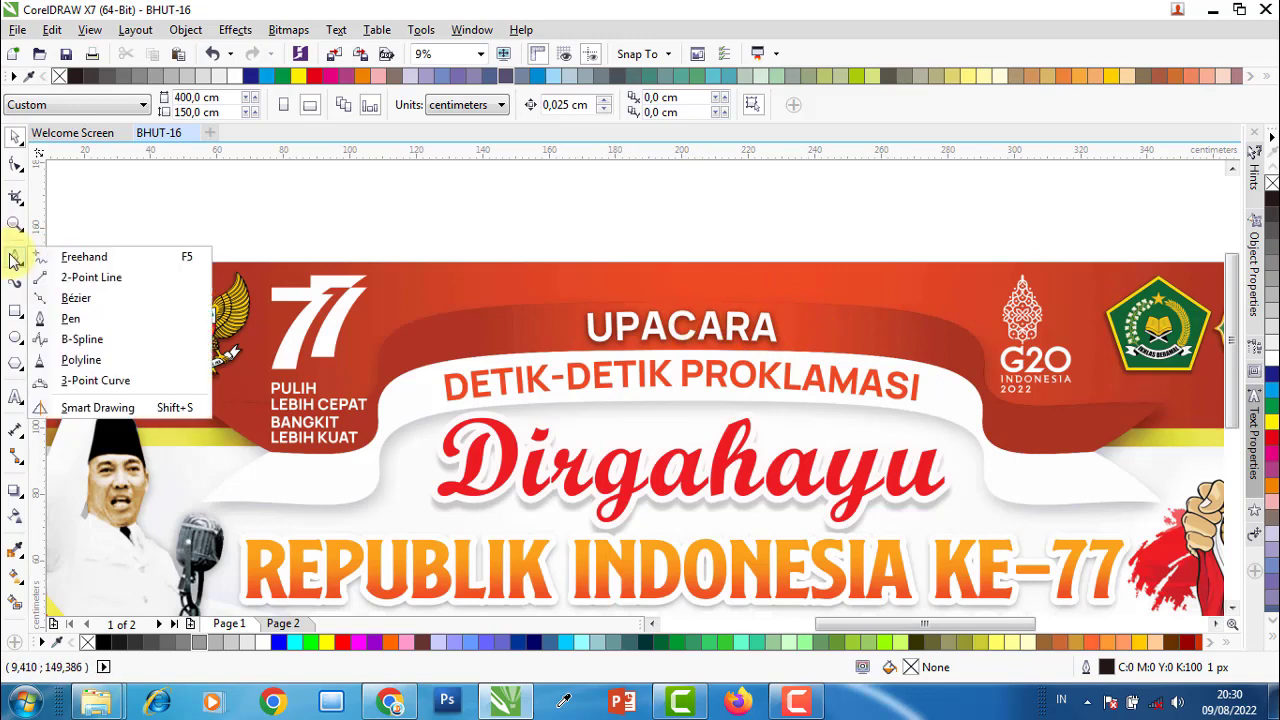
{"action": "left_click", "coordinate": [70, 320]}
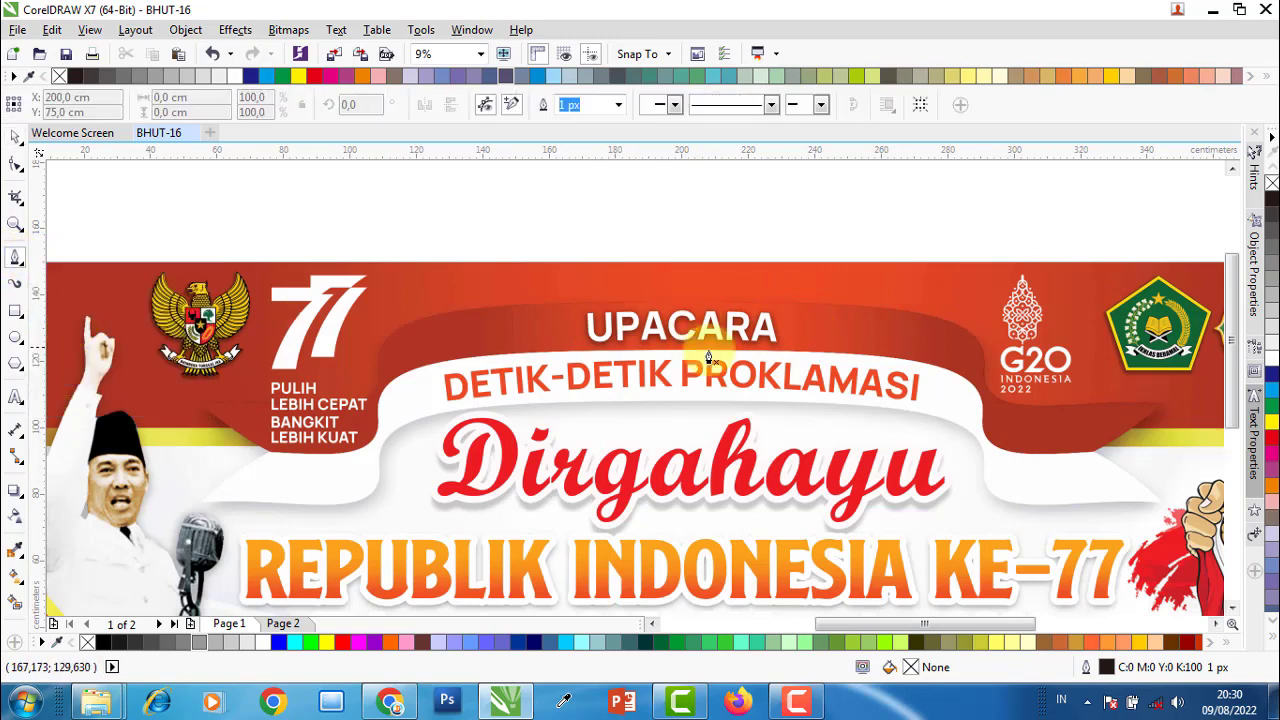
{"action": "scroll", "coordinate": [730, 349], "scroll_direction": "up", "scroll_amount": 2}
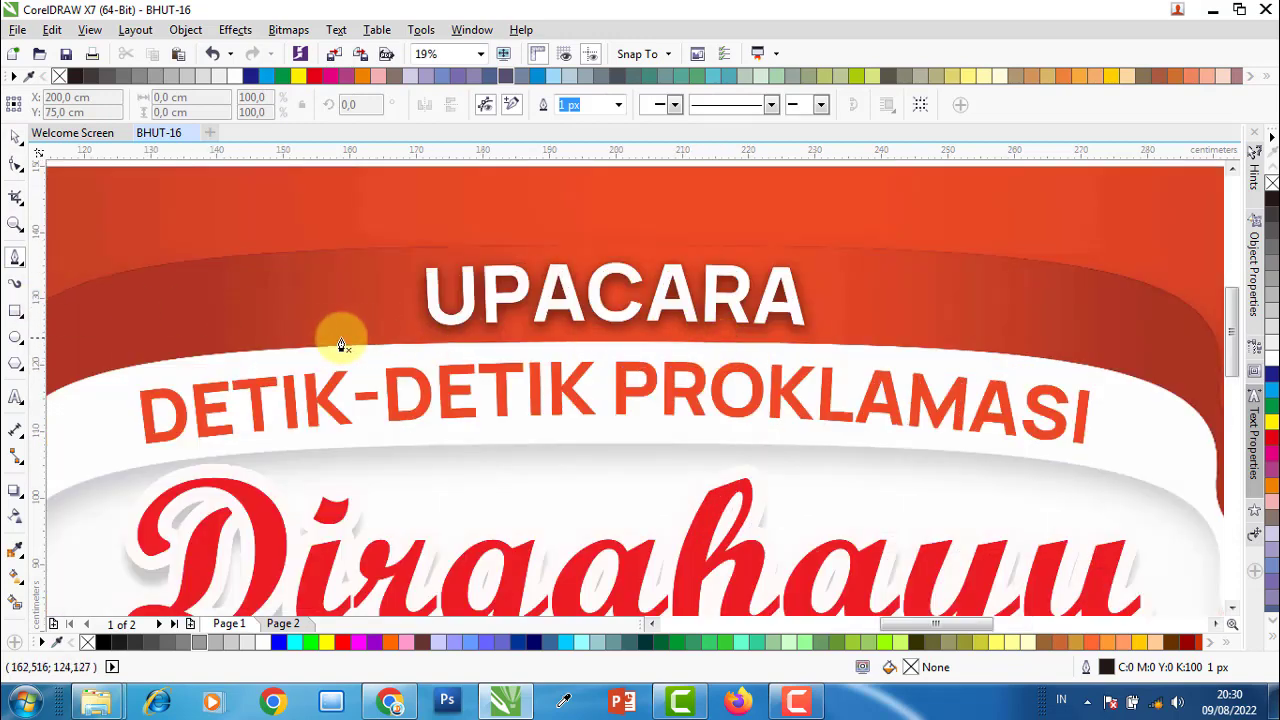
{"action": "left_click", "coordinate": [313, 339]}
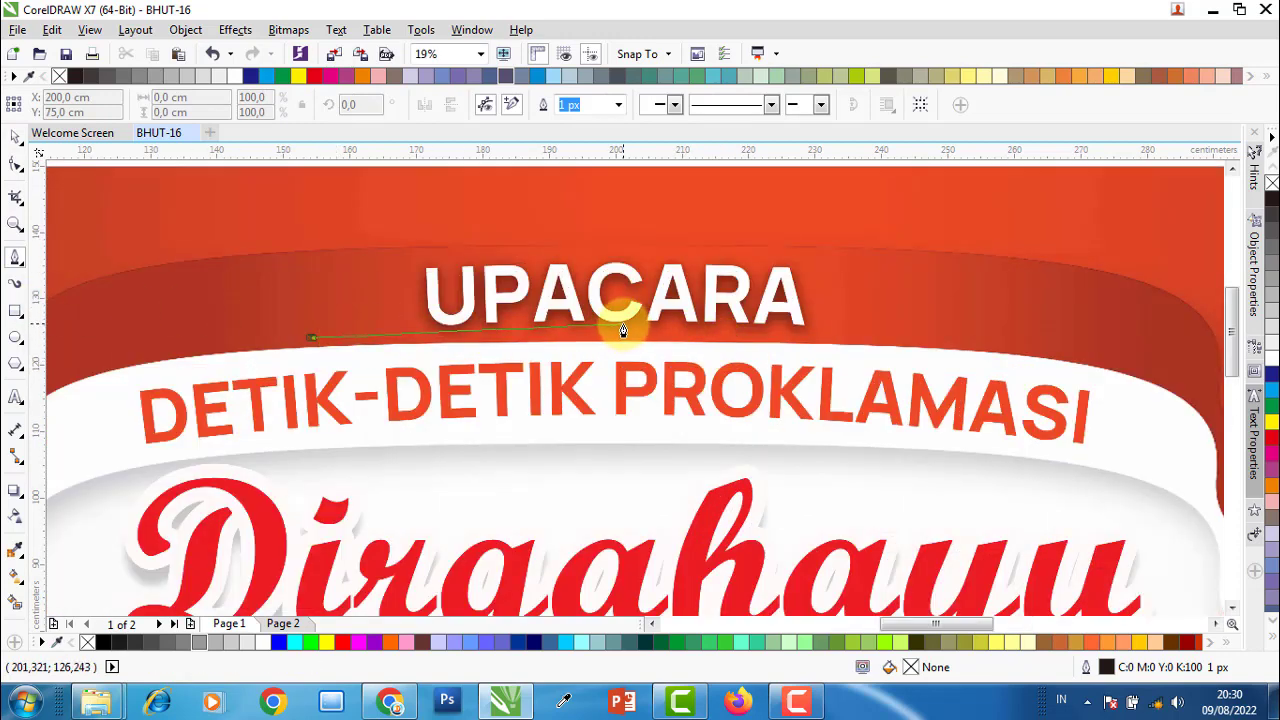
{"action": "left_click", "coordinate": [622, 330]}
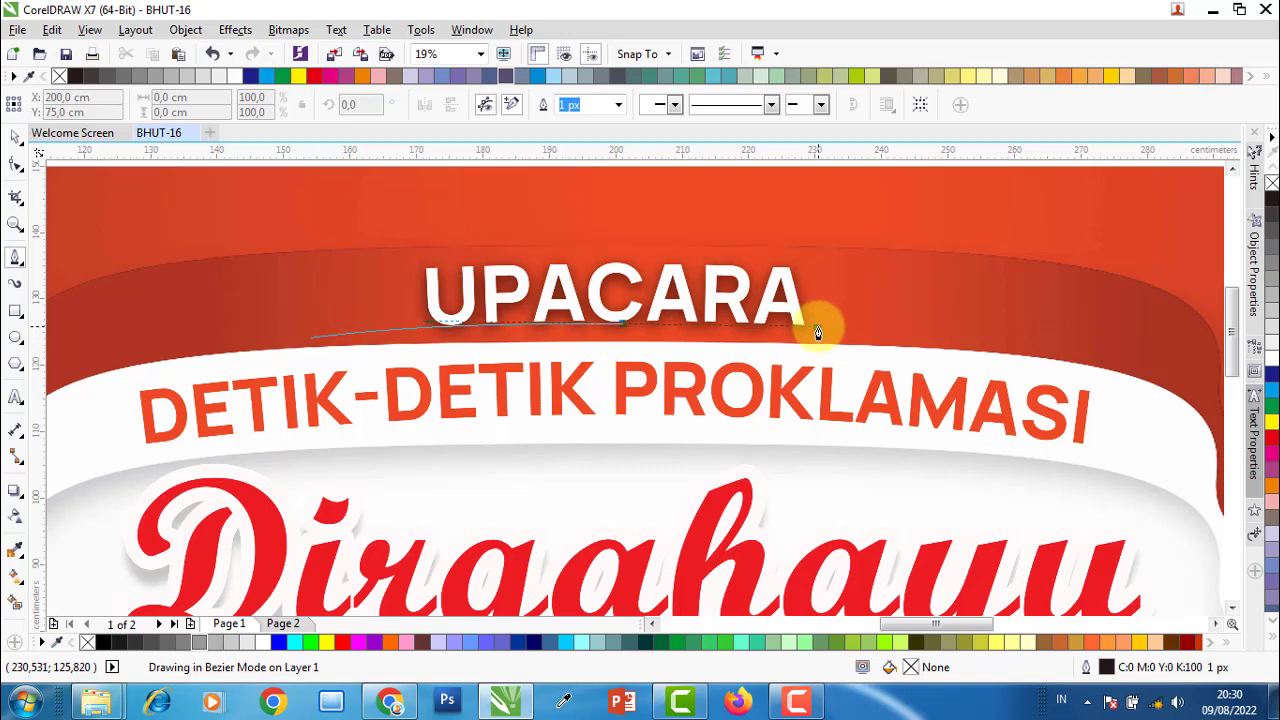
{"action": "key", "text": "Return"}
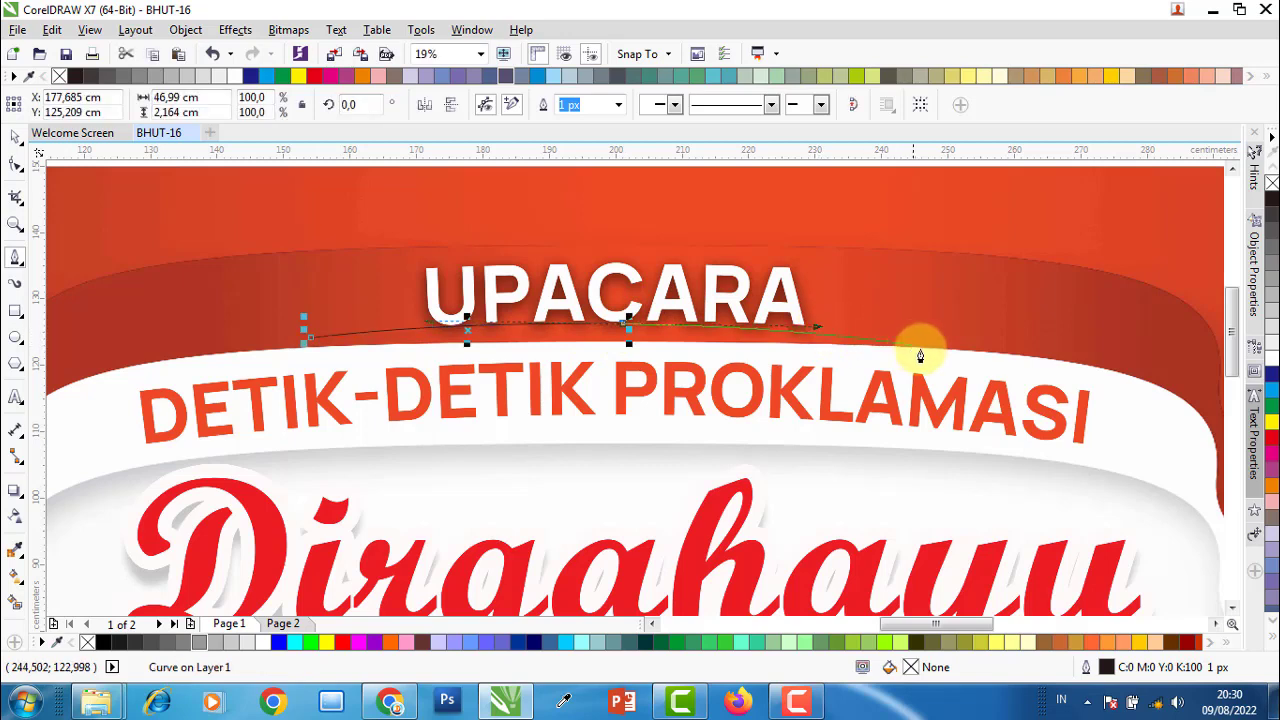
{"action": "left_click", "coordinate": [915, 348]}
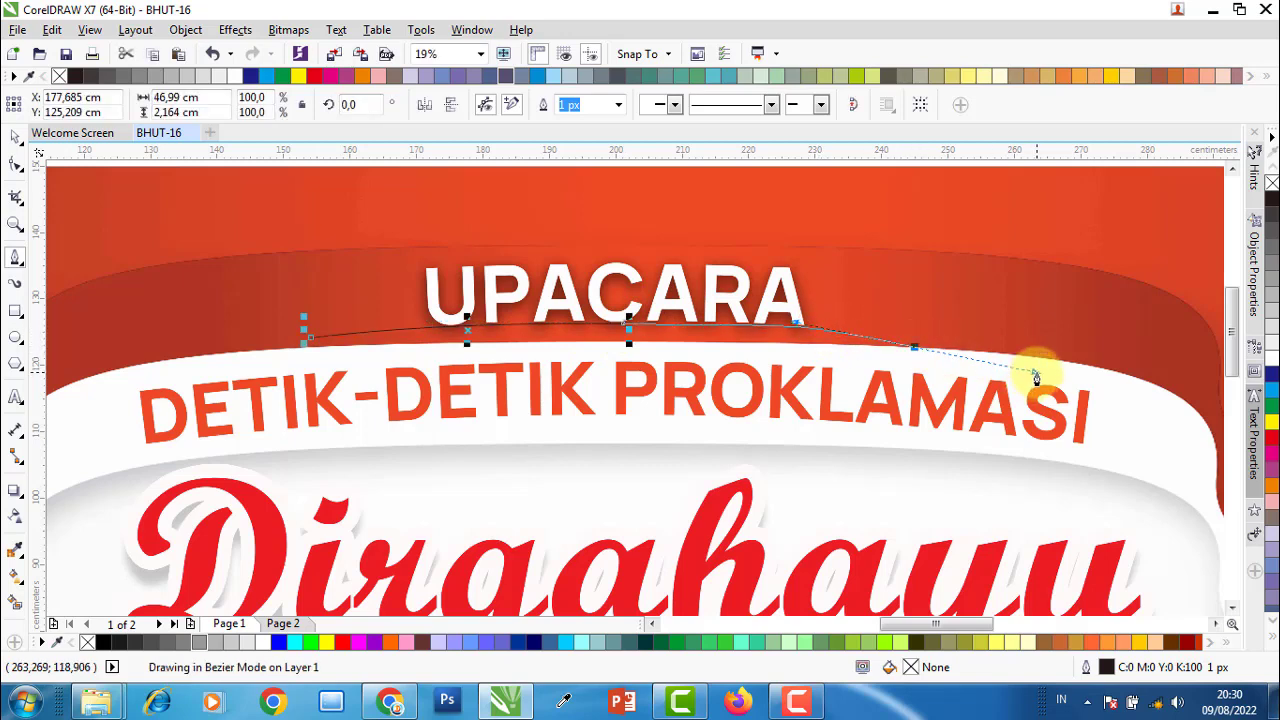
{"action": "key", "text": "Return"}
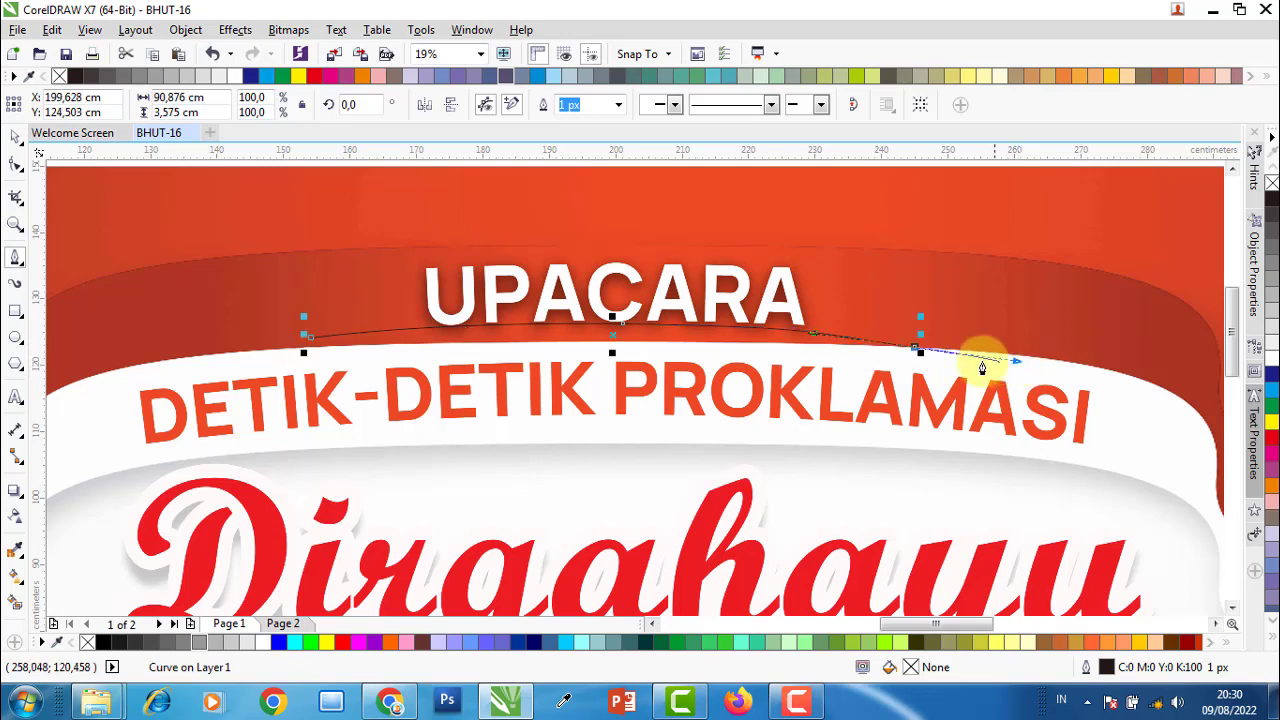
{"action": "left_click_drag", "start_coordinate": [740, 354], "coordinate": [714, 371]}
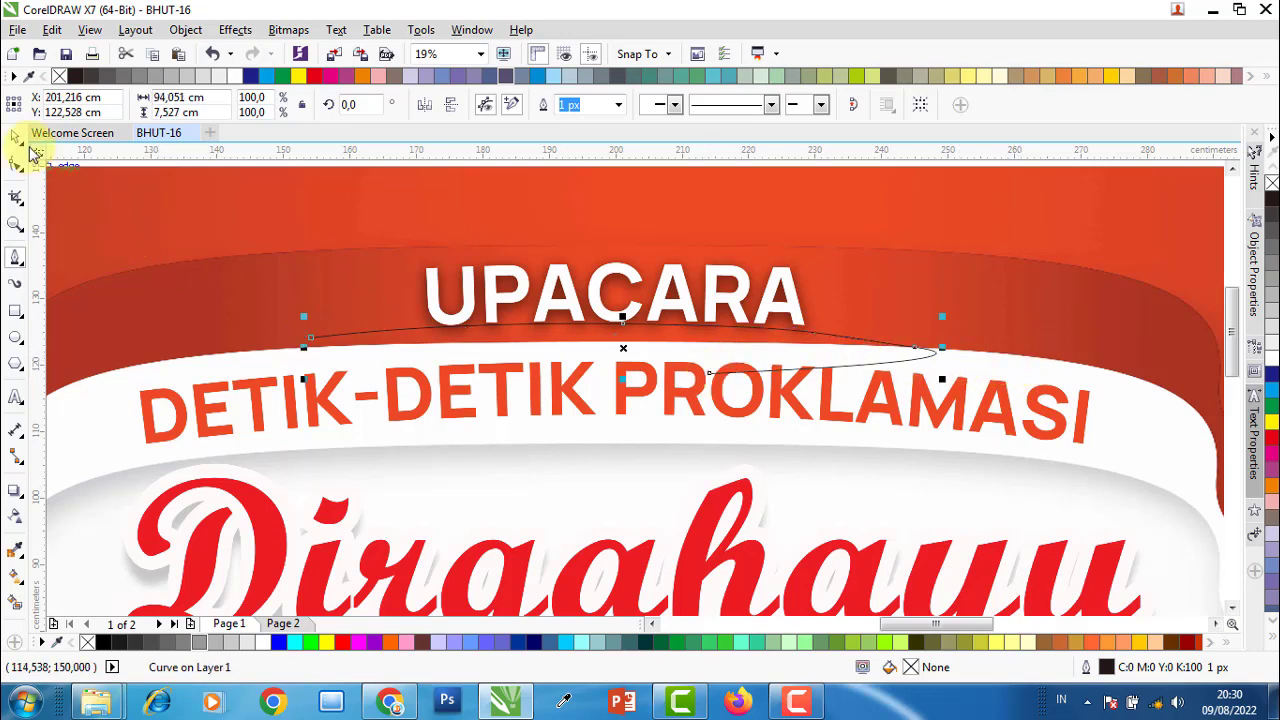
- Delete the Bezier curve and draw a wide ellipse across the headline area
{"action": "left_click", "coordinate": [15, 137]}
{"action": "key", "text": "Delete"}
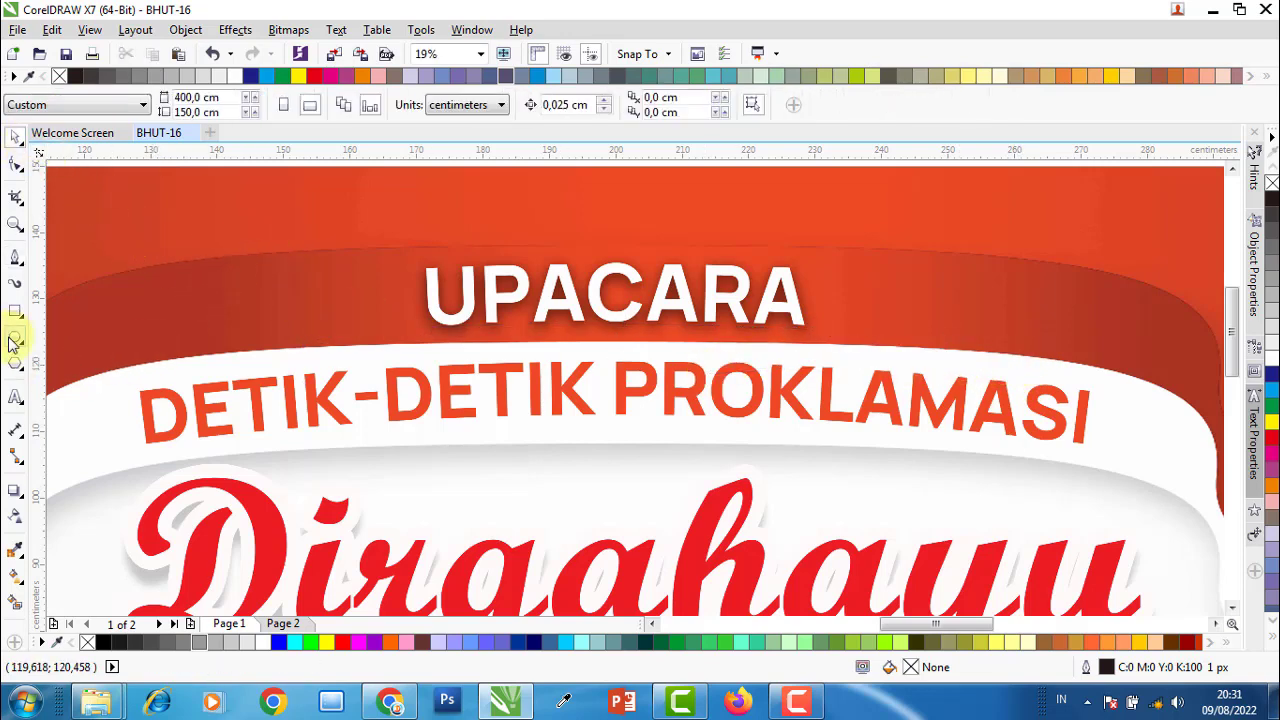
{"action": "left_click", "coordinate": [14, 343]}
{"action": "left_click", "coordinate": [171, 337]}
{"action": "mouse_move", "coordinate": [184, 312]}
{"action": "left_mouse_down"}
{"action": "mouse_move", "coordinate": [938, 525]}
{"action": "mouse_move", "coordinate": [1045, 475]}
{"action": "left_mouse_up"}
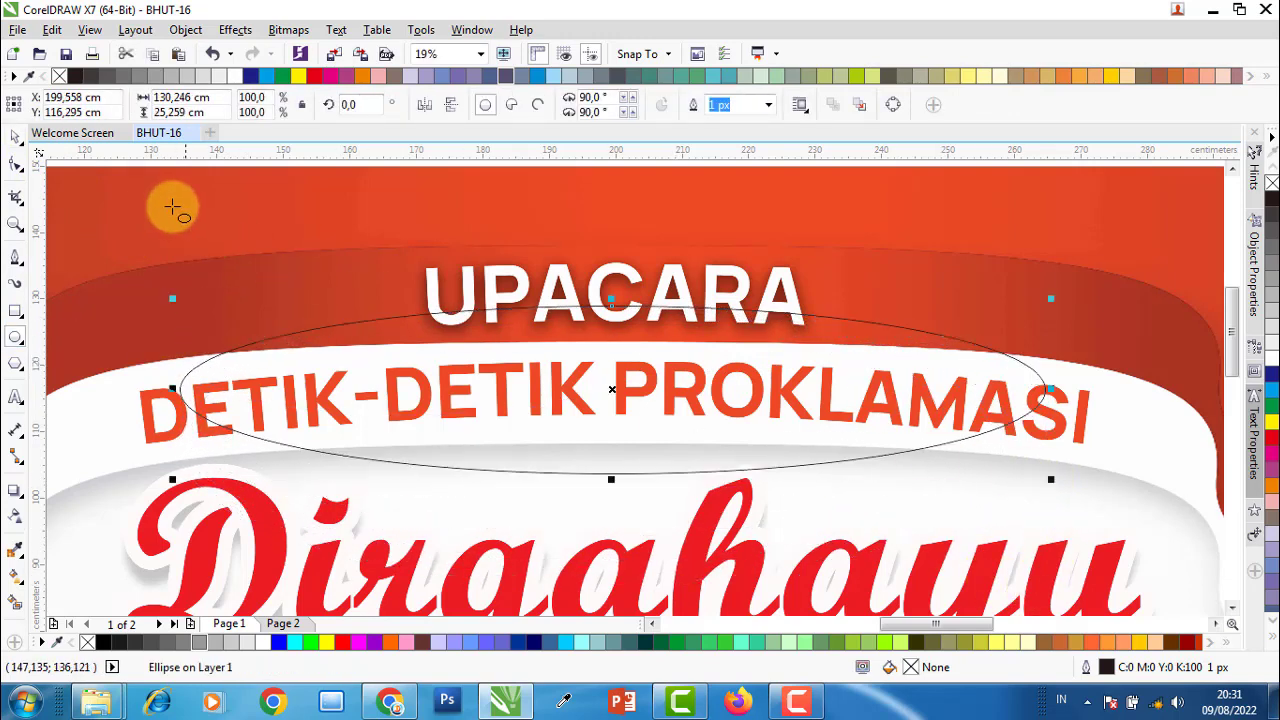
- Size the ellipse to about 139.2 cm wide, nudge it under UPACARA, and outline it yellow
{"action": "left_click", "coordinate": [616, 196], "text": "shift"}
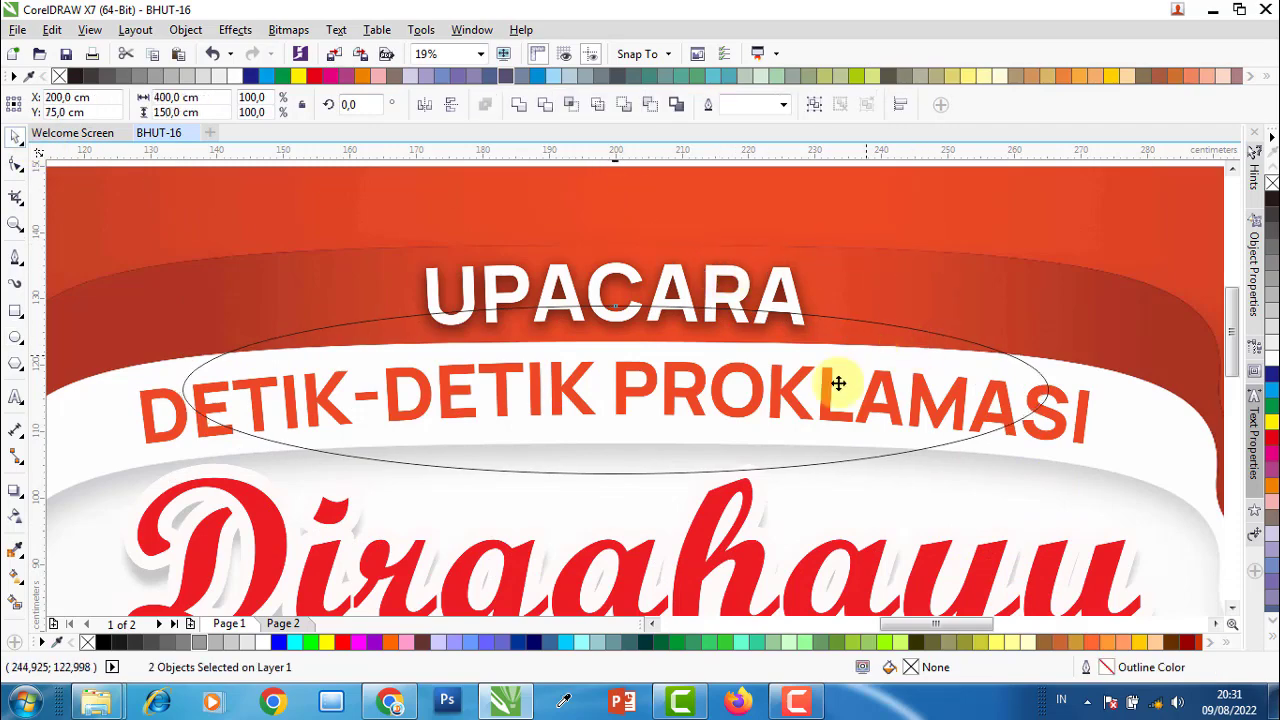
{"action": "scroll", "coordinate": [706, 524], "scroll_direction": "down", "scroll_amount": 2}
{"action": "scroll", "coordinate": [694, 457], "scroll_direction": "down", "scroll_amount": 1}
{"action": "scroll", "coordinate": [694, 463], "scroll_direction": "up", "scroll_amount": 1}
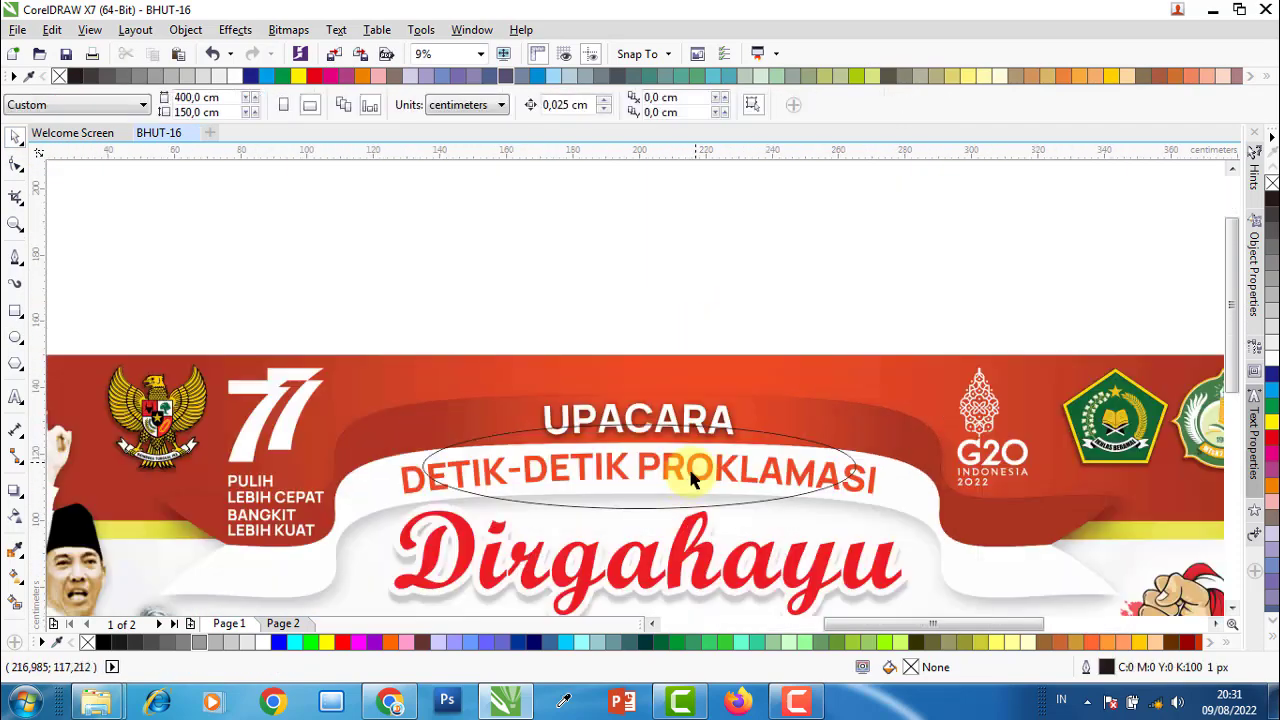
{"action": "left_click", "coordinate": [682, 478]}
{"action": "scroll", "coordinate": [685, 485], "scroll_direction": "up", "scroll_amount": 2}
{"action": "scroll", "coordinate": [740, 363], "scroll_direction": "down", "scroll_amount": 1}
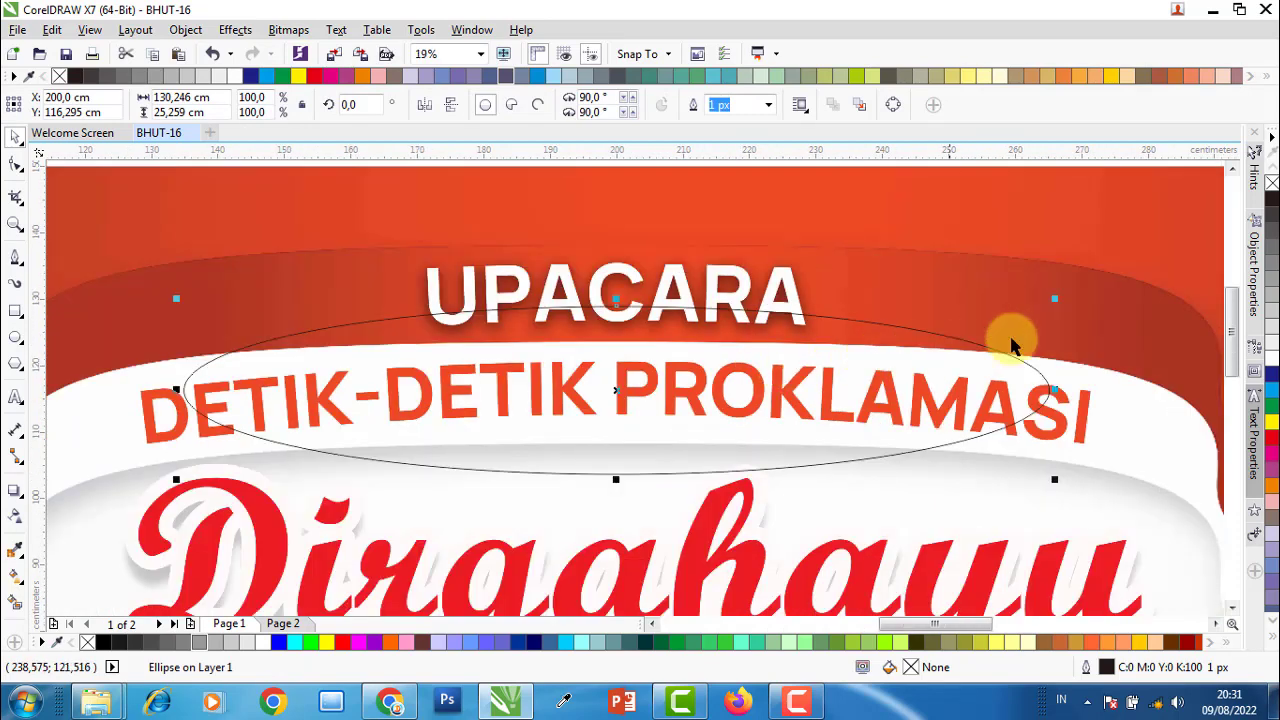
{"action": "left_click_drag", "start_coordinate": [1057, 392], "coordinate": [1000, 393]}
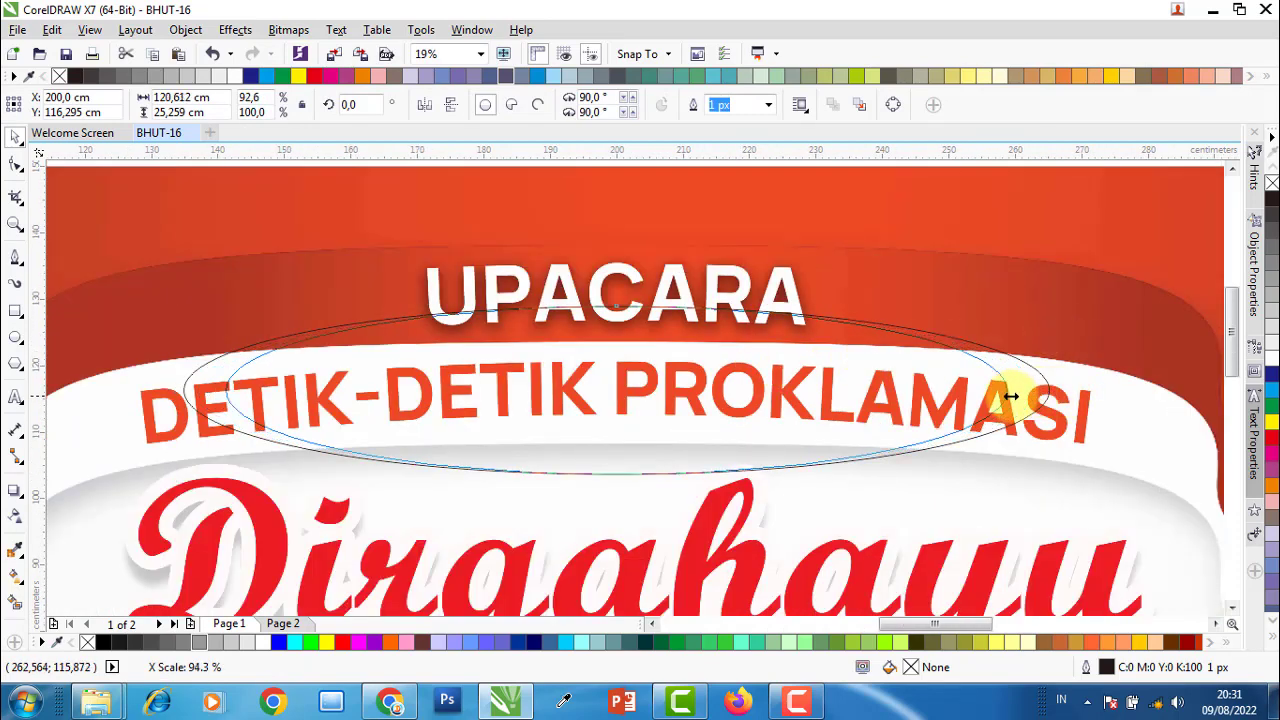
{"action": "left_click_drag", "start_coordinate": [777, 349], "coordinate": [821, 340]}
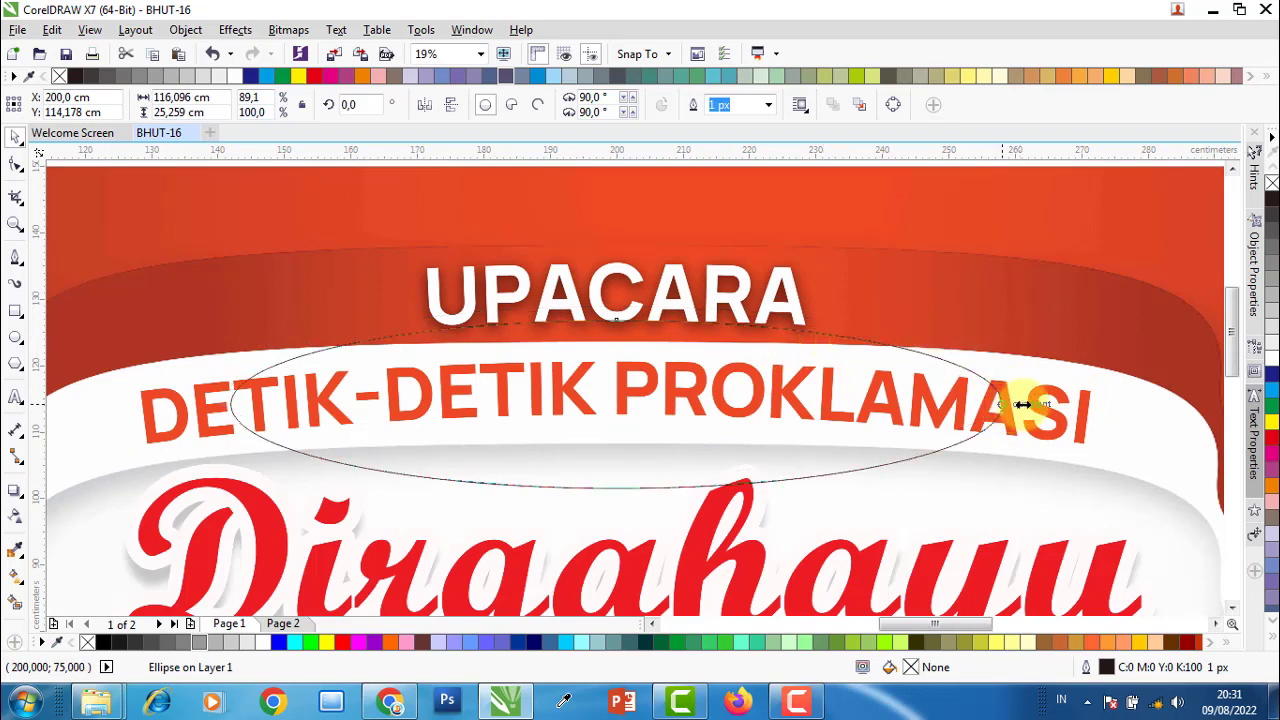
{"action": "left_click_drag", "start_coordinate": [1022, 404], "coordinate": [1084, 404]}
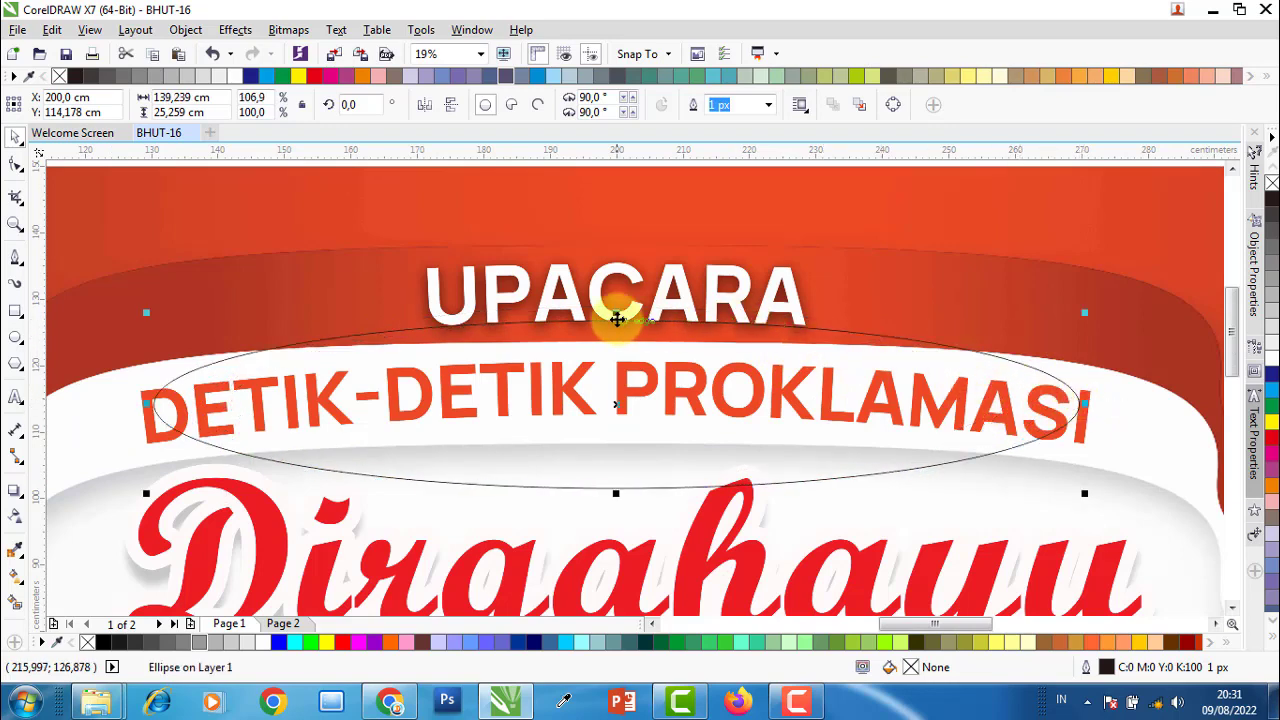
{"action": "scroll", "coordinate": [617, 318], "scroll_direction": "up", "scroll_amount": 2}
{"action": "scroll", "coordinate": [628, 336], "scroll_direction": "up", "scroll_amount": 2}
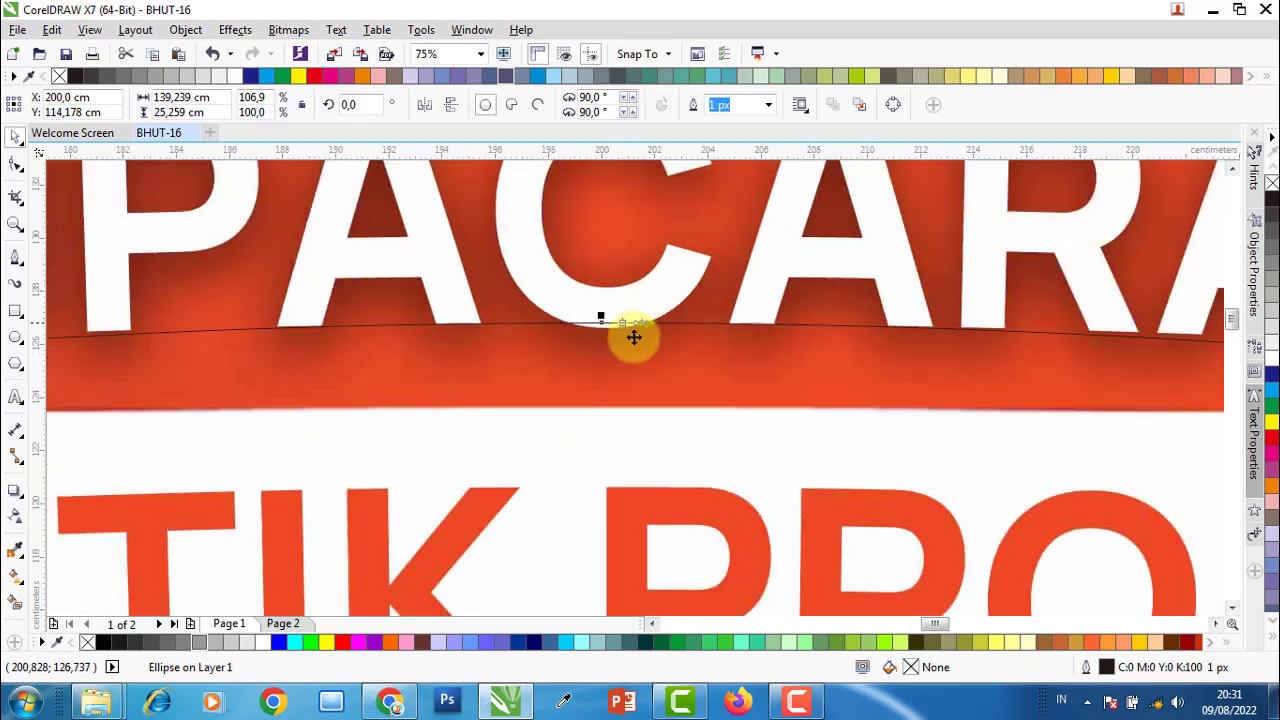
{"action": "left_click_drag", "start_coordinate": [637, 344], "coordinate": [649, 360]}
{"action": "scroll", "coordinate": [650, 360], "scroll_direction": "down", "scroll_amount": 2}
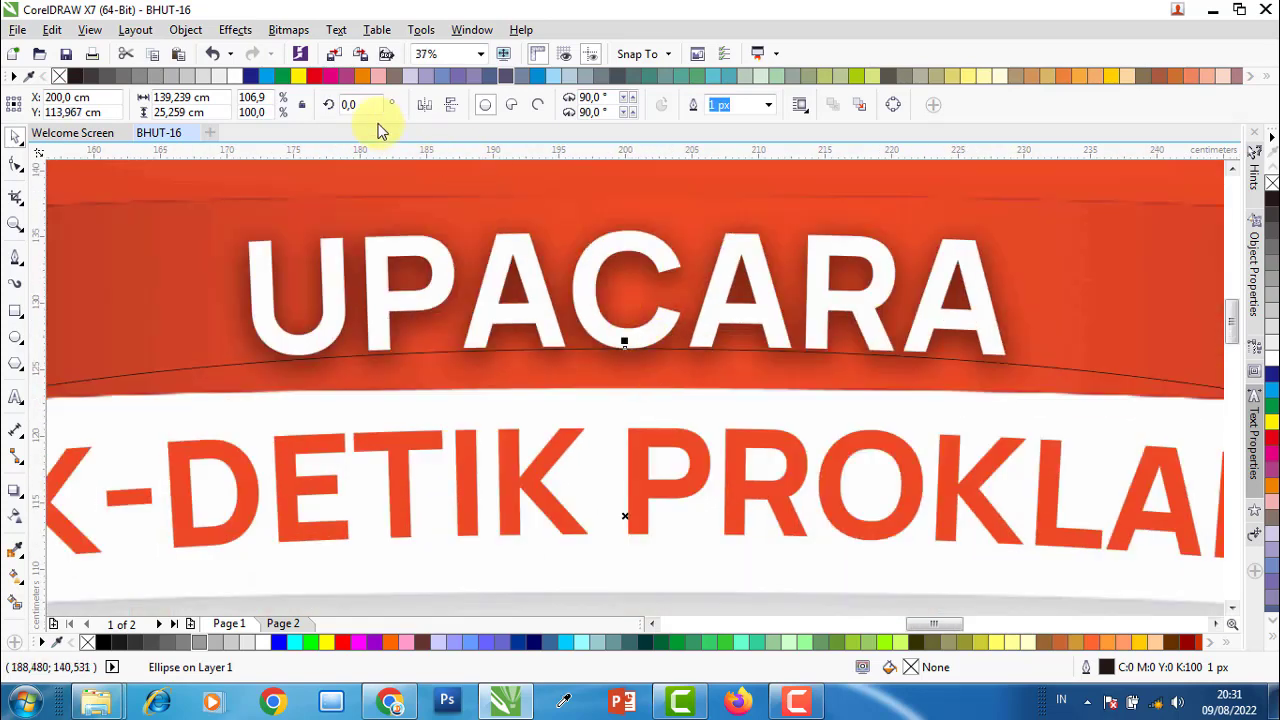
{"action": "right_click", "coordinate": [298, 79]}
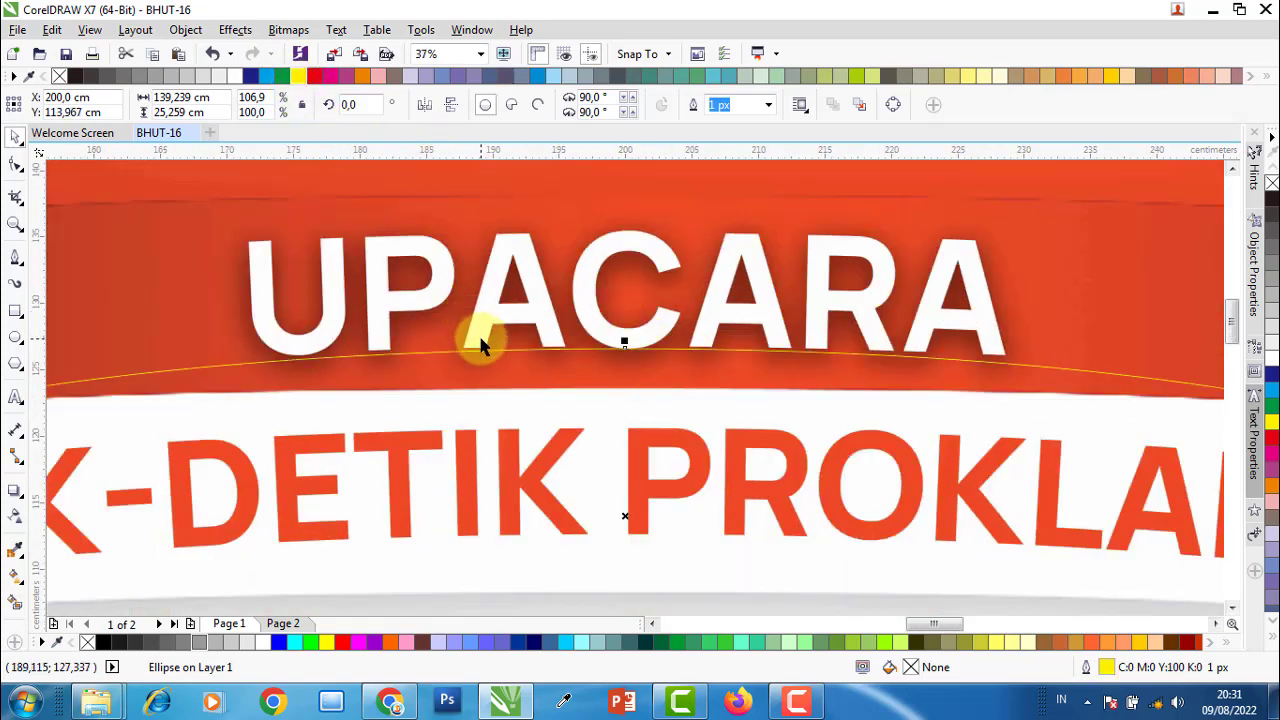
- Type UPACARA along the ellipse path, enlarge it and move it over the title
{"action": "left_click", "coordinate": [16, 398]}
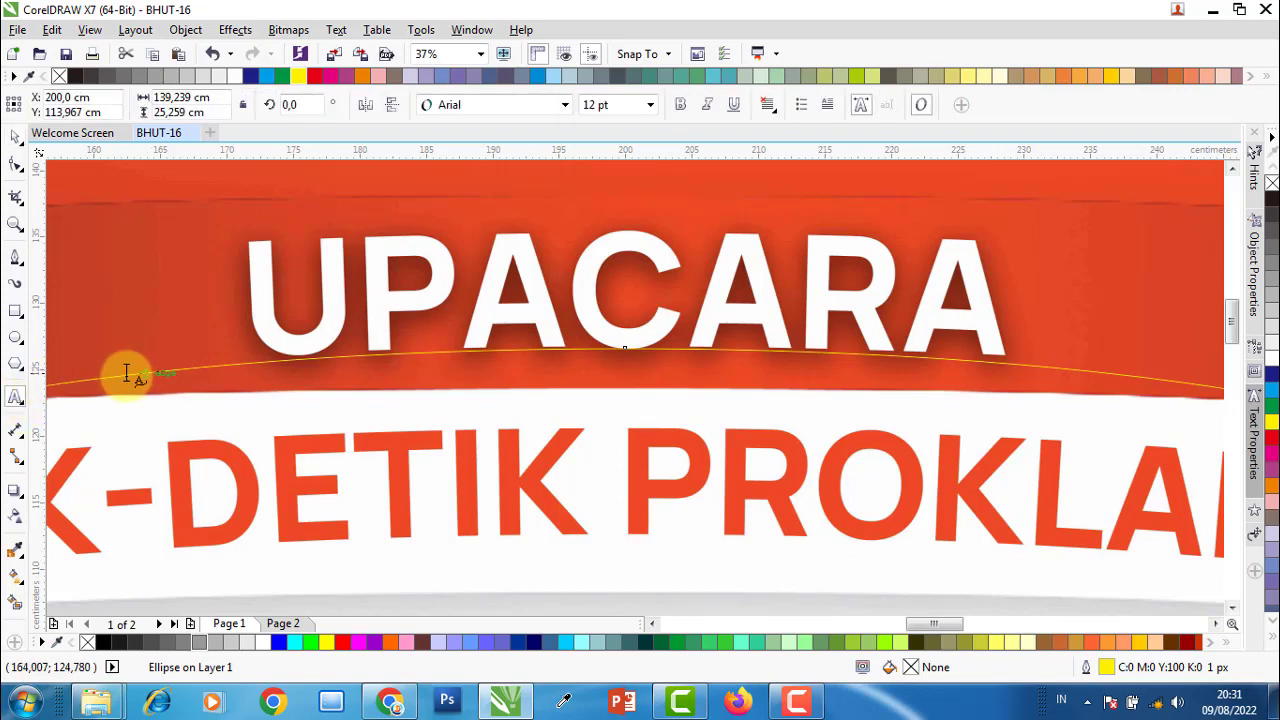
{"action": "scroll", "coordinate": [232, 366], "scroll_direction": "up", "scroll_amount": 2}
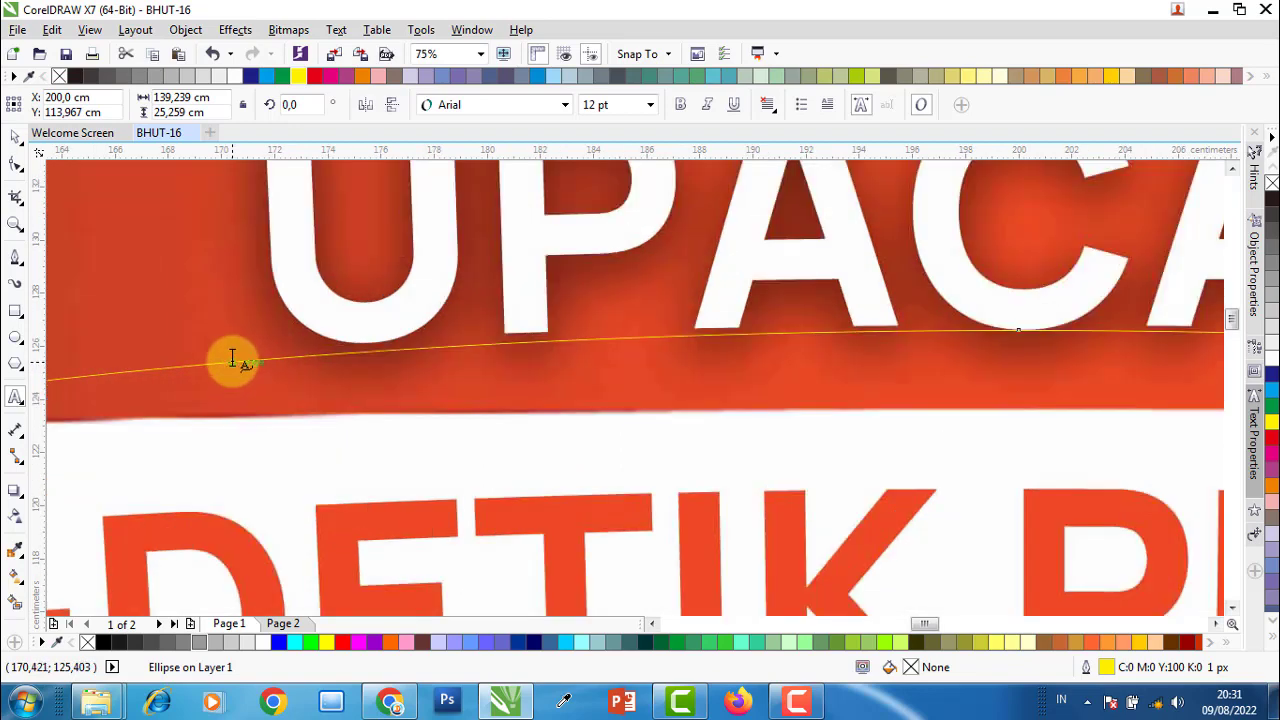
{"action": "left_click", "coordinate": [232, 360]}
{"action": "type", "text": "UPACARA"}
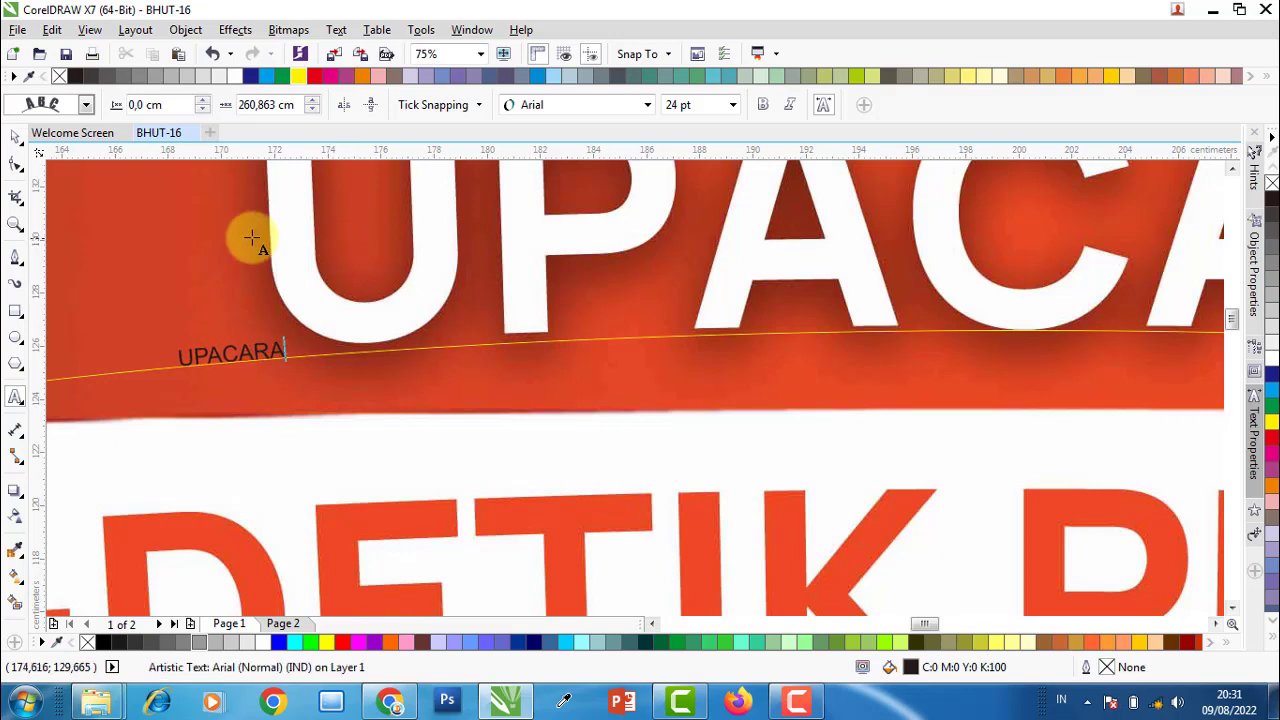
{"action": "key", "text": "Escape"}
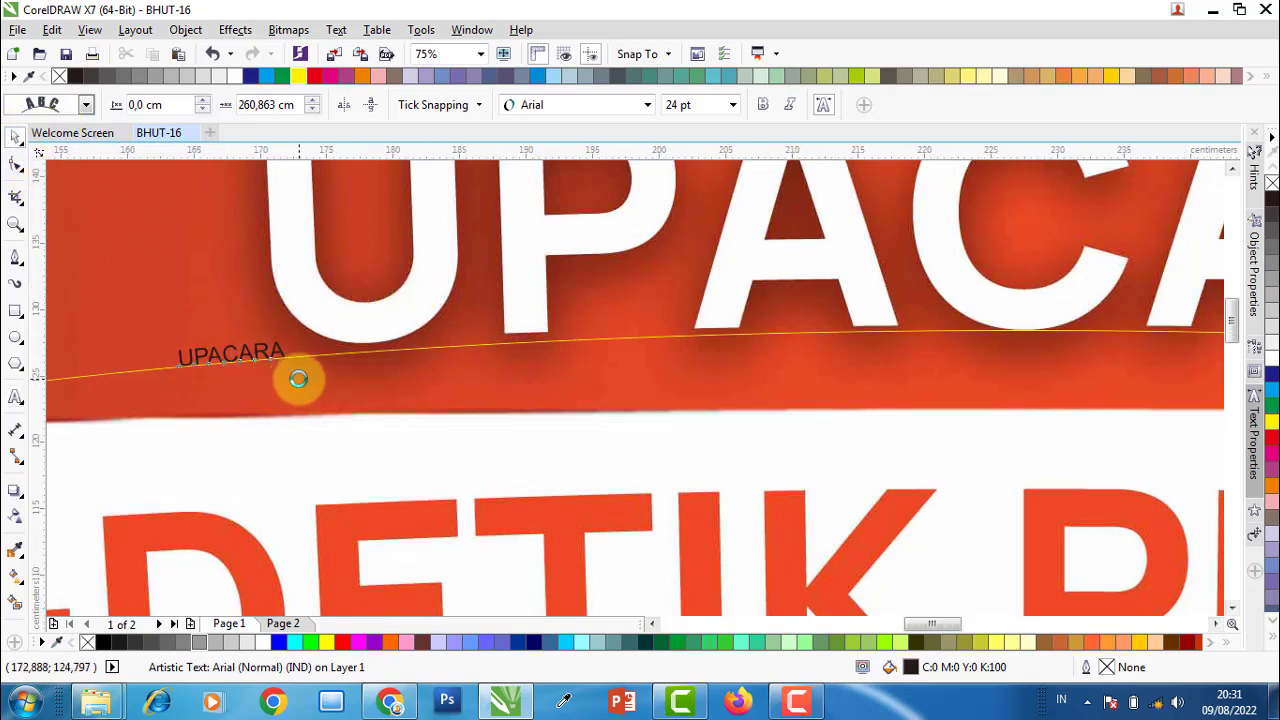
{"action": "scroll", "coordinate": [300, 370], "scroll_direction": "down", "scroll_amount": 2}
{"action": "left_click_drag", "start_coordinate": [305, 353], "coordinate": [457, 323]}
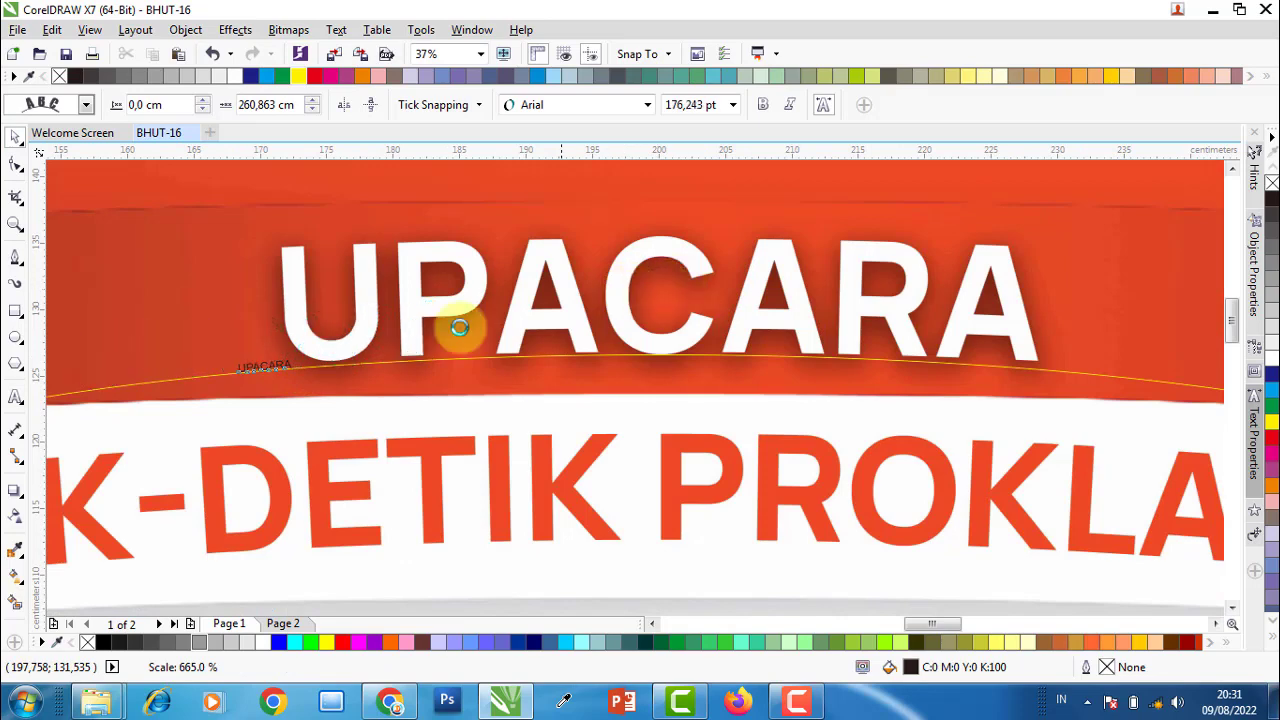
{"action": "scroll", "coordinate": [322, 340], "scroll_direction": "down", "scroll_amount": 2}
{"action": "left_click_drag", "start_coordinate": [322, 340], "coordinate": [500, 332]}
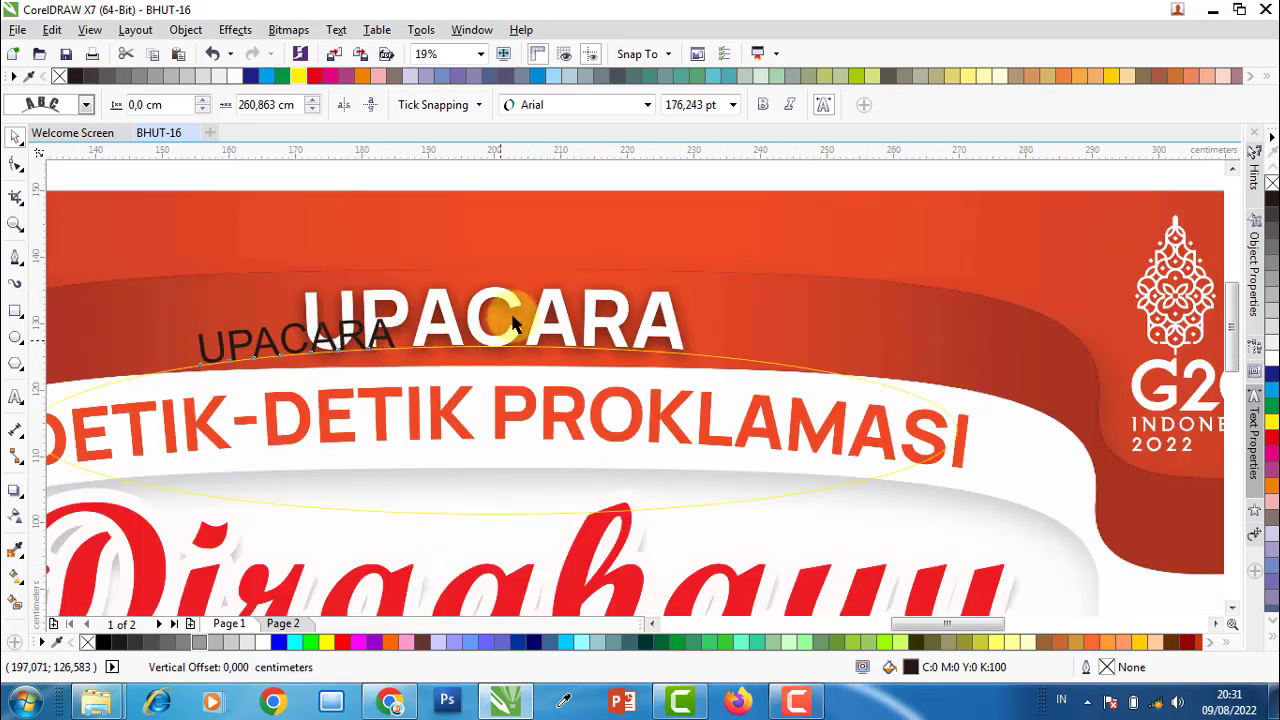
- Make the curved UPACARA bold Manrope ExtraBold, enlarge it further, and fill it yellow
{"action": "left_click", "coordinate": [764, 106]}
{"action": "left_click", "coordinate": [572, 106]}
{"action": "type", "text": "Manrope ExtraBold"}
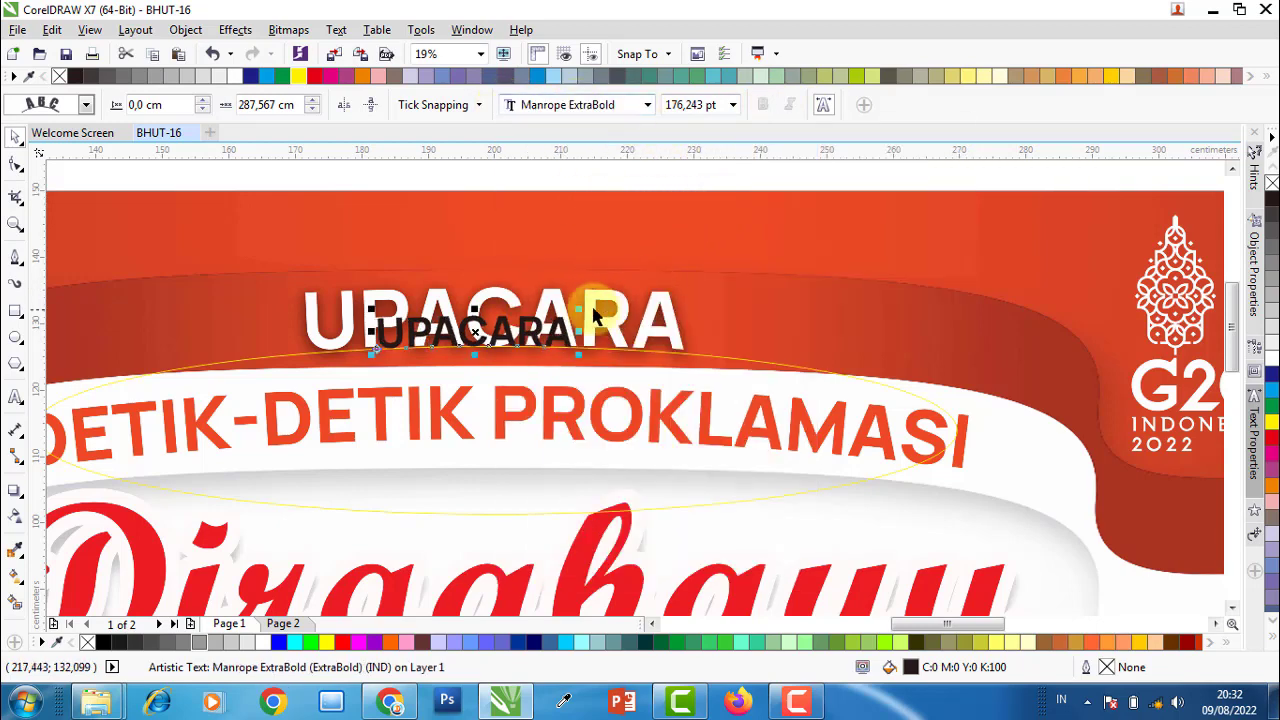
{"action": "left_click_drag", "start_coordinate": [580, 308], "coordinate": [675, 281]}
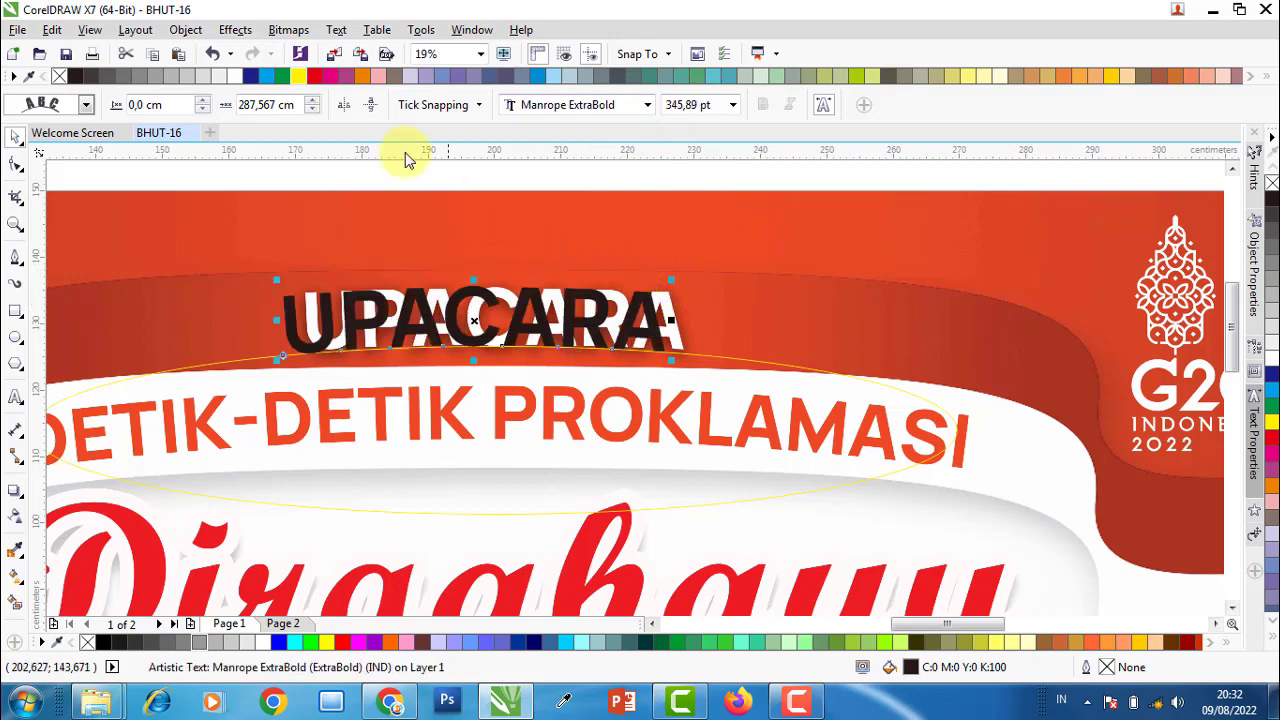
{"action": "left_click", "coordinate": [300, 77]}
- Slide UPACARA along the ellipse to fine-tune its position on the arc
{"action": "scroll", "coordinate": [329, 300], "scroll_direction": "up", "scroll_amount": 2}
{"action": "scroll", "coordinate": [337, 289], "scroll_direction": "up", "scroll_amount": 2}
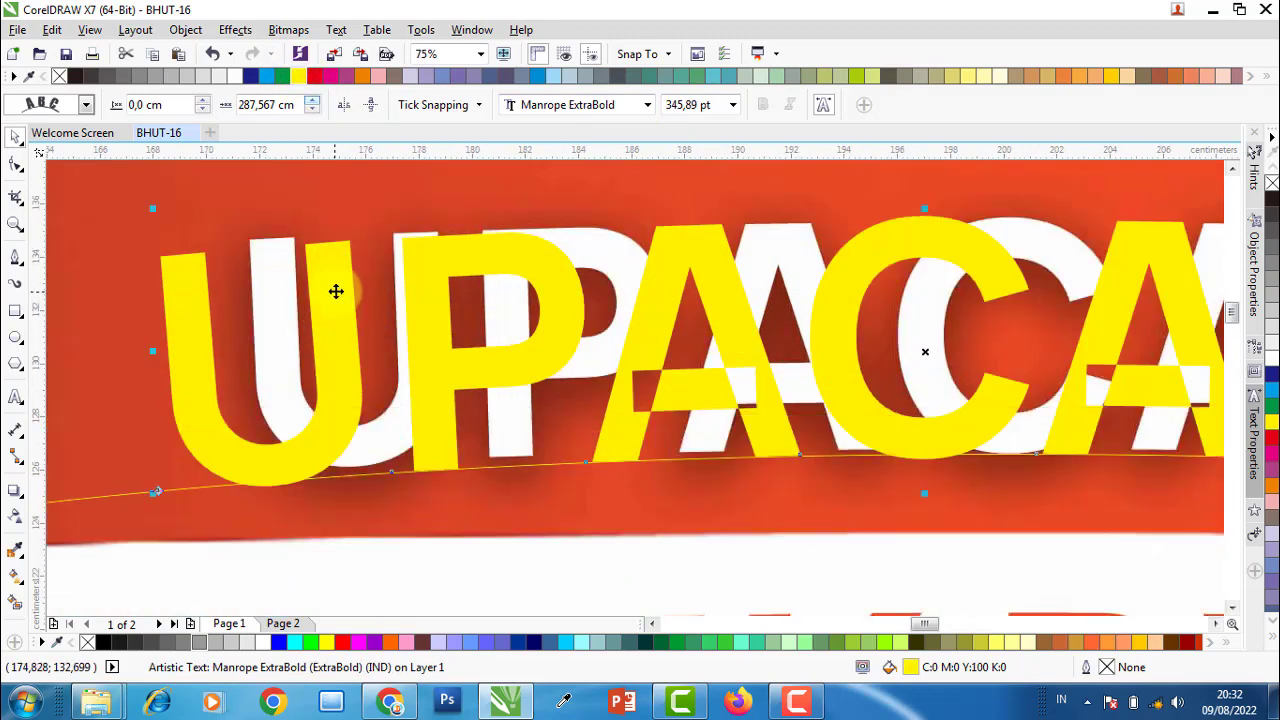
{"action": "left_click_drag", "start_coordinate": [409, 287], "coordinate": [423, 277]}
{"action": "scroll", "coordinate": [423, 277], "scroll_direction": "down", "scroll_amount": 4}
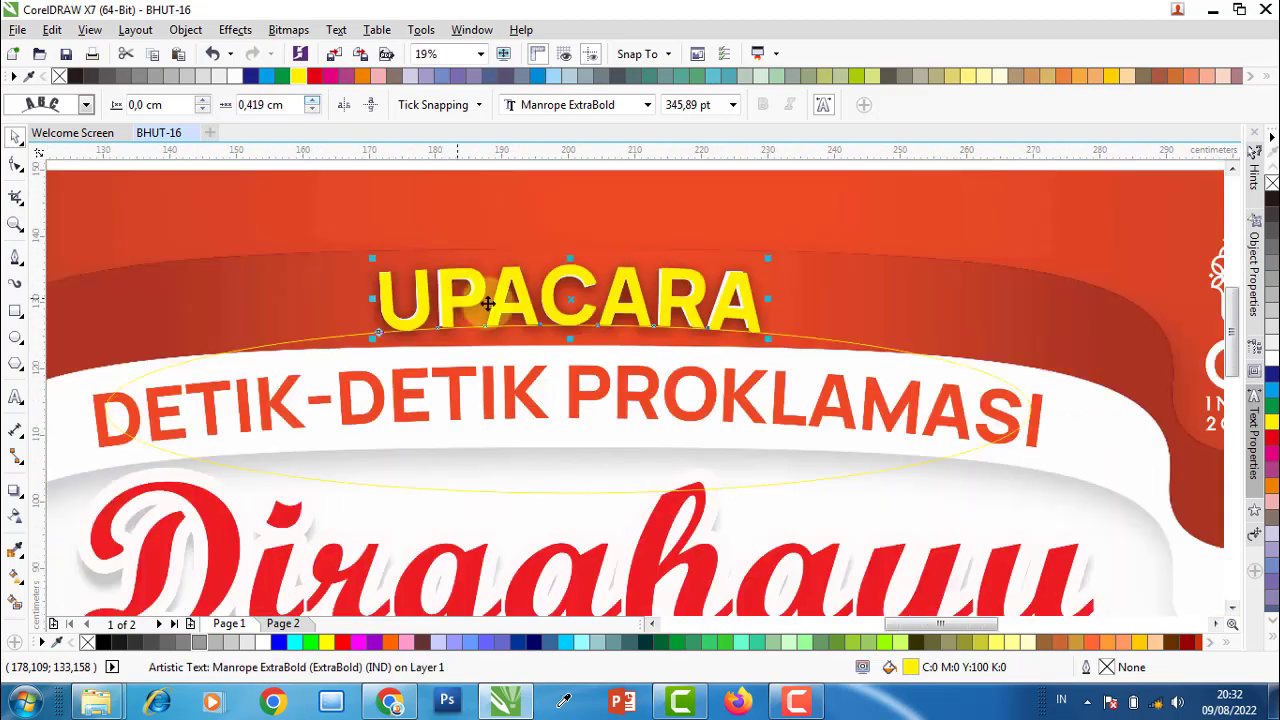
{"action": "scroll", "coordinate": [561, 300], "scroll_direction": "up", "scroll_amount": 2}
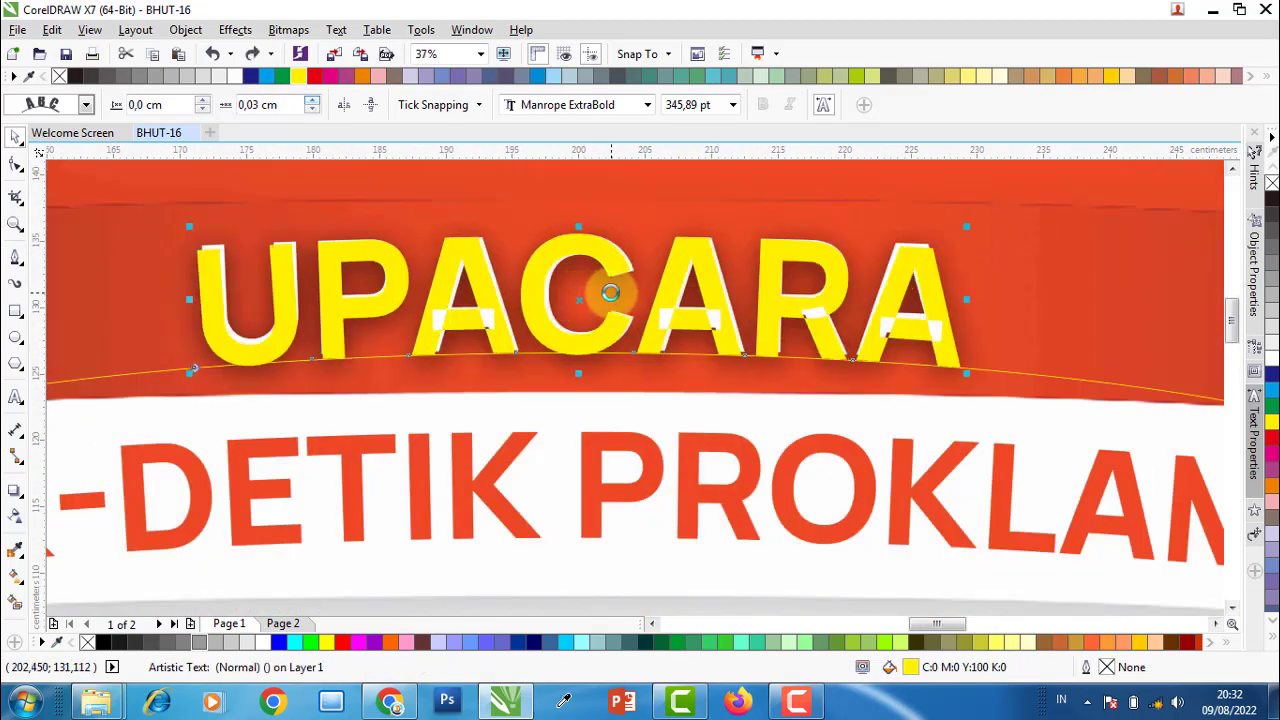
{"action": "left_click_drag", "start_coordinate": [603, 300], "coordinate": [583, 263]}
{"action": "scroll", "coordinate": [452, 267], "scroll_direction": "down", "scroll_amount": 2}
{"action": "scroll", "coordinate": [466, 257], "scroll_direction": "down", "scroll_amount": 2}
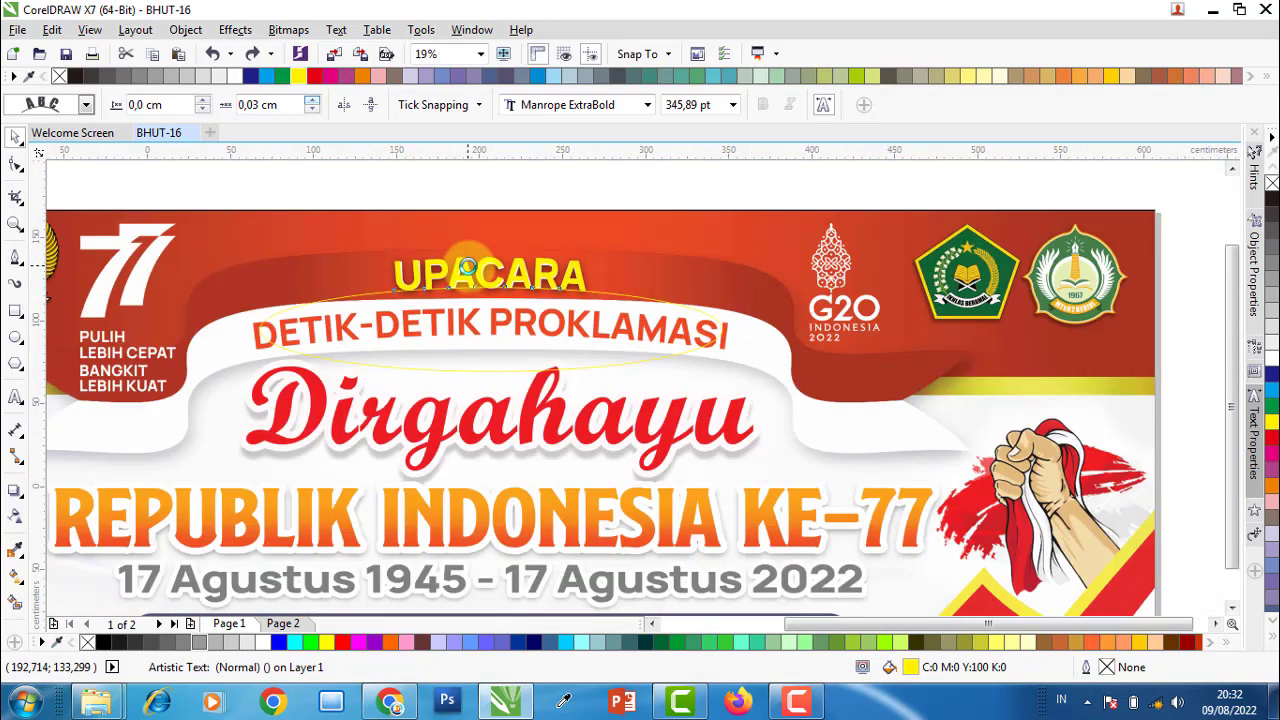
{"action": "scroll", "coordinate": [466, 240], "scroll_direction": "down", "scroll_amount": 2}
{"action": "left_click", "coordinate": [534, 200]}
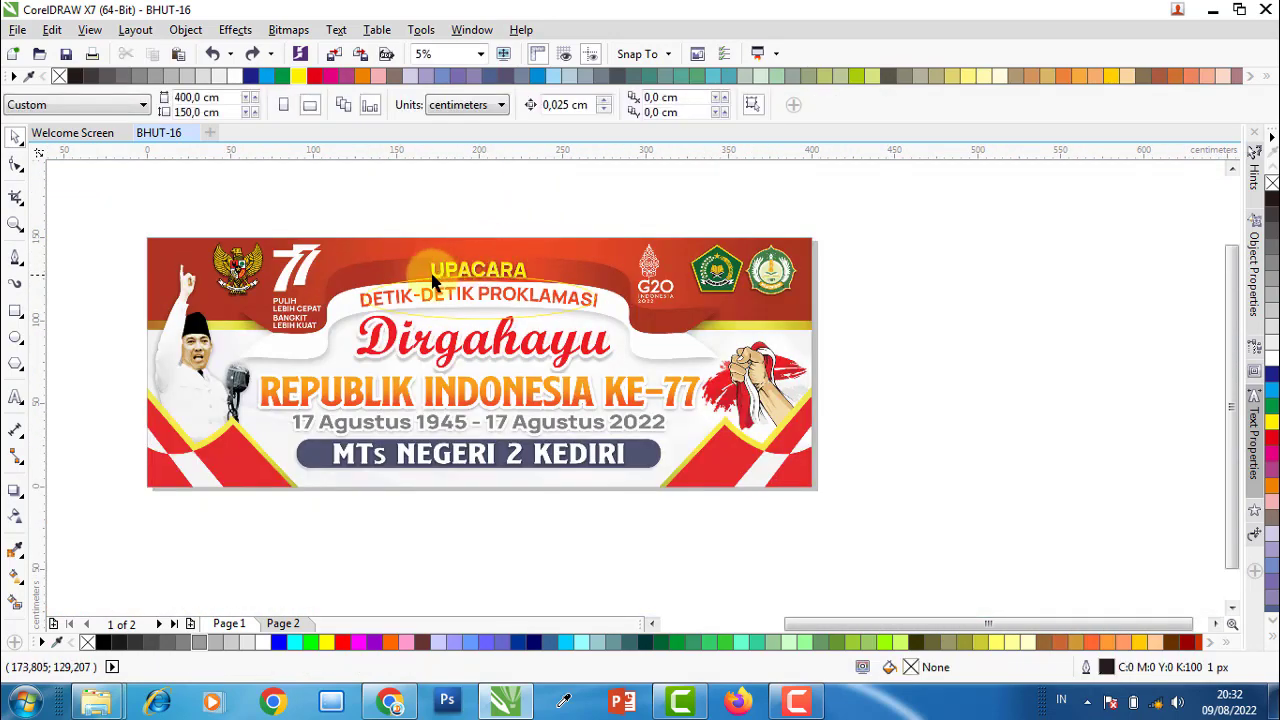
- Set the outline of the DETIK-DETIK PROKLAMASI guide ellipse to no colour
{"action": "scroll", "coordinate": [433, 282], "scroll_direction": "up", "scroll_amount": 1}
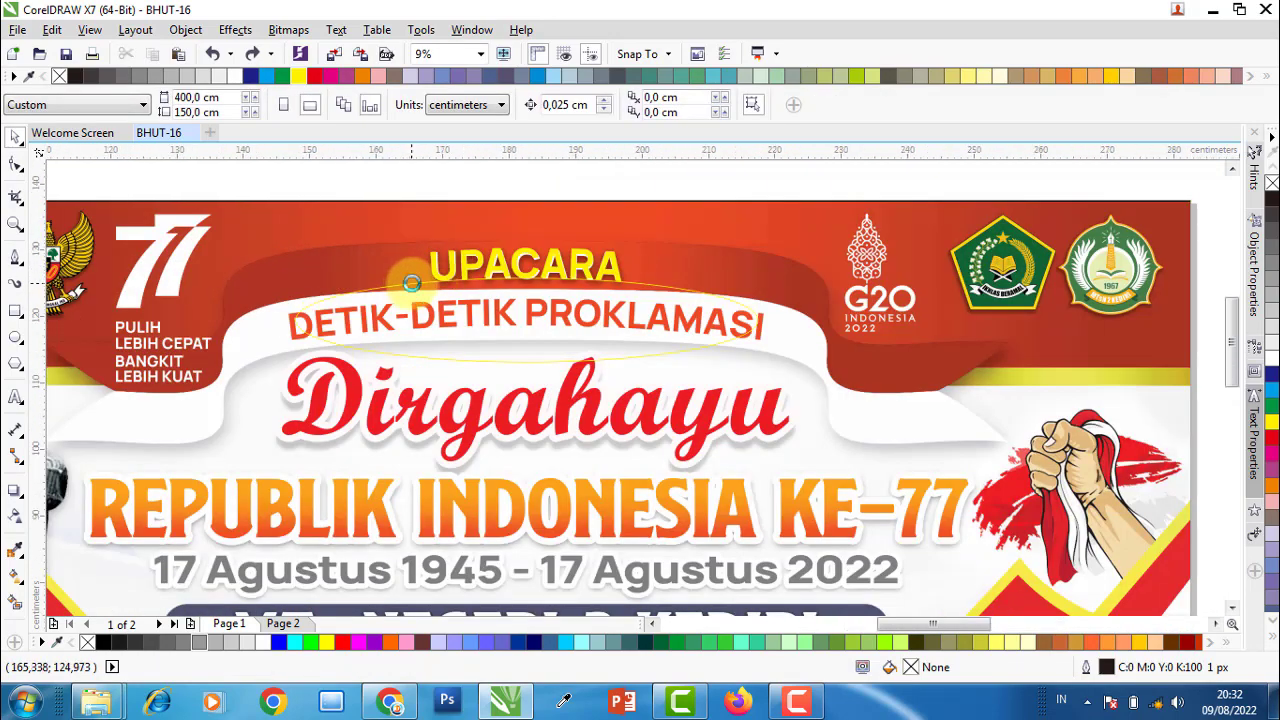
{"action": "scroll", "coordinate": [400, 290], "scroll_direction": "up", "scroll_amount": 1}
{"action": "scroll", "coordinate": [300, 312], "scroll_direction": "down", "scroll_amount": 1}
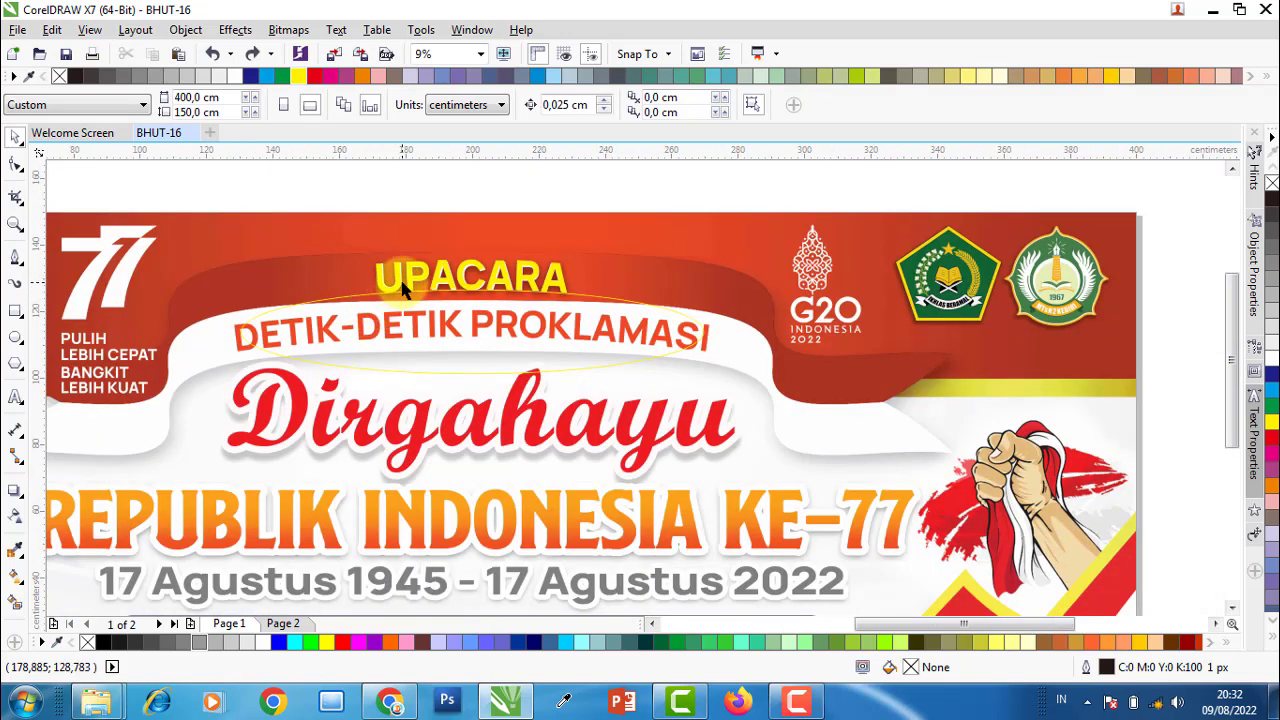
{"action": "left_click", "coordinate": [405, 288]}
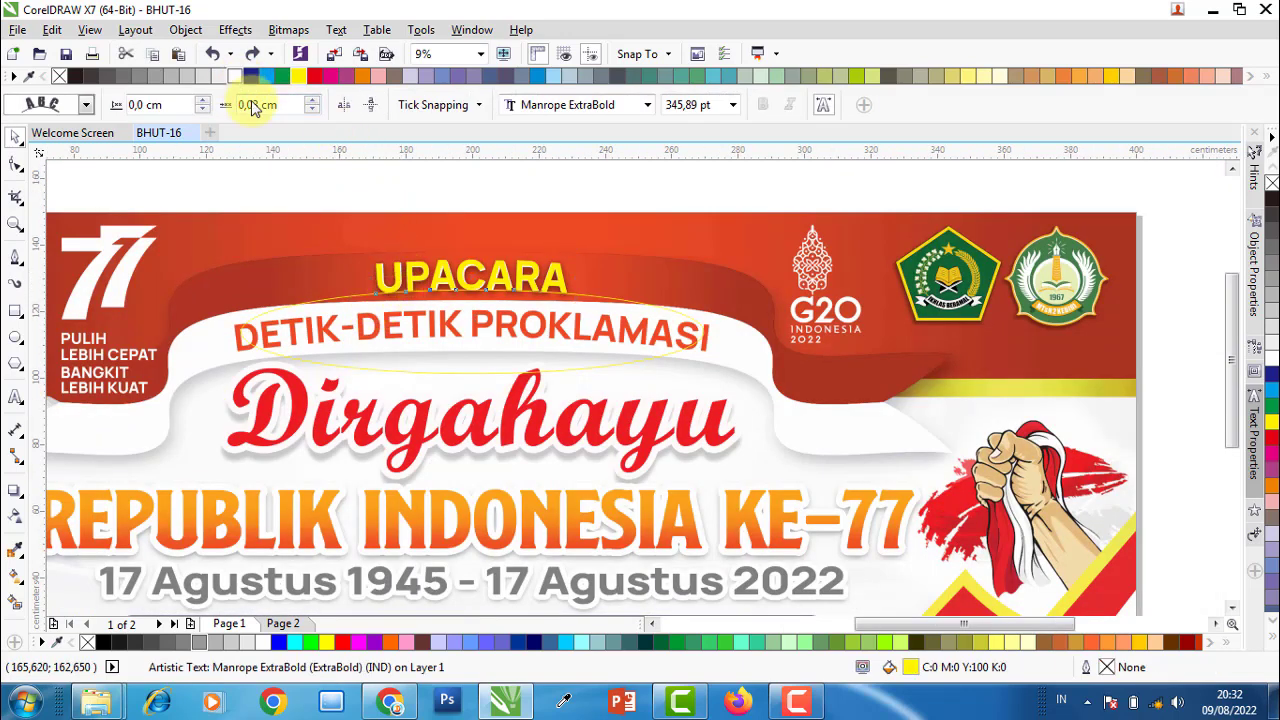
{"action": "left_click", "coordinate": [371, 356]}
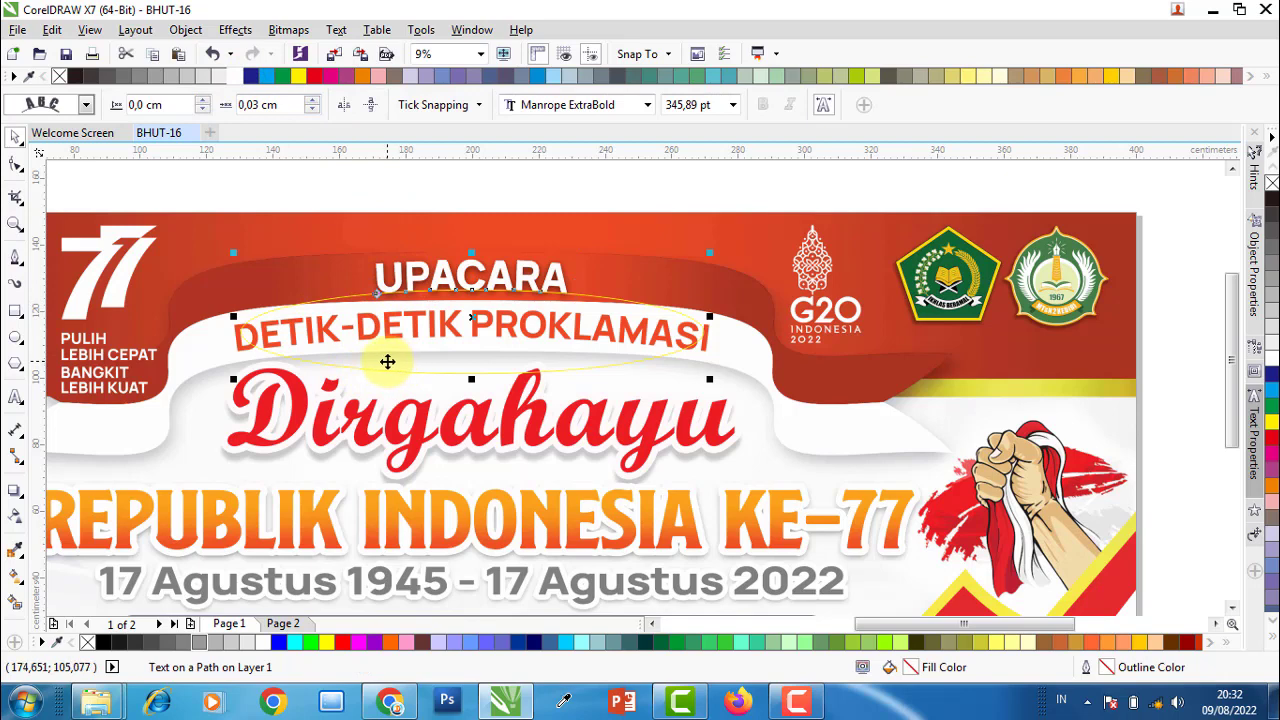
{"action": "left_click", "coordinate": [387, 360]}
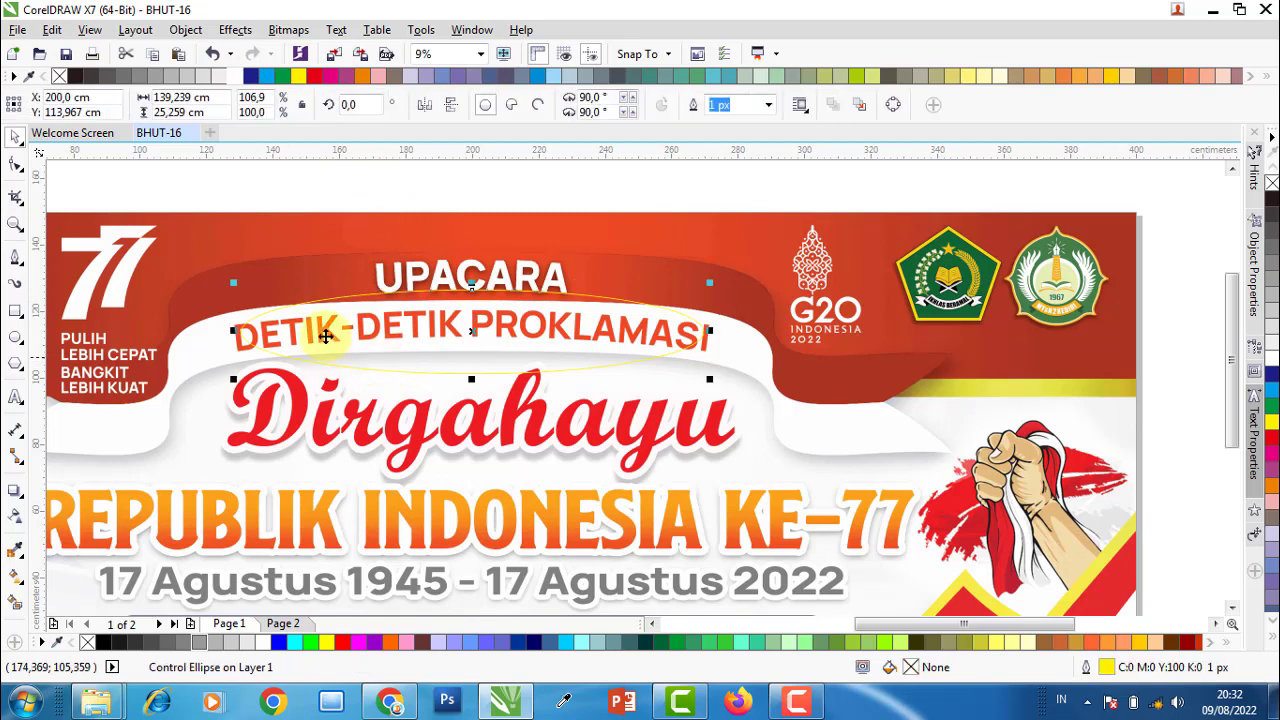
{"action": "right_click", "coordinate": [60, 78]}
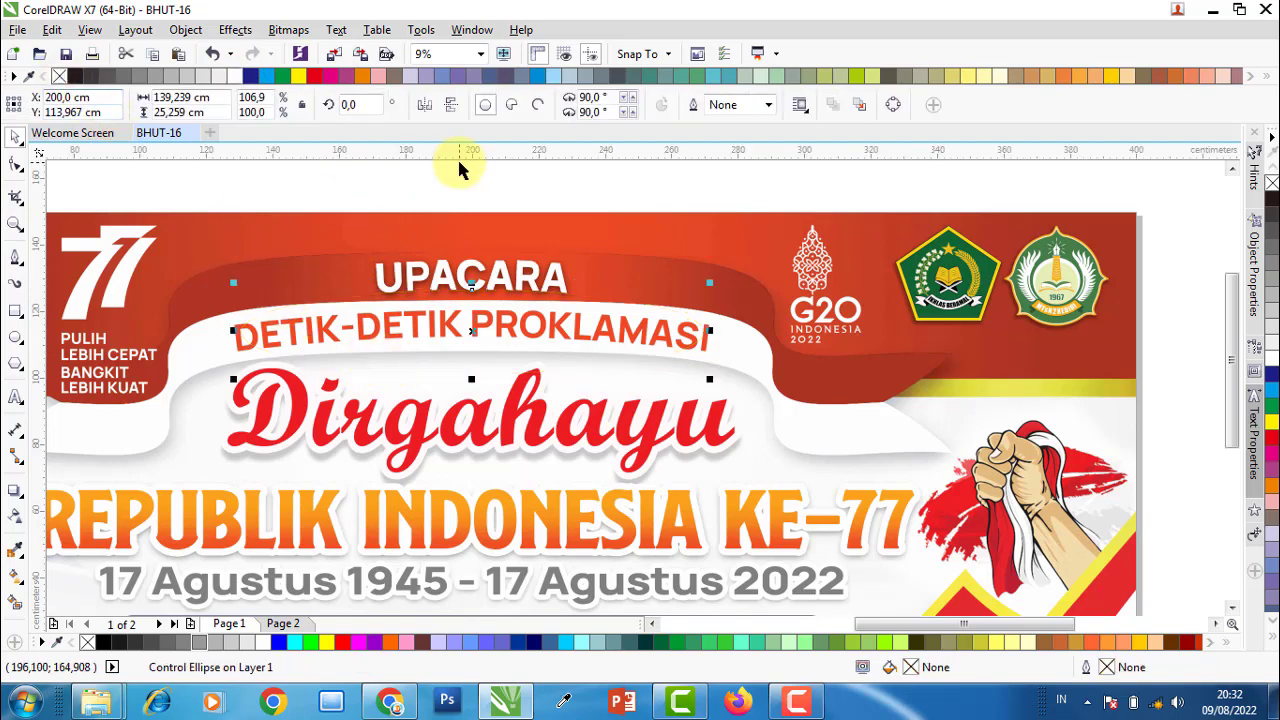
{"action": "left_click", "coordinate": [431, 173]}
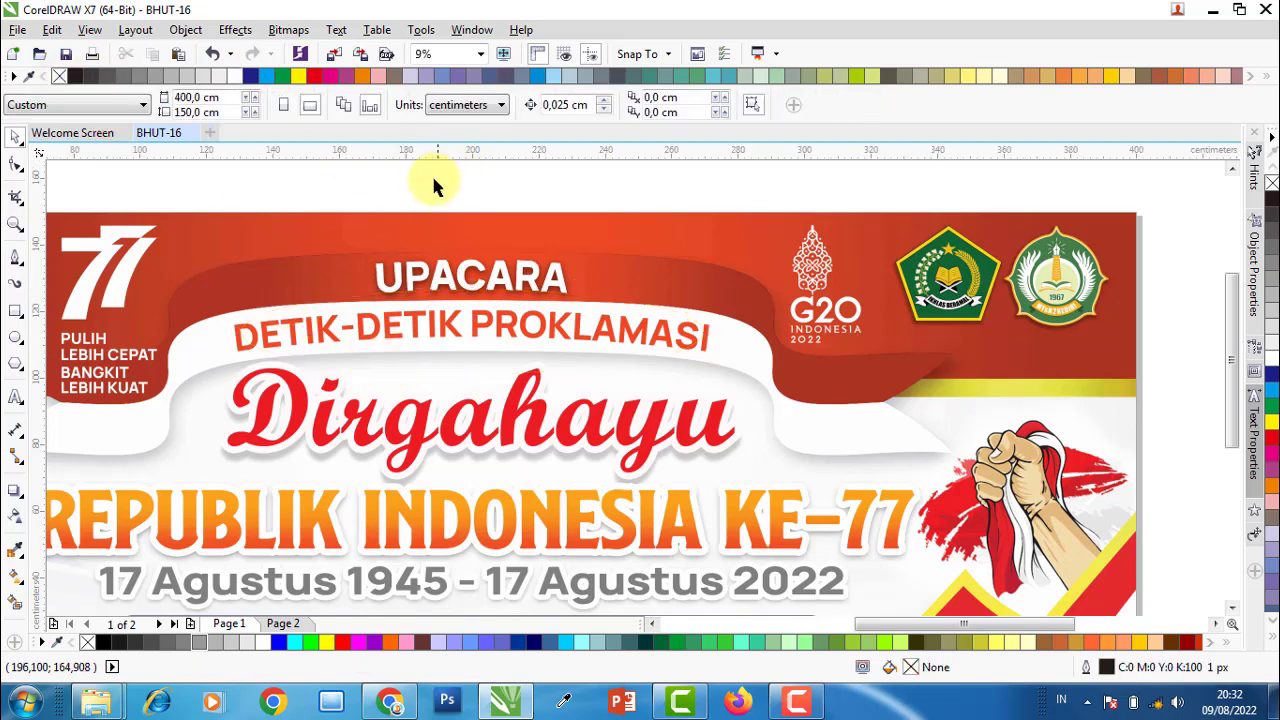
{"action": "left_click", "coordinate": [15, 342]}
- Draw an ellipse around Dirgahayu and centre it on the text
{"action": "left_click_drag", "start_coordinate": [226, 351], "coordinate": [795, 491]}
{"action": "left_click", "coordinate": [15, 135]}
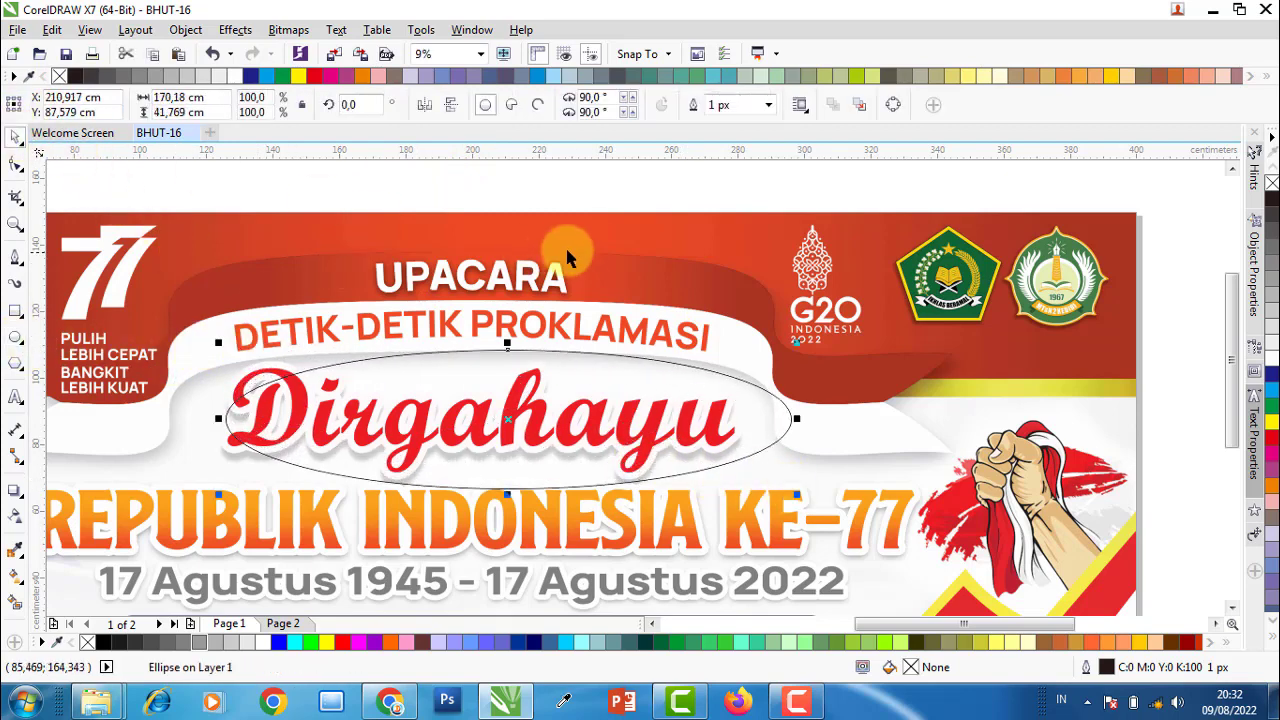
{"action": "left_click", "coordinate": [571, 247], "text": "shift"}
{"action": "key", "text": "c"}
{"action": "left_click", "coordinate": [634, 303]}
{"action": "left_click", "coordinate": [650, 380]}
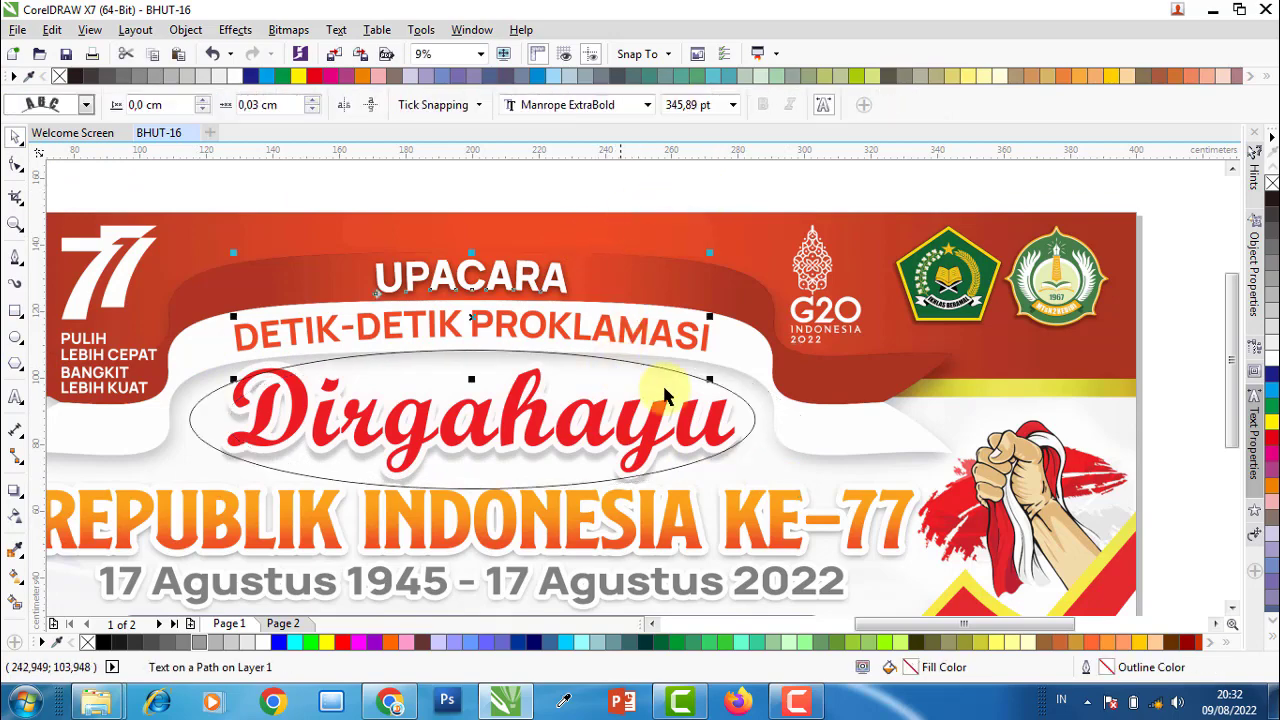
{"action": "left_click", "coordinate": [755, 440]}
- Widen the ellipse to about 233.5 cm, raise it under the arc text, and outline it red
{"action": "left_click_drag", "start_coordinate": [760, 418], "coordinate": [810, 418]}
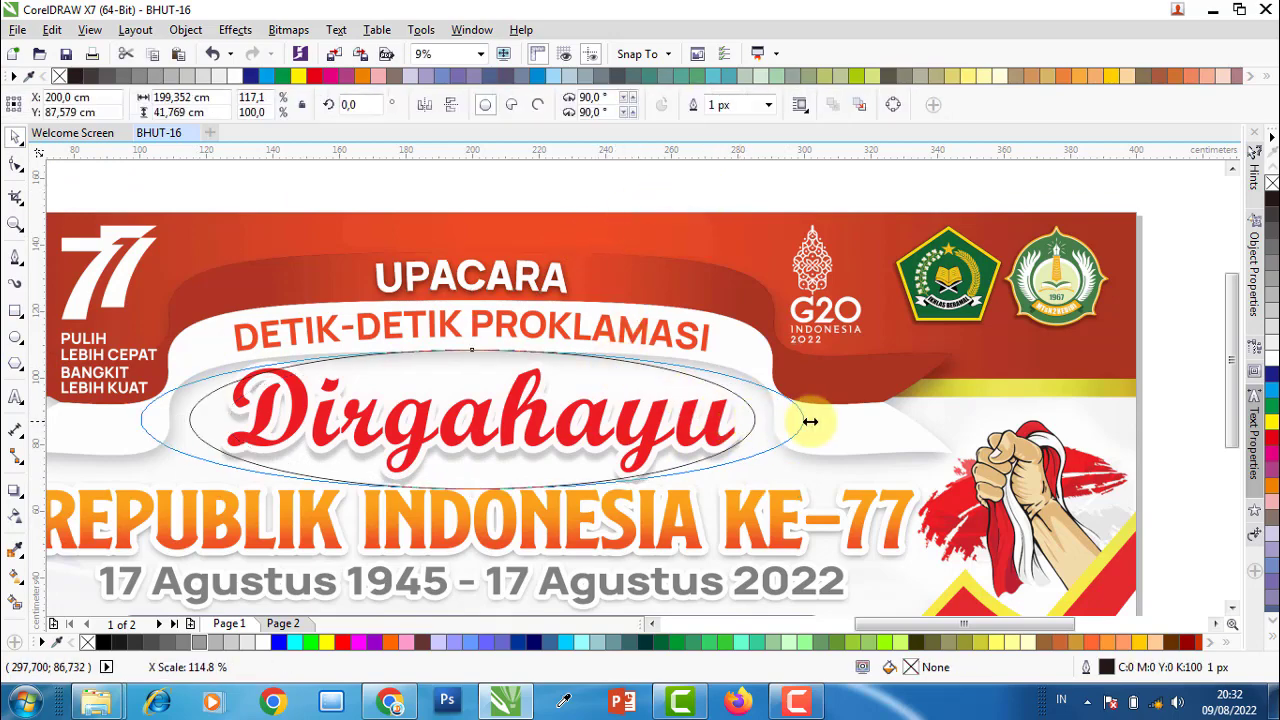
{"action": "scroll", "coordinate": [496, 371], "scroll_direction": "up", "scroll_amount": 2}
{"action": "left_click_drag", "start_coordinate": [496, 371], "coordinate": [499, 344]}
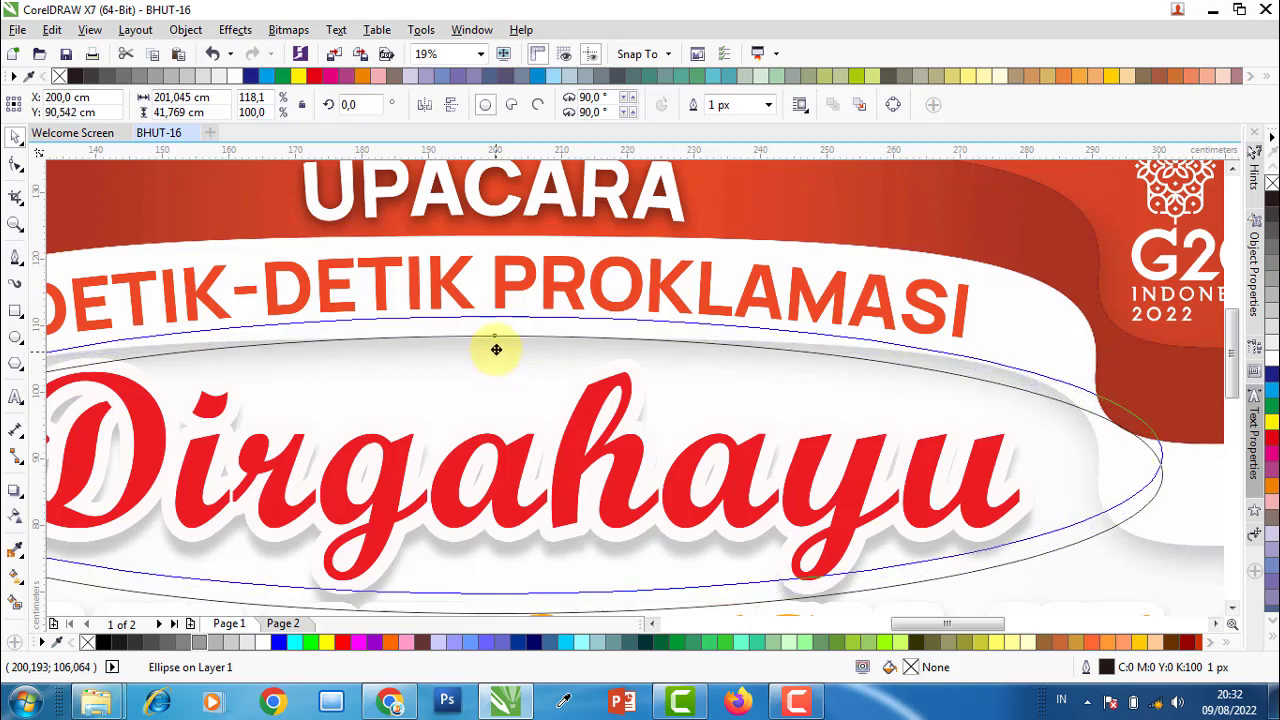
{"action": "scroll", "coordinate": [780, 373], "scroll_direction": "down", "scroll_amount": 2}
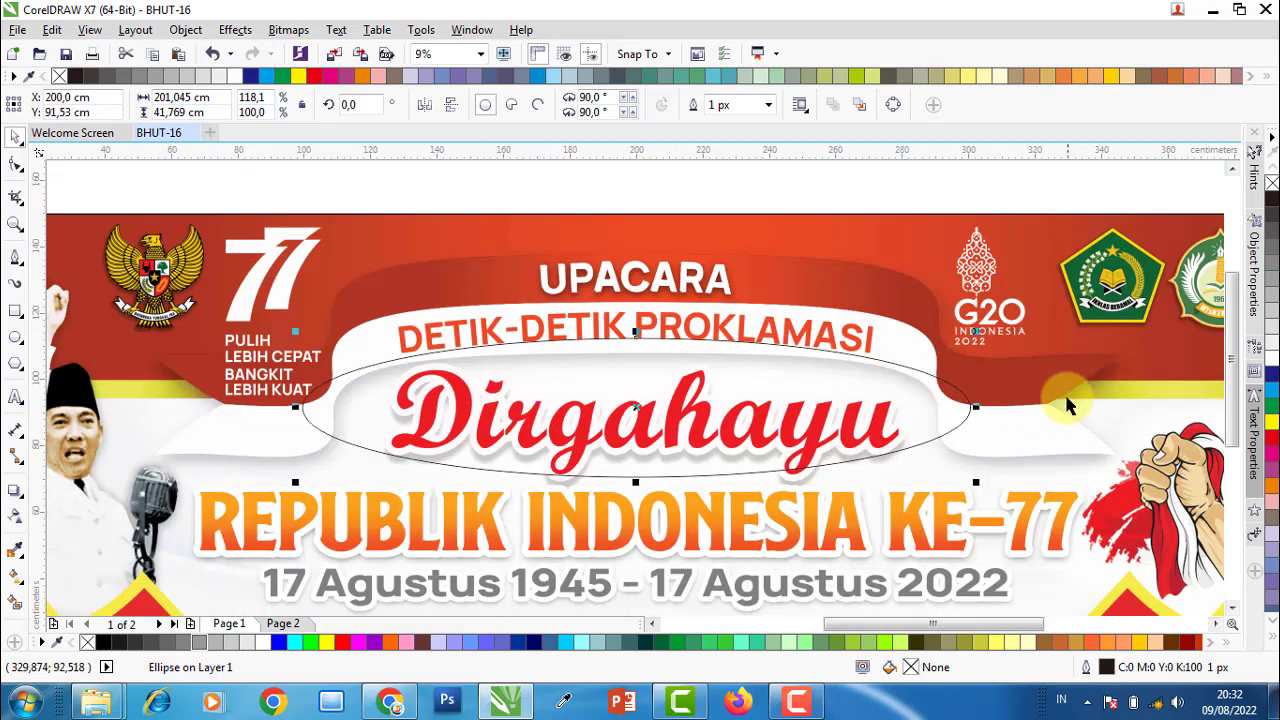
{"action": "scroll", "coordinate": [918, 423], "scroll_direction": "up", "scroll_amount": 2}
{"action": "left_click_drag", "start_coordinate": [893, 419], "coordinate": [996, 420]}
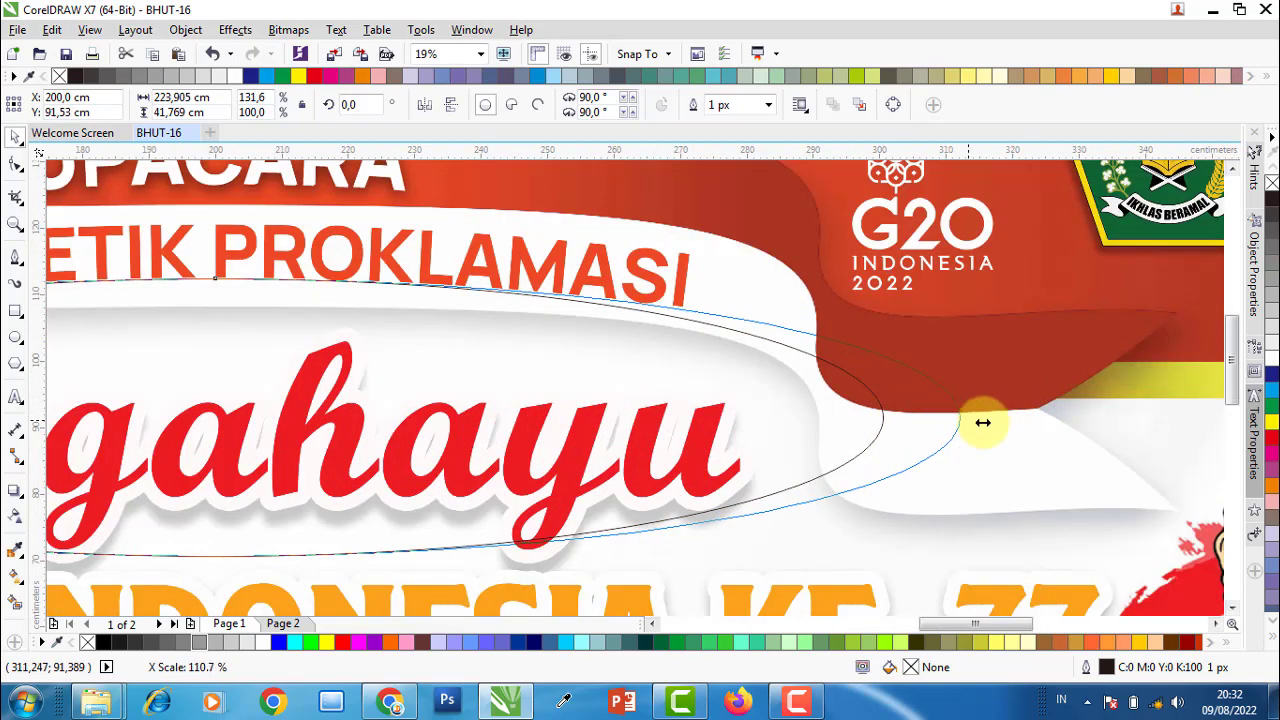
{"action": "scroll", "coordinate": [508, 363], "scroll_direction": "down", "scroll_amount": 2}
{"action": "scroll", "coordinate": [420, 328], "scroll_direction": "up", "scroll_amount": 2}
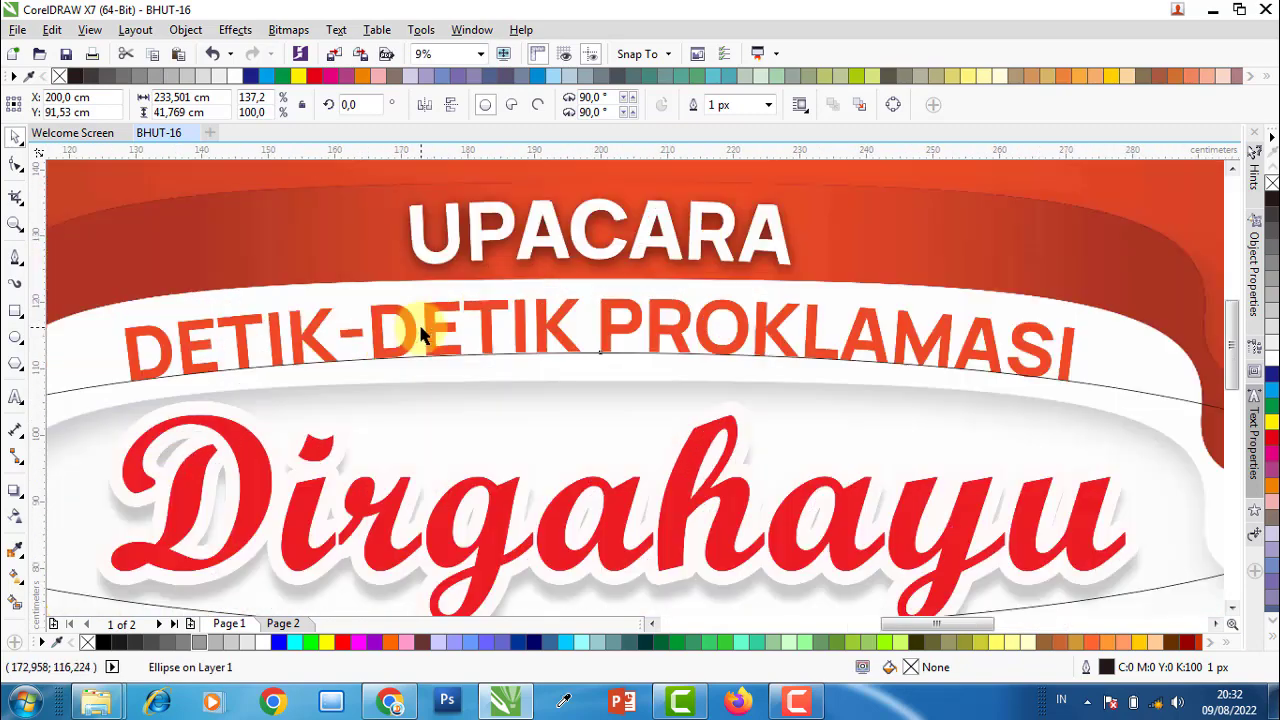
{"action": "right_click", "coordinate": [298, 76]}
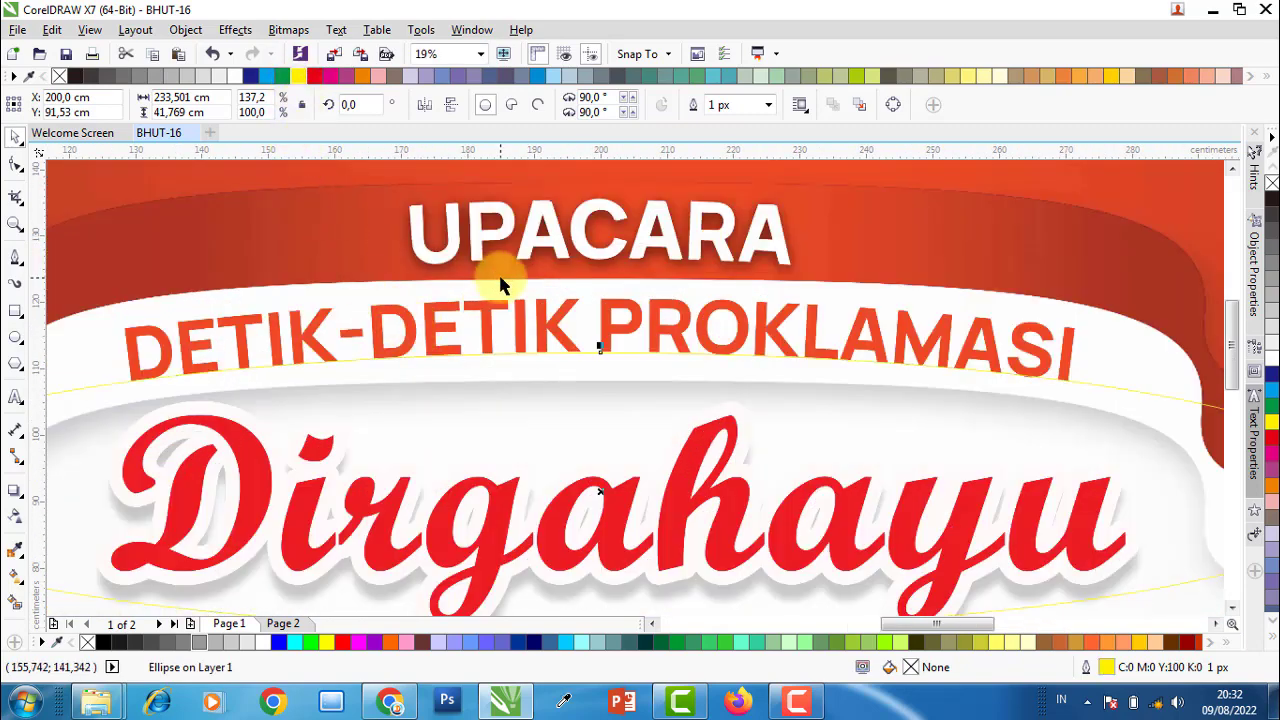
{"action": "right_click", "coordinate": [313, 77]}
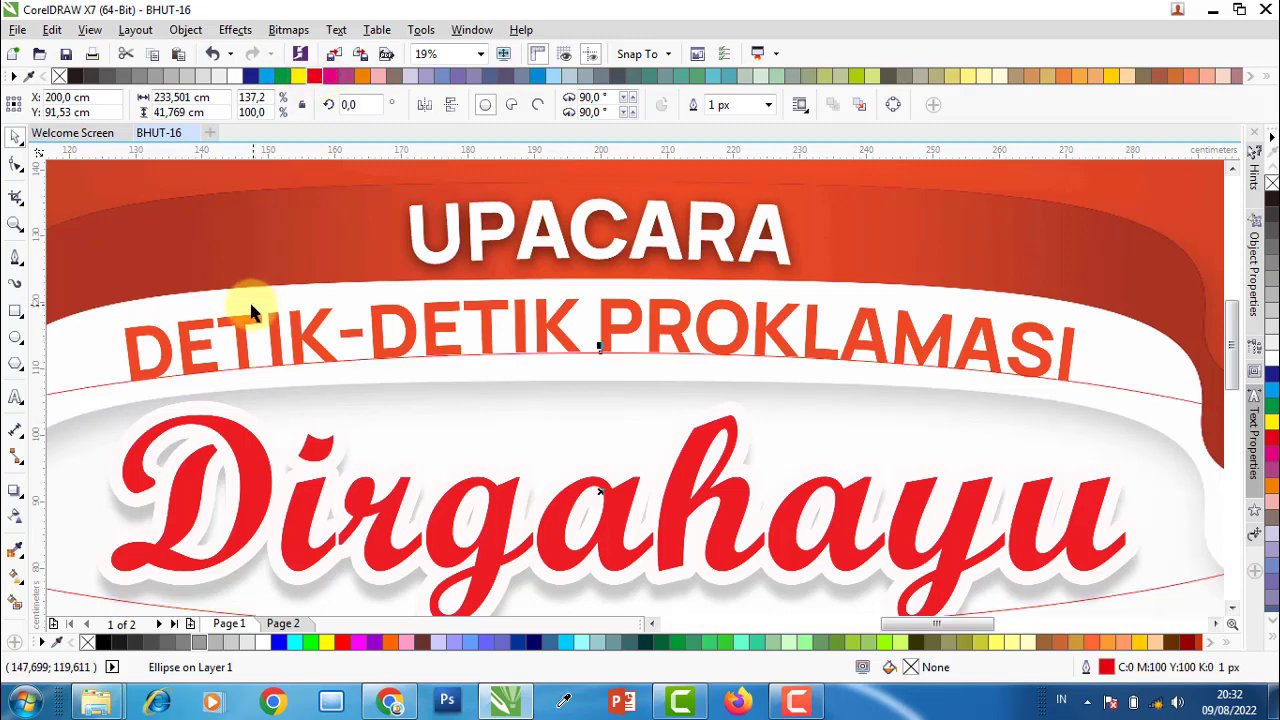
- Add 200 pt text 'K-DETIK PROKLAMASI' running along the red ellipse
{"action": "left_click", "coordinate": [15, 400]}
{"action": "left_click", "coordinate": [97, 386]}
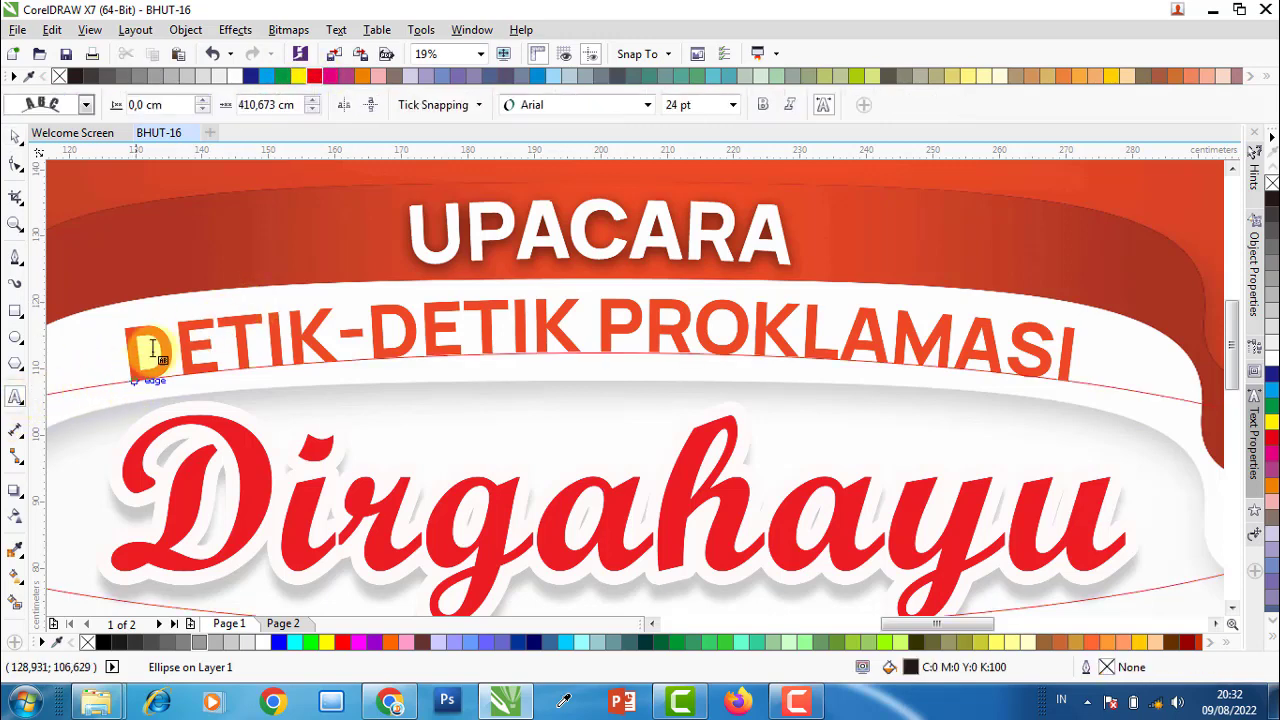
{"action": "left_click", "coordinate": [732, 105]}
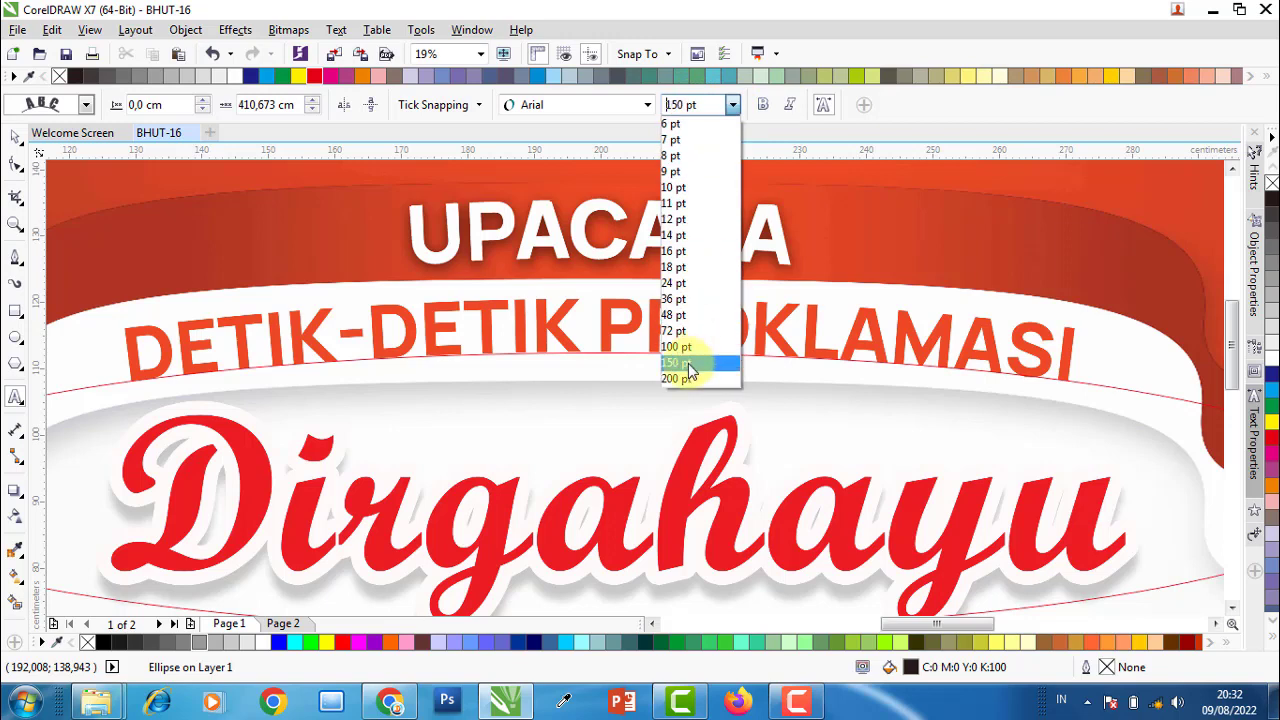
{"action": "left_click", "coordinate": [690, 372]}
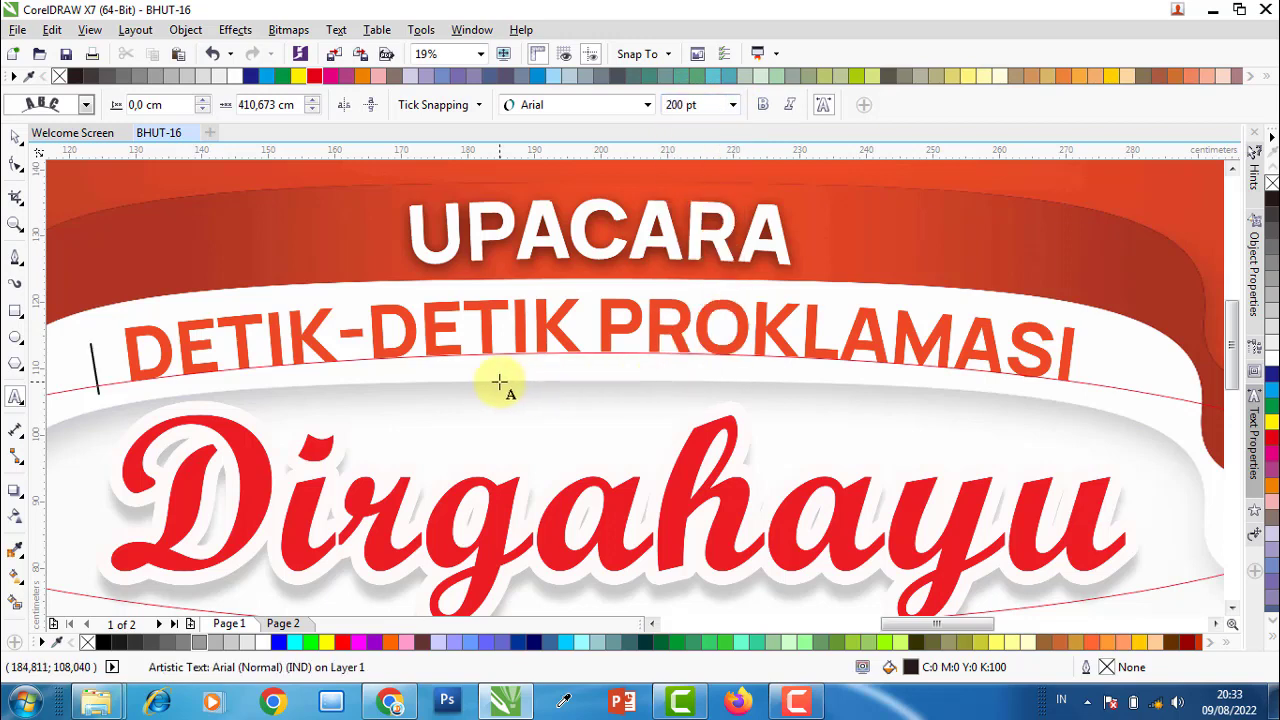
{"action": "type", "text": "DETIK"}
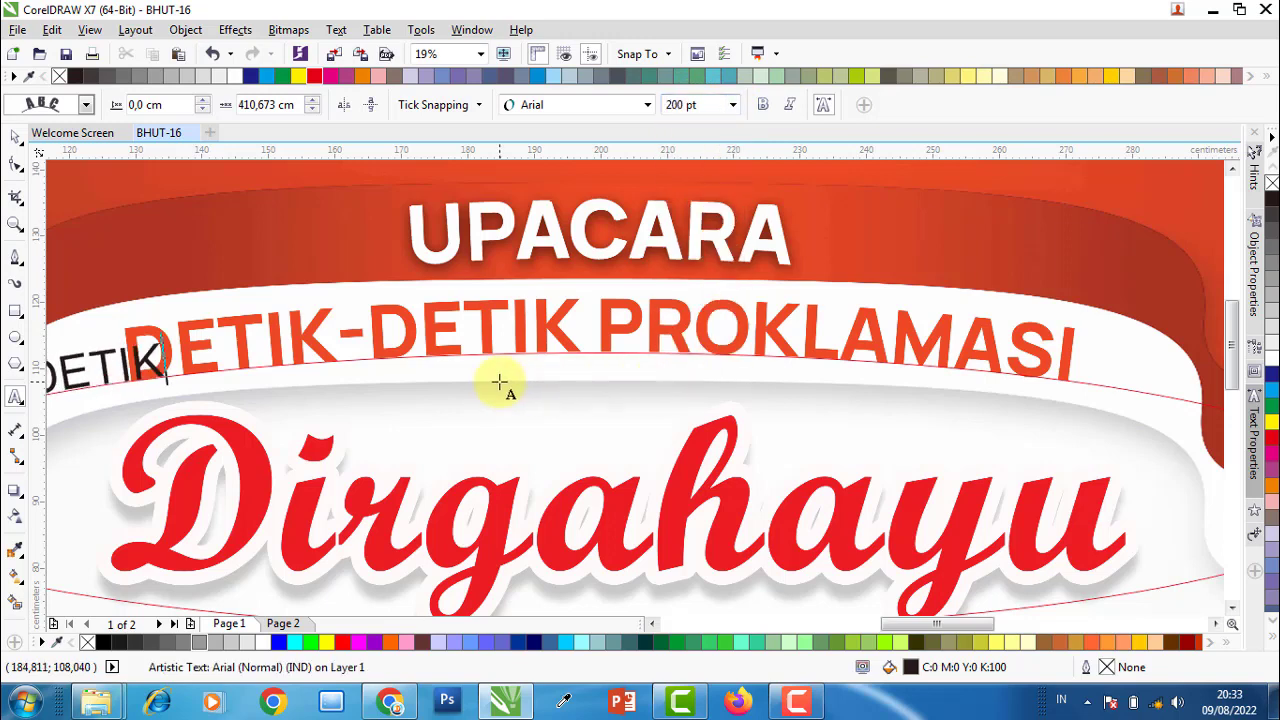
{"action": "type", "text": "-DETIK "}
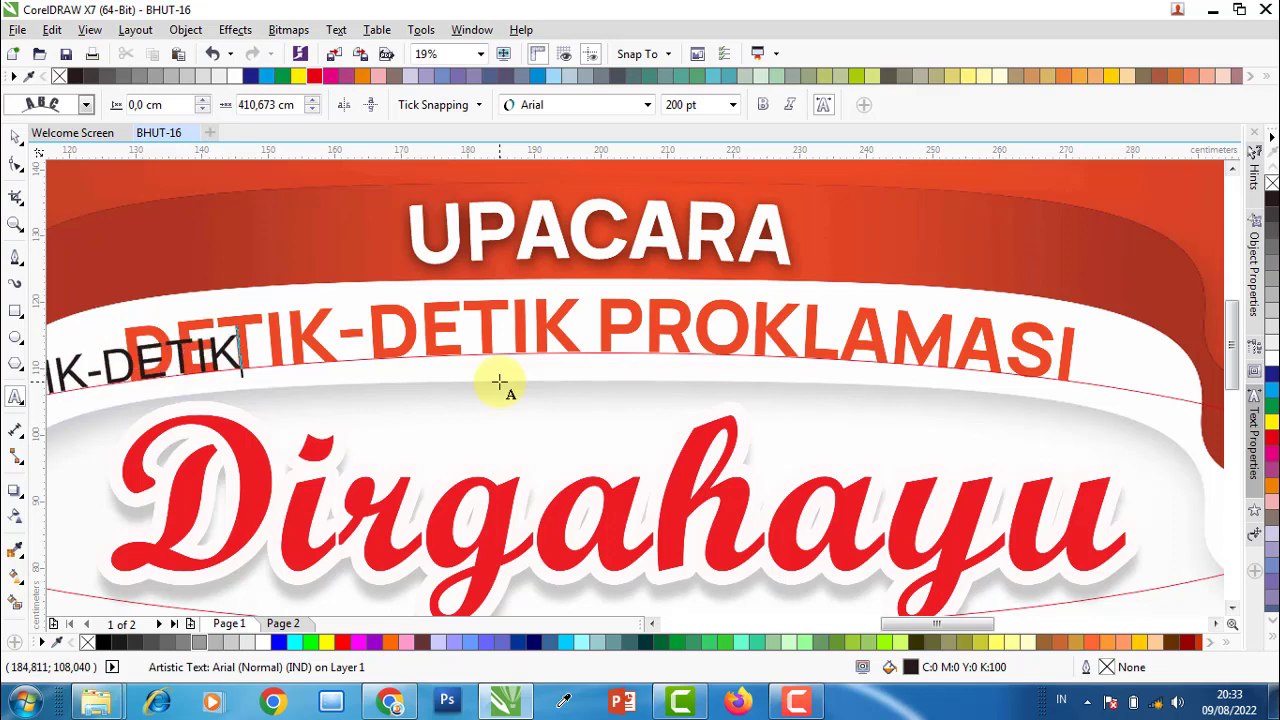
{"action": "type", "text": "PROKL"}
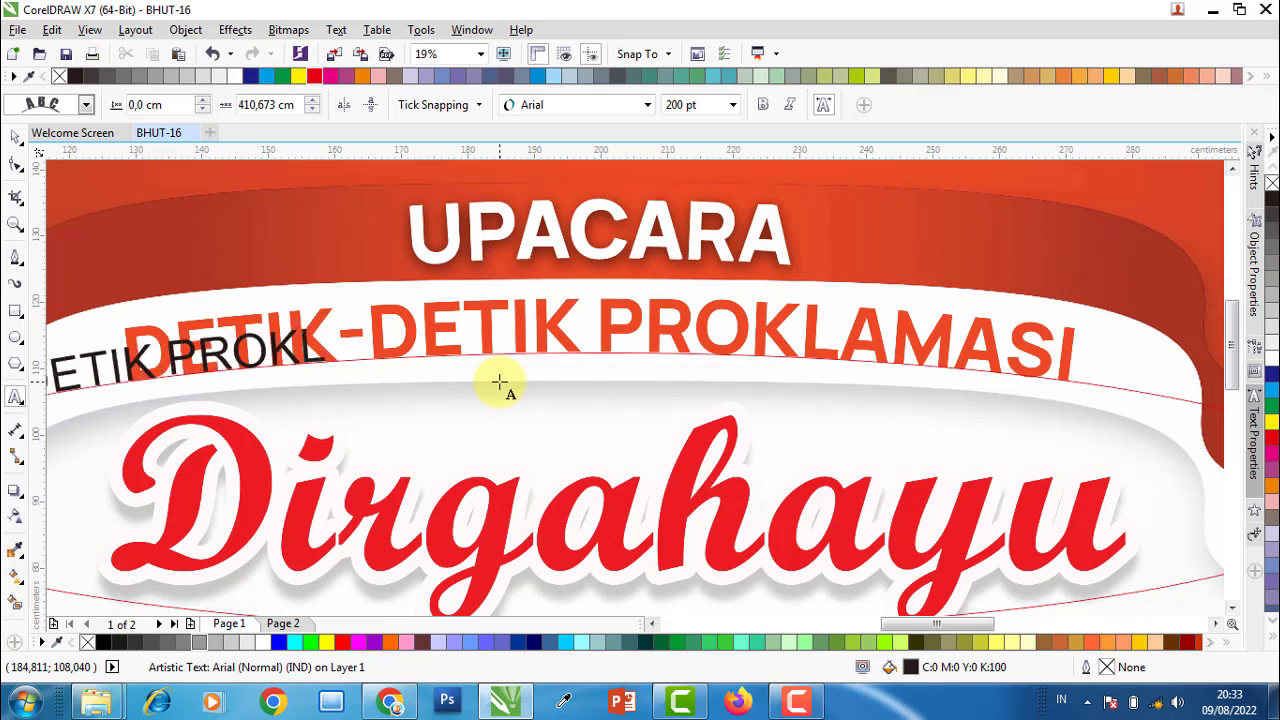
{"action": "type", "text": "AMASI"}
- Slide the new arc text to the banner centre and set it to Manrope ExtraBold
{"action": "left_click", "coordinate": [15, 137]}
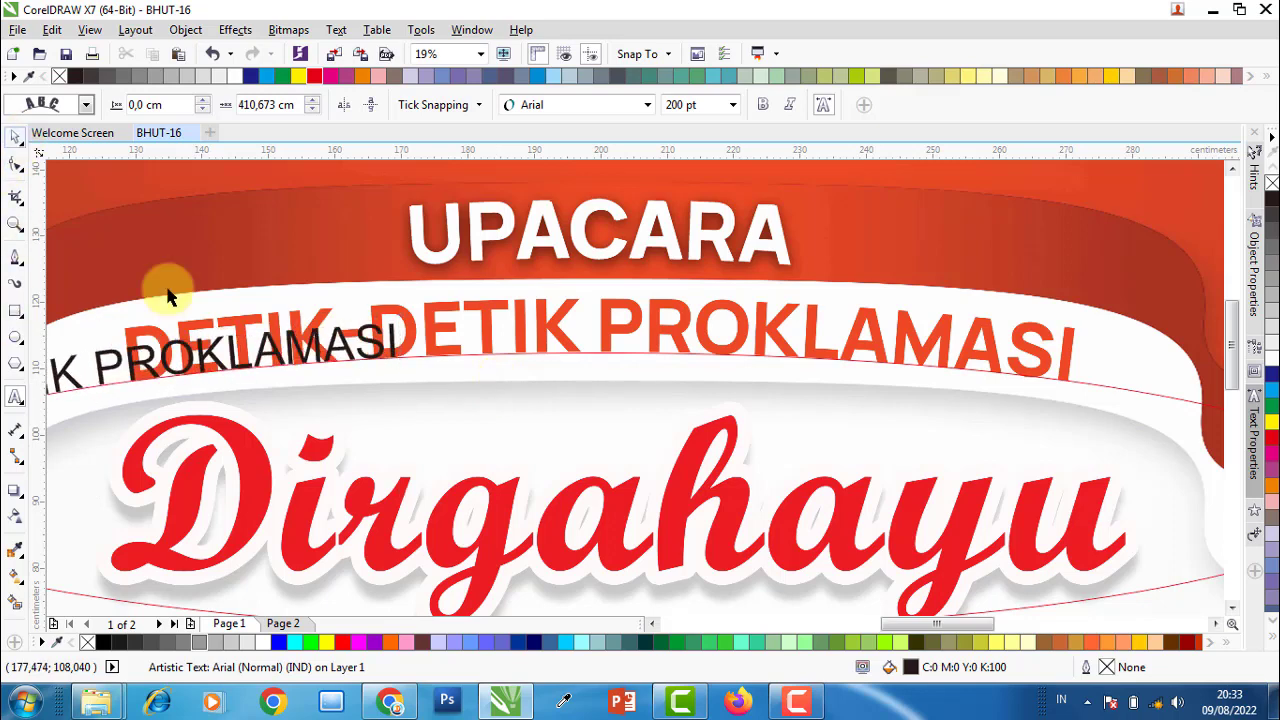
{"action": "left_click_drag", "start_coordinate": [100, 404], "coordinate": [571, 371]}
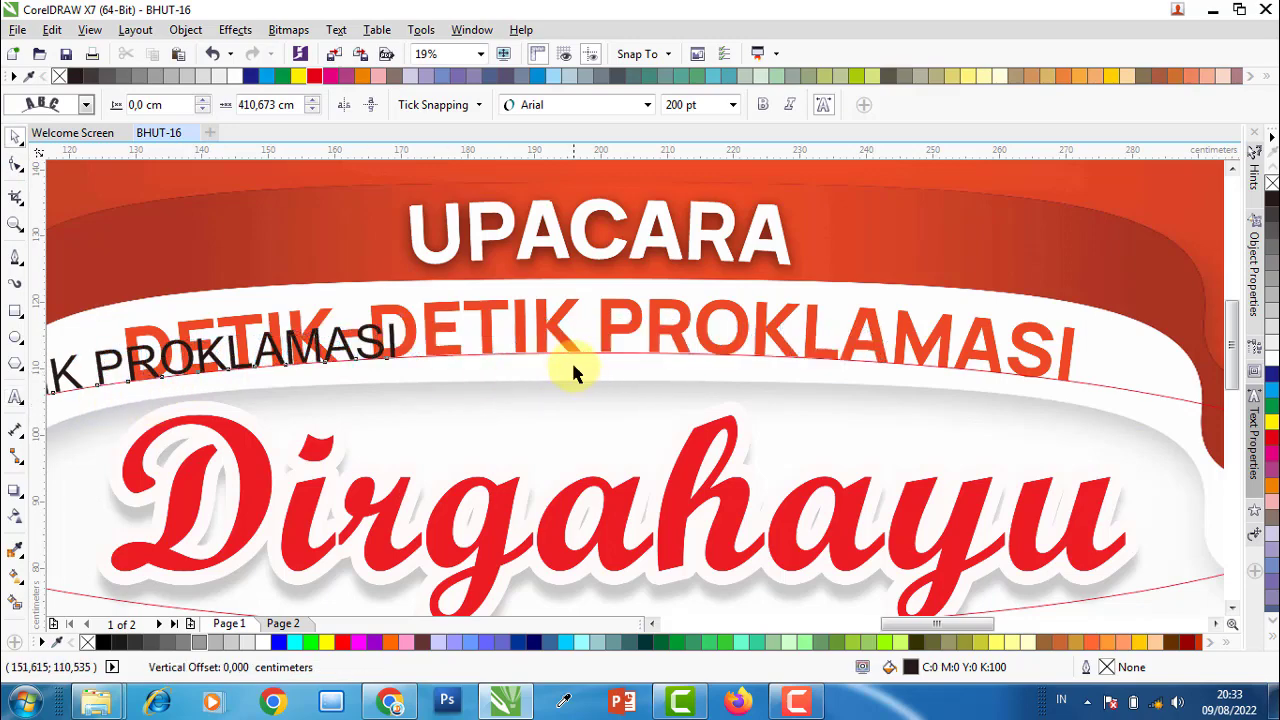
{"action": "left_click", "coordinate": [585, 107]}
{"action": "left_click", "coordinate": [571, 143]}
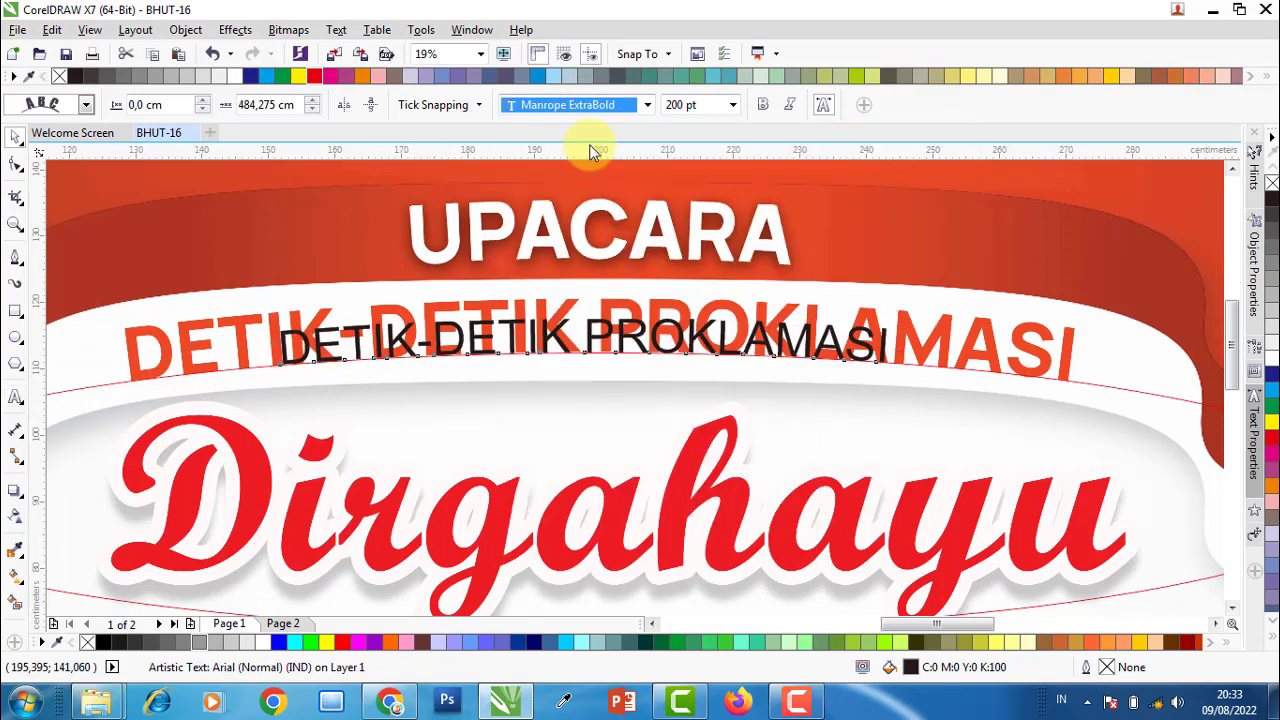
- Scale the arc text to about 317.9 pt and align it over the original headline
{"action": "left_click_drag", "start_coordinate": [886, 314], "coordinate": [1064, 281]}
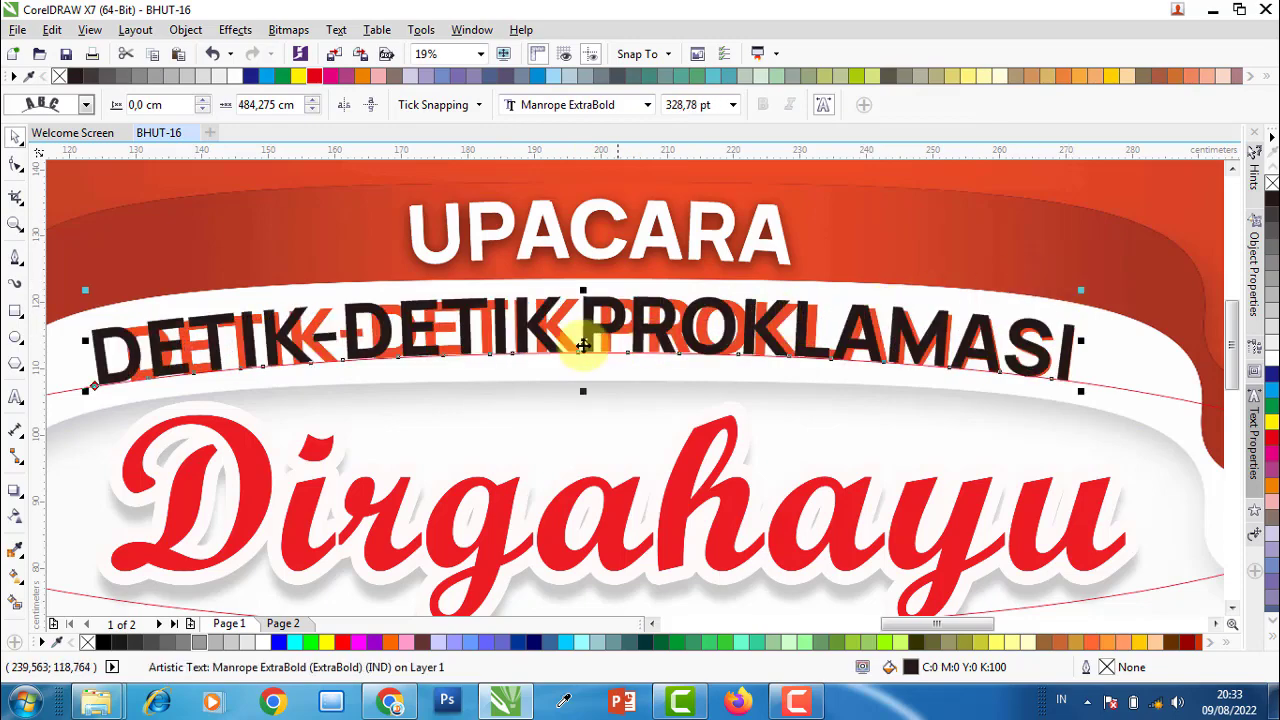
{"action": "left_click_drag", "start_coordinate": [94, 289], "coordinate": [116, 297]}
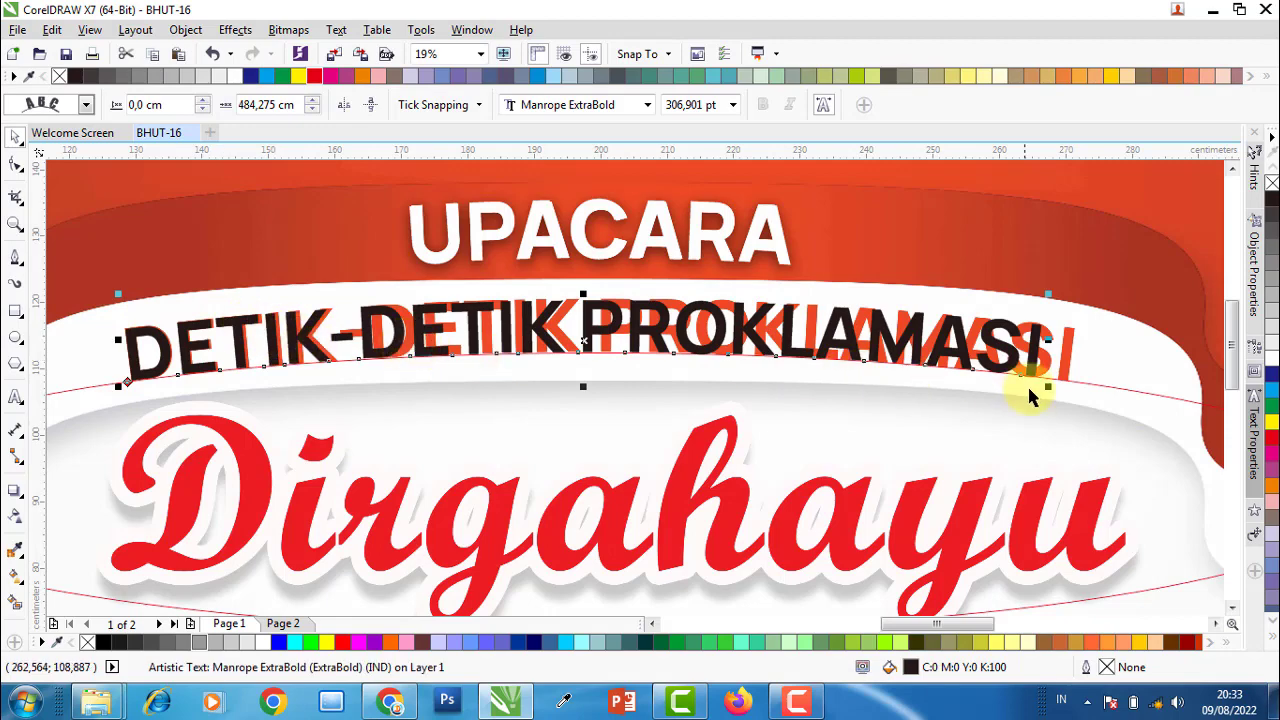
{"action": "left_click_drag", "start_coordinate": [1049, 386], "coordinate": [1060, 394]}
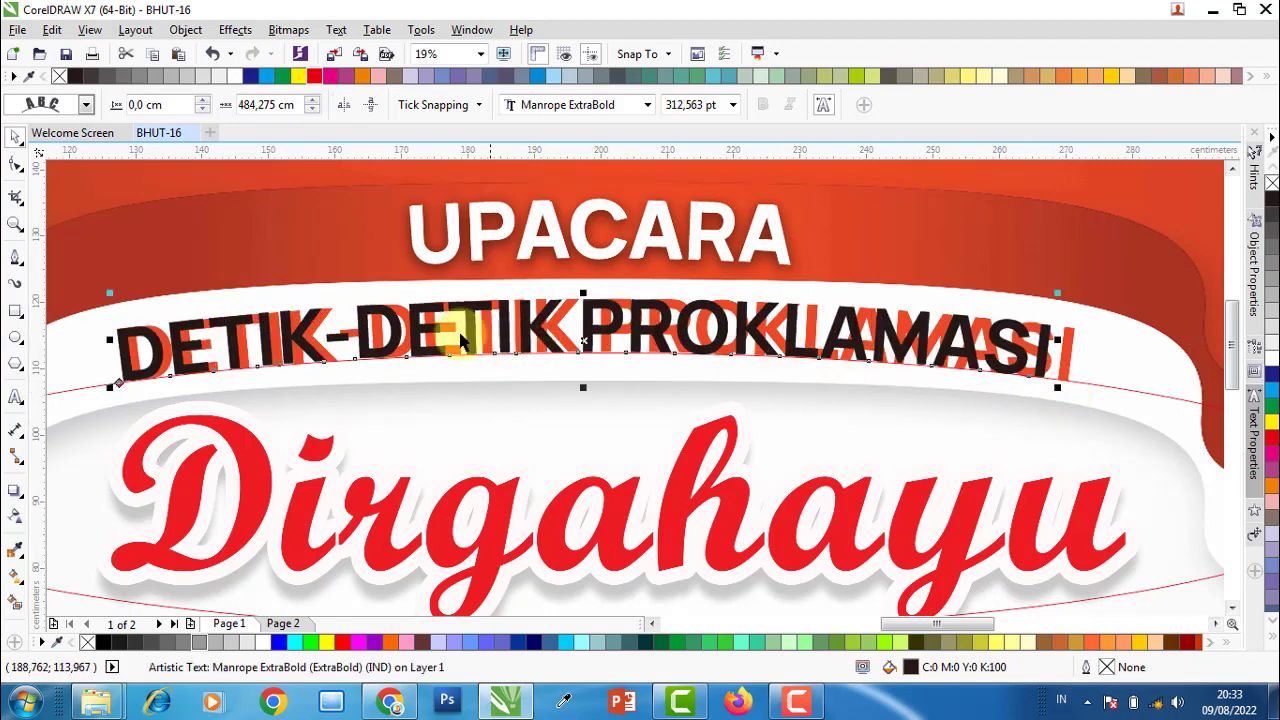
{"action": "left_click_drag", "start_coordinate": [473, 321], "coordinate": [485, 320]}
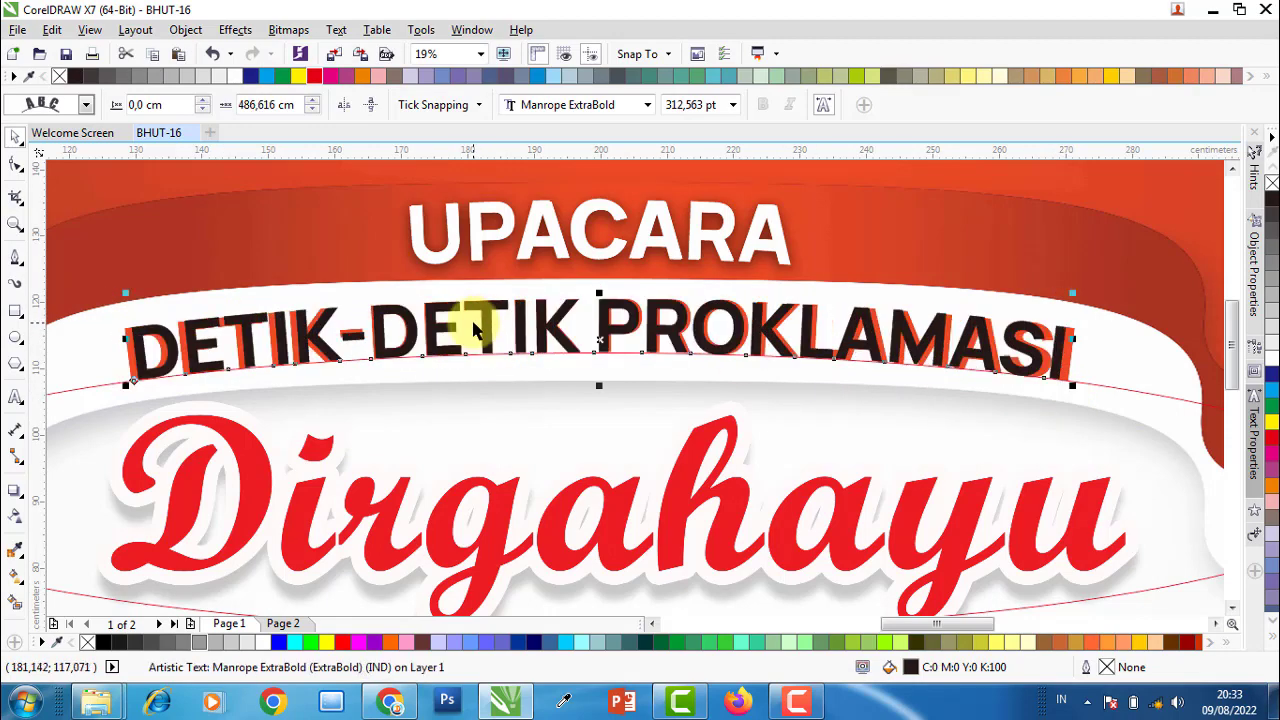
{"action": "scroll", "coordinate": [1070, 302], "scroll_direction": "up", "scroll_amount": 2}
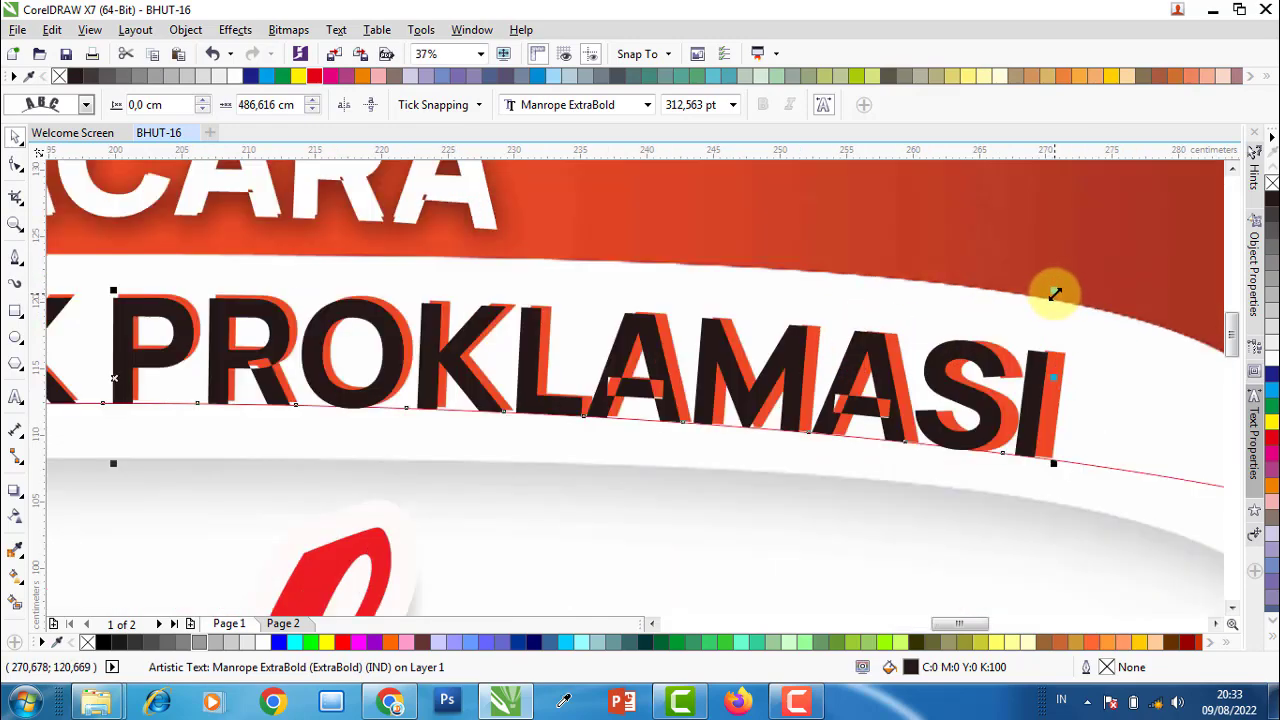
{"action": "left_click_drag", "start_coordinate": [1055, 293], "coordinate": [1058, 289]}
{"action": "scroll", "coordinate": [709, 365], "scroll_direction": "down", "scroll_amount": 2}
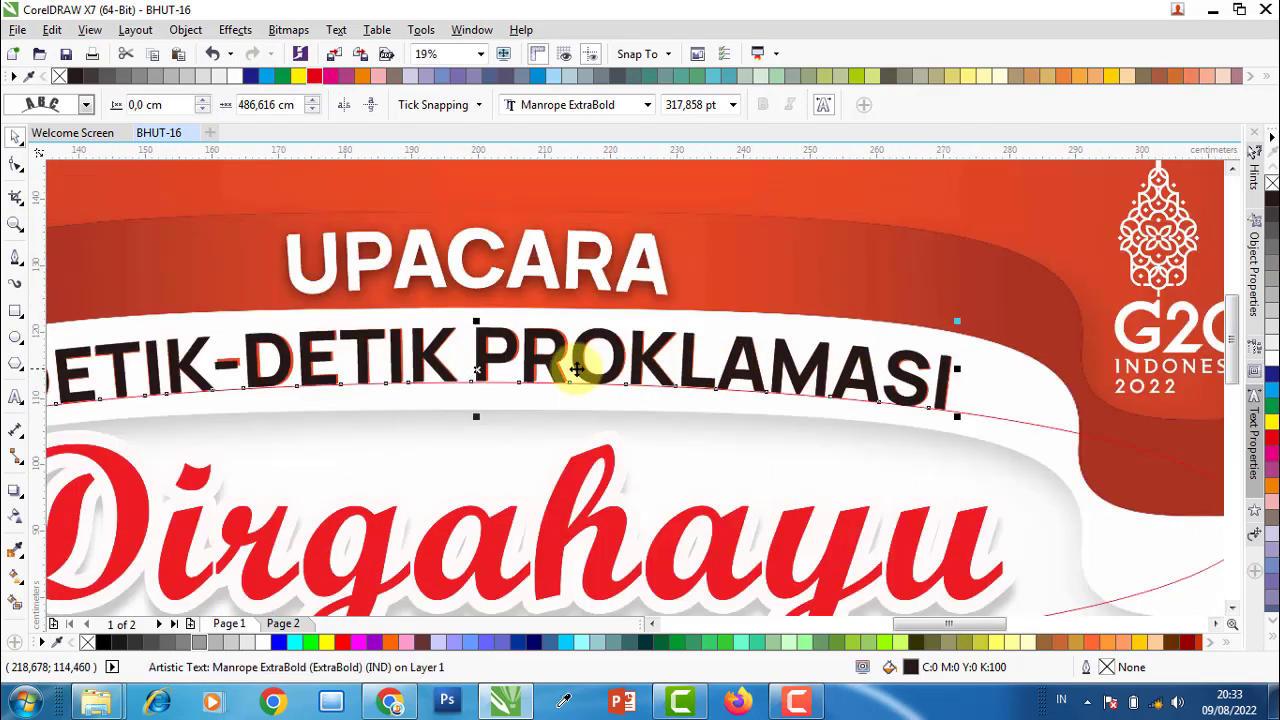
{"action": "scroll", "coordinate": [577, 369], "scroll_direction": "down", "scroll_amount": 2}
{"action": "scroll", "coordinate": [340, 365], "scroll_direction": "up", "scroll_amount": 2}
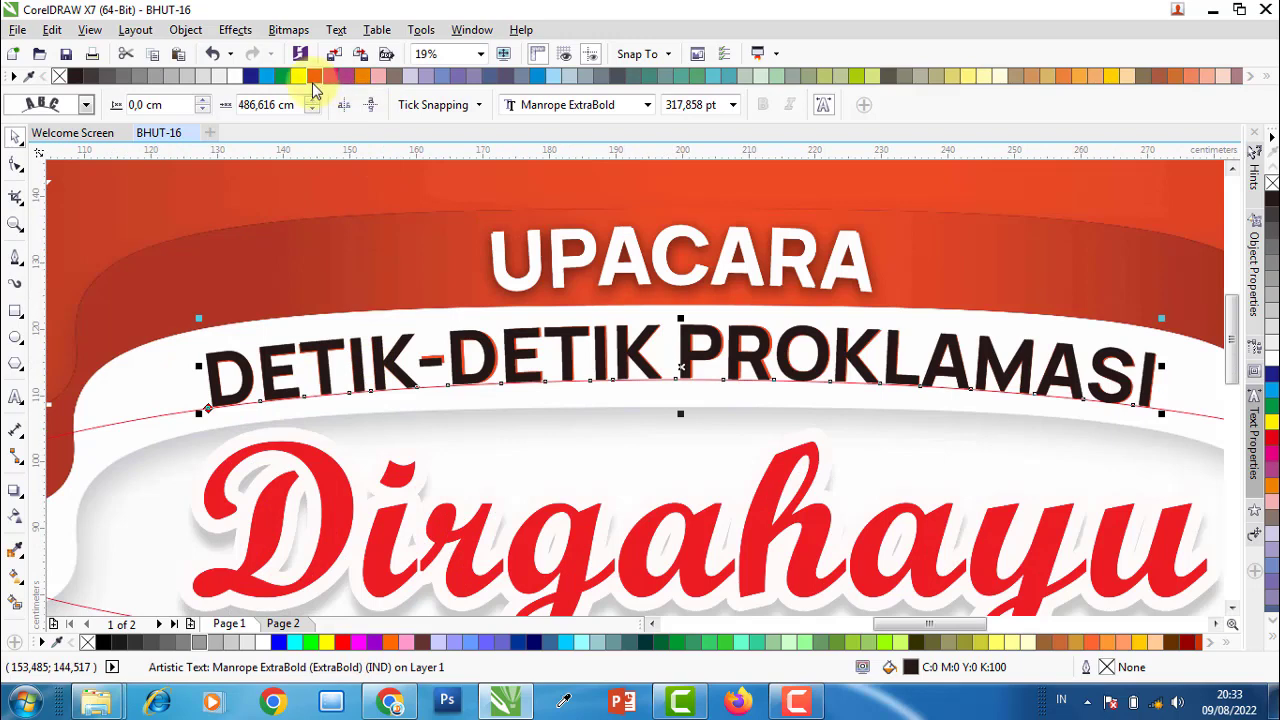
{"action": "scroll", "coordinate": [723, 380], "scroll_direction": "up", "scroll_amount": 2}
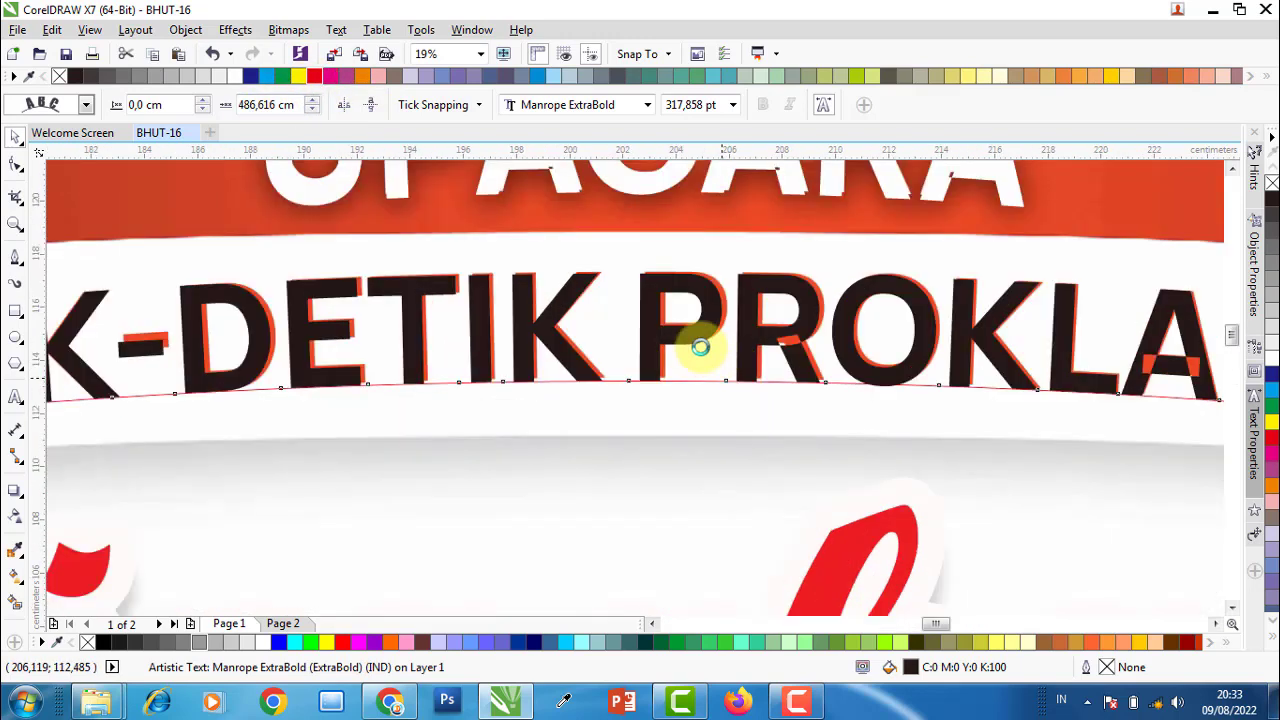
{"action": "scroll", "coordinate": [697, 346], "scroll_direction": "up", "scroll_amount": 4}
- Fill the arched DETIK-DETIK PROKLAMASI with orange RGB 235,83,44 eyedropped from a letter edge
{"action": "double_click", "coordinate": [912, 667]}
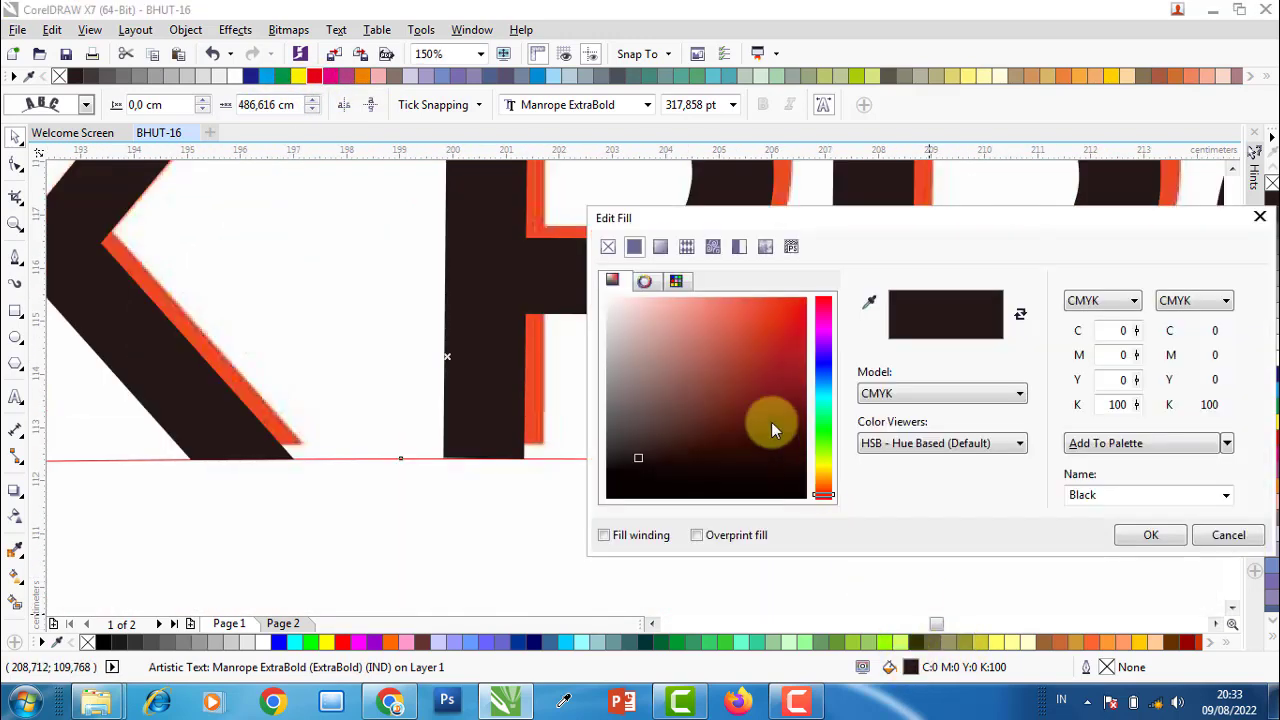
{"action": "left_click", "coordinate": [869, 302]}
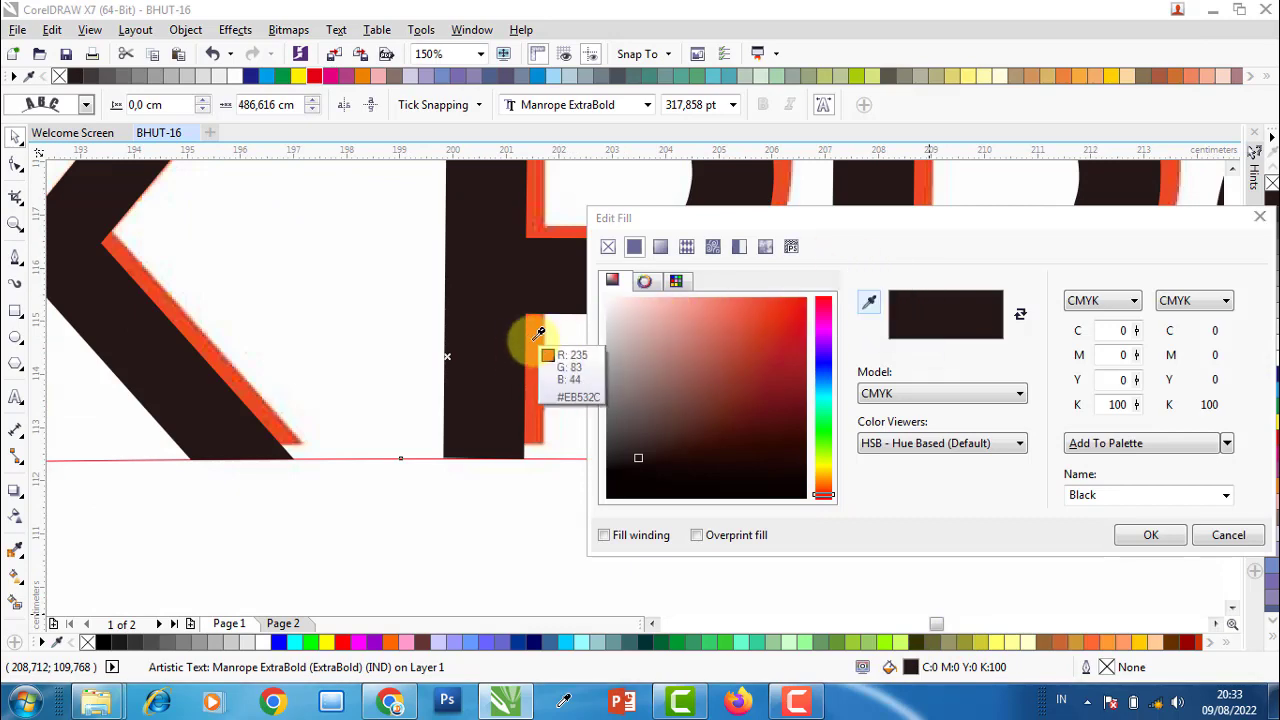
{"action": "left_click", "coordinate": [532, 342]}
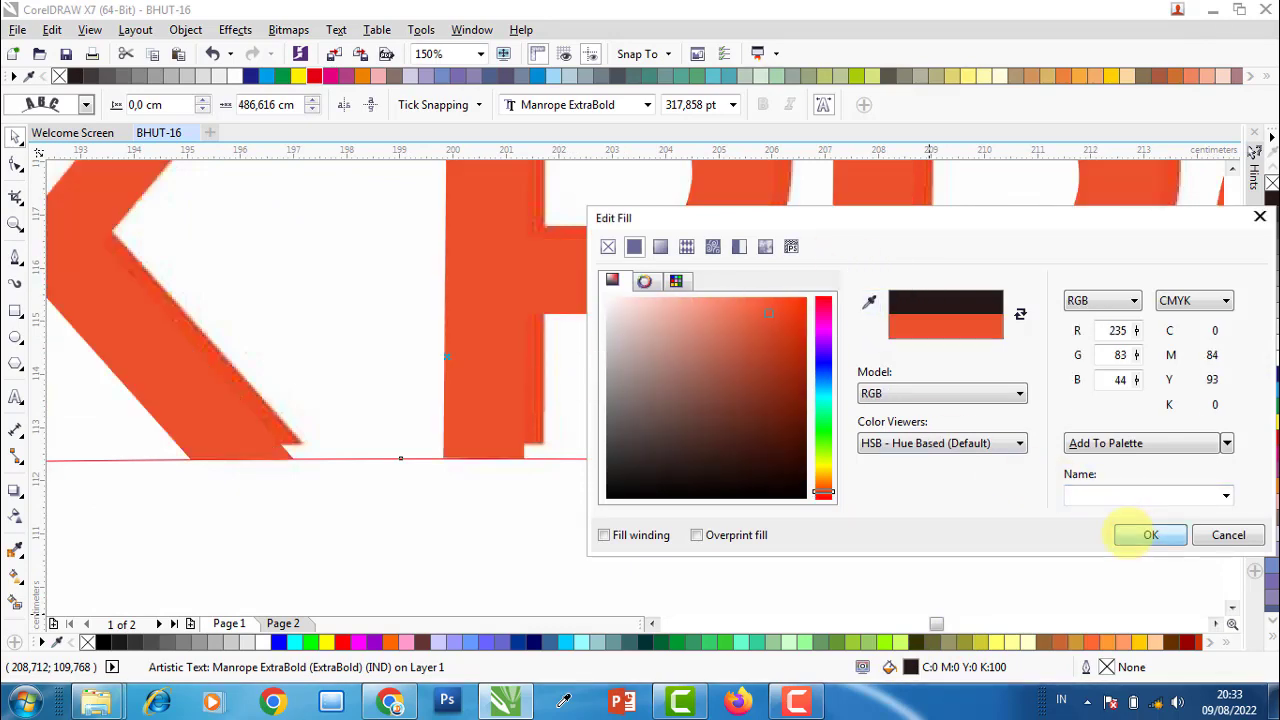
{"action": "left_click", "coordinate": [1150, 535]}
- Select the Dirgahayu guide ellipse, then clear the selection
{"action": "scroll", "coordinate": [623, 380], "scroll_direction": "down", "scroll_amount": 3}
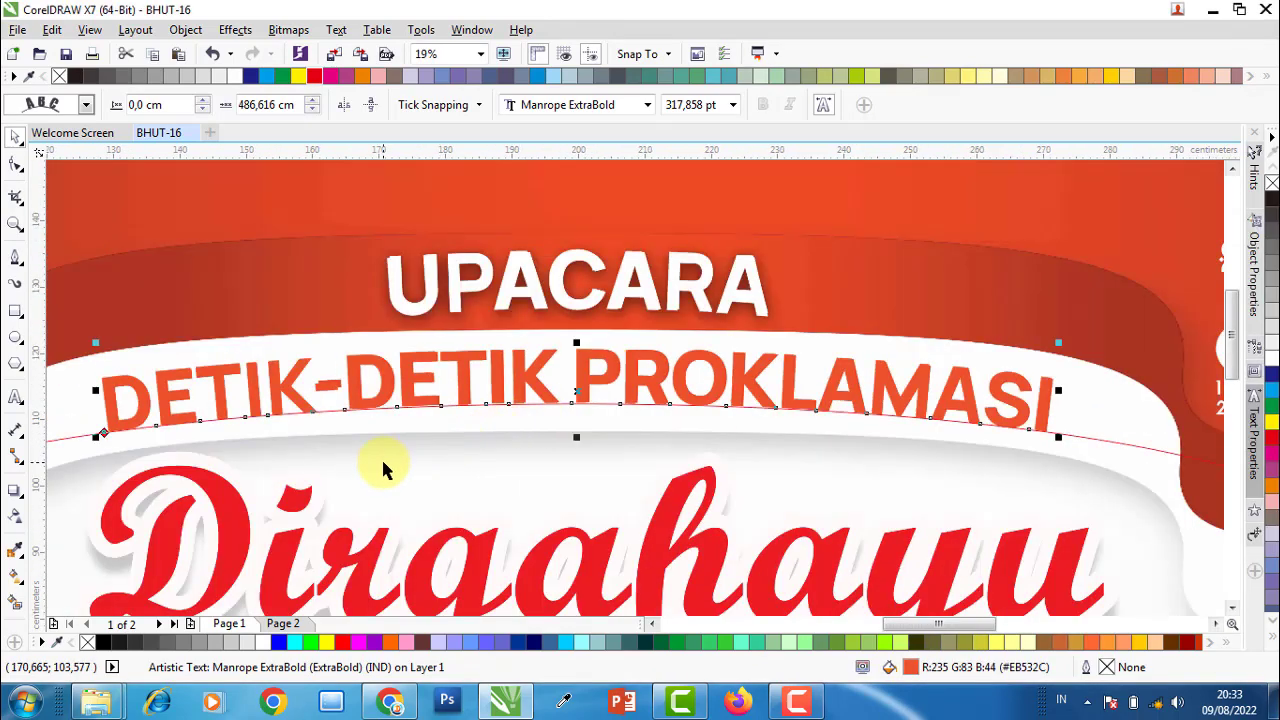
{"action": "scroll", "coordinate": [543, 423], "scroll_direction": "down", "scroll_amount": 2}
{"action": "scroll", "coordinate": [486, 454], "scroll_direction": "up", "scroll_amount": 1}
{"action": "left_click", "coordinate": [497, 437]}
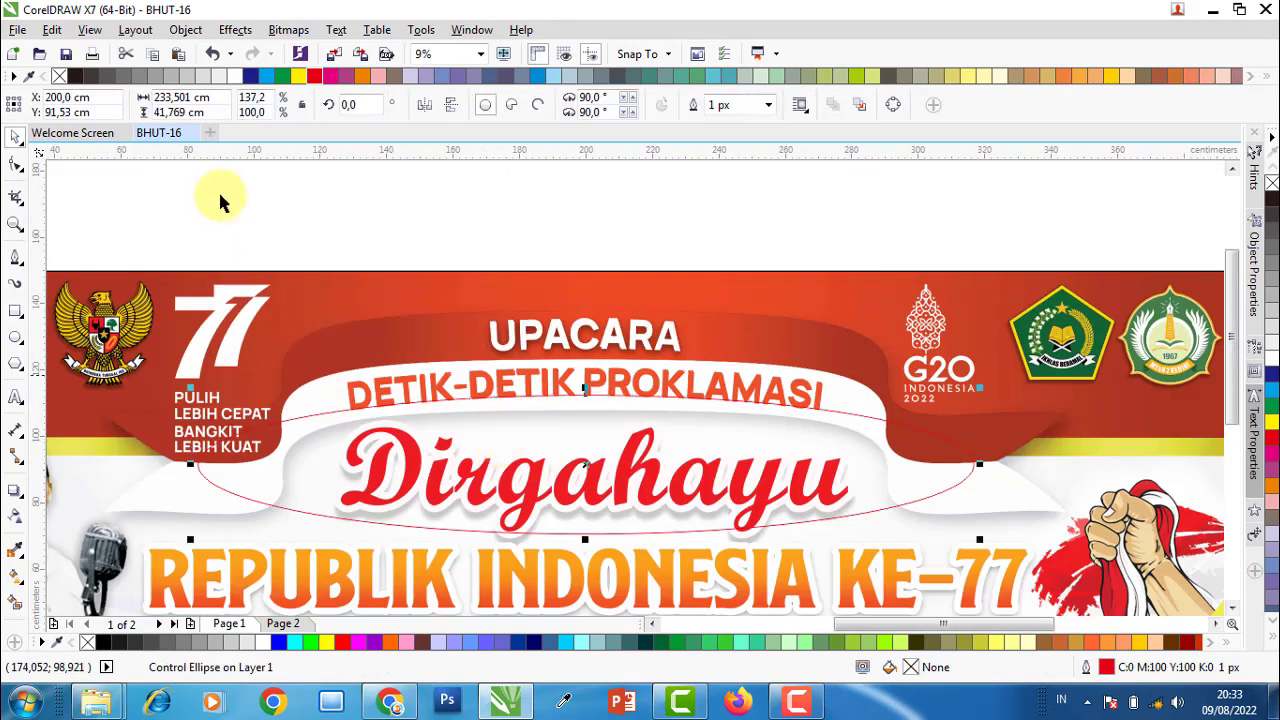
{"action": "left_click", "coordinate": [466, 200]}
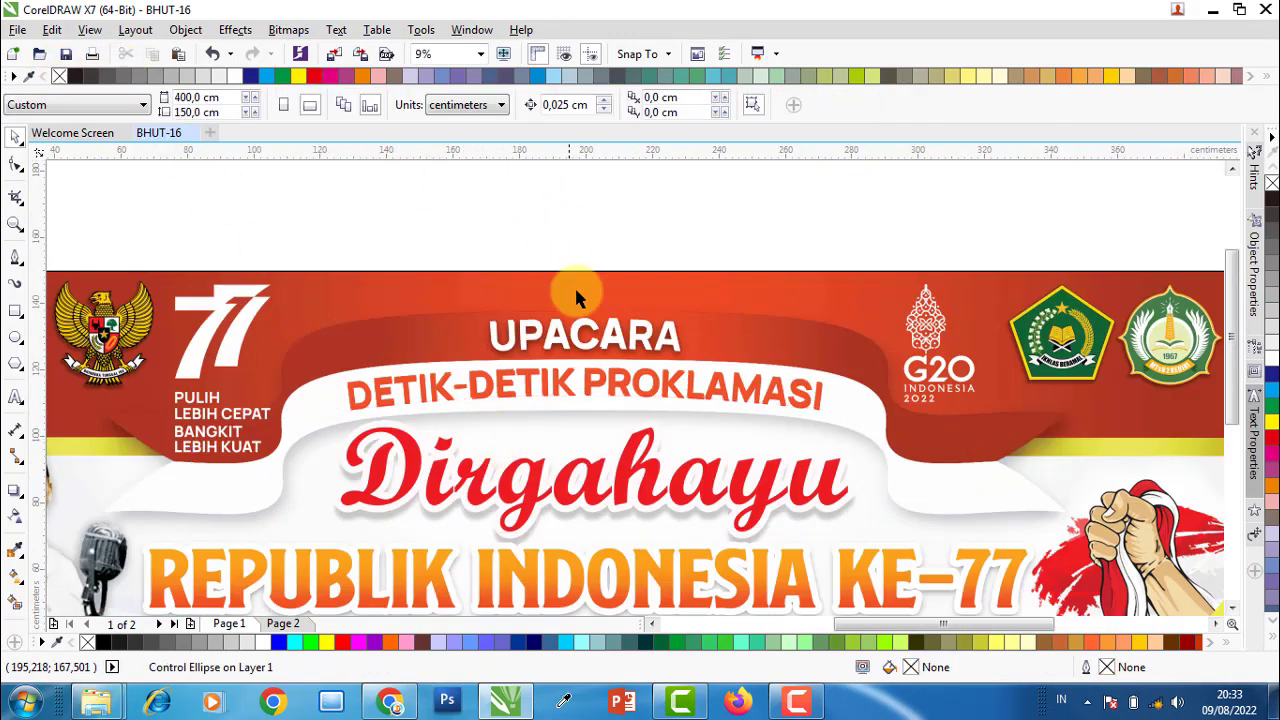
{"action": "scroll", "coordinate": [575, 390], "scroll_direction": "down", "scroll_amount": 1}
{"action": "scroll", "coordinate": [555, 402], "scroll_direction": "up", "scroll_amount": 1}
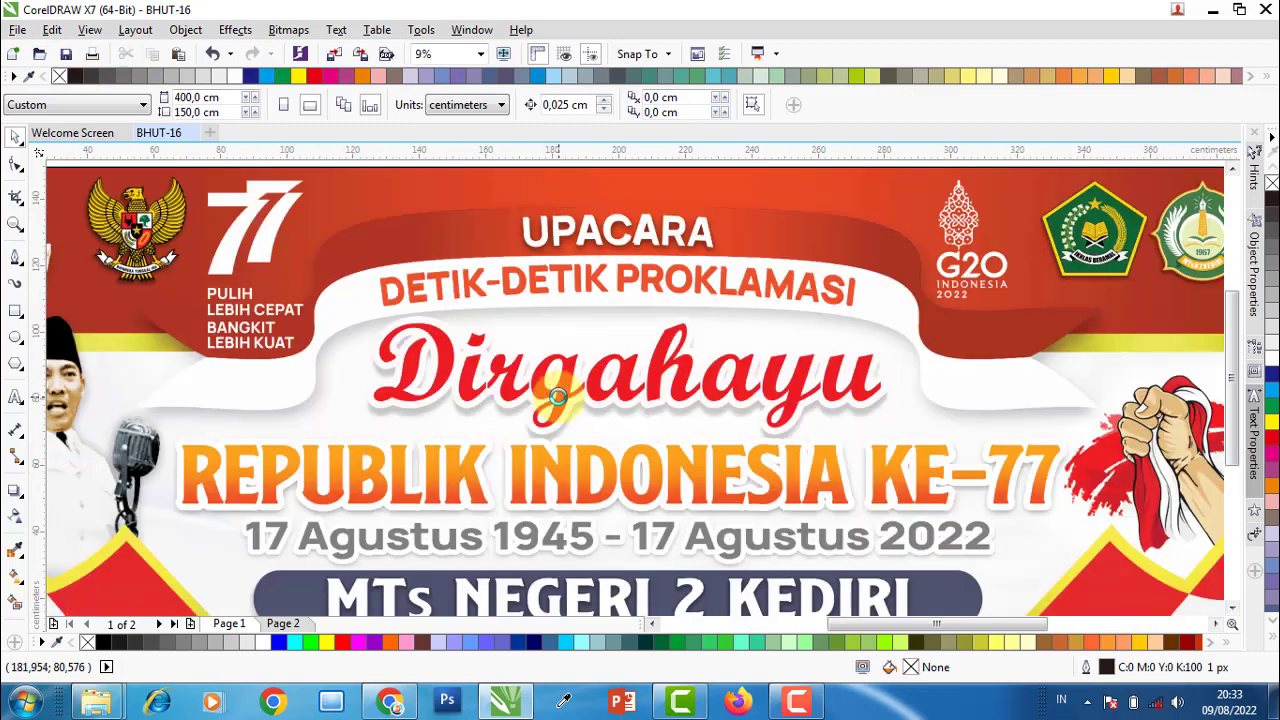
- Add a new 200 pt Dirgahayu text left of the original and enlarge it
{"action": "left_click", "coordinate": [16, 398]}
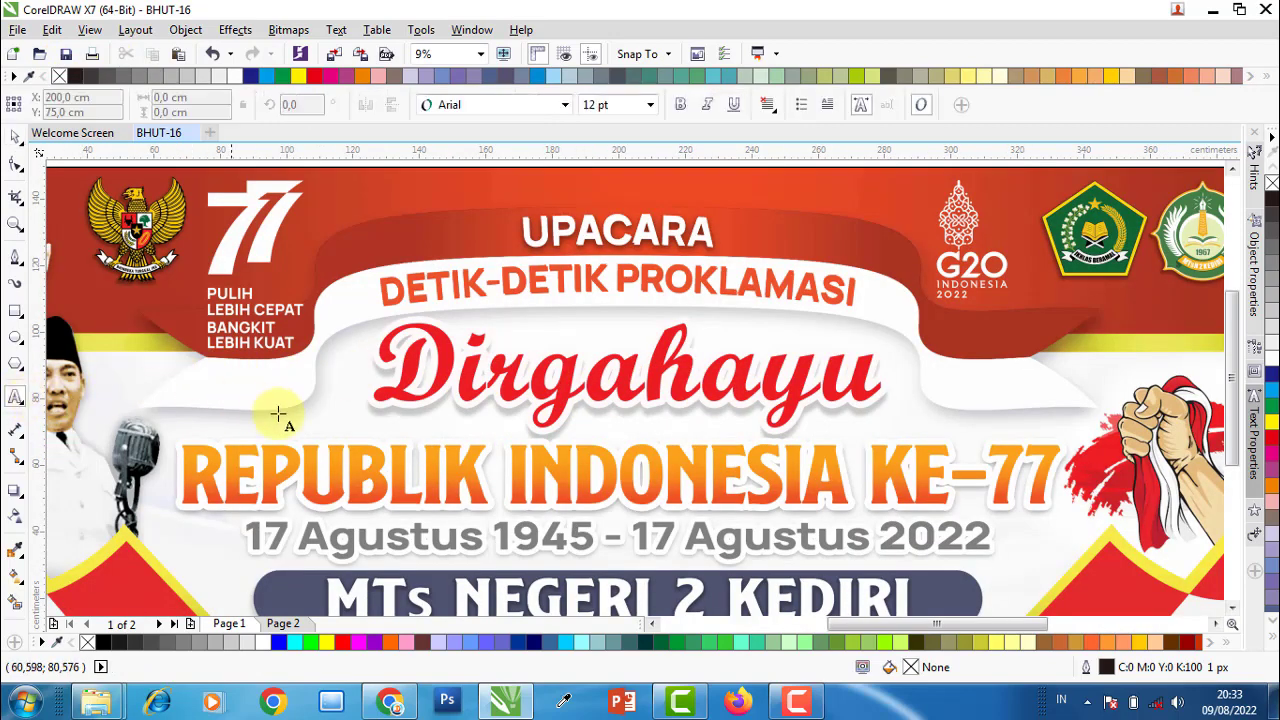
{"action": "left_click", "coordinate": [340, 398]}
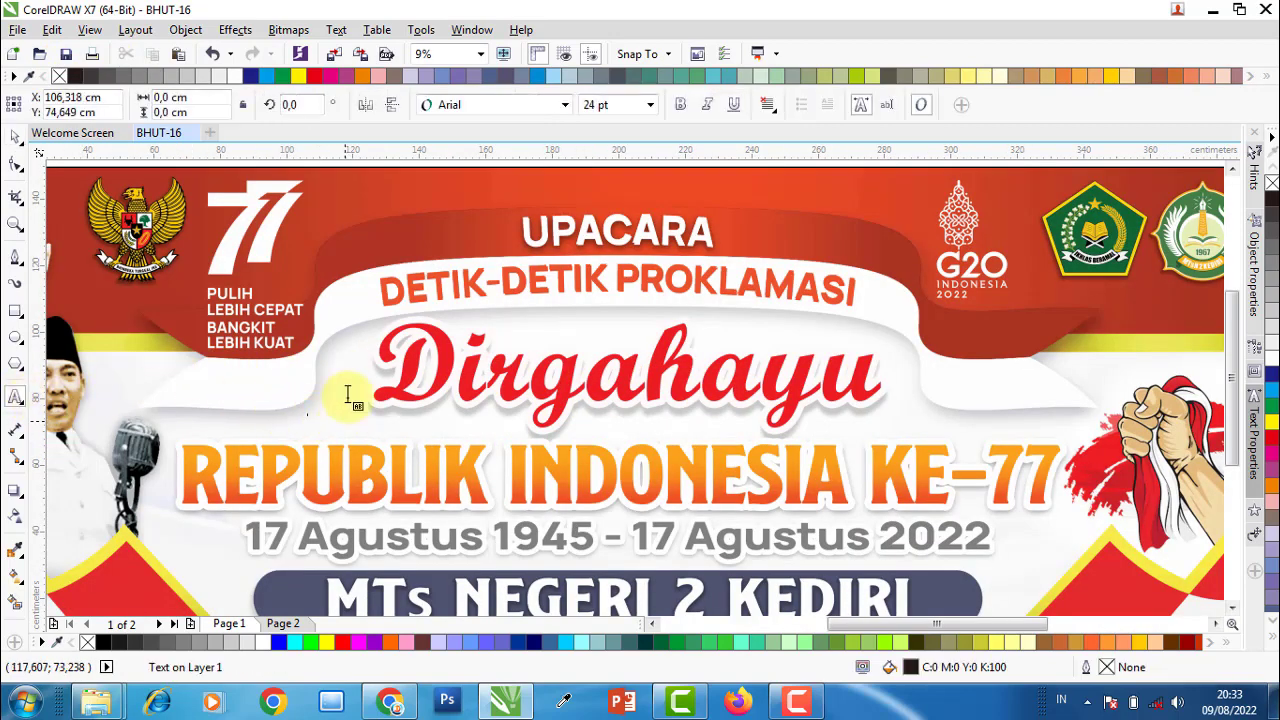
{"action": "left_click", "coordinate": [649, 104]}
{"action": "left_click", "coordinate": [600, 388]}
{"action": "type", "text": "Dirgahayu"}
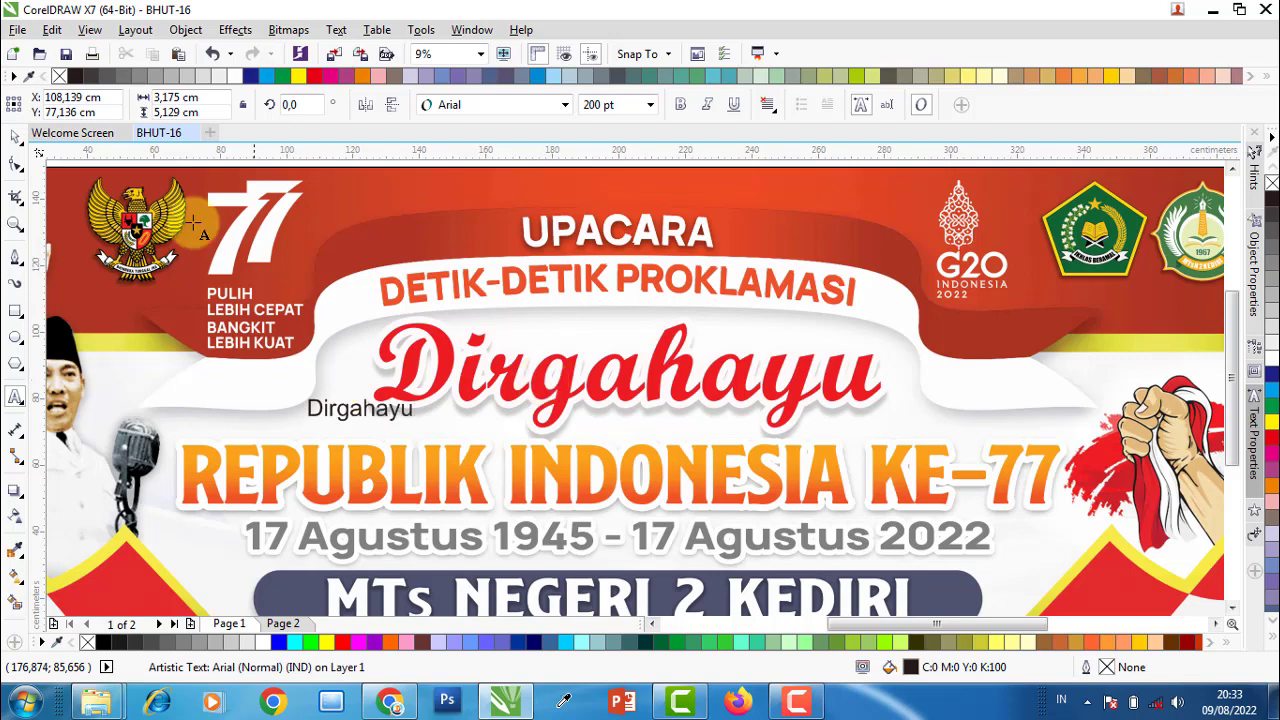
{"action": "left_click", "coordinate": [15, 136]}
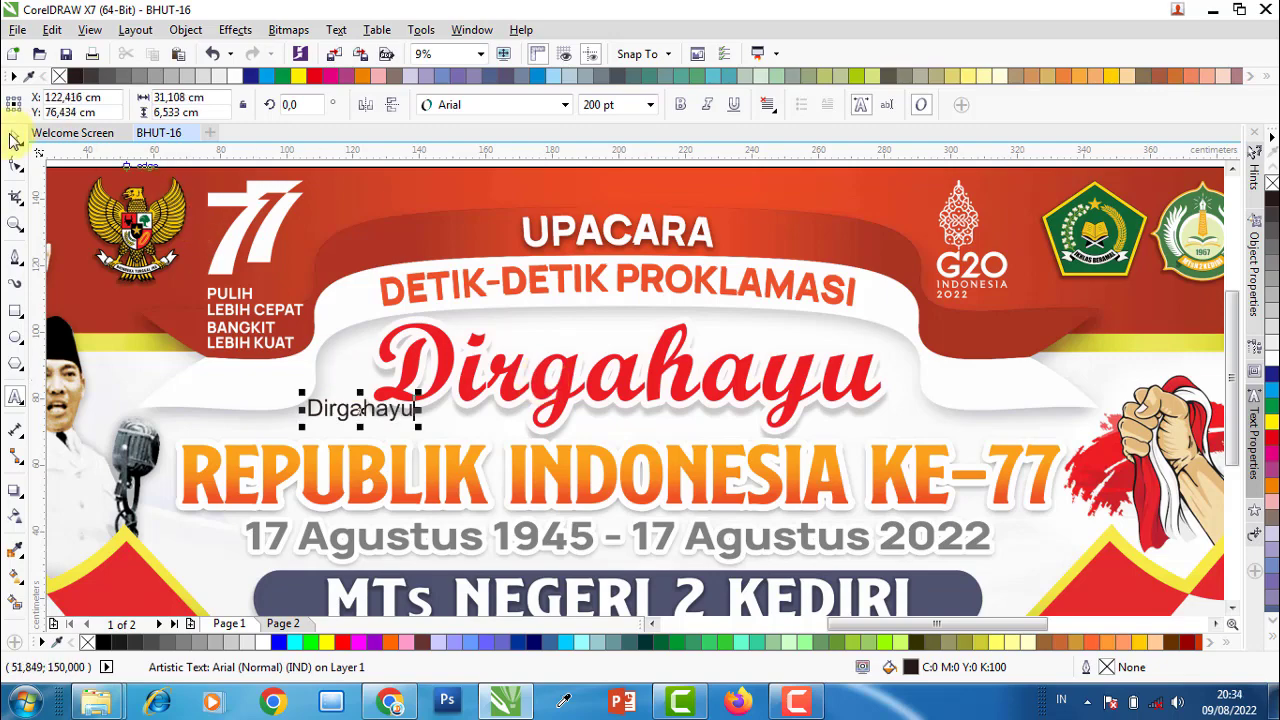
{"action": "left_click_drag", "start_coordinate": [434, 385], "coordinate": [680, 338]}
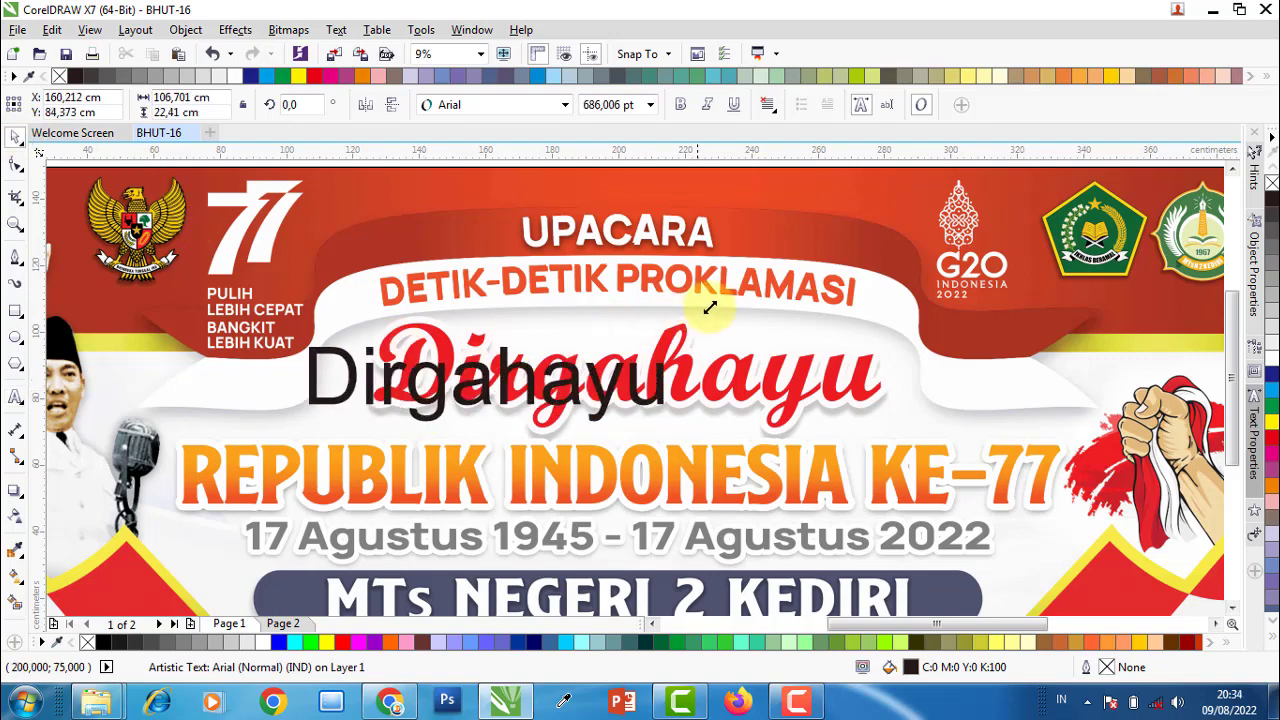
- Set the new text to Script MT Bold, place it over the red Dirgahayu, and fill it yellow
{"action": "left_click", "coordinate": [556, 106]}
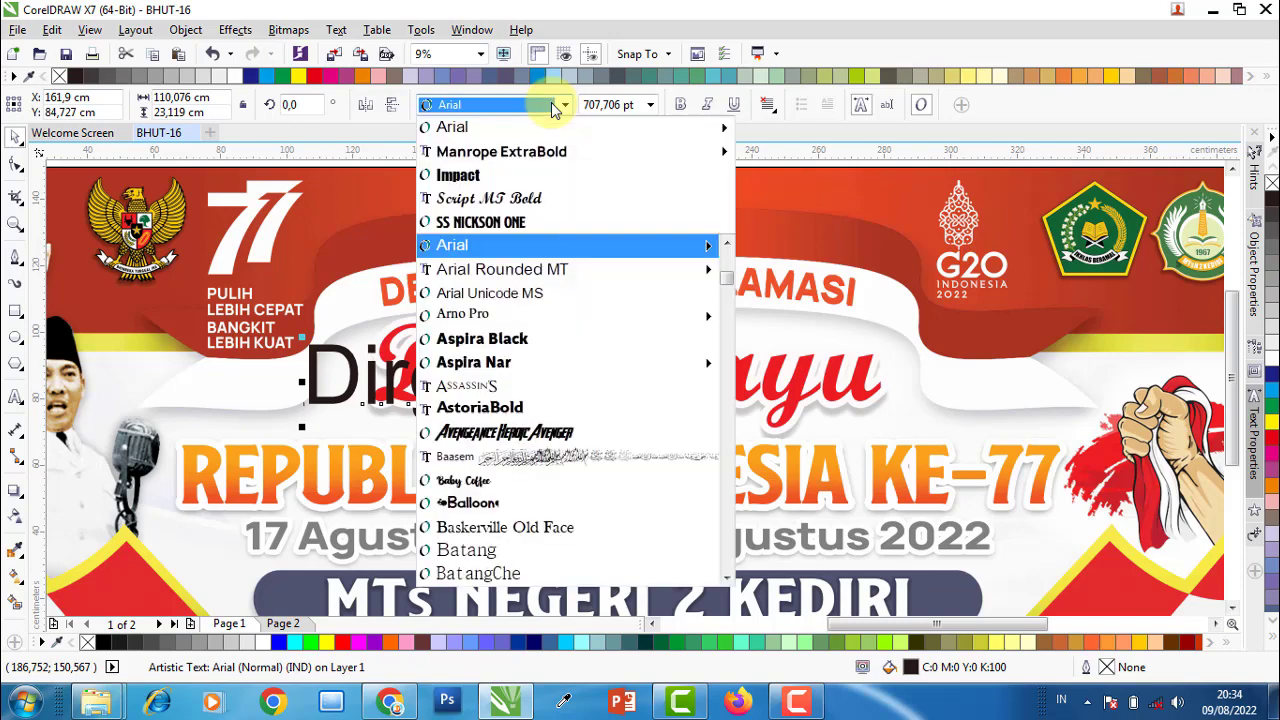
{"action": "left_click", "coordinate": [517, 199]}
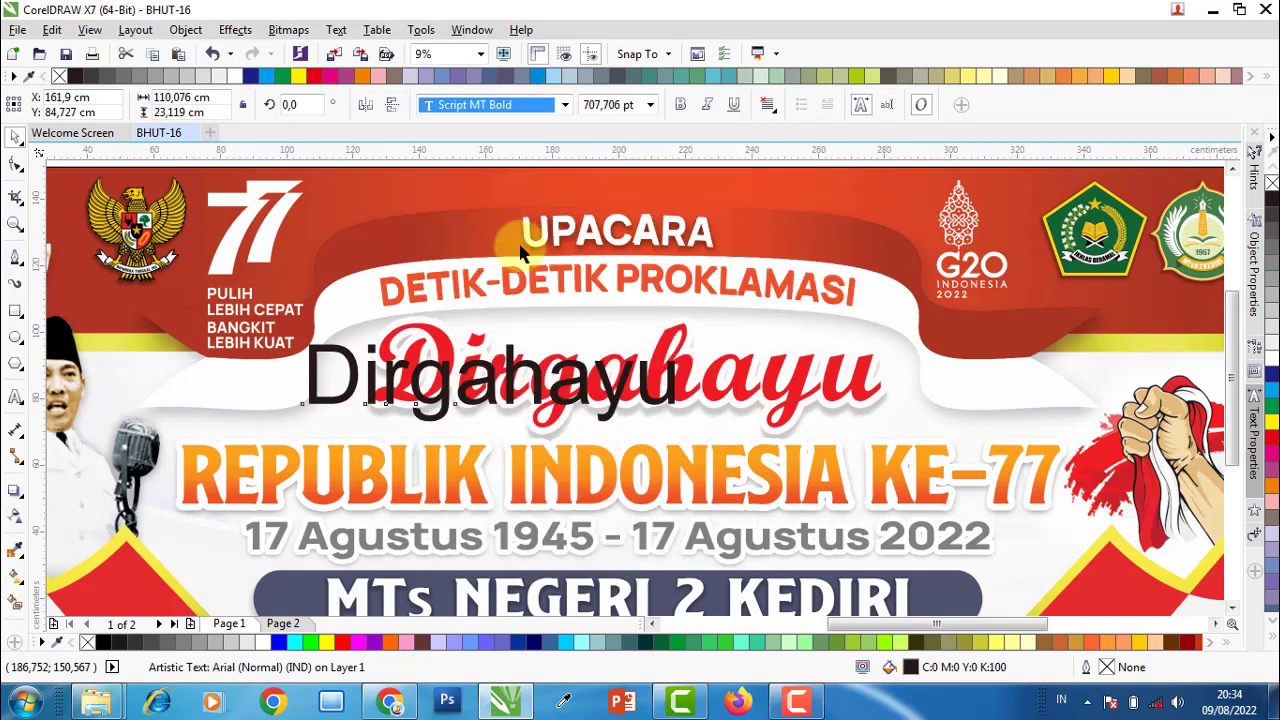
{"action": "left_click_drag", "start_coordinate": [514, 377], "coordinate": [576, 357]}
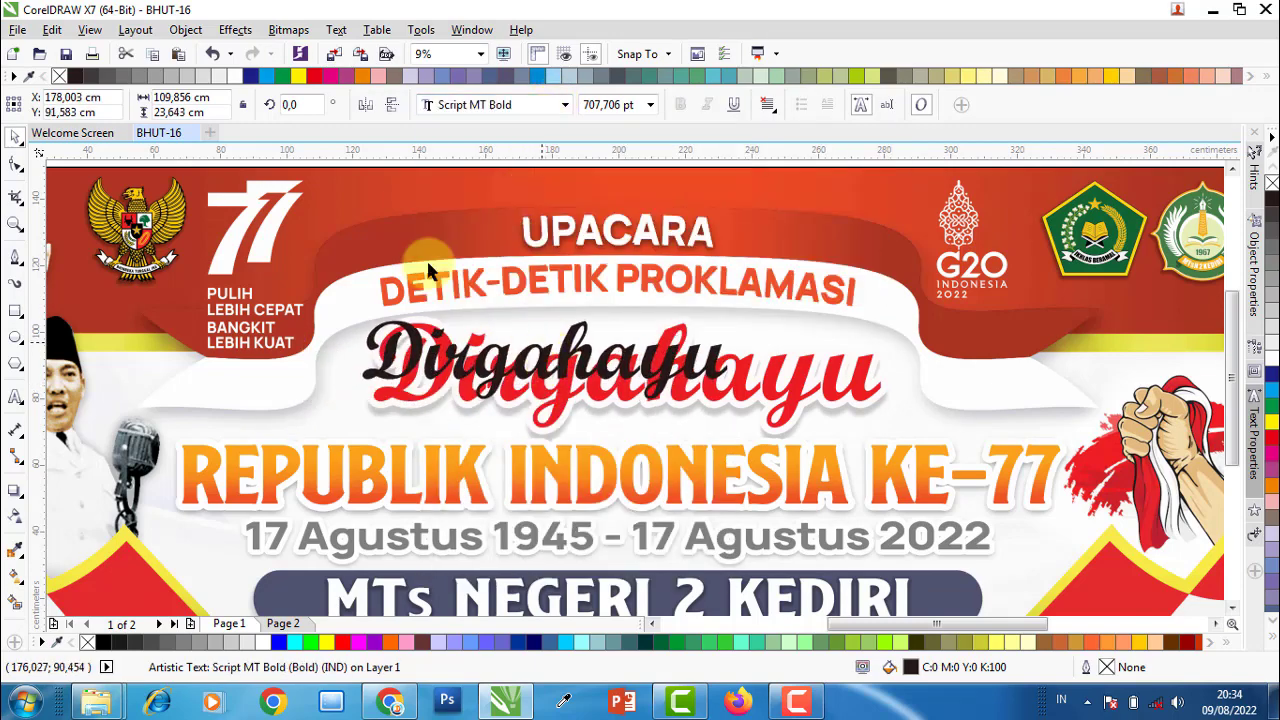
{"action": "left_click", "coordinate": [300, 77]}
- Shift and enlarge the yellow Dirgahayu until it covers the original lettering
{"action": "scroll", "coordinate": [404, 330], "scroll_direction": "up", "scroll_amount": 3}
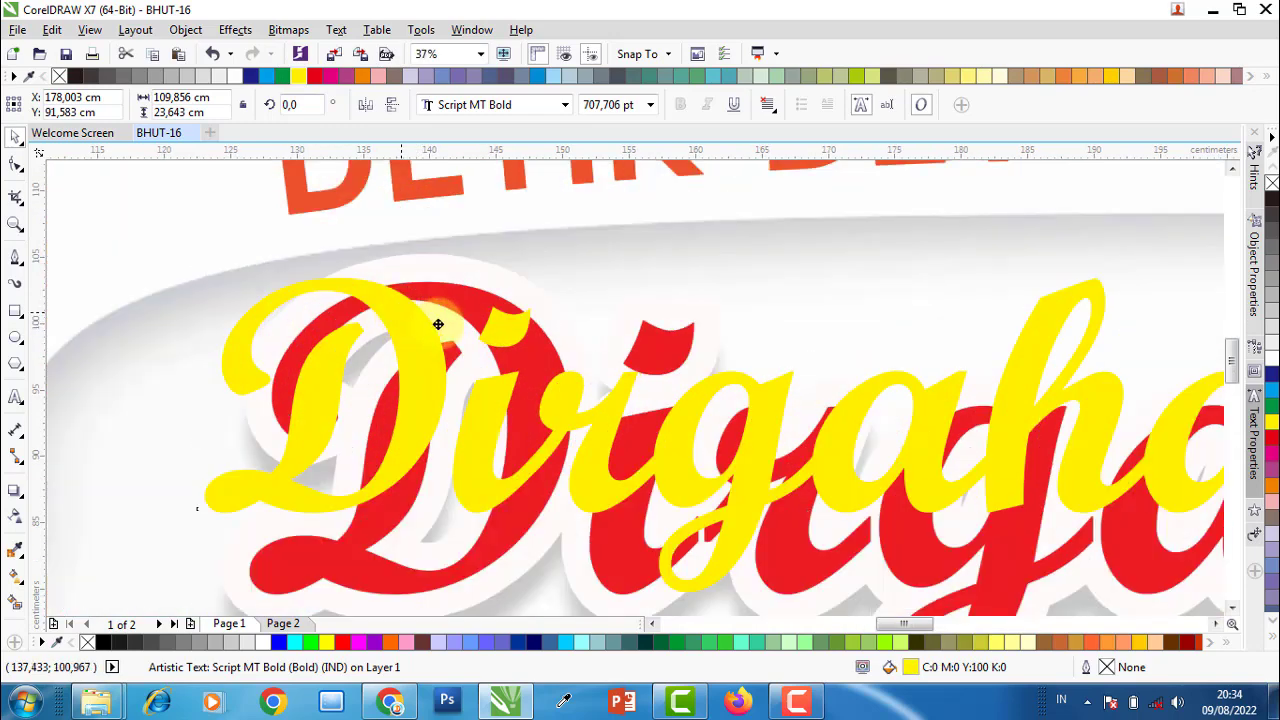
{"action": "left_click_drag", "start_coordinate": [438, 324], "coordinate": [489, 324]}
{"action": "scroll", "coordinate": [585, 345], "scroll_direction": "down", "scroll_amount": 5}
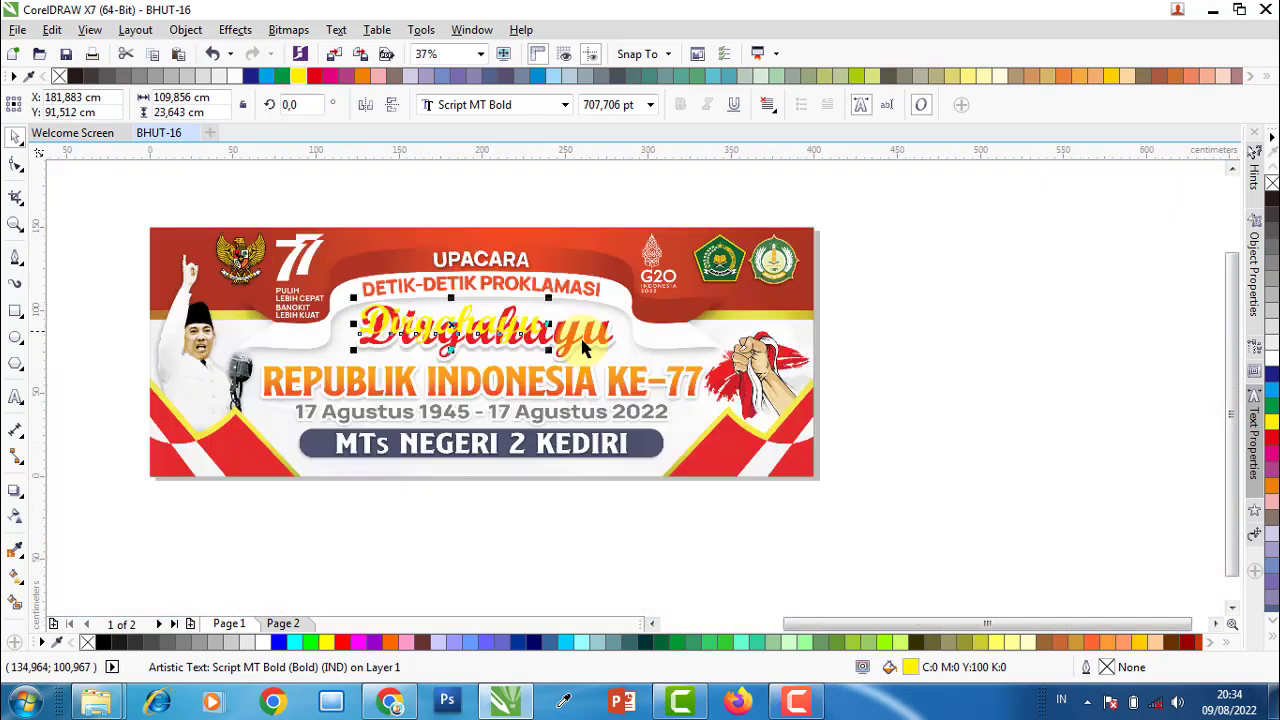
{"action": "scroll", "coordinate": [585, 345], "scroll_direction": "up", "scroll_amount": 5}
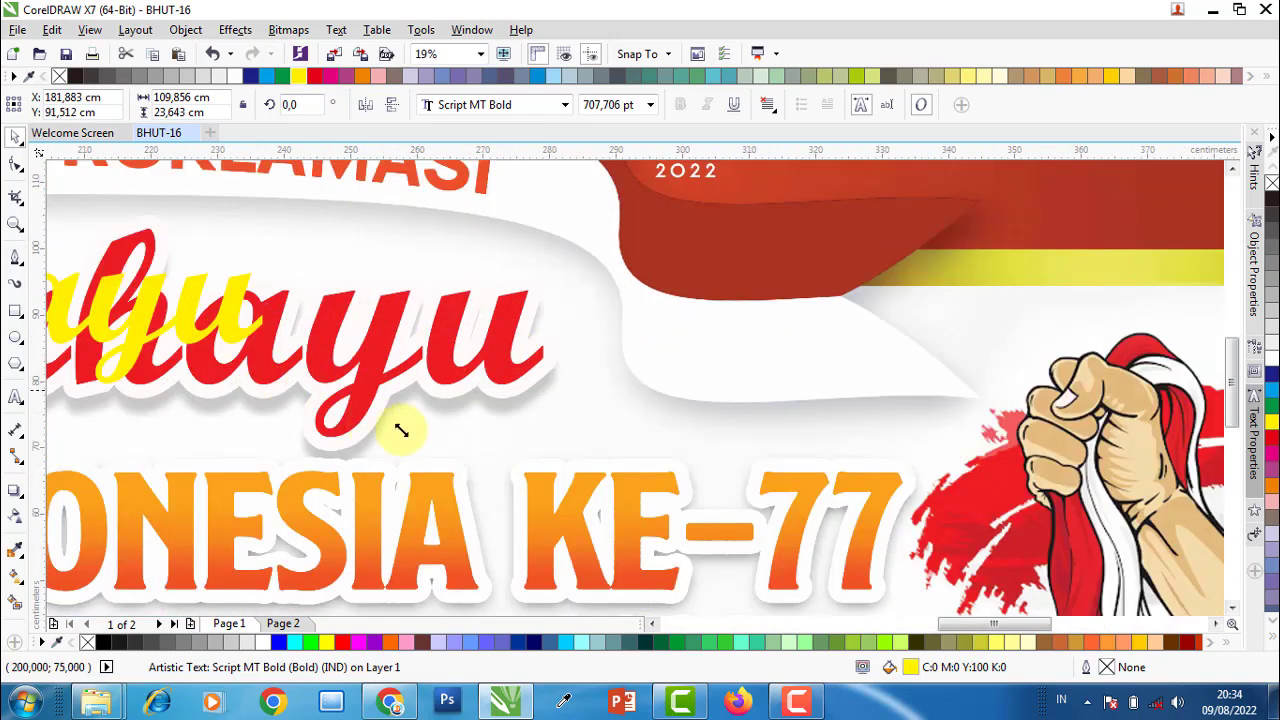
{"action": "left_click_drag", "start_coordinate": [401, 430], "coordinate": [551, 480]}
{"action": "scroll", "coordinate": [625, 453], "scroll_direction": "down", "scroll_amount": 5}
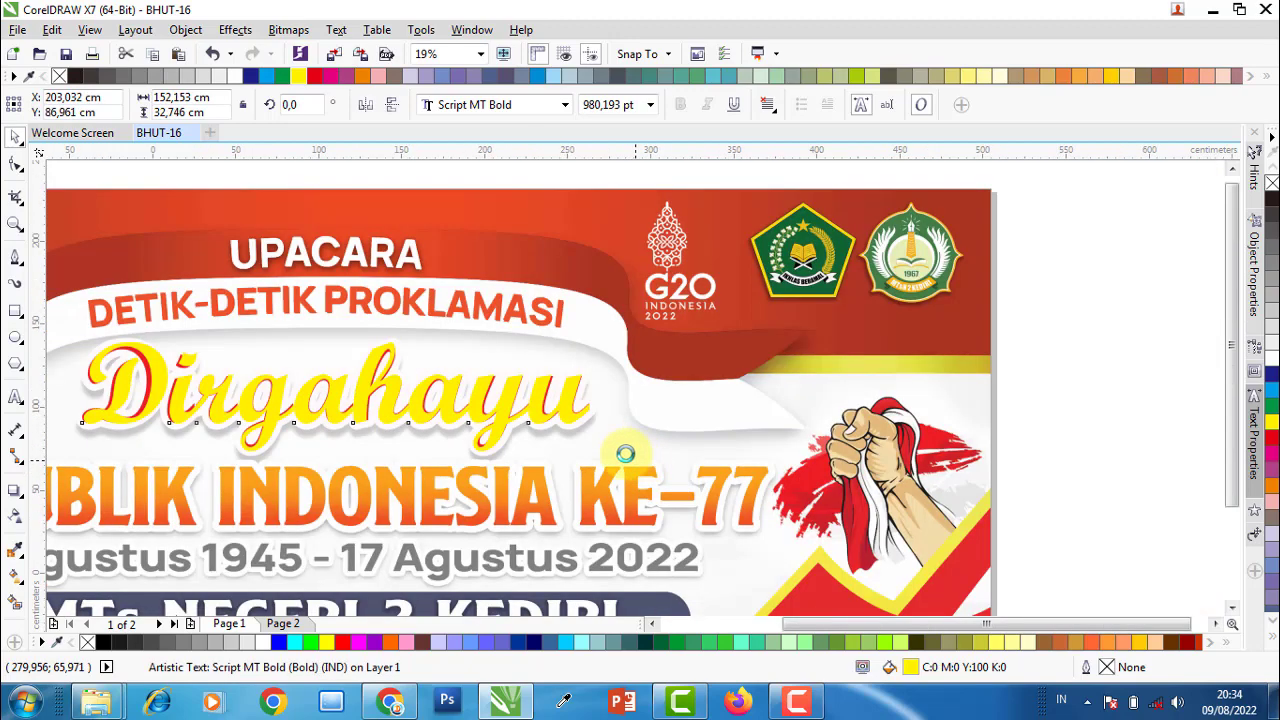
{"action": "scroll", "coordinate": [401, 397], "scroll_direction": "up", "scroll_amount": 5}
{"action": "scroll", "coordinate": [365, 325], "scroll_direction": "up", "scroll_amount": 4}
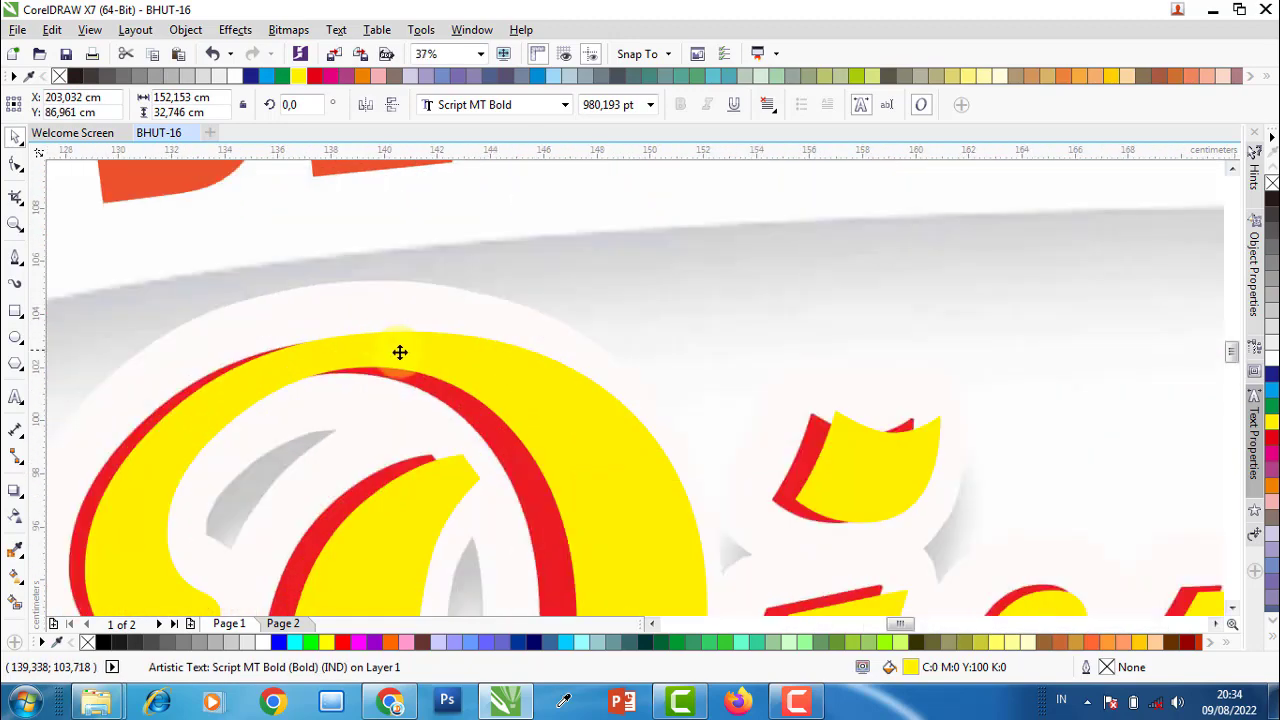
{"action": "scroll", "coordinate": [346, 356], "scroll_direction": "down", "scroll_amount": 4}
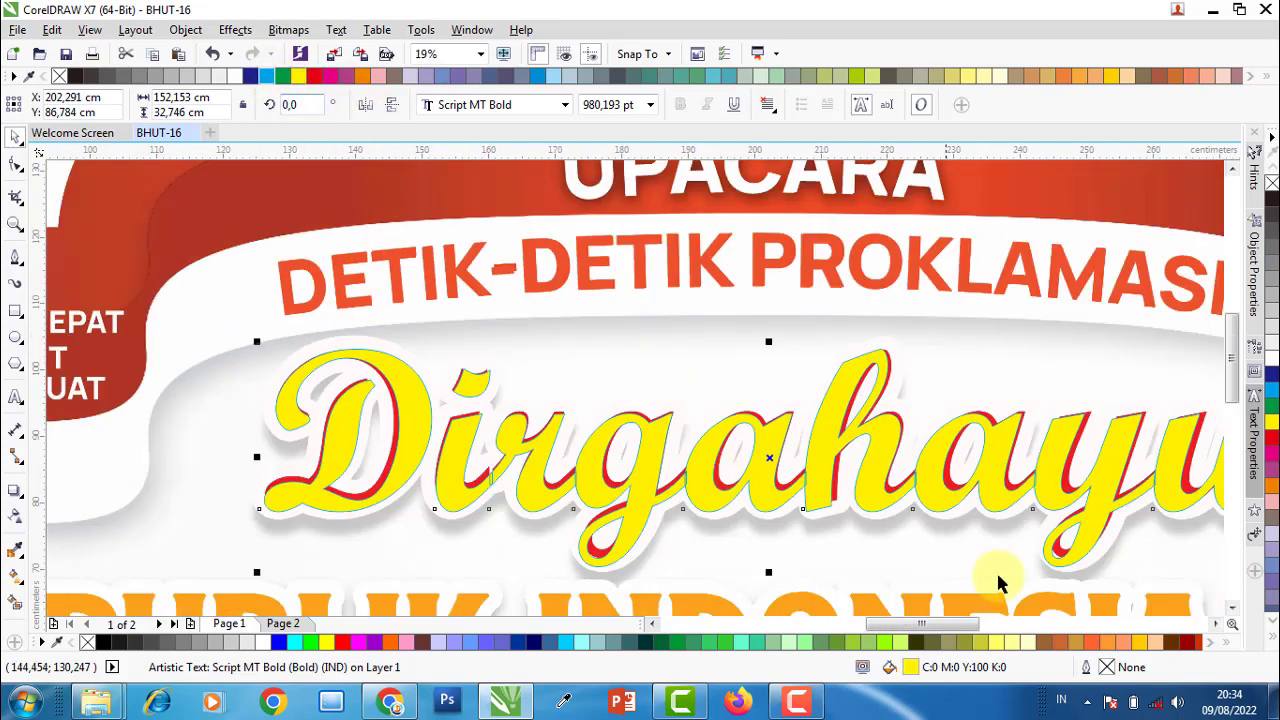
- Give the new Dirgahayu a 50 px outline with rounded corners
{"action": "double_click", "coordinate": [1106, 666]}
{"action": "double_click", "coordinate": [483, 225]}
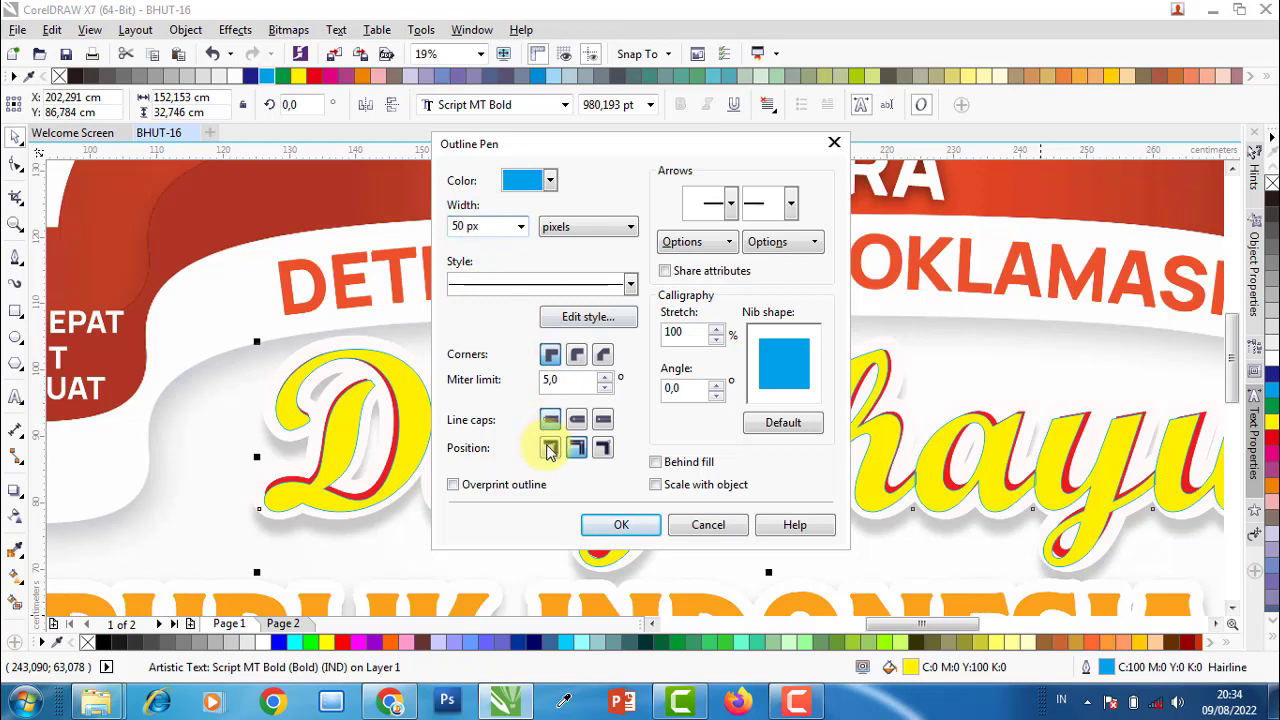
{"action": "left_click", "coordinate": [577, 356]}
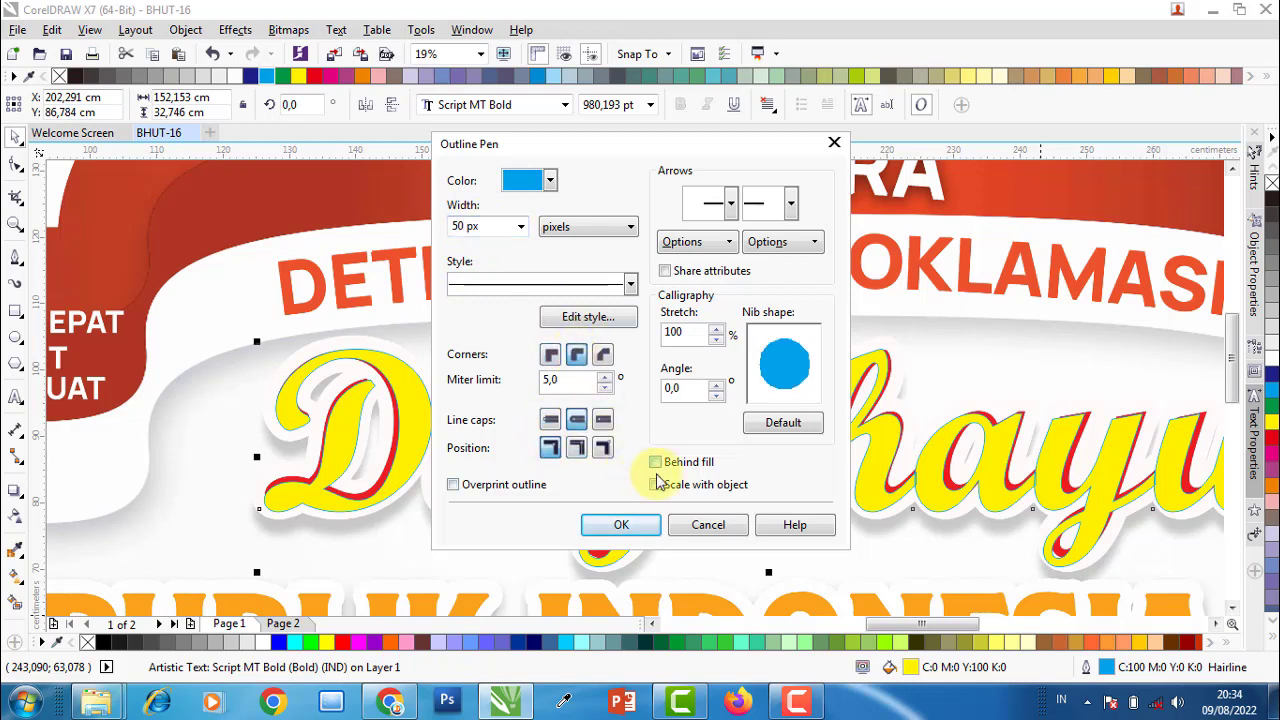
{"action": "left_click", "coordinate": [643, 521]}
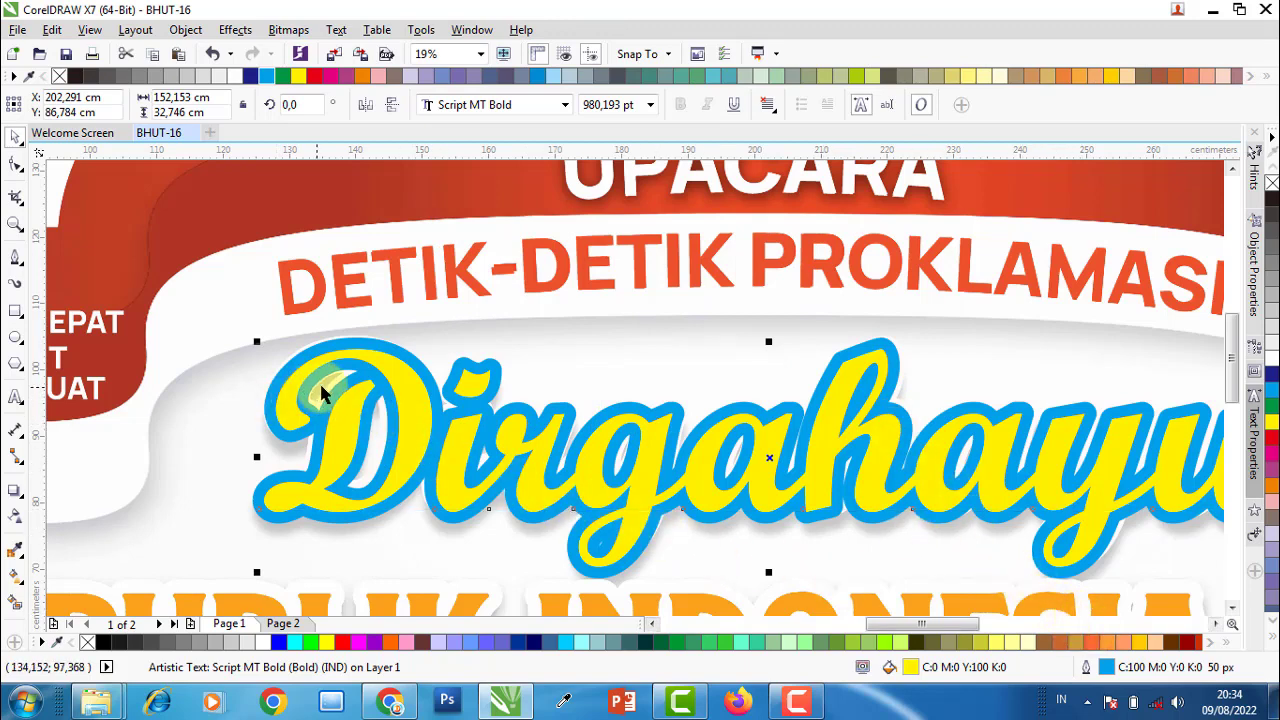
- Fill Dirgahayu with orange sampled from DETIK-DETIK PROKLAMASI and make its outline white
{"action": "double_click", "coordinate": [912, 668]}
{"action": "left_click", "coordinate": [869, 302]}
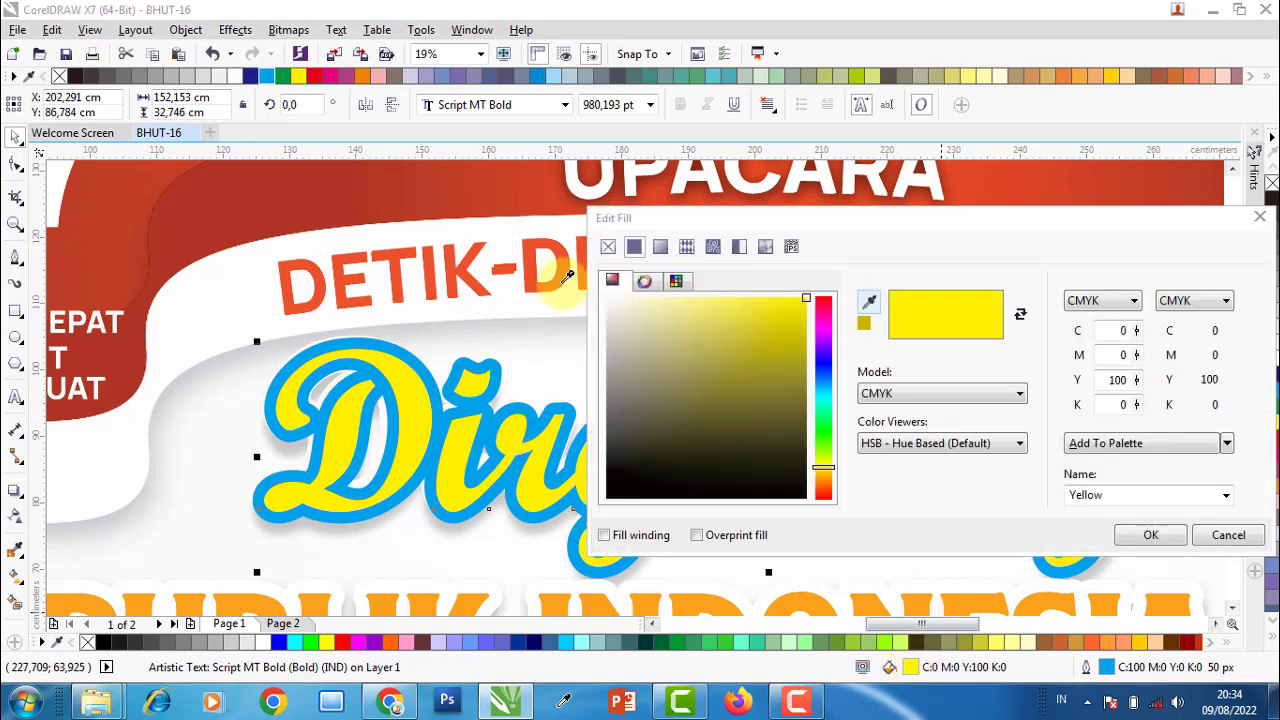
{"action": "left_click", "coordinate": [563, 283]}
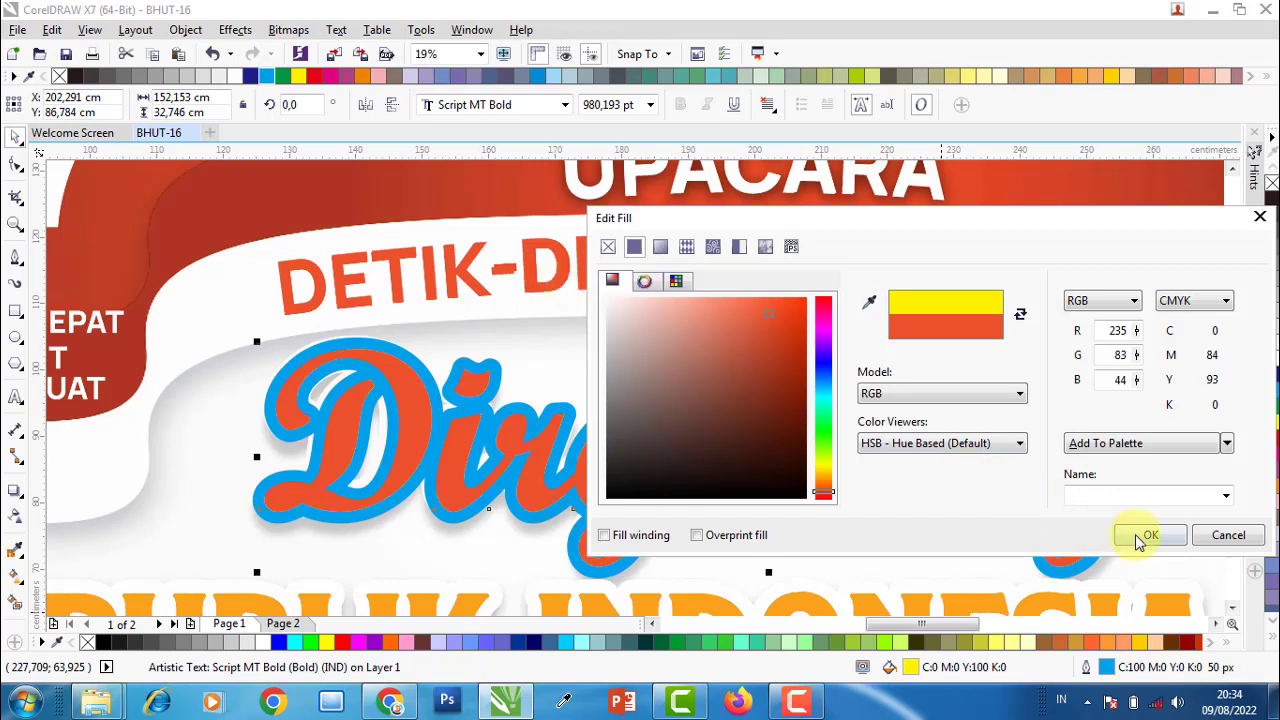
{"action": "left_click", "coordinate": [1140, 537]}
{"action": "right_click", "coordinate": [232, 80]}
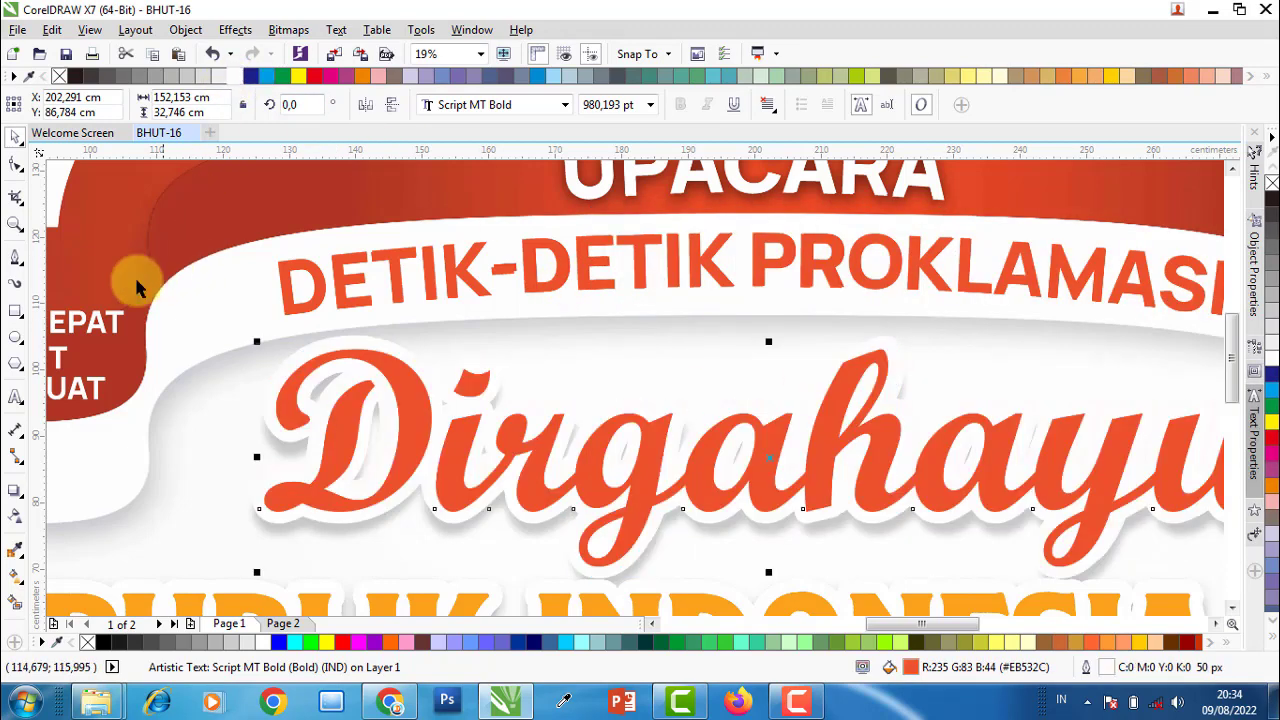
{"action": "scroll", "coordinate": [130, 275], "scroll_direction": "down", "scroll_amount": 2}
- Add a Flat Bottom Right preset drop shadow beneath Dirgahayu
{"action": "left_click", "coordinate": [15, 491]}
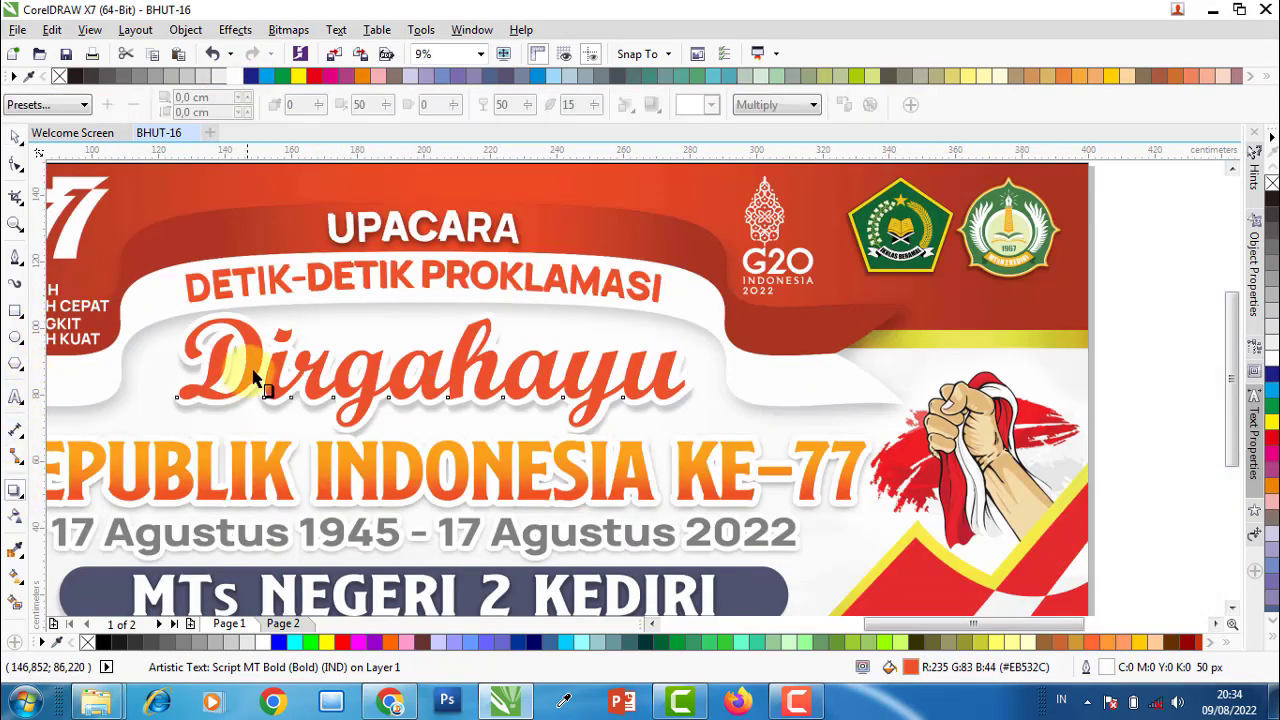
{"action": "left_click_drag", "start_coordinate": [172, 372], "coordinate": [424, 410]}
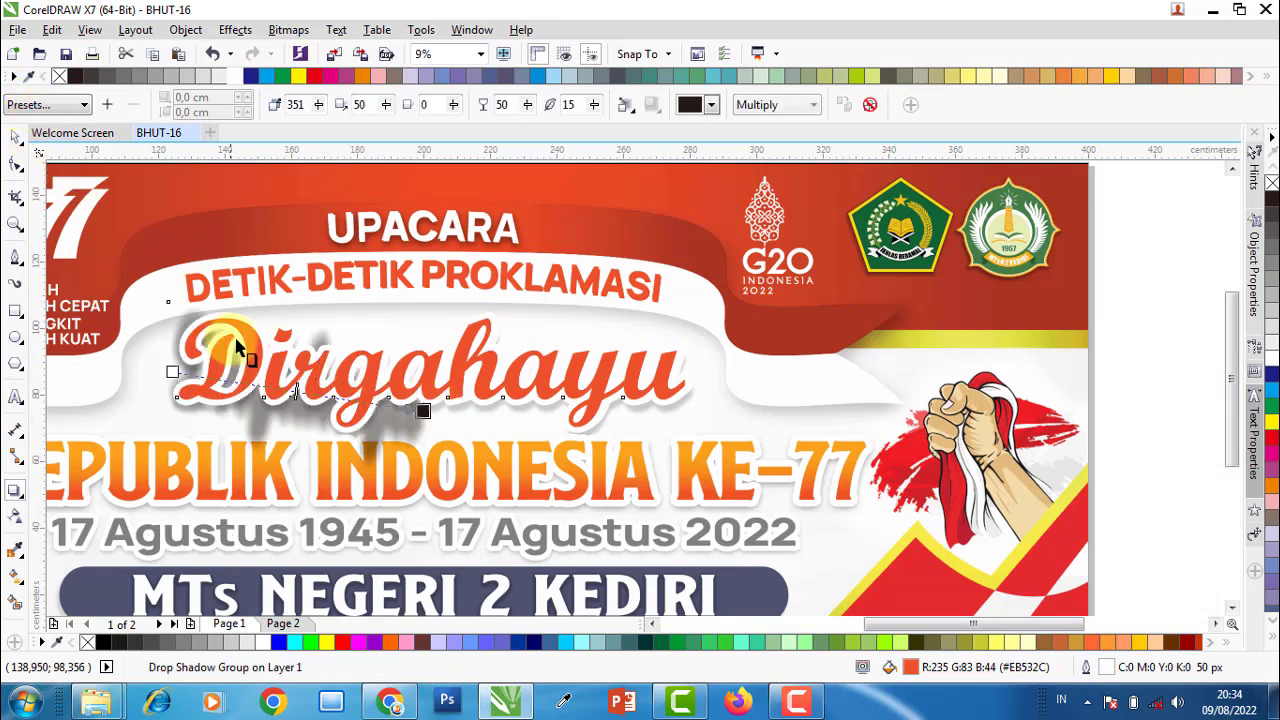
{"action": "left_click", "coordinate": [84, 105]}
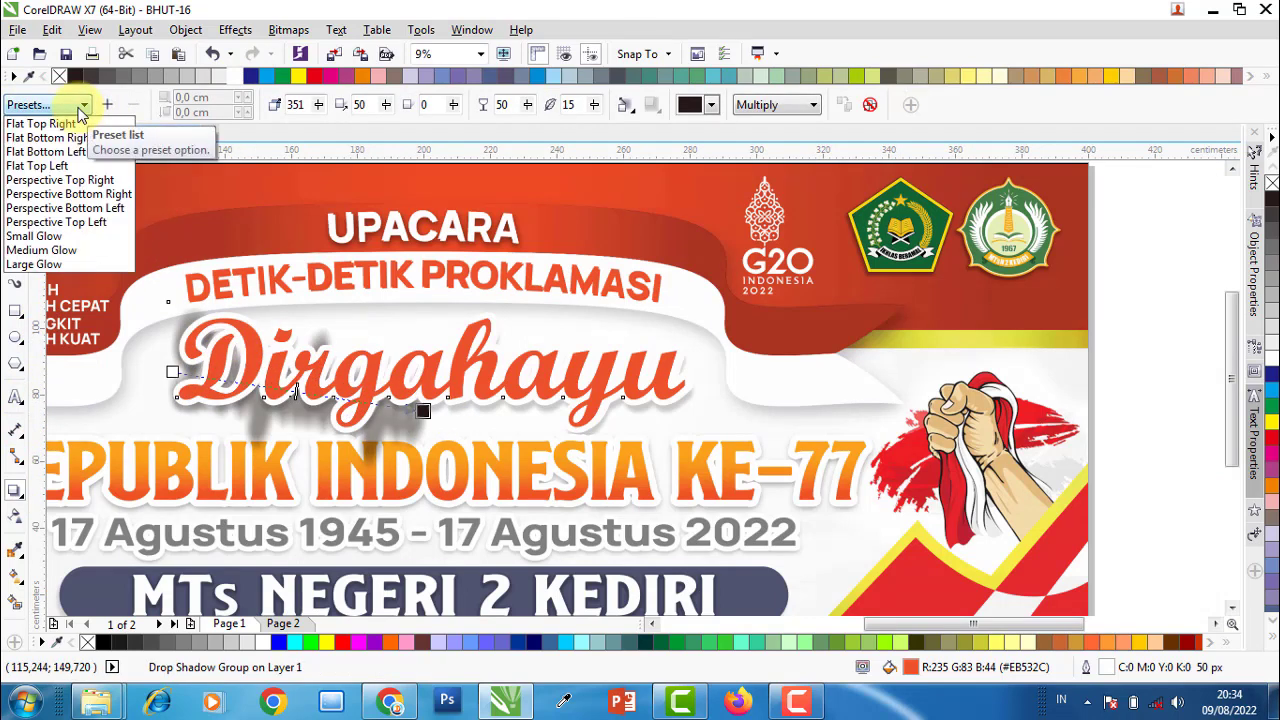
{"action": "left_click", "coordinate": [45, 151]}
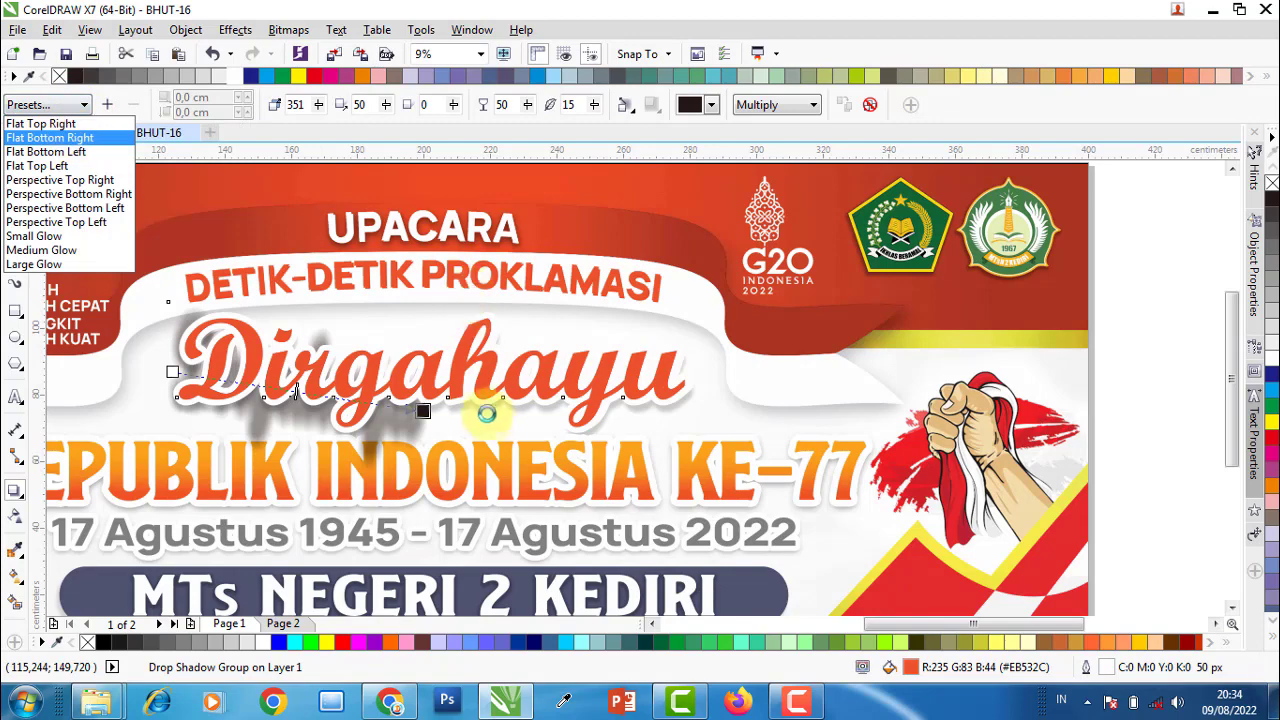
{"action": "scroll", "coordinate": [215, 388], "scroll_direction": "up", "scroll_amount": 2}
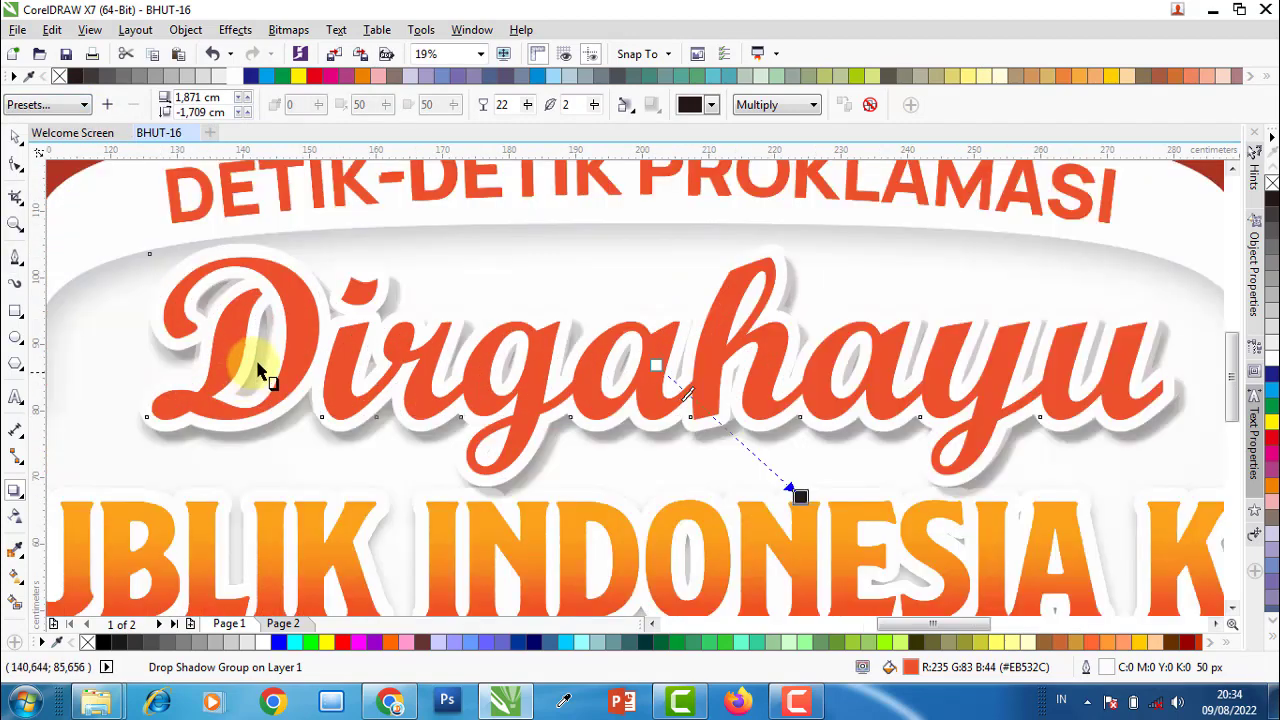
- Select the reference banner image with the Pick tool
{"action": "left_click", "coordinate": [18, 138]}
{"action": "scroll", "coordinate": [557, 400], "scroll_direction": "down", "scroll_amount": 2}
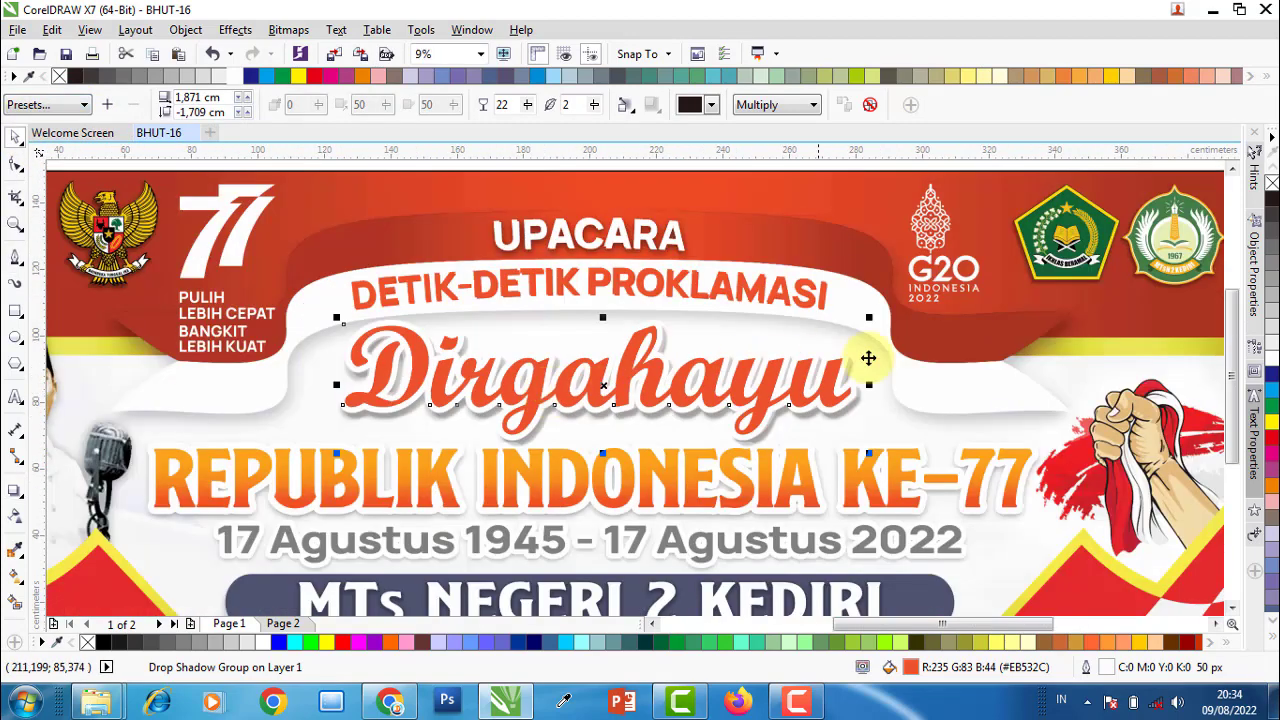
{"action": "left_click", "coordinate": [900, 365]}
- Slide the reference banner image left and select the Dirgahayu text
{"action": "left_click_drag", "start_coordinate": [958, 369], "coordinate": [723, 381]}
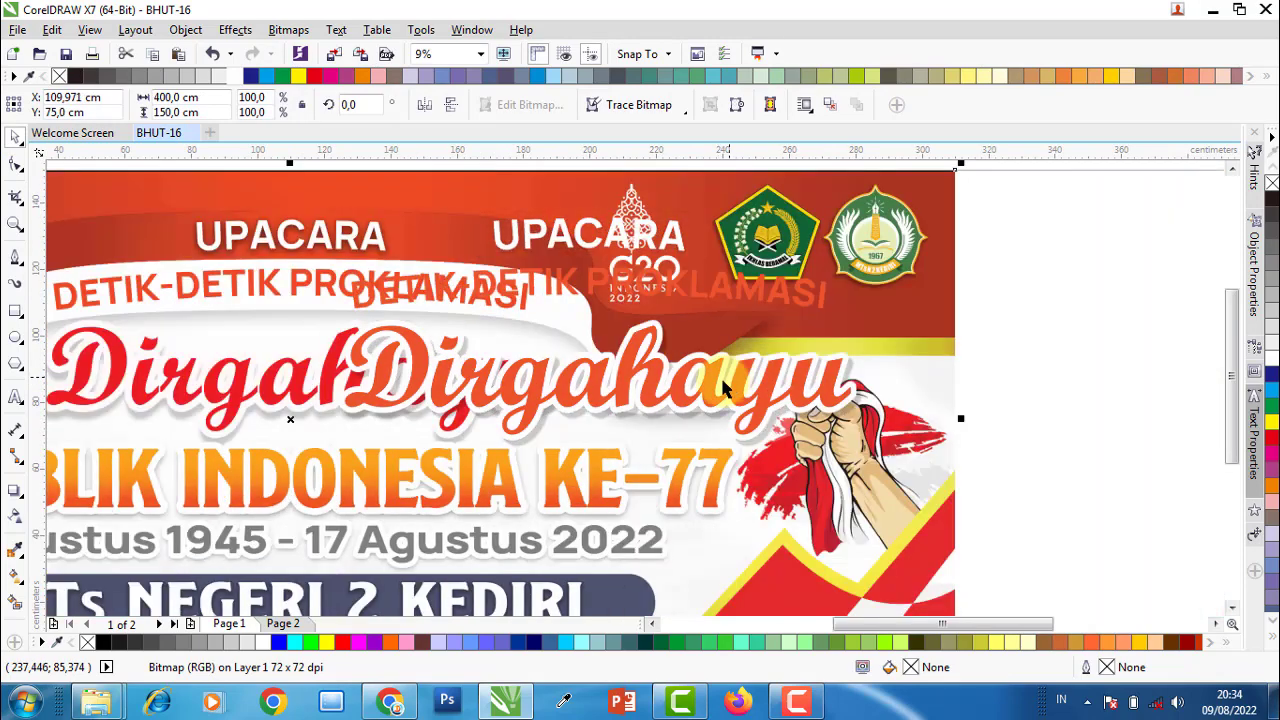
{"action": "scroll", "coordinate": [199, 388], "scroll_direction": "up", "scroll_amount": 2}
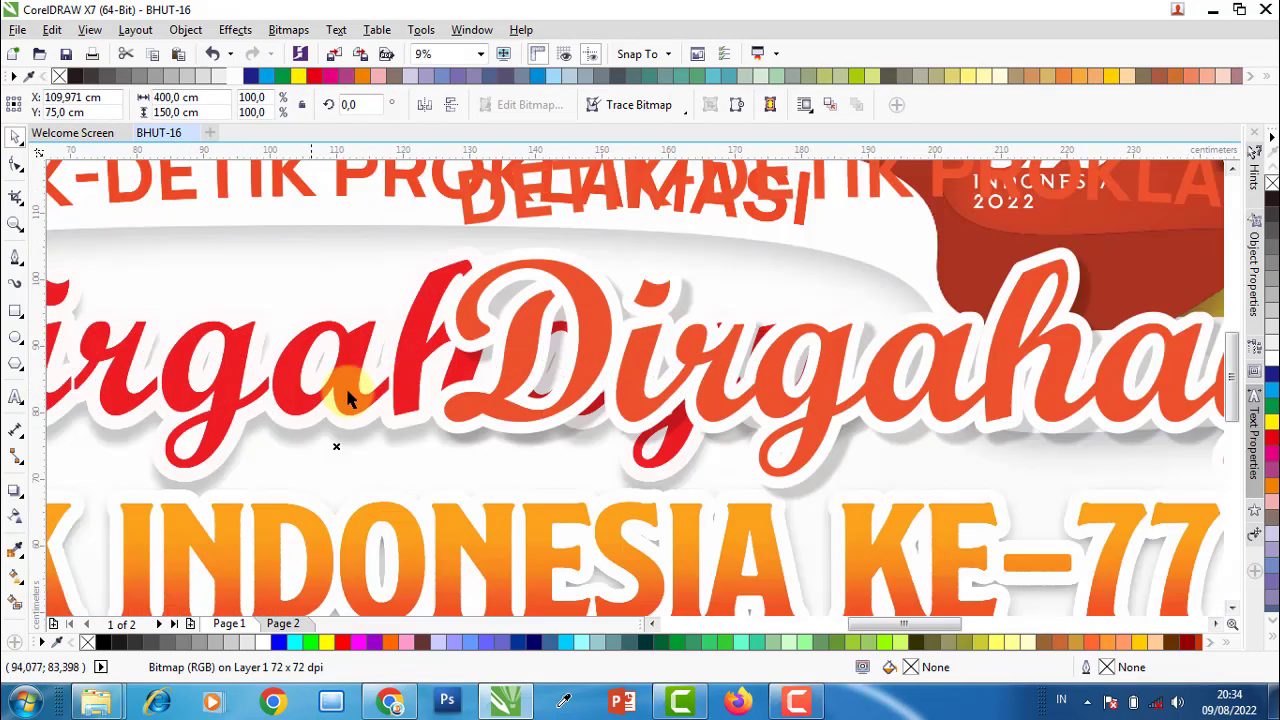
{"action": "left_click", "coordinate": [514, 364]}
- Refill Dirgahayu with red #EC1D23 eyedropped from the reference lettering
{"action": "double_click", "coordinate": [912, 667]}
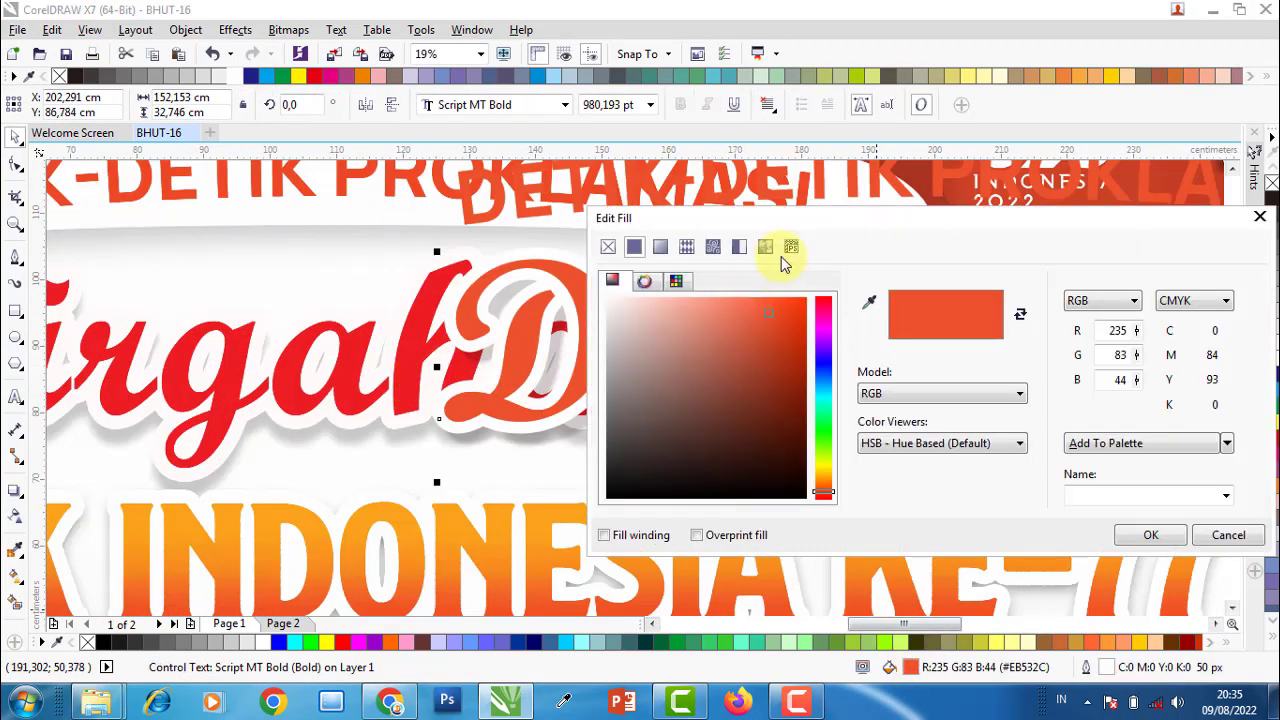
{"action": "left_click", "coordinate": [869, 305]}
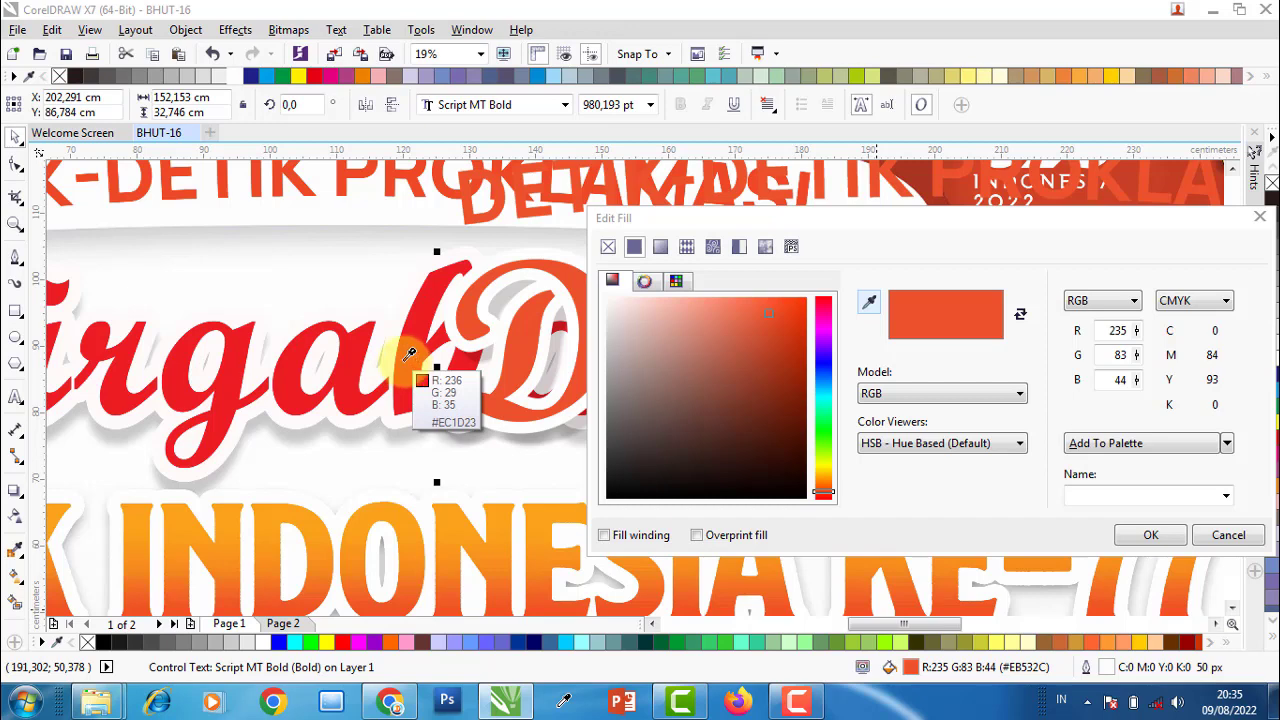
{"action": "left_click", "coordinate": [409, 354]}
{"action": "left_click", "coordinate": [1125, 534]}
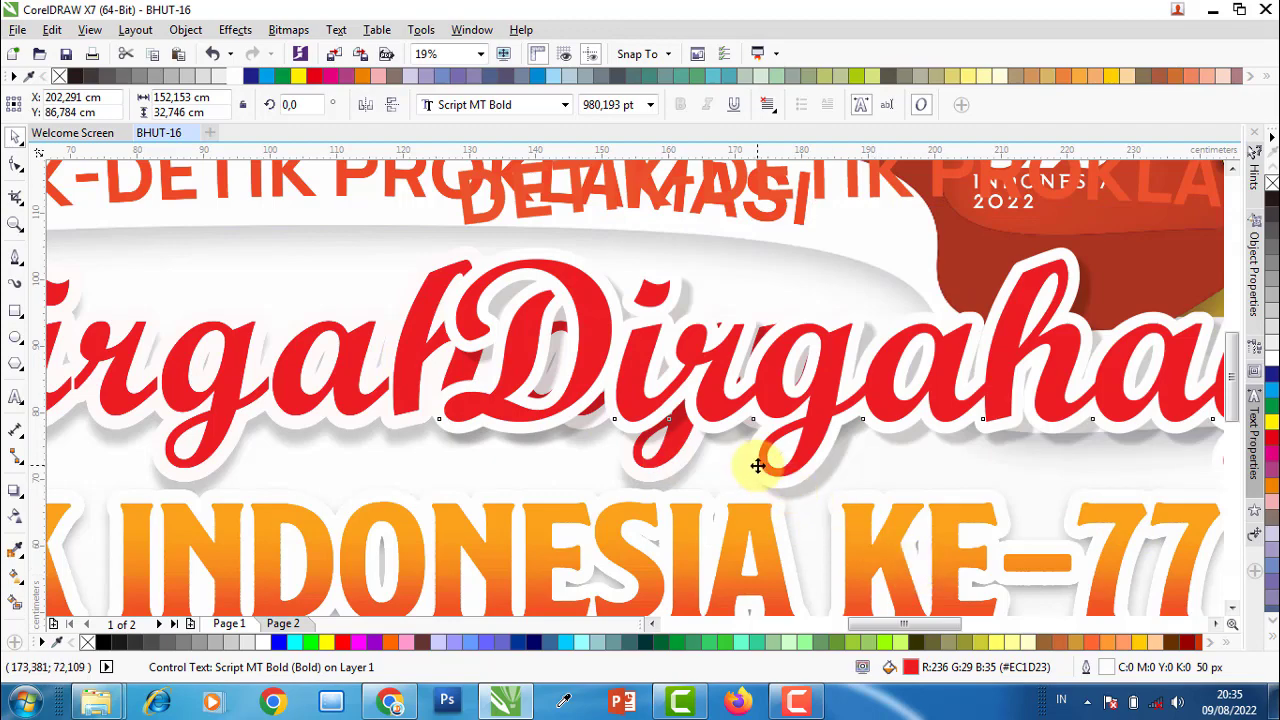
{"action": "left_click", "coordinate": [15, 490]}
- Drag Dirgahayu's shadow straight down and set its feathering to 4
{"action": "mouse_move", "coordinate": [948, 368]}
{"action": "left_mouse_down"}
{"action": "mouse_move", "coordinate": [1094, 497]}
{"action": "mouse_move", "coordinate": [946, 512]}
{"action": "mouse_move", "coordinate": [950, 500]}
{"action": "left_mouse_up"}
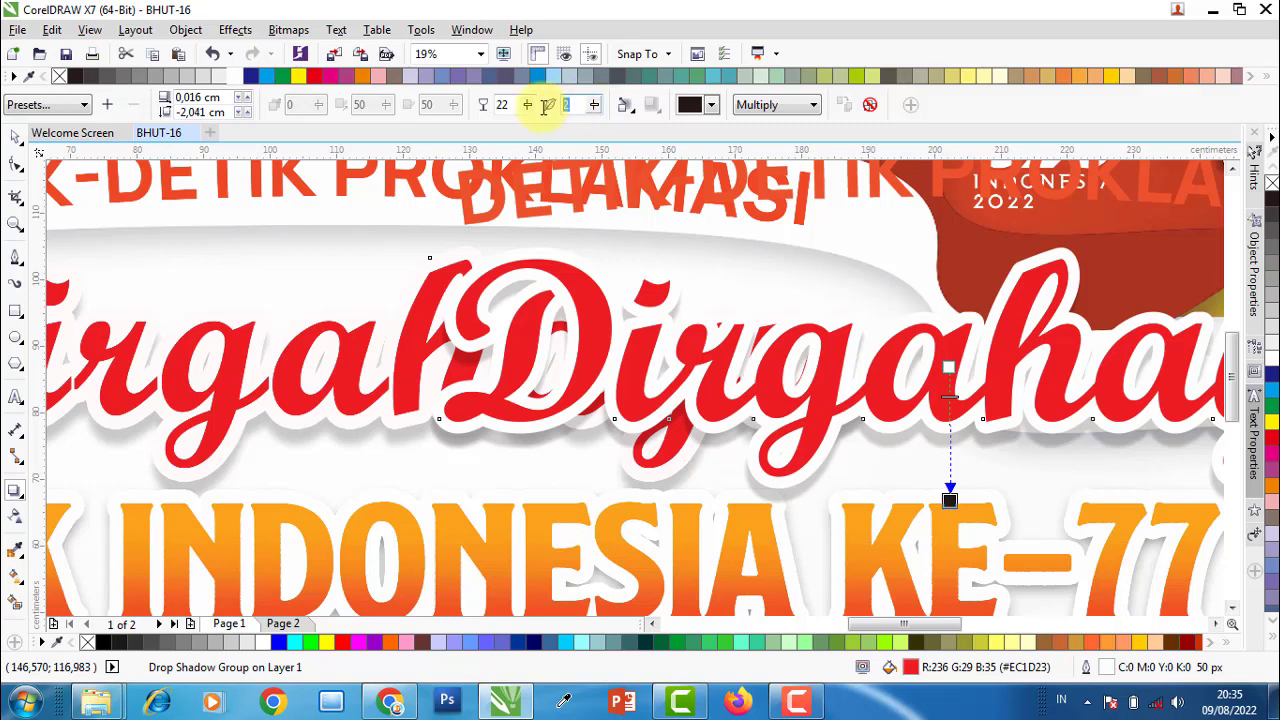
{"action": "type", "text": "4"}
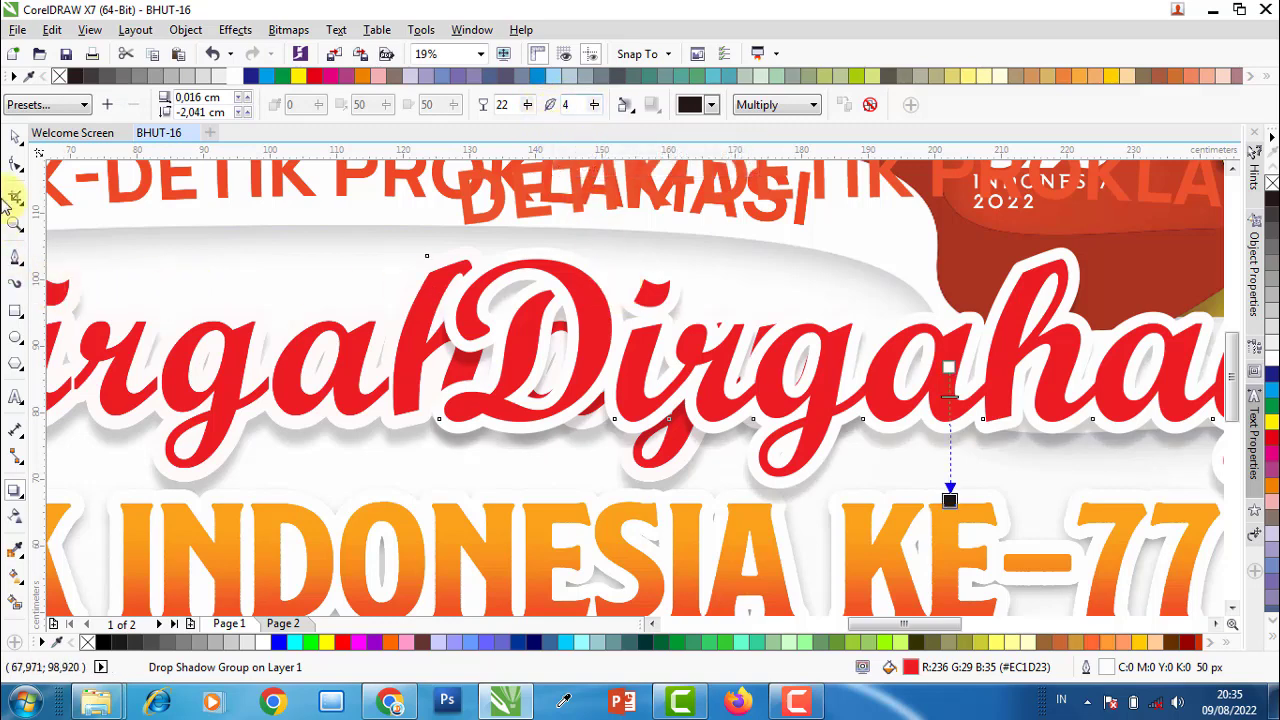
{"action": "scroll", "coordinate": [560, 340], "scroll_direction": "down", "scroll_amount": 2}
- Move the reference banner image back over the page and deselect it
{"action": "left_click", "coordinate": [259, 357]}
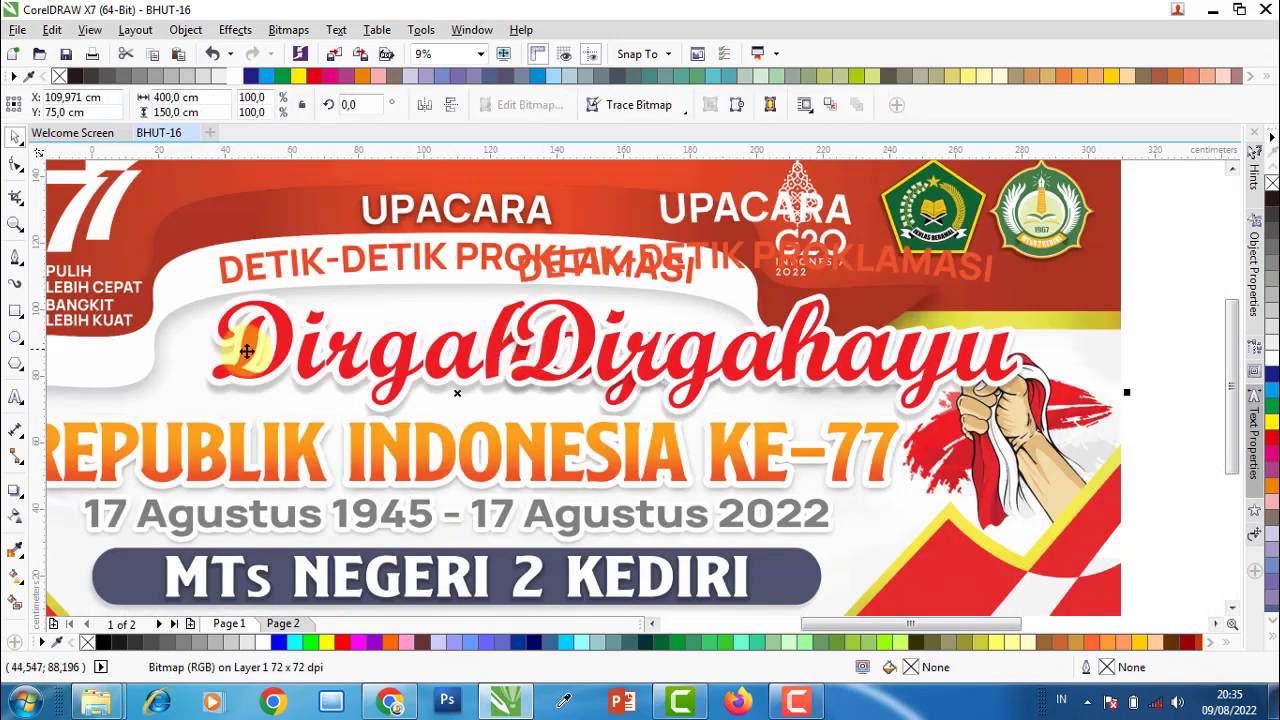
{"action": "scroll", "coordinate": [327, 365], "scroll_direction": "down", "scroll_amount": 1}
{"action": "left_click_drag", "start_coordinate": [316, 367], "coordinate": [318, 367]}
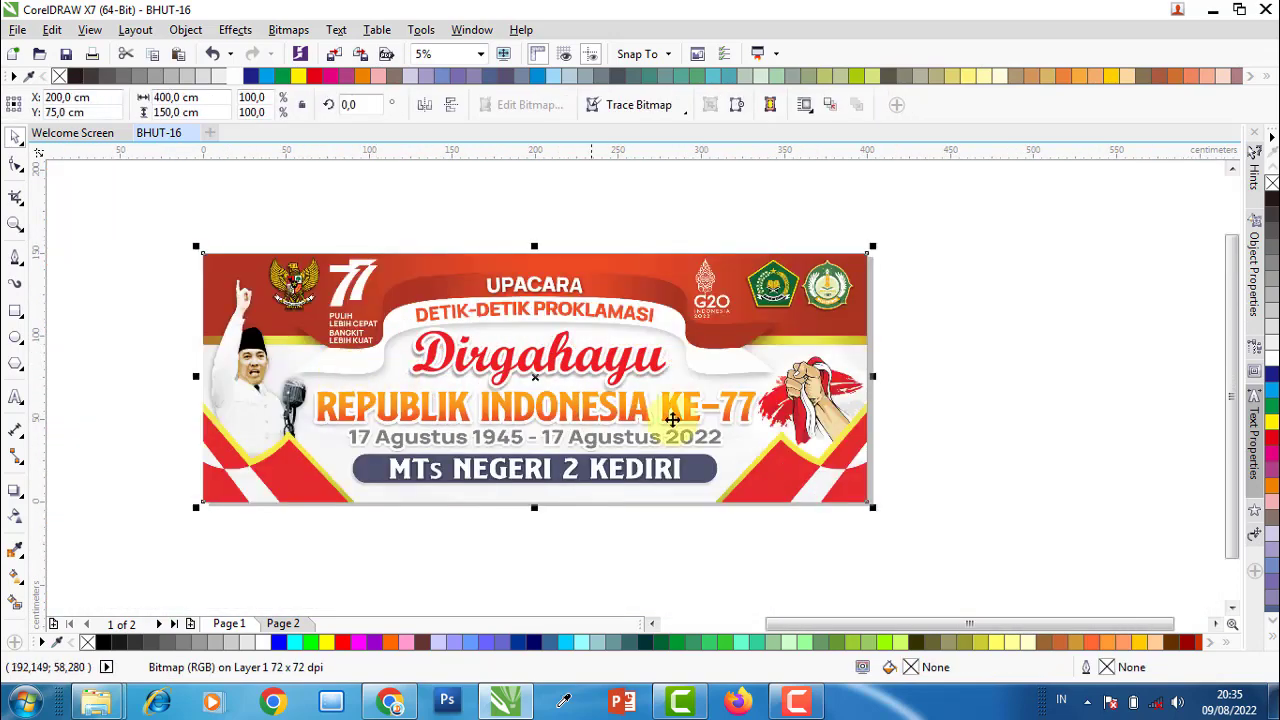
{"action": "left_click", "coordinate": [909, 420]}
{"action": "scroll", "coordinate": [432, 316], "scroll_direction": "up", "scroll_amount": 1}
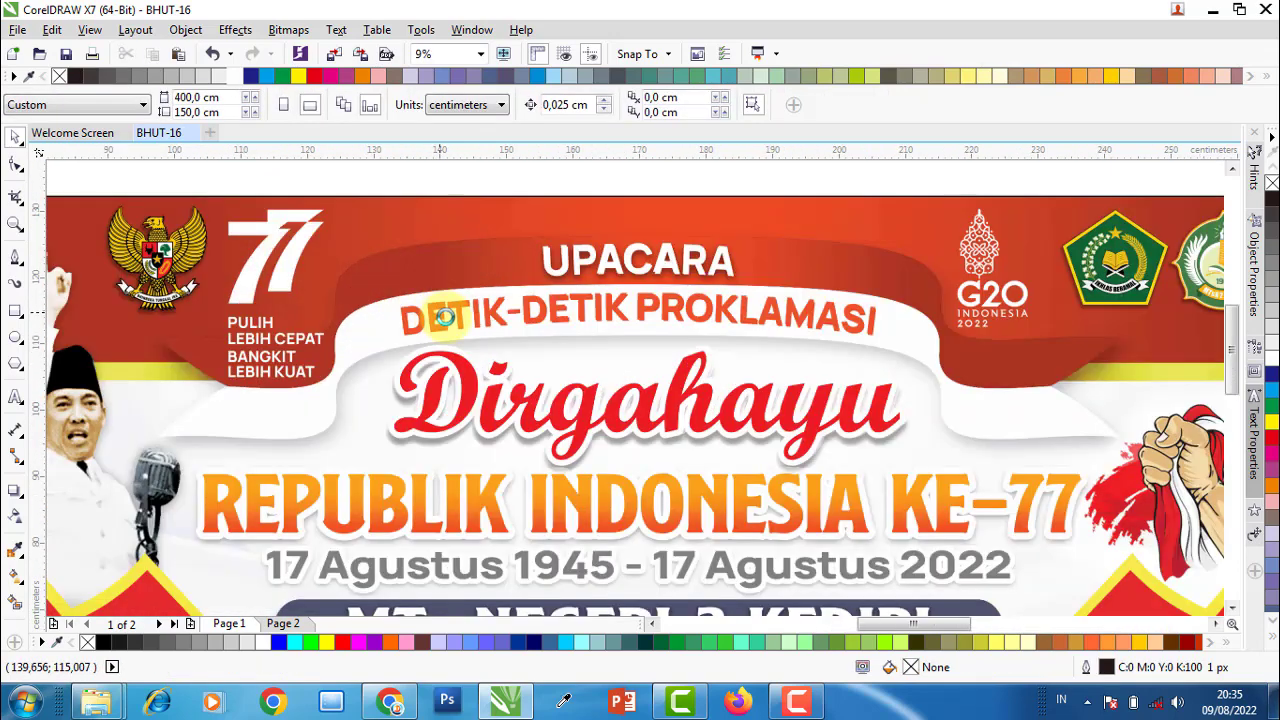
{"action": "scroll", "coordinate": [450, 328], "scroll_direction": "up", "scroll_amount": 1}
- Recolour the DETIK-DETIK PROKLAMASI arc text to Dirgahayu's red, RGB 236,29,35
{"action": "left_click", "coordinate": [480, 335]}
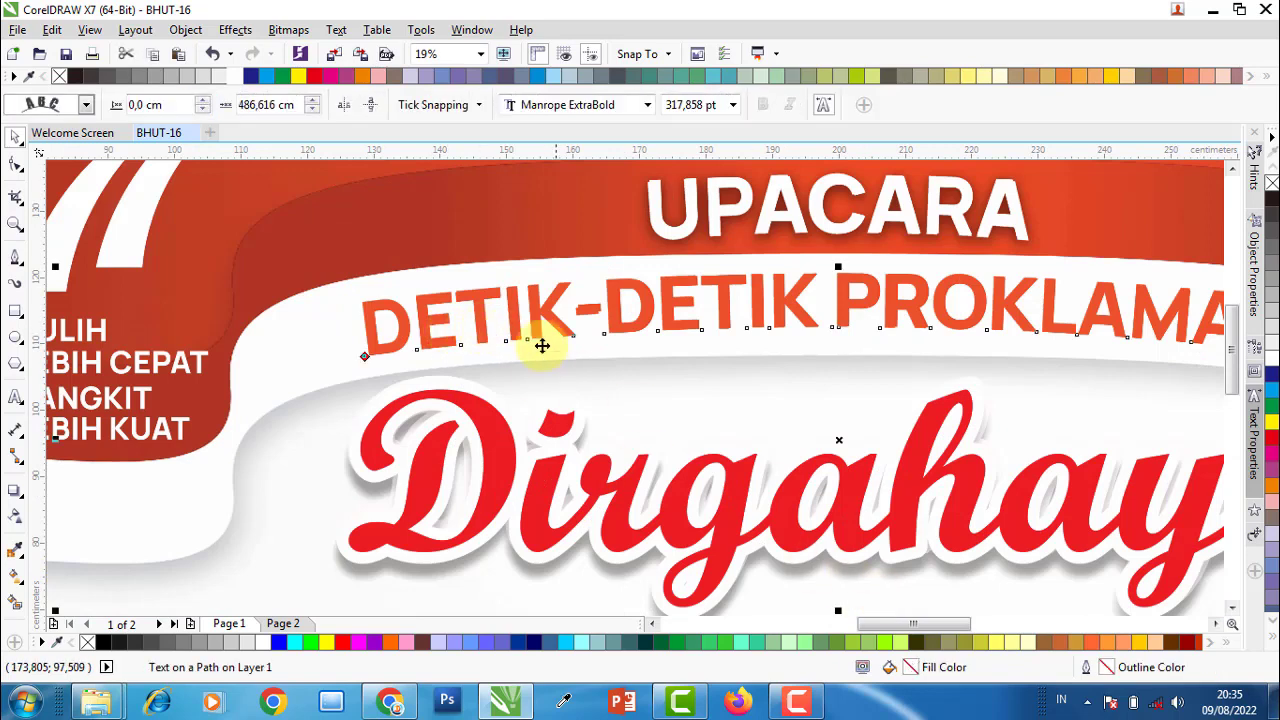
{"action": "double_click", "coordinate": [910, 666]}
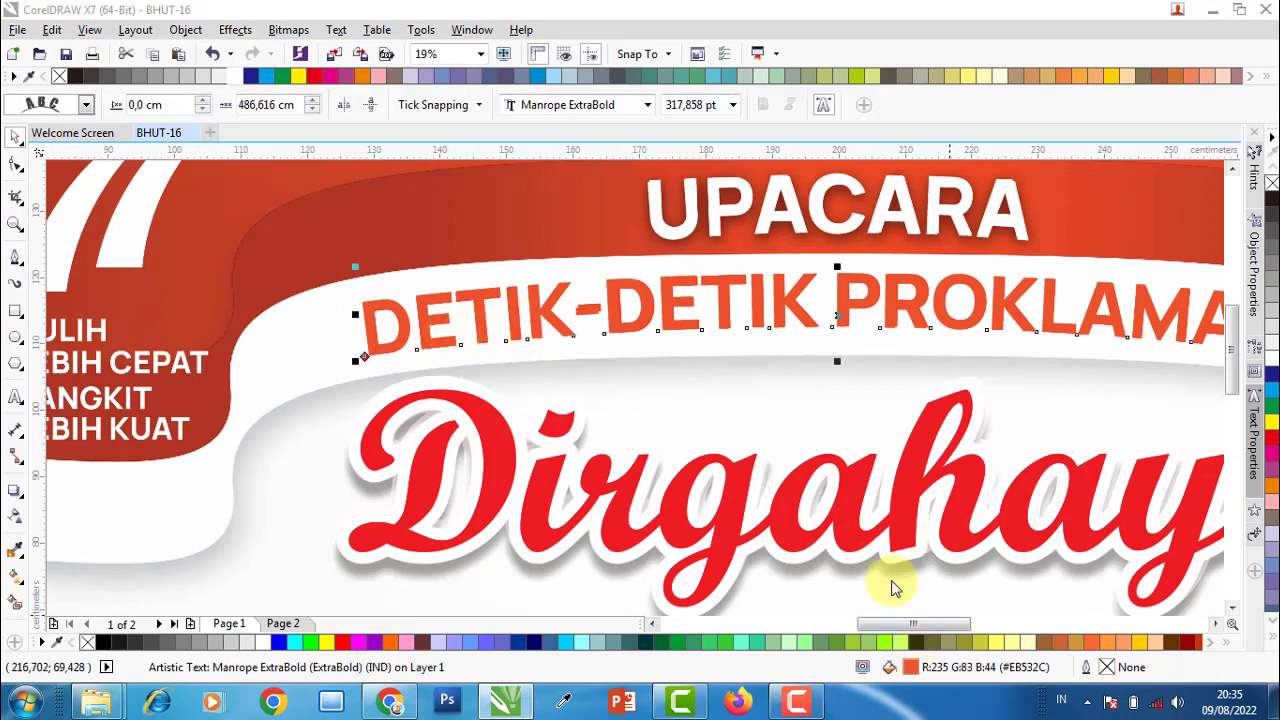
{"action": "left_click", "coordinate": [869, 305]}
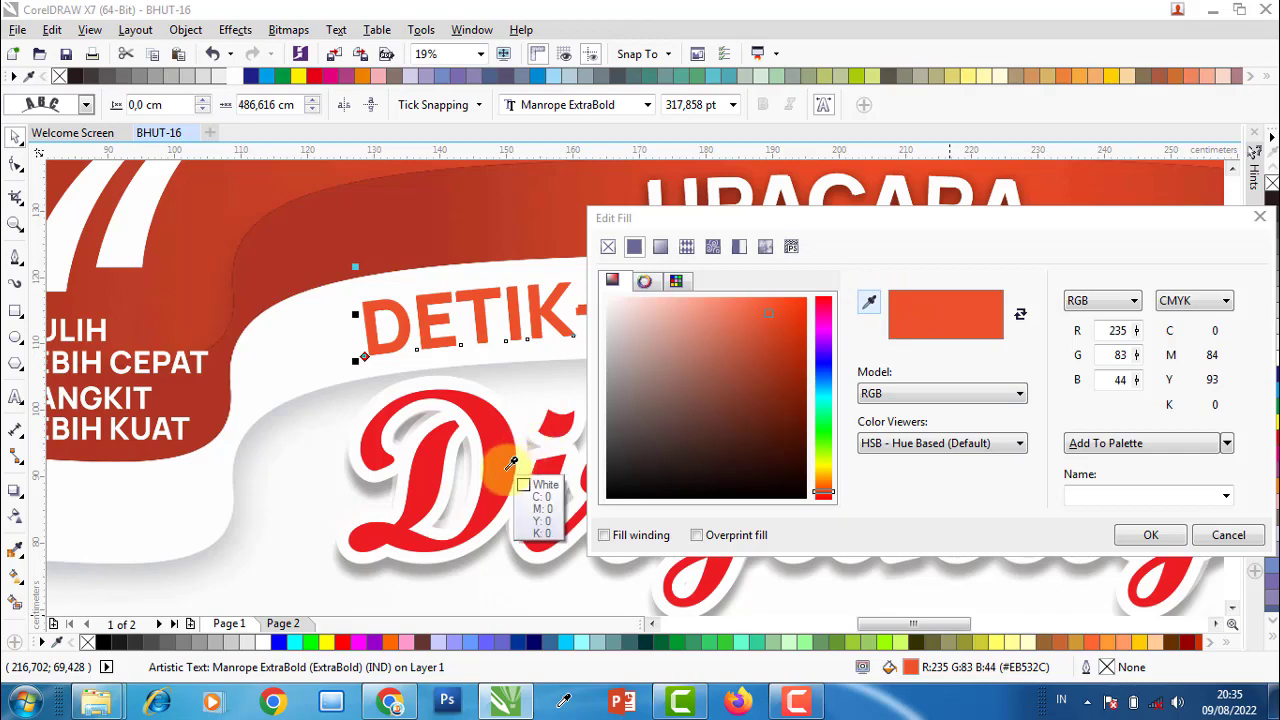
{"action": "left_click", "coordinate": [531, 484]}
{"action": "left_click", "coordinate": [1150, 535]}
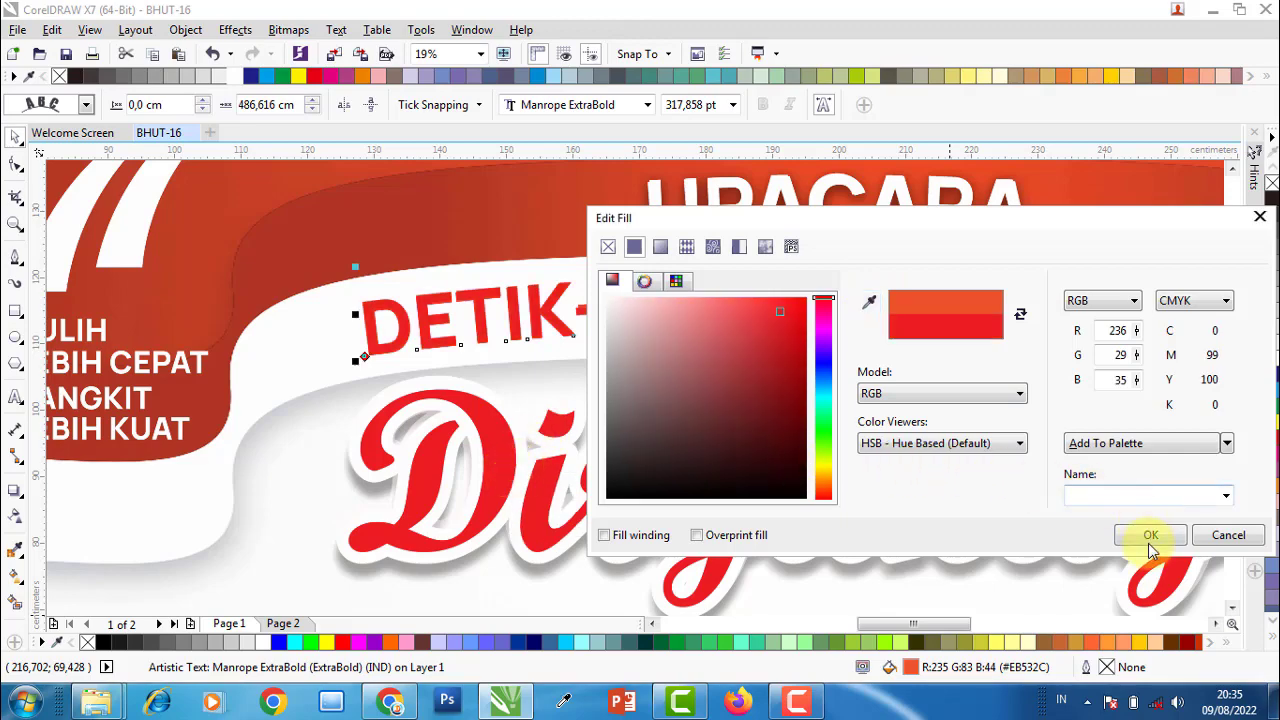
{"action": "scroll", "coordinate": [490, 363], "scroll_direction": "down", "scroll_amount": 3}
{"action": "left_click", "coordinate": [569, 238]}
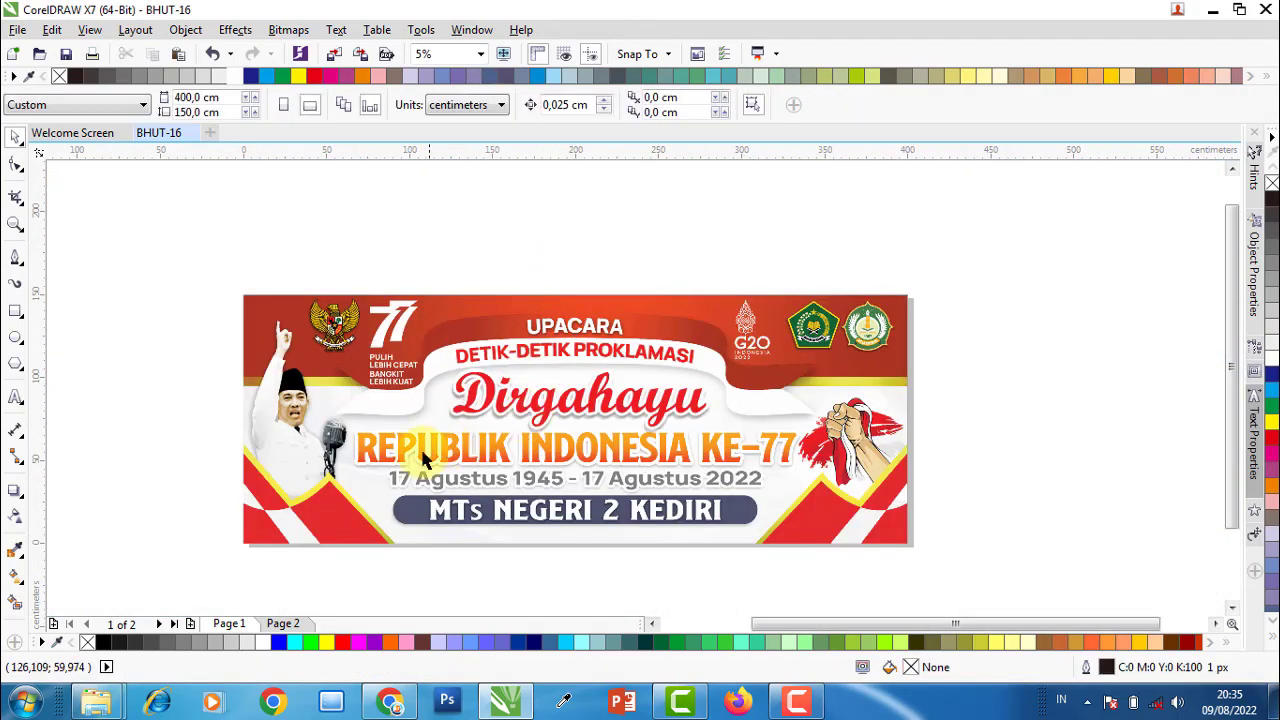
{"action": "scroll", "coordinate": [435, 451], "scroll_direction": "up", "scroll_amount": 2}
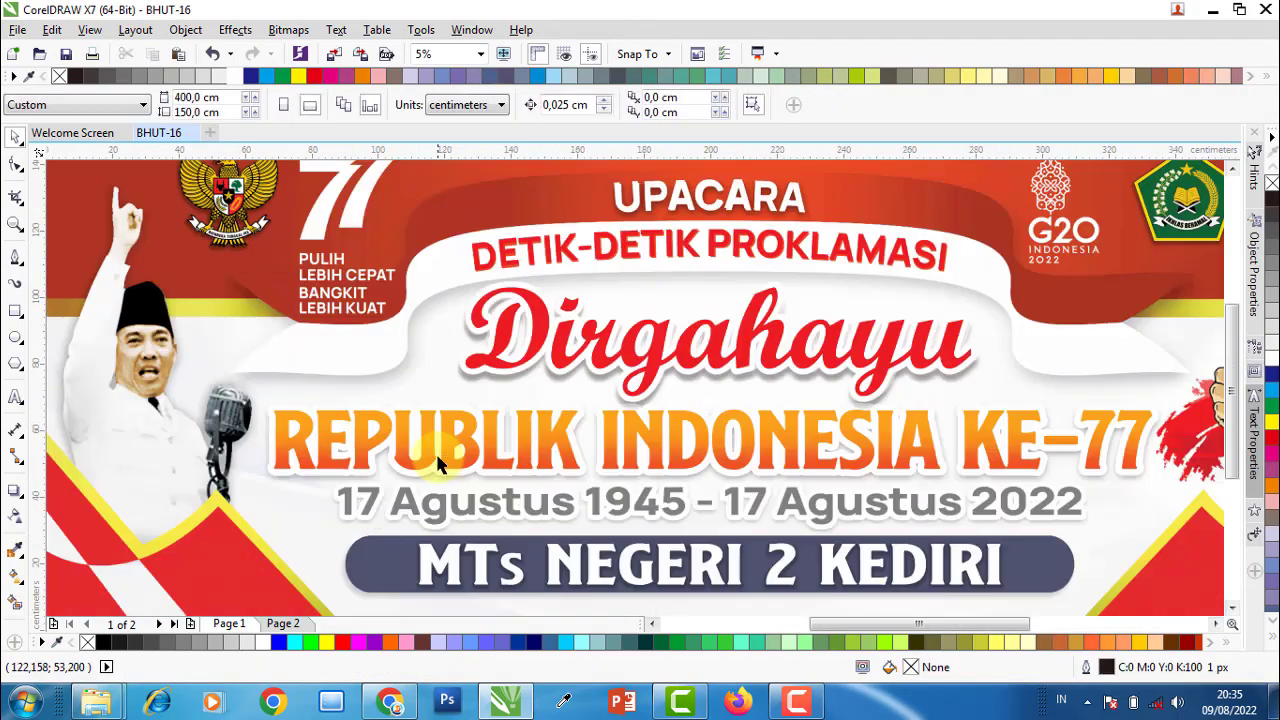
{"action": "left_click", "coordinate": [16, 398]}
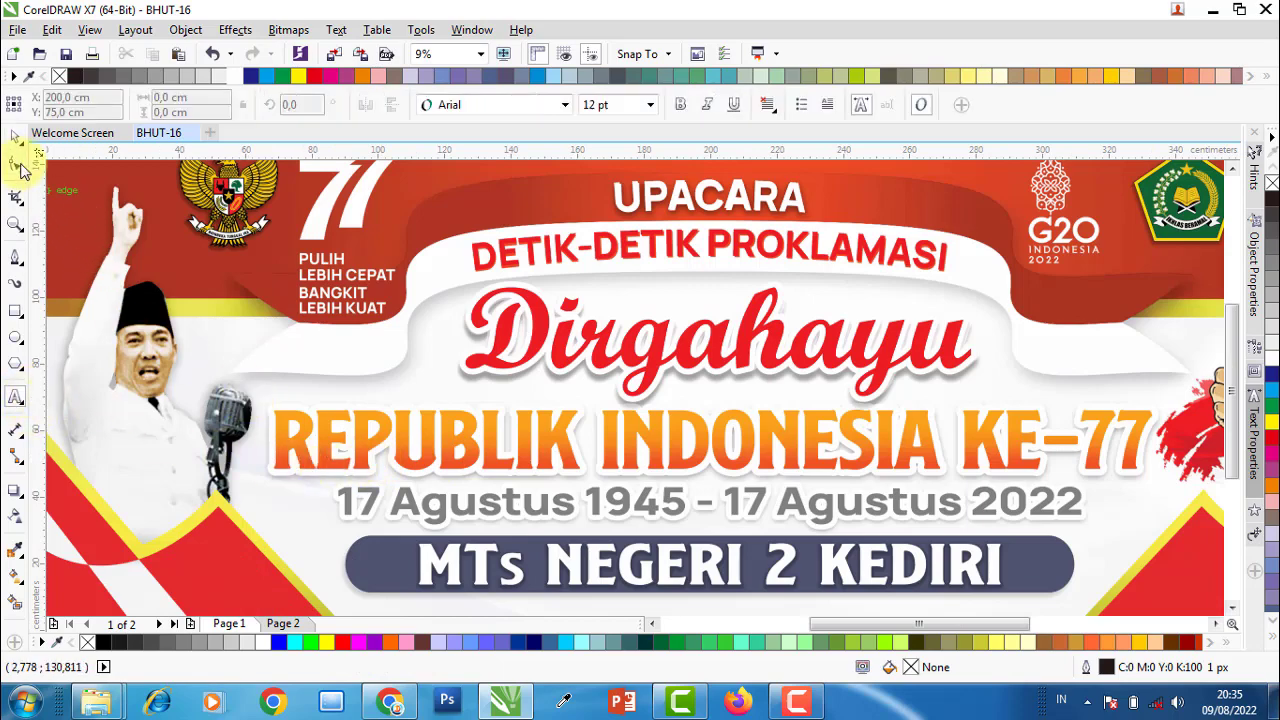
{"action": "left_click", "coordinate": [16, 136]}
{"action": "scroll", "coordinate": [504, 350], "scroll_direction": "down", "scroll_amount": 2}
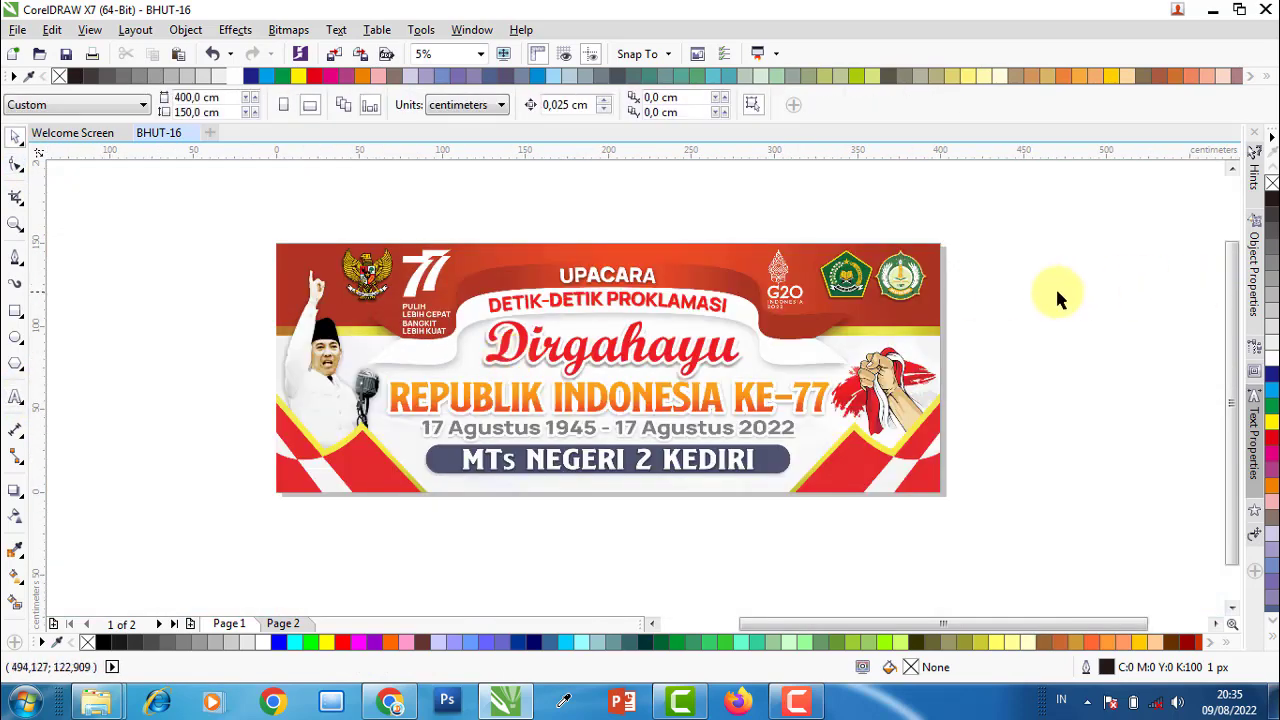
- Duplicate Dirgahayu with its shadow onto the date line and select the copy
{"action": "mouse_move", "coordinate": [1055, 297]}
{"action": "left_mouse_down"}
{"action": "mouse_move", "coordinate": [715, 370]}
{"action": "mouse_move", "coordinate": [405, 392]}
{"action": "left_mouse_up"}
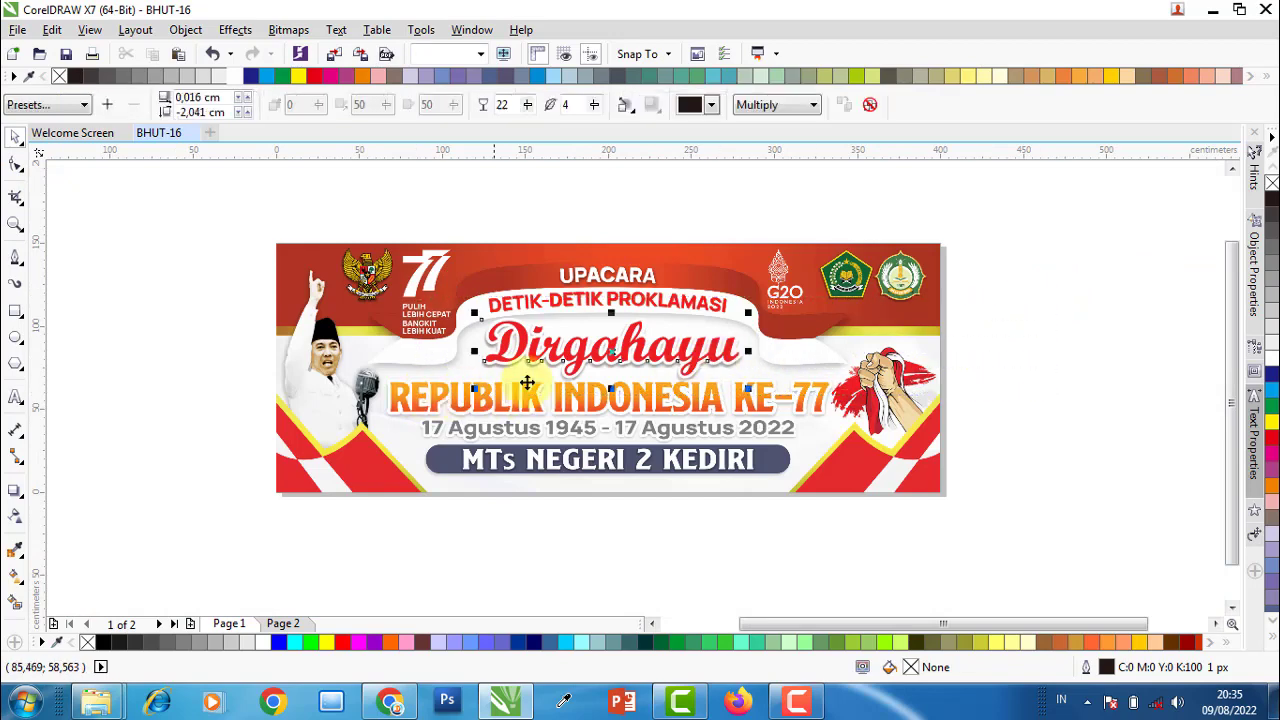
{"action": "left_click_drag", "start_coordinate": [575, 356], "coordinate": [555, 432]}
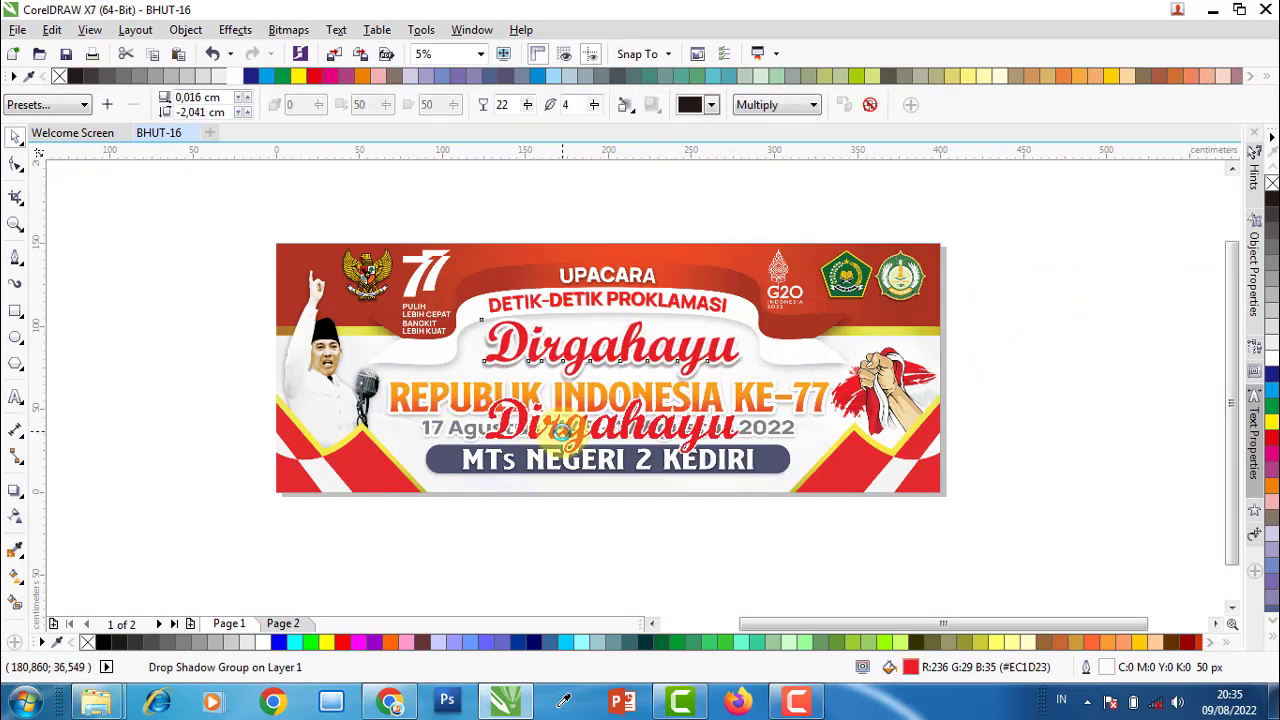
{"action": "scroll", "coordinate": [555, 432], "scroll_direction": "up", "scroll_amount": 2}
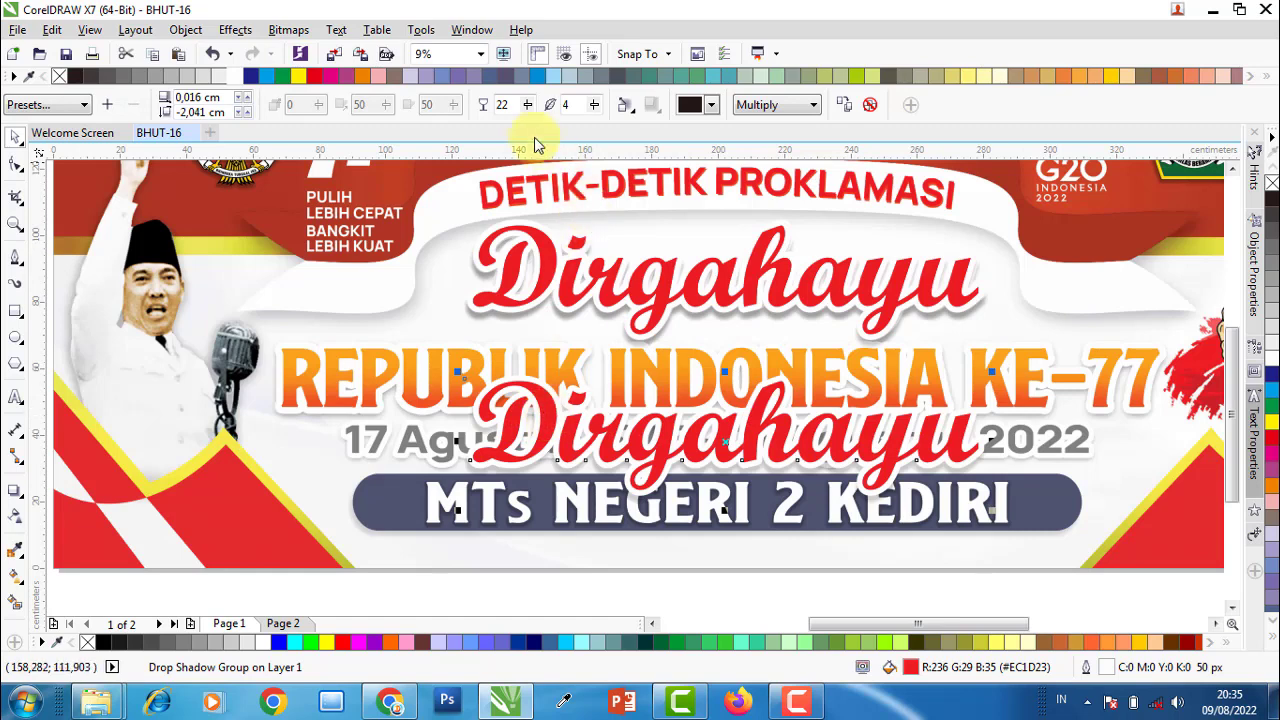
{"action": "left_click", "coordinate": [568, 520]}
{"action": "left_click", "coordinate": [546, 407]}
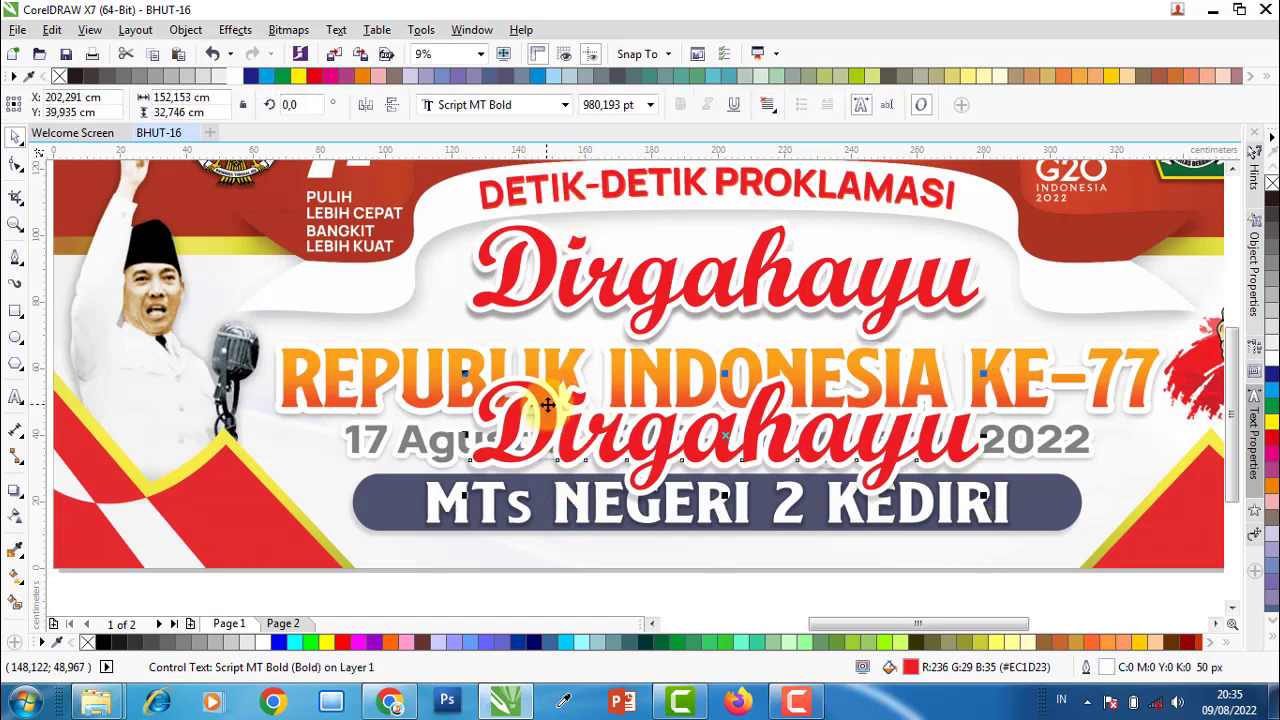
- Switch the copy to SS Nickson One, move it over the original, retype as REPUBLIK INDONESIA KE-77
{"action": "left_click", "coordinate": [552, 106]}
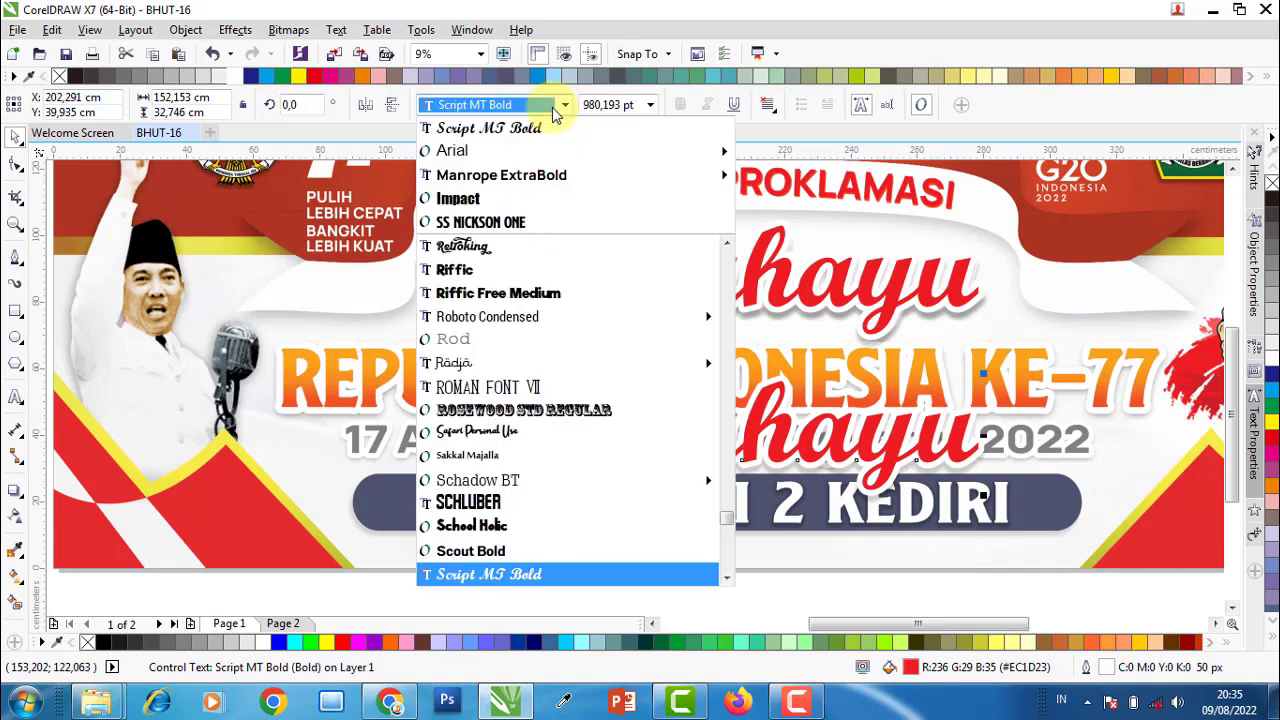
{"action": "left_click", "coordinate": [528, 221]}
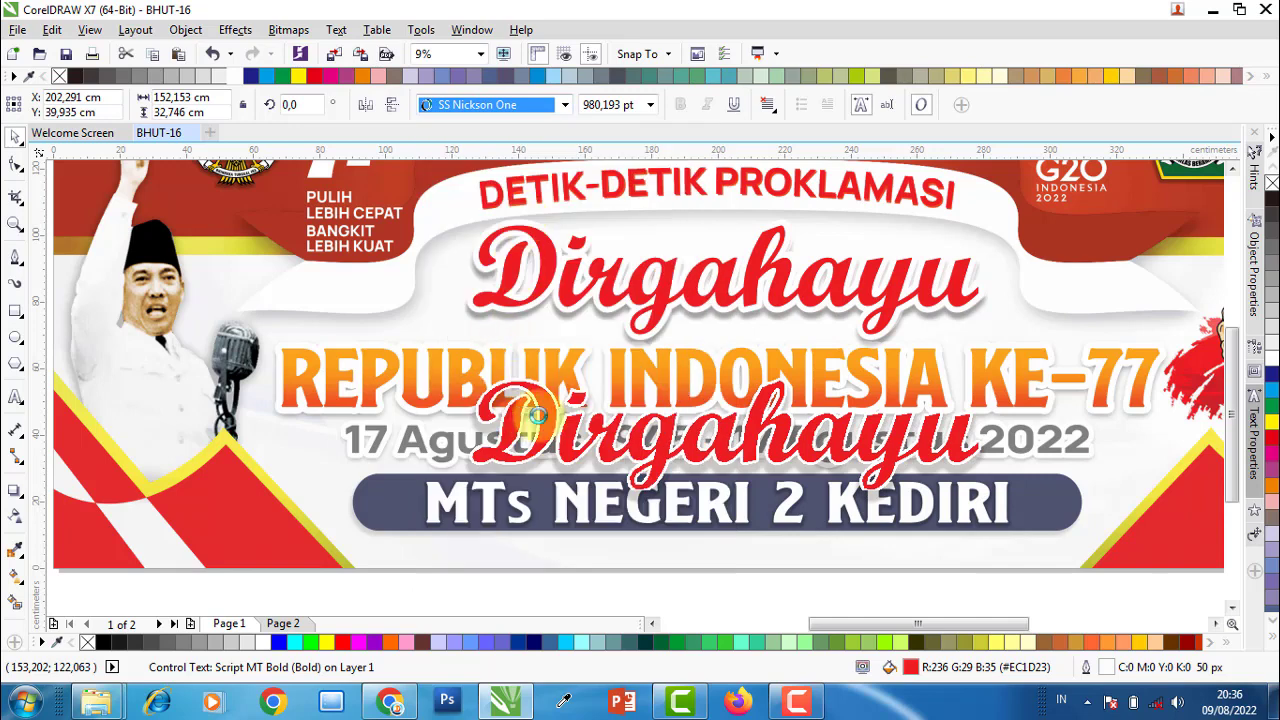
{"action": "mouse_move", "coordinate": [530, 414]}
{"action": "left_mouse_down"}
{"action": "mouse_move", "coordinate": [365, 363]}
{"action": "mouse_move", "coordinate": [341, 371]}
{"action": "left_mouse_up"}
{"action": "double_click", "coordinate": [372, 372]}
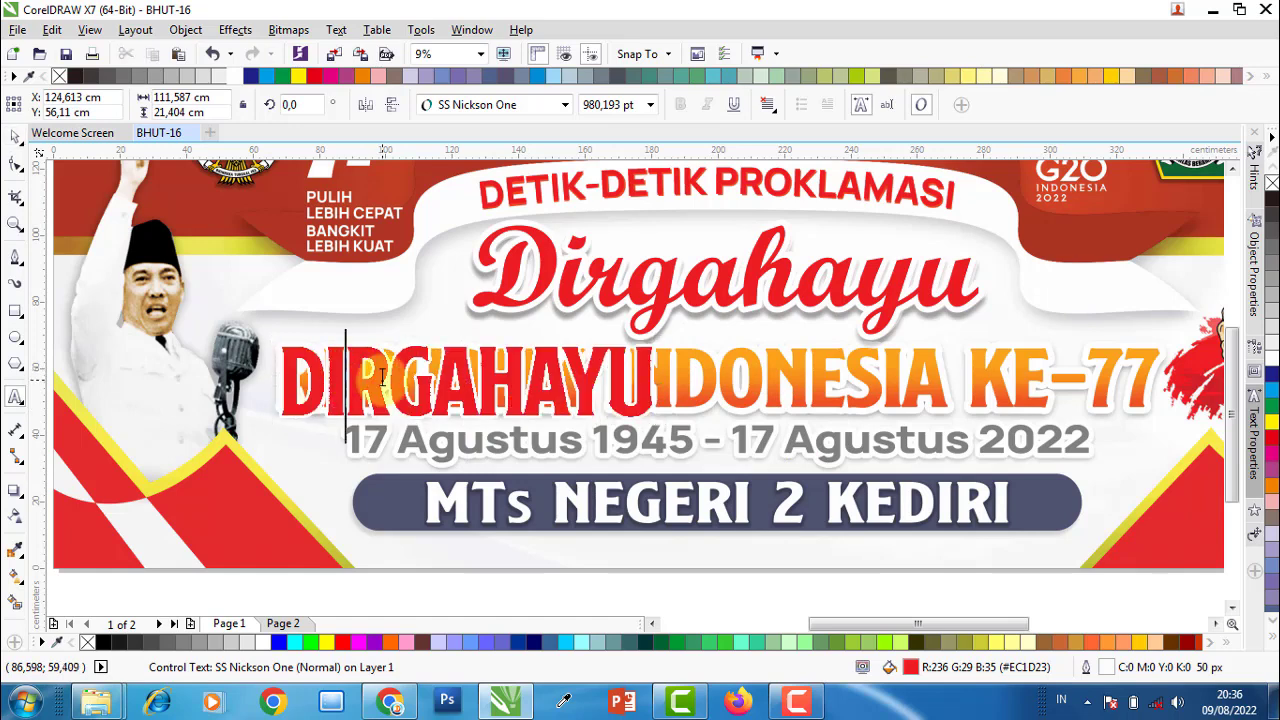
{"action": "key", "text": "ctrl+a"}
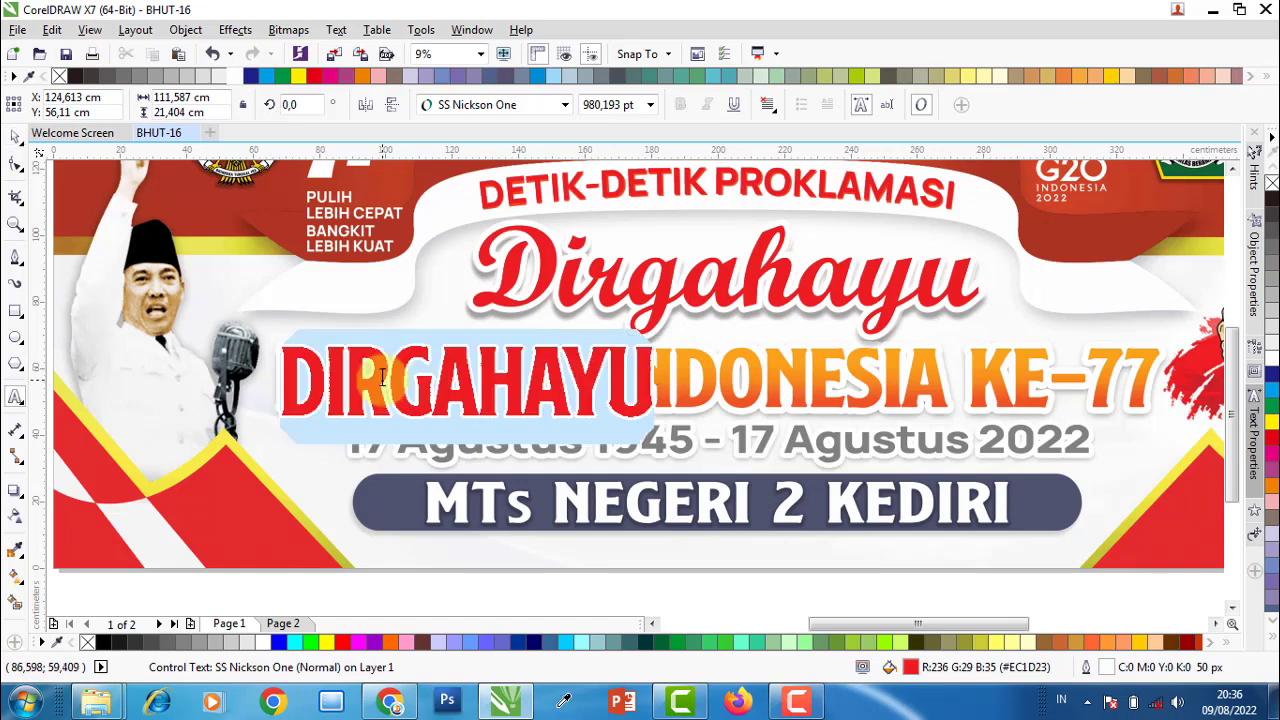
{"action": "type", "text": "REPU"}
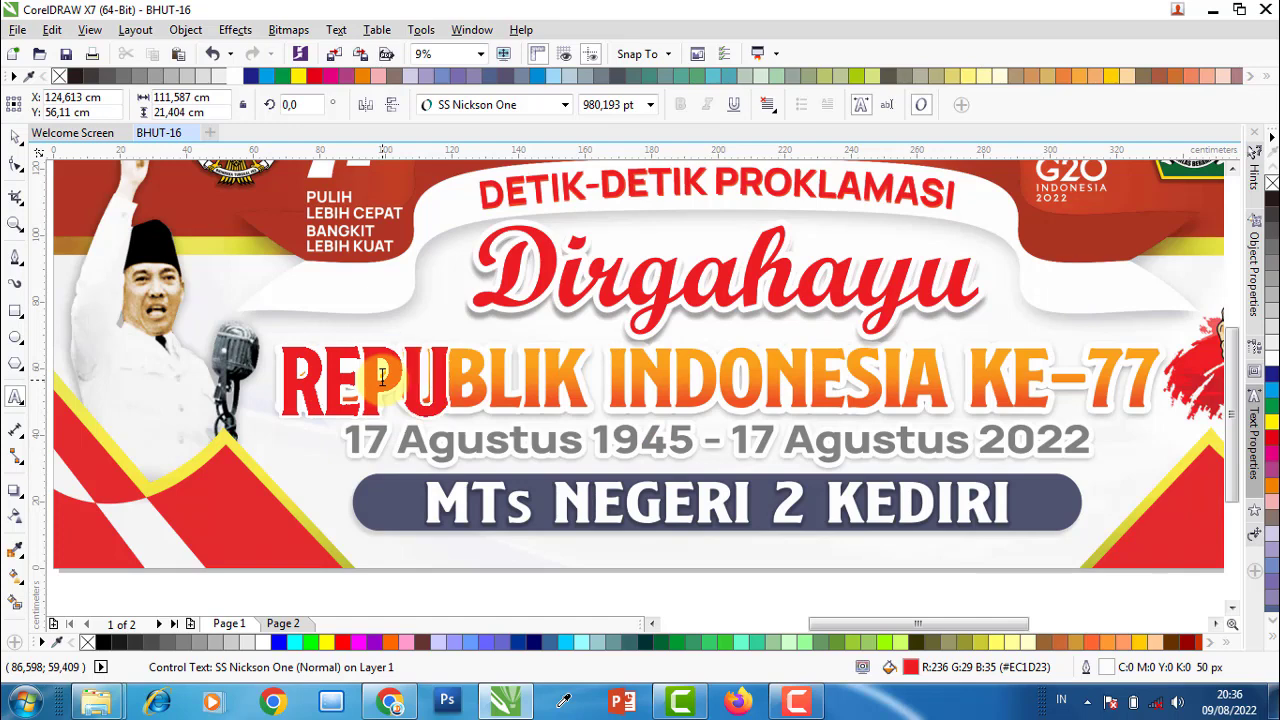
{"action": "type", "text": "BLIK INDON"}
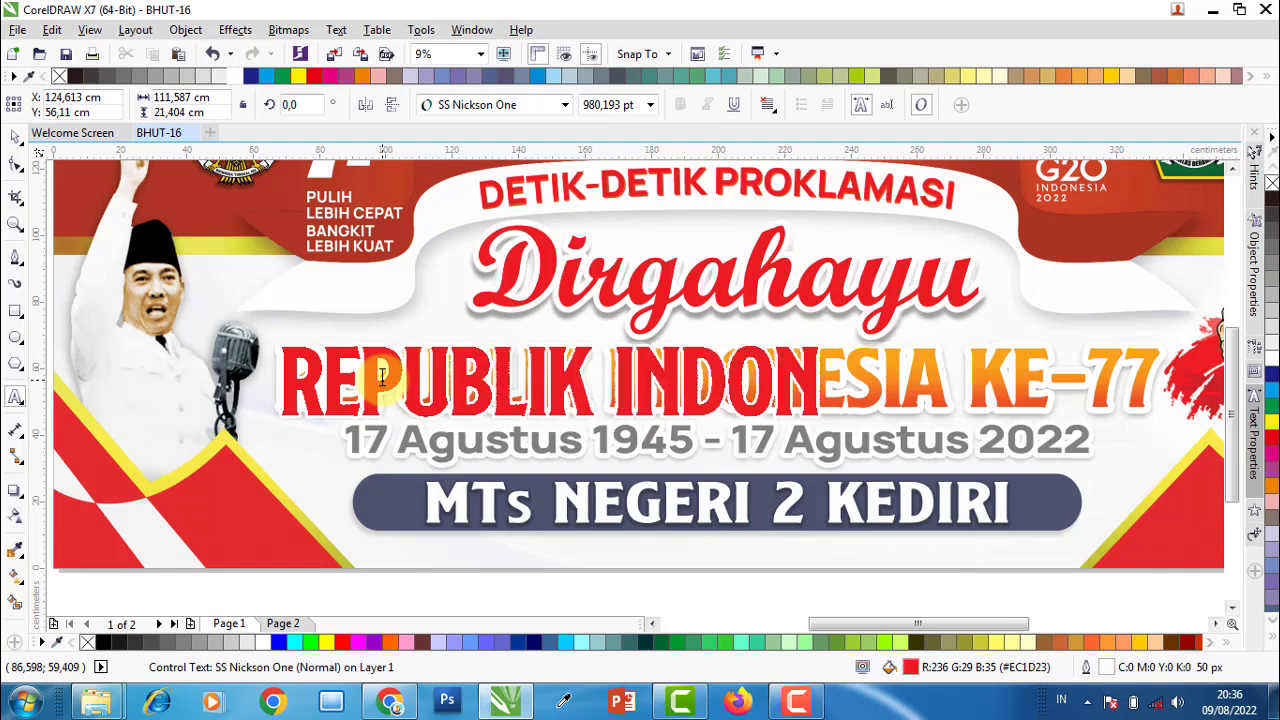
{"action": "type", "text": "ESIA KE"}
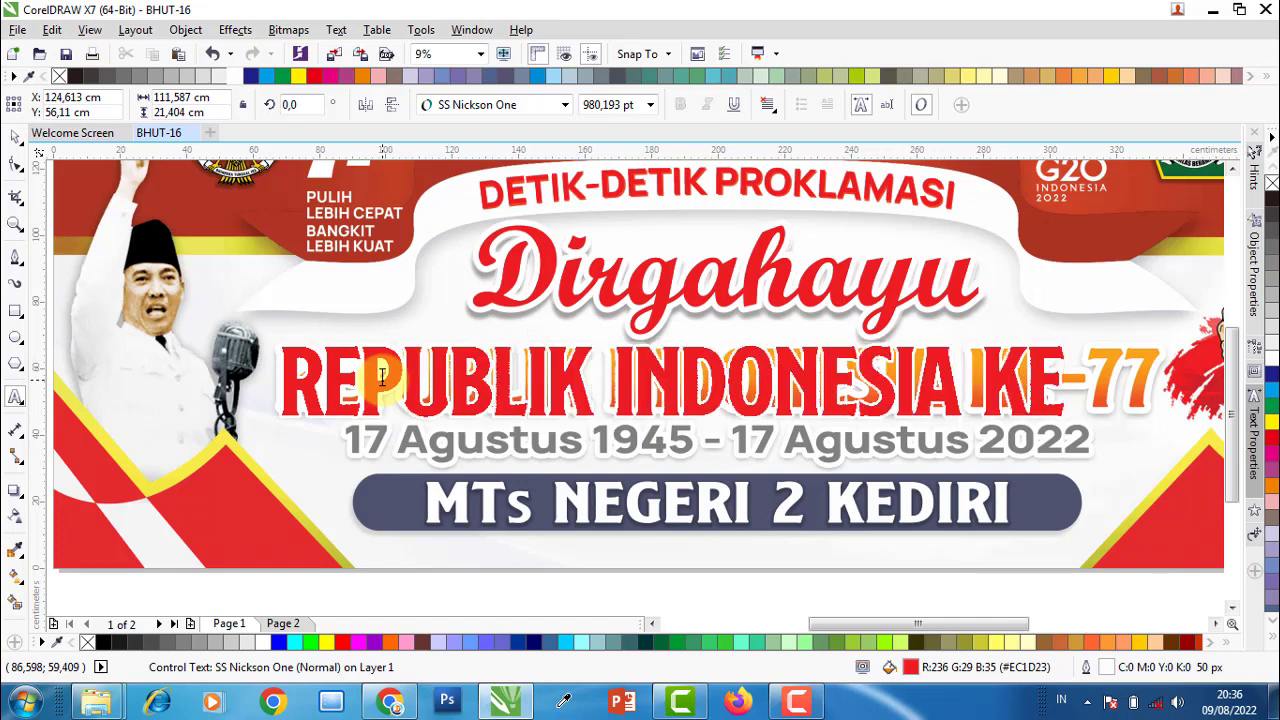
{"action": "type", "text": "-77"}
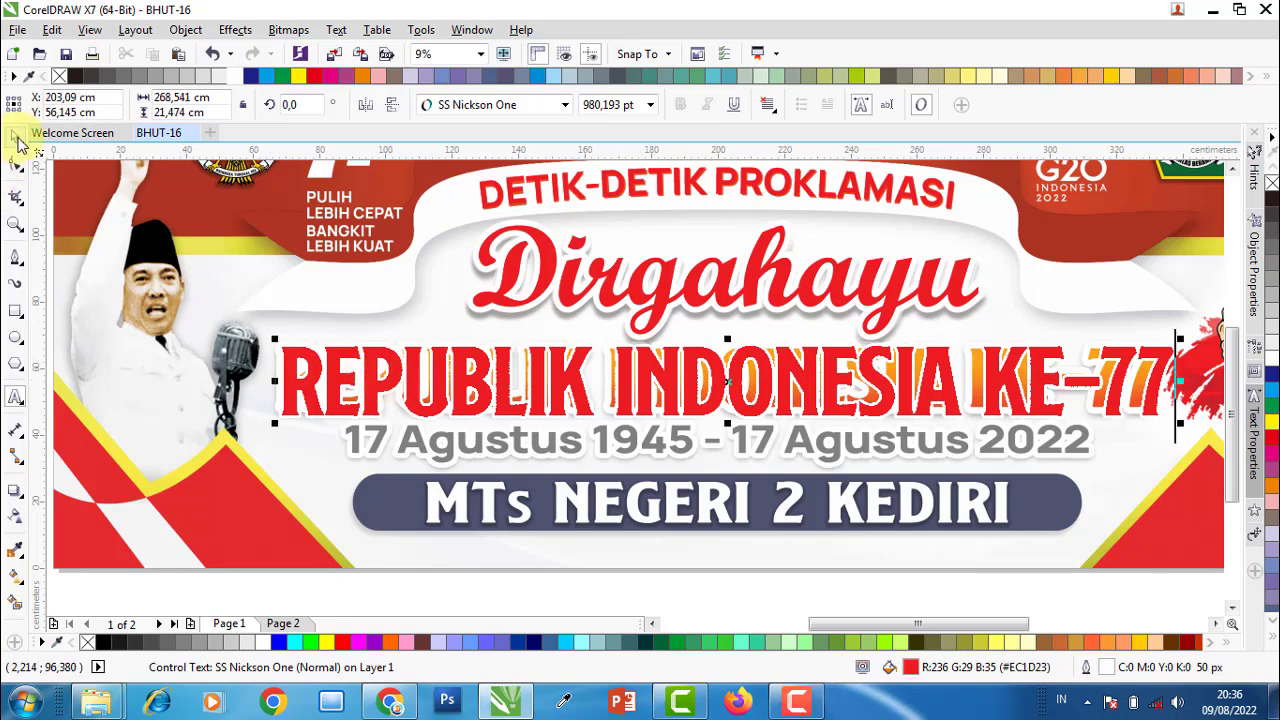
- Narrow and shorten the red REPUBLIK INDONESIA KE-77 text to 866 pt
{"action": "left_click", "coordinate": [17, 143]}
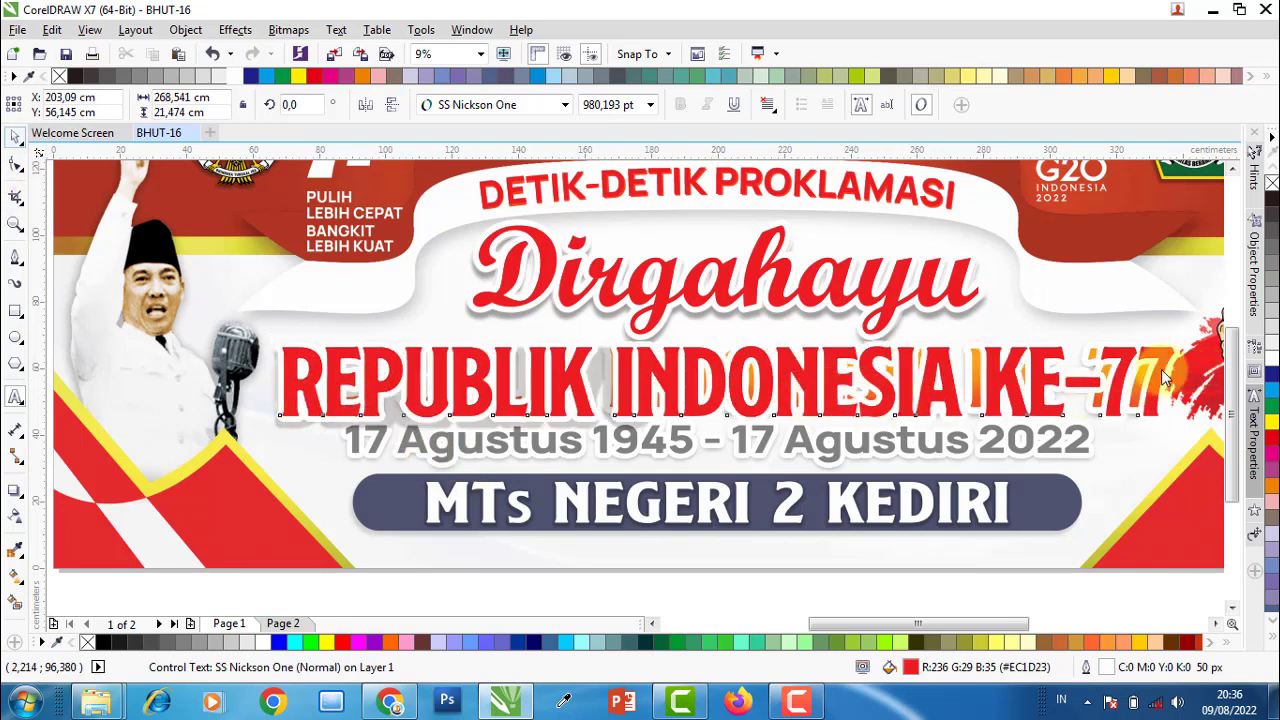
{"action": "scroll", "coordinate": [1163, 375], "scroll_direction": "up", "scroll_amount": 1}
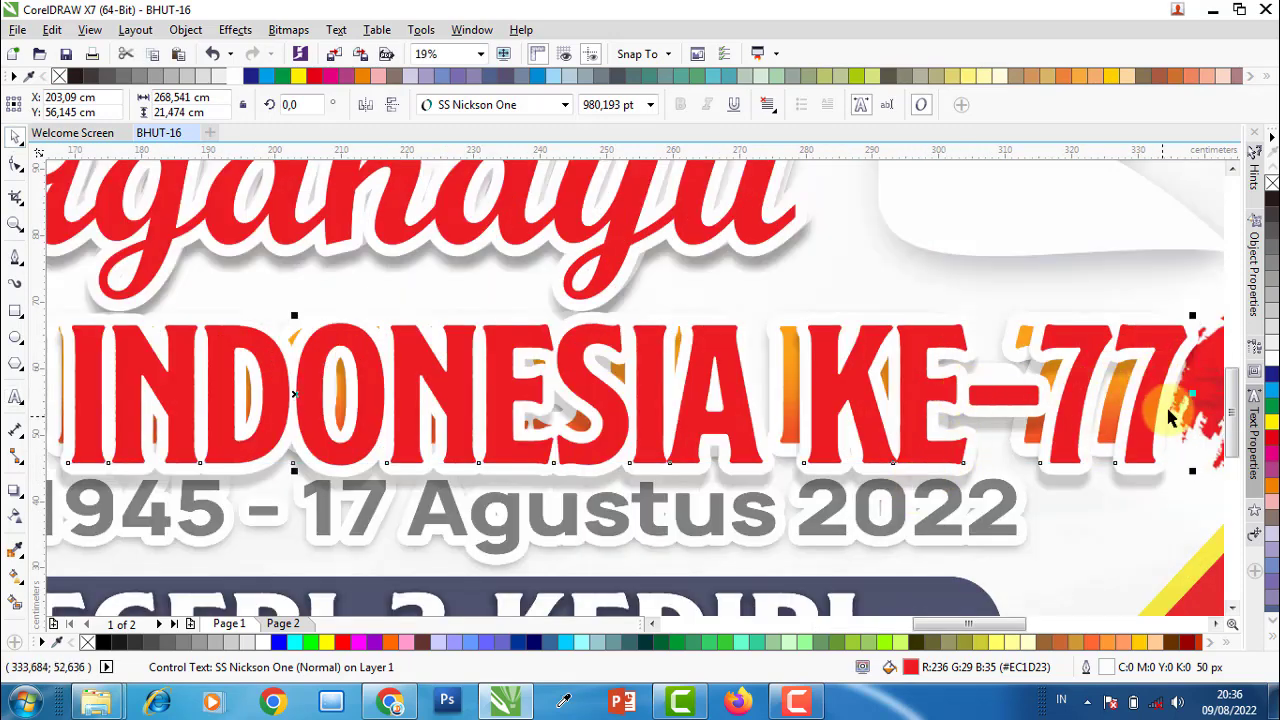
{"action": "left_click_drag", "start_coordinate": [1189, 395], "coordinate": [1157, 402]}
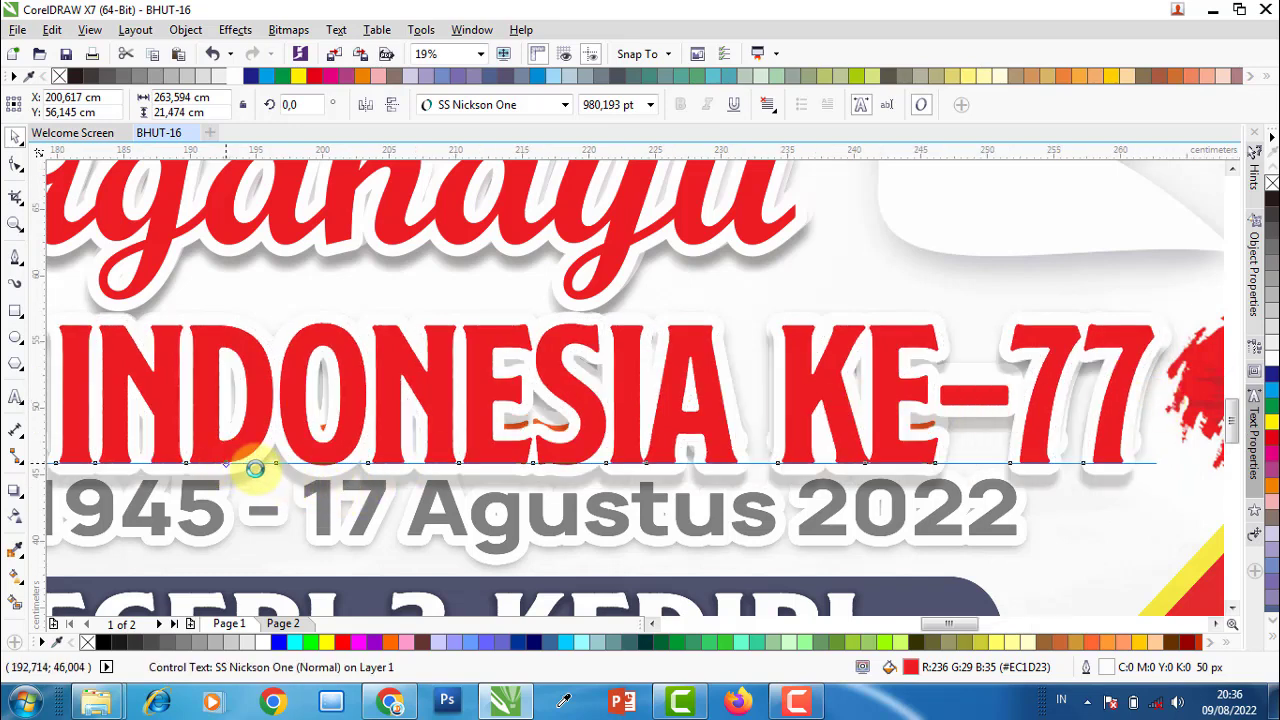
{"action": "scroll", "coordinate": [250, 463], "scroll_direction": "up", "scroll_amount": 2}
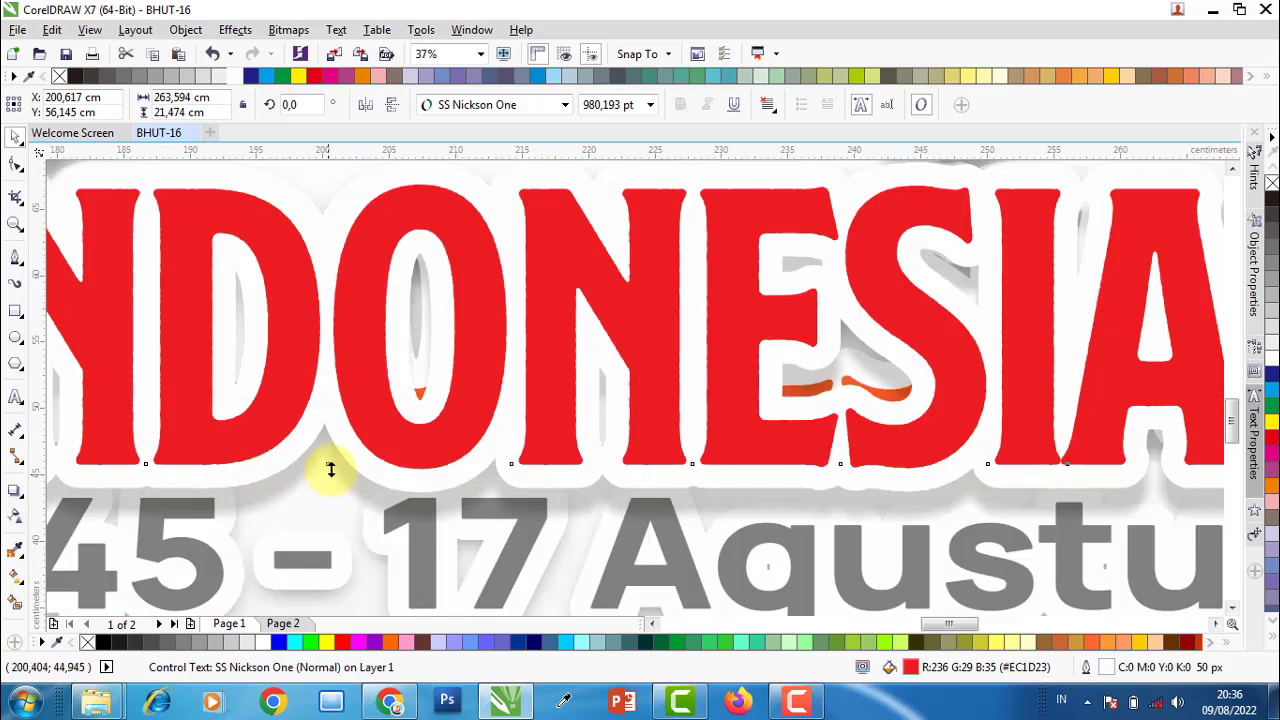
{"action": "mouse_move", "coordinate": [331, 470]}
{"action": "left_mouse_down"}
{"action": "mouse_move", "coordinate": [336, 410]}
{"action": "mouse_move", "coordinate": [341, 442]}
{"action": "left_mouse_up"}
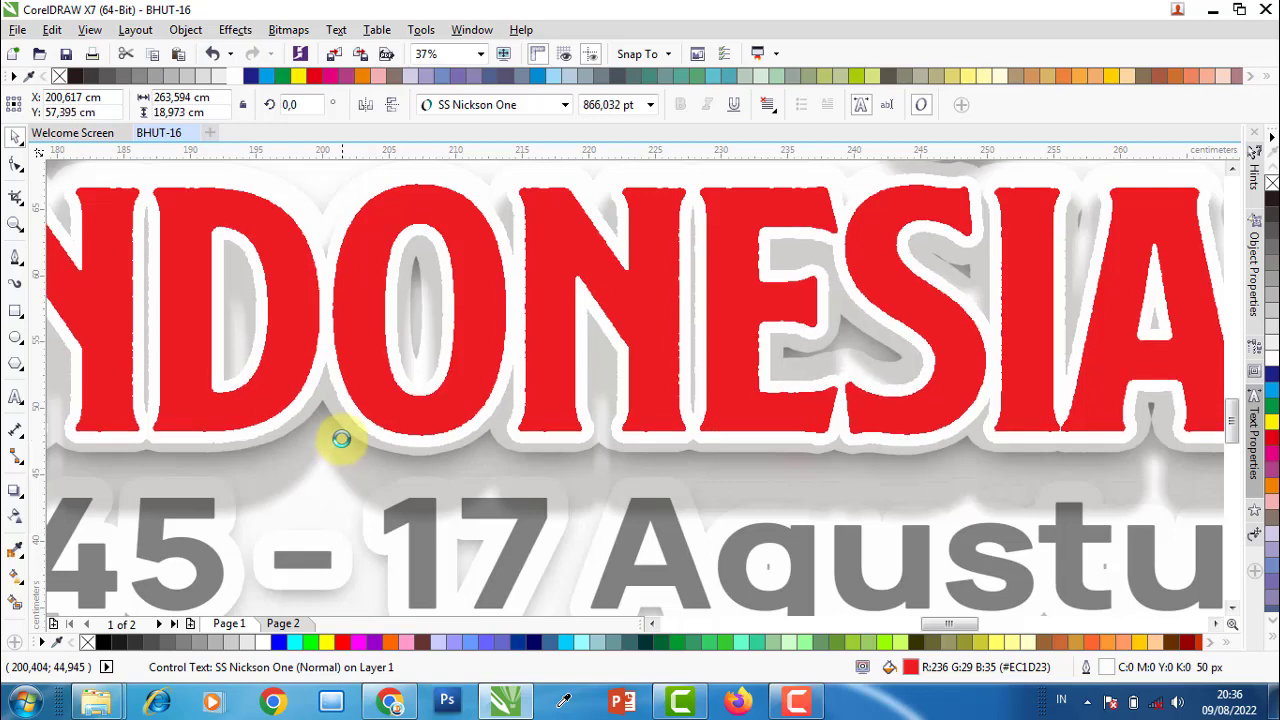
{"action": "left_click_drag", "start_coordinate": [341, 438], "coordinate": [337, 434]}
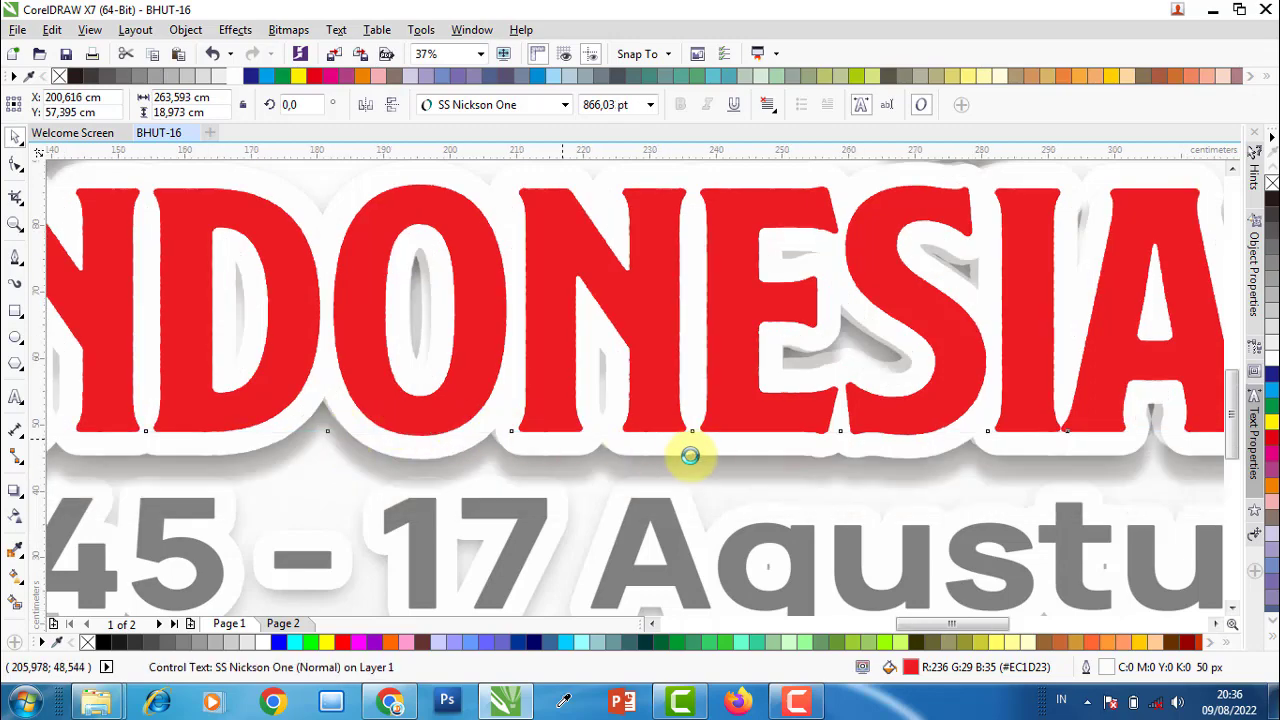
{"action": "scroll", "coordinate": [800, 400], "scroll_direction": "down", "scroll_amount": 2}
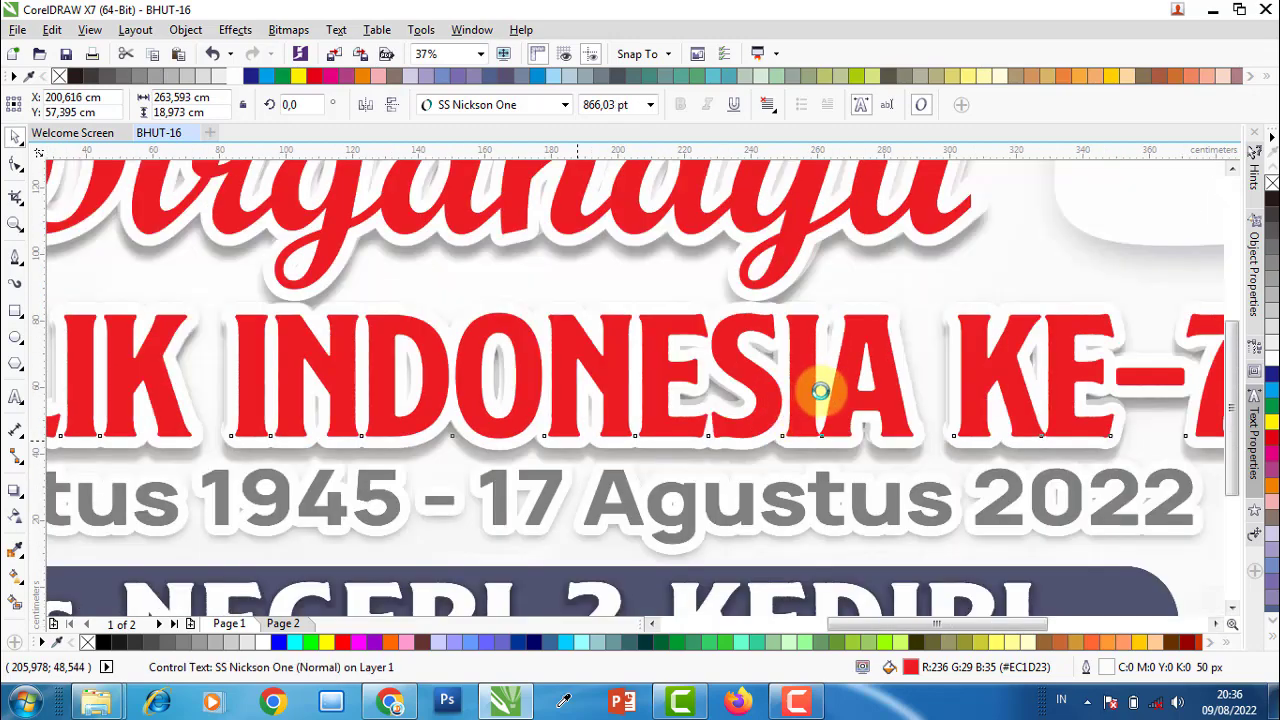
{"action": "scroll", "coordinate": [820, 390], "scroll_direction": "down", "scroll_amount": 3}
{"action": "scroll", "coordinate": [1000, 320], "scroll_direction": "down", "scroll_amount": 1}
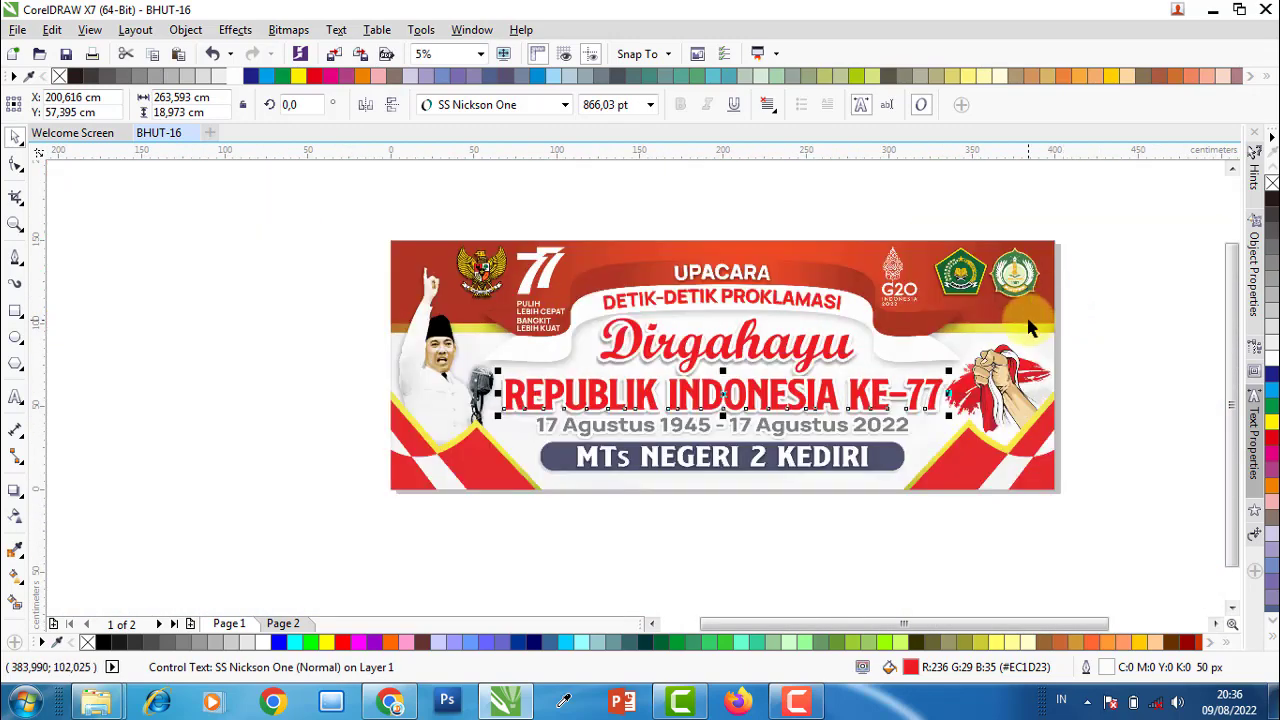
- Move the reference banner image up and to the left
{"action": "left_click", "coordinate": [1030, 328]}
{"action": "left_click_drag", "start_coordinate": [1012, 344], "coordinate": [558, 393]}
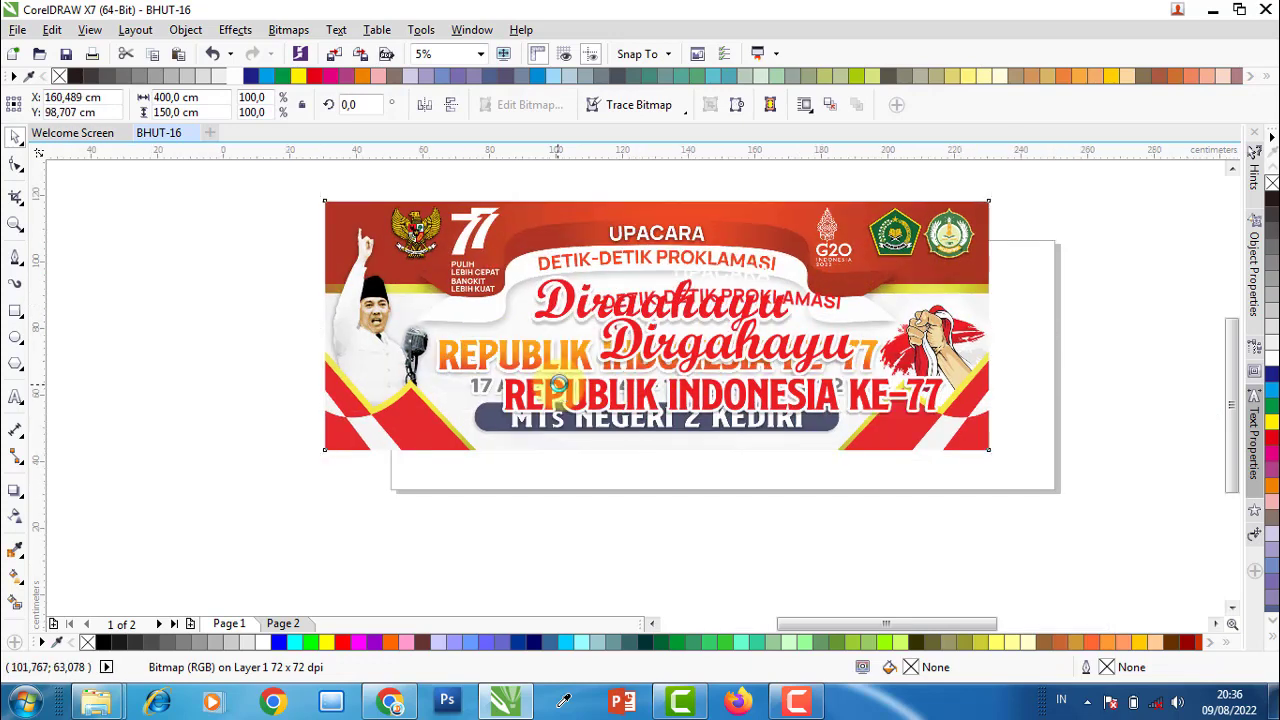
{"action": "scroll", "coordinate": [528, 366], "scroll_direction": "up", "scroll_amount": 1}
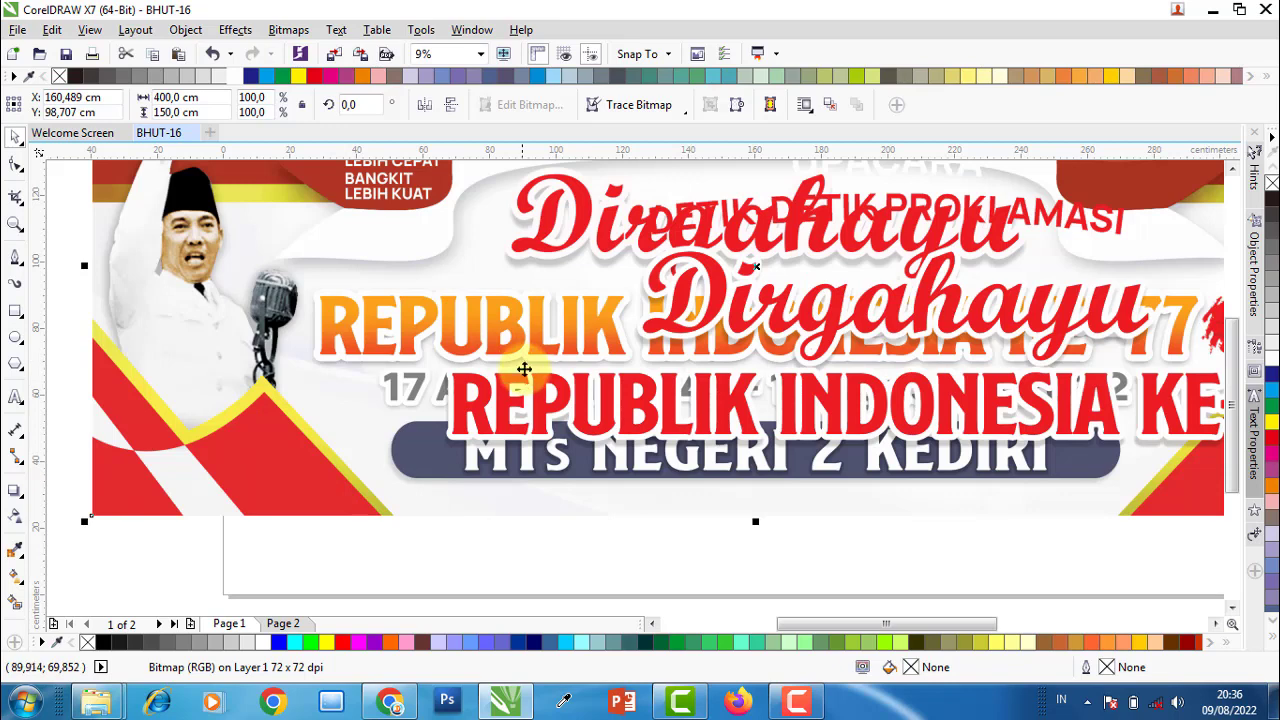
{"action": "scroll", "coordinate": [463, 390], "scroll_direction": "up", "scroll_amount": 1}
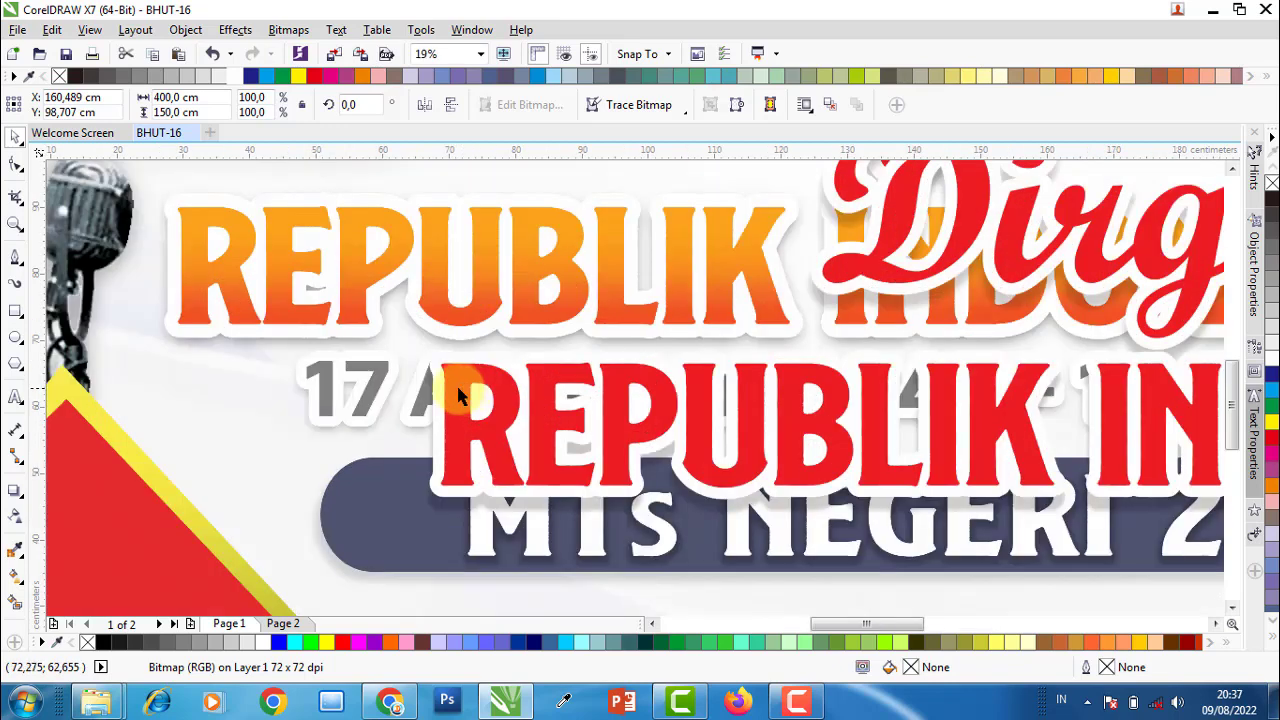
- Give REPUBLIK INDONESIA KE-77 a preset dark grey drop shadow, opacity 80, feathering 15
{"action": "left_click", "coordinate": [458, 395]}
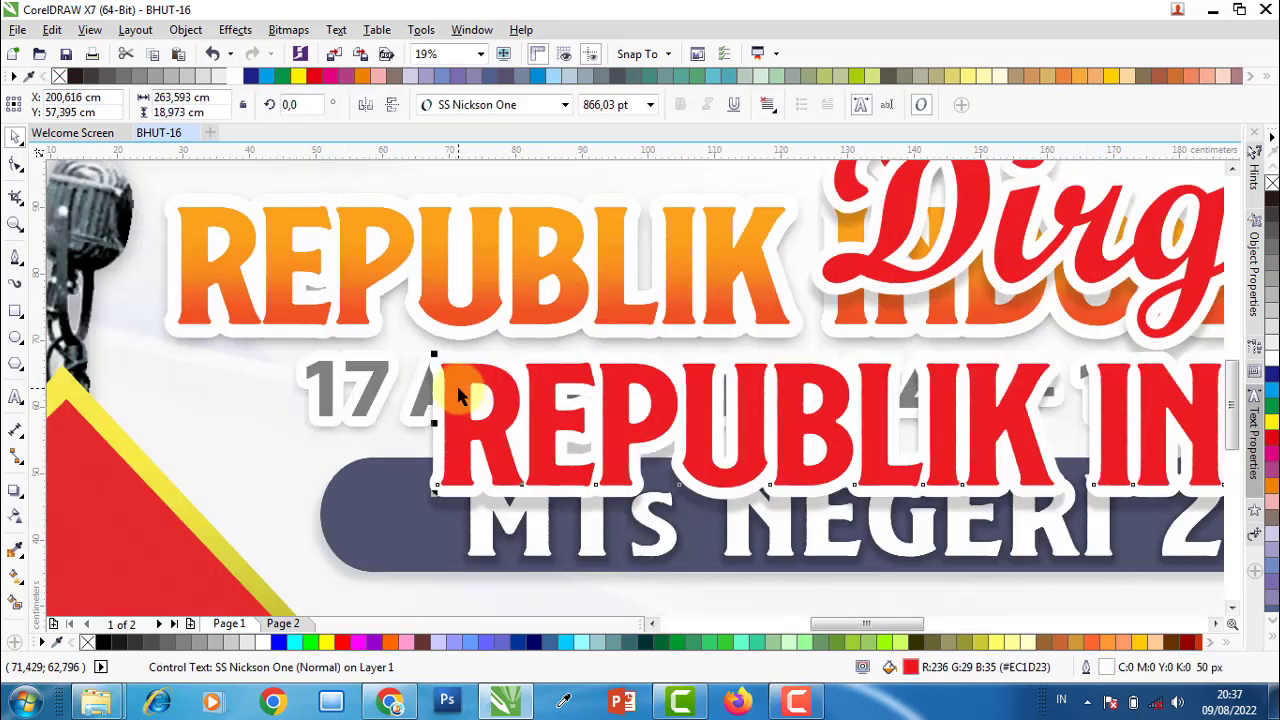
{"action": "left_click", "coordinate": [15, 490]}
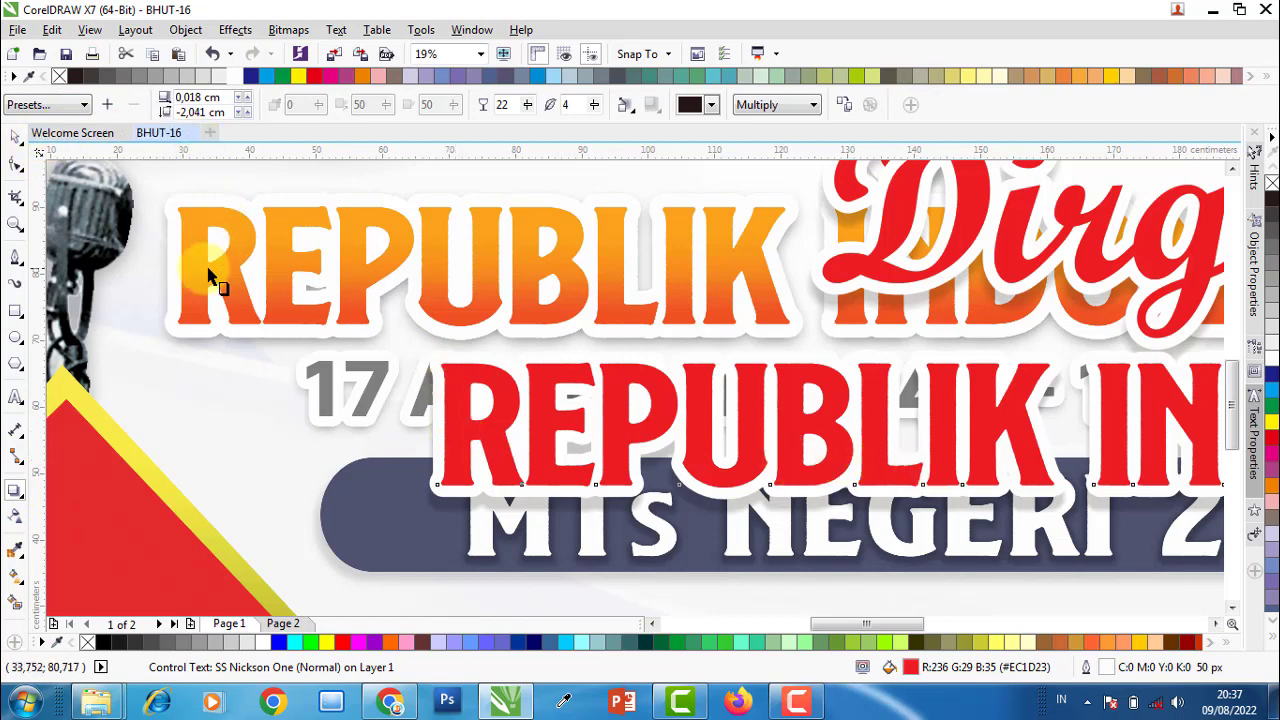
{"action": "left_click", "coordinate": [68, 106]}
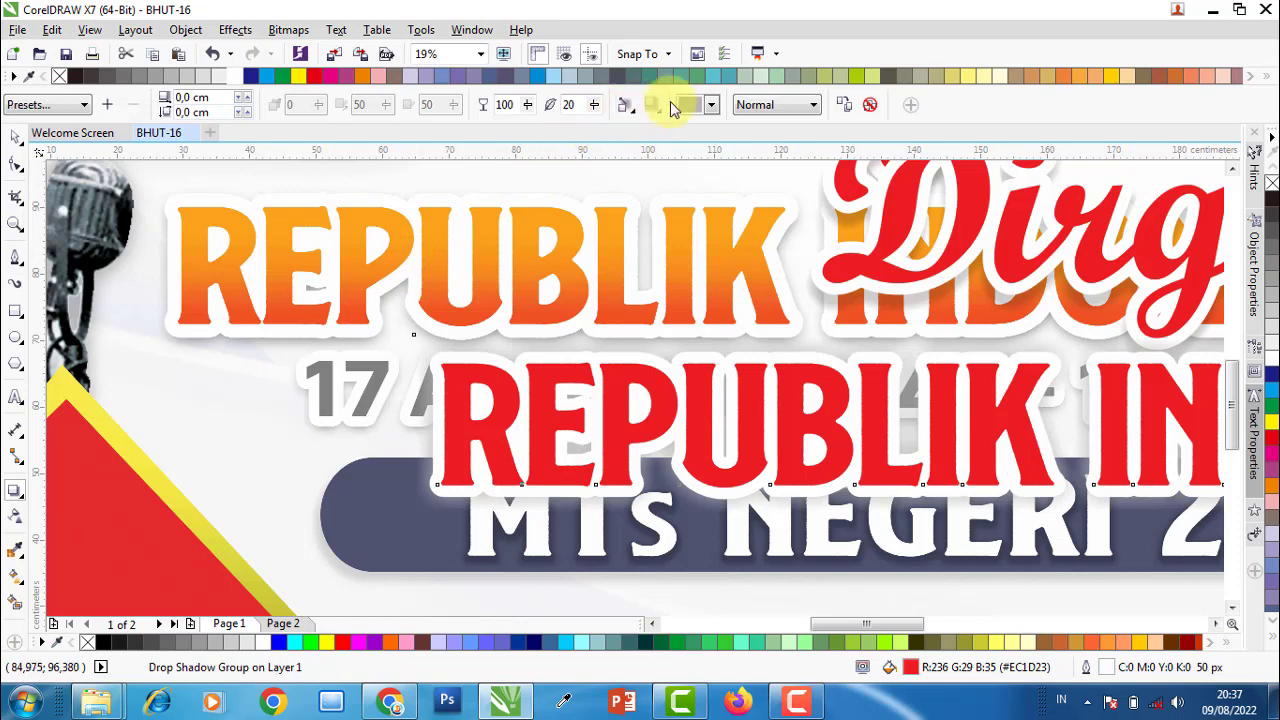
{"action": "left_click", "coordinate": [711, 104]}
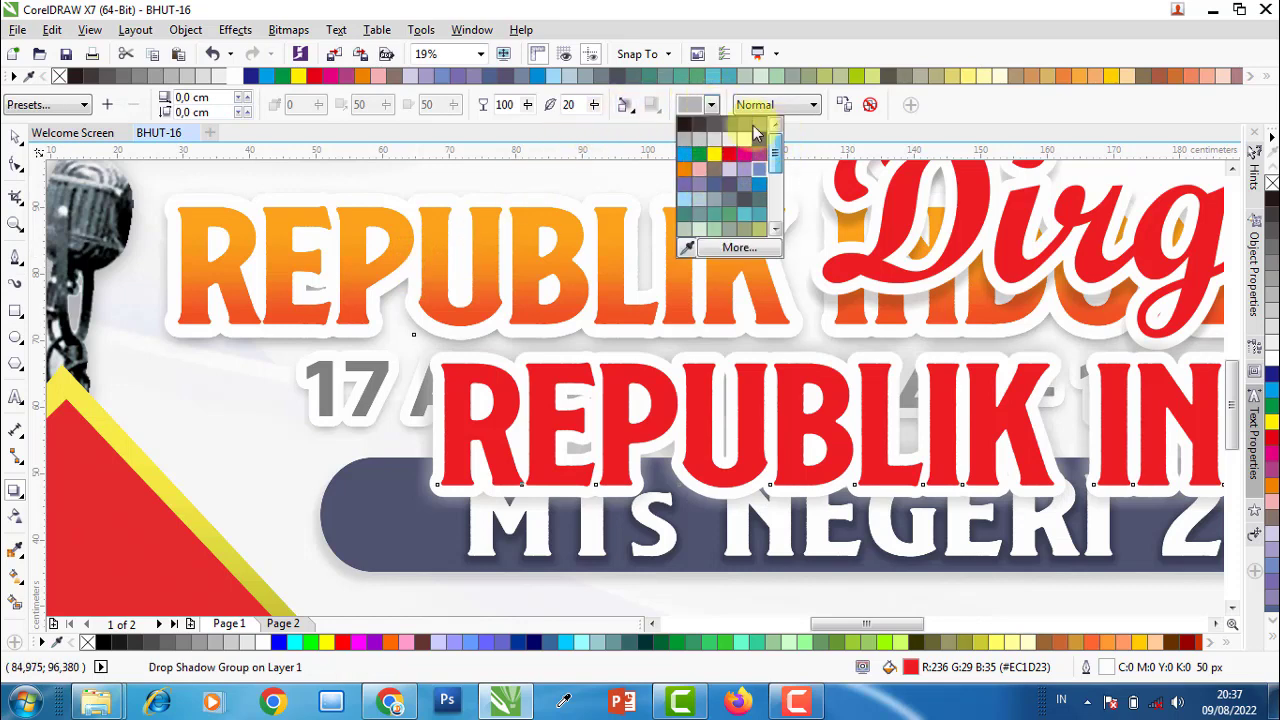
{"action": "left_click", "coordinate": [716, 124]}
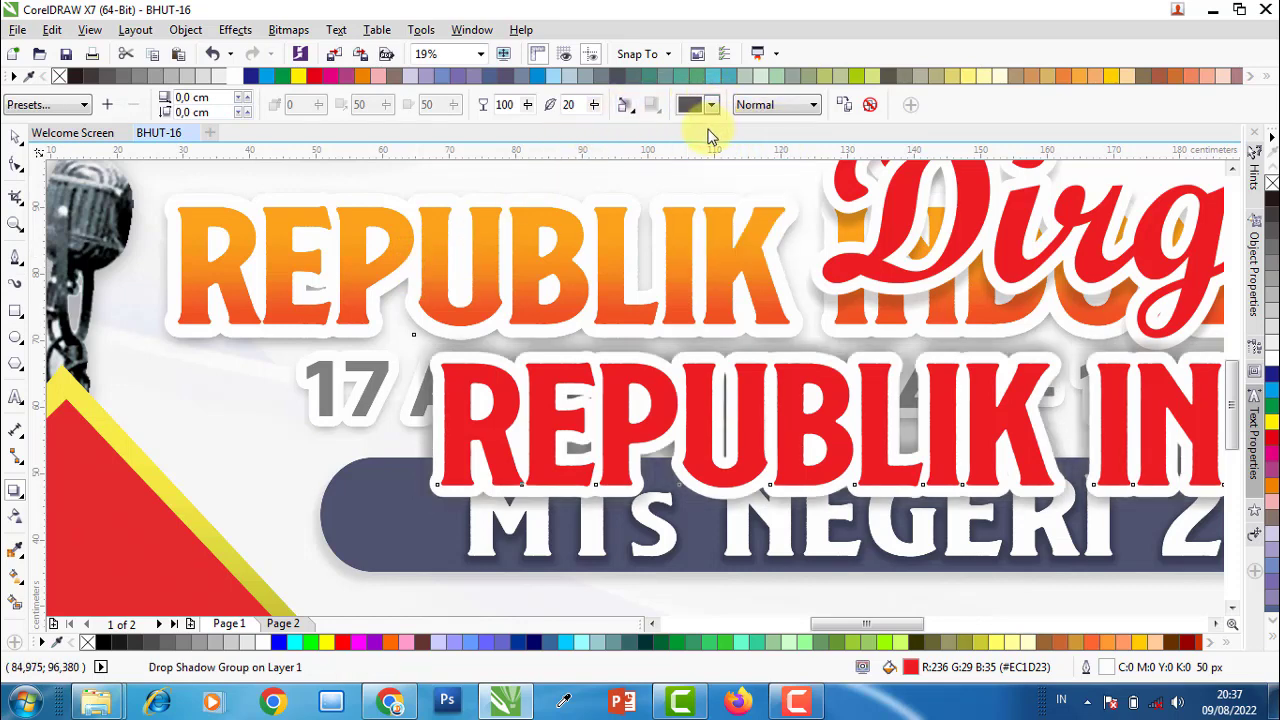
{"action": "left_click_drag", "start_coordinate": [574, 104], "coordinate": [549, 104]}
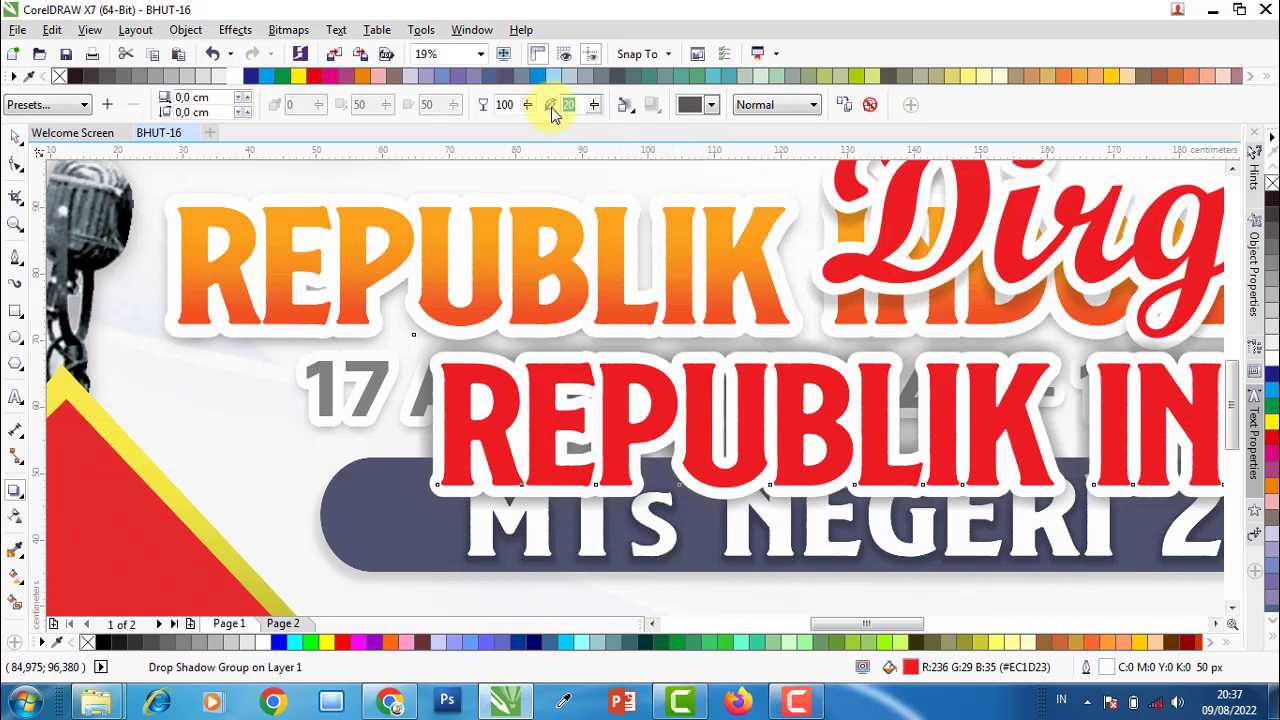
{"action": "type", "text": "5"}
{"action": "type", "text": "10"}
{"action": "key", "text": "Return"}
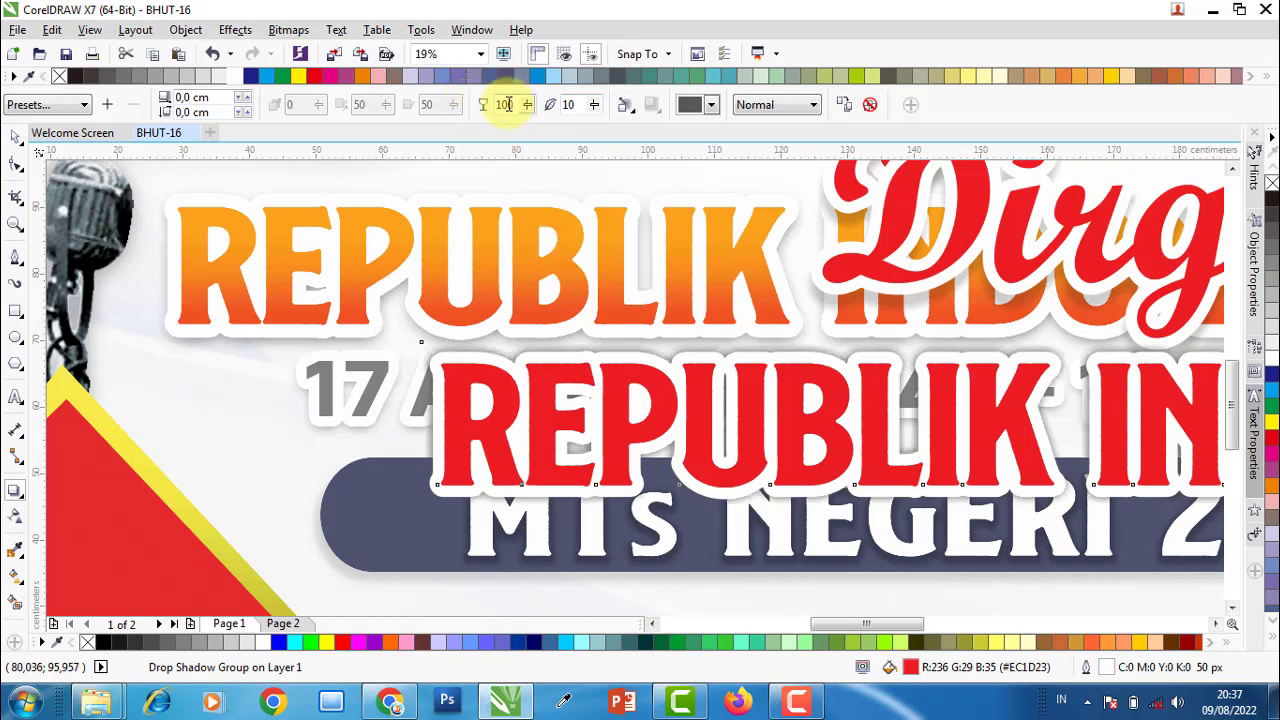
{"action": "double_click", "coordinate": [478, 104]}
{"action": "type", "text": "80"}
{"action": "key", "text": "Return"}
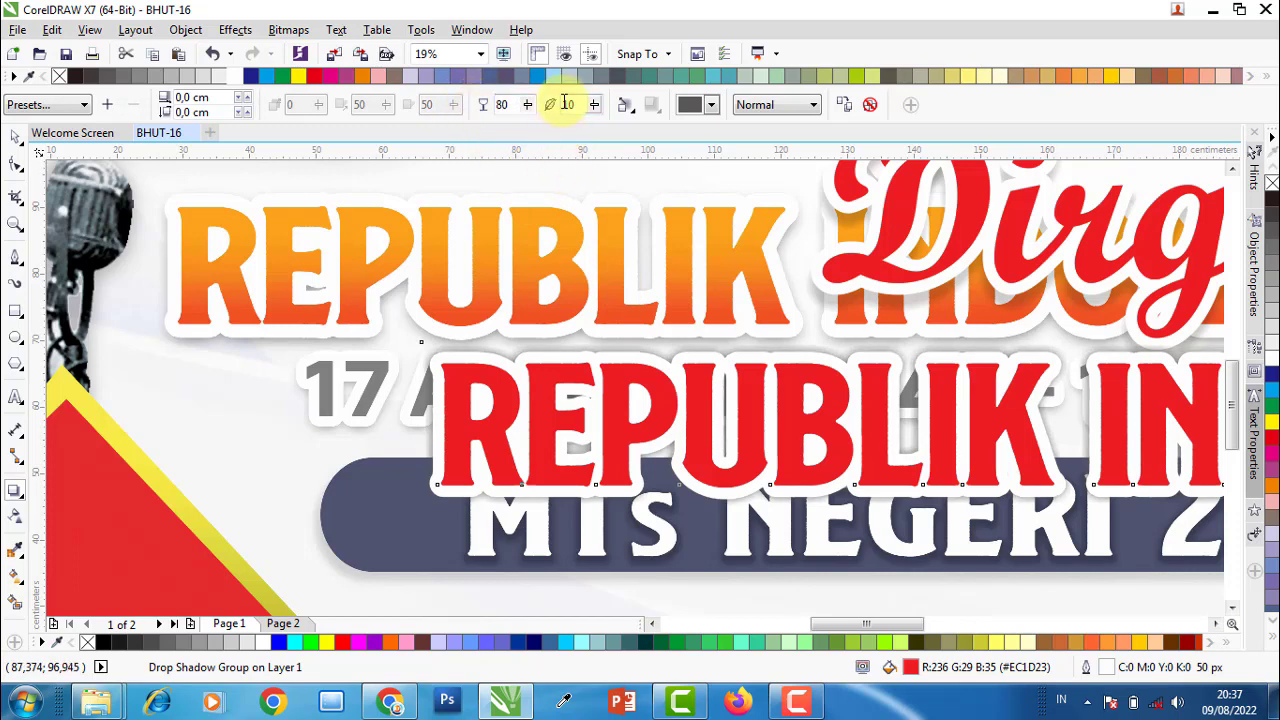
{"action": "type", "text": "15"}
{"action": "key", "text": "Return"}
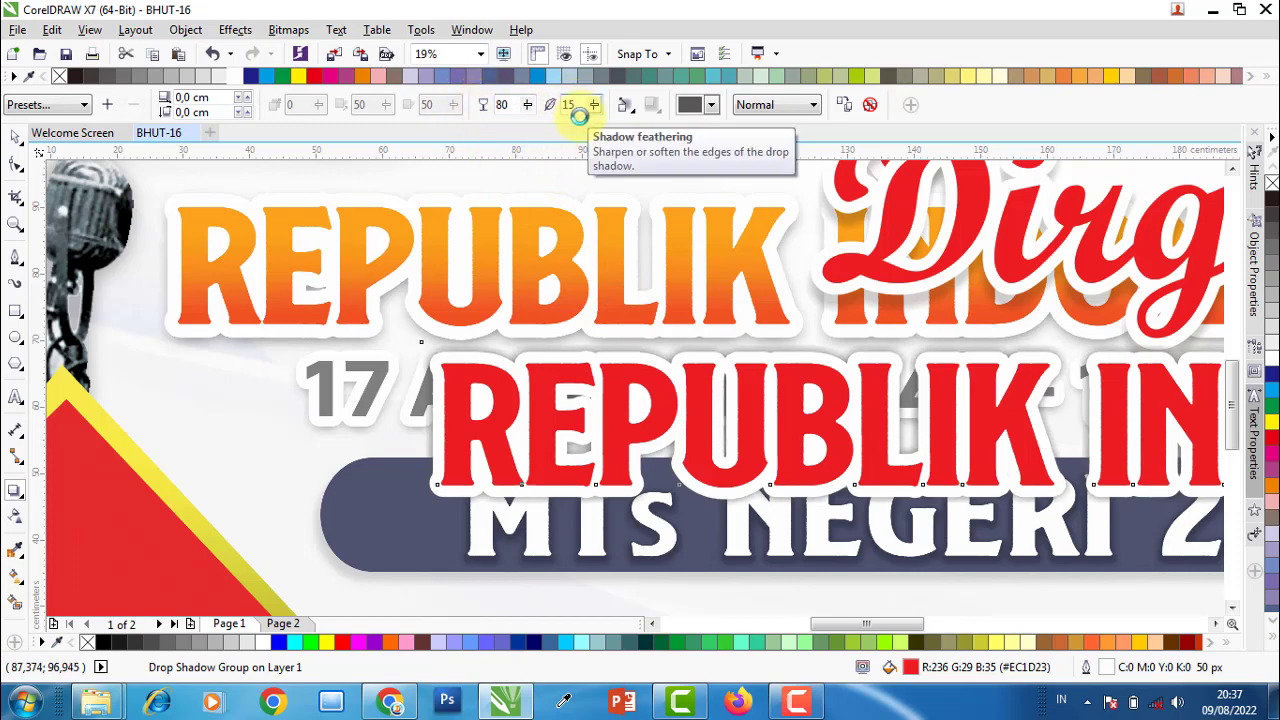
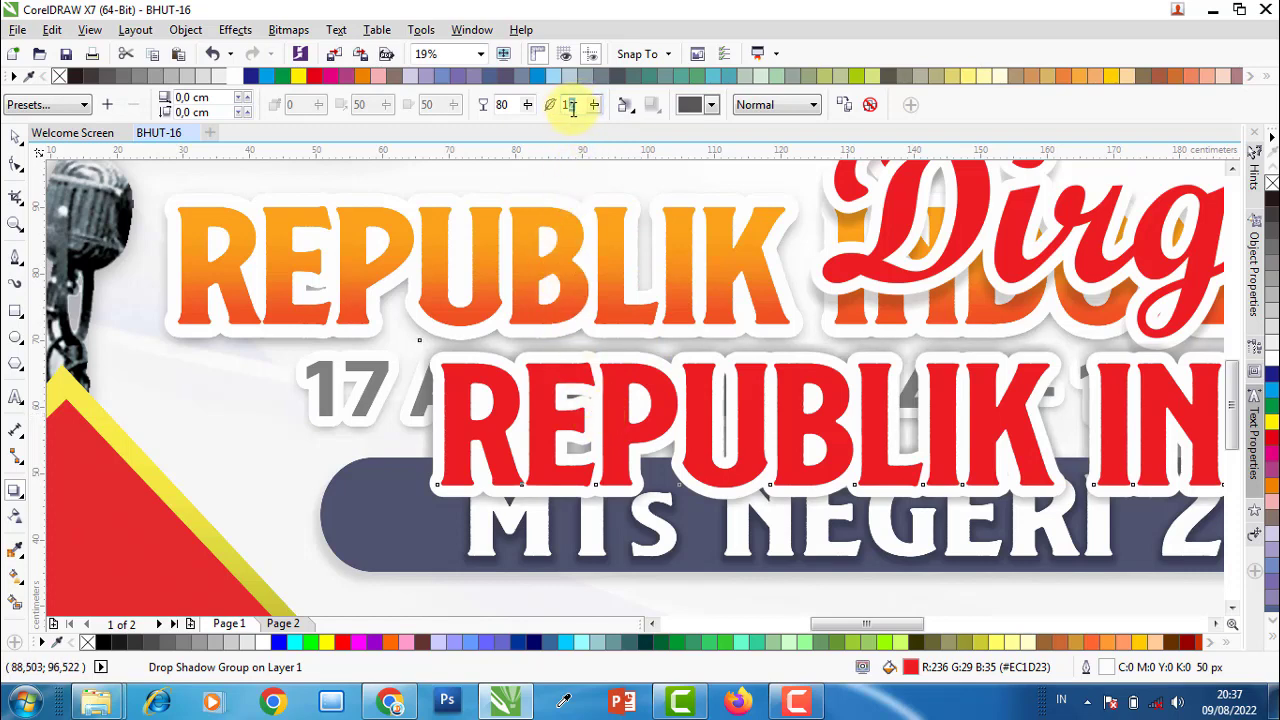
- Set the REPUBLIK headline's drop shadow to feathering 11 and opacity 50
{"action": "key", "text": "Return"}
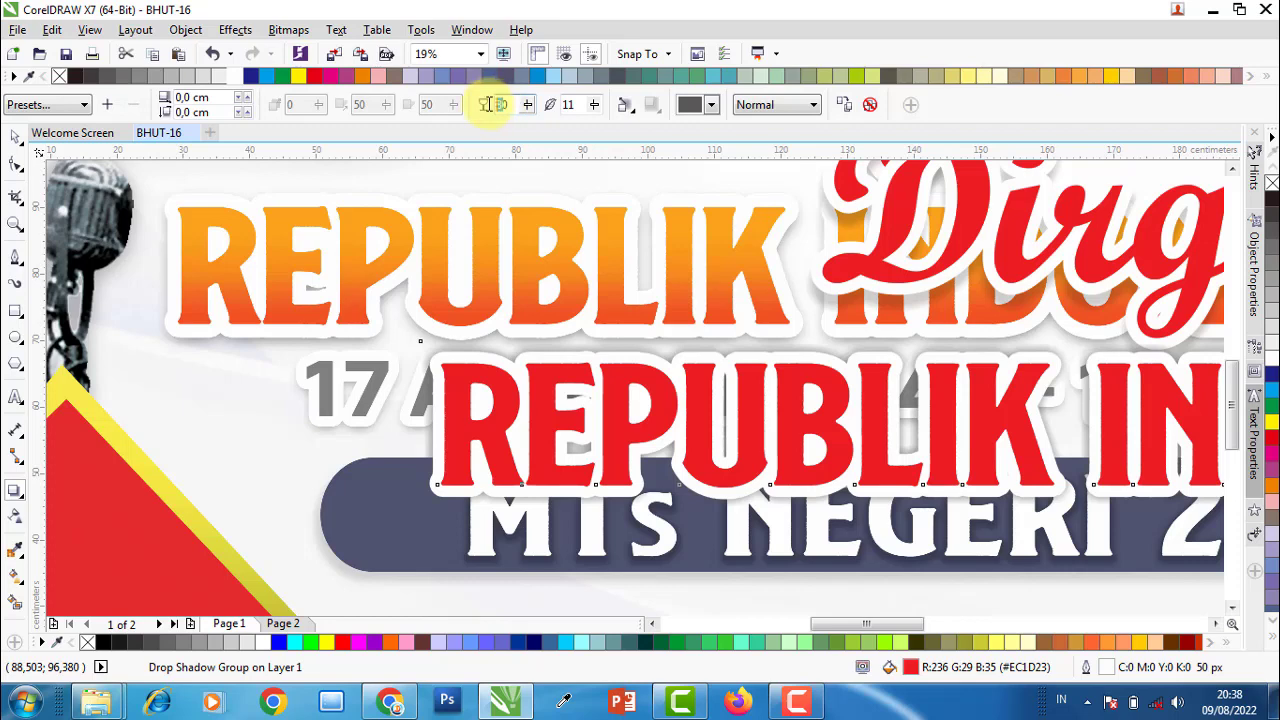
{"action": "type", "text": "70"}
{"action": "key", "text": "Return"}
{"action": "type", "text": "50"}
{"action": "key", "text": "Return"}
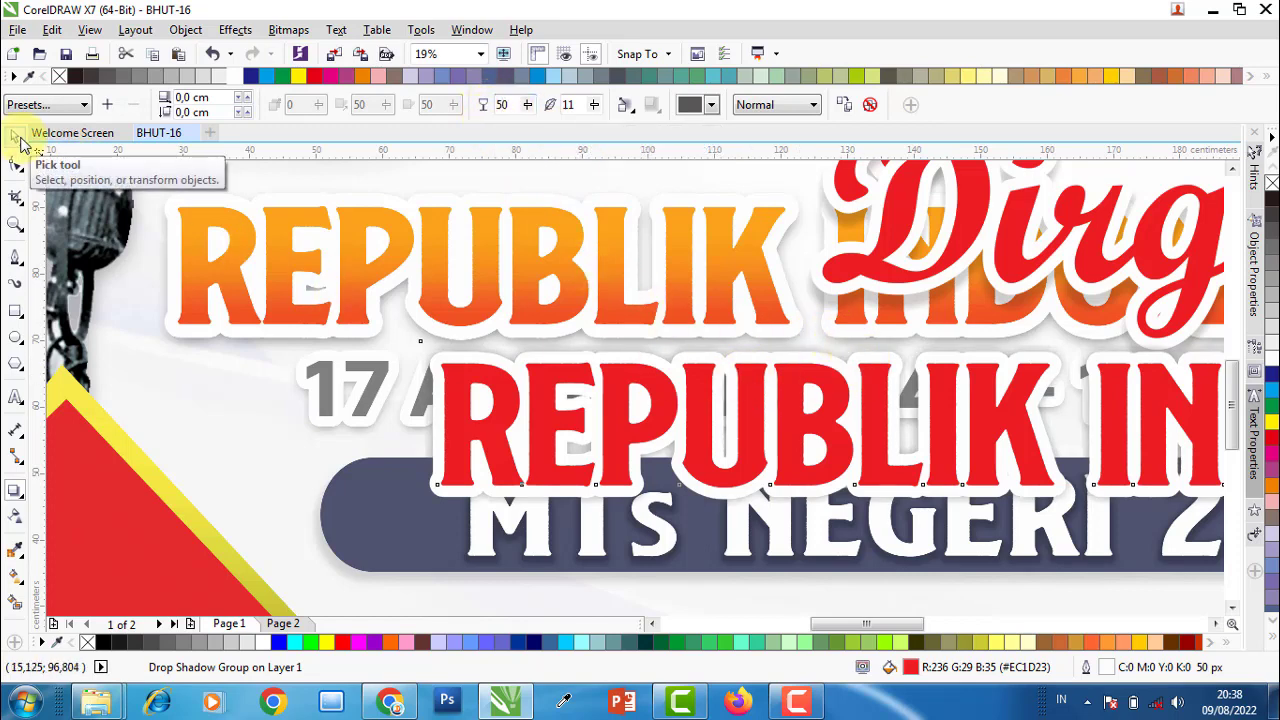
- Replace the REPUBLIK headline's solid red with a red-to-white fountain fill rotated 90°
{"action": "left_click", "coordinate": [20, 143]}
{"action": "left_click", "coordinate": [437, 423]}
{"action": "left_click", "coordinate": [457, 400]}
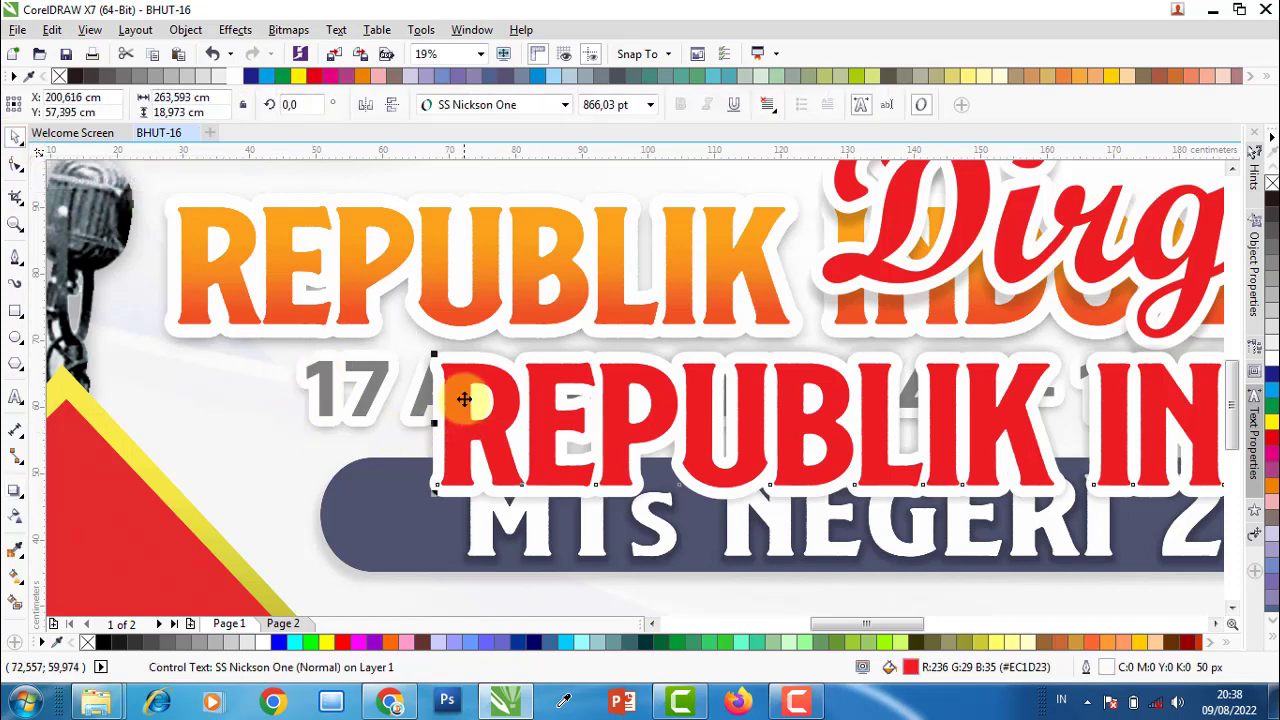
{"action": "double_click", "coordinate": [910, 667]}
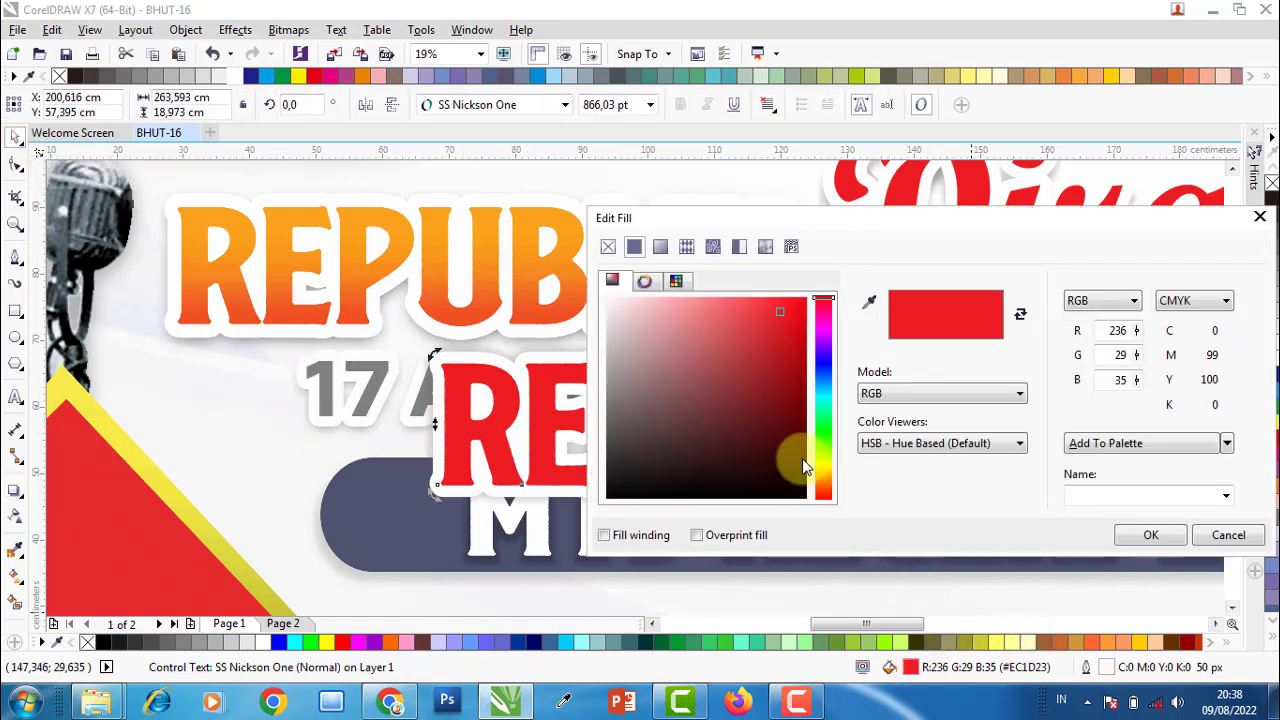
{"action": "left_click", "coordinate": [659, 252]}
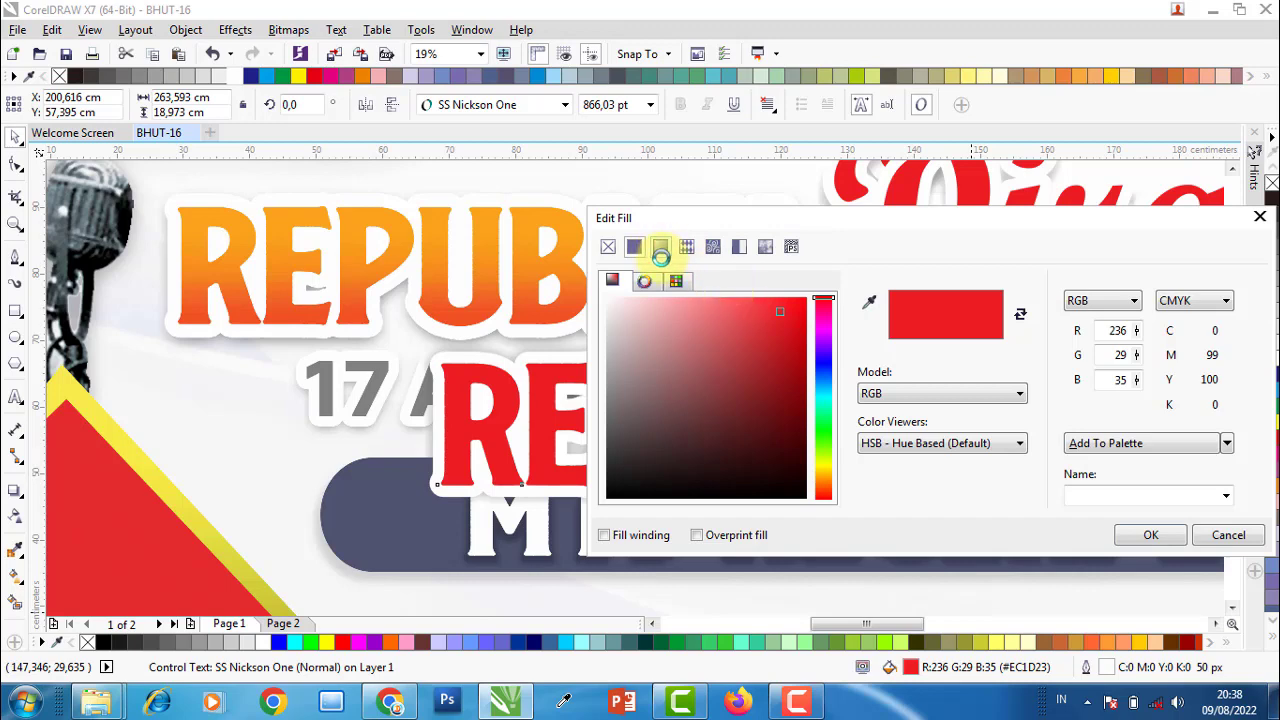
{"action": "left_click", "coordinate": [661, 244]}
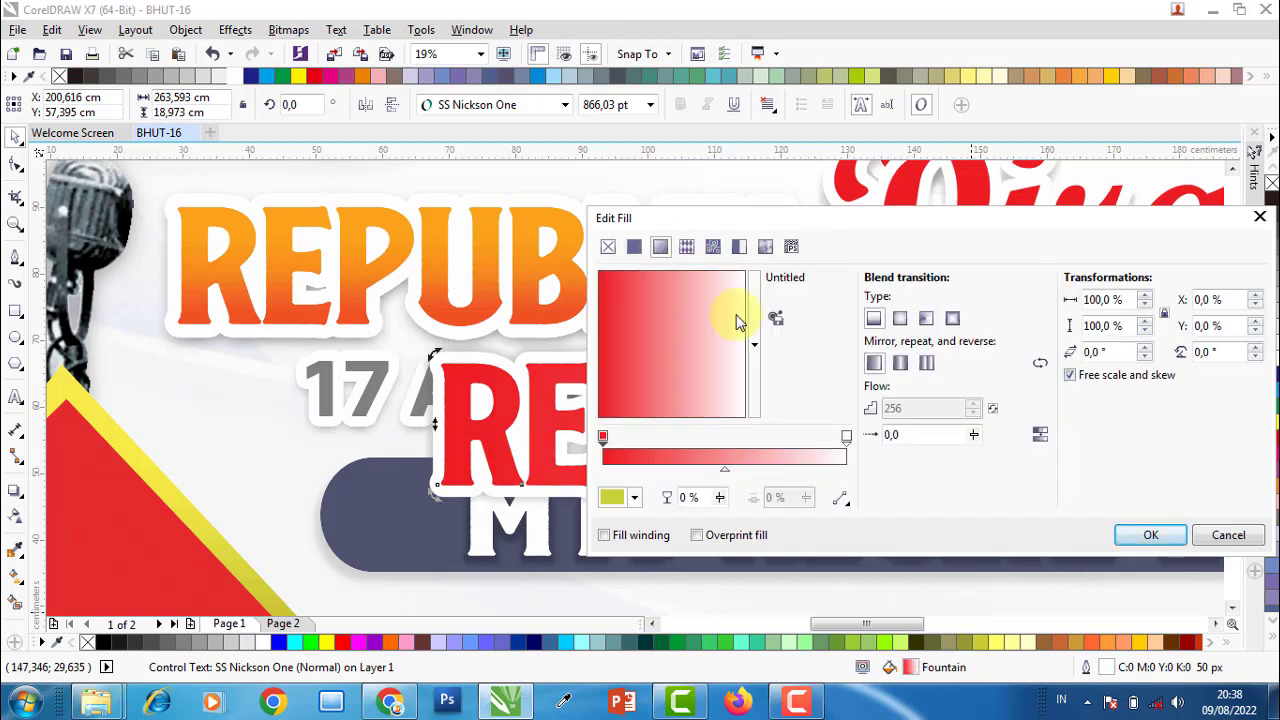
{"action": "left_click", "coordinate": [1210, 350]}
{"action": "type", "text": "9"}
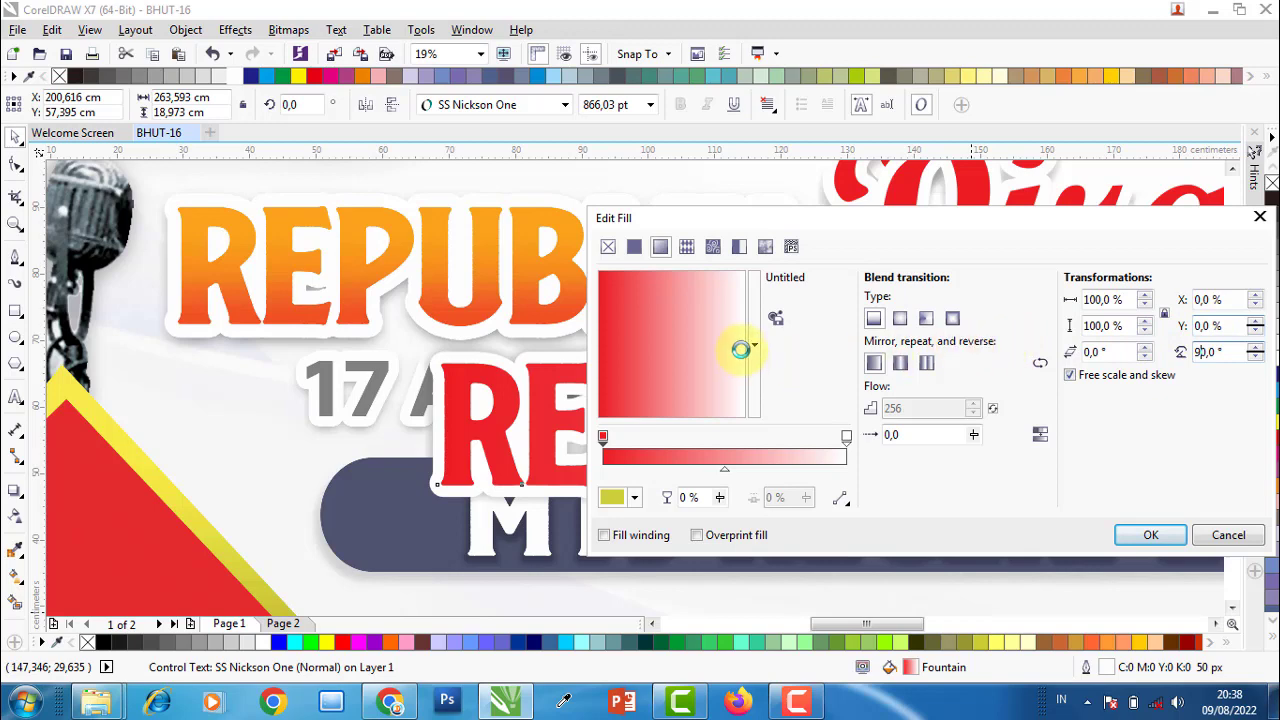
{"action": "key", "text": "Tab"}
{"action": "left_click", "coordinate": [740, 349]}
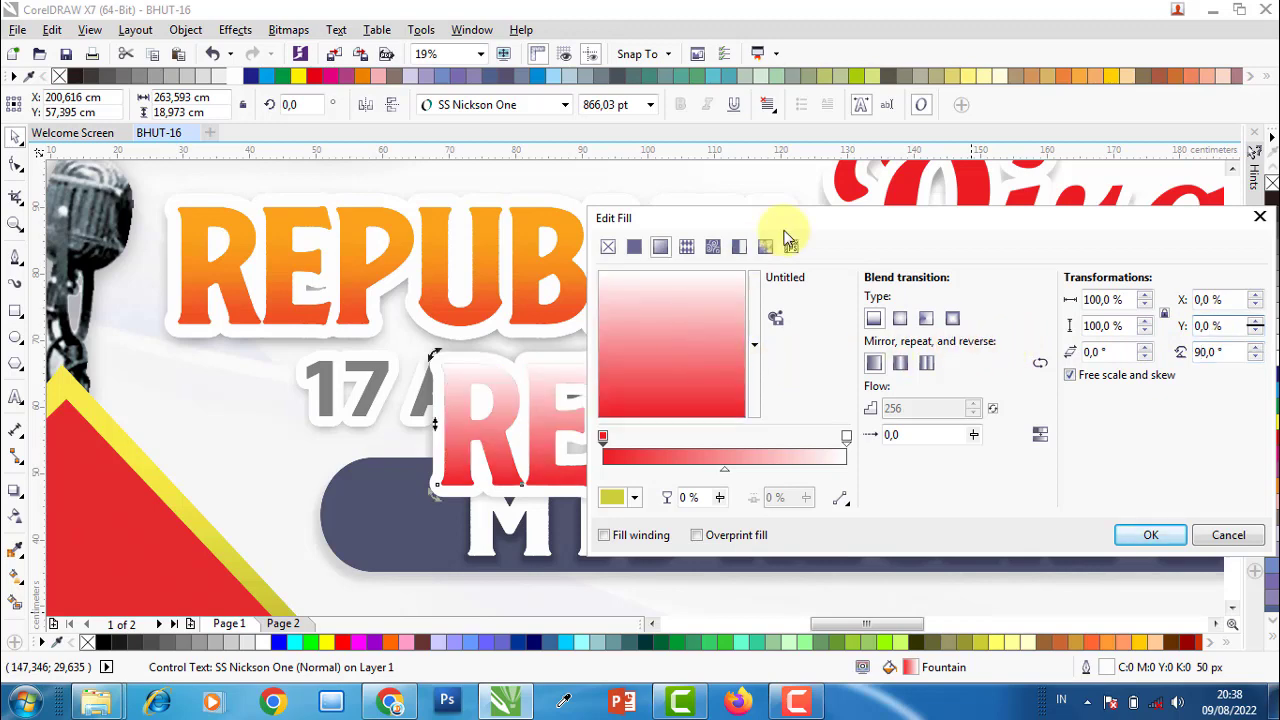
{"action": "left_click_drag", "start_coordinate": [785, 222], "coordinate": [1013, 212]}
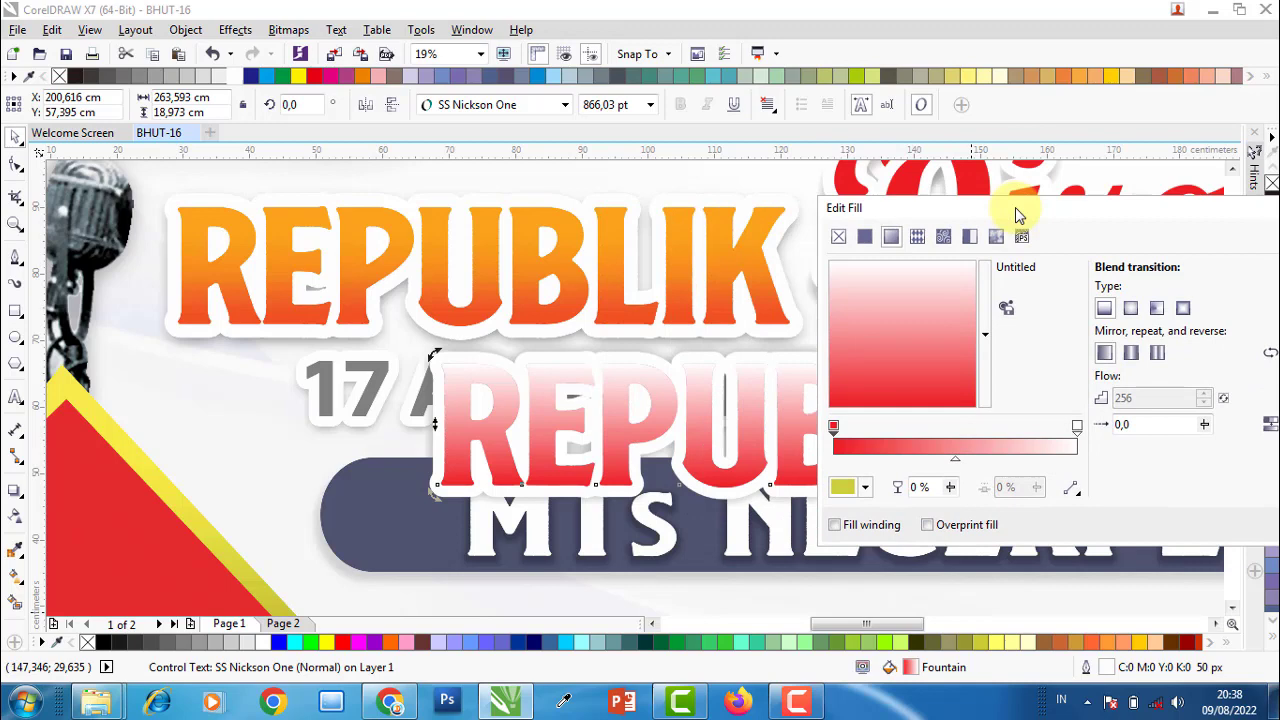
- Set one gradient end to the orange sampled from the upper headline
{"action": "left_click", "coordinate": [851, 492]}
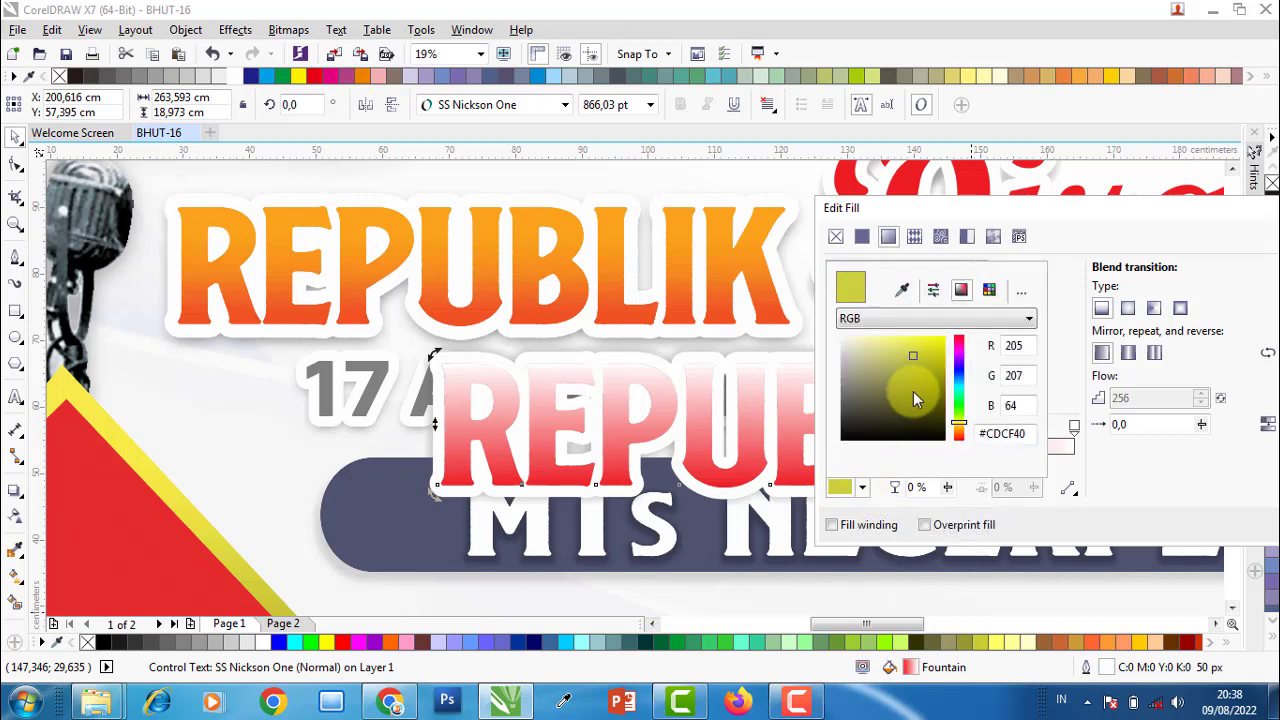
{"action": "left_click", "coordinate": [913, 392]}
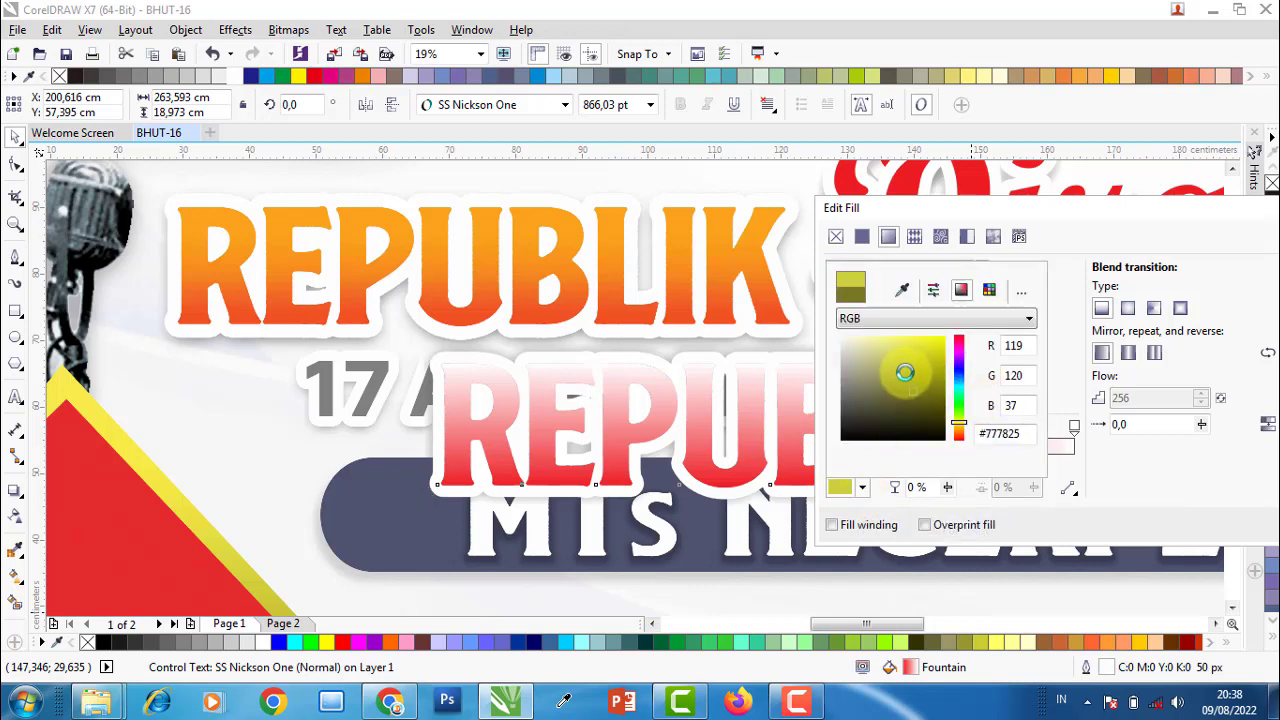
{"action": "left_click", "coordinate": [905, 371]}
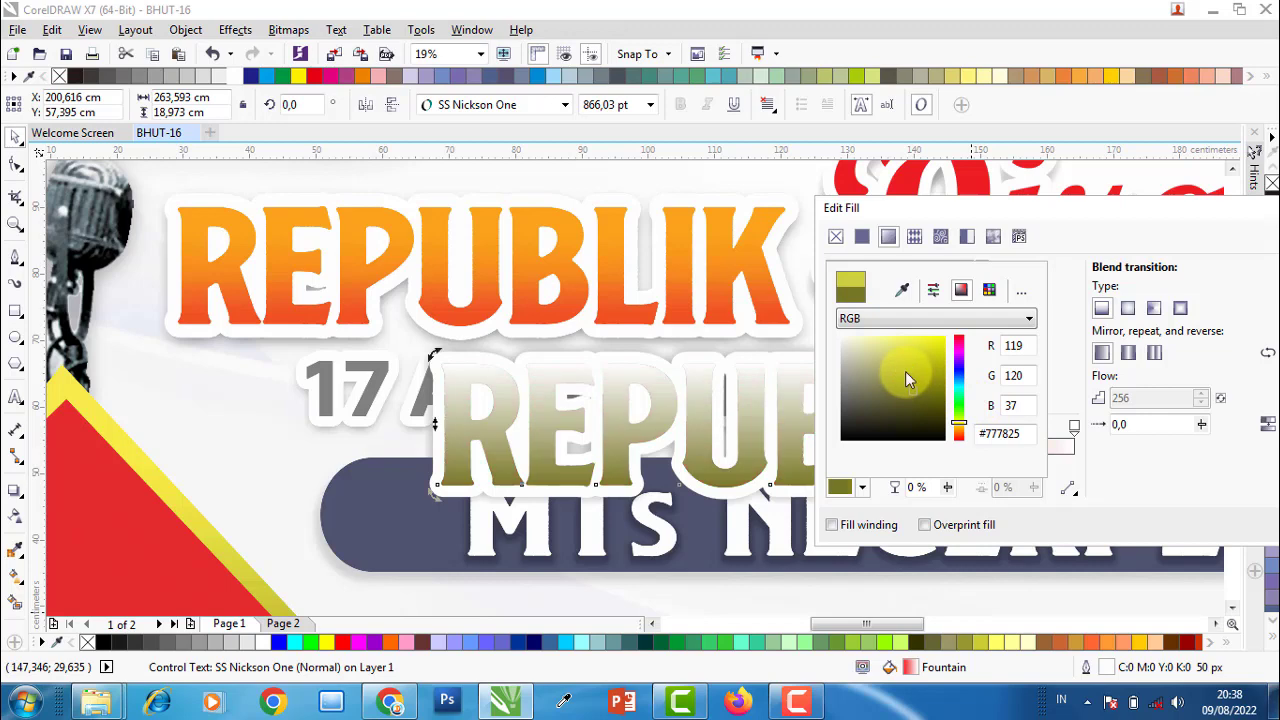
{"action": "left_click", "coordinate": [905, 291]}
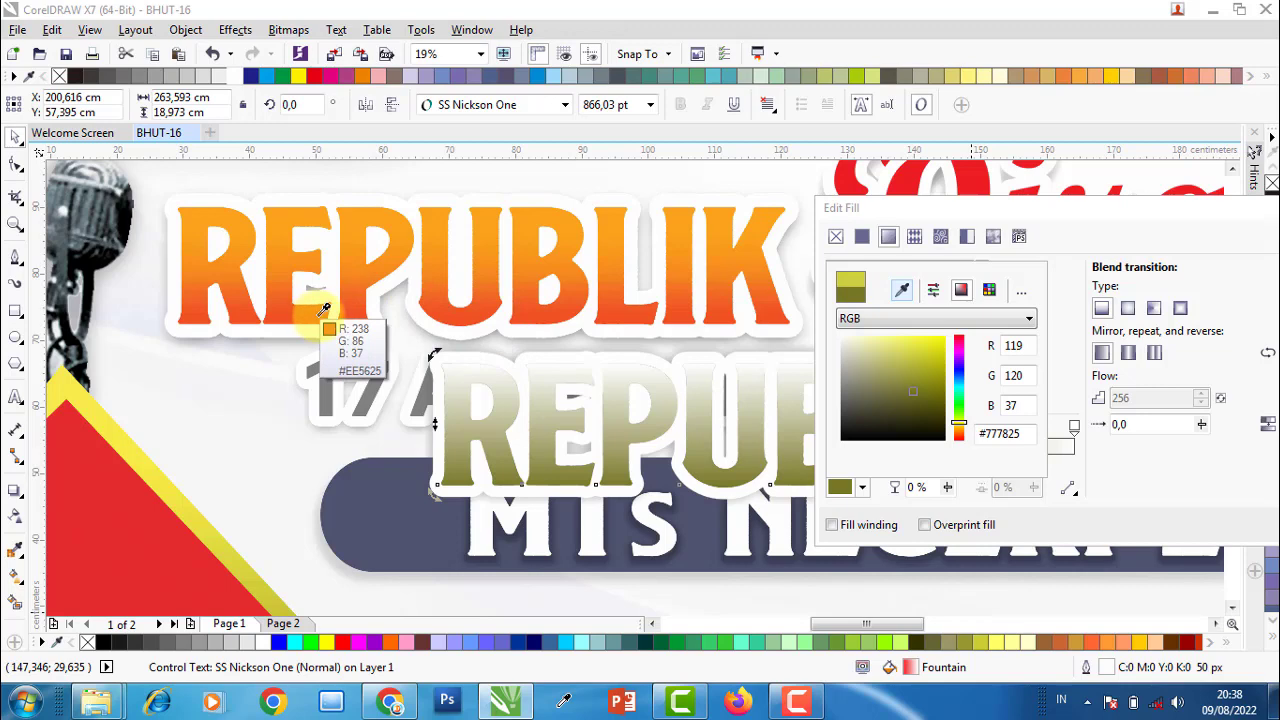
{"action": "left_click", "coordinate": [325, 309]}
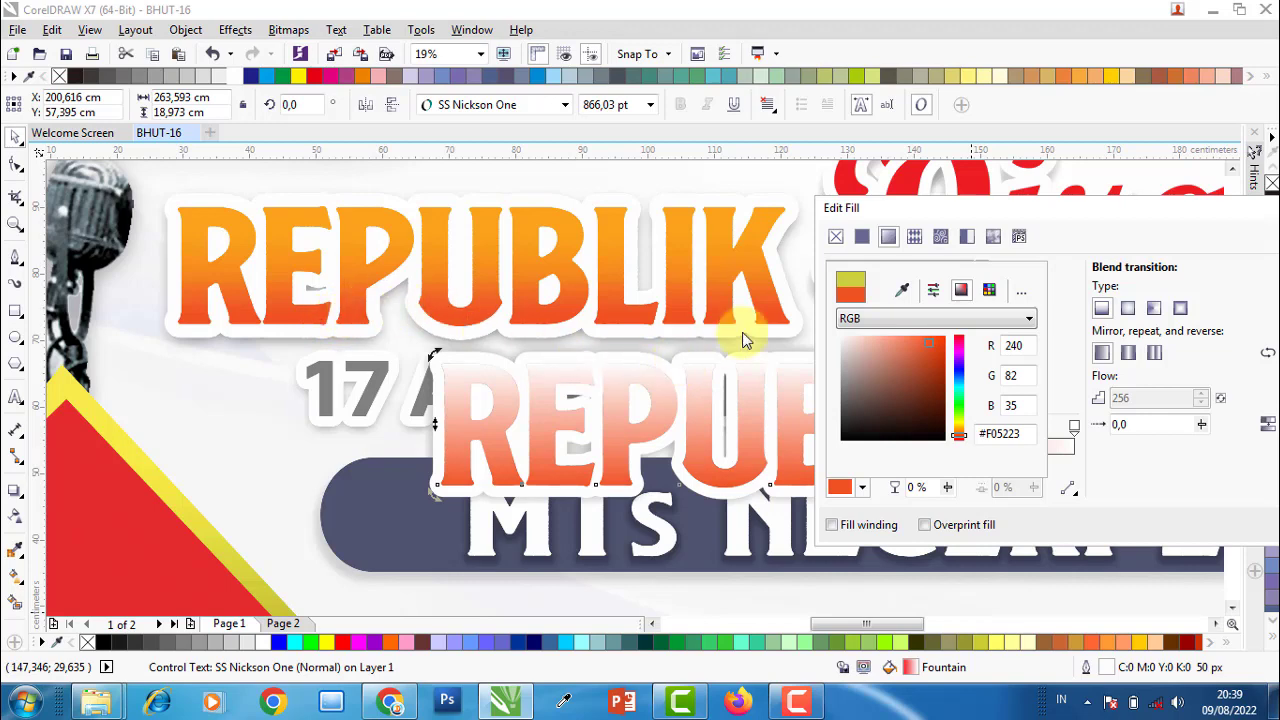
{"action": "left_click", "coordinate": [1092, 432]}
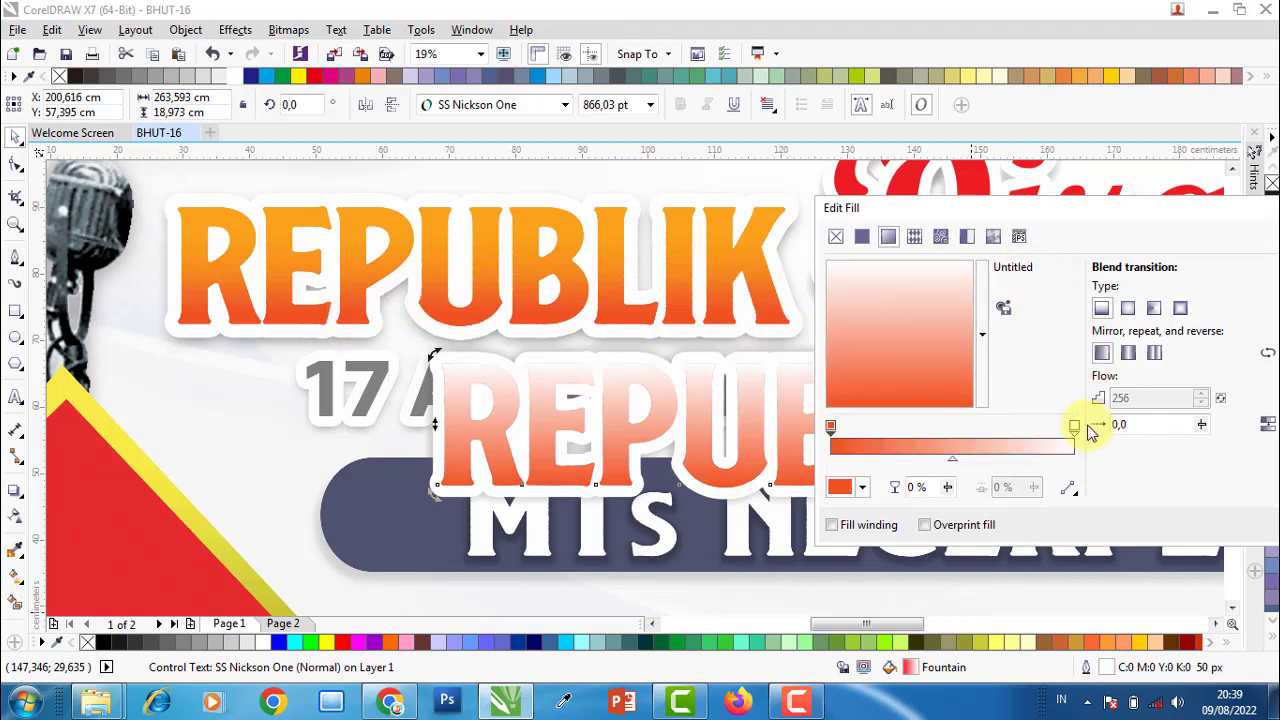
- Set the other gradient end to the light orange from the upper headline
{"action": "left_click", "coordinate": [845, 487]}
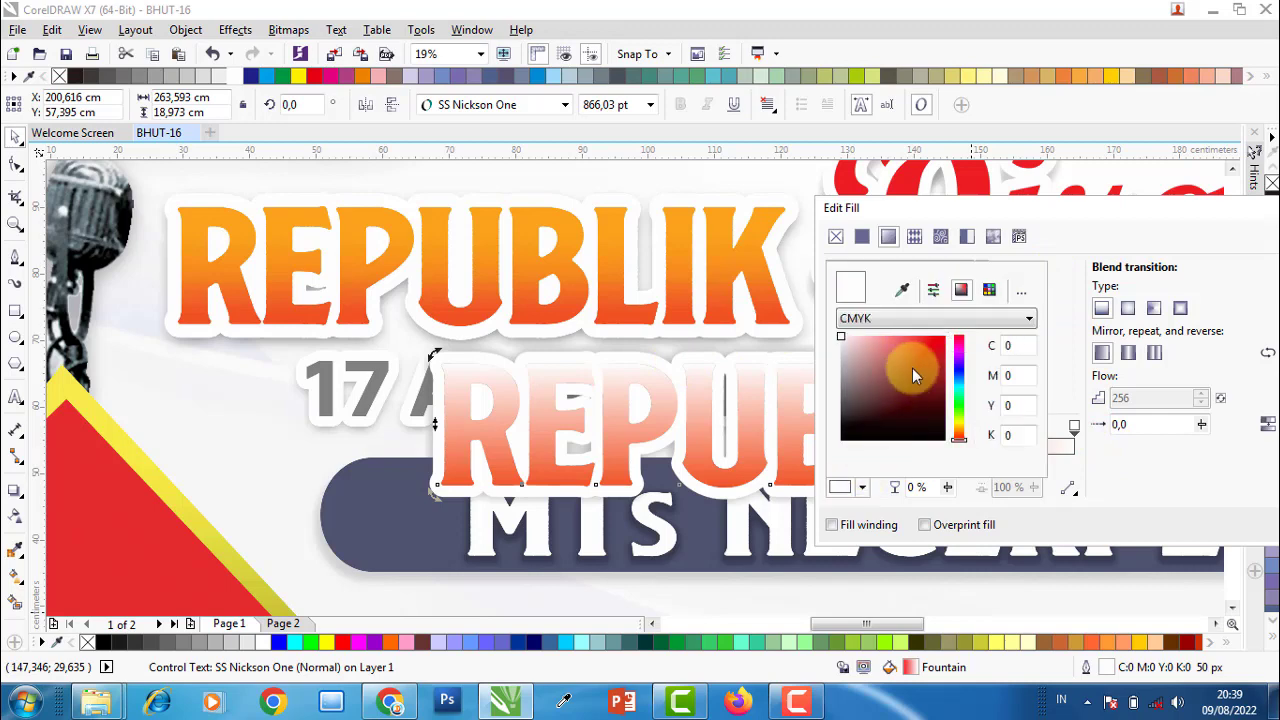
{"action": "left_click", "coordinate": [903, 290]}
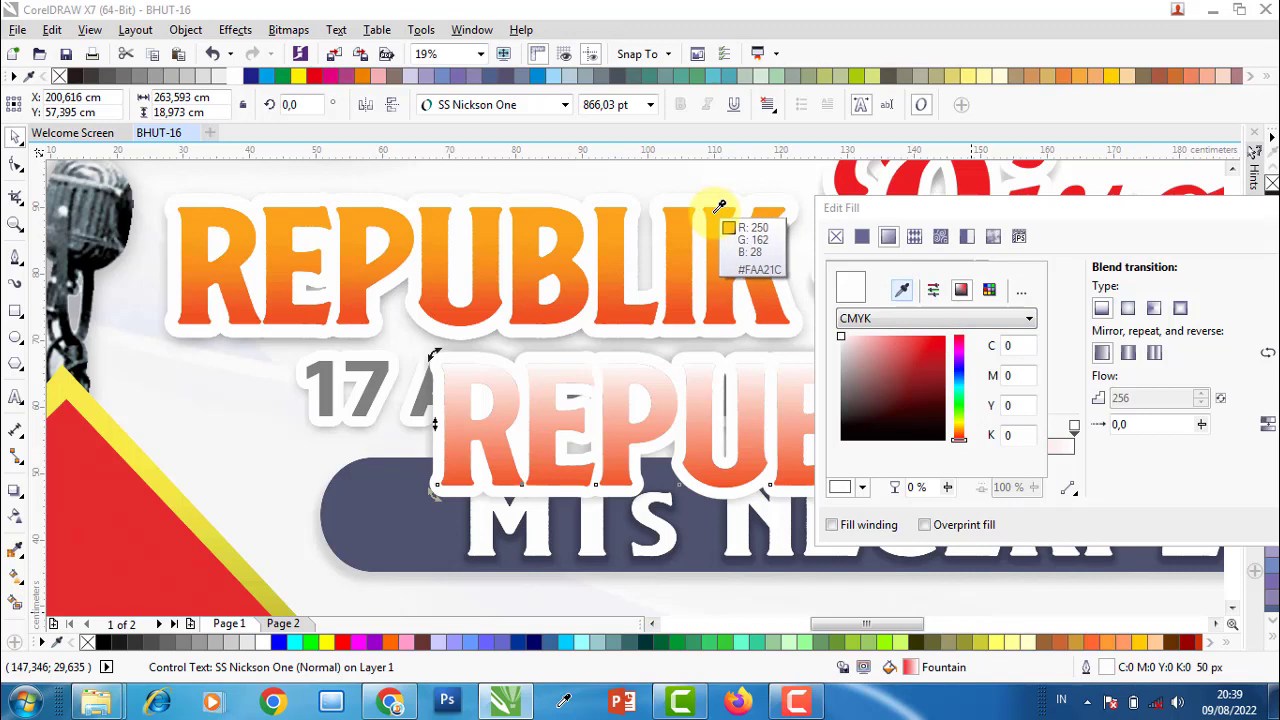
{"action": "left_click", "coordinate": [718, 208]}
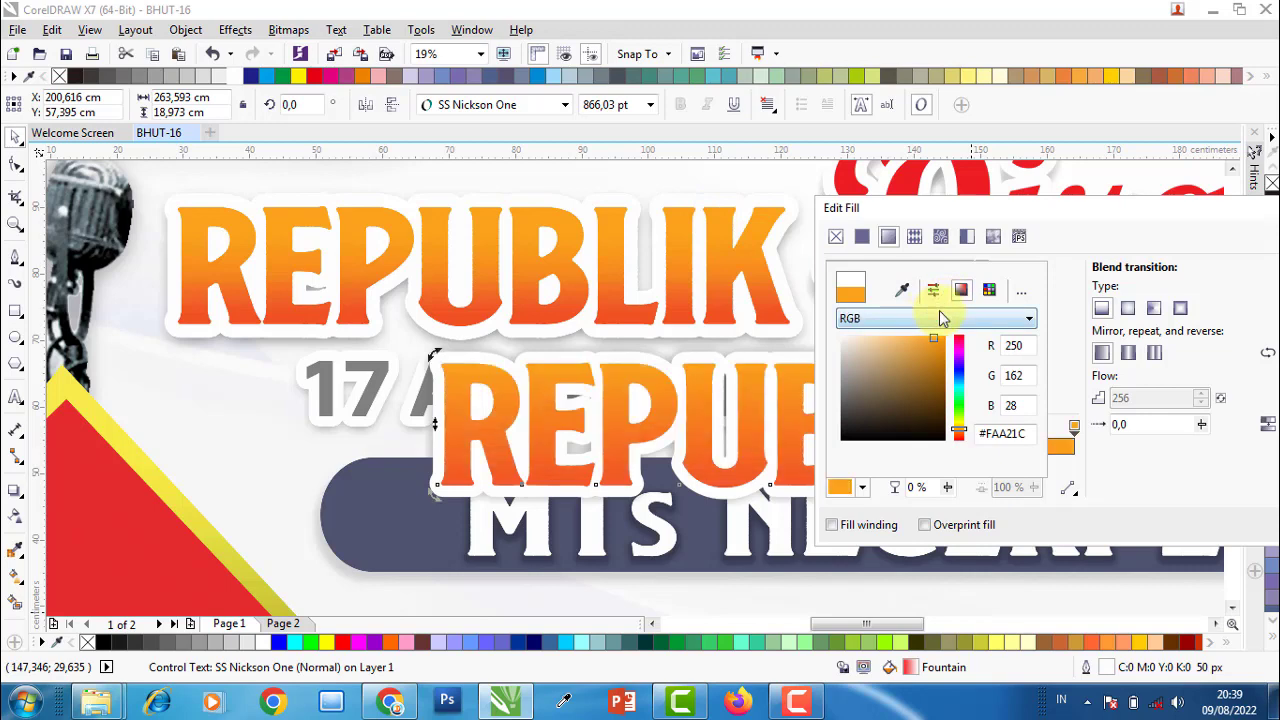
{"action": "left_click", "coordinate": [1115, 467]}
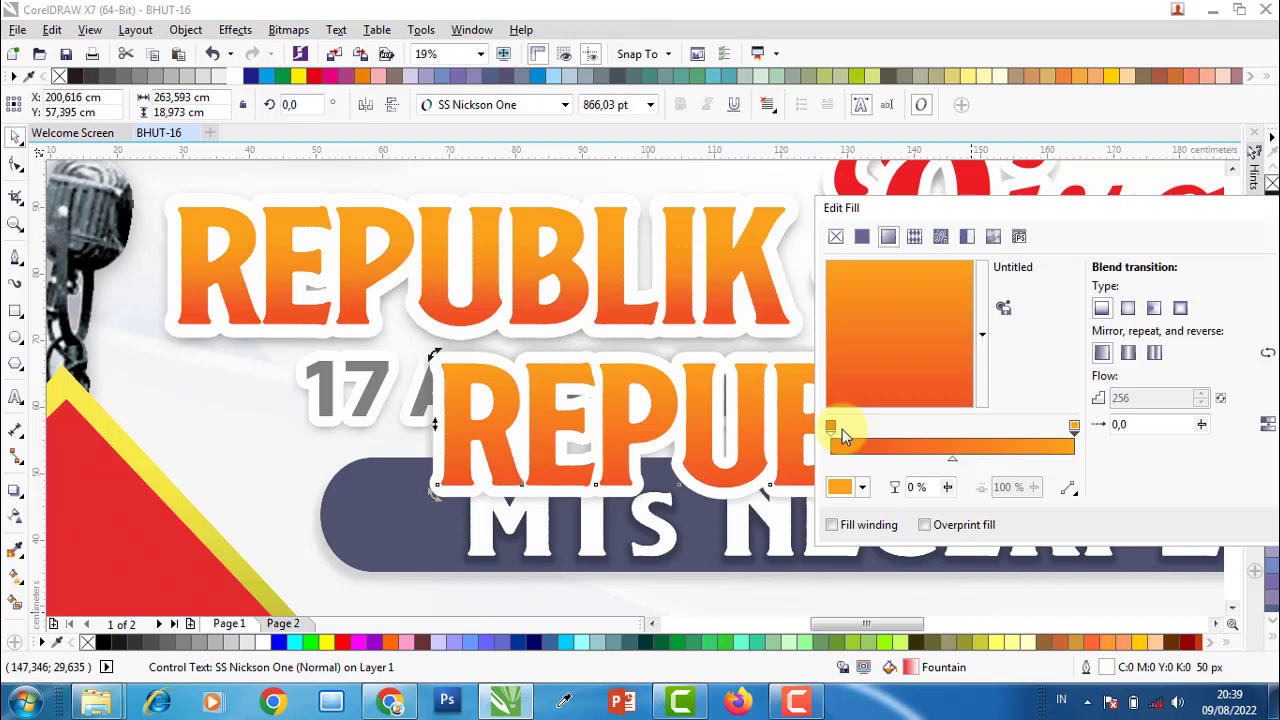
- Deepen the first gradient stop to a darker orange and apply the fill
{"action": "left_click", "coordinate": [842, 429]}
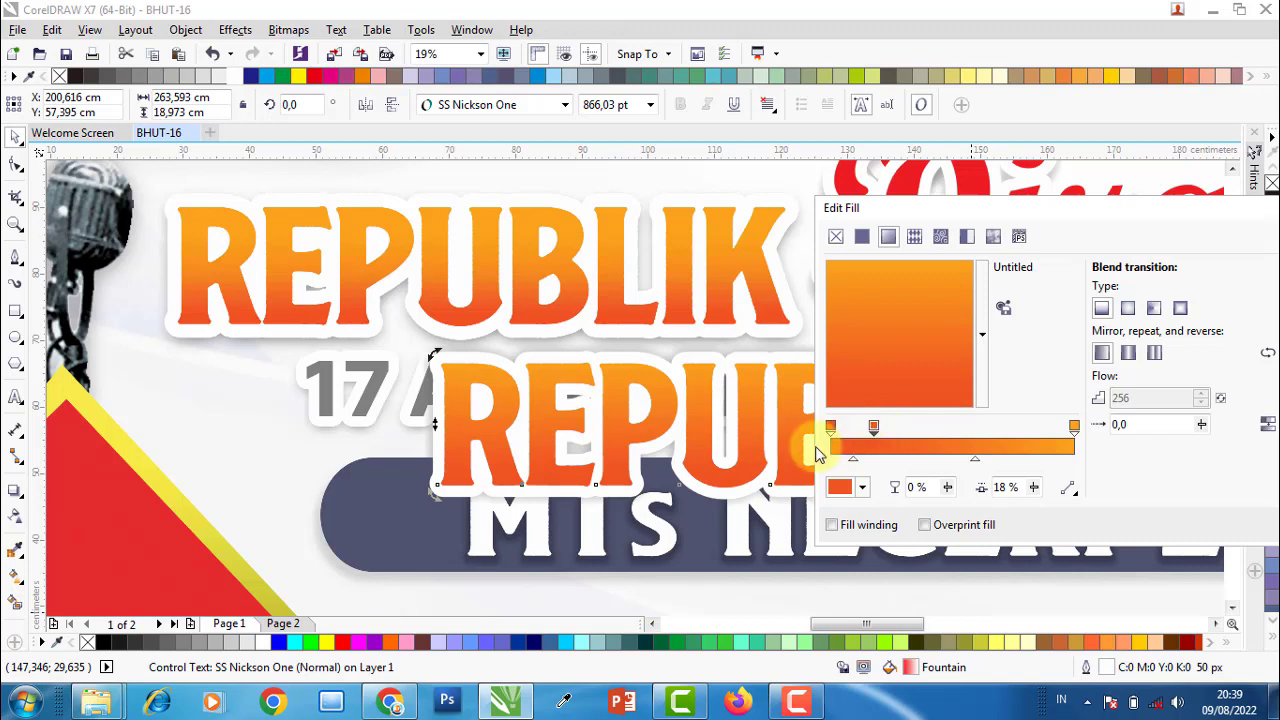
{"action": "left_click", "coordinate": [830, 428]}
{"action": "left_click", "coordinate": [848, 493]}
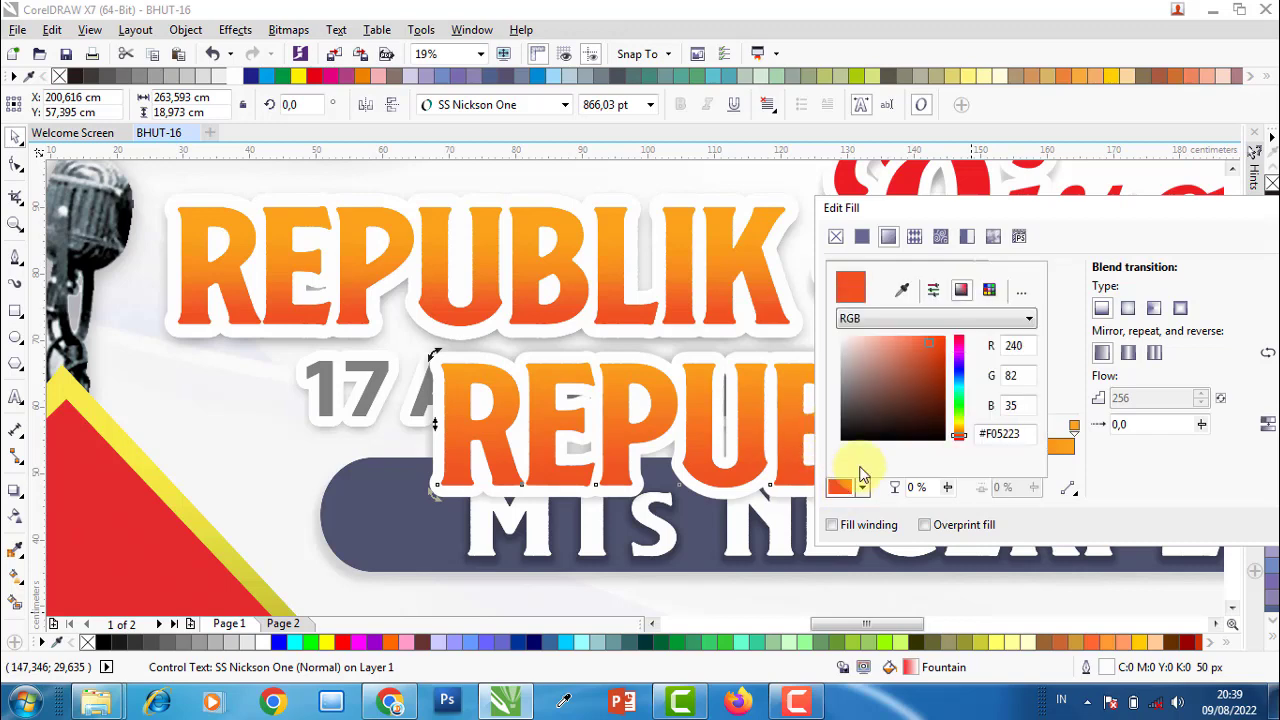
{"action": "left_click", "coordinate": [934, 346]}
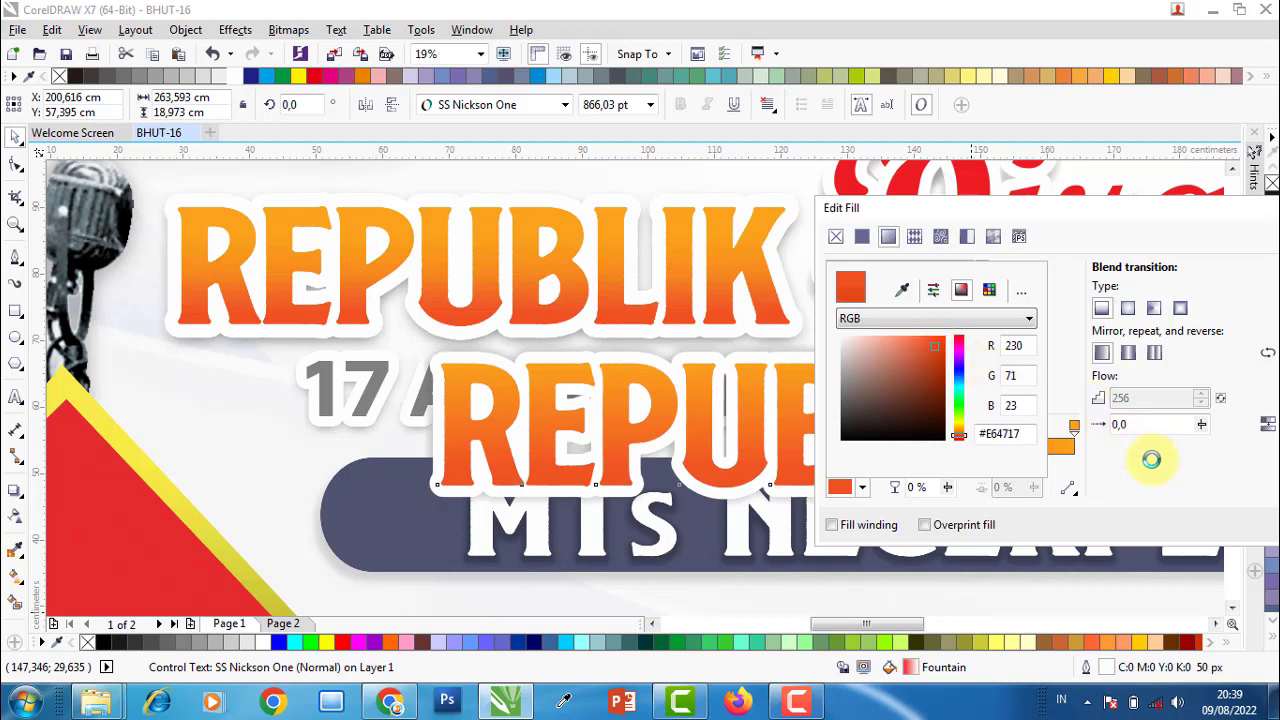
{"action": "left_click", "coordinate": [1151, 459]}
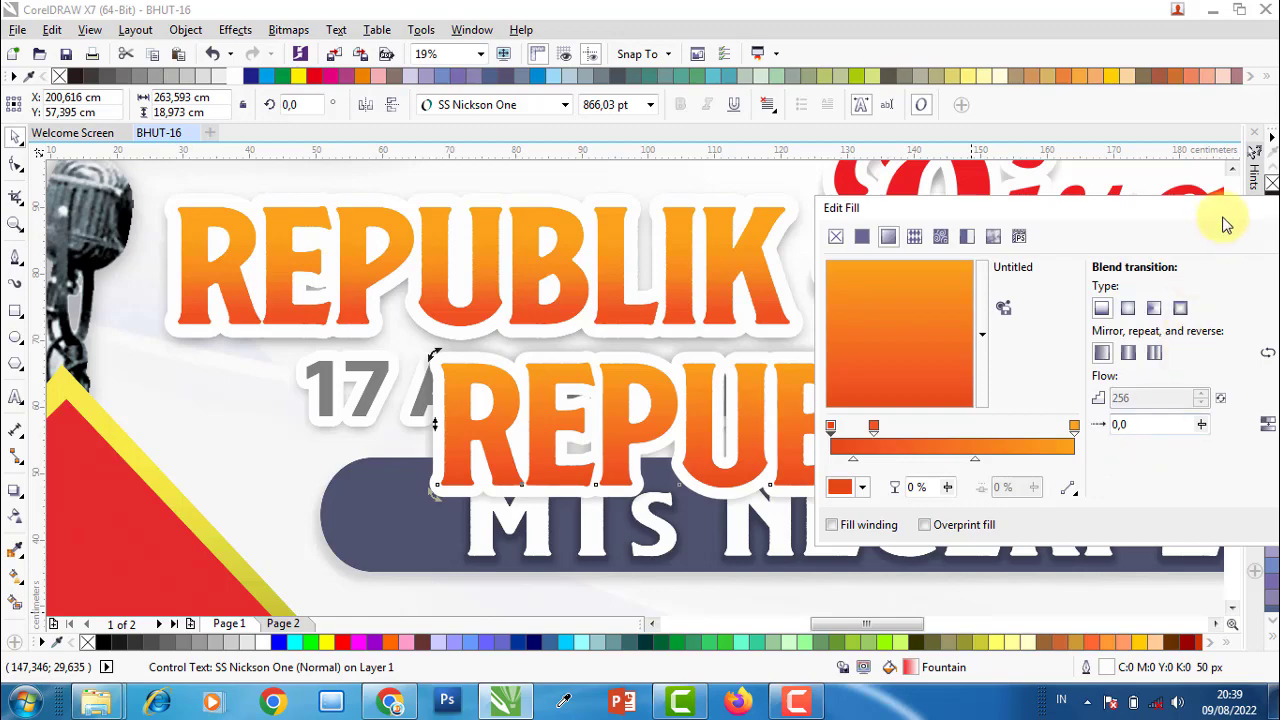
{"action": "left_click_drag", "start_coordinate": [1225, 207], "coordinate": [801, 209]}
{"action": "left_click", "coordinate": [955, 526]}
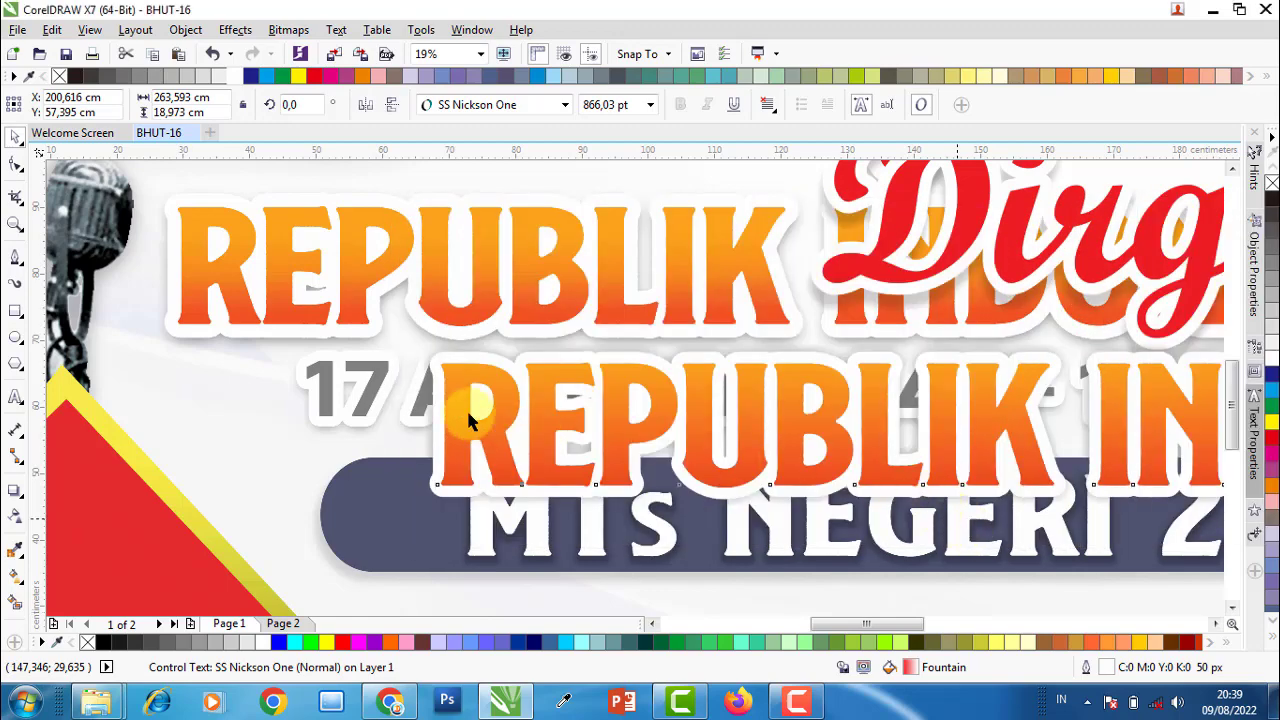
{"action": "scroll", "coordinate": [424, 360], "scroll_direction": "down", "scroll_amount": 2}
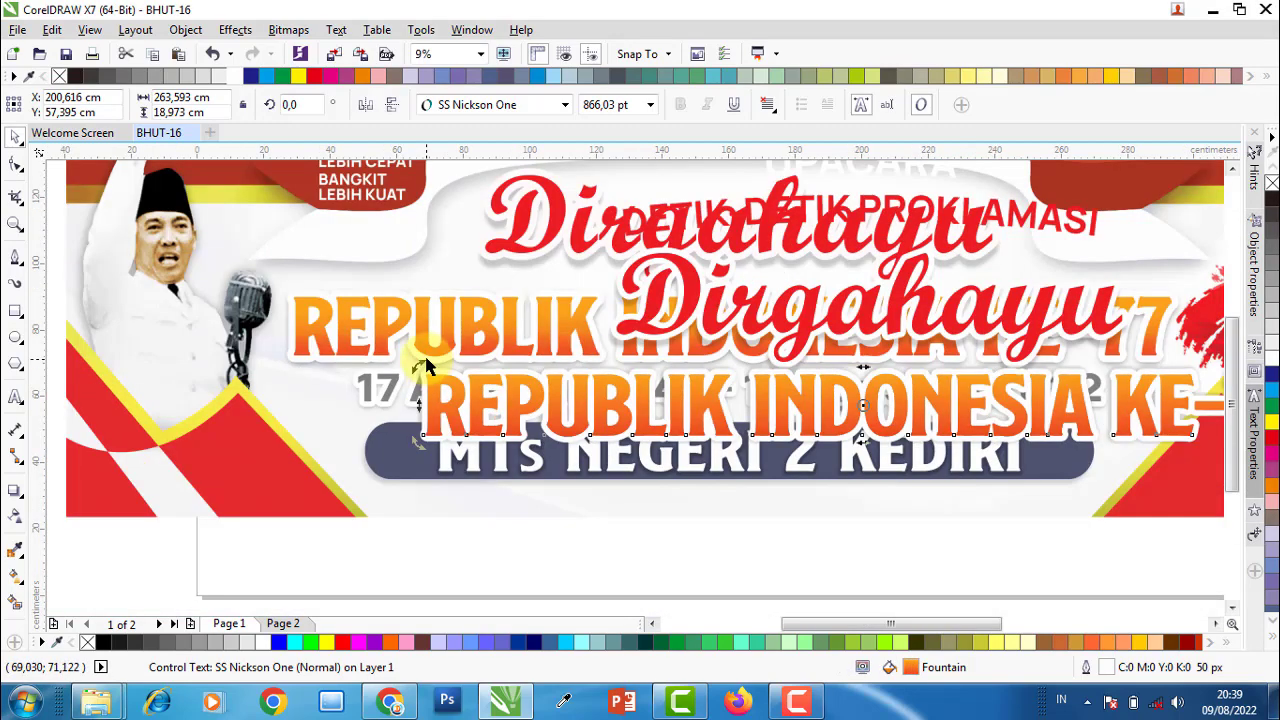
{"action": "key", "text": "Escape"}
{"action": "left_click", "coordinate": [147, 470]}
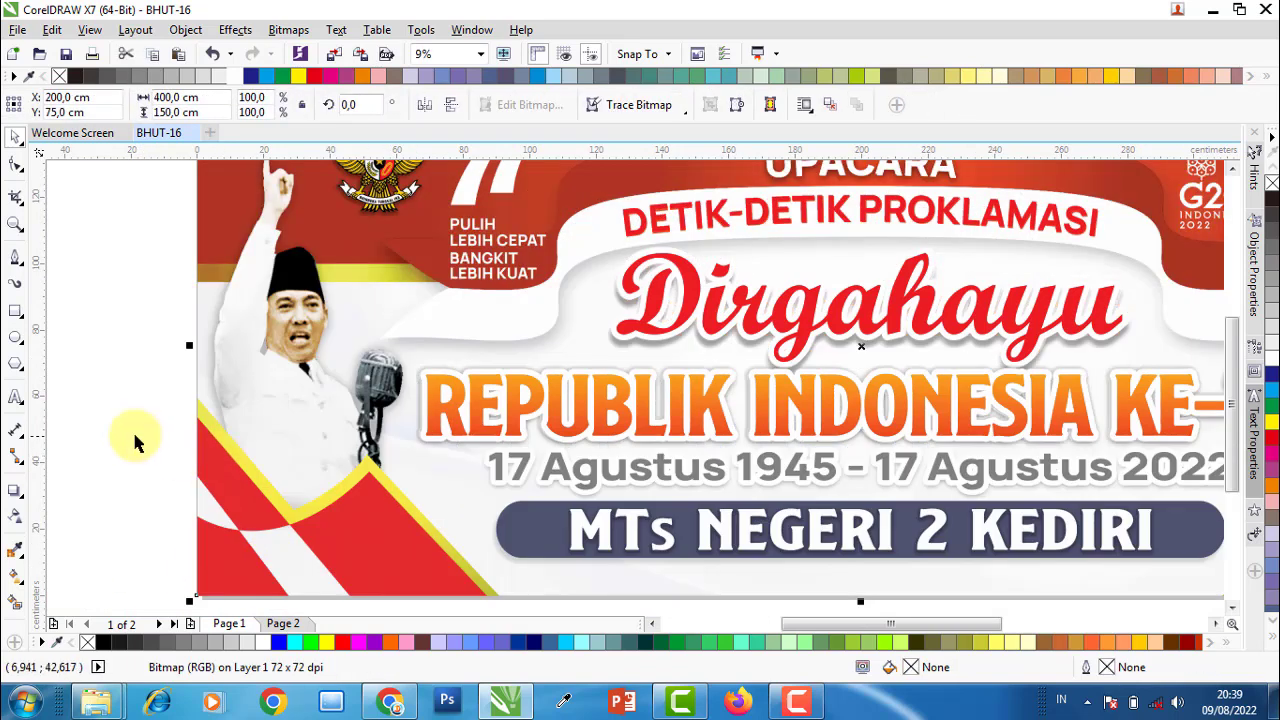
{"action": "left_click", "coordinate": [165, 391]}
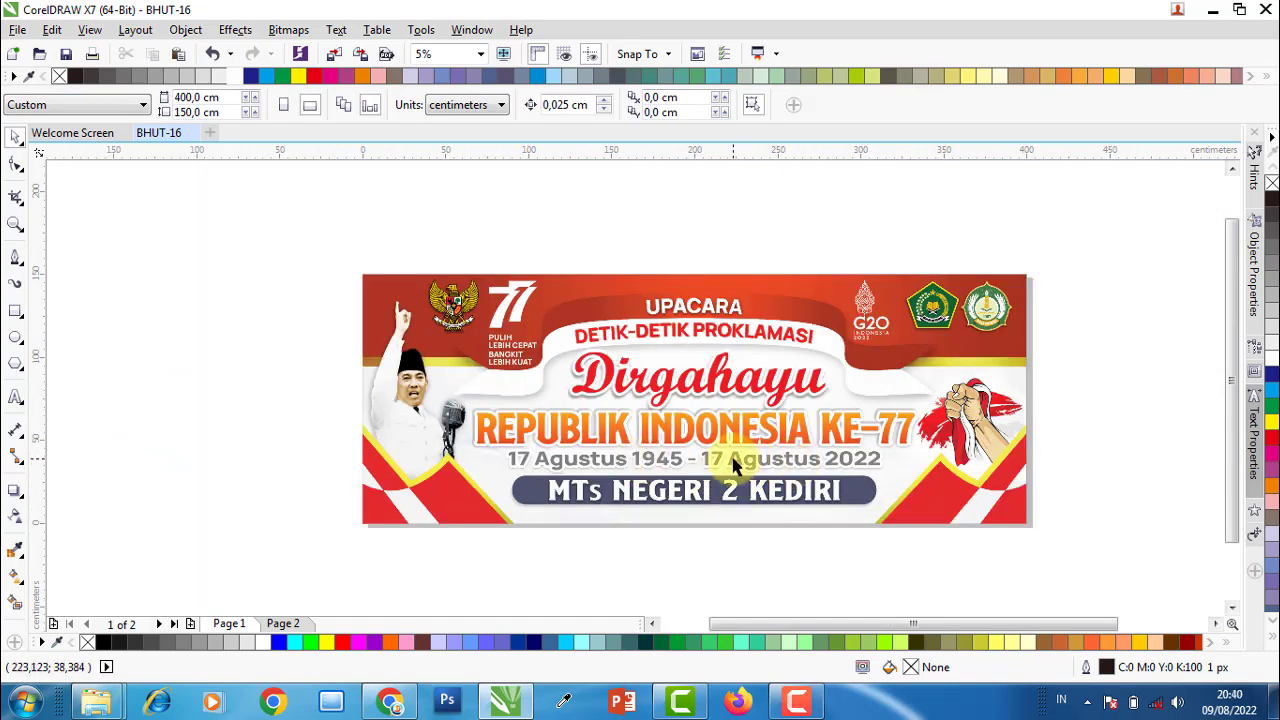
{"action": "scroll", "coordinate": [660, 476], "scroll_direction": "up", "scroll_amount": 2}
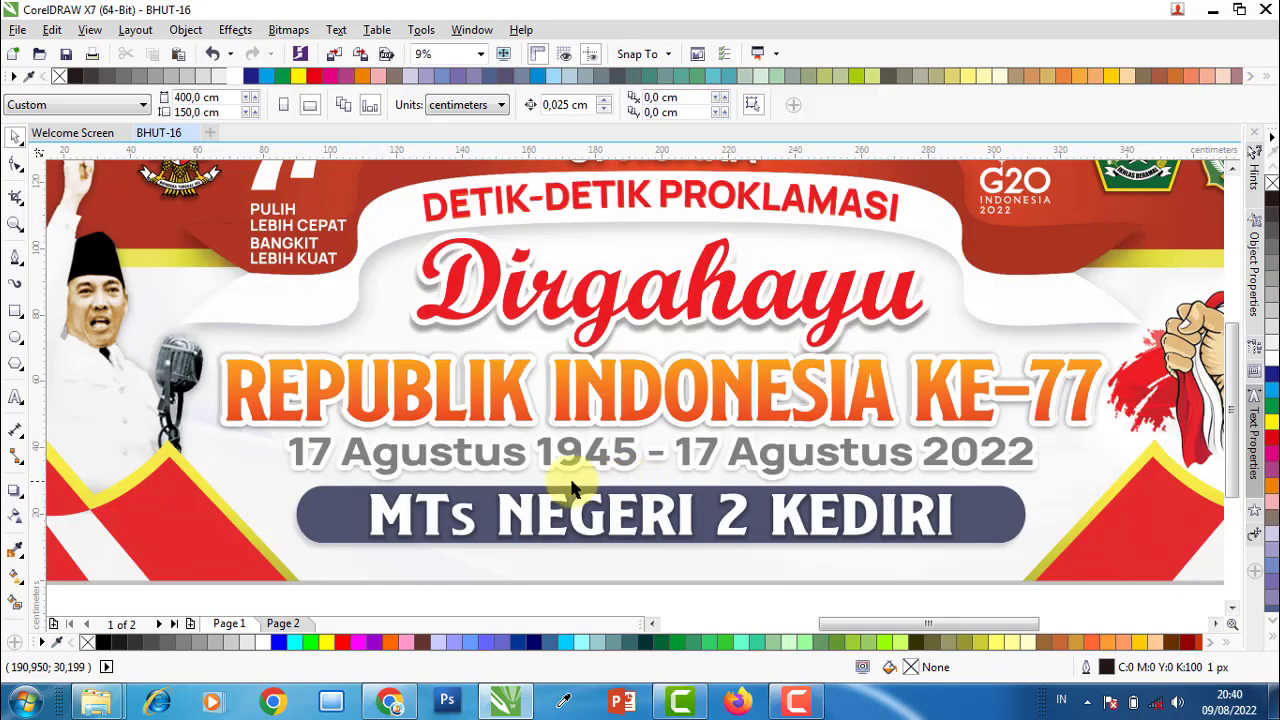
- Add a 200 pt Manrope ExtraBold text object for the date line
{"action": "left_click", "coordinate": [15, 397]}
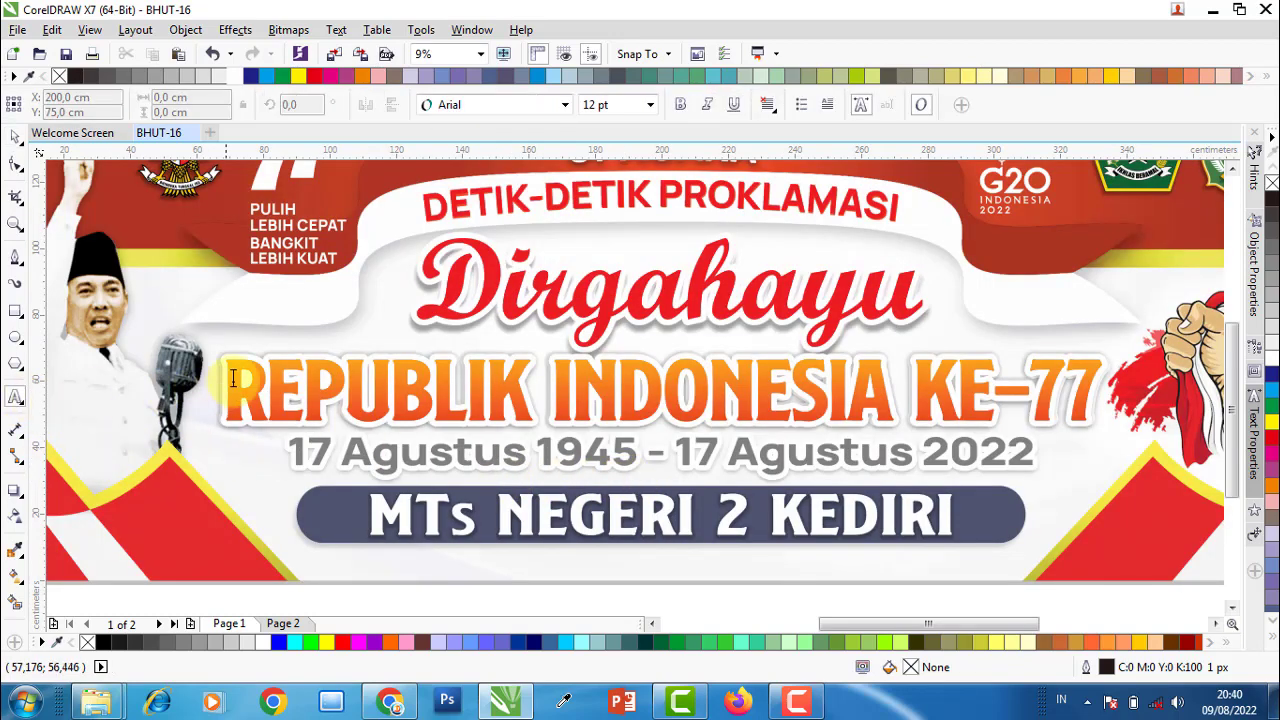
{"action": "left_click", "coordinate": [240, 320]}
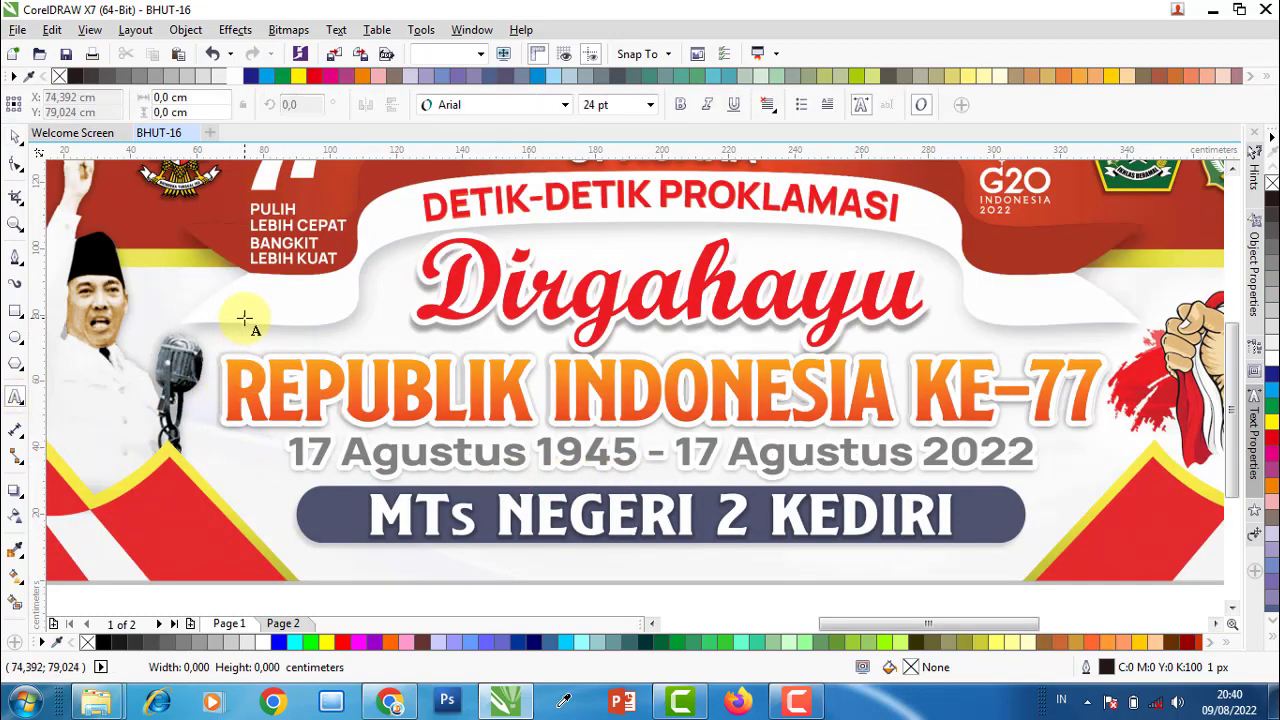
{"action": "left_click", "coordinate": [649, 104]}
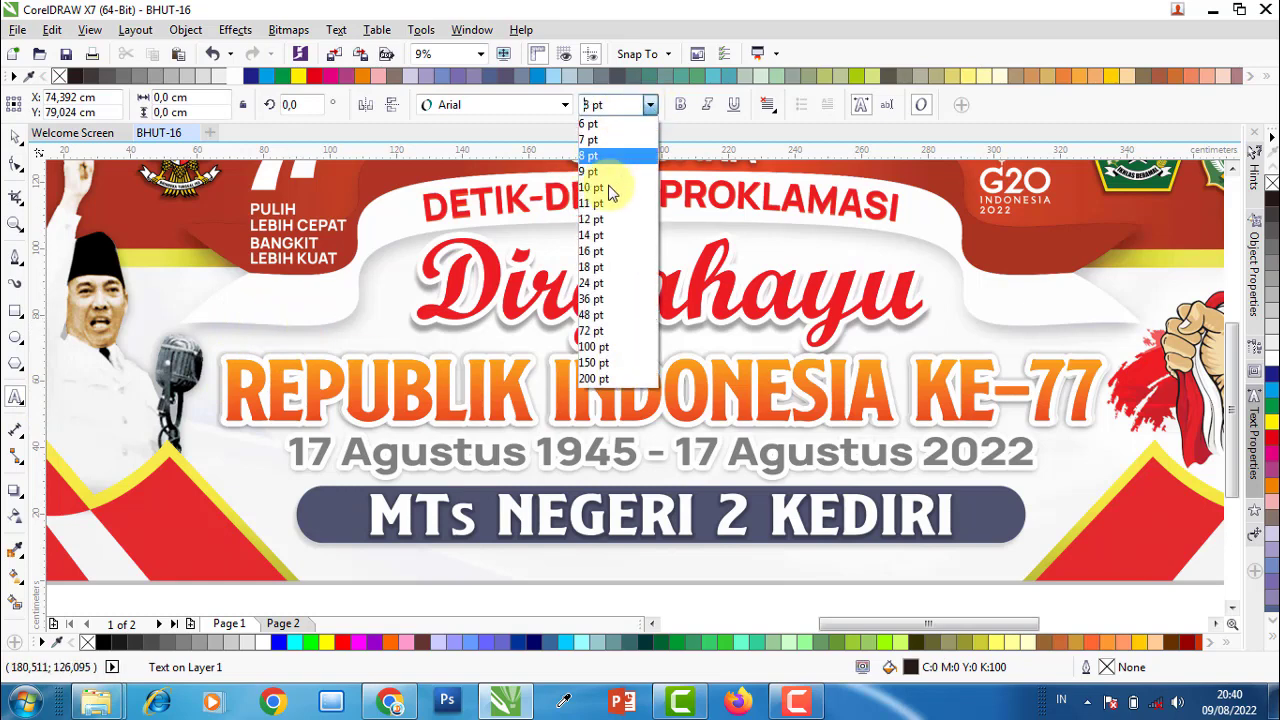
{"action": "left_click", "coordinate": [620, 365]}
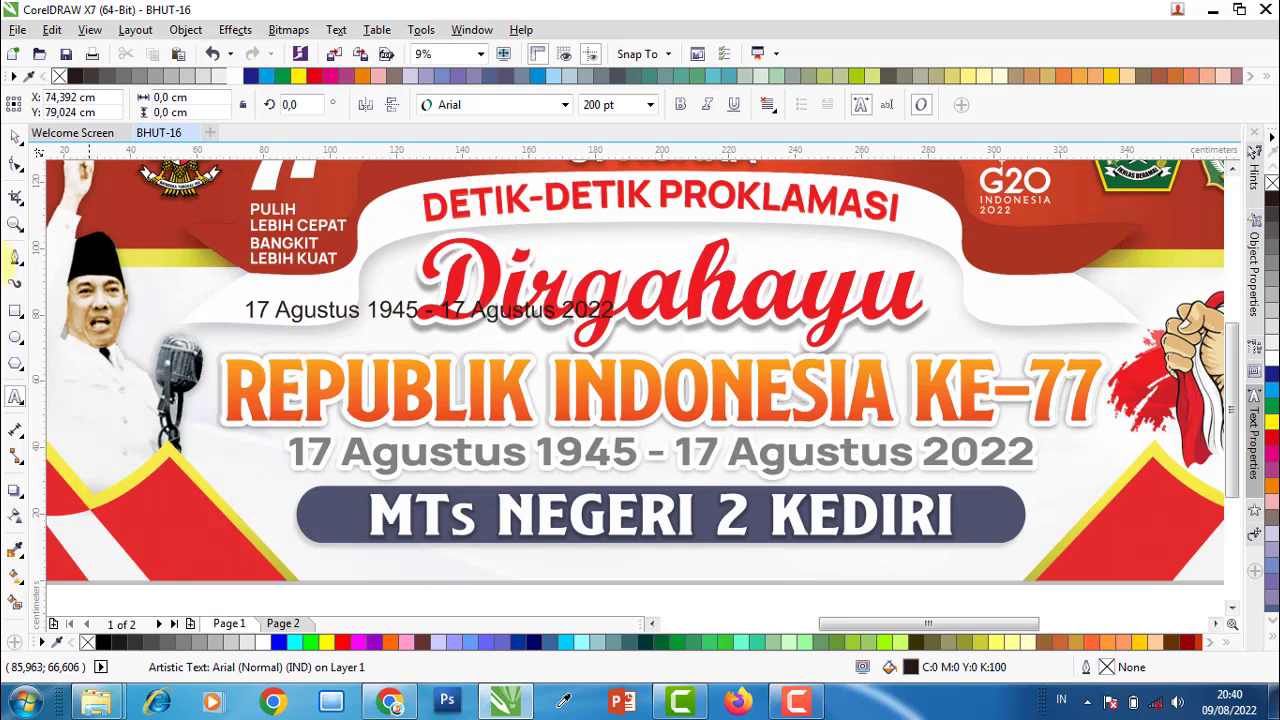
{"action": "left_click", "coordinate": [15, 137]}
{"action": "left_click", "coordinate": [560, 104]}
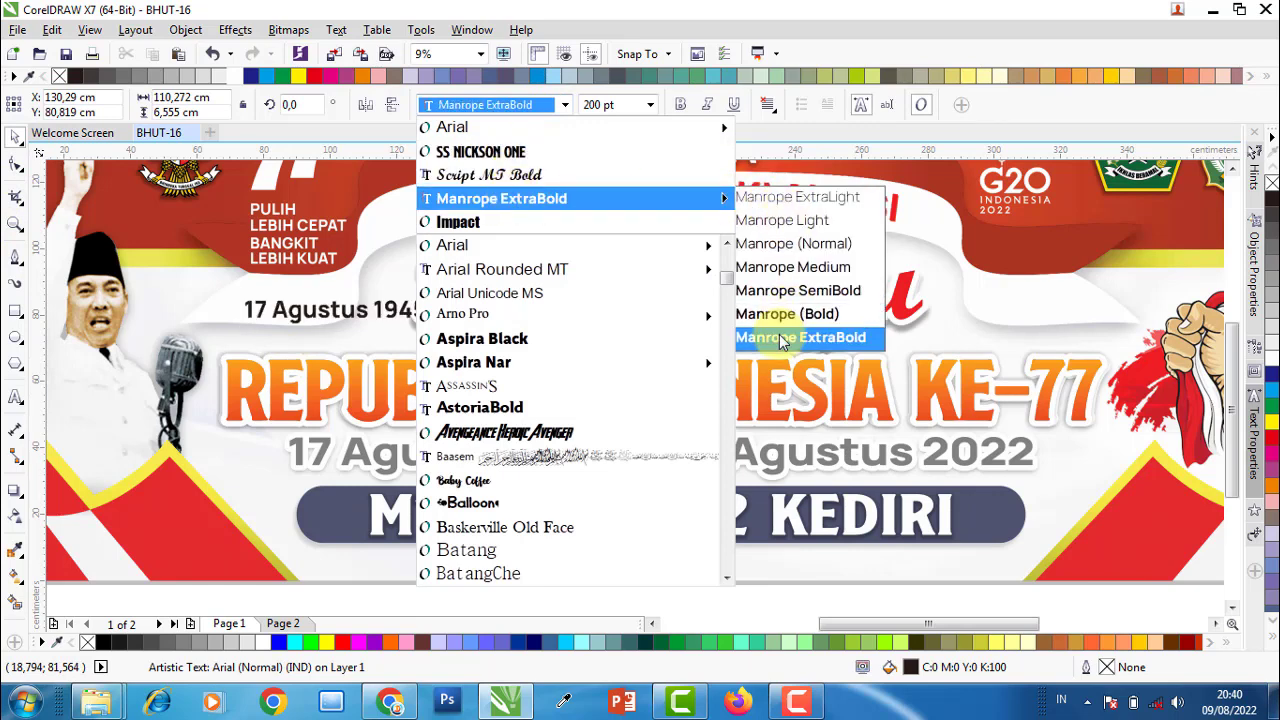
{"action": "left_click", "coordinate": [800, 337]}
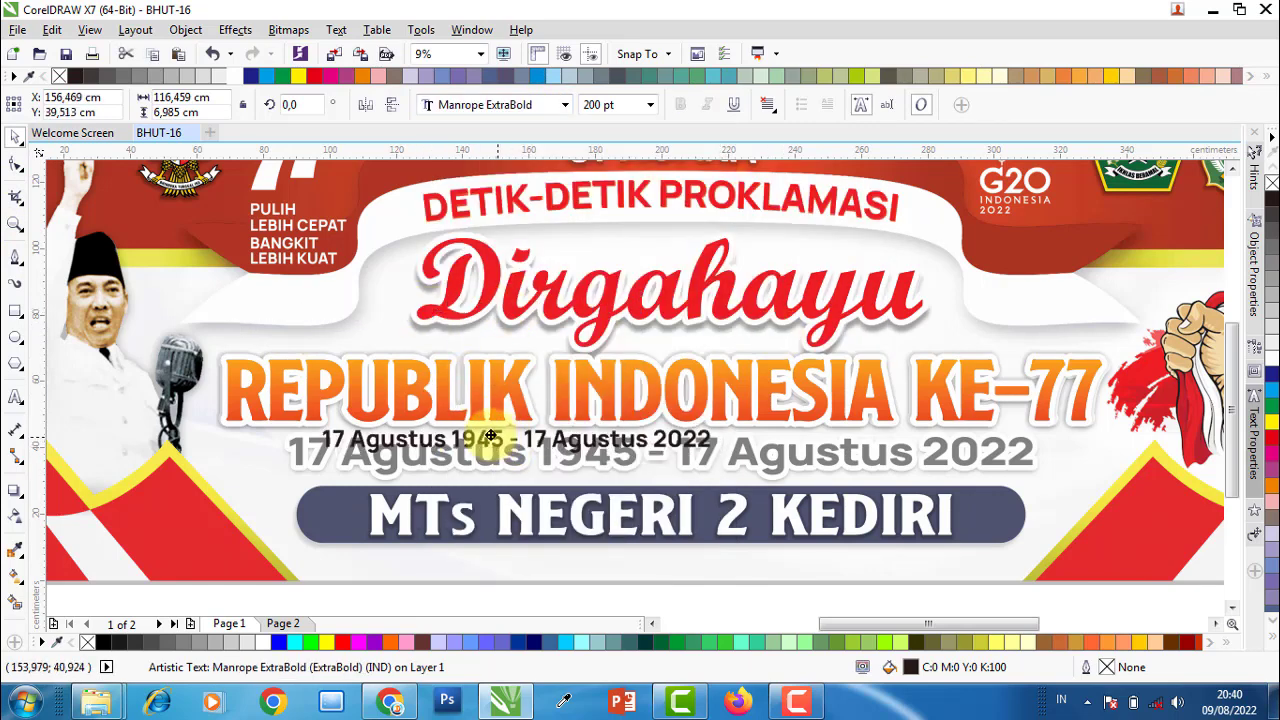
- Move the date text onto the grey date line, fill it red, and enlarge it to match
{"action": "left_click_drag", "start_coordinate": [481, 397], "coordinate": [487, 433]}
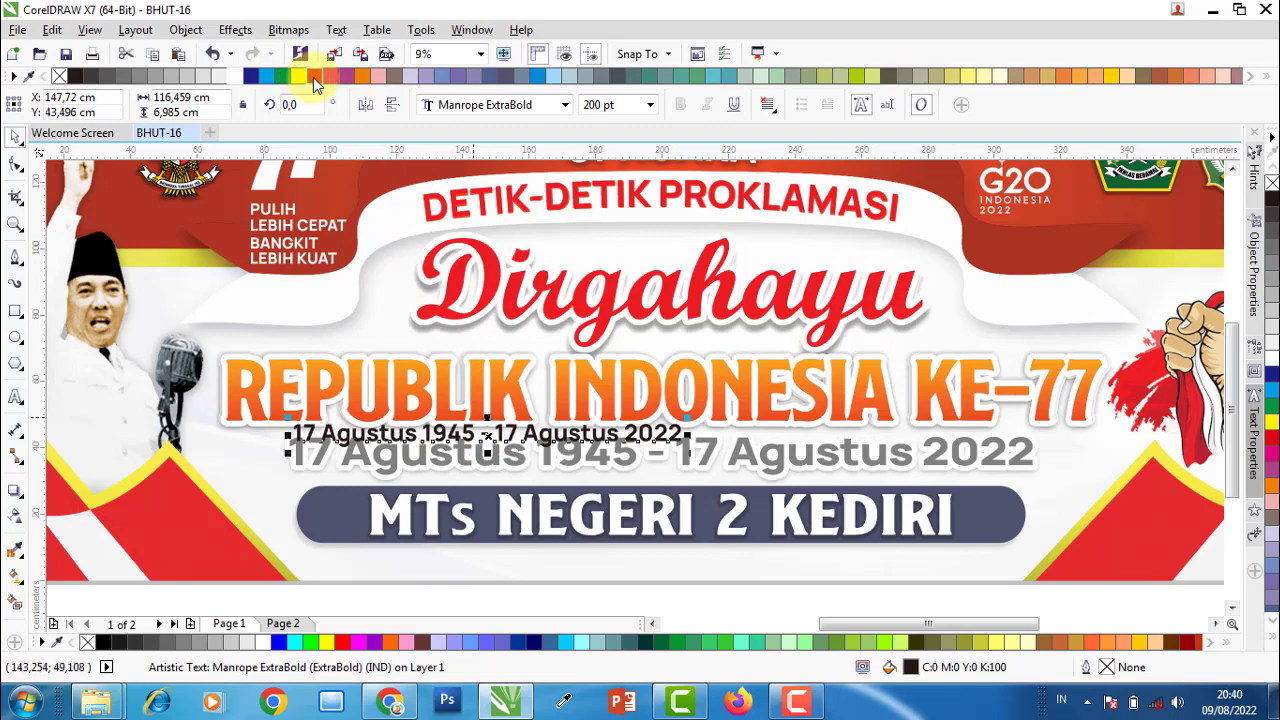
{"action": "left_click", "coordinate": [313, 77]}
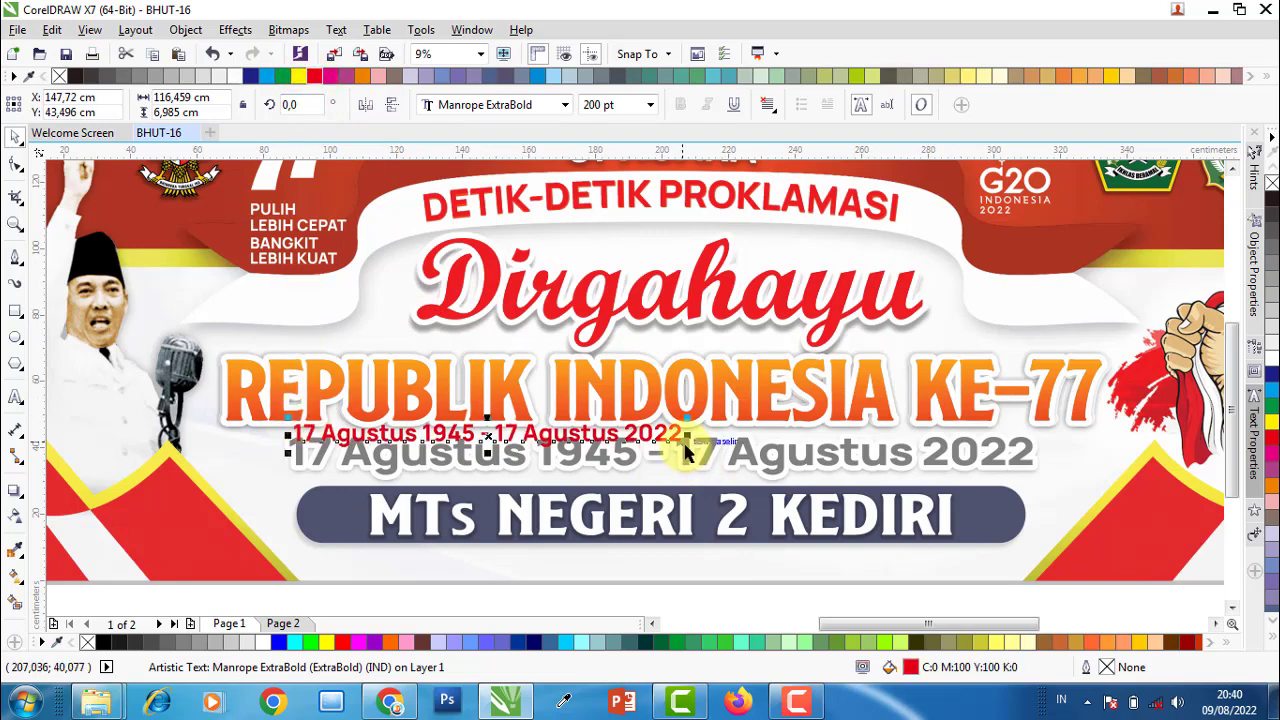
{"action": "left_click_drag", "start_coordinate": [688, 452], "coordinate": [1037, 512]}
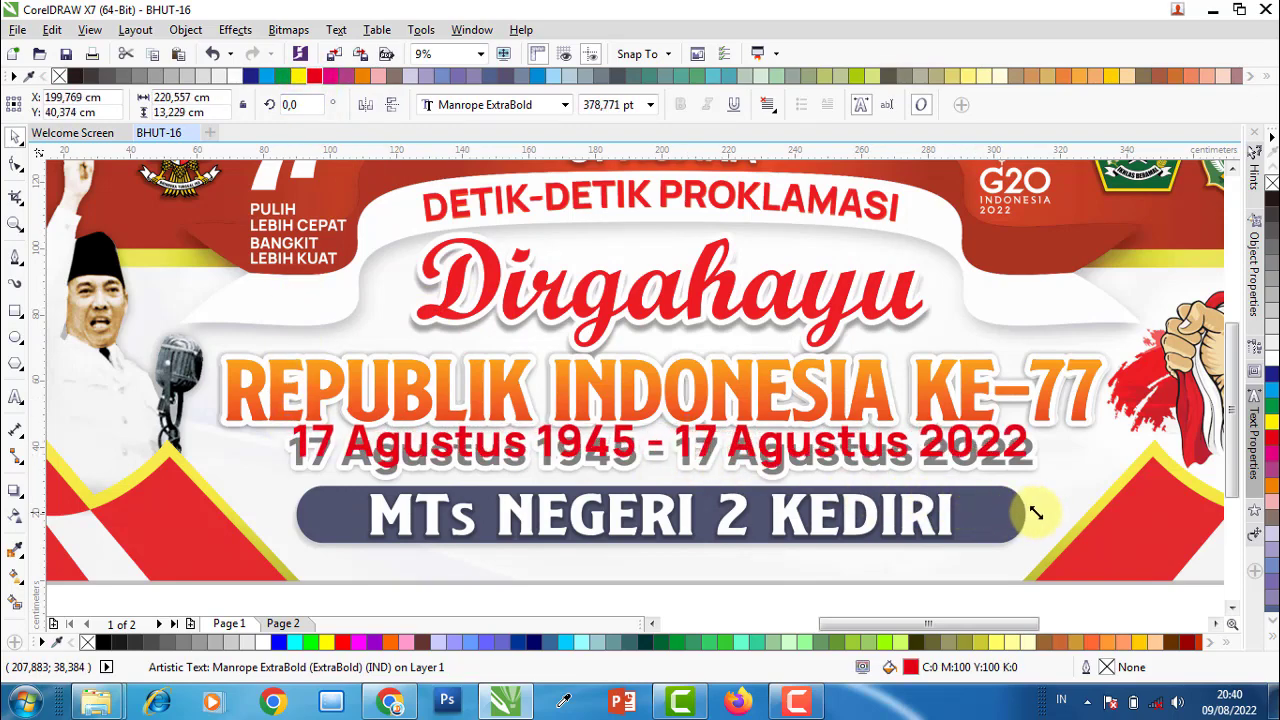
{"action": "left_click_drag", "start_coordinate": [1037, 512], "coordinate": [1036, 511]}
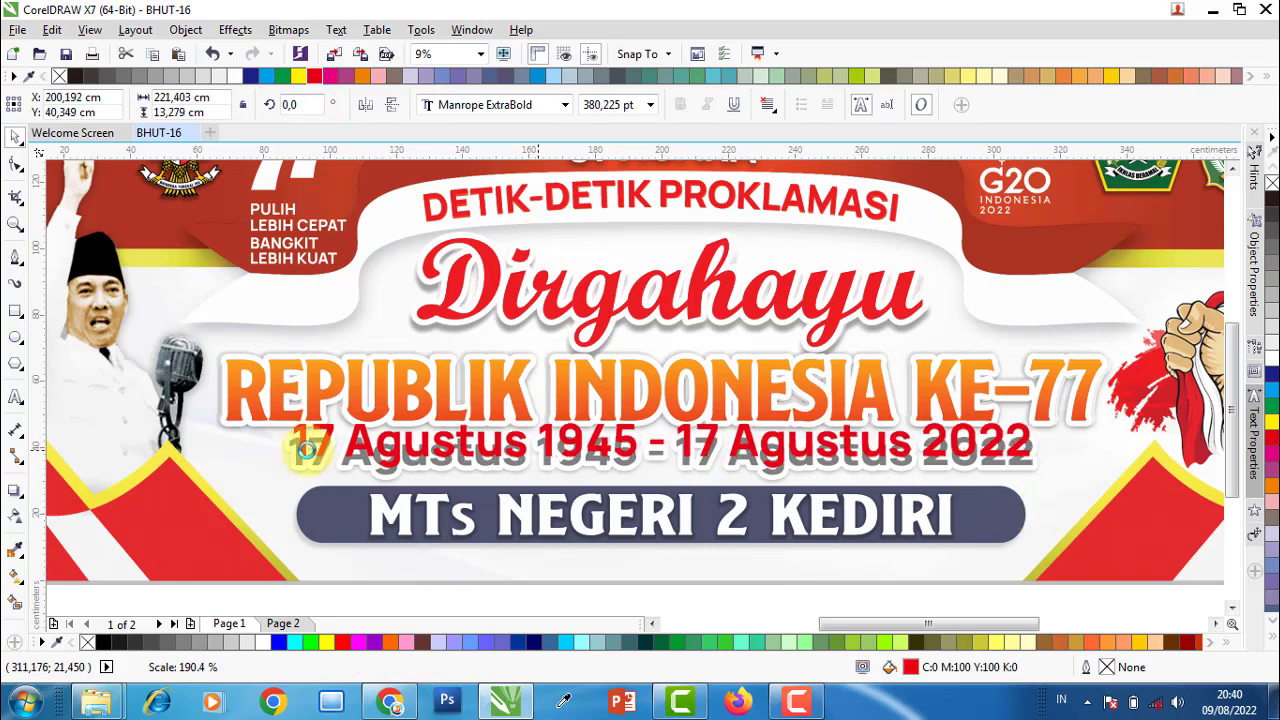
{"action": "scroll", "coordinate": [300, 448], "scroll_direction": "up", "scroll_amount": 2}
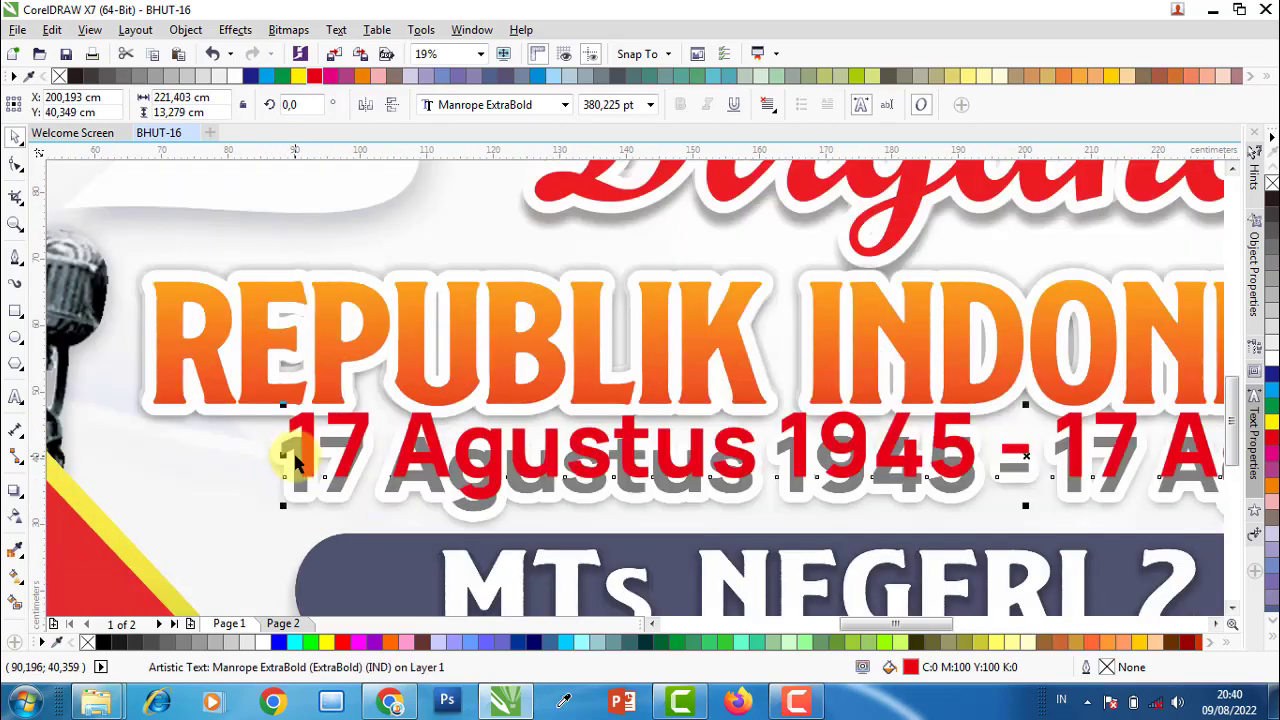
{"action": "scroll", "coordinate": [302, 446], "scroll_direction": "up", "scroll_amount": 2}
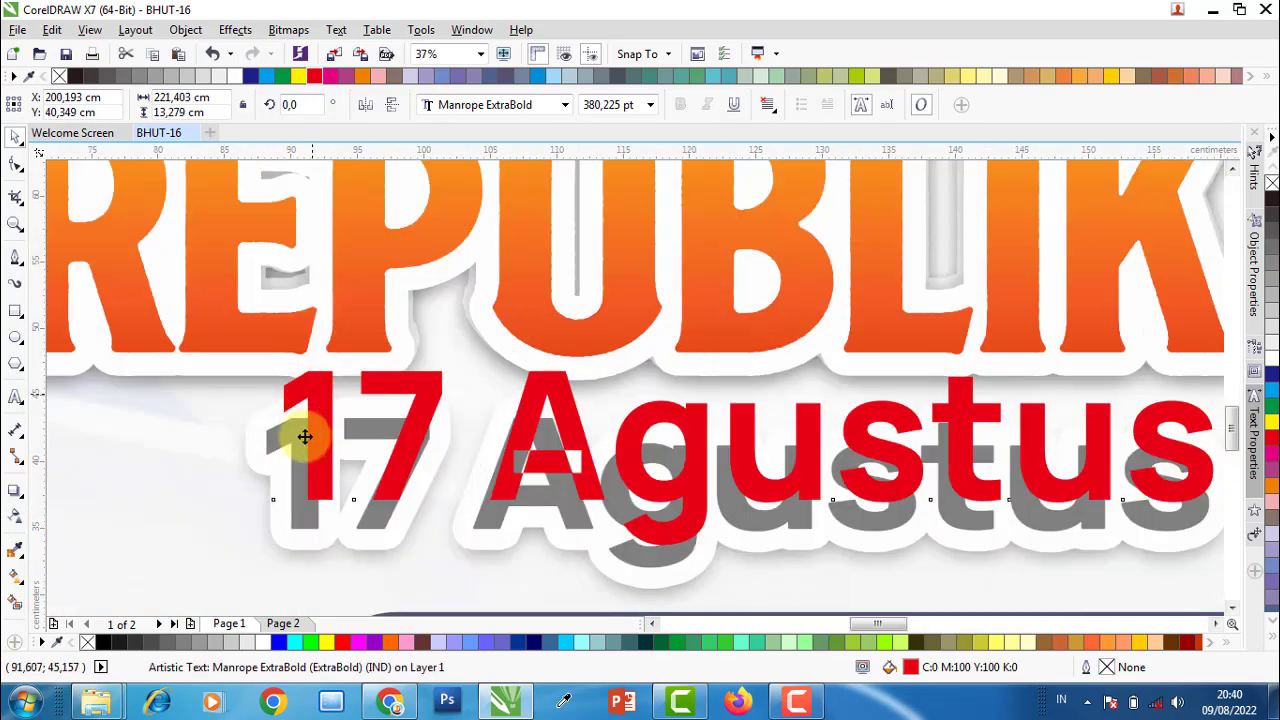
{"action": "left_click_drag", "start_coordinate": [300, 445], "coordinate": [295, 437]}
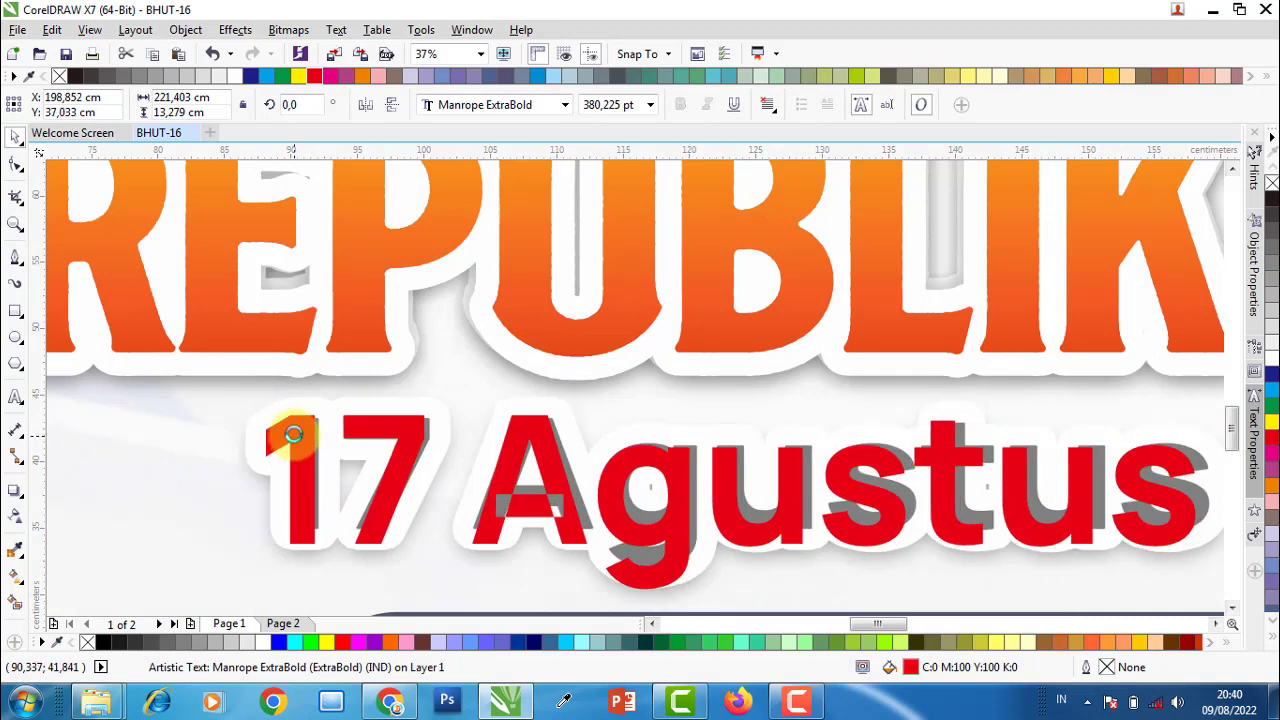
- Fine-tune the red date's width and height to cover the grey copy at 346.382 pt
{"action": "scroll", "coordinate": [270, 378], "scroll_direction": "down", "scroll_amount": 2}
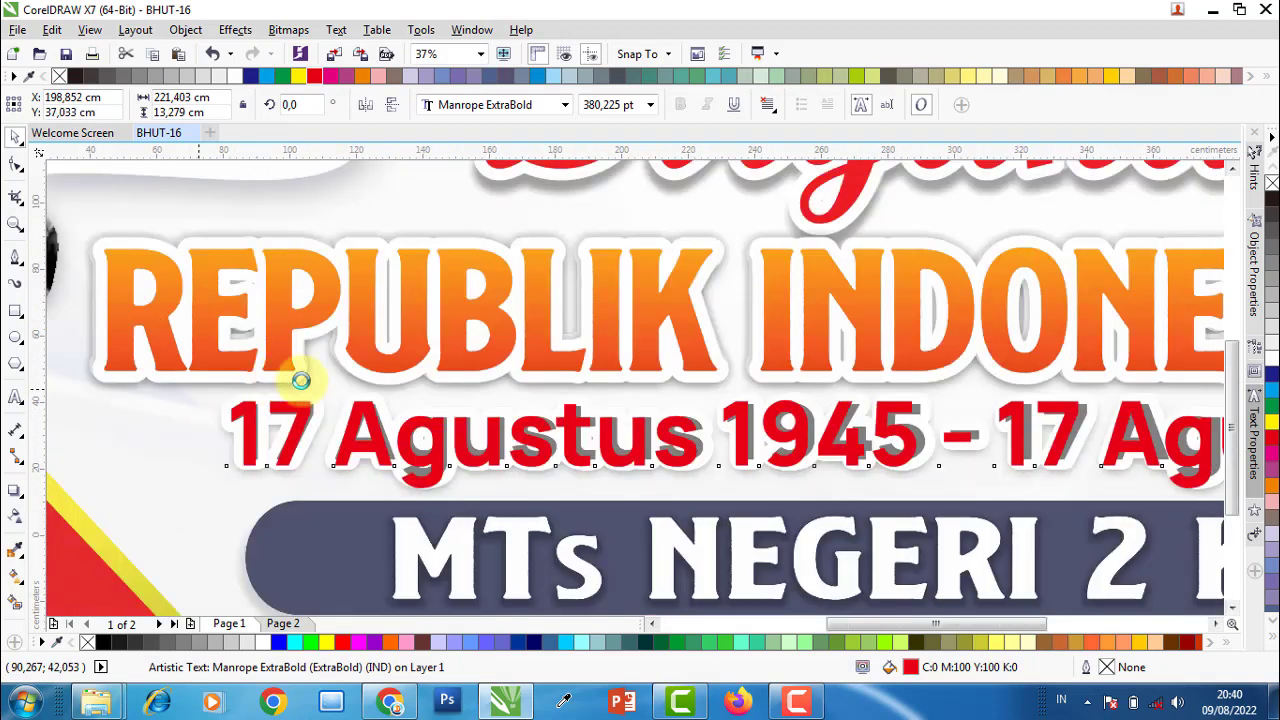
{"action": "scroll", "coordinate": [336, 384], "scroll_direction": "down", "scroll_amount": 2}
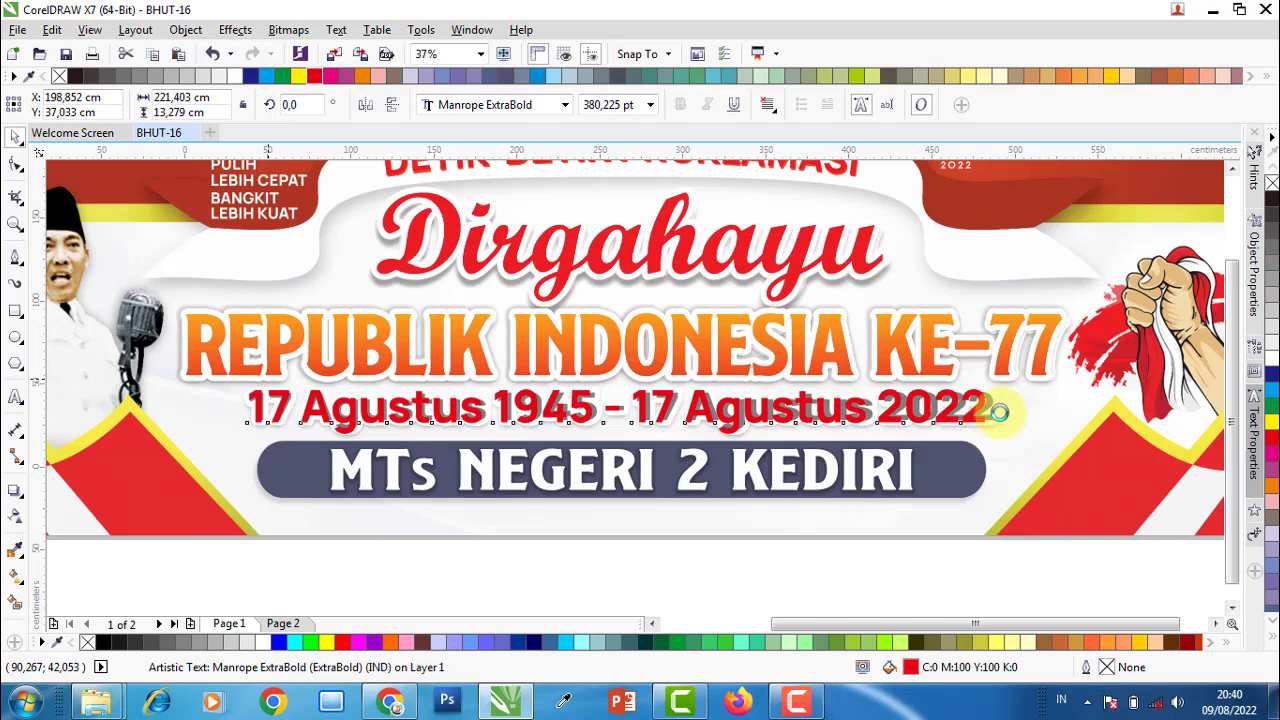
{"action": "scroll", "coordinate": [975, 408], "scroll_direction": "down", "scroll_amount": 2}
{"action": "scroll", "coordinate": [900, 408], "scroll_direction": "up", "scroll_amount": 5}
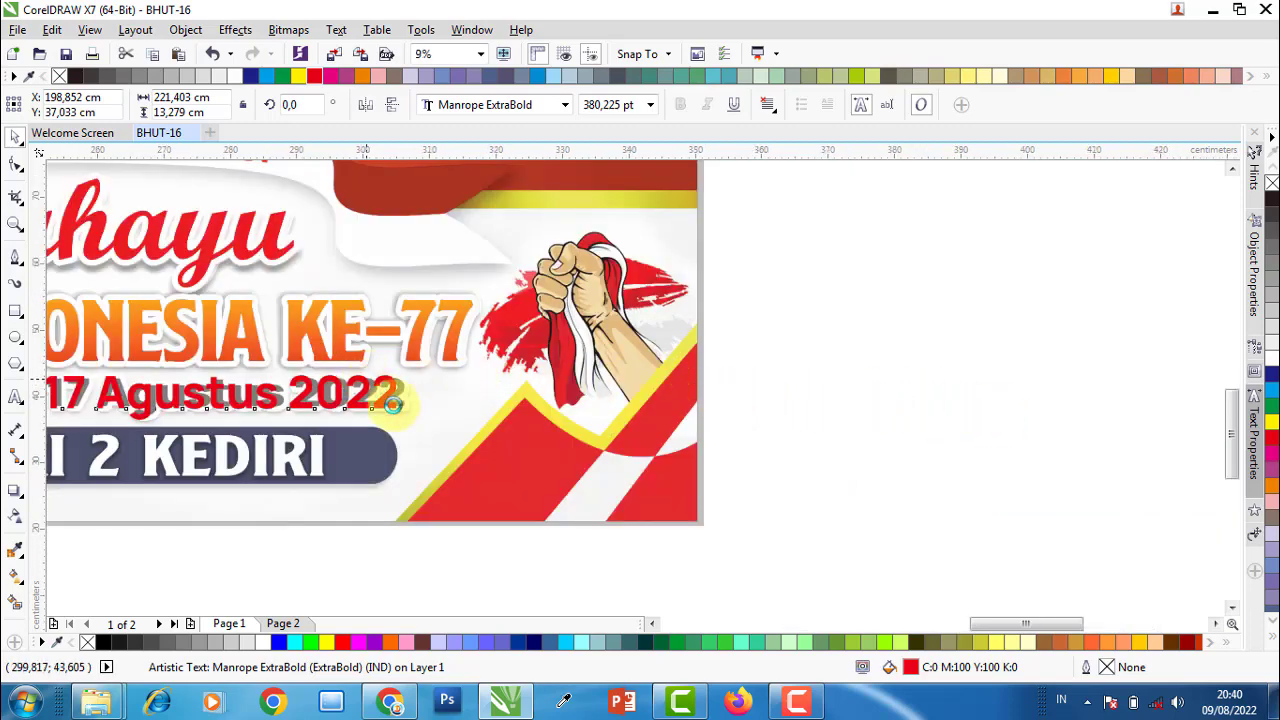
{"action": "scroll", "coordinate": [393, 403], "scroll_direction": "up", "scroll_amount": 1}
{"action": "scroll", "coordinate": [428, 405], "scroll_direction": "up", "scroll_amount": 2}
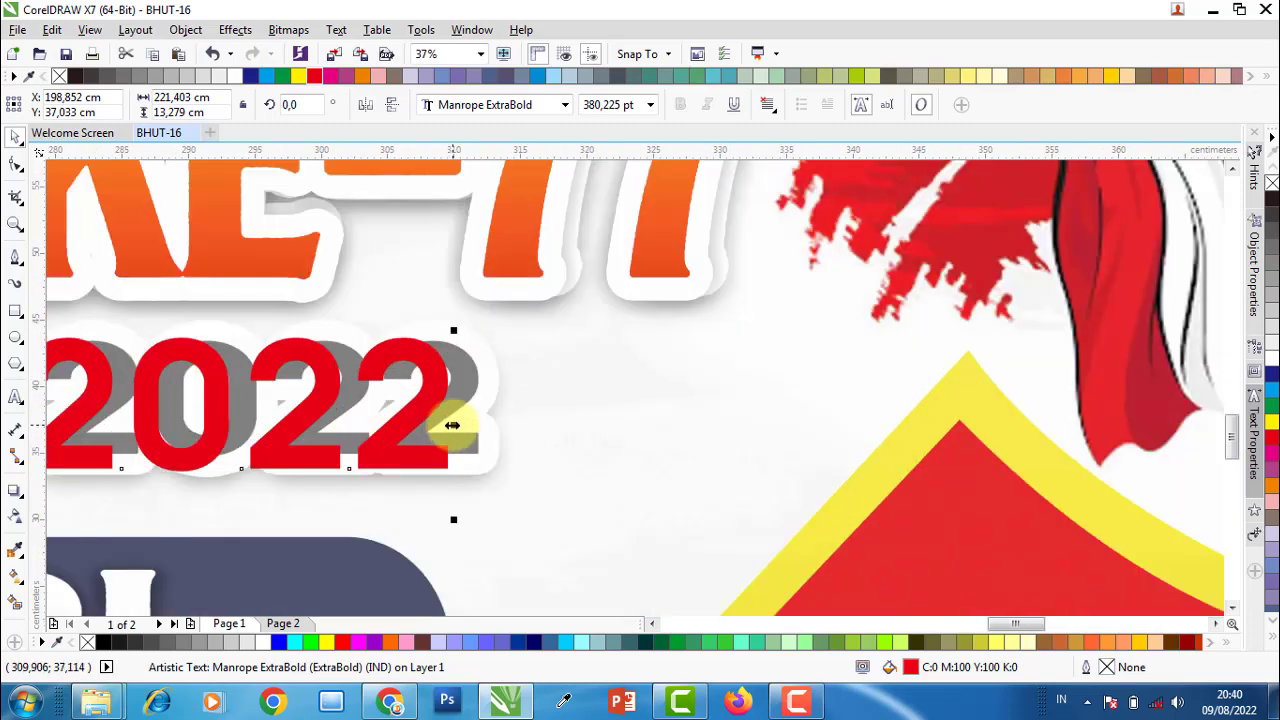
{"action": "left_click_drag", "start_coordinate": [453, 425], "coordinate": [478, 429]}
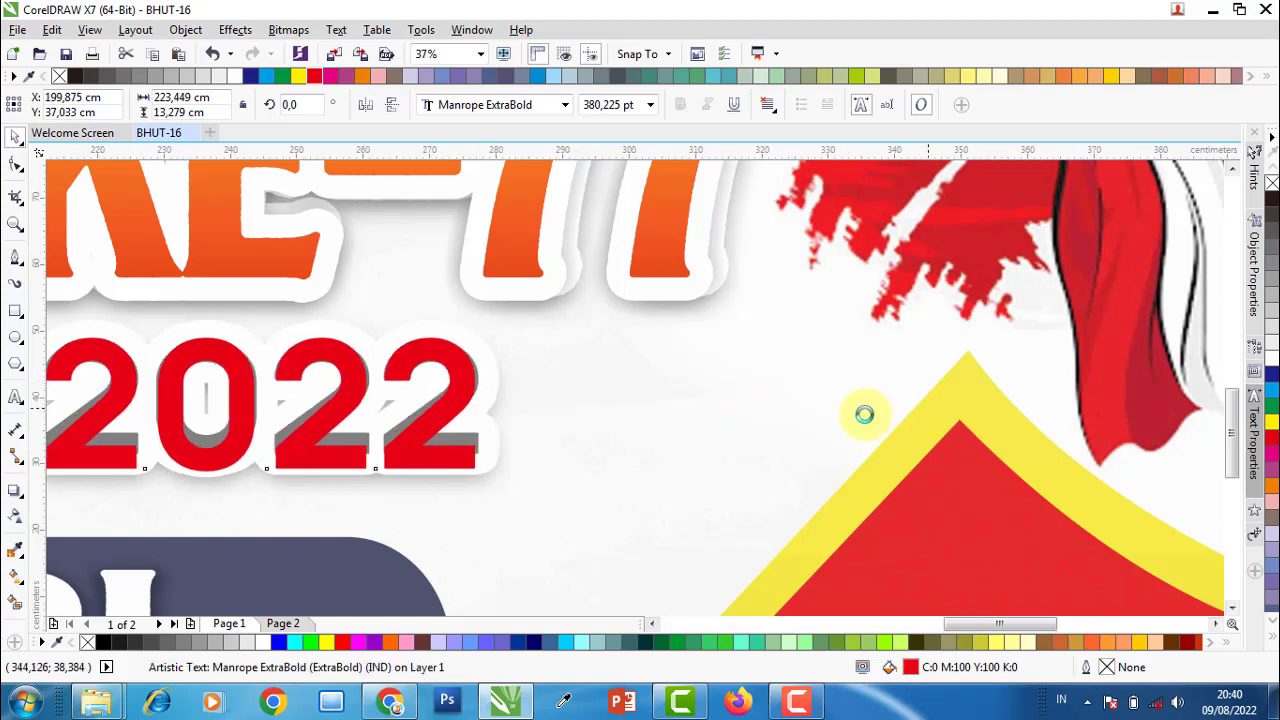
{"action": "scroll", "coordinate": [570, 420], "scroll_direction": "down", "scroll_amount": 2}
{"action": "scroll", "coordinate": [200, 455], "scroll_direction": "down", "scroll_amount": 1}
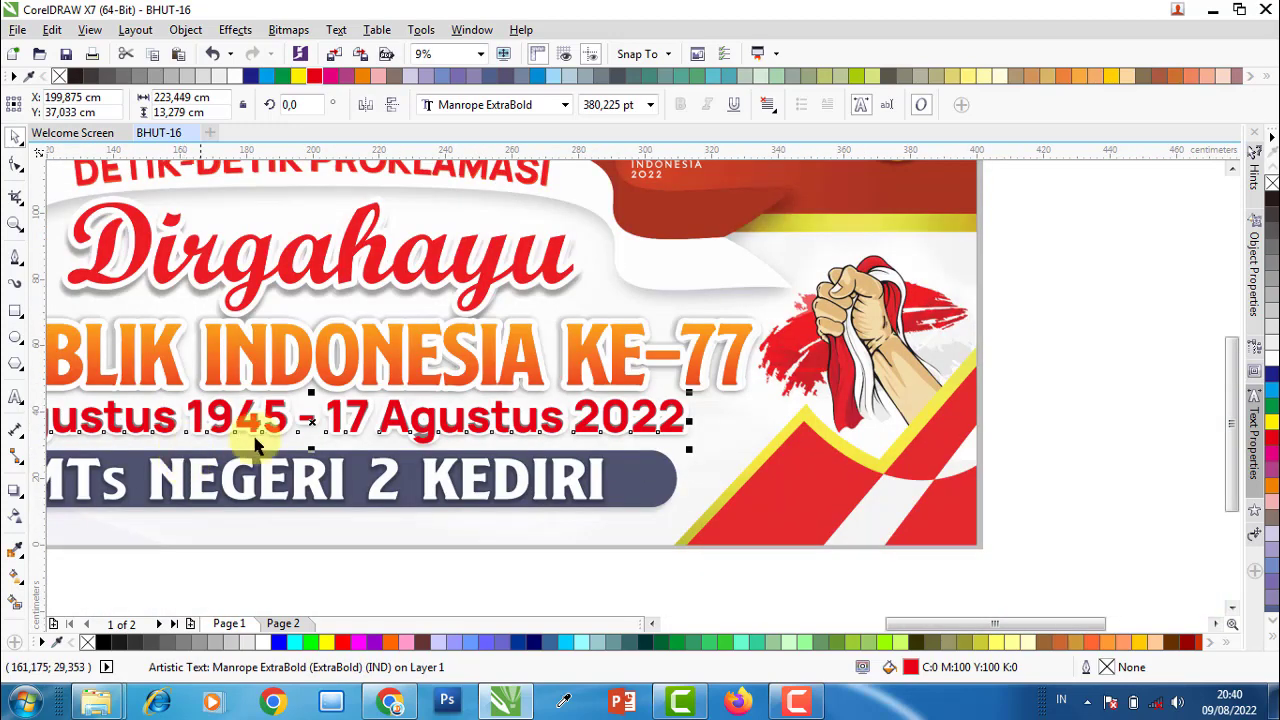
{"action": "left_click_drag", "start_coordinate": [255, 445], "coordinate": [295, 430]}
{"action": "scroll", "coordinate": [295, 430], "scroll_direction": "up", "scroll_amount": 1}
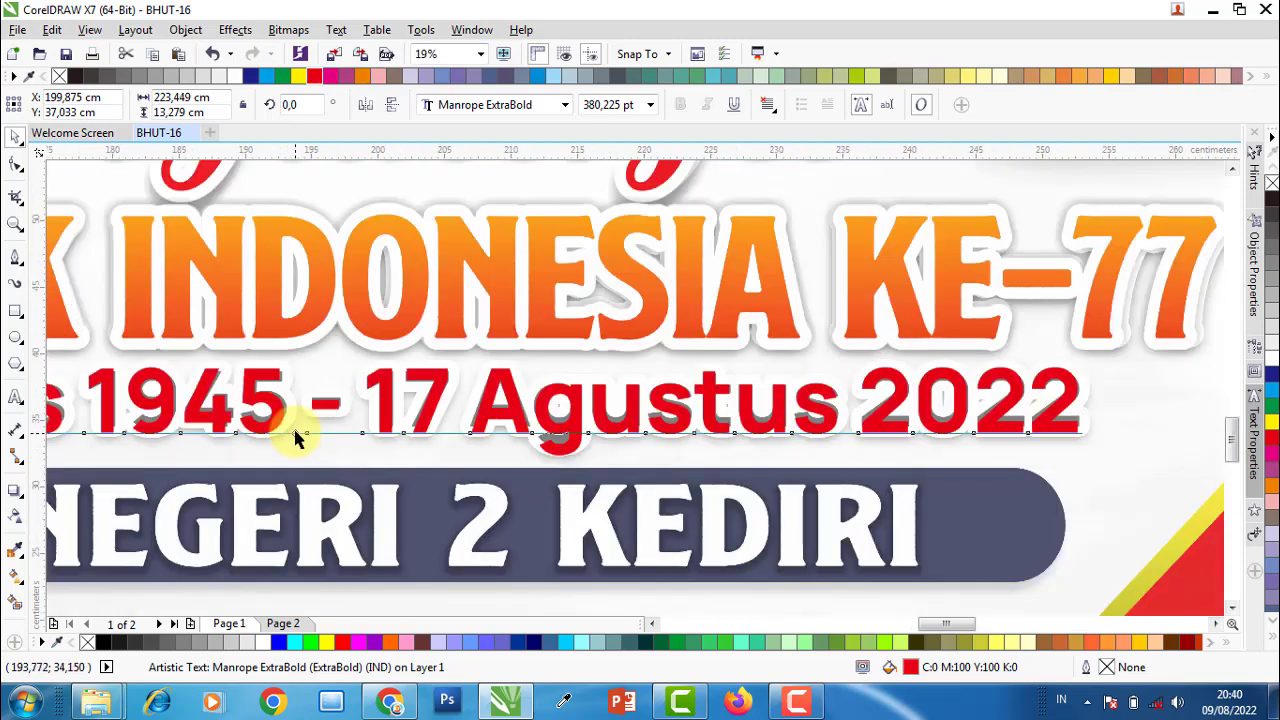
{"action": "scroll", "coordinate": [293, 430], "scroll_direction": "up", "scroll_amount": 1}
{"action": "scroll", "coordinate": [306, 440], "scroll_direction": "up", "scroll_amount": 1}
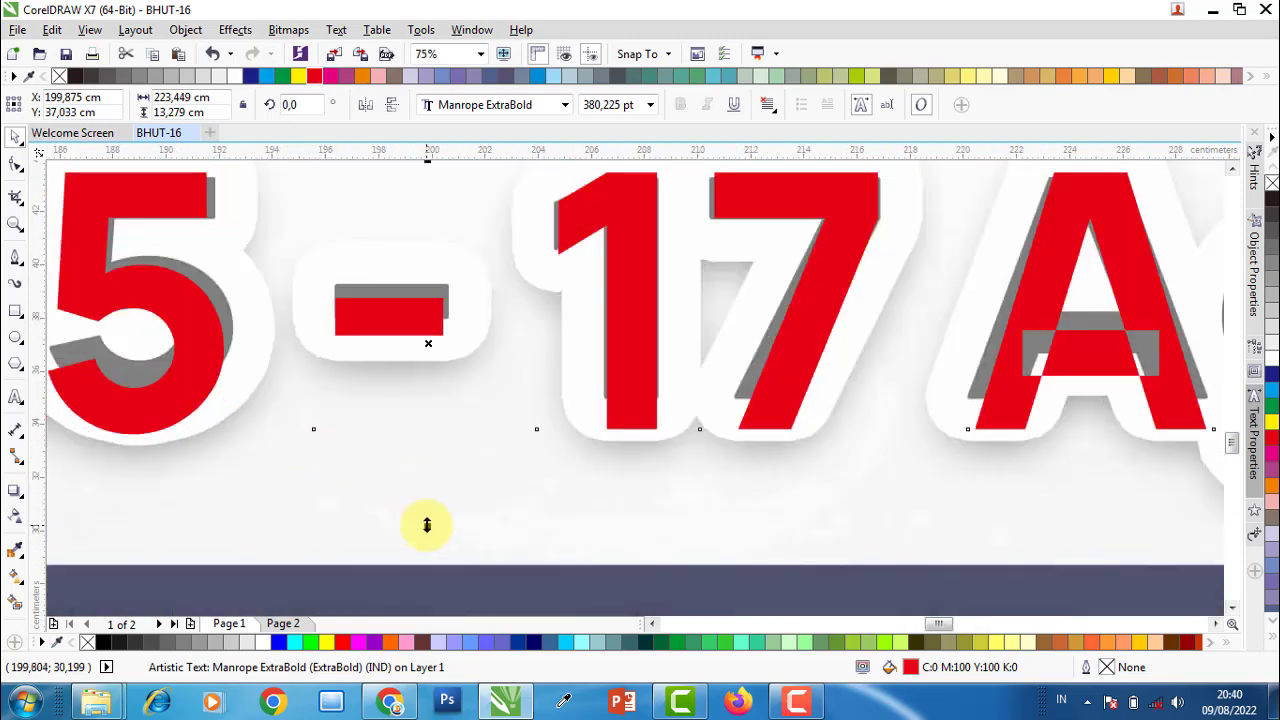
{"action": "left_click_drag", "start_coordinate": [427, 525], "coordinate": [434, 493]}
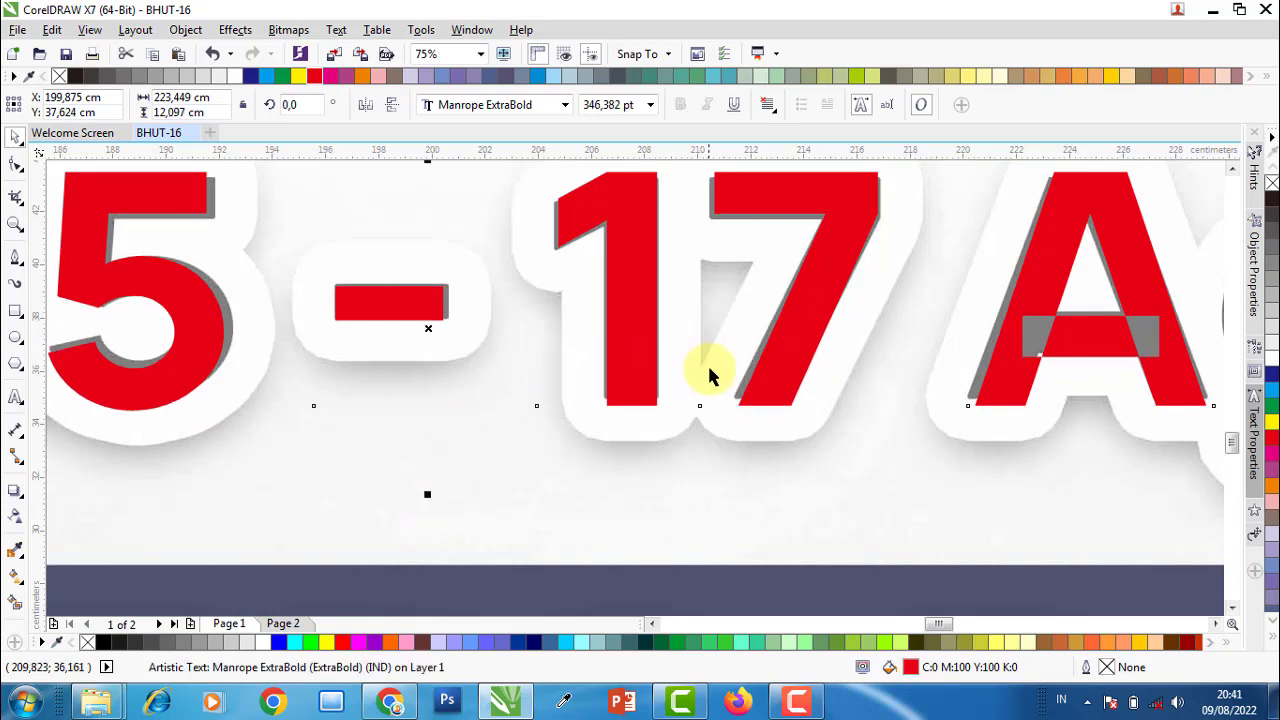
{"action": "scroll", "coordinate": [709, 371], "scroll_direction": "down", "scroll_amount": 1}
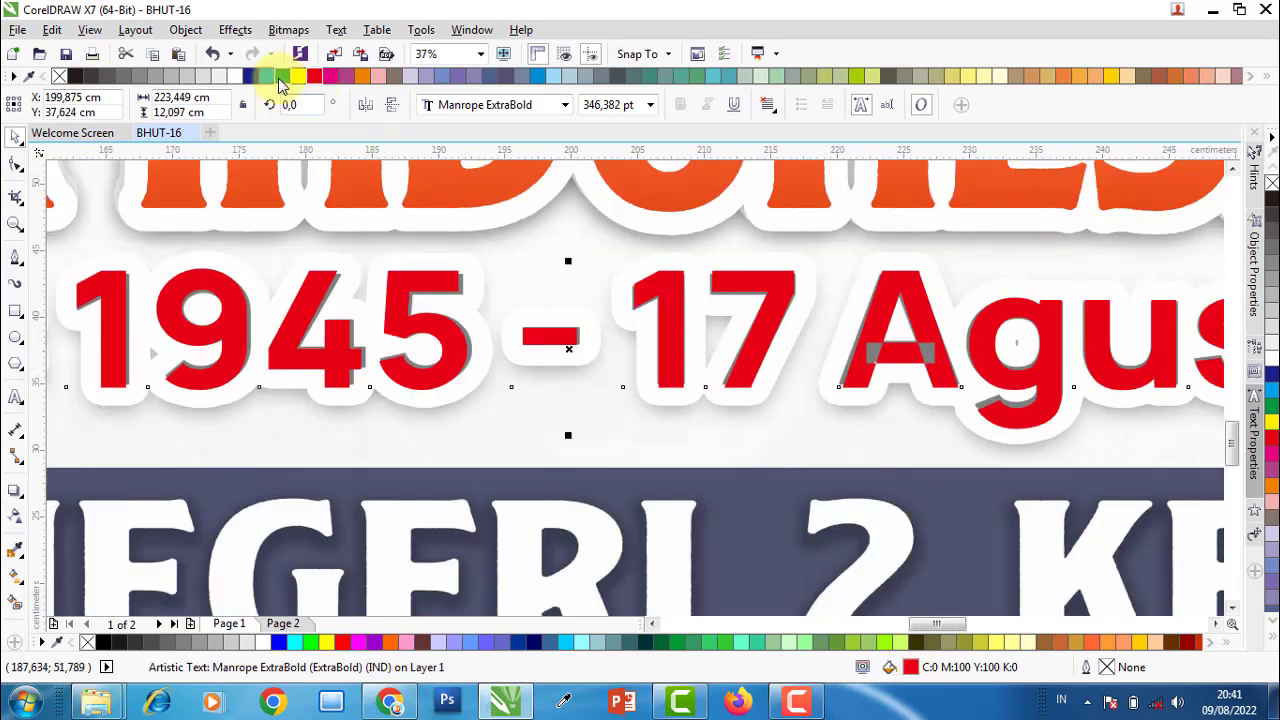
- Give the date text a 50 px cyan outline with round corners and caps, behind the fill
{"action": "right_click", "coordinate": [268, 78]}
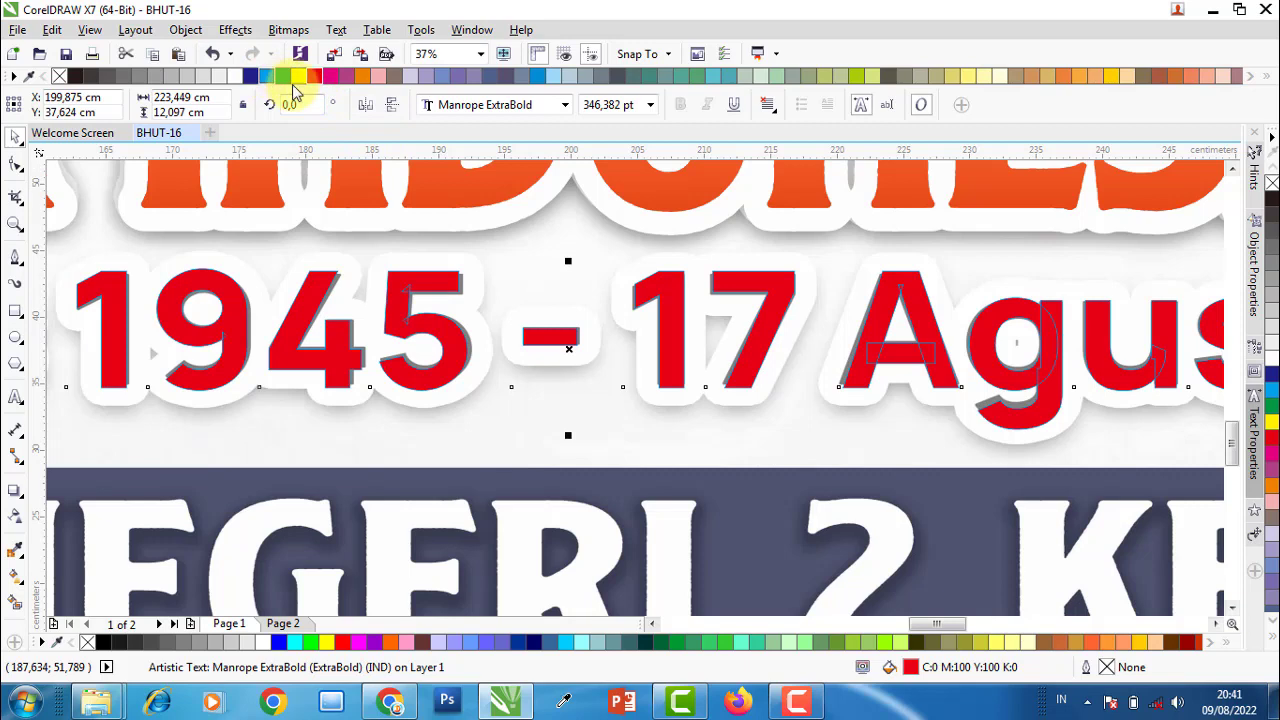
{"action": "double_click", "coordinate": [1107, 667]}
{"action": "left_click_drag", "start_coordinate": [456, 225], "coordinate": [489, 226]}
{"action": "type", "text": "5"}
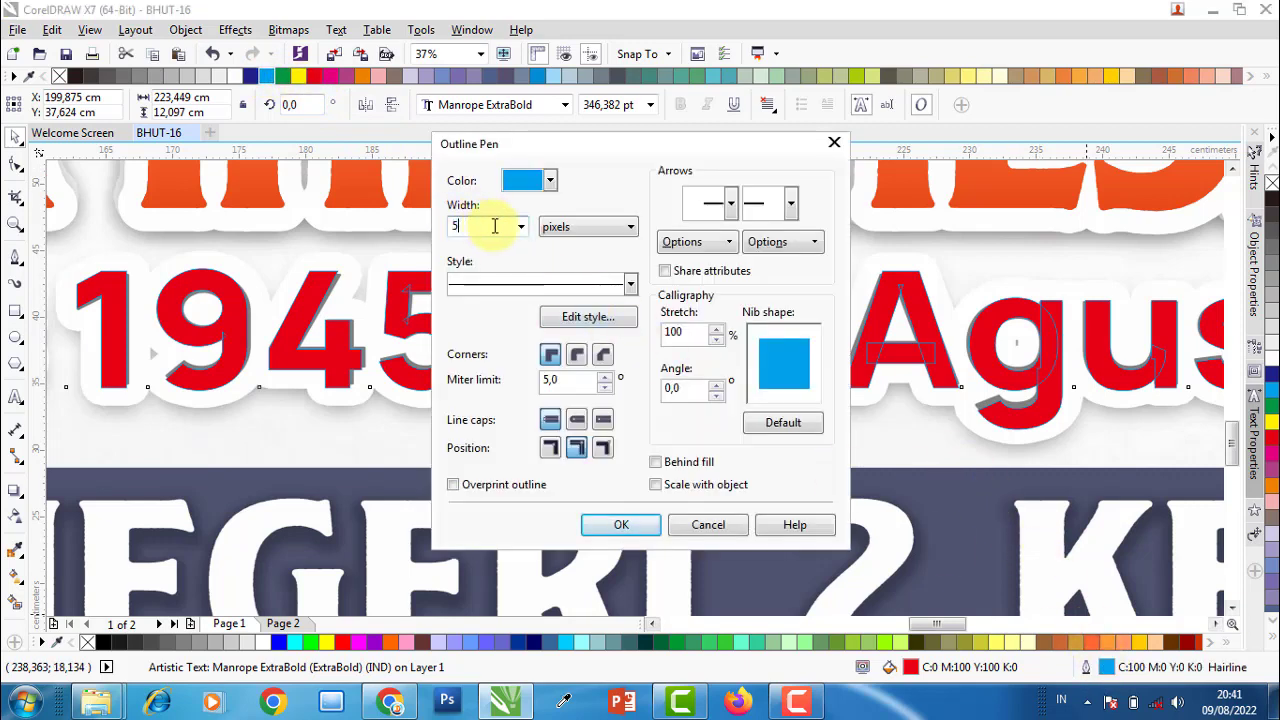
{"action": "type", "text": "0"}
{"action": "left_click", "coordinate": [576, 419]}
{"action": "left_click", "coordinate": [550, 448]}
{"action": "left_click", "coordinate": [576, 354]}
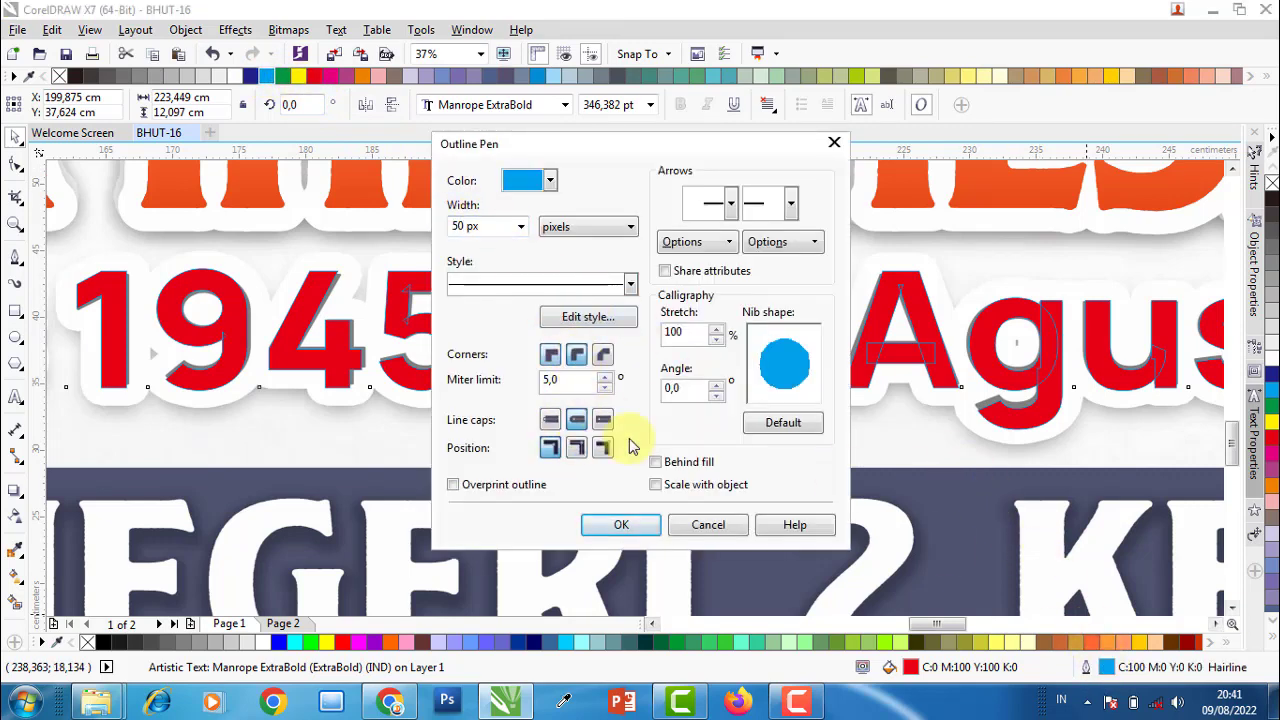
{"action": "left_click", "coordinate": [655, 461]}
{"action": "left_click", "coordinate": [621, 525]}
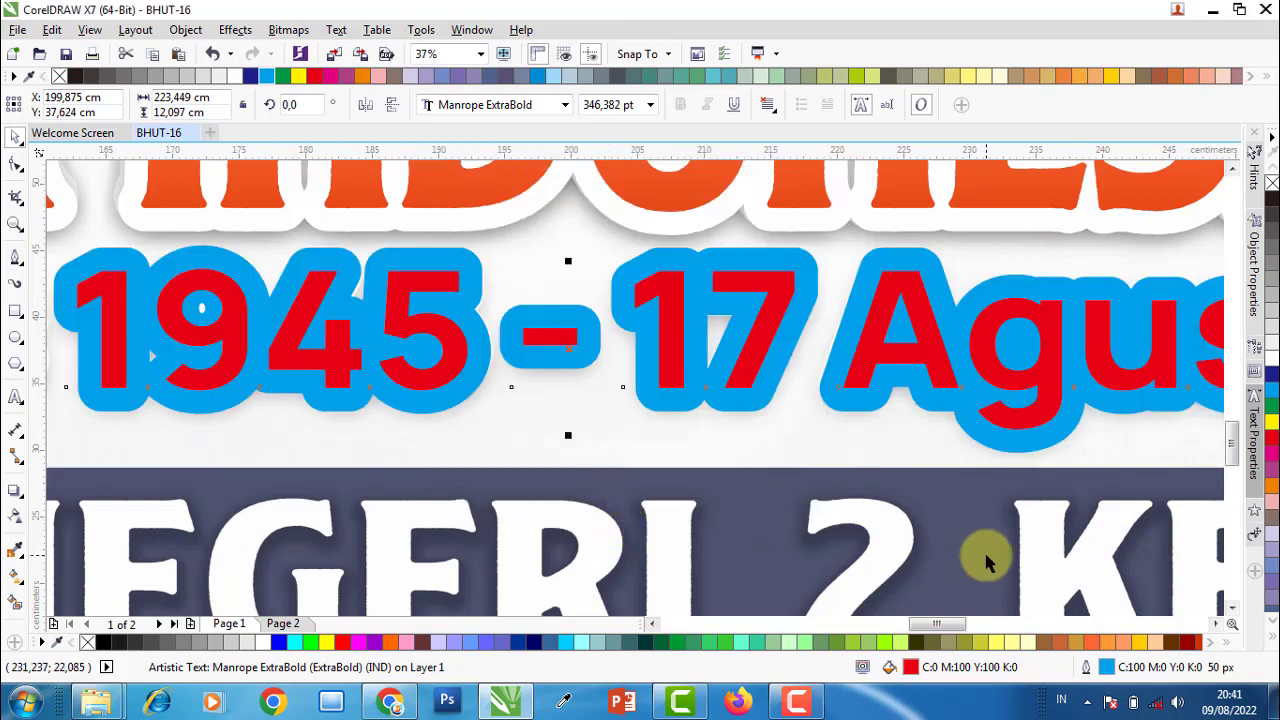
- Reduce the cyan outline to 40 px and shift the background image upward
{"action": "double_click", "coordinate": [1106, 667]}
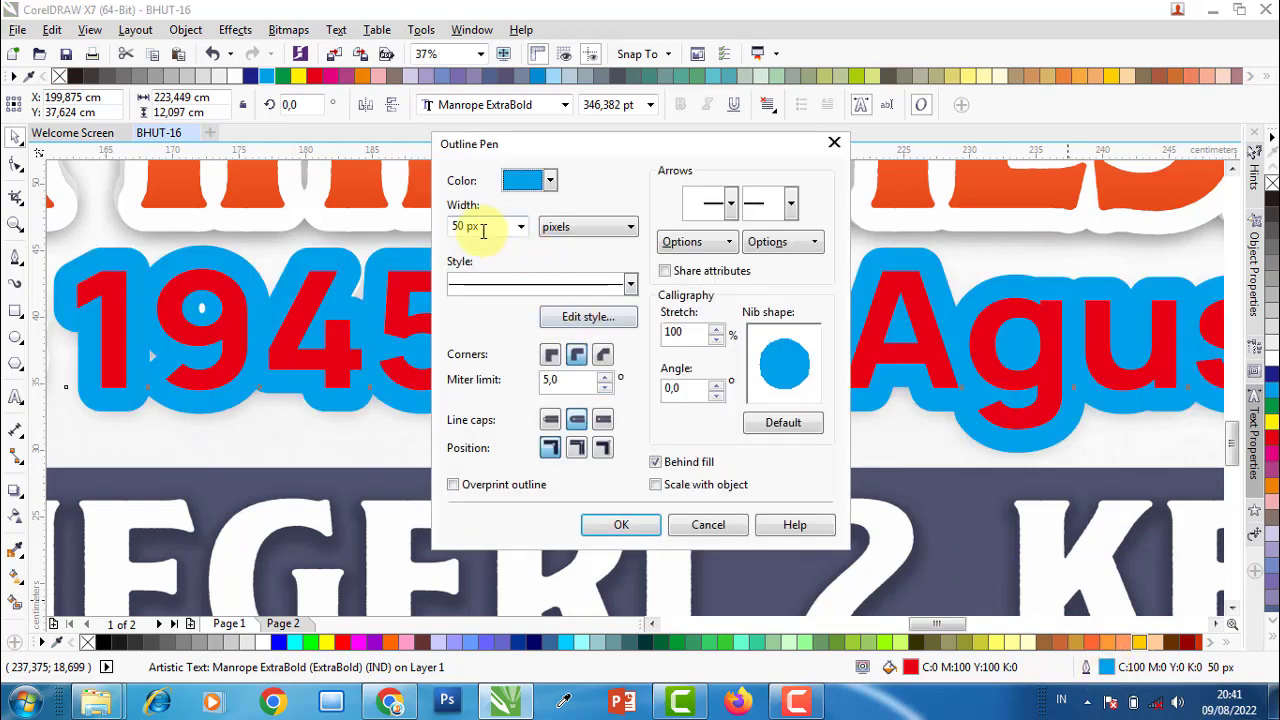
{"action": "type", "text": "0"}
{"action": "key", "text": "Return"}
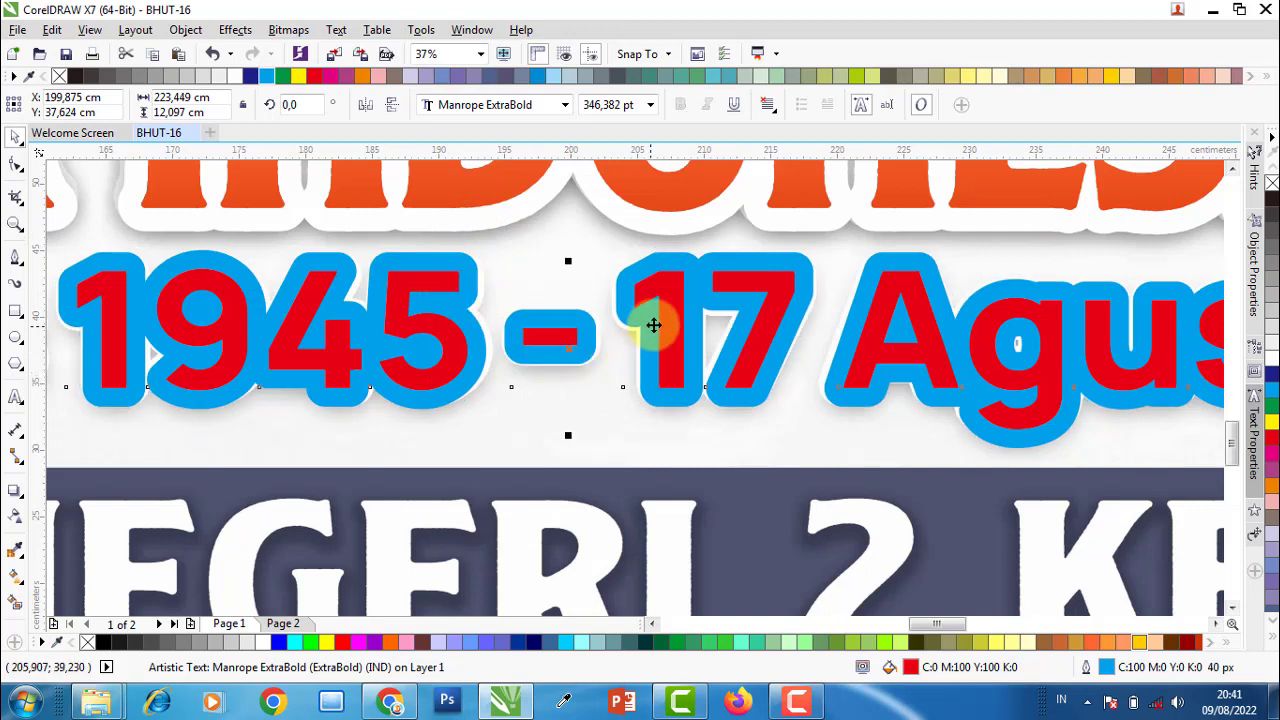
{"action": "left_click", "coordinate": [645, 505]}
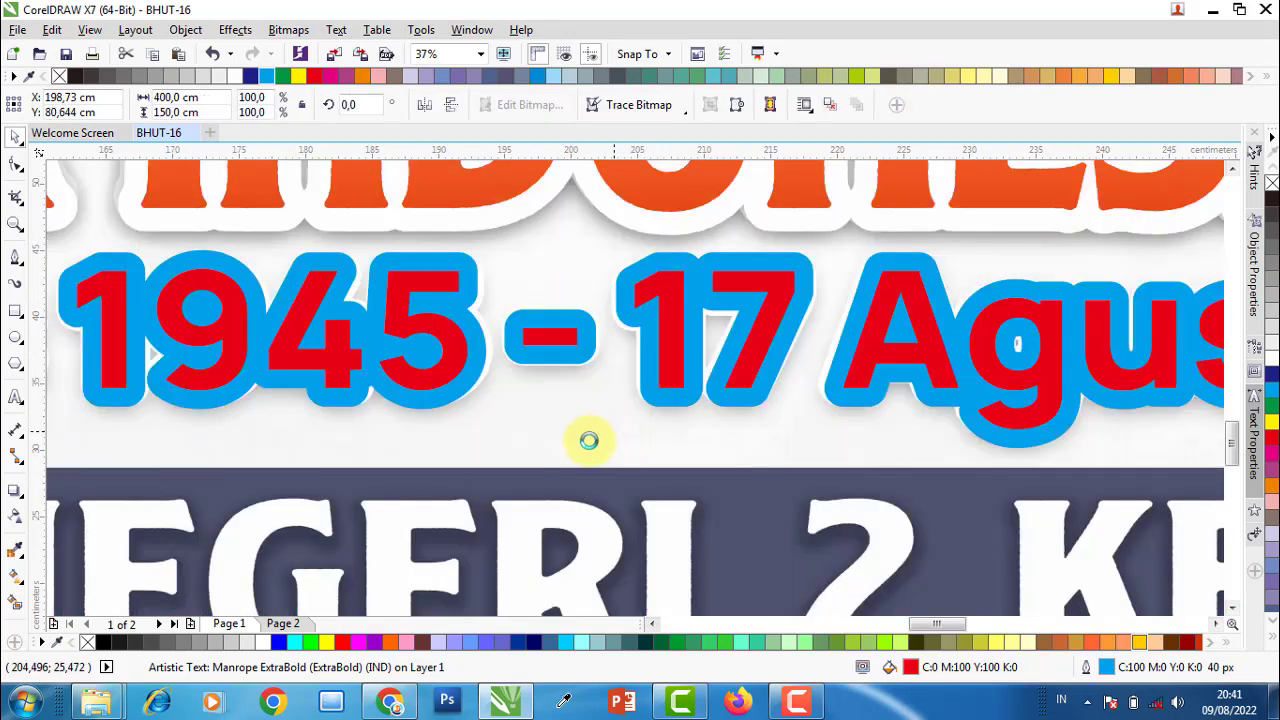
{"action": "left_click_drag", "start_coordinate": [586, 437], "coordinate": [651, 277]}
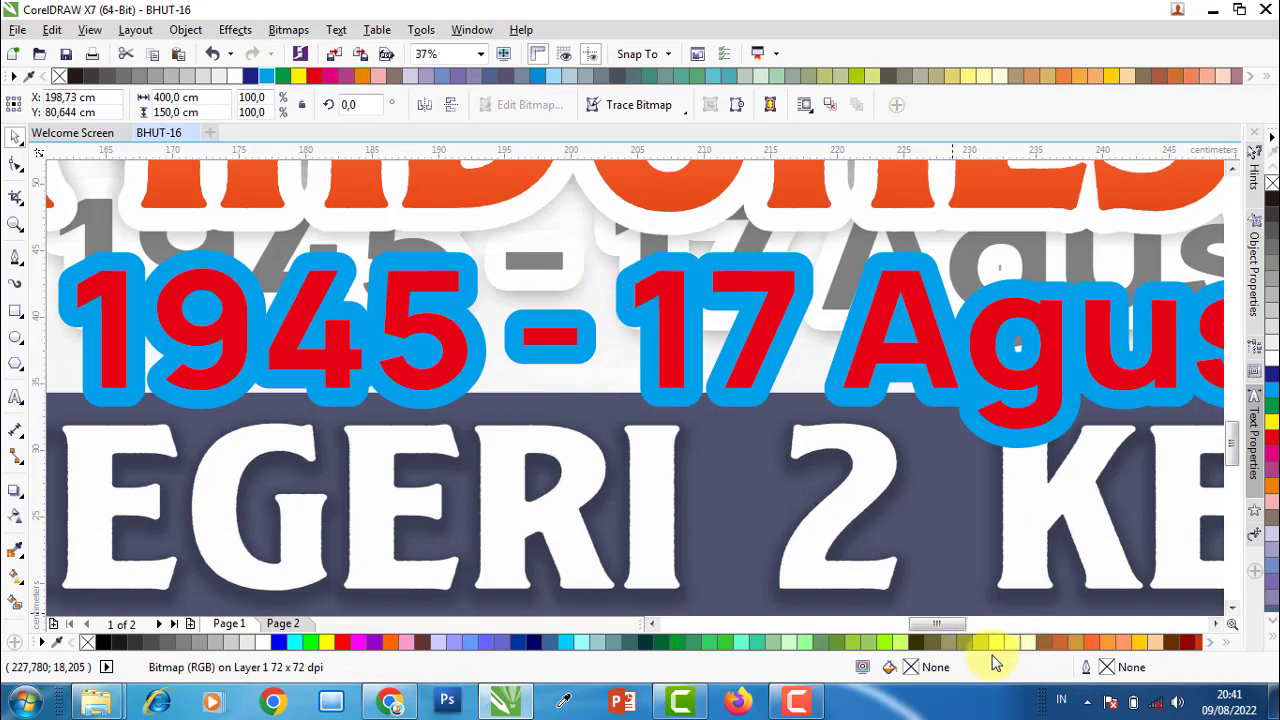
- Refill the date text with the grey sampled from the shadow text
{"action": "left_click", "coordinate": [781, 322]}
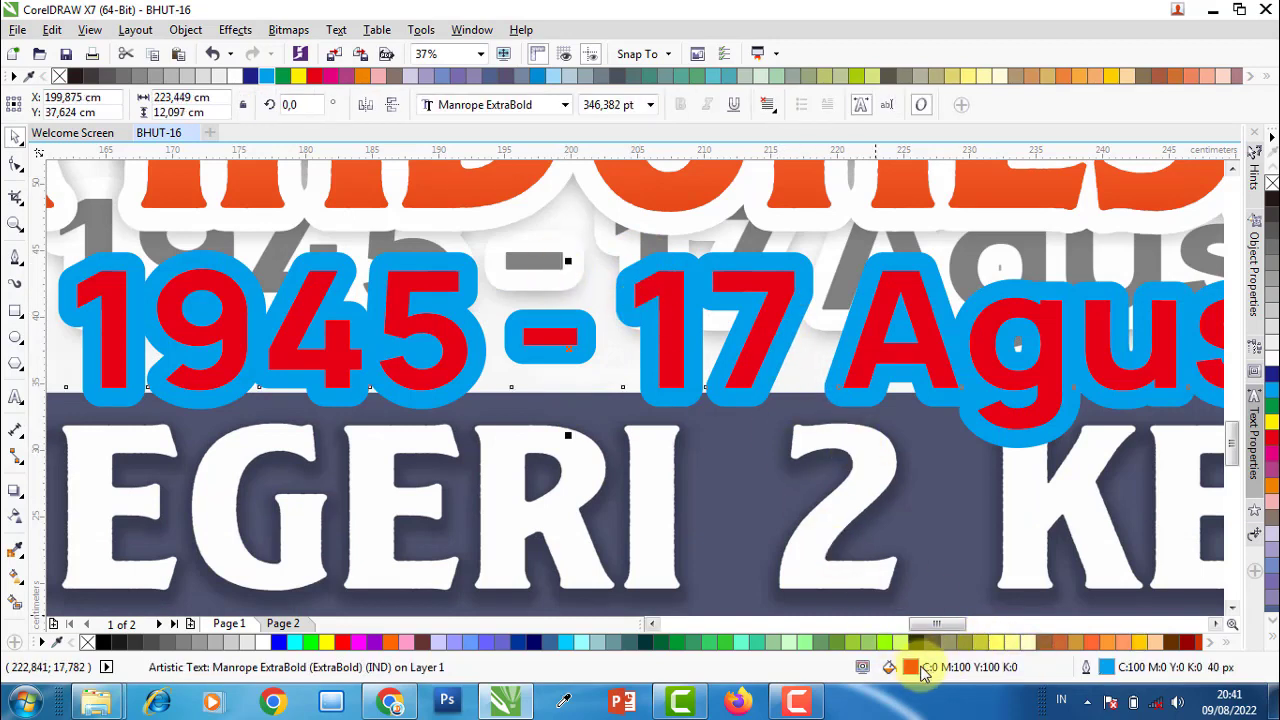
{"action": "double_click", "coordinate": [912, 667]}
{"action": "left_click", "coordinate": [673, 293]}
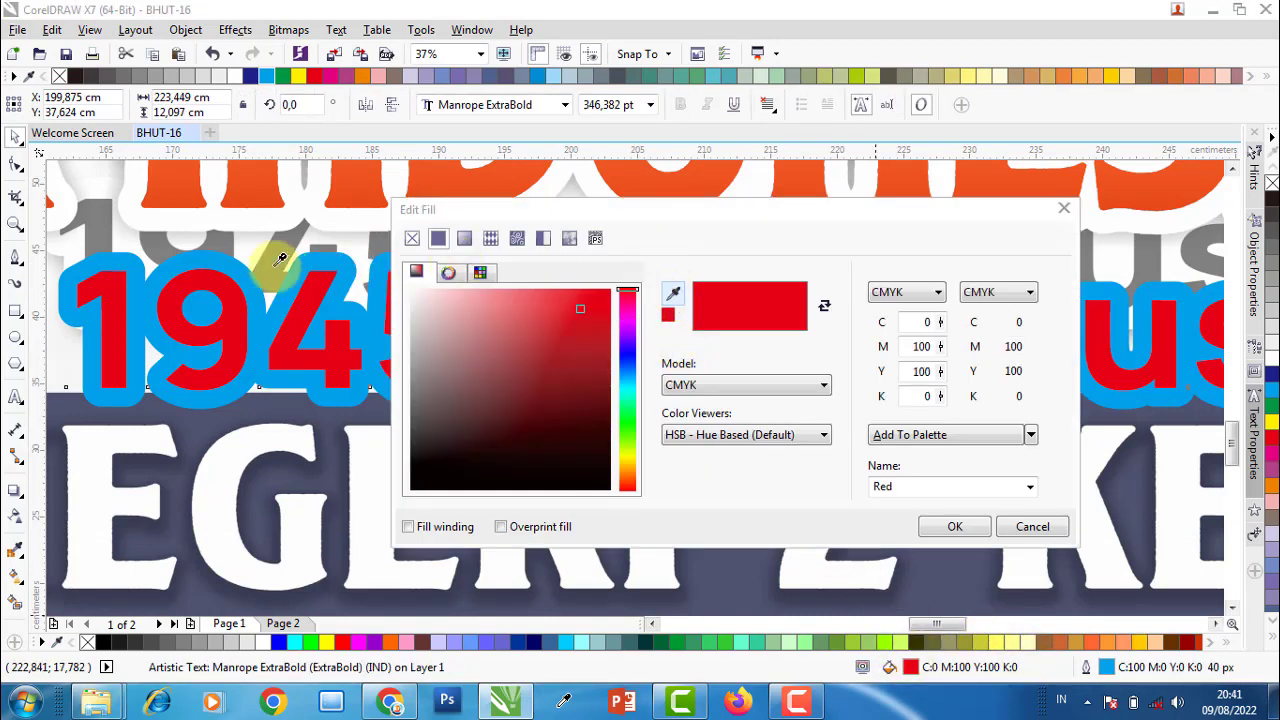
{"action": "left_click", "coordinate": [276, 257]}
{"action": "left_click", "coordinate": [954, 526]}
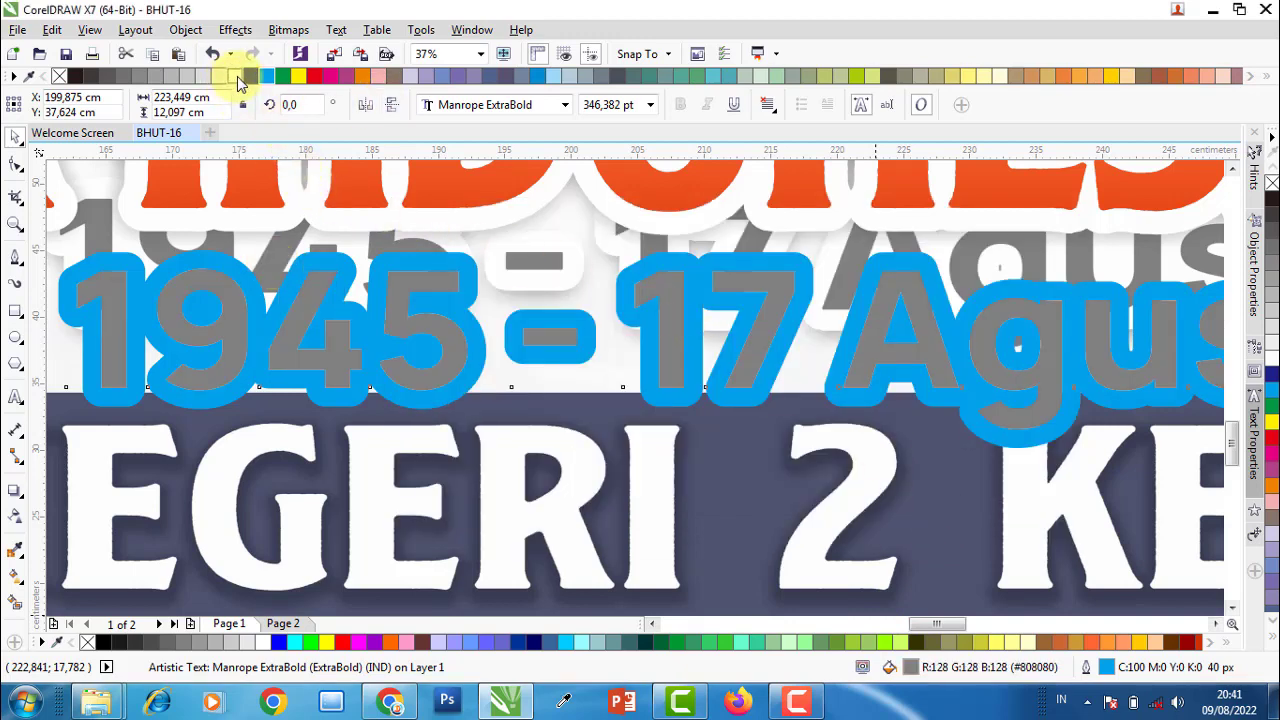
{"action": "left_click", "coordinate": [543, 463]}
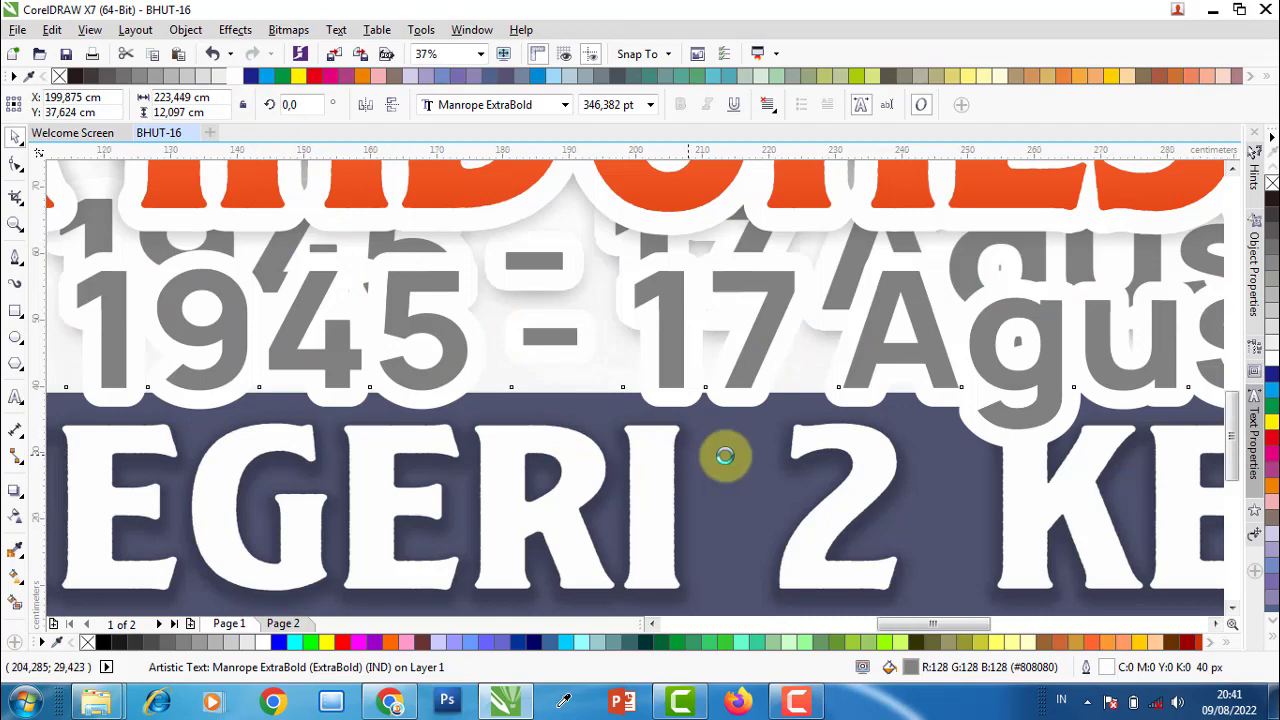
- Shift the background banner image up and to the left
{"action": "scroll", "coordinate": [531, 427], "scroll_direction": "down", "scroll_amount": 2}
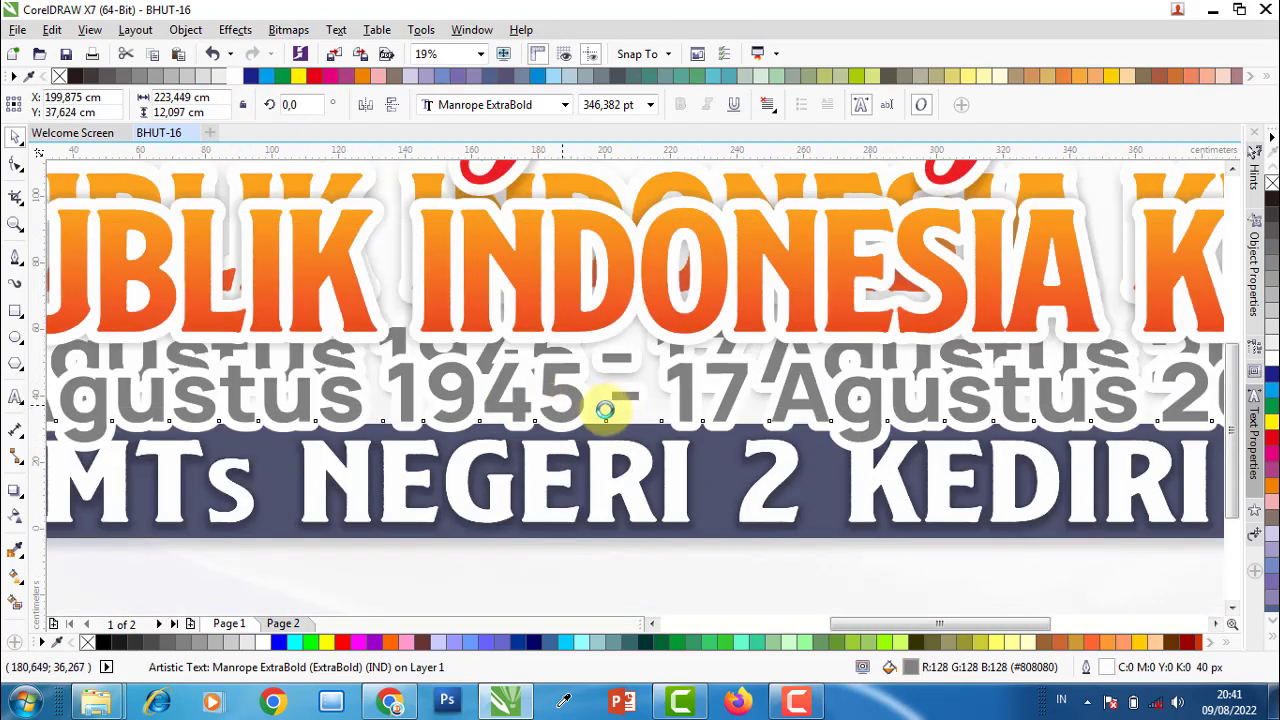
{"action": "scroll", "coordinate": [528, 410], "scroll_direction": "down", "scroll_amount": 2}
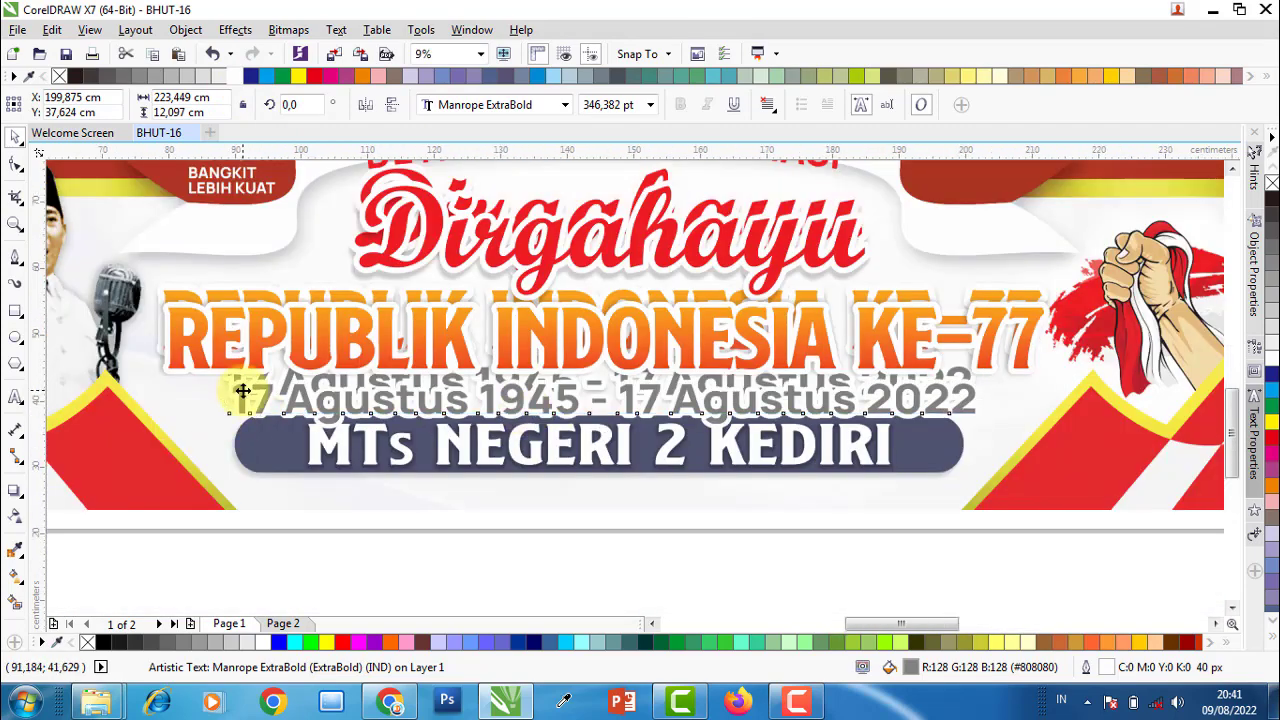
{"action": "scroll", "coordinate": [238, 392], "scroll_direction": "up", "scroll_amount": 2}
{"action": "left_click", "coordinate": [197, 543]}
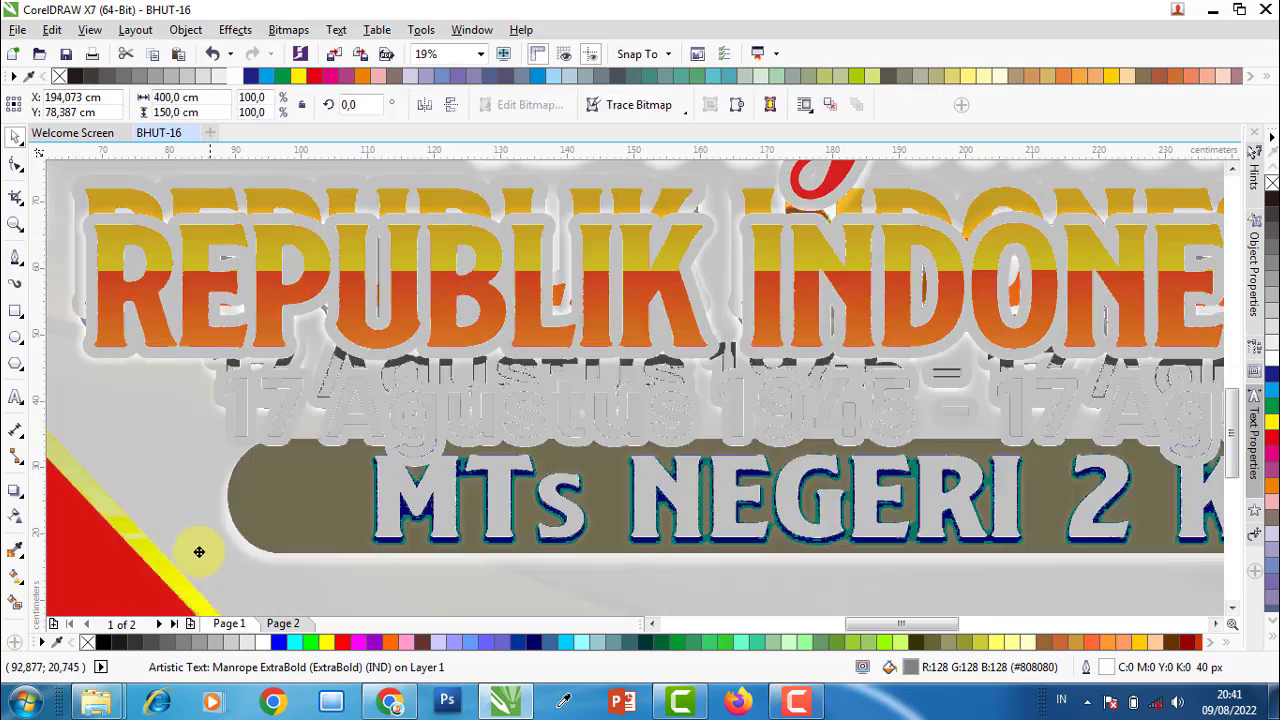
{"action": "left_click_drag", "start_coordinate": [204, 535], "coordinate": [108, 477]}
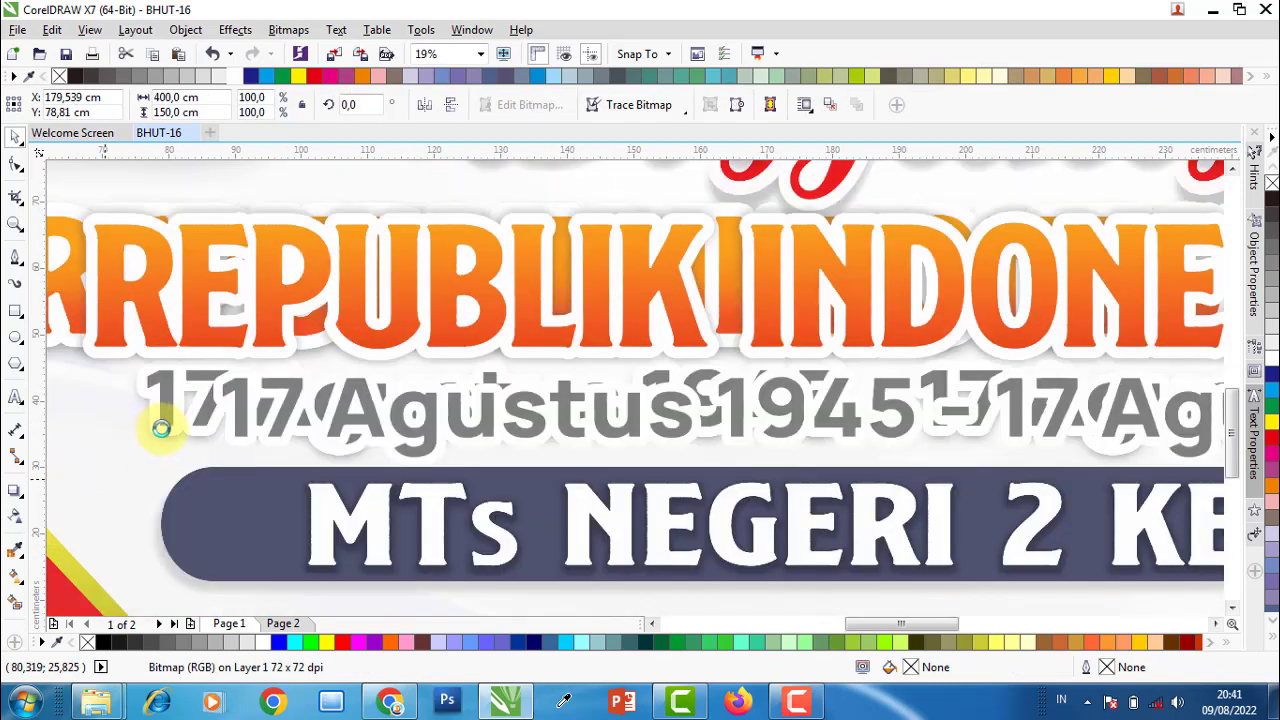
{"action": "left_click_drag", "start_coordinate": [160, 428], "coordinate": [134, 403]}
- Add a Small Glow drop shadow to the date text with feathering 10
{"action": "left_click", "coordinate": [229, 409]}
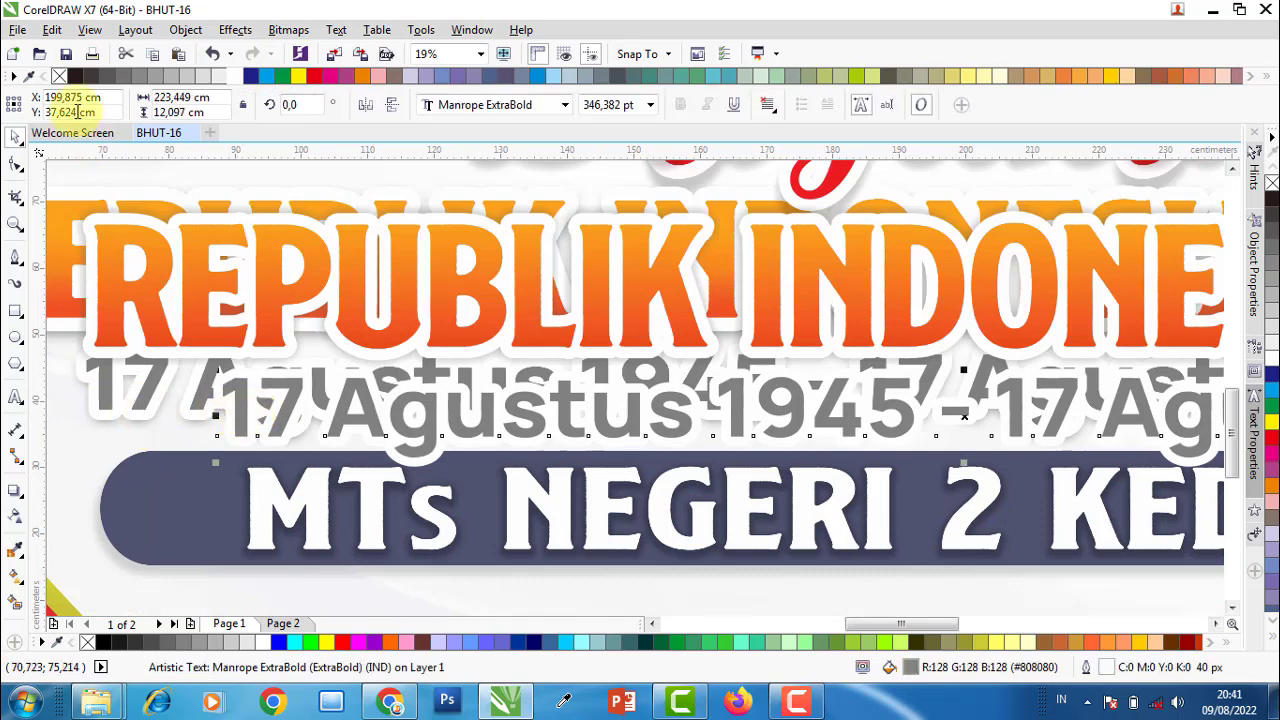
{"action": "left_click", "coordinate": [13, 495]}
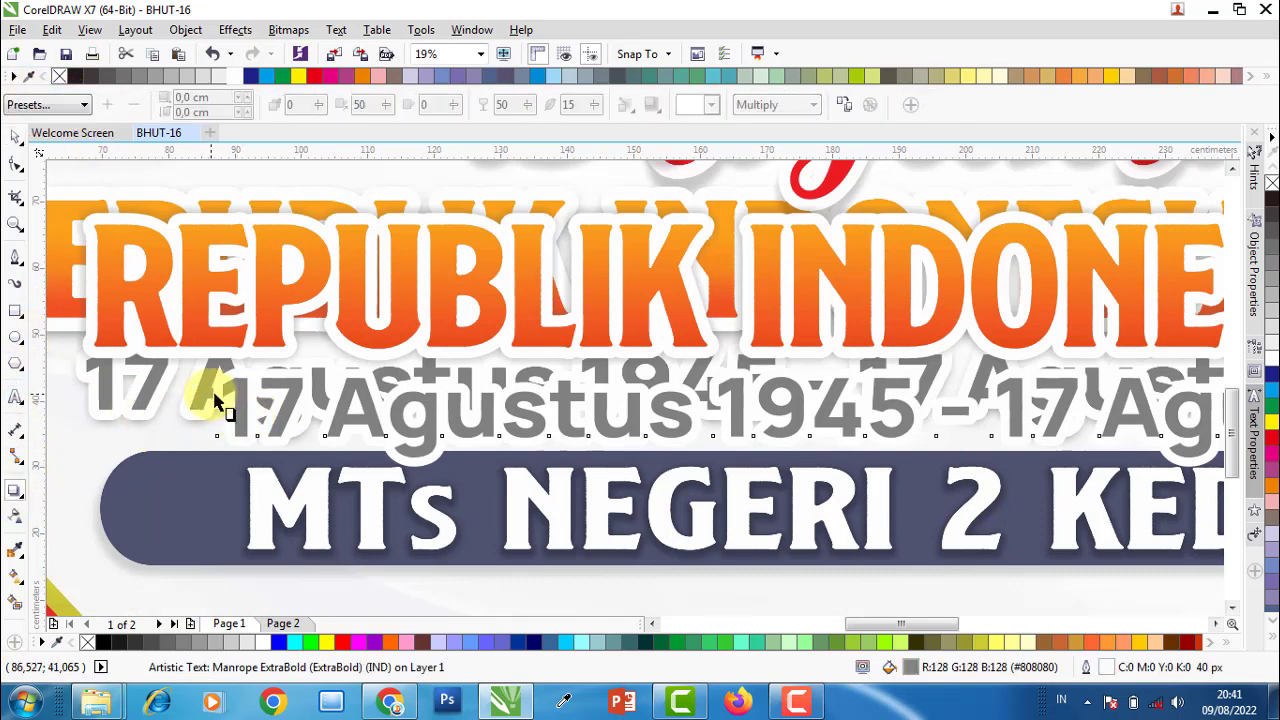
{"action": "left_click_drag", "start_coordinate": [211, 414], "coordinate": [375, 406]}
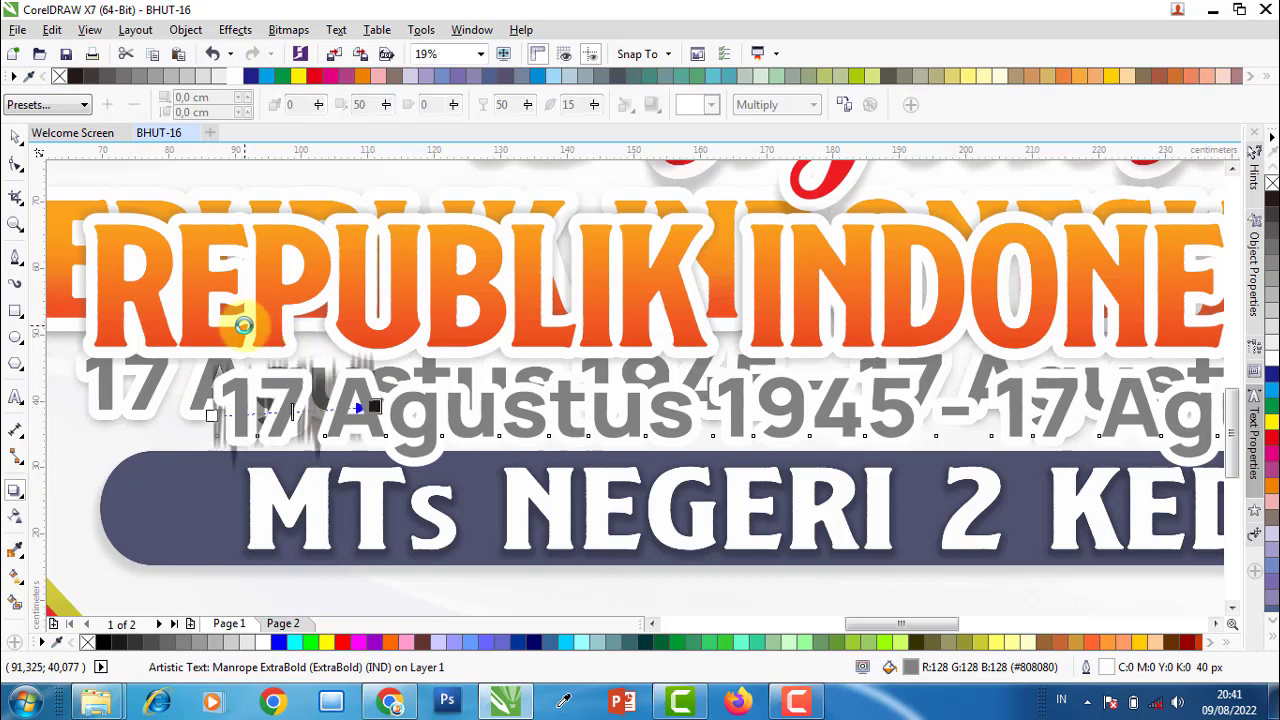
{"action": "left_click", "coordinate": [71, 104]}
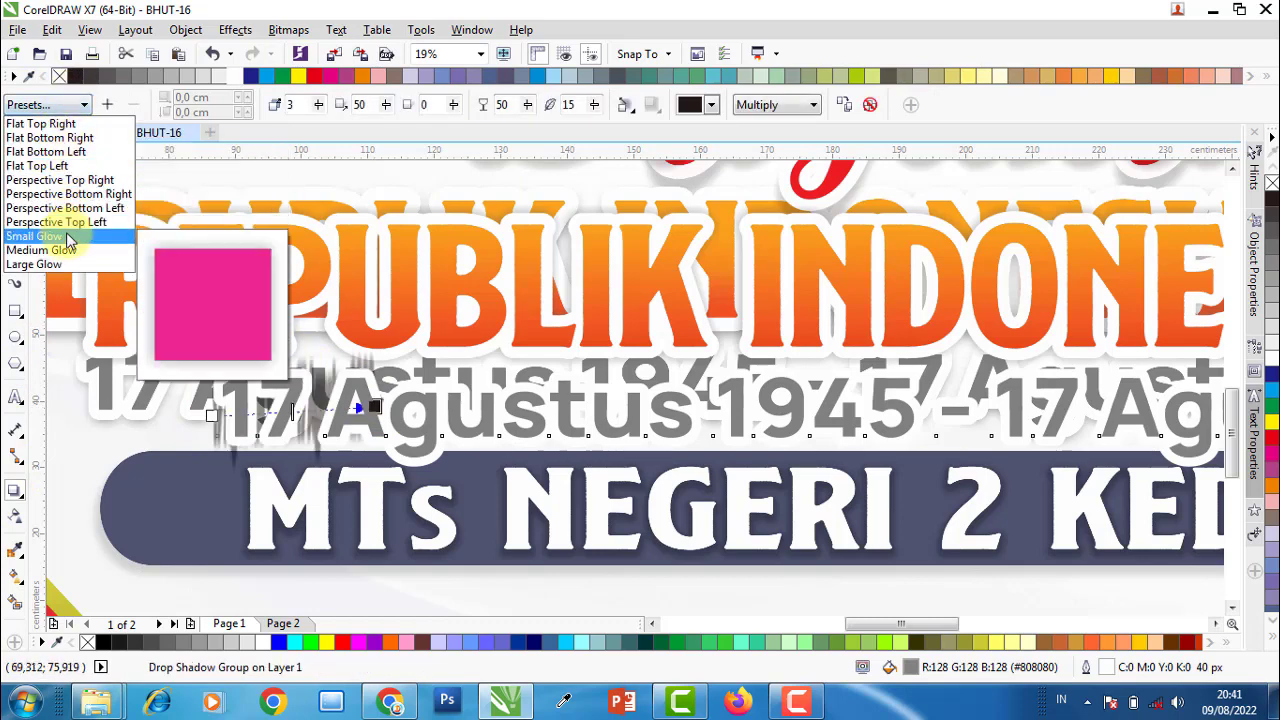
{"action": "left_click", "coordinate": [34, 236]}
{"action": "left_click", "coordinate": [151, 237]}
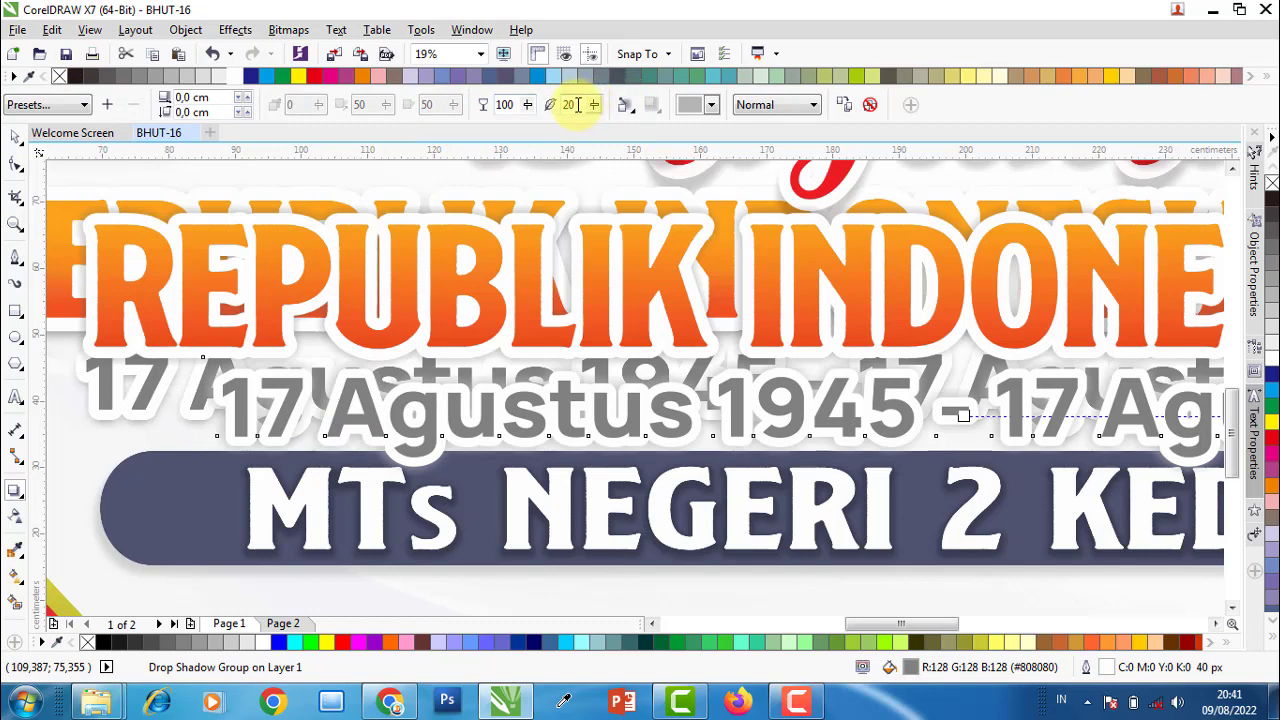
{"action": "type", "text": "10"}
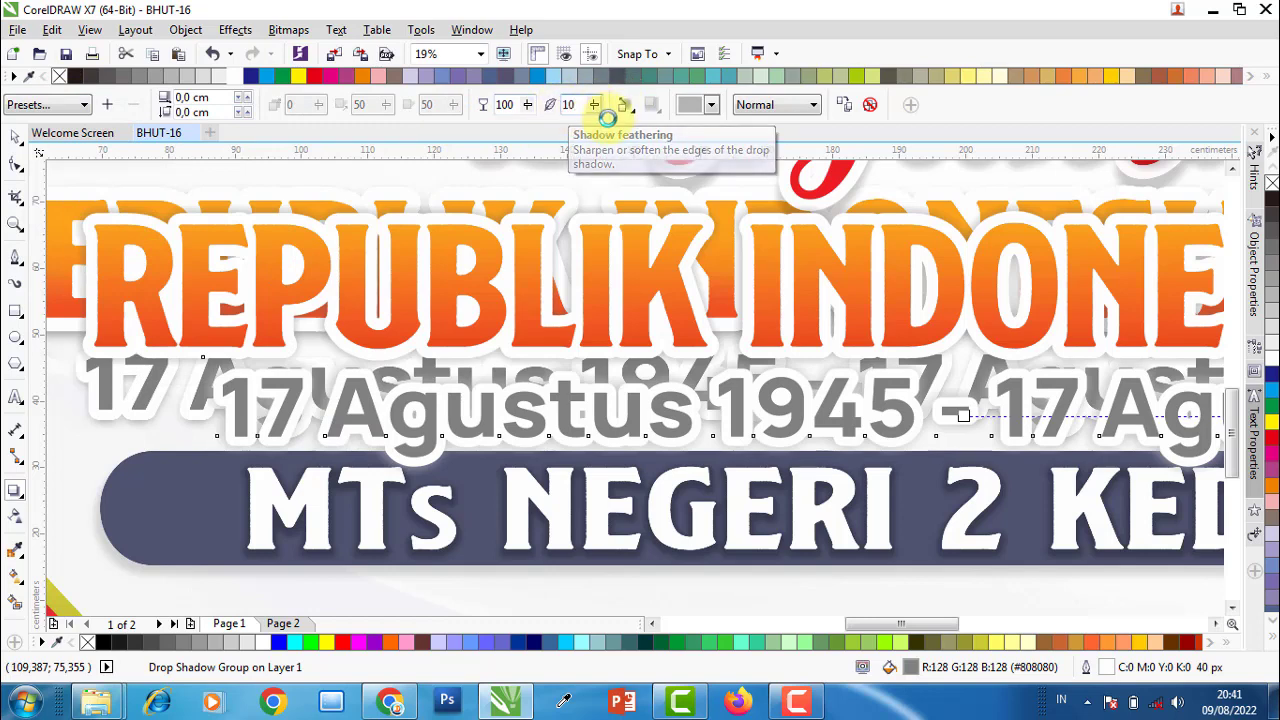
- Make the shadow dark grey at opacity 80 and raise its feathering to 15
{"action": "left_click", "coordinate": [711, 105]}
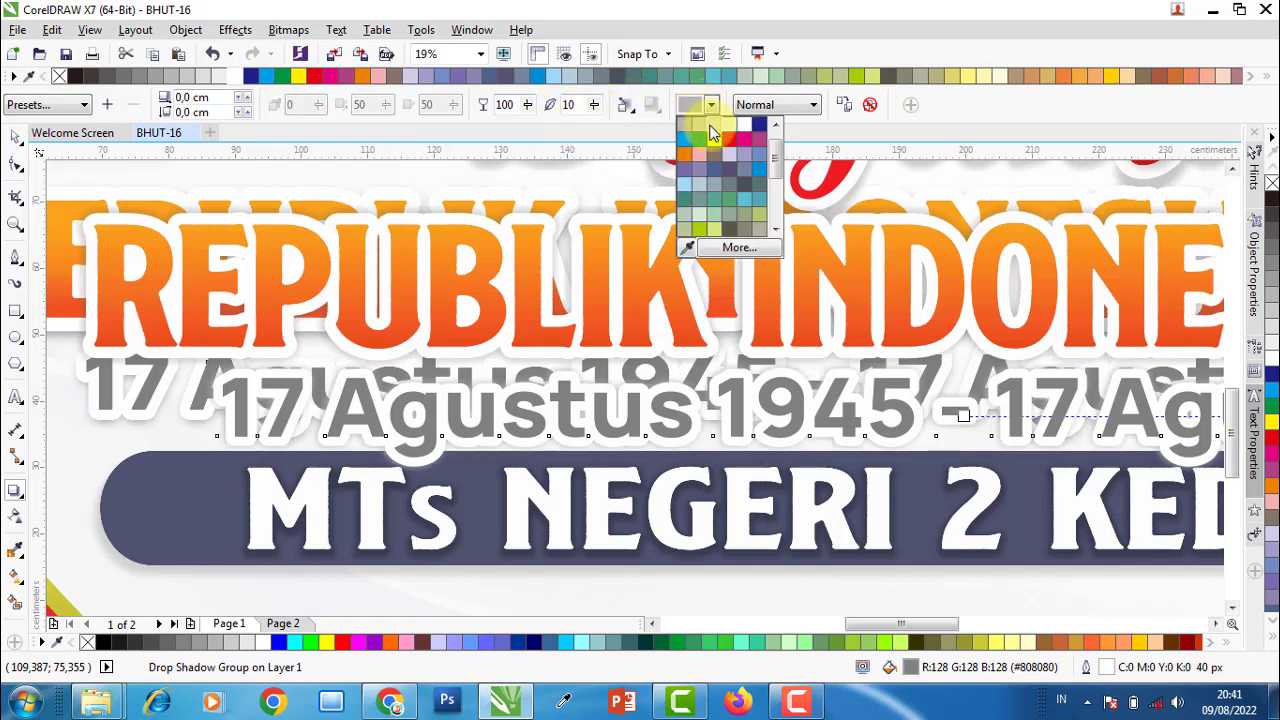
{"action": "scroll", "coordinate": [778, 155], "scroll_direction": "up", "scroll_amount": 2}
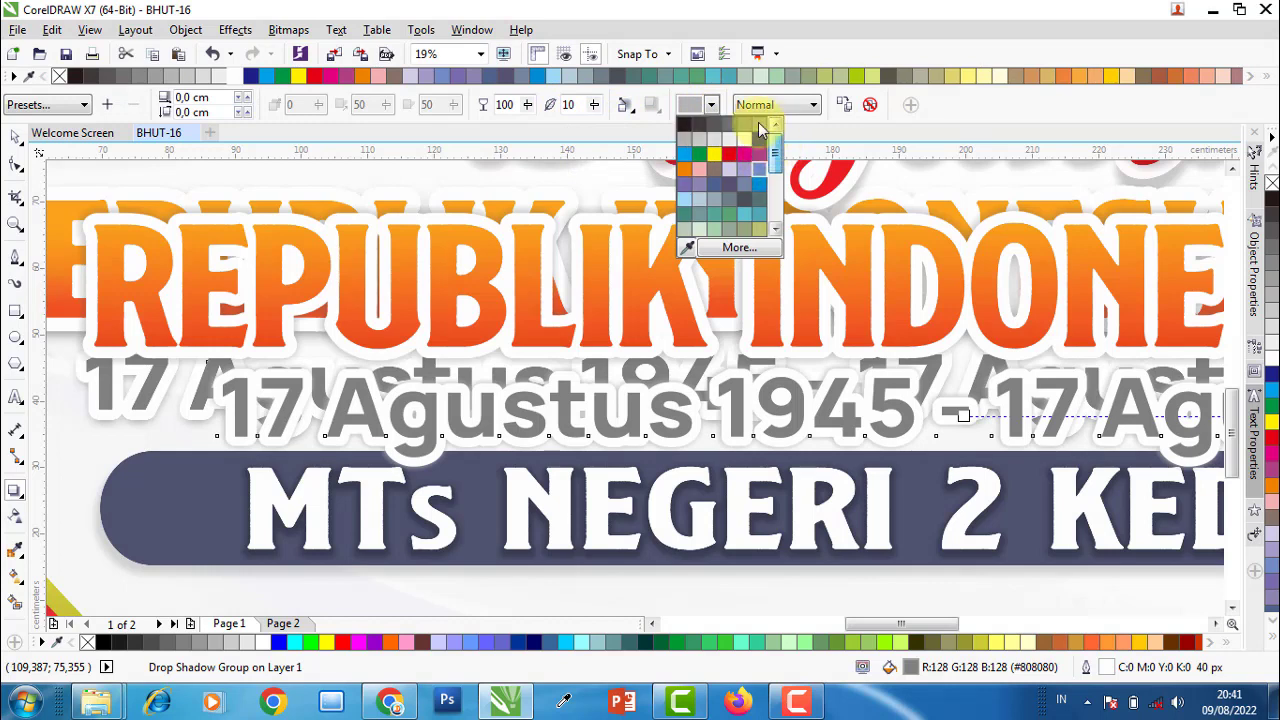
{"action": "left_click", "coordinate": [732, 128]}
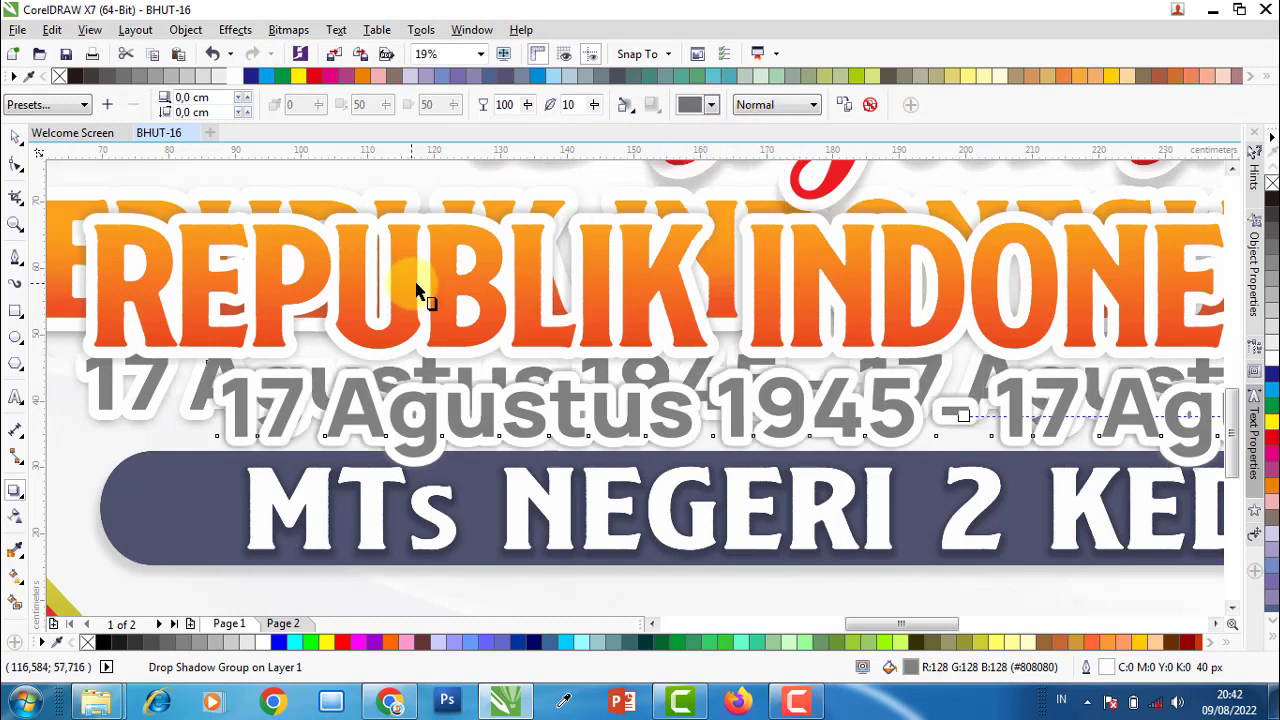
{"action": "double_click", "coordinate": [507, 105]}
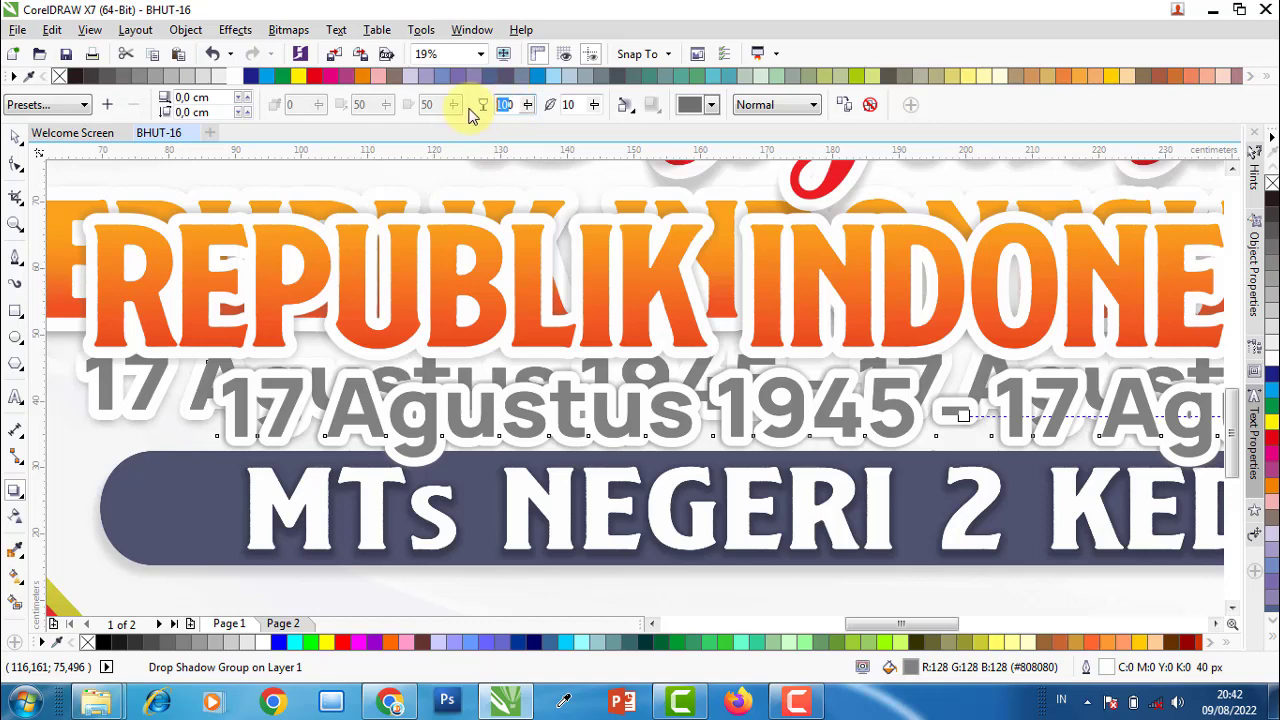
{"action": "type", "text": "80"}
{"action": "key", "text": "Return"}
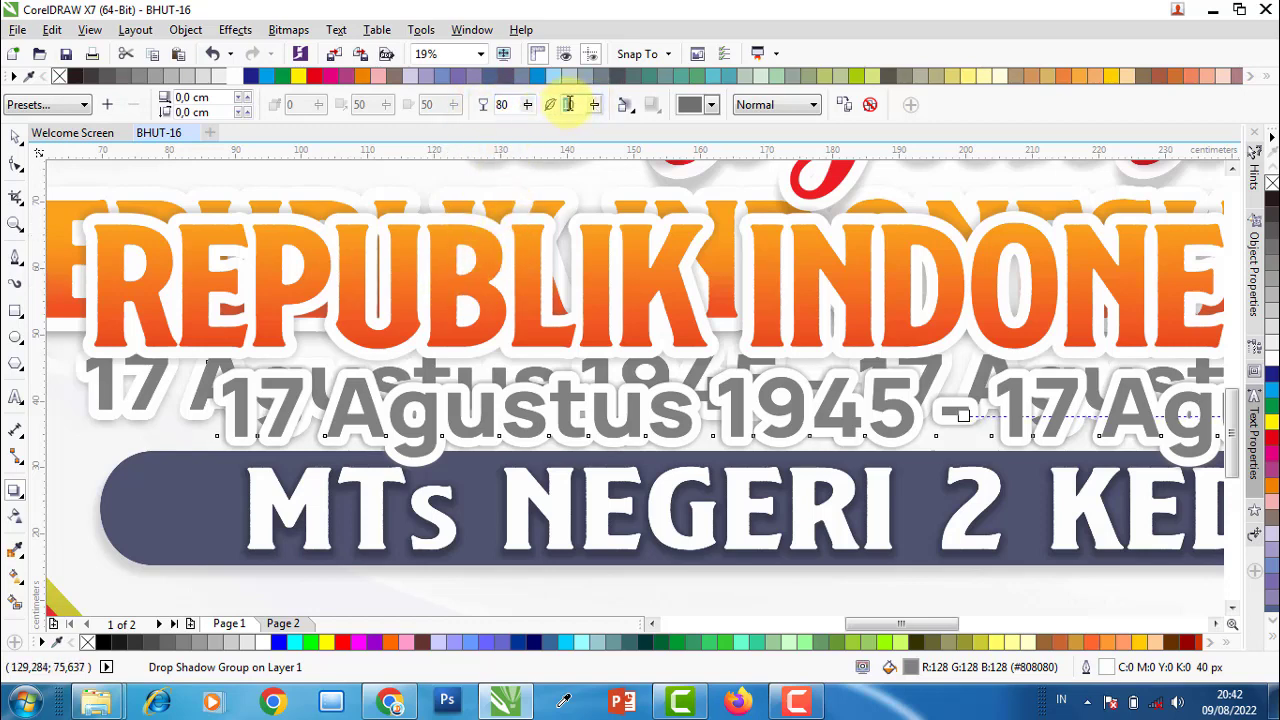
{"action": "type", "text": "13"}
{"action": "key", "text": "Return"}
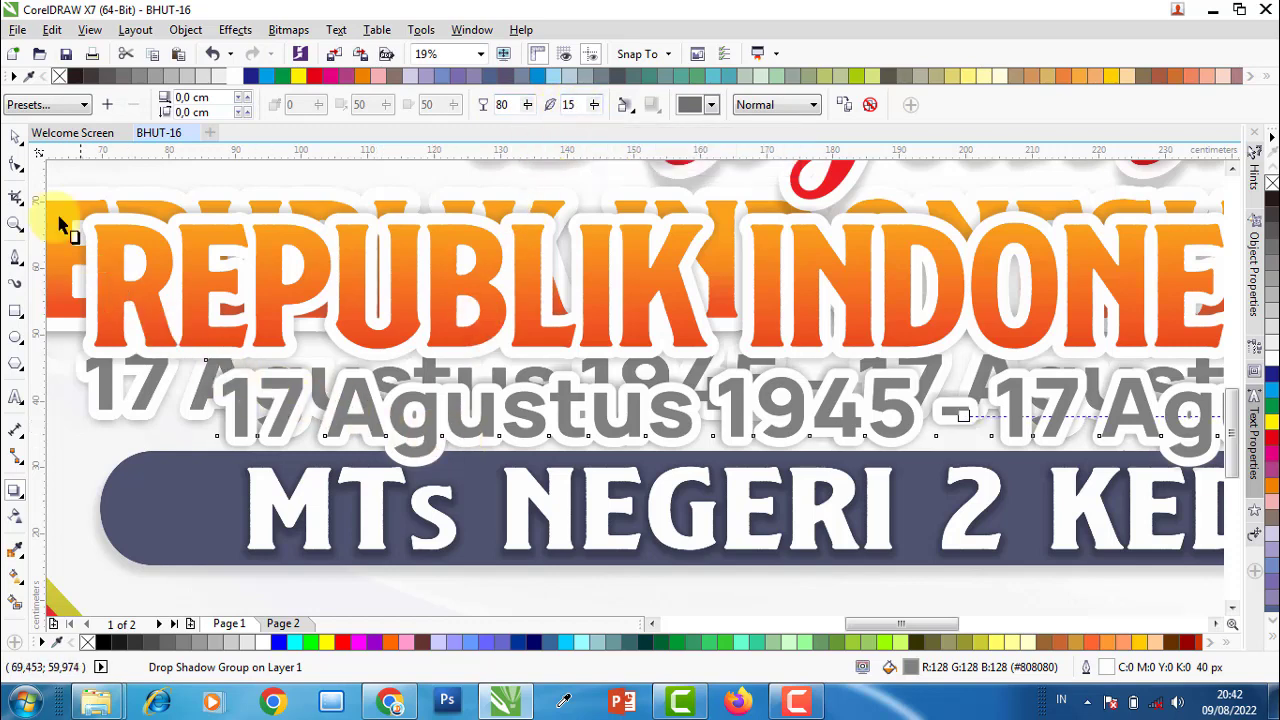
{"action": "left_click", "coordinate": [80, 483]}
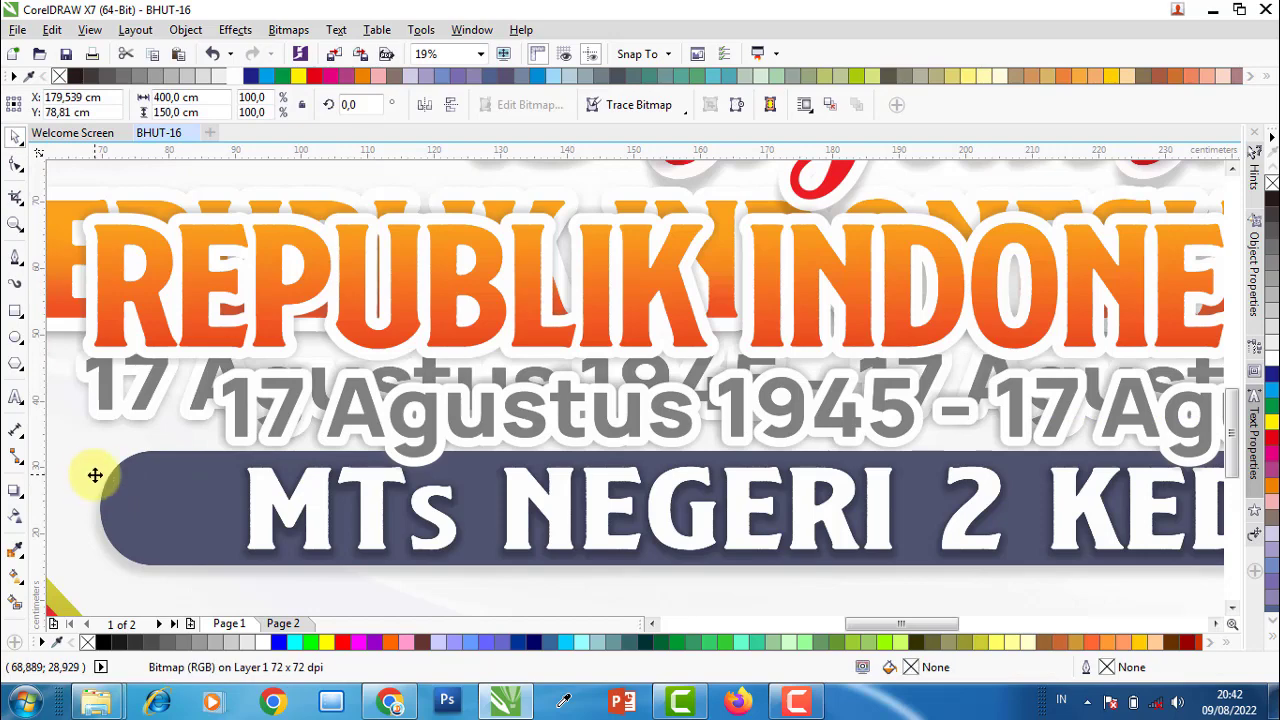
- Move the background image back into place under the text
{"action": "left_click_drag", "start_coordinate": [107, 474], "coordinate": [265, 476]}
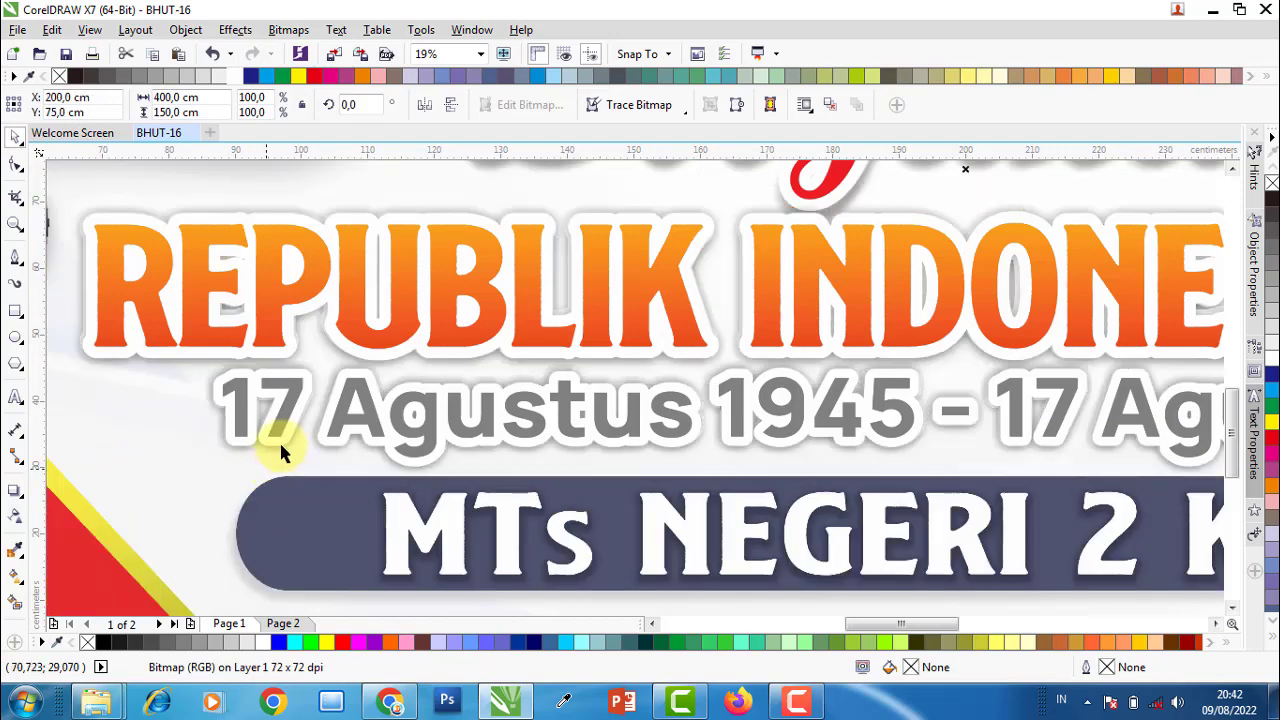
{"action": "scroll", "coordinate": [345, 437], "scroll_direction": "down", "scroll_amount": 2}
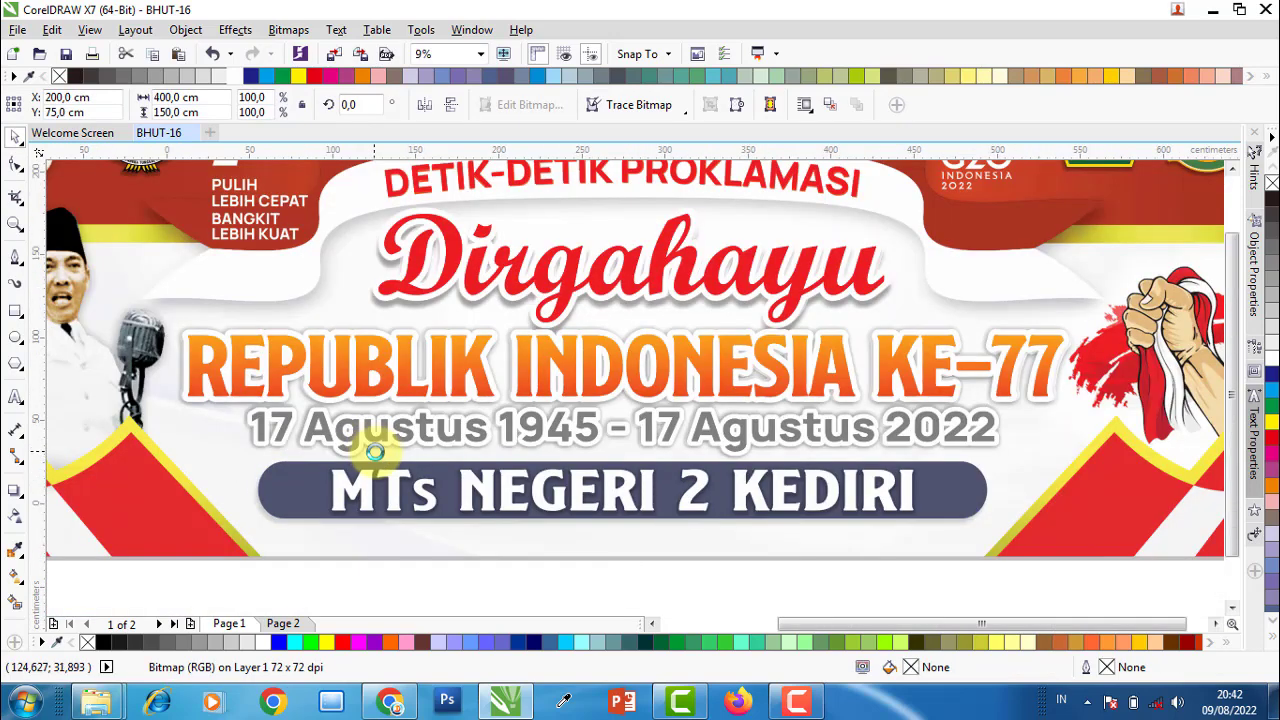
{"action": "scroll", "coordinate": [374, 452], "scroll_direction": "down", "scroll_amount": 1}
{"action": "left_click", "coordinate": [373, 527]}
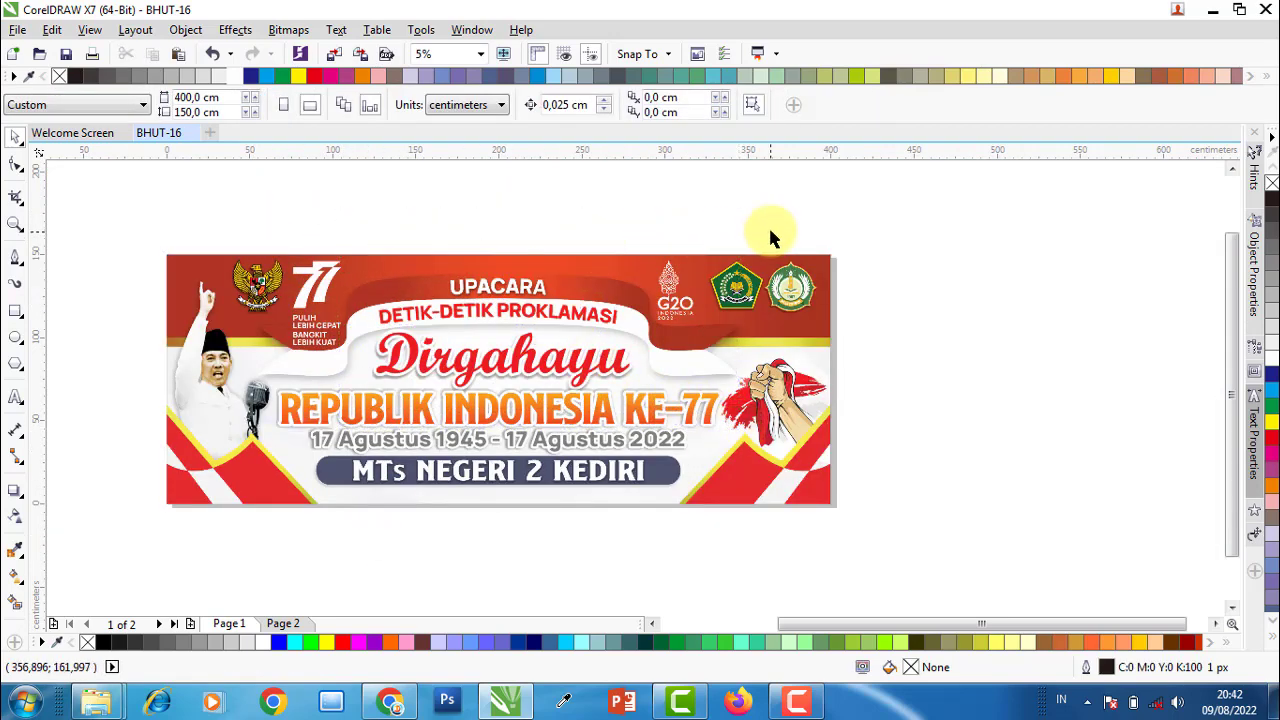
- Copy all the banner's text objects and switch to Page 2
{"action": "mouse_move", "coordinate": [771, 223]}
{"action": "left_mouse_down"}
{"action": "mouse_move", "coordinate": [653, 418]}
{"action": "mouse_move", "coordinate": [205, 470]}
{"action": "left_mouse_up"}
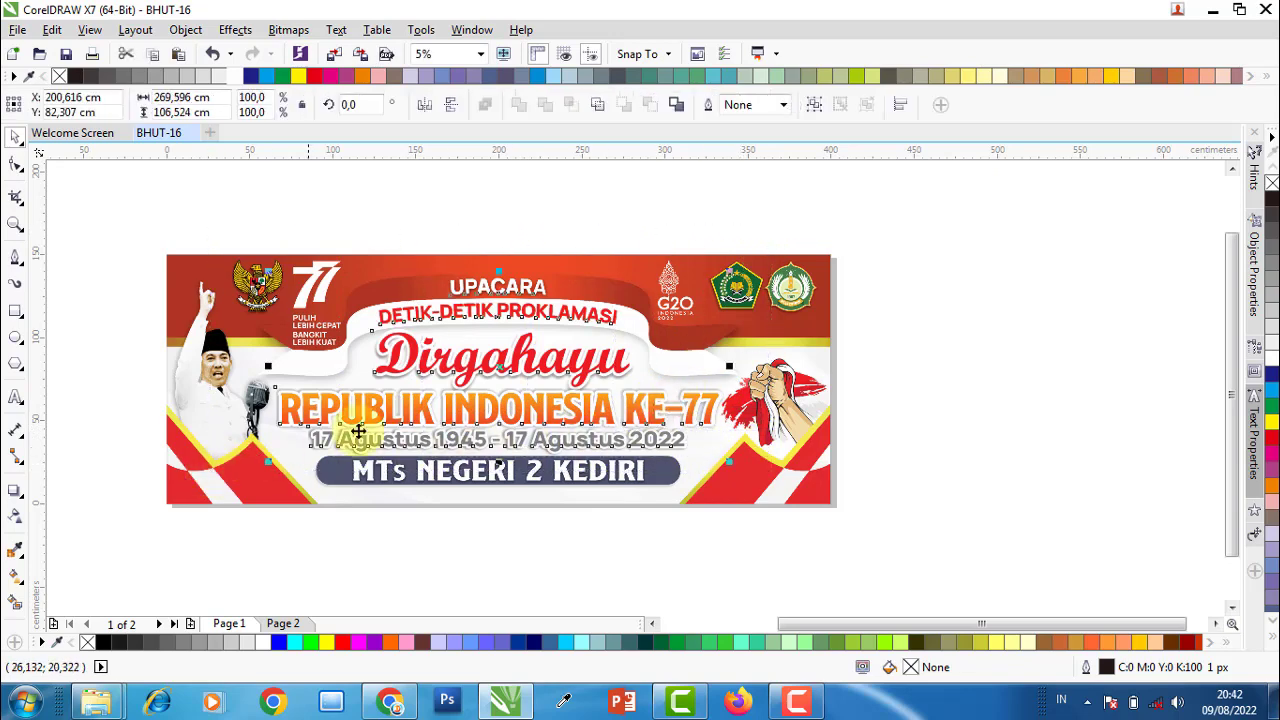
{"action": "right_click", "coordinate": [445, 406]}
{"action": "left_click", "coordinate": [495, 421]}
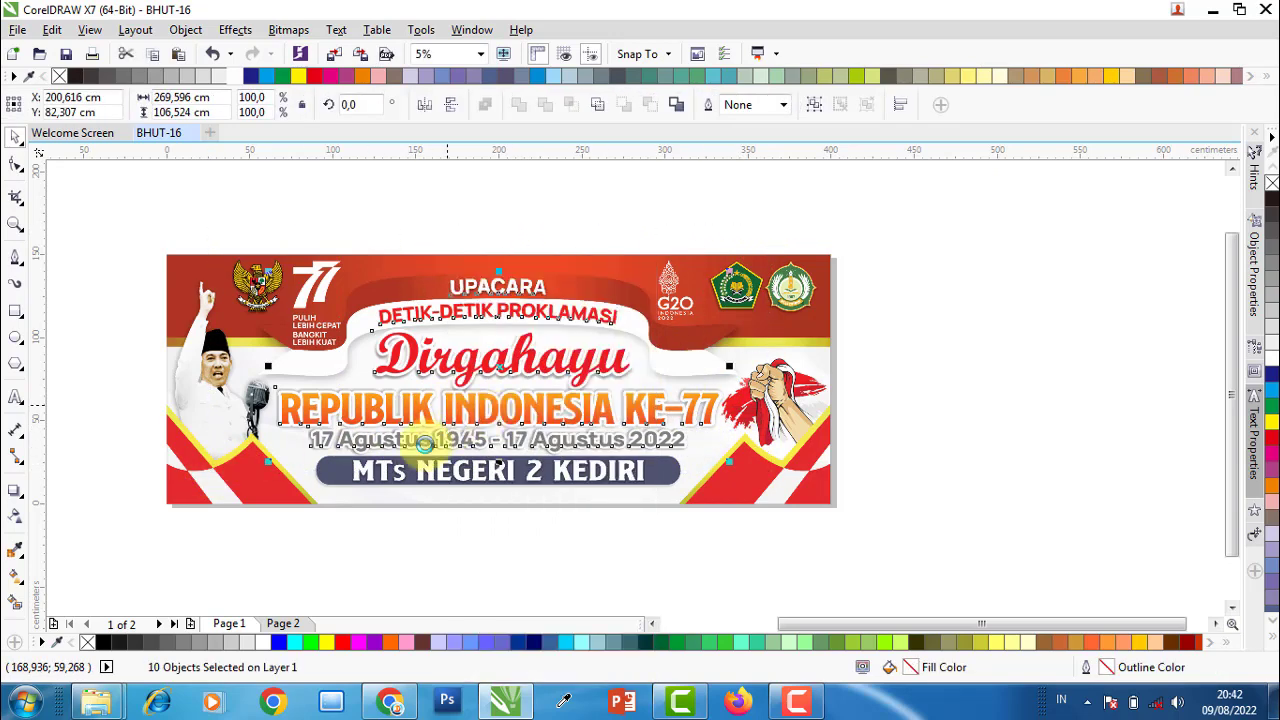
{"action": "left_click", "coordinate": [283, 623]}
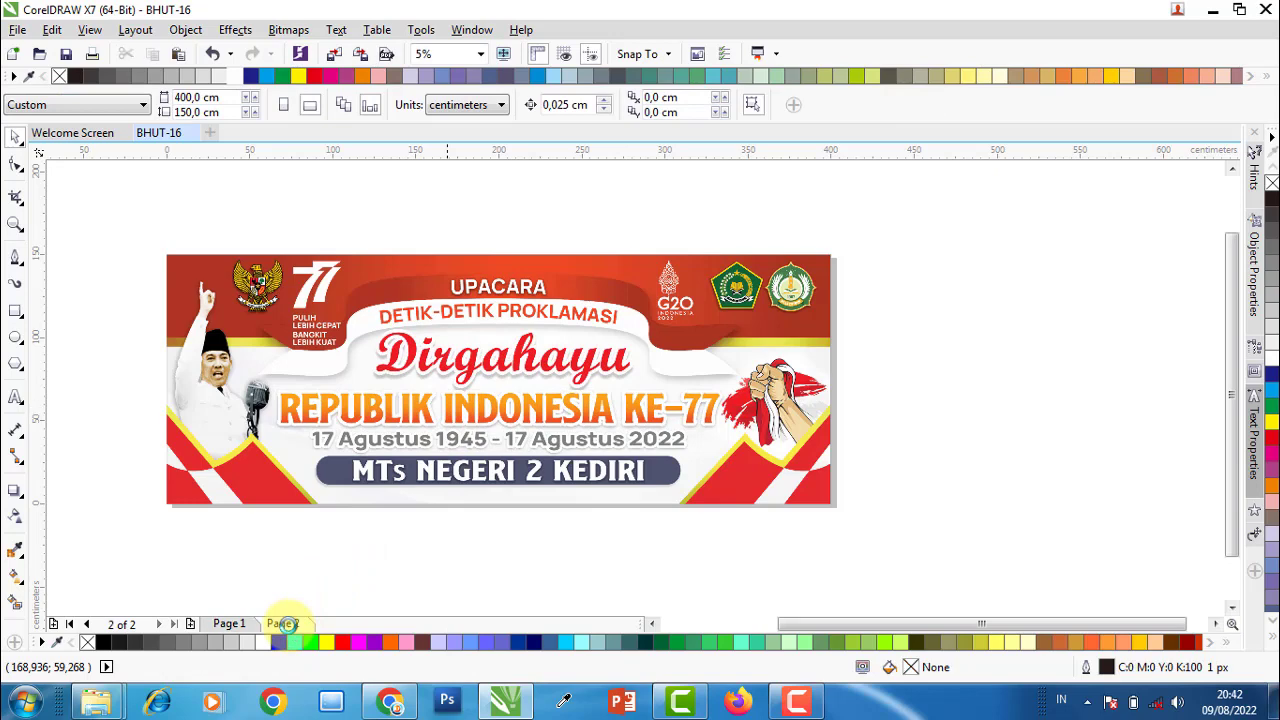
- Paste the ten copied text objects, UPACARA through the date line, onto Page 2
{"action": "right_click", "coordinate": [390, 558]}
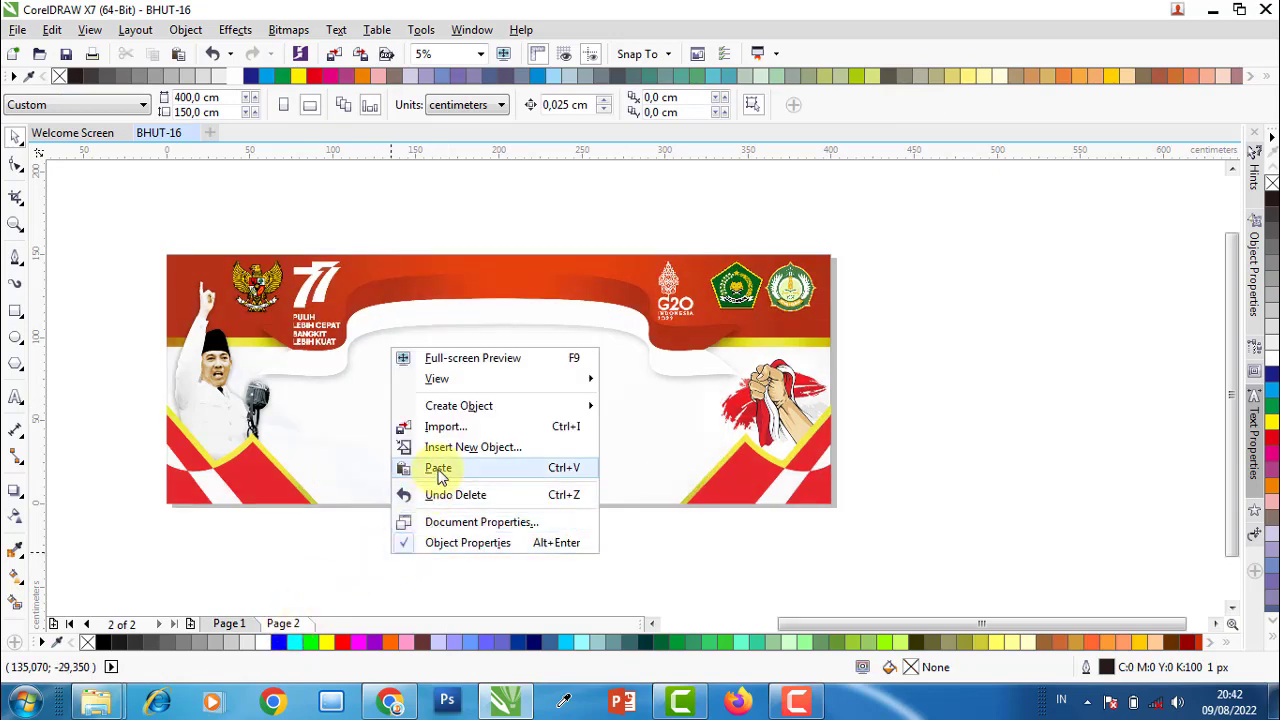
{"action": "left_click", "coordinate": [430, 466]}
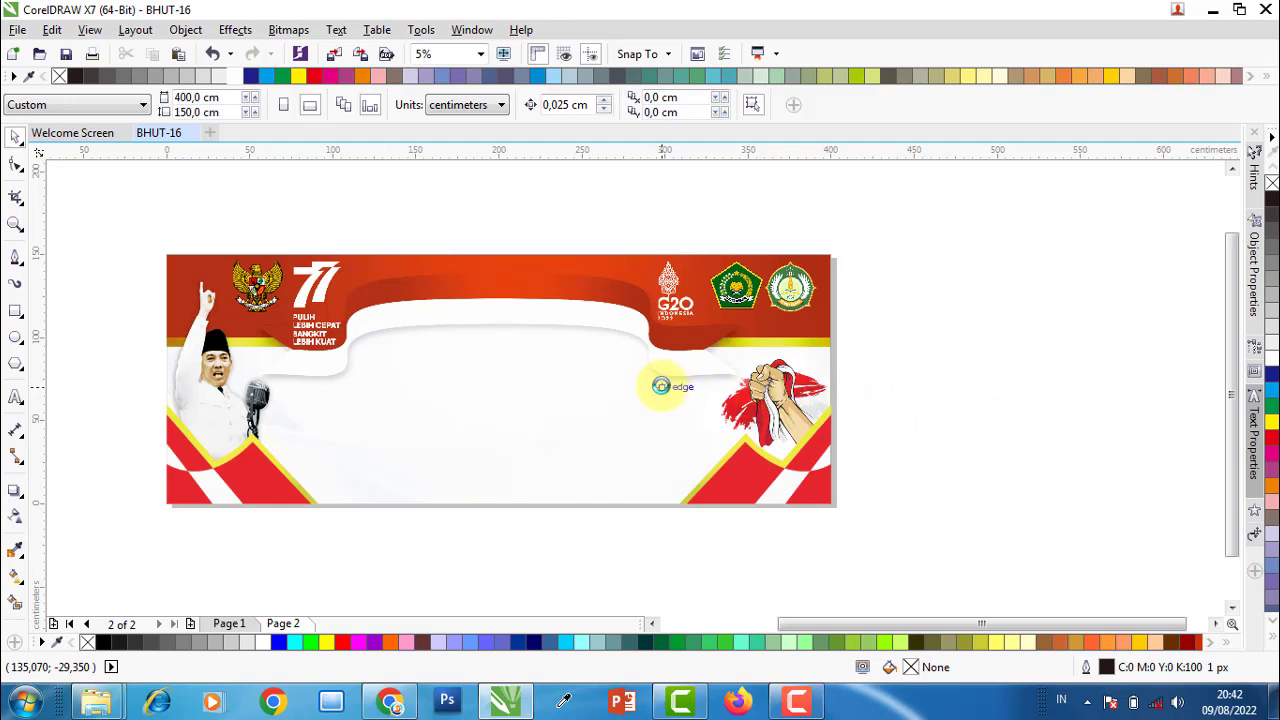
{"action": "left_click", "coordinate": [927, 369]}
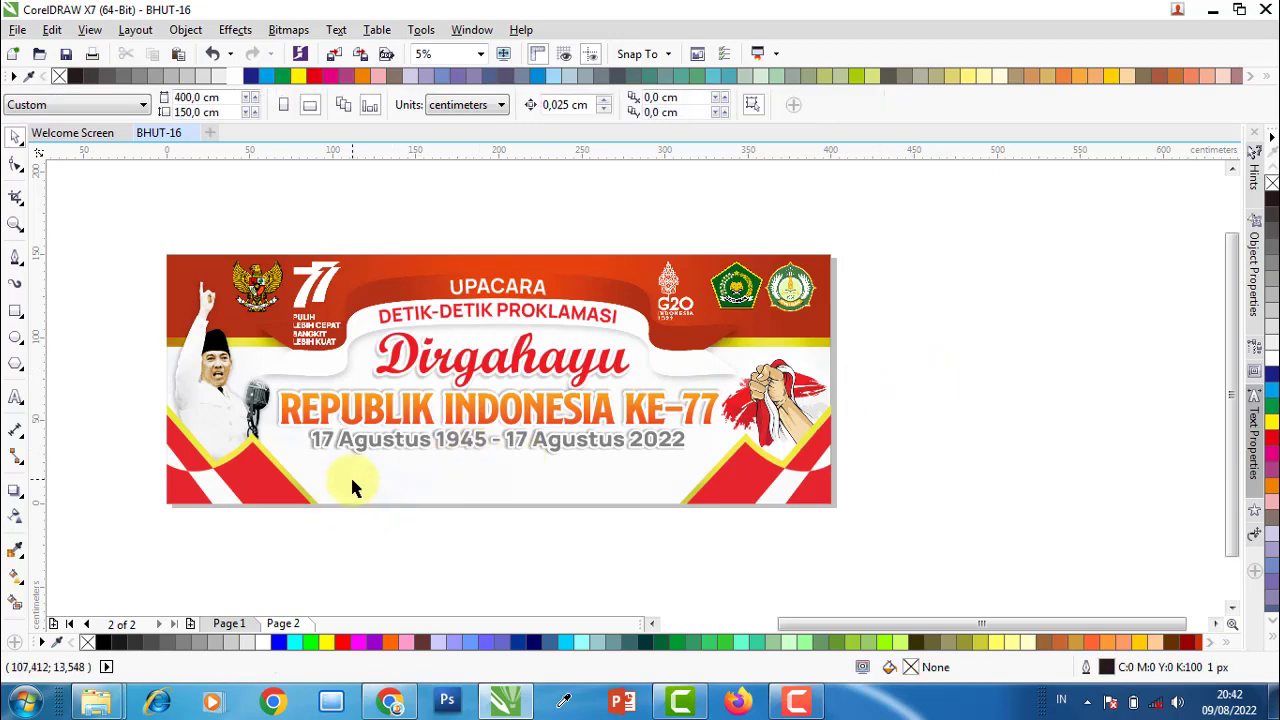
{"action": "left_click", "coordinate": [17, 29]}
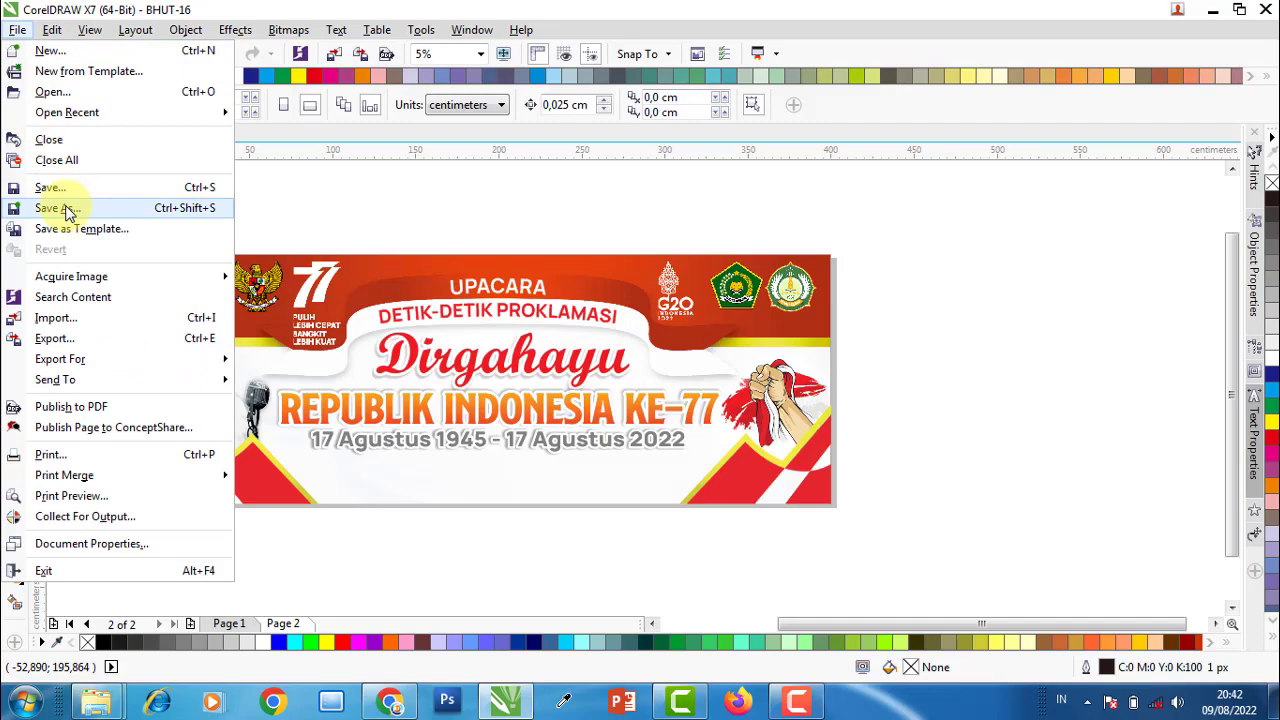
- Save the drawing as BHUT-16 in D:\0. Youtube Desain\3. Tutorial desain Banner\BHUT-16 - Belum\BHUT-16C
{"action": "left_click", "coordinate": [62, 208]}
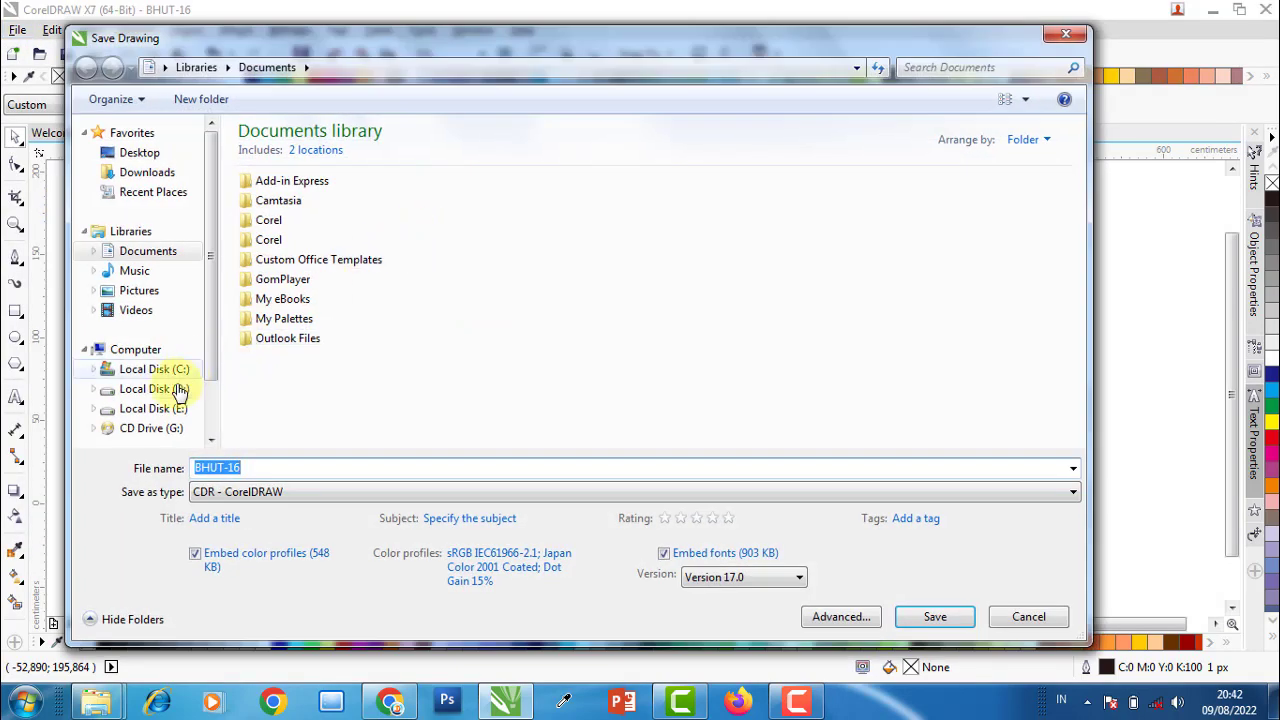
{"action": "left_click", "coordinate": [154, 388]}
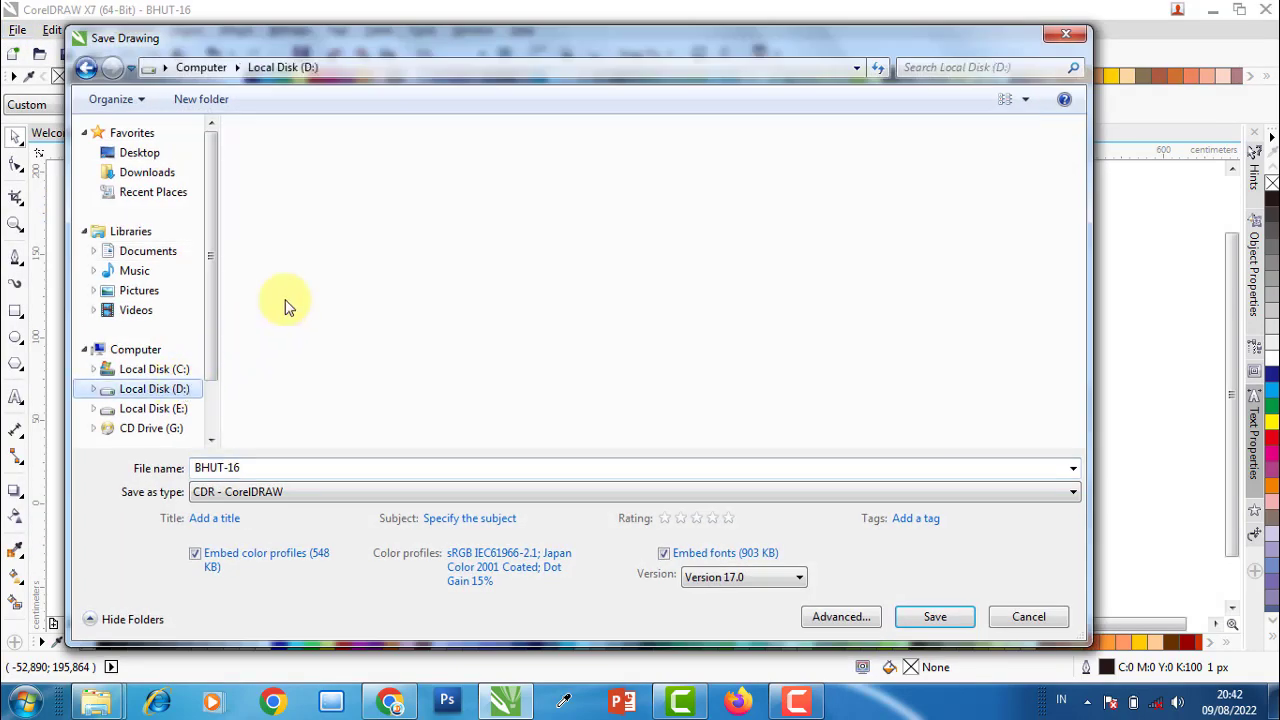
{"action": "left_click", "coordinate": [310, 150]}
{"action": "double_click", "coordinate": [310, 150]}
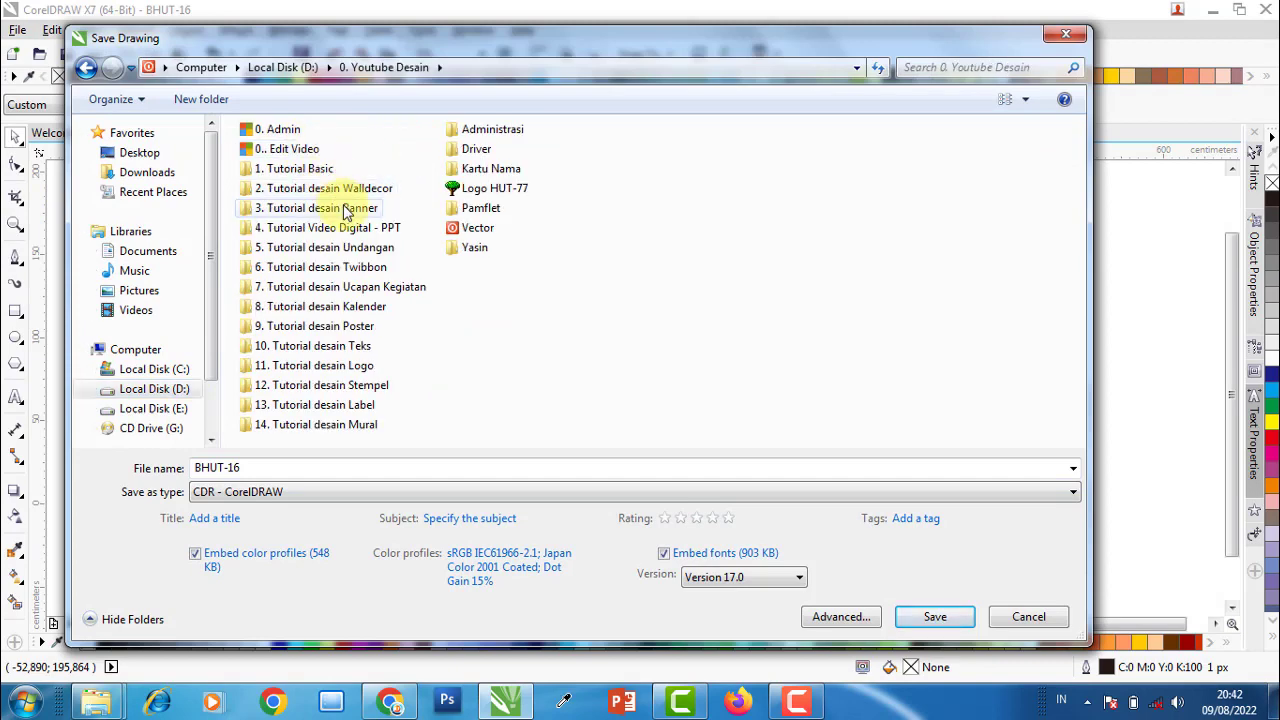
{"action": "double_click", "coordinate": [343, 208]}
{"action": "double_click", "coordinate": [370, 288]}
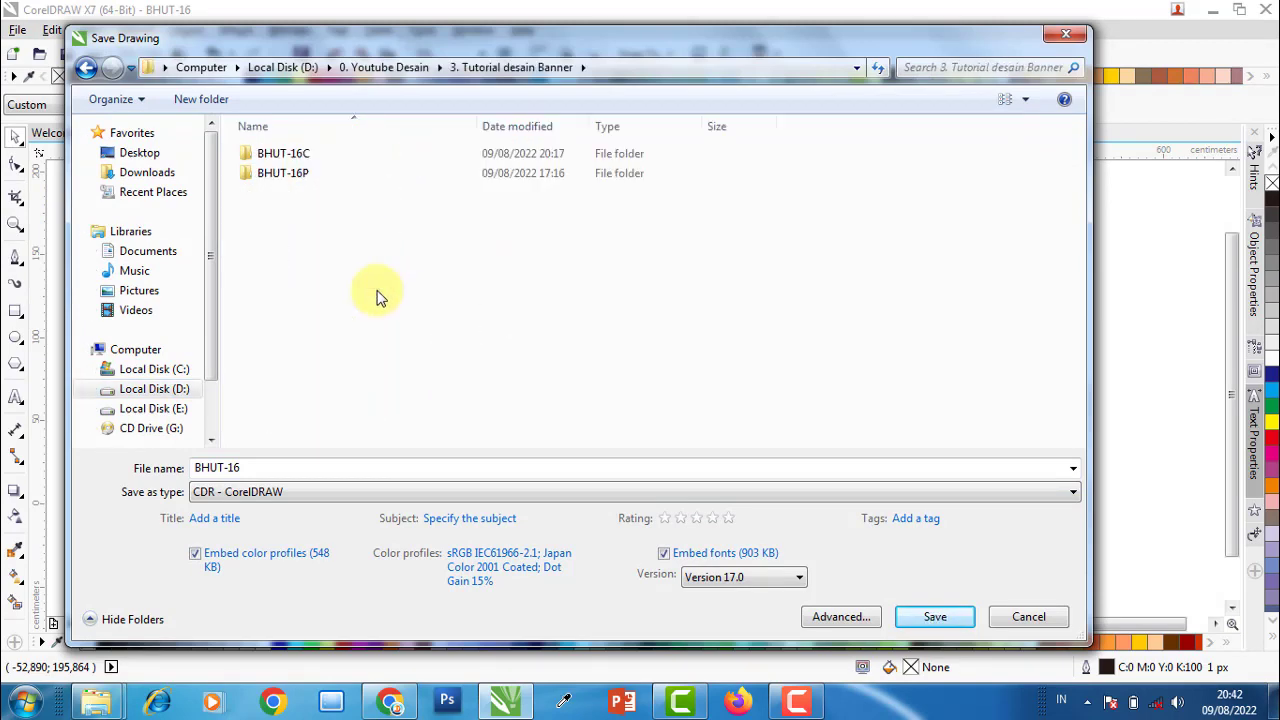
{"action": "double_click", "coordinate": [298, 155]}
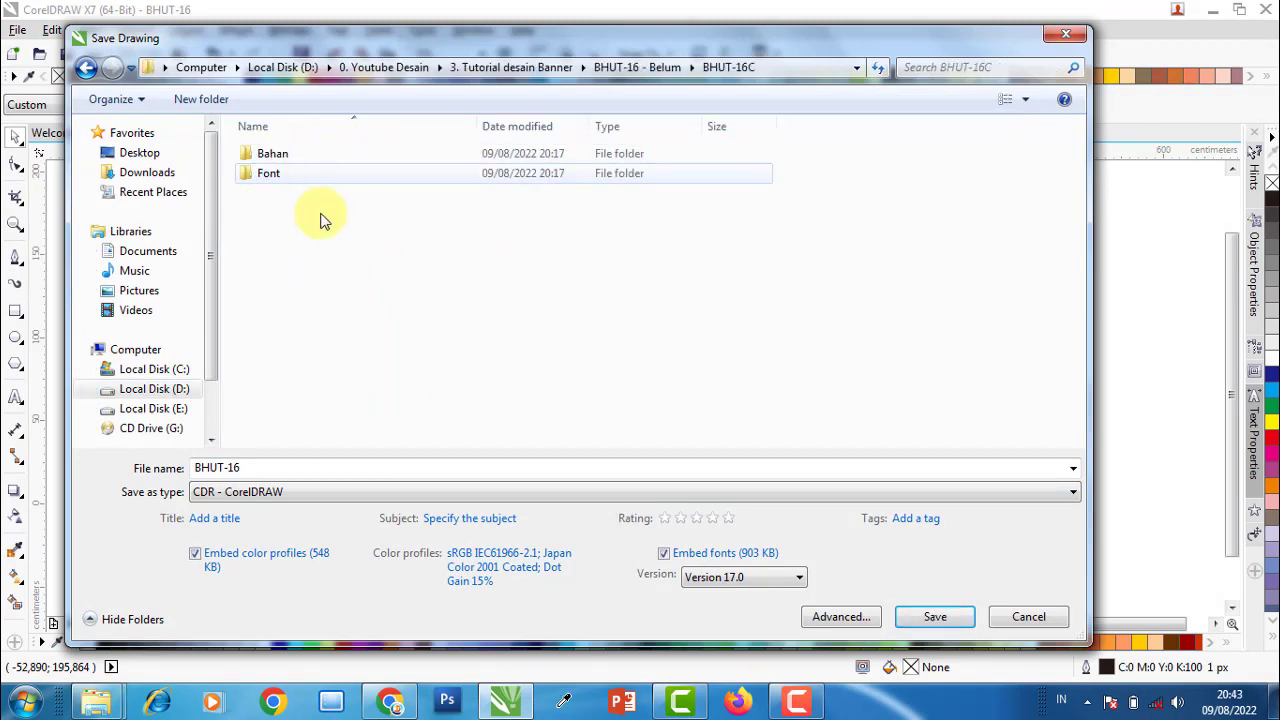
{"action": "left_click", "coordinate": [935, 616]}
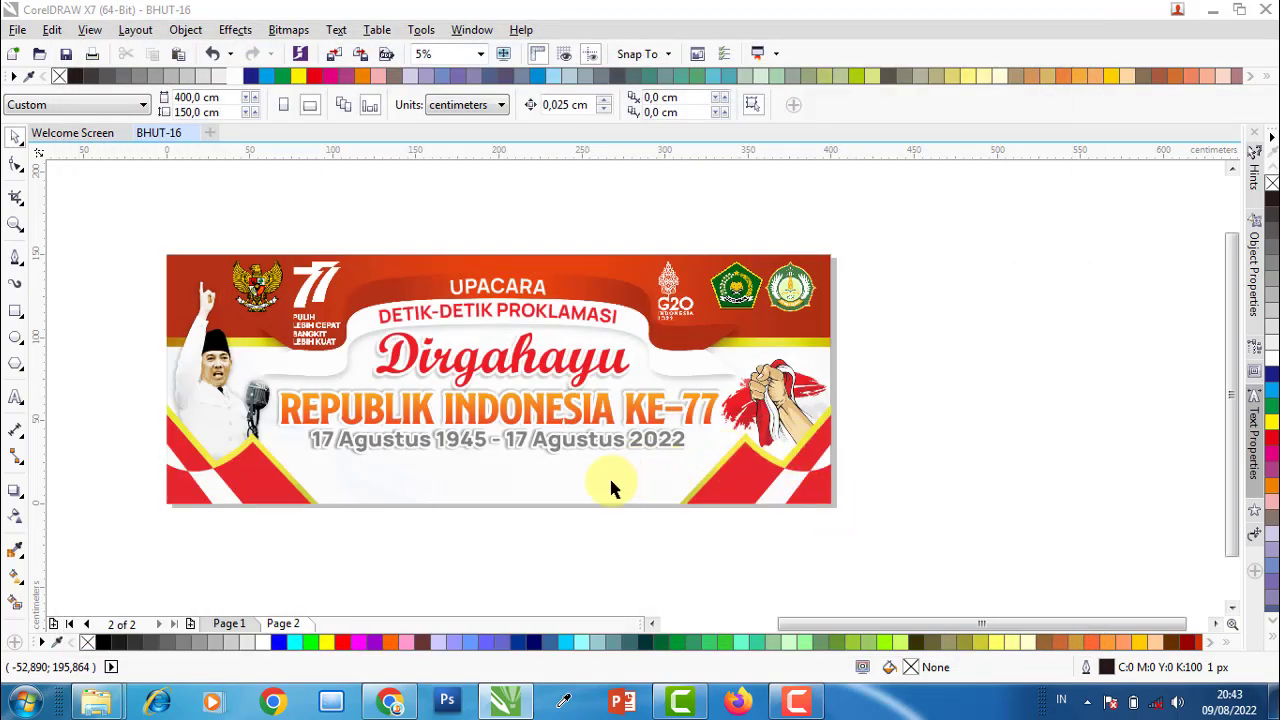
- On Page 1, draw a rectangle over the MTs NEGERI 2 KEDIRI bar
{"action": "left_click", "coordinate": [229, 625]}
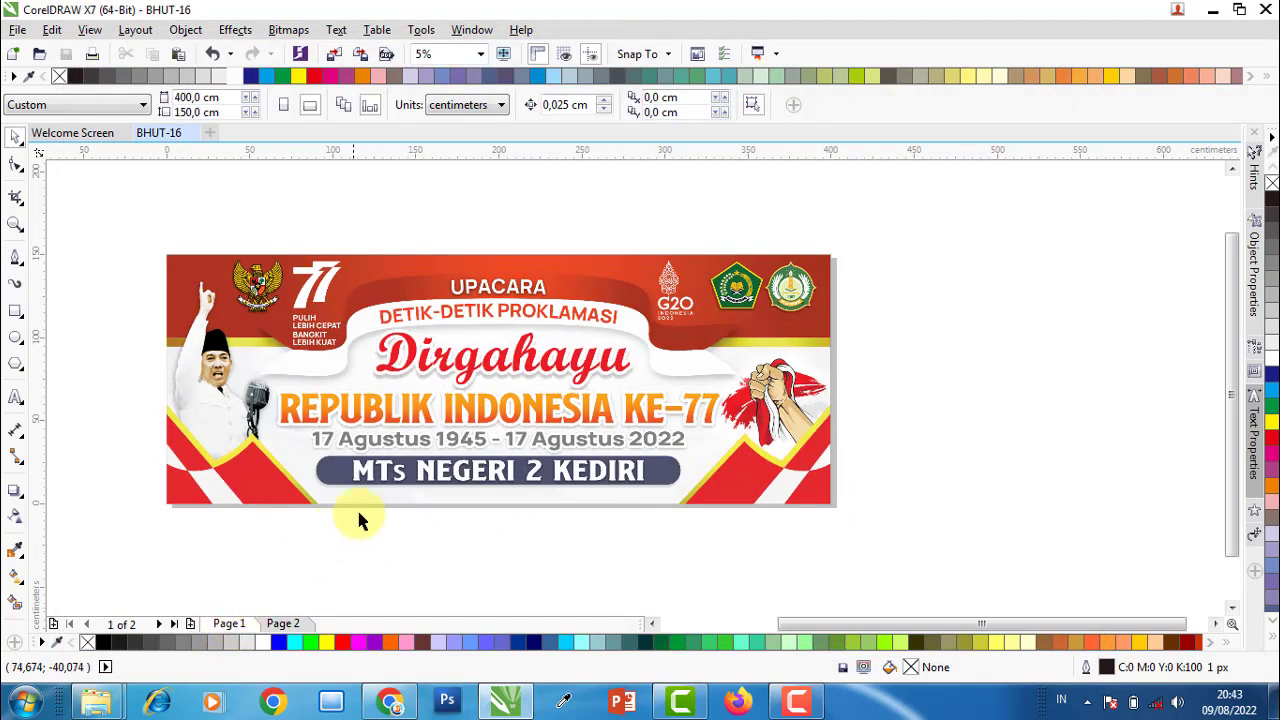
{"action": "scroll", "coordinate": [420, 518], "scroll_direction": "up", "scroll_amount": 2}
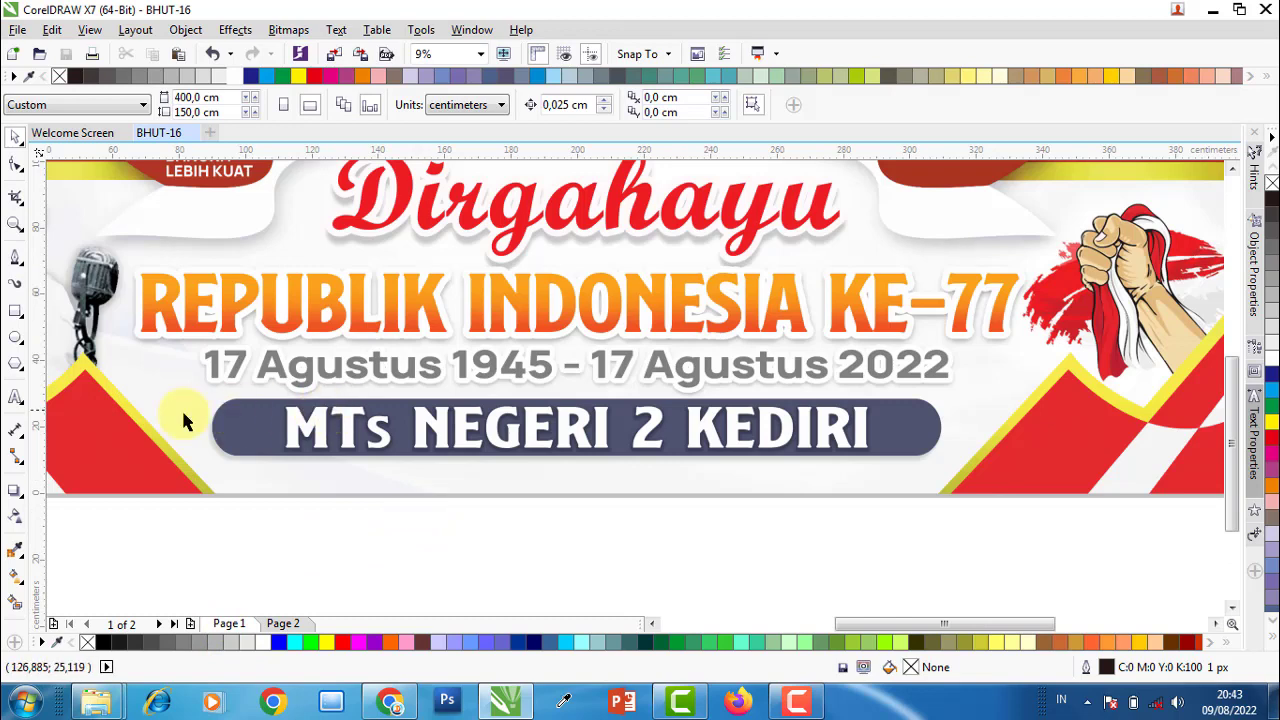
{"action": "left_click", "coordinate": [22, 322]}
{"action": "left_click", "coordinate": [58, 312]}
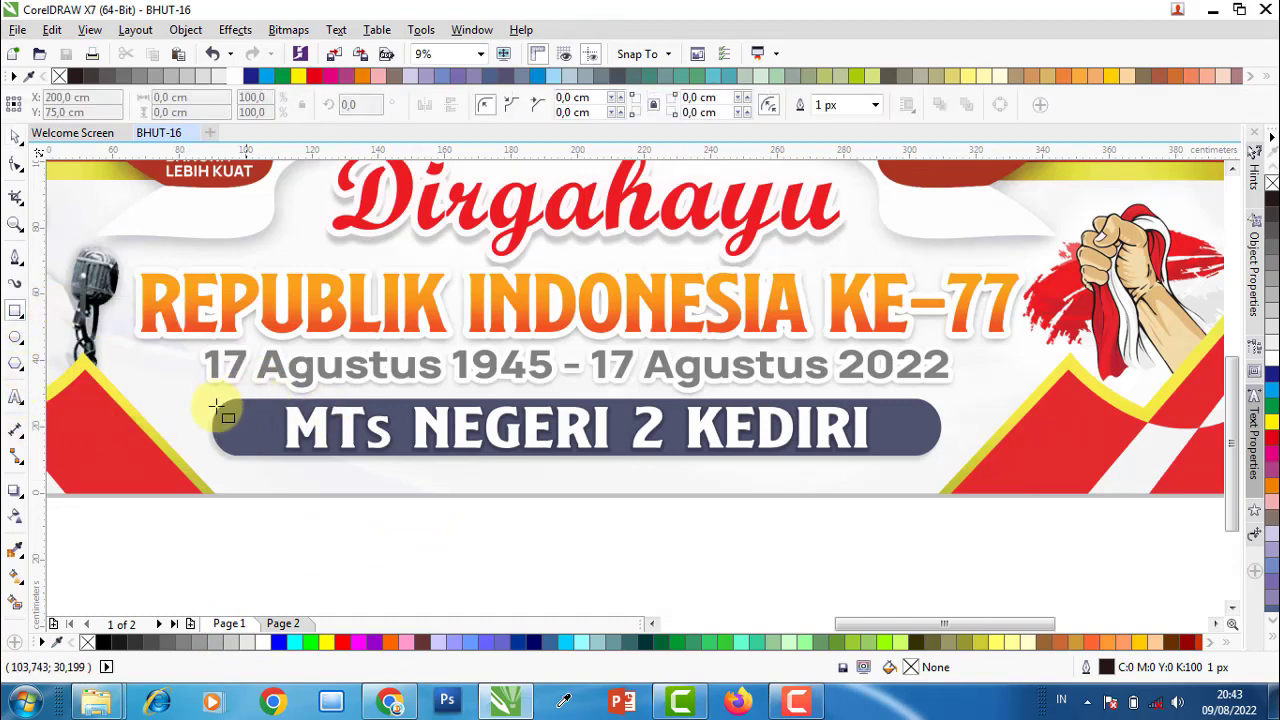
{"action": "left_click_drag", "start_coordinate": [210, 398], "coordinate": [942, 456]}
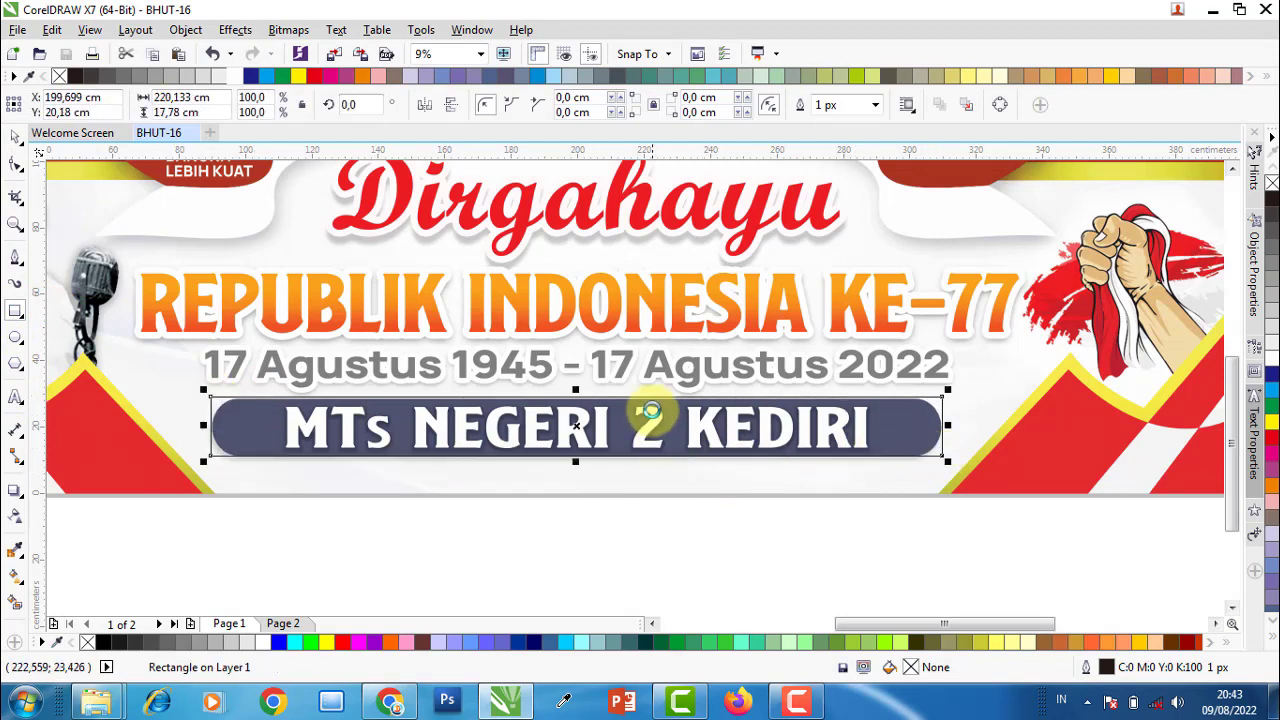
- Fit the rectangle's top, bottom and left edges to the bar
{"action": "scroll", "coordinate": [646, 431], "scroll_direction": "up", "scroll_amount": 2}
{"action": "scroll", "coordinate": [509, 380], "scroll_direction": "up", "scroll_amount": 2}
{"action": "left_click_drag", "start_coordinate": [484, 372], "coordinate": [495, 379]}
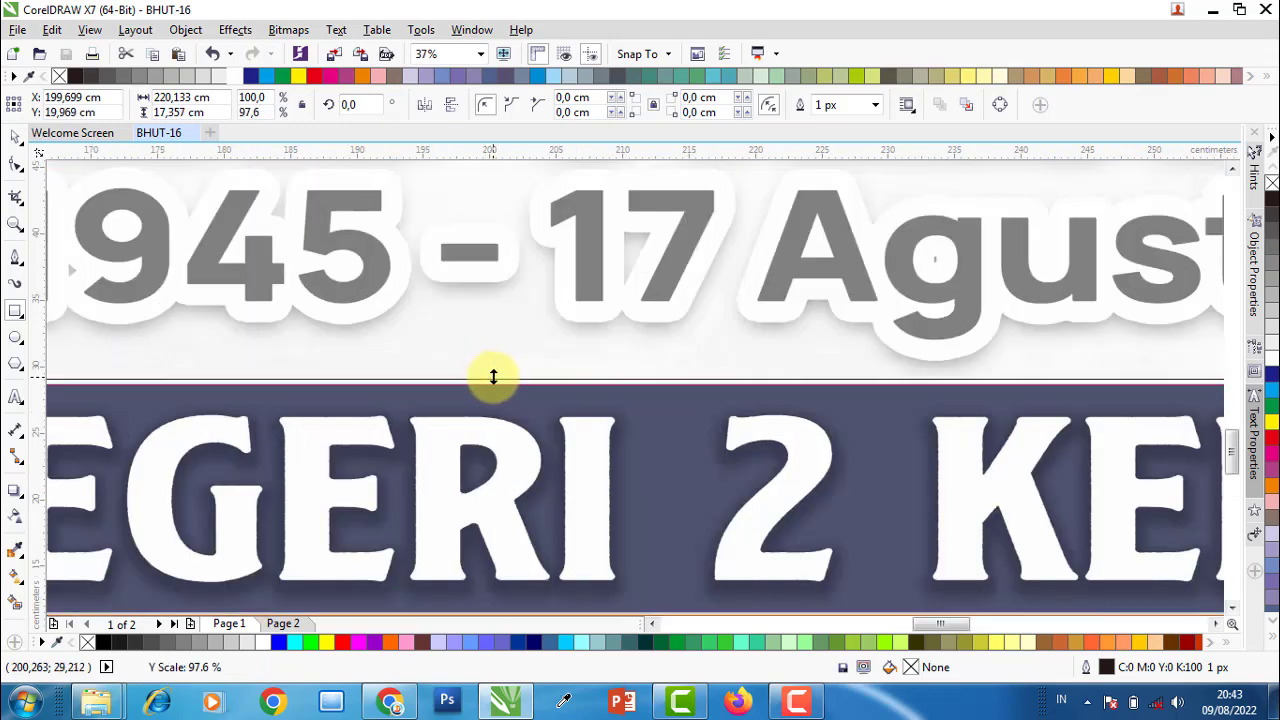
{"action": "scroll", "coordinate": [500, 420], "scroll_direction": "down", "scroll_amount": 2}
{"action": "scroll", "coordinate": [495, 497], "scroll_direction": "up", "scroll_amount": 5}
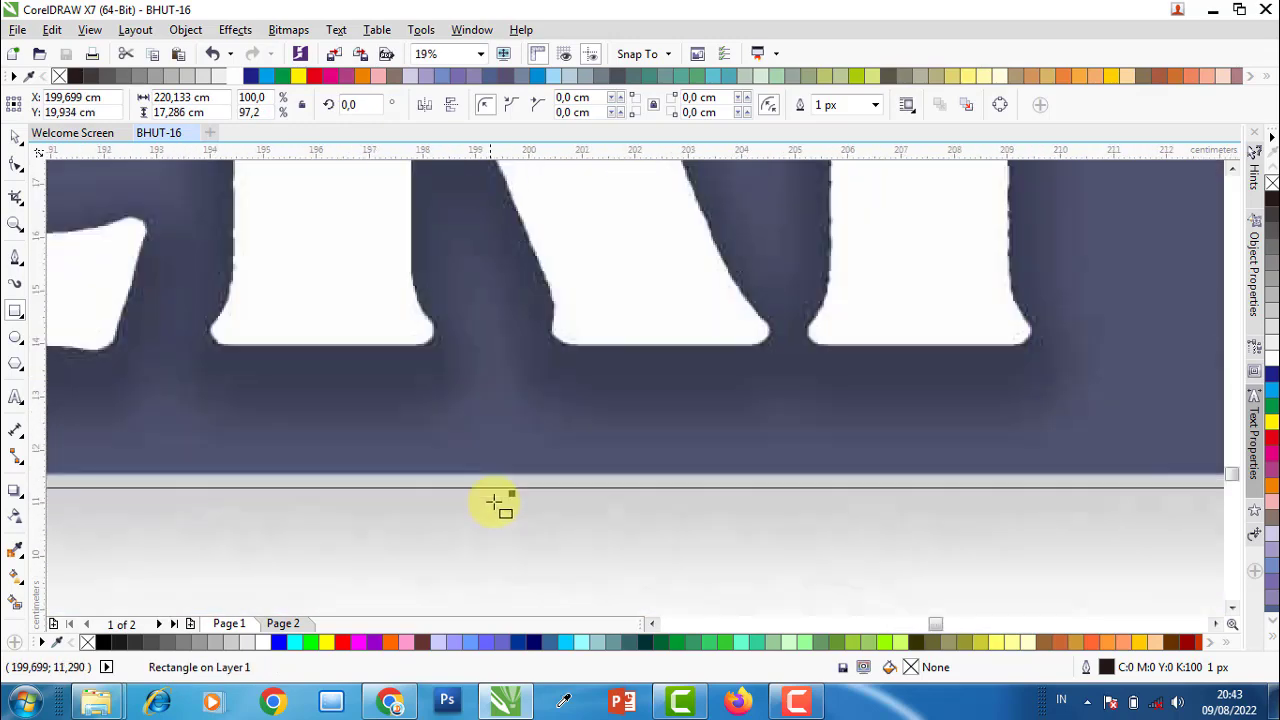
{"action": "left_click_drag", "start_coordinate": [513, 495], "coordinate": [526, 480]}
{"action": "scroll", "coordinate": [600, 470], "scroll_direction": "down", "scroll_amount": 4}
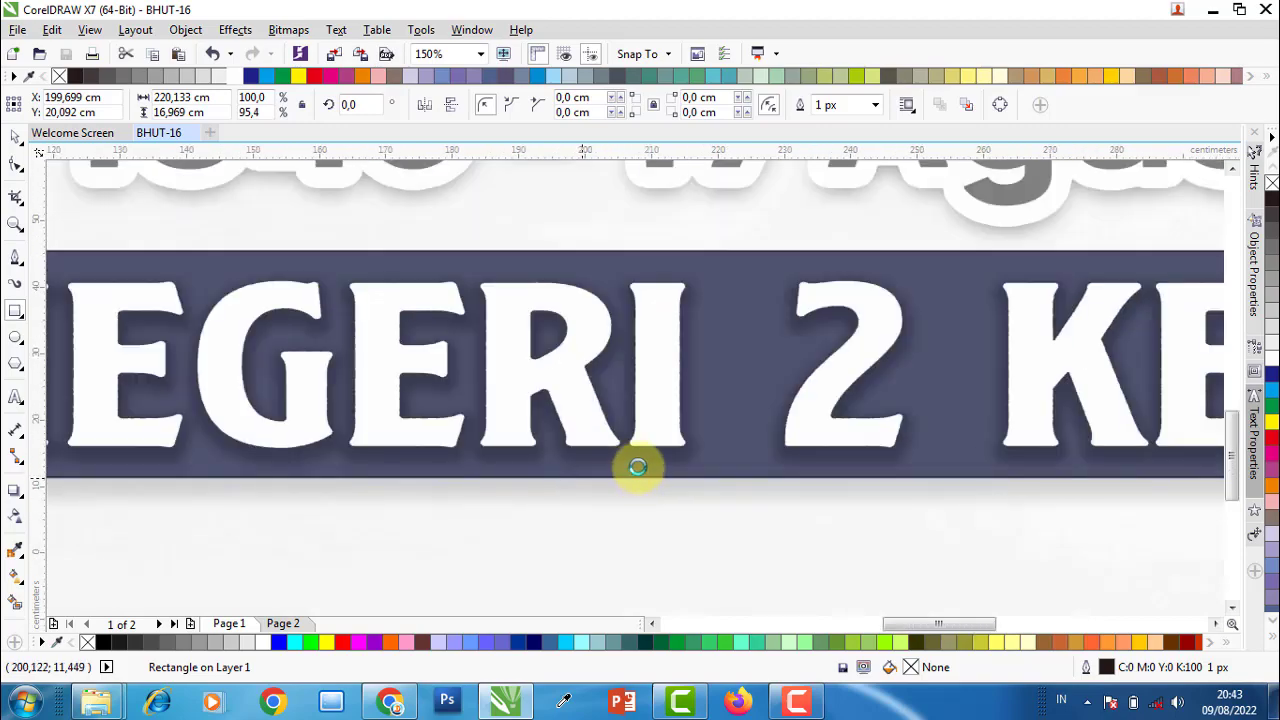
{"action": "scroll", "coordinate": [800, 445], "scroll_direction": "down", "scroll_amount": 2}
{"action": "scroll", "coordinate": [1140, 420], "scroll_direction": "up", "scroll_amount": 2}
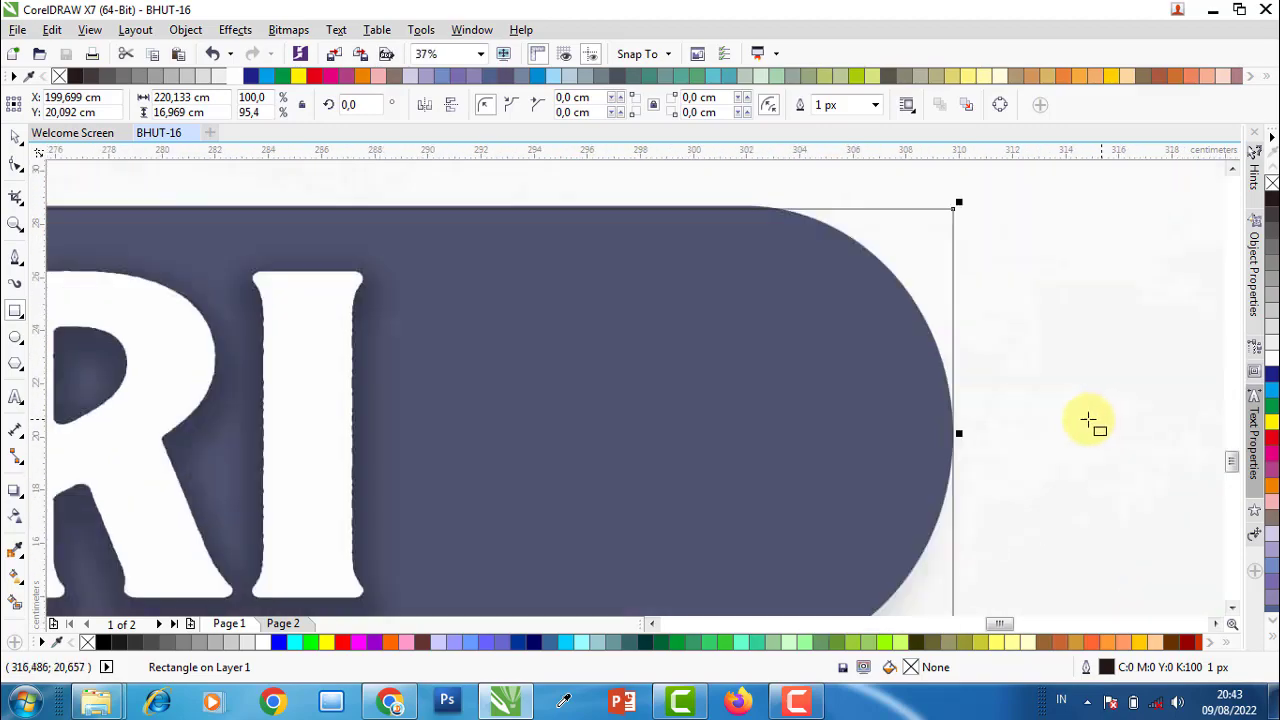
{"action": "scroll", "coordinate": [1091, 423], "scroll_direction": "up", "scroll_amount": 2}
{"action": "scroll", "coordinate": [1033, 425], "scroll_direction": "down", "scroll_amount": 4}
{"action": "scroll", "coordinate": [652, 432], "scroll_direction": "up", "scroll_amount": 2}
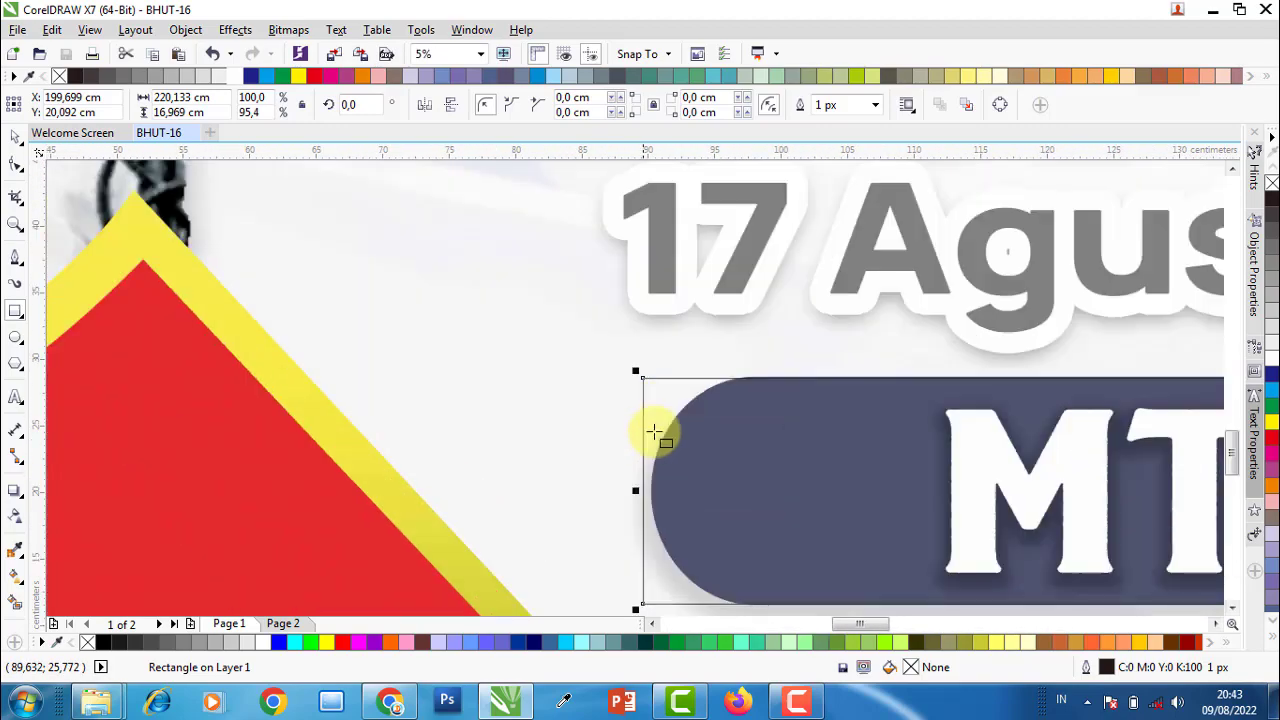
{"action": "scroll", "coordinate": [638, 489], "scroll_direction": "up", "scroll_amount": 1}
{"action": "scroll", "coordinate": [630, 490], "scroll_direction": "up", "scroll_amount": 1}
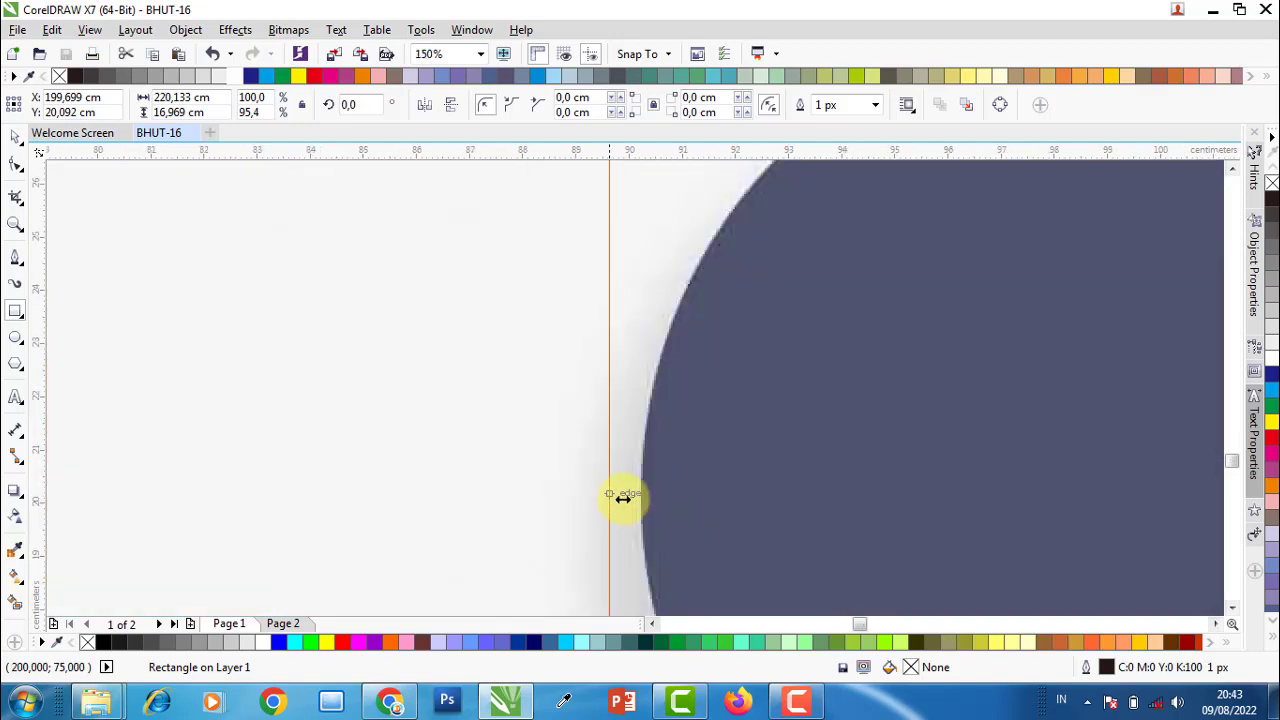
{"action": "left_click_drag", "start_coordinate": [623, 497], "coordinate": [634, 500]}
{"action": "scroll", "coordinate": [394, 443], "scroll_direction": "down", "scroll_amount": 2}
{"action": "scroll", "coordinate": [471, 334], "scroll_direction": "down", "scroll_amount": 1}
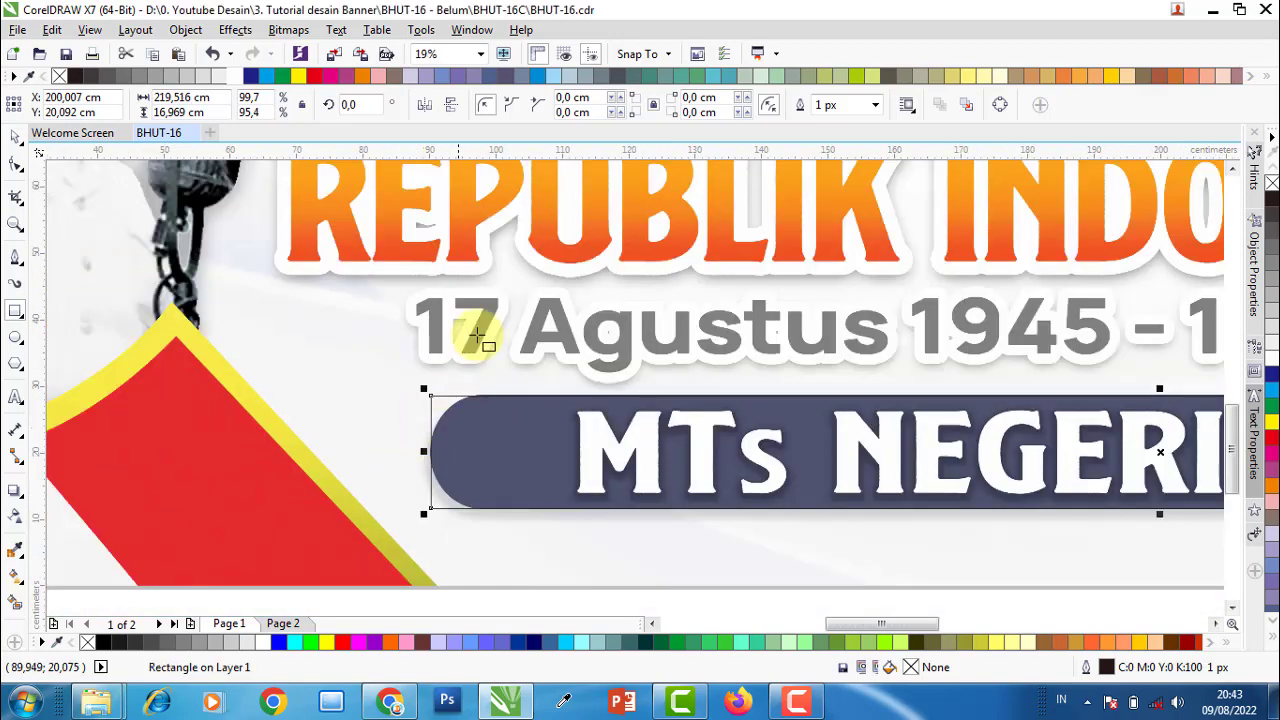
- Round all four rectangle corners to a 20 cm radius
{"action": "double_click", "coordinate": [568, 97]}
{"action": "type", "text": "5"}
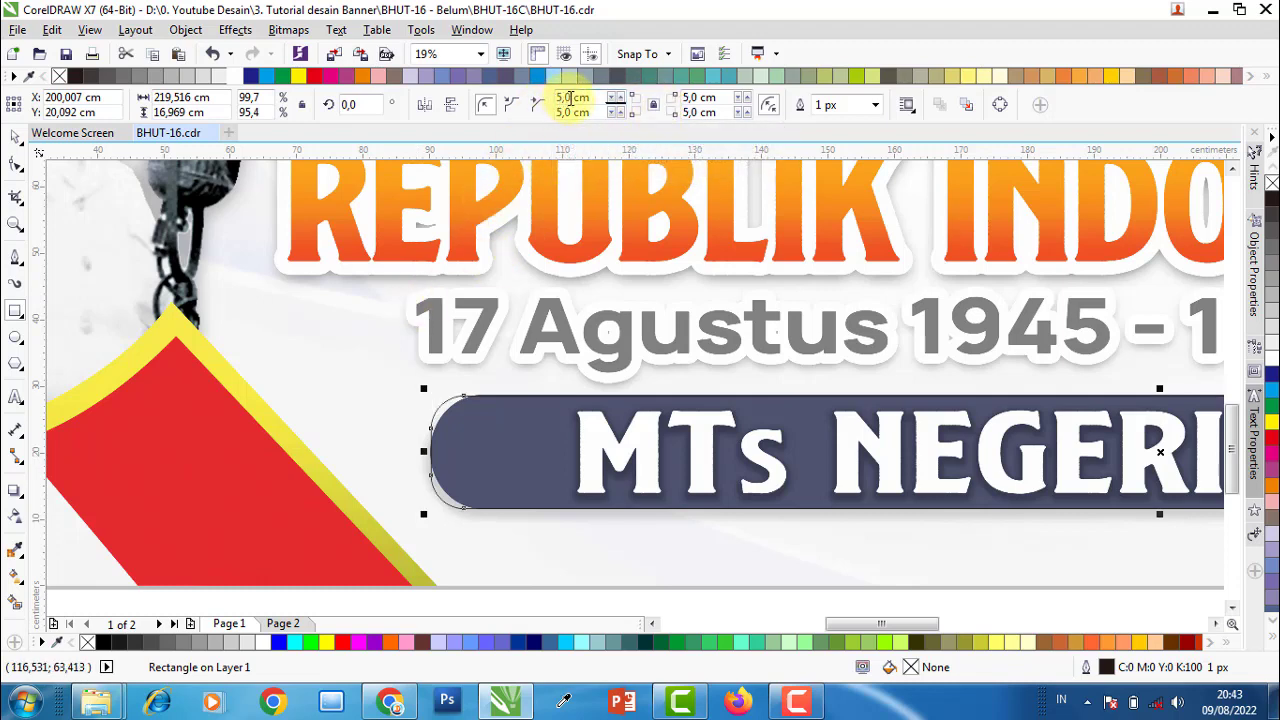
{"action": "double_click", "coordinate": [570, 98]}
{"action": "type", "text": "0"}
{"action": "key", "text": "Return"}
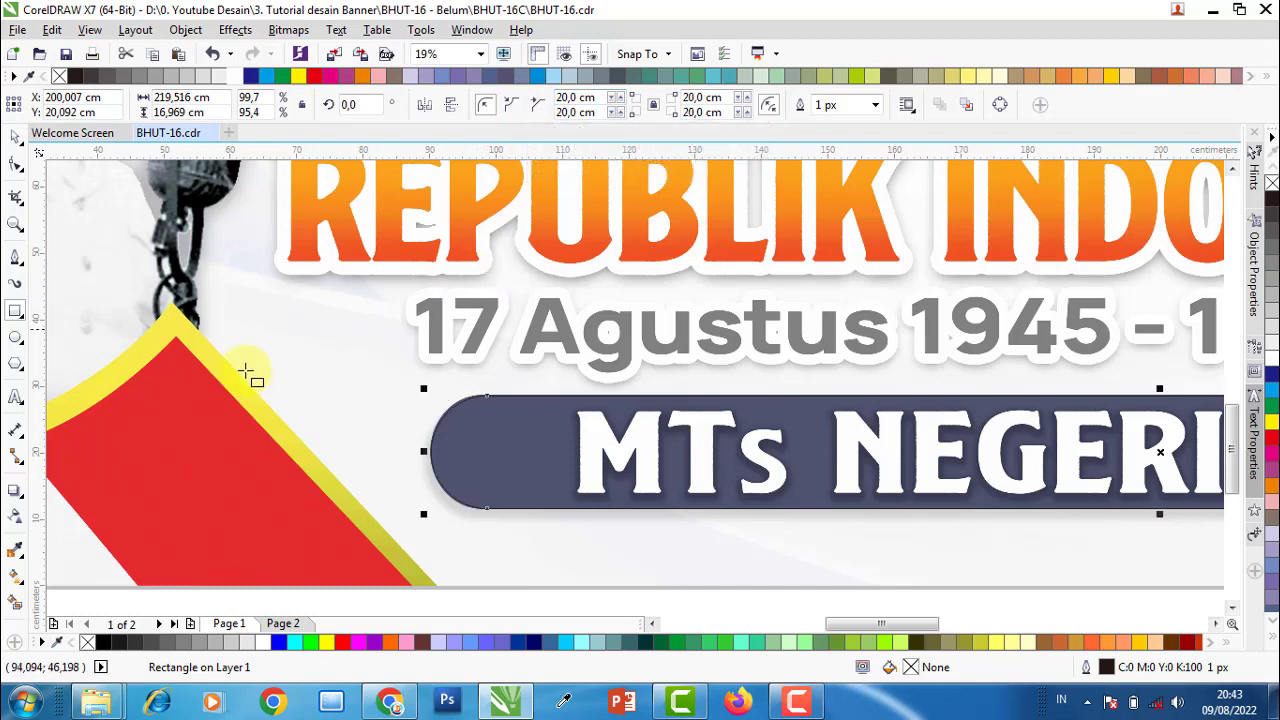
{"action": "scroll", "coordinate": [251, 371], "scroll_direction": "down", "scroll_amount": 3}
{"action": "scroll", "coordinate": [150, 270], "scroll_direction": "down", "scroll_amount": 2}
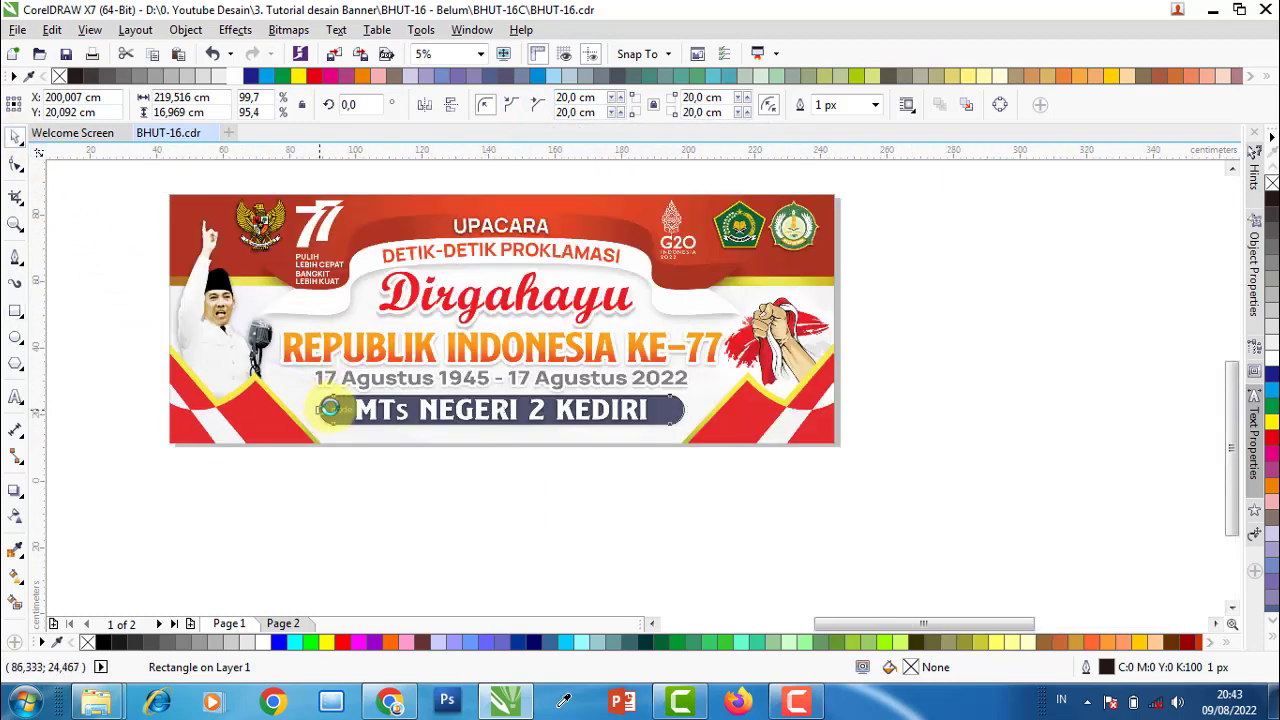
{"action": "scroll", "coordinate": [340, 408], "scroll_direction": "up", "scroll_amount": 2}
{"action": "scroll", "coordinate": [354, 323], "scroll_direction": "up", "scroll_amount": 1}
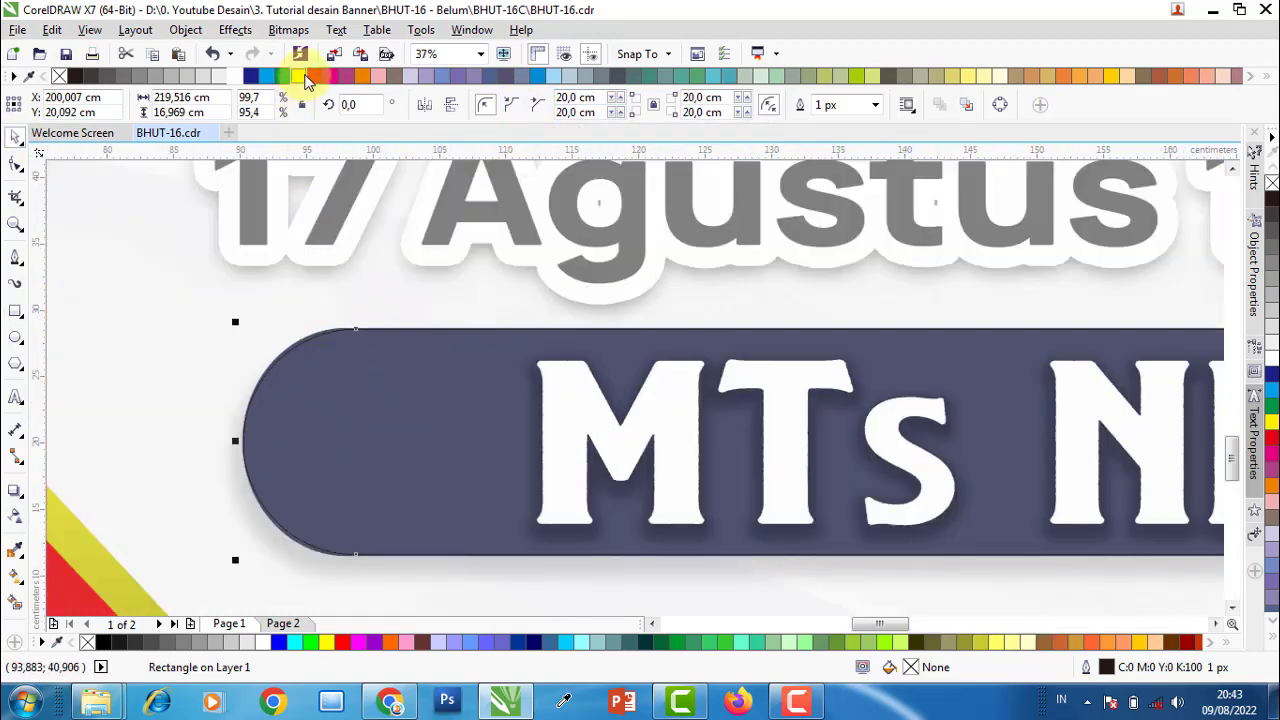
- Fill the rounded bar yellow, remove its outline, and shift the reference image up
{"action": "left_click", "coordinate": [306, 78]}
{"action": "right_click", "coordinate": [60, 77]}
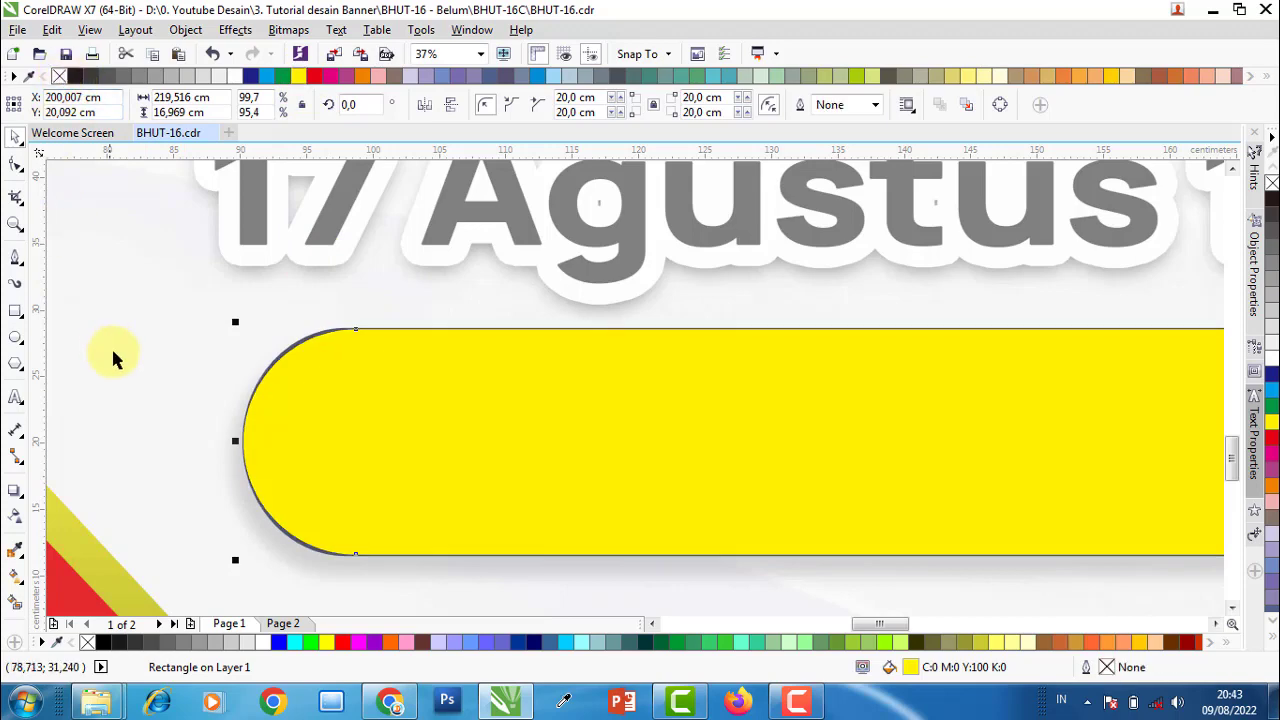
{"action": "scroll", "coordinate": [171, 366], "scroll_direction": "down", "scroll_amount": 1}
{"action": "scroll", "coordinate": [308, 398], "scroll_direction": "down", "scroll_amount": 1}
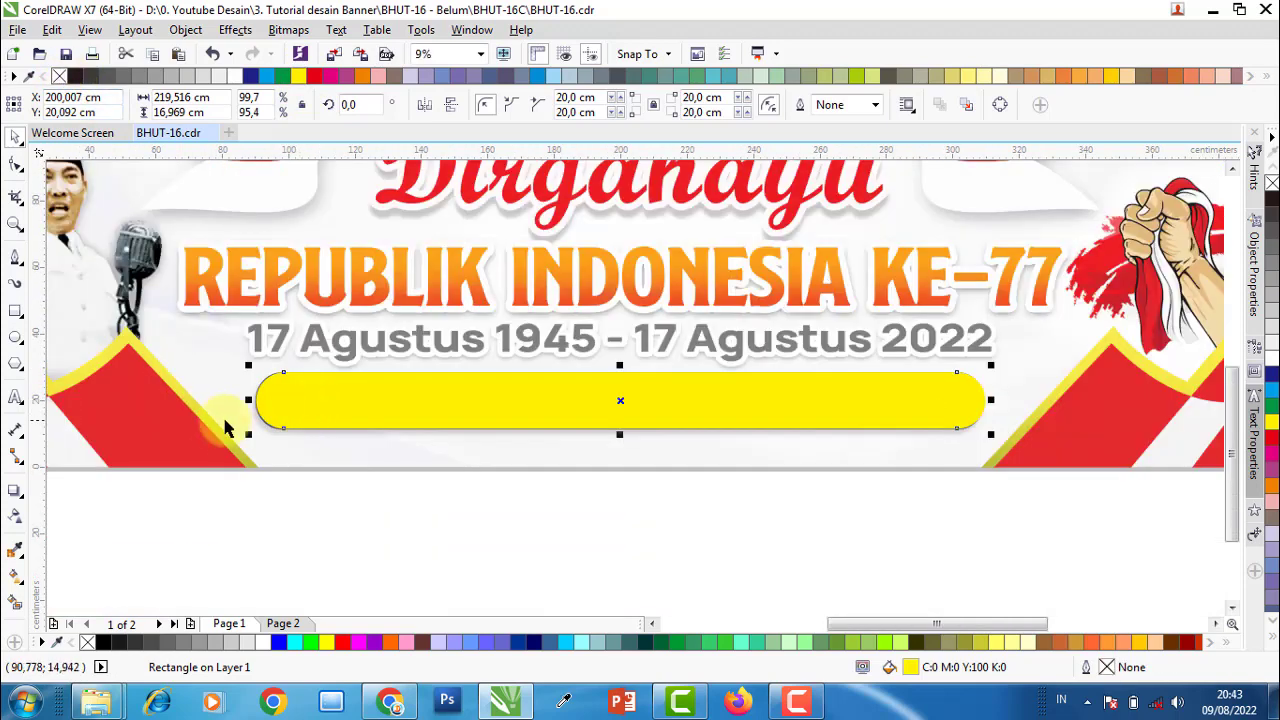
{"action": "left_click_drag", "start_coordinate": [214, 434], "coordinate": [179, 369]}
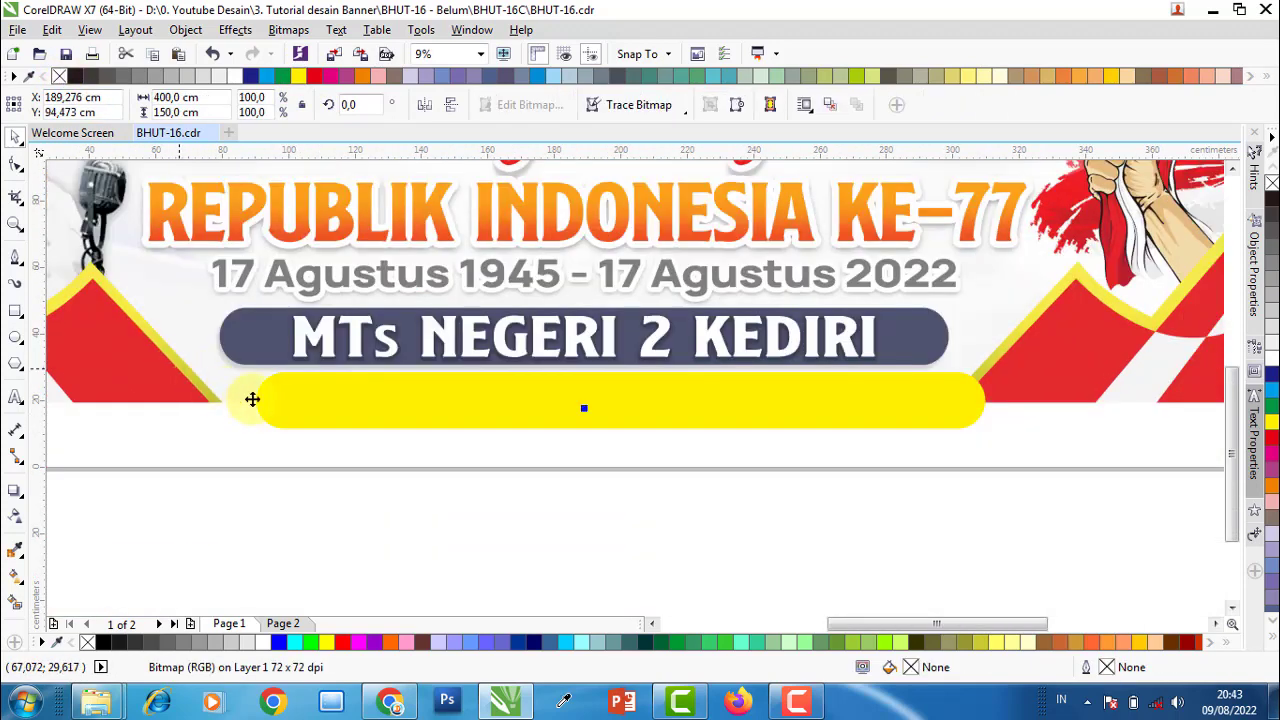
- Refill the bar with the MTs pill's blue-grey #4E5370, sampled by eyedropper
{"action": "left_click", "coordinate": [360, 405]}
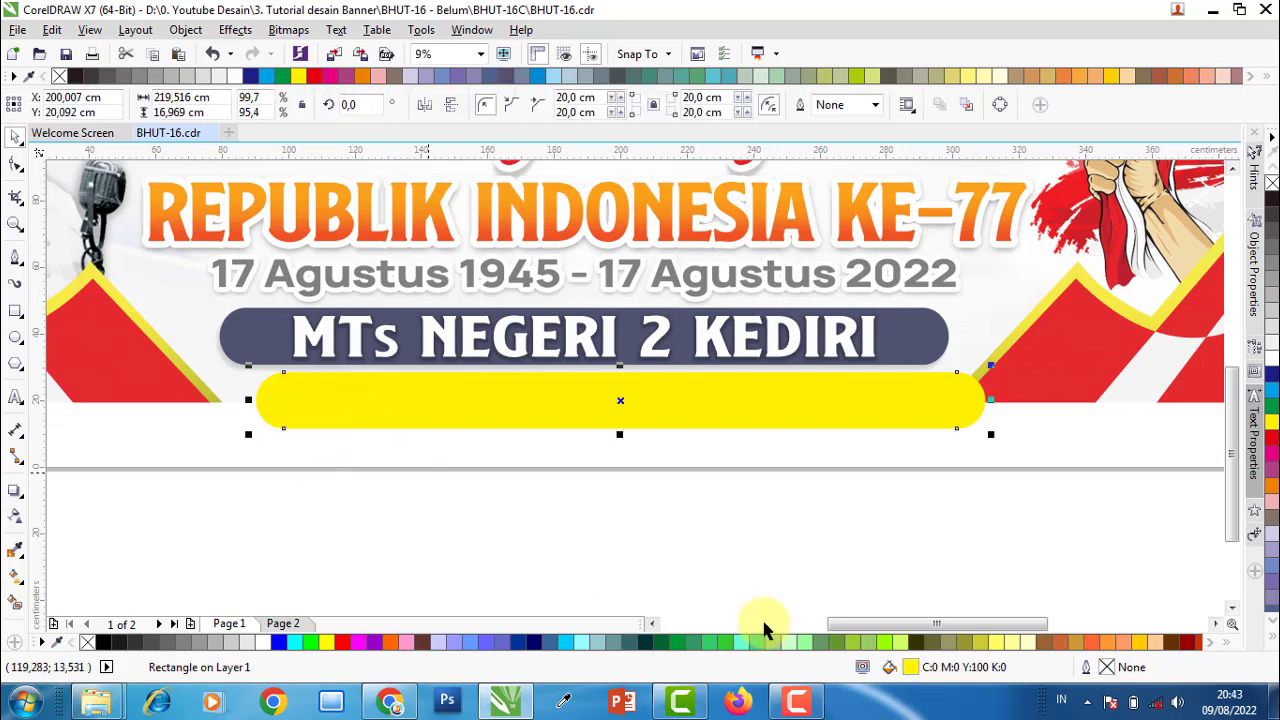
{"action": "double_click", "coordinate": [910, 667]}
{"action": "left_click", "coordinate": [673, 292]}
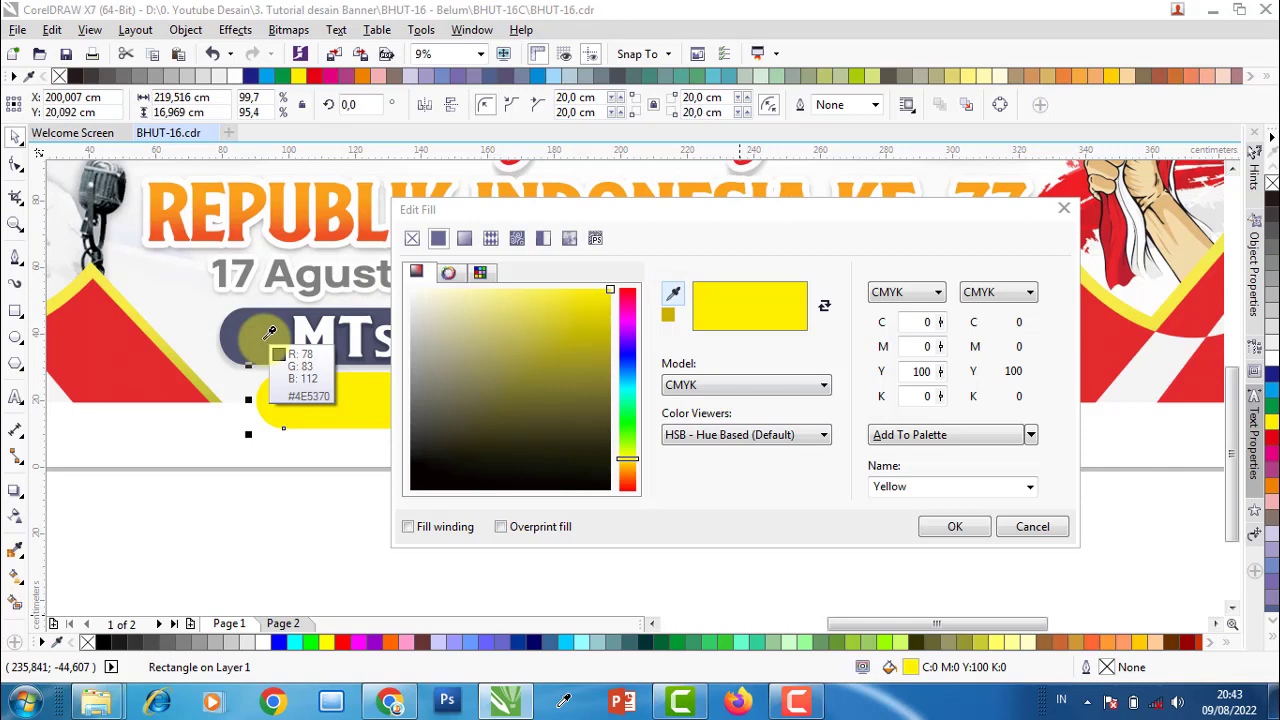
{"action": "left_click", "coordinate": [270, 332]}
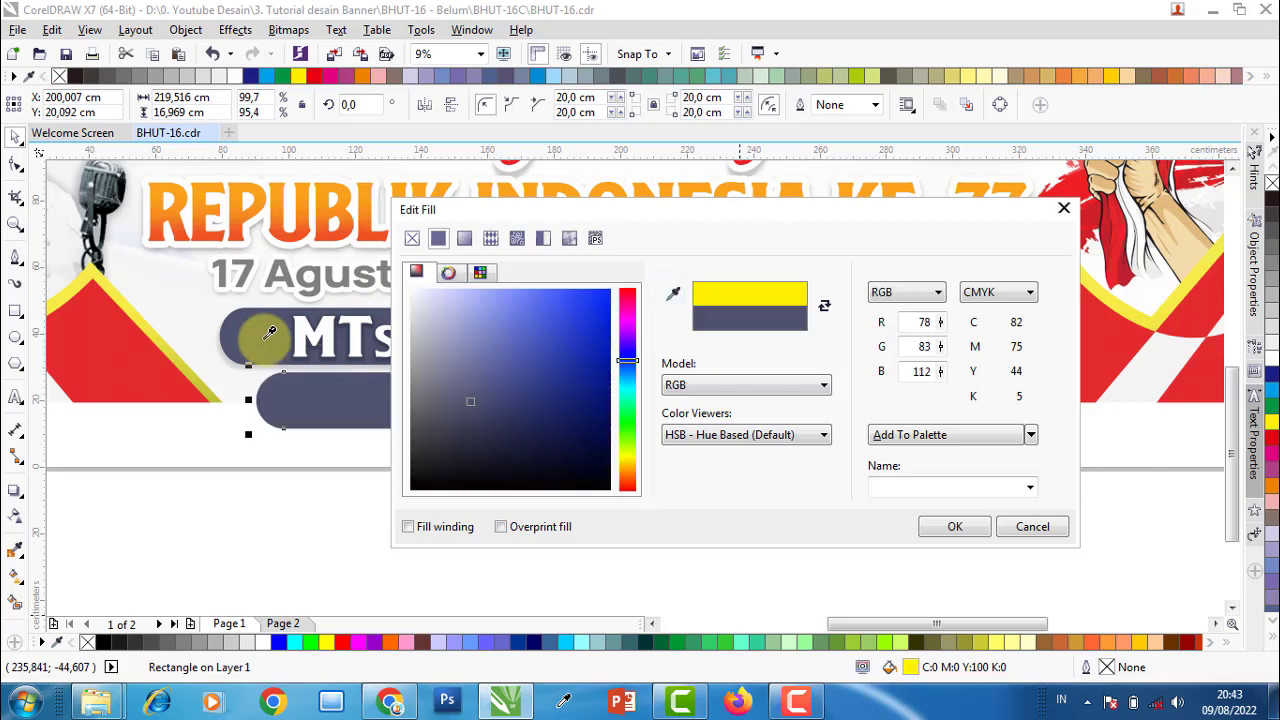
{"action": "left_click", "coordinate": [954, 526]}
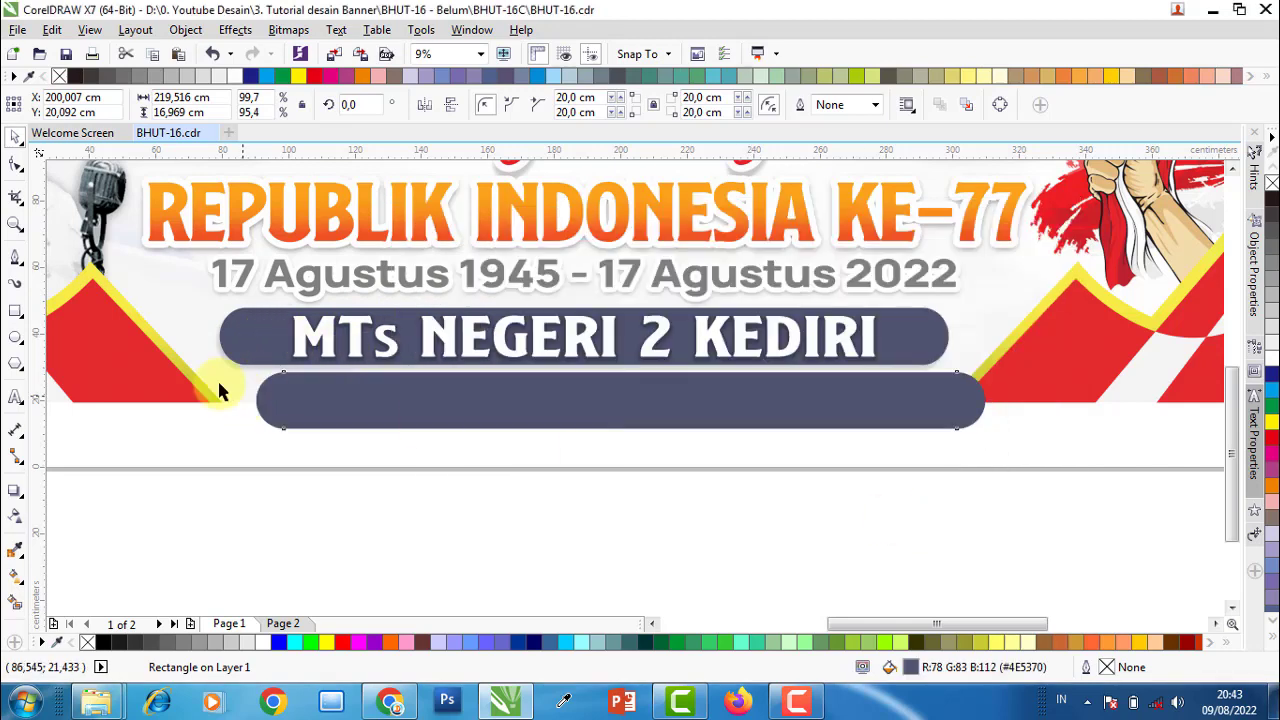
{"action": "left_click", "coordinate": [15, 490]}
- Add a flat, centred drop shadow under the bar with opacity 18 and feathering 4
{"action": "left_click_drag", "start_coordinate": [255, 400], "coordinate": [412, 433]}
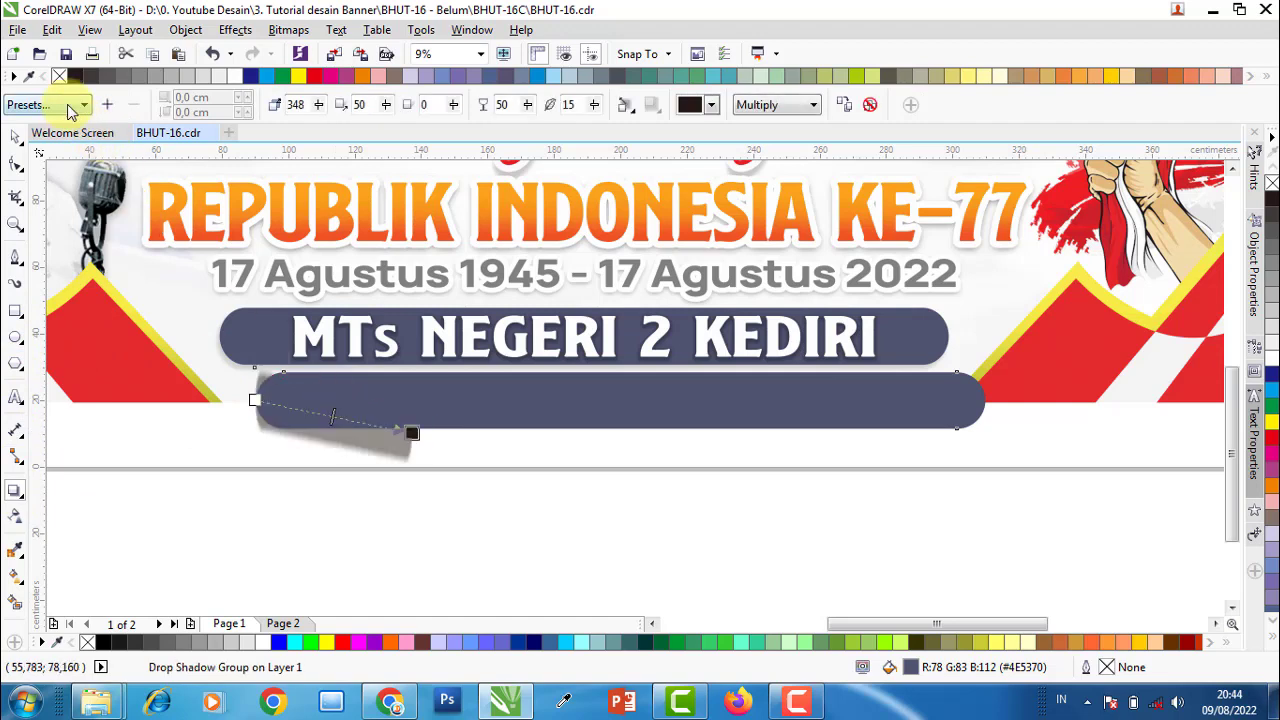
{"action": "left_click", "coordinate": [67, 104]}
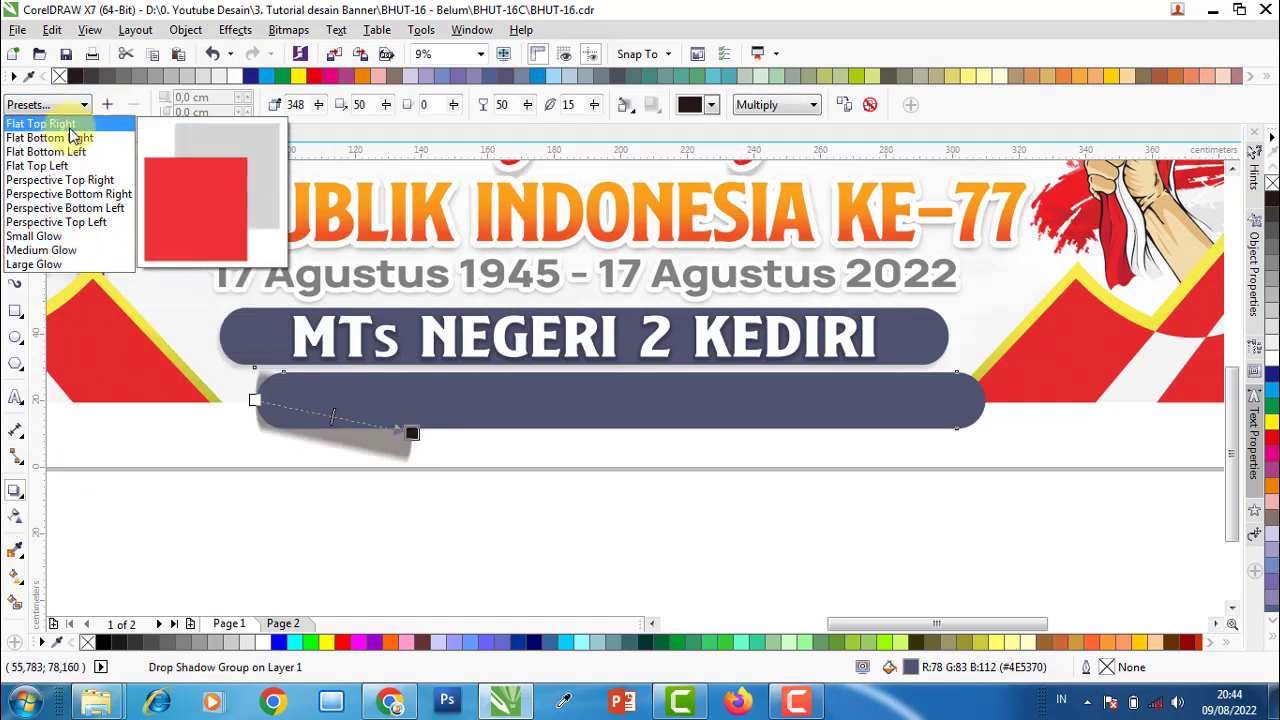
{"action": "mouse_move", "coordinate": [735, 375]}
{"action": "left_mouse_down"}
{"action": "mouse_move", "coordinate": [723, 443]}
{"action": "mouse_move", "coordinate": [620, 436]}
{"action": "left_mouse_up"}
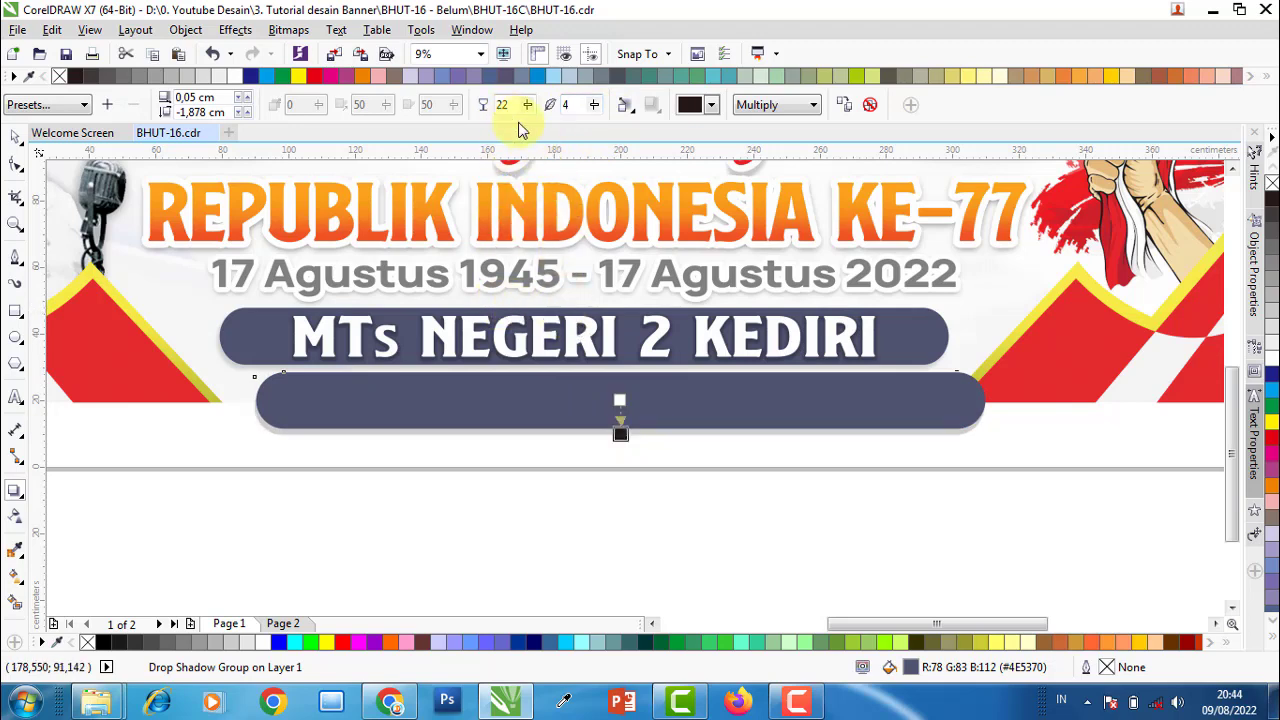
{"action": "type", "text": "18"}
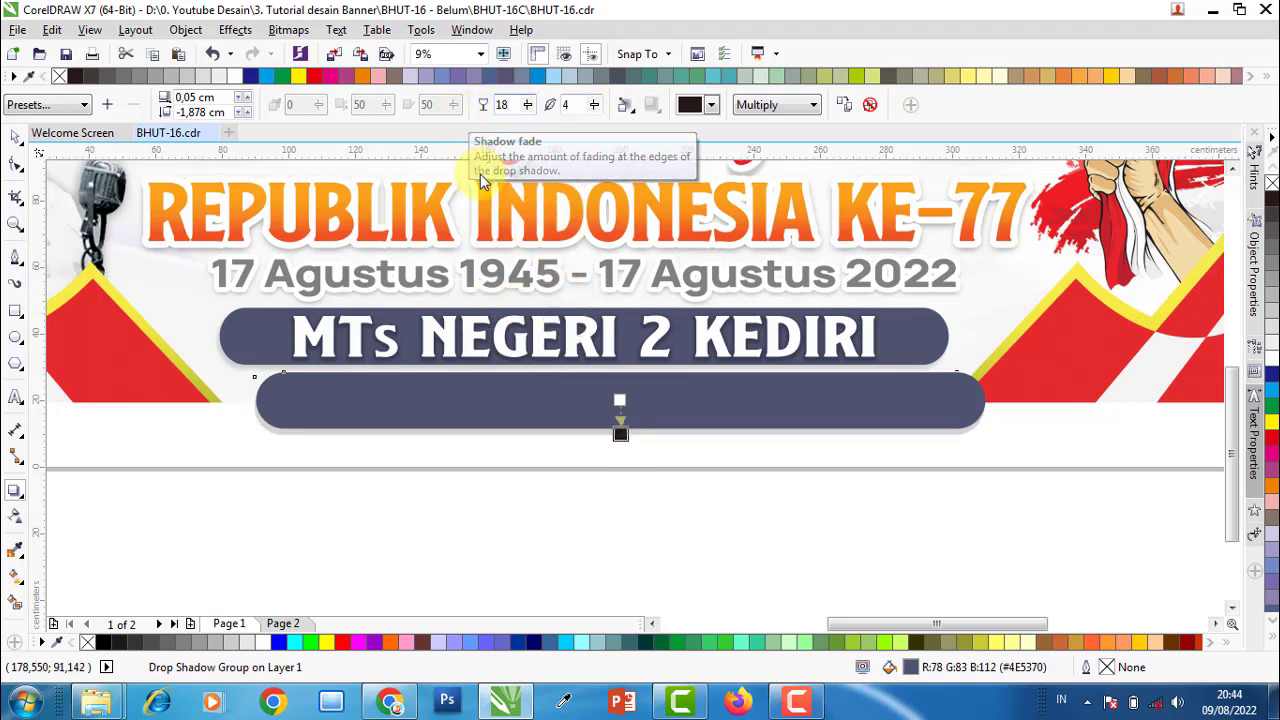
{"action": "key", "text": "space"}
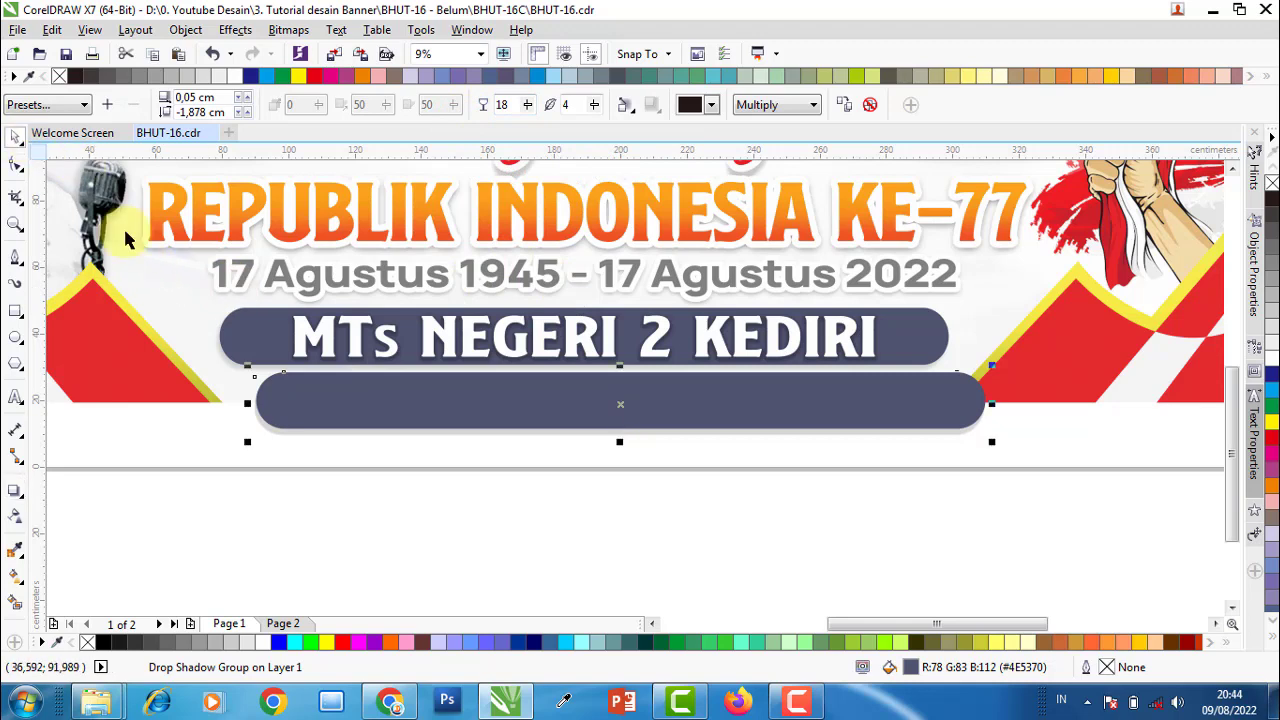
- Centre the background picture on the page and select the empty dark rounded bar
{"action": "left_click", "coordinate": [309, 488]}
{"action": "left_click", "coordinate": [179, 343]}
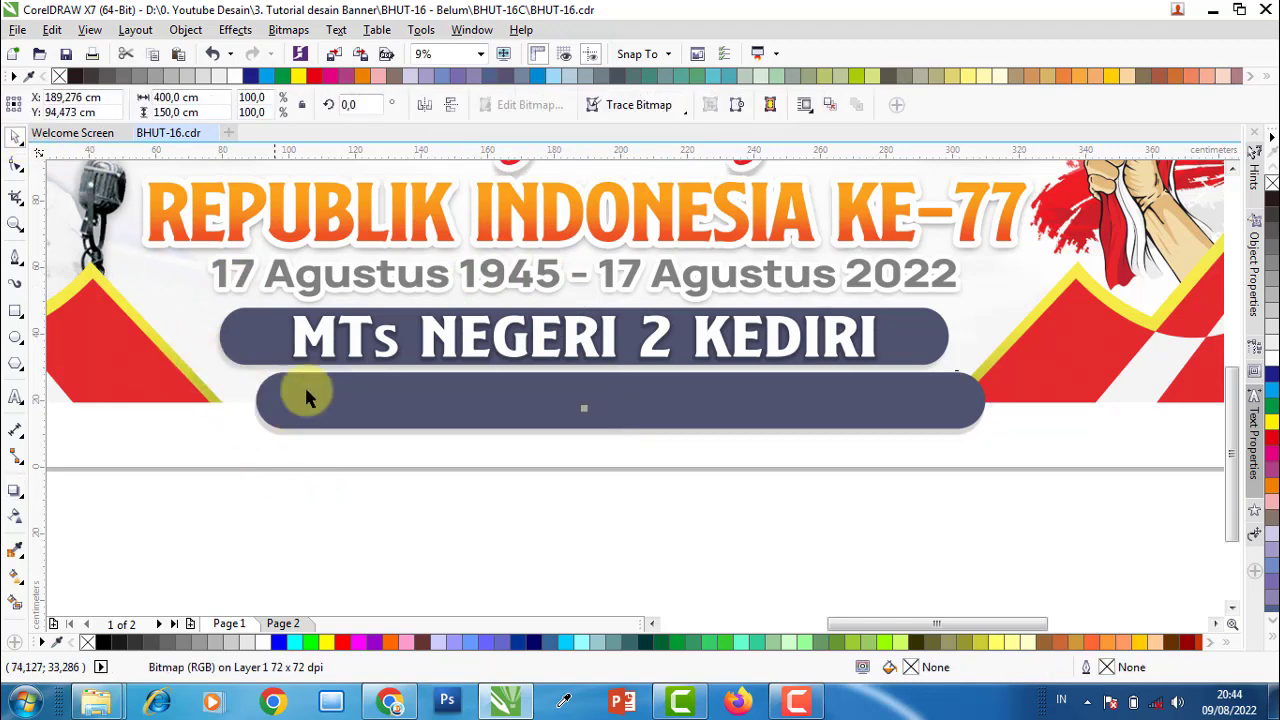
{"action": "key", "text": "p"}
{"action": "left_click", "coordinate": [485, 515]}
{"action": "left_click", "coordinate": [486, 407]}
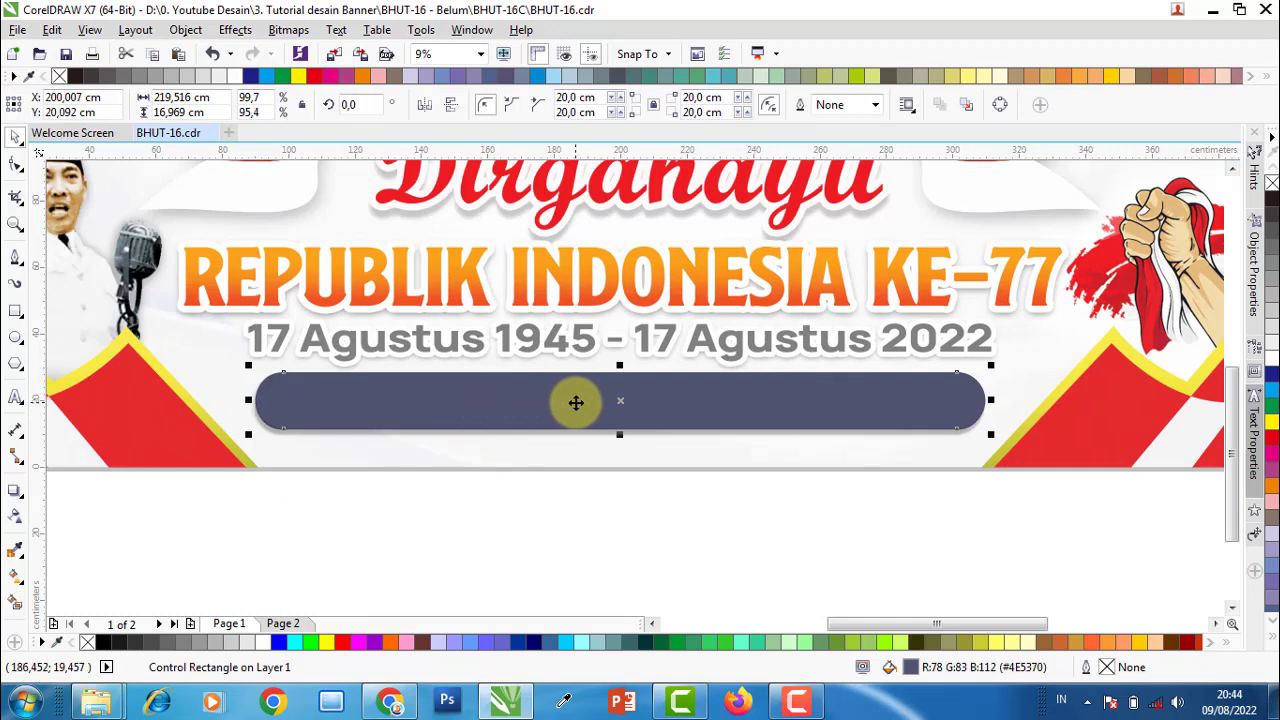
- Copy the dark rounded bar and paste it onto Page 2
{"action": "right_click", "coordinate": [576, 402]}
{"action": "left_click", "coordinate": [585, 382]}
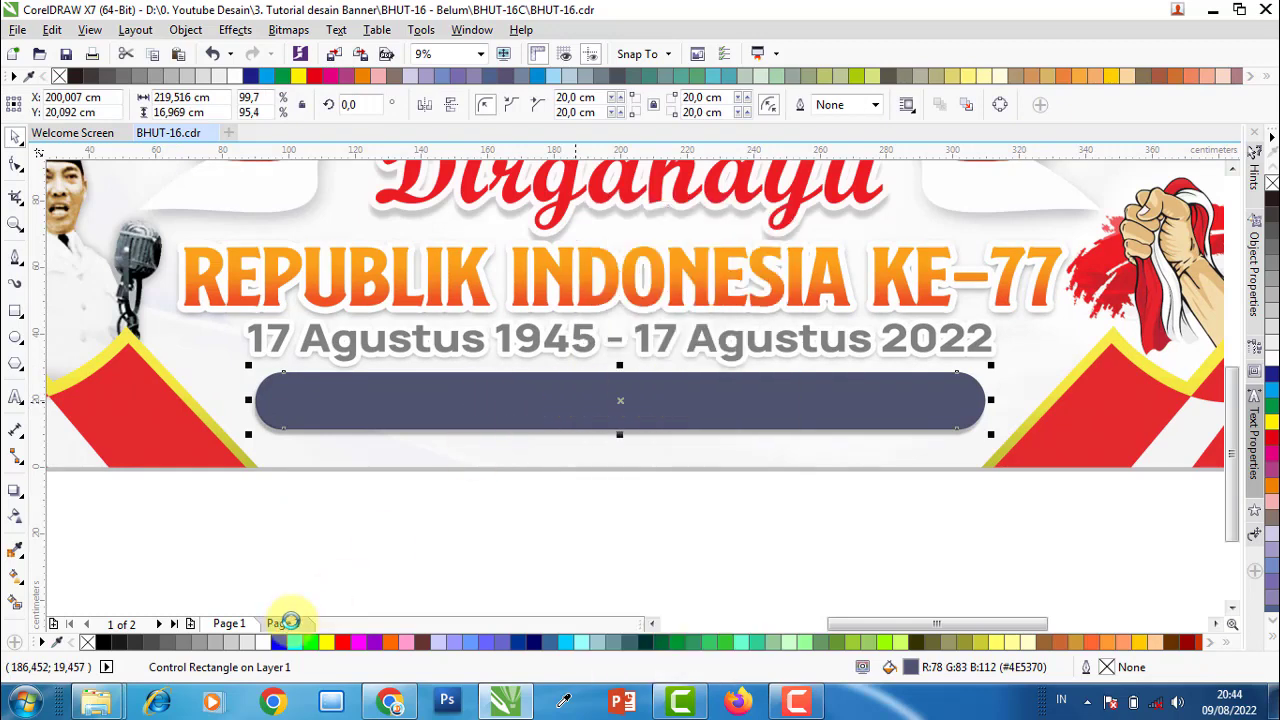
{"action": "left_click", "coordinate": [283, 623]}
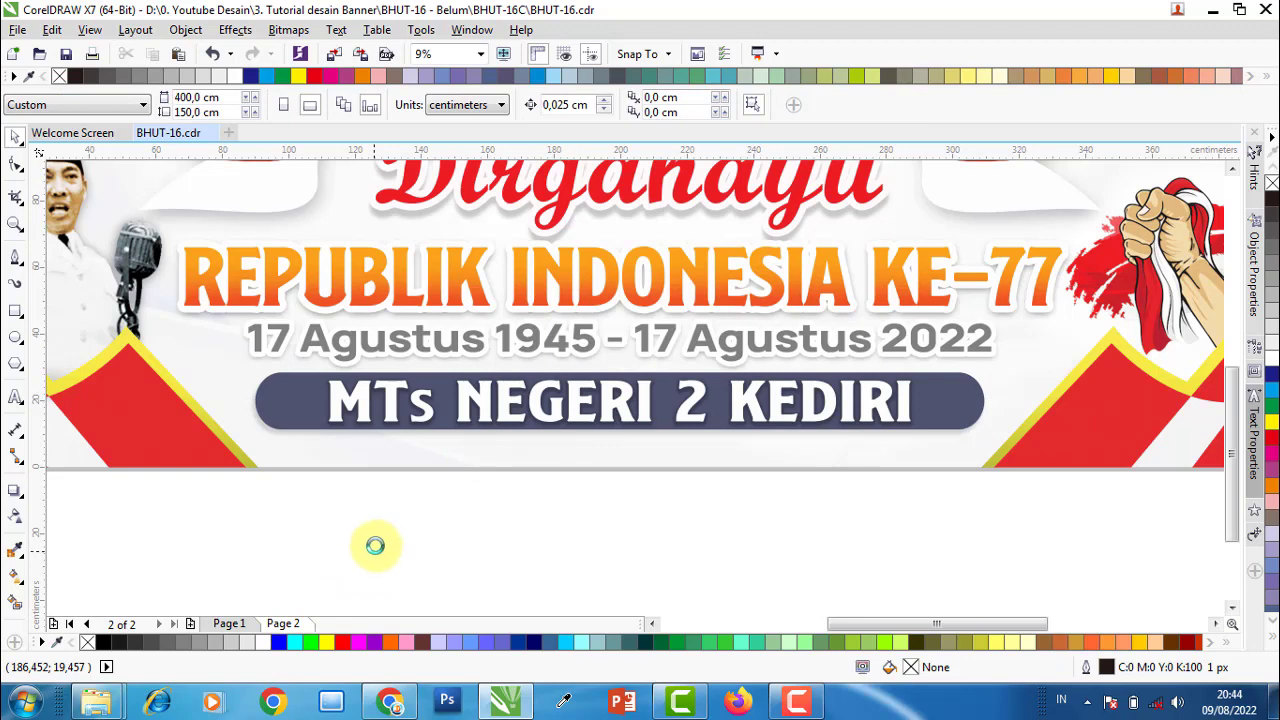
{"action": "right_click", "coordinate": [344, 520]}
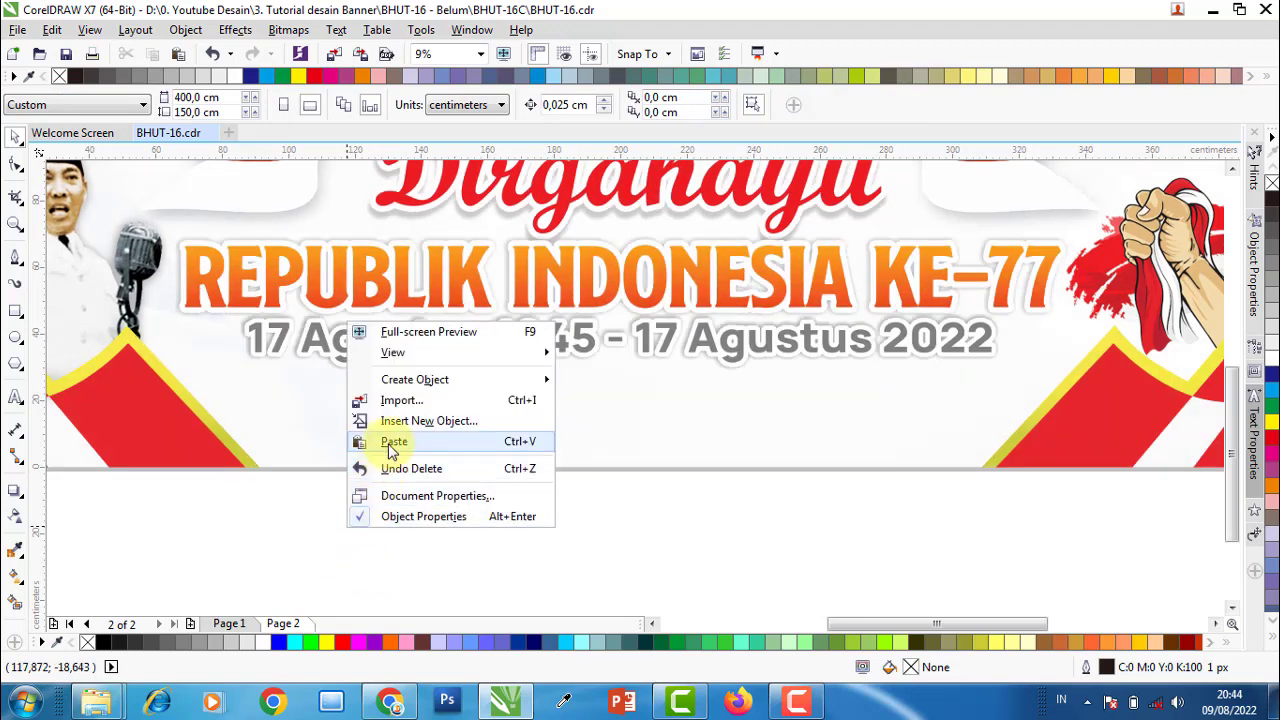
{"action": "left_click", "coordinate": [391, 447]}
{"action": "left_click", "coordinate": [322, 548]}
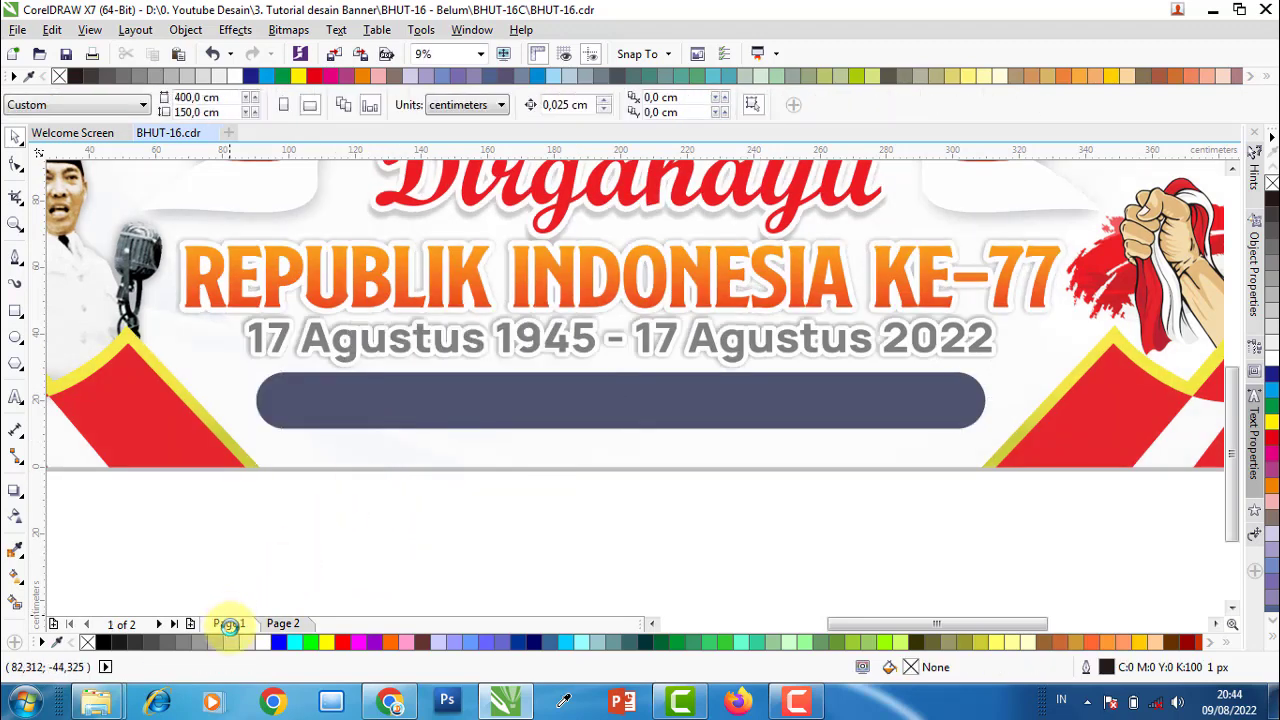
- On Page 1, add a 200 pt text line below the banner, enlarged to about 460 pt
{"action": "left_click", "coordinate": [229, 623]}
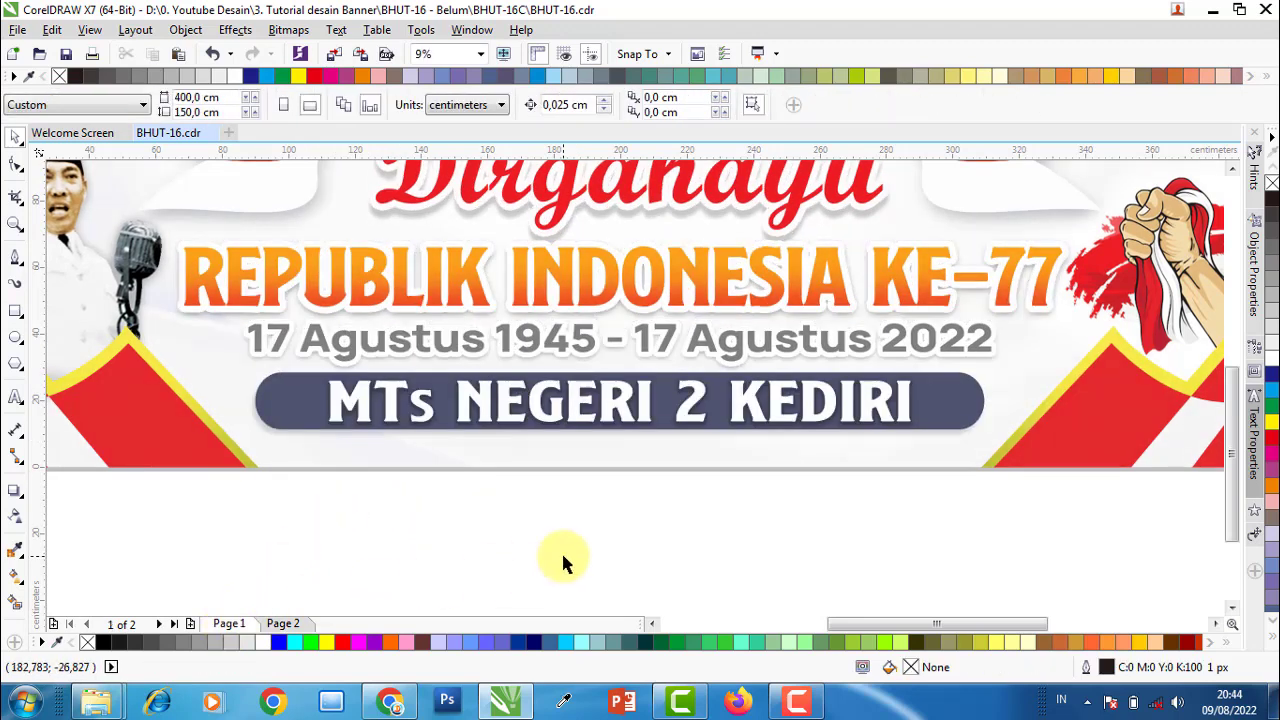
{"action": "left_click", "coordinate": [15, 397]}
{"action": "left_click", "coordinate": [380, 516]}
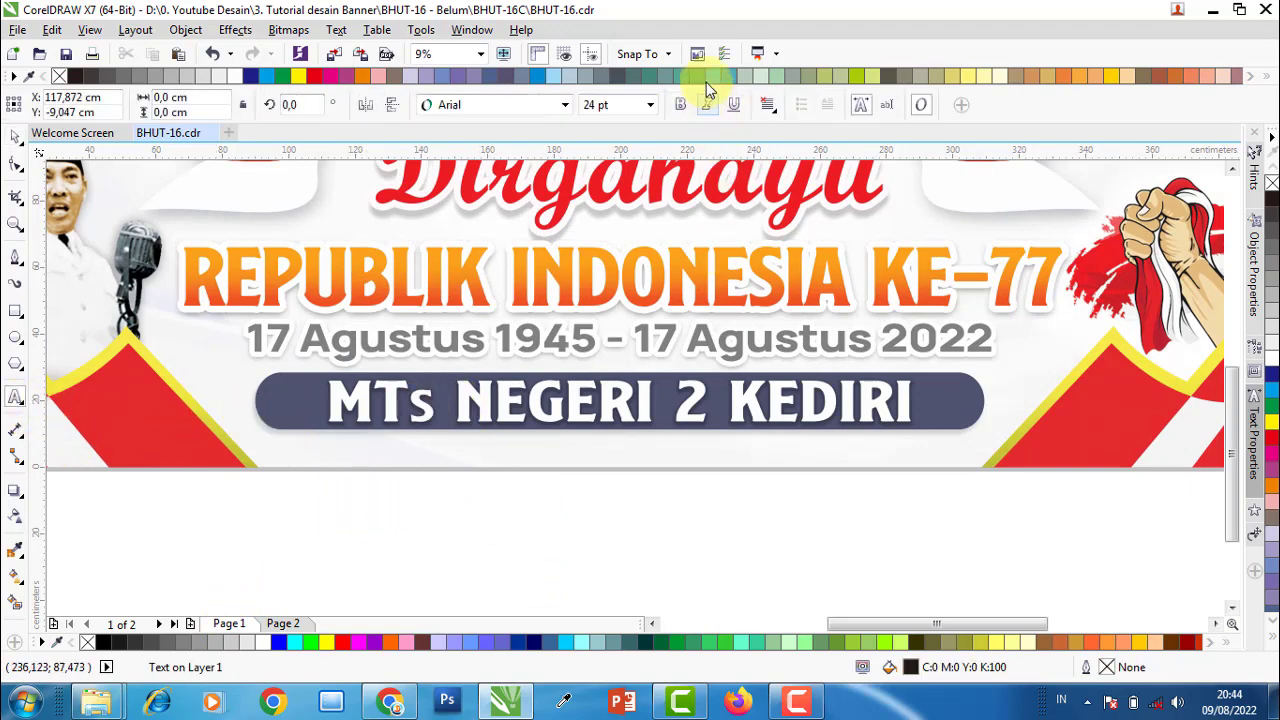
{"action": "left_click", "coordinate": [650, 105]}
{"action": "left_click", "coordinate": [585, 362]}
{"action": "type", "text": "Mts"}
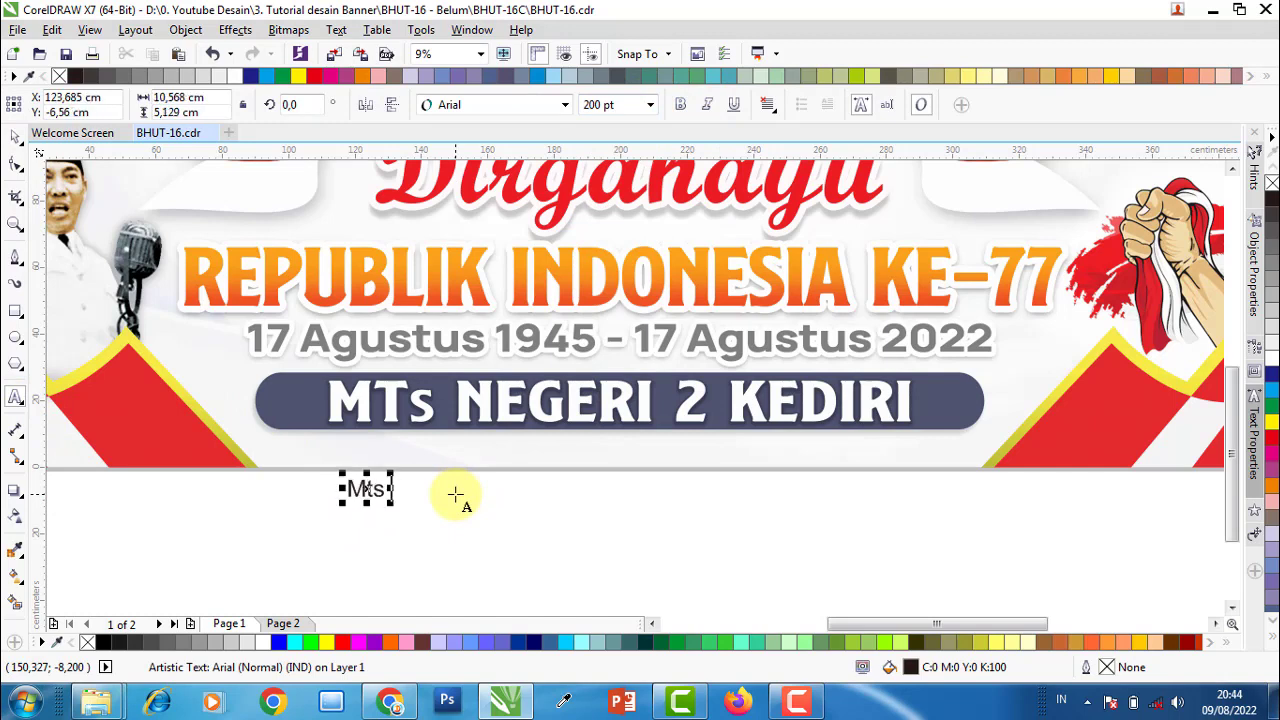
{"action": "left_click", "coordinate": [15, 135]}
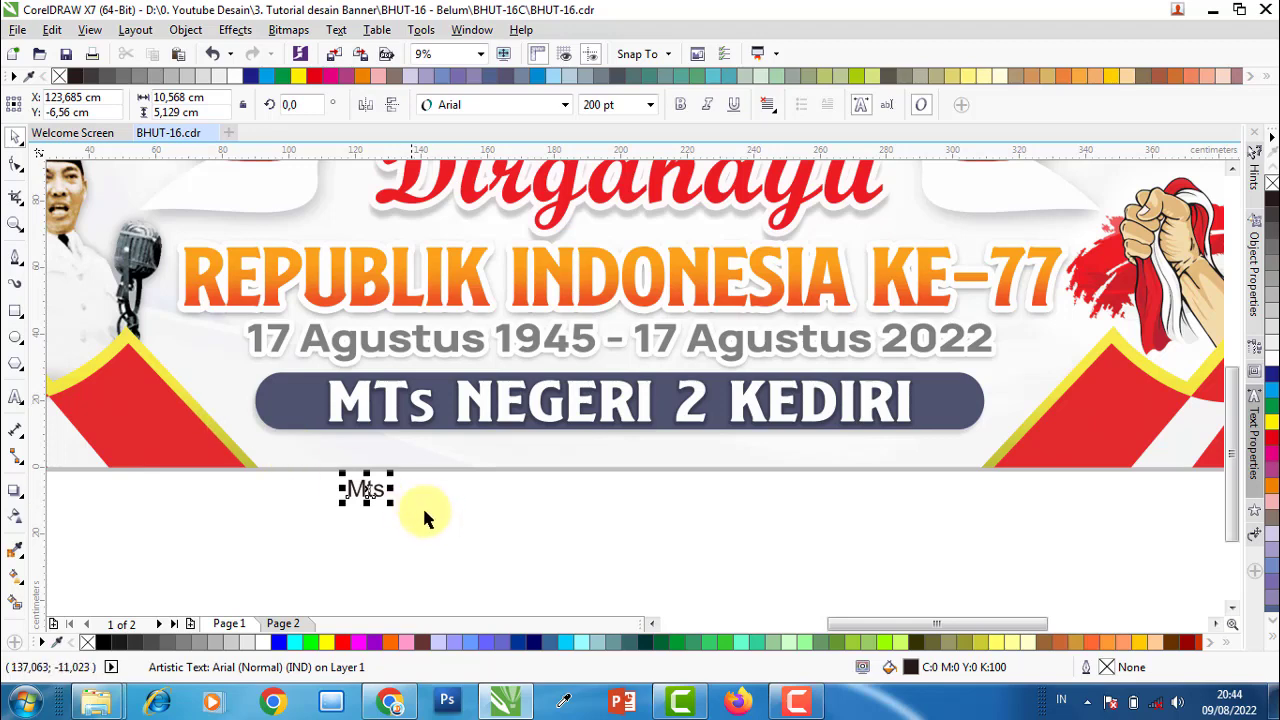
{"action": "left_click", "coordinate": [371, 503]}
{"action": "left_click", "coordinate": [375, 497]}
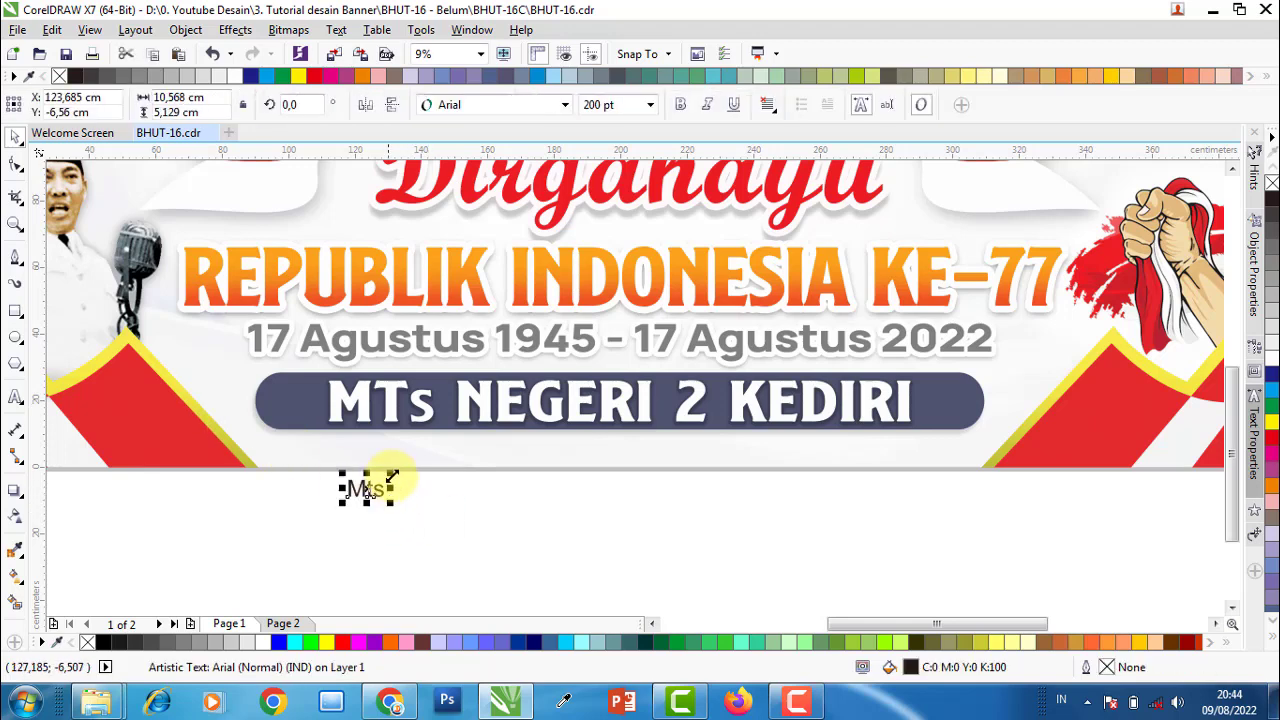
{"action": "mouse_move", "coordinate": [402, 468]}
{"action": "left_mouse_down"}
{"action": "mouse_move", "coordinate": [434, 443]}
{"action": "mouse_move", "coordinate": [371, 477]}
{"action": "left_mouse_up"}
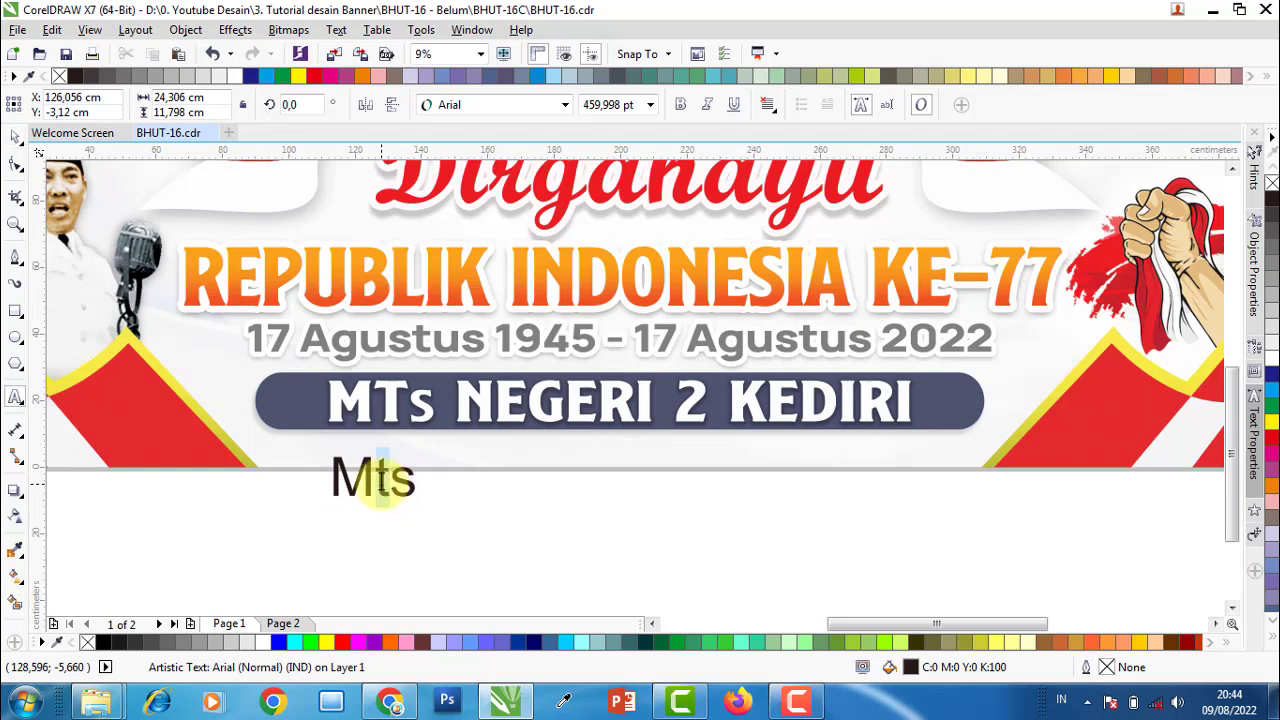
- Correct the text to MTs NEGERI 2 KEDIRI and shrink the stray dot to 1 pt
{"action": "type", "text": "T."}
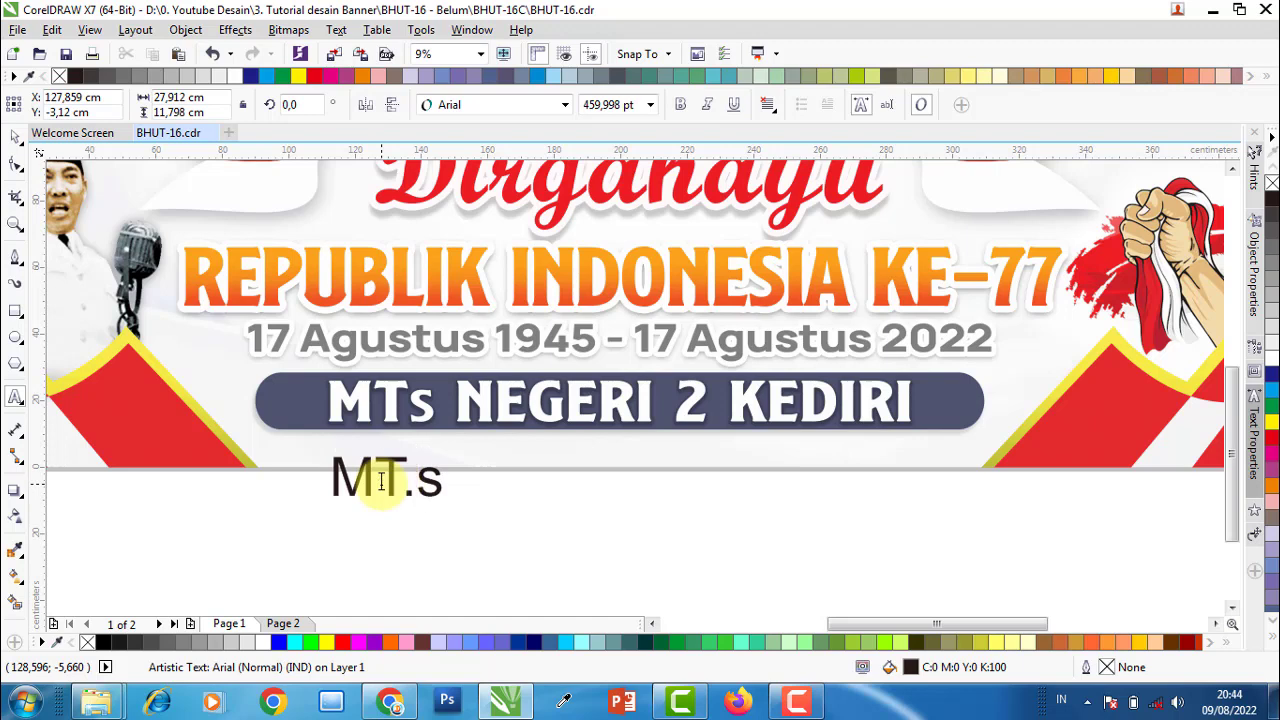
{"action": "left_click", "coordinate": [395, 490]}
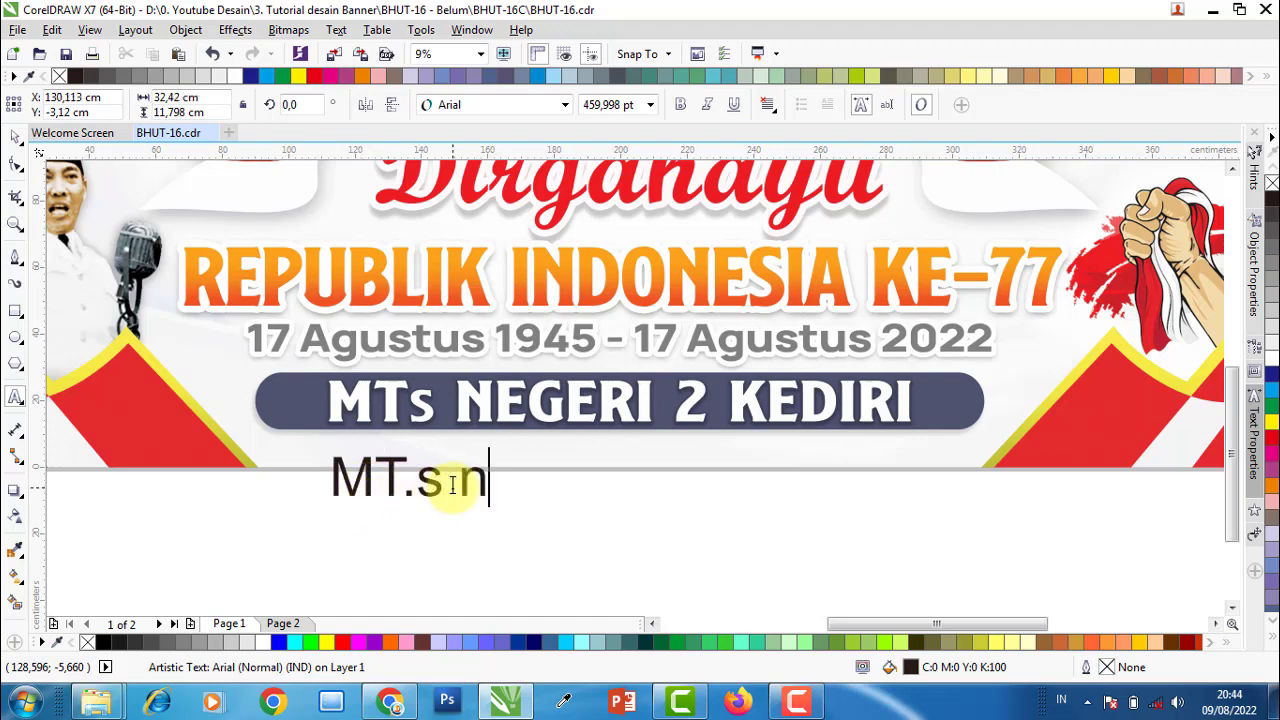
{"action": "type", "text": "GERI 2 KEDIRI"}
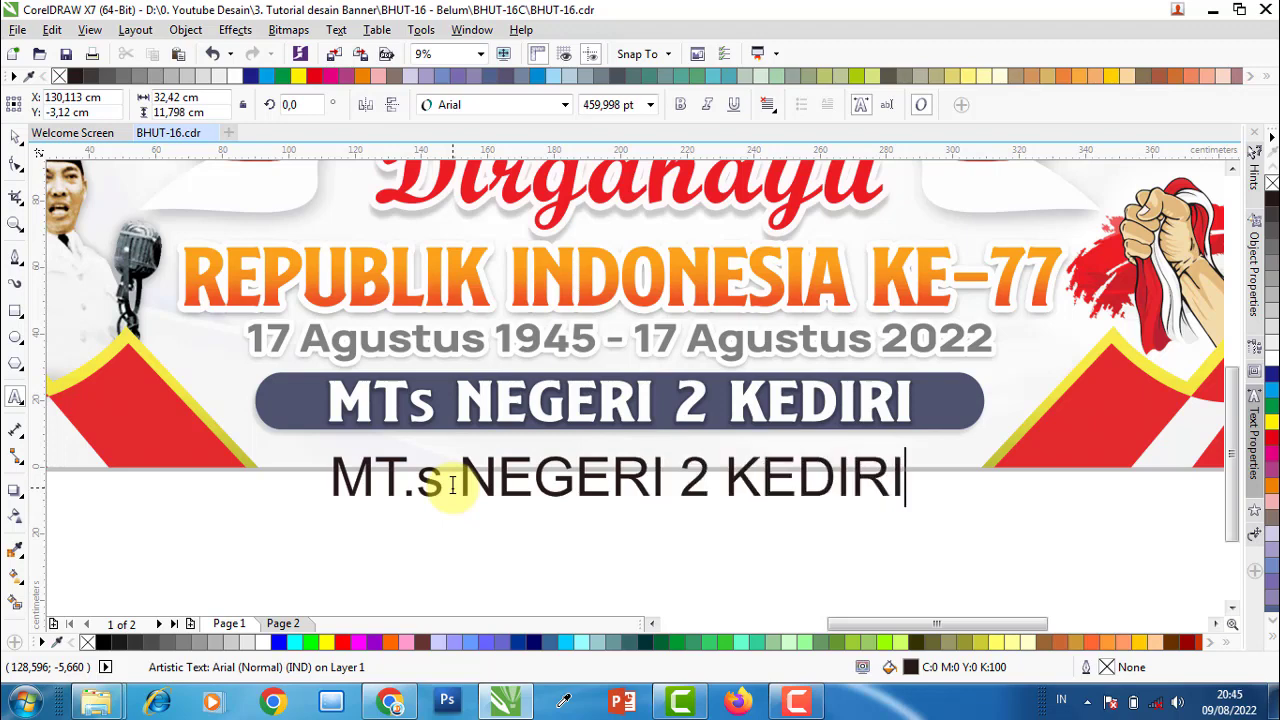
{"action": "left_click_drag", "start_coordinate": [418, 490], "coordinate": [400, 491]}
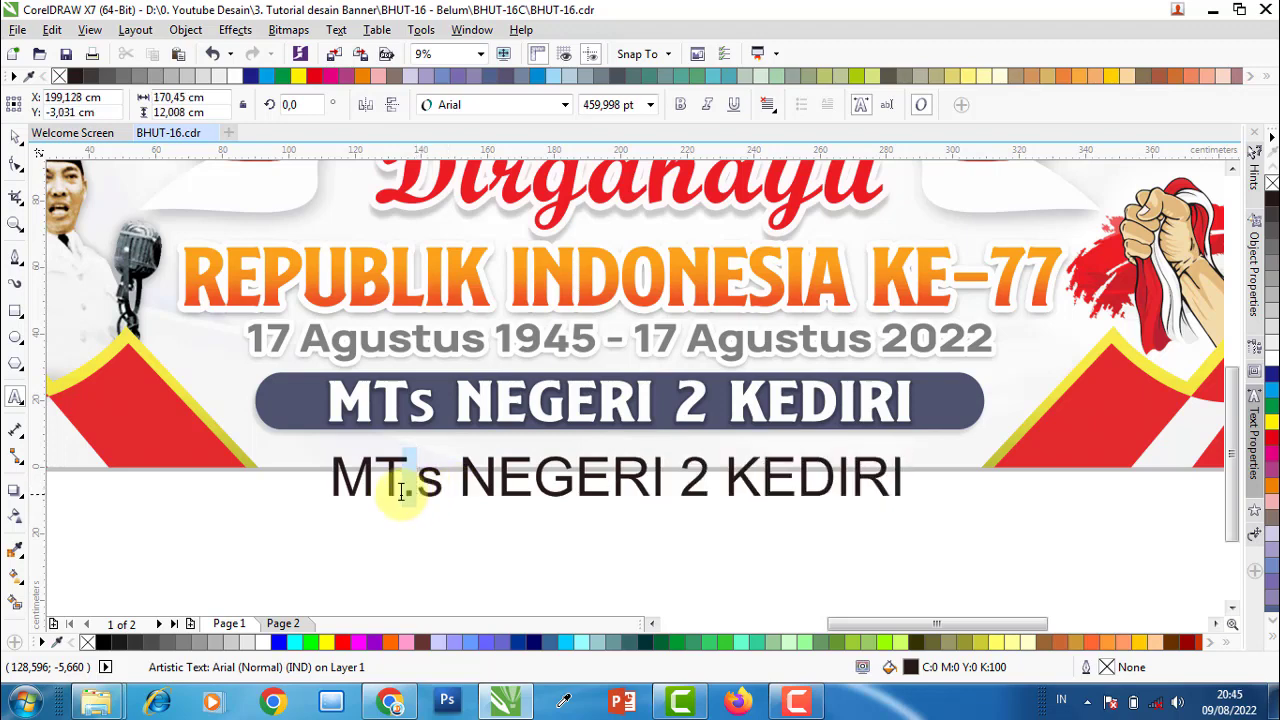
{"action": "left_click", "coordinate": [621, 104]}
{"action": "type", "text": "1"}
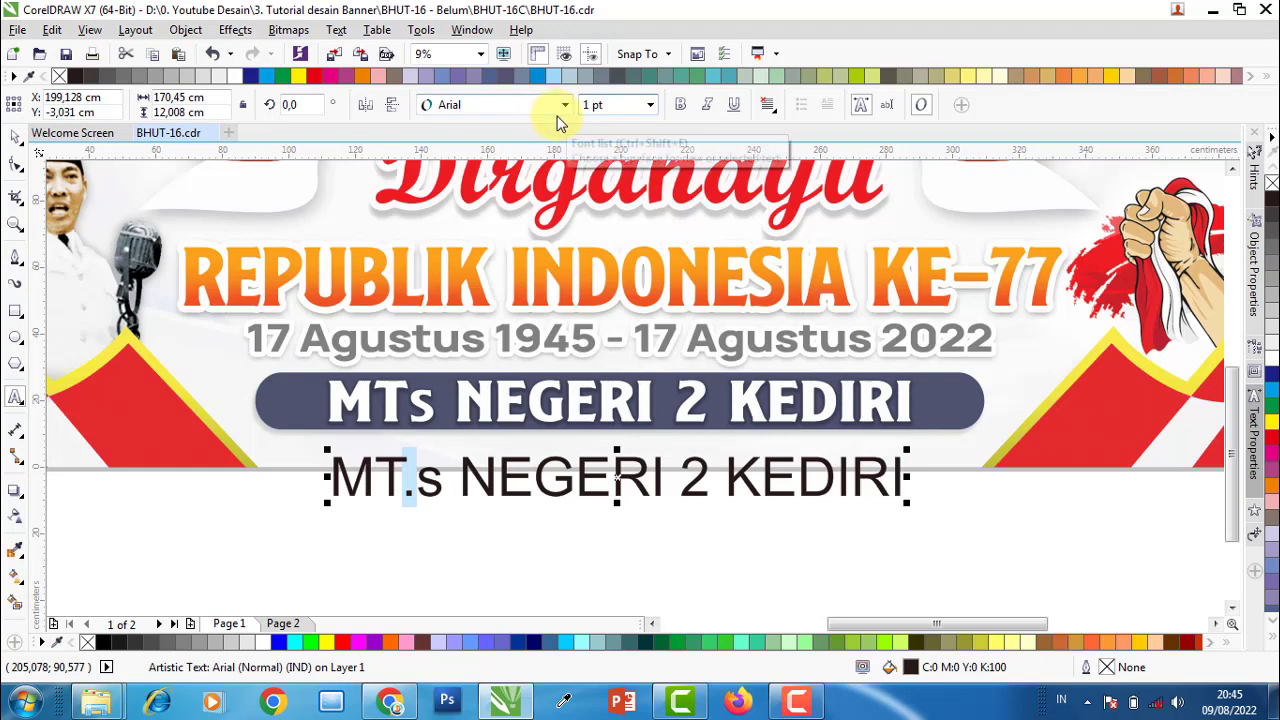
{"action": "key", "text": "Return"}
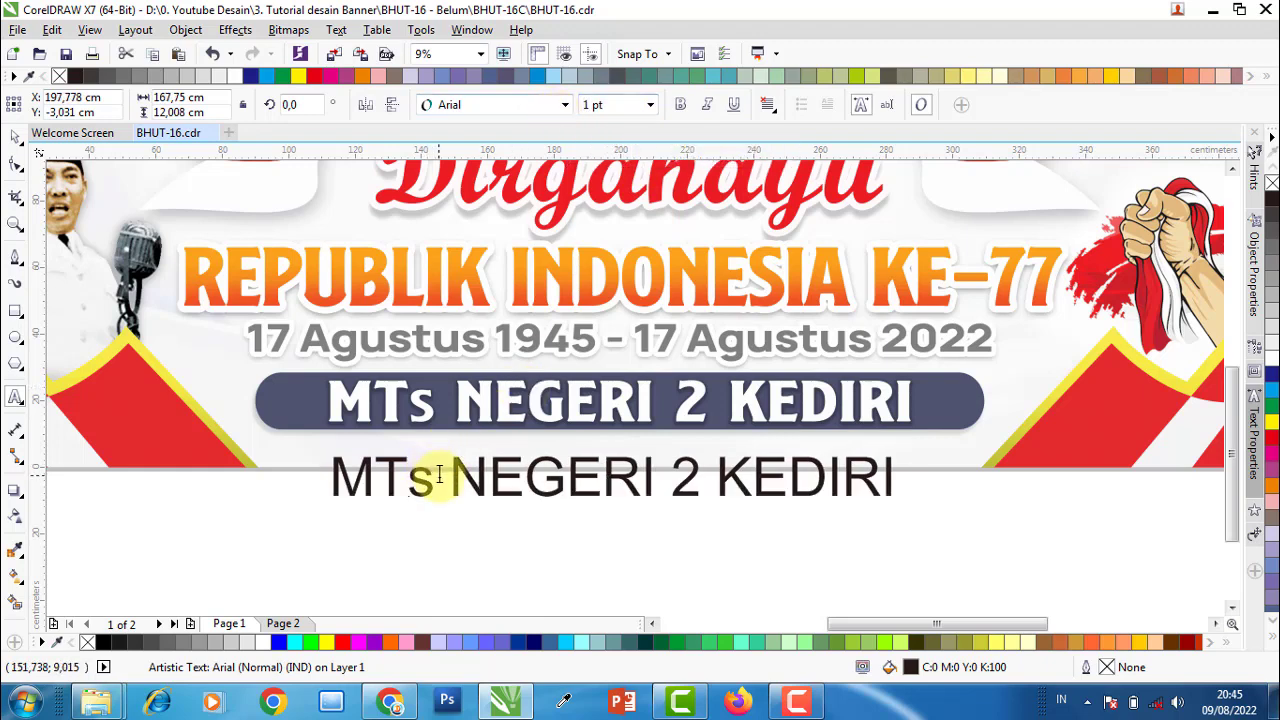
{"action": "left_click", "coordinate": [15, 134]}
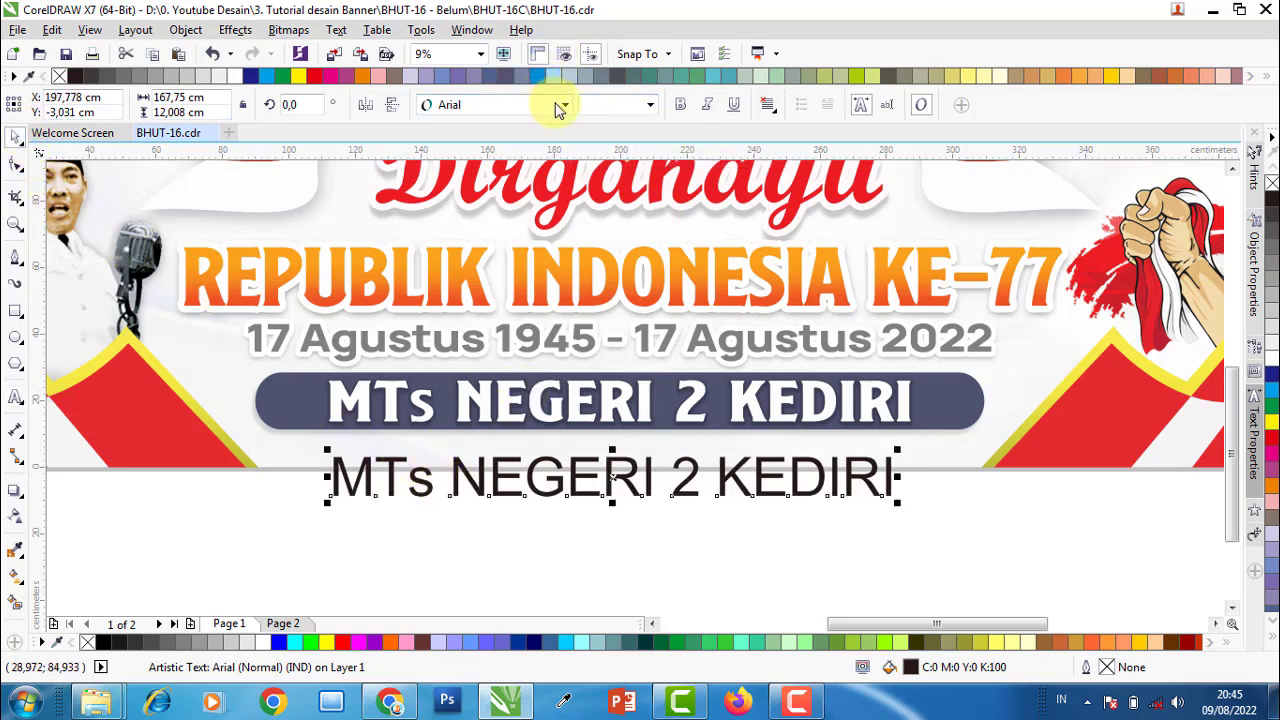
{"action": "left_click", "coordinate": [562, 106]}
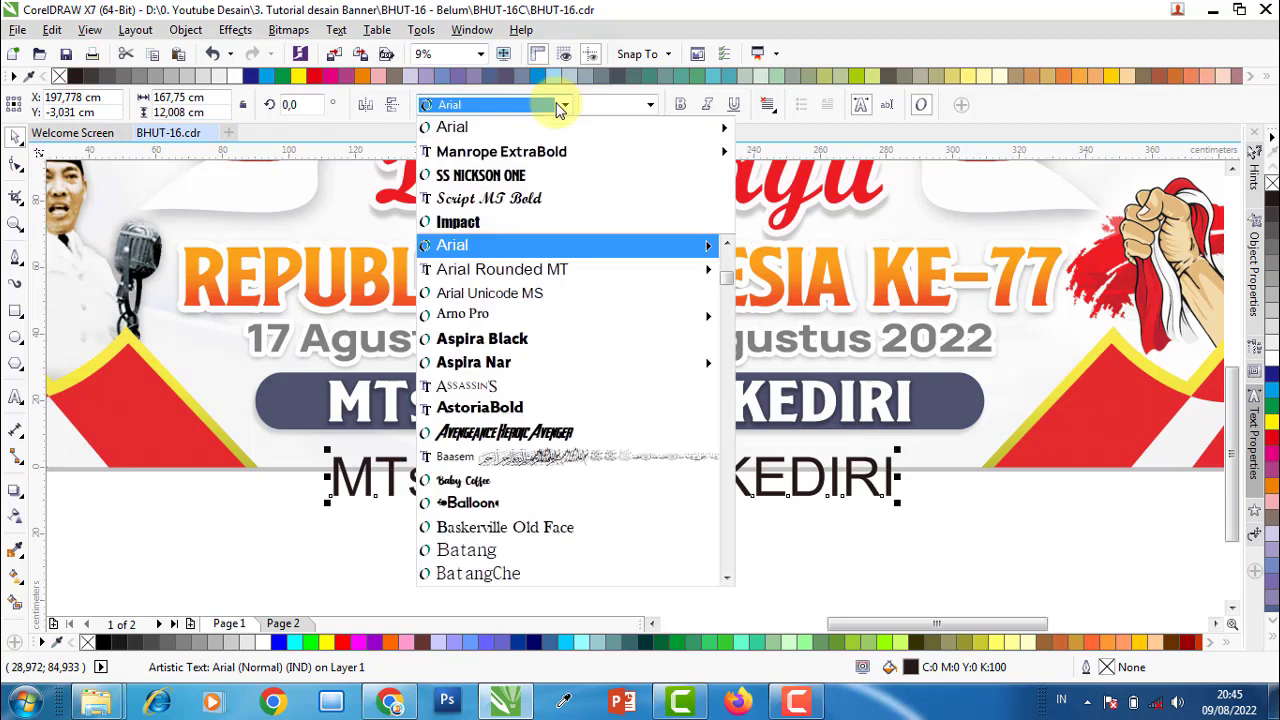
- Set the text in SS Nickson One, enlarge it ~183%, move it onto the bar, squash to ~69% height
{"action": "left_click", "coordinate": [514, 177]}
{"action": "left_click_drag", "start_coordinate": [652, 458], "coordinate": [914, 386]}
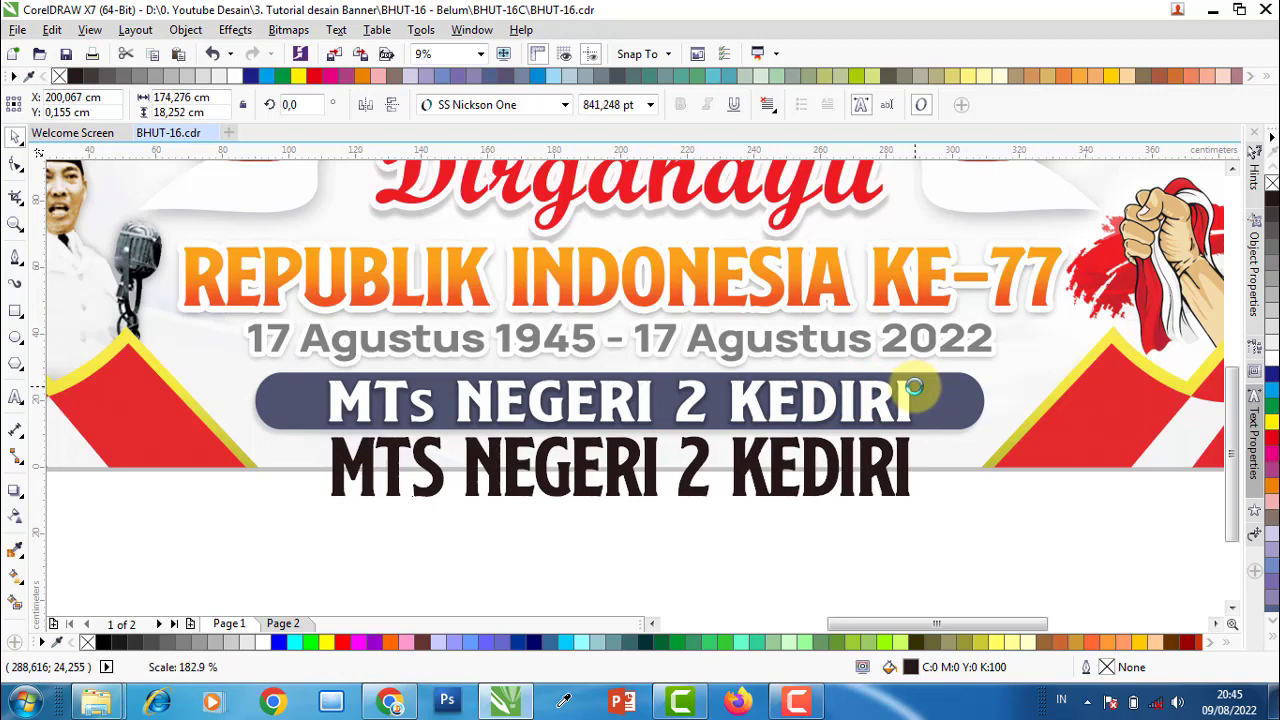
{"action": "scroll", "coordinate": [335, 430], "scroll_direction": "up", "scroll_amount": 2}
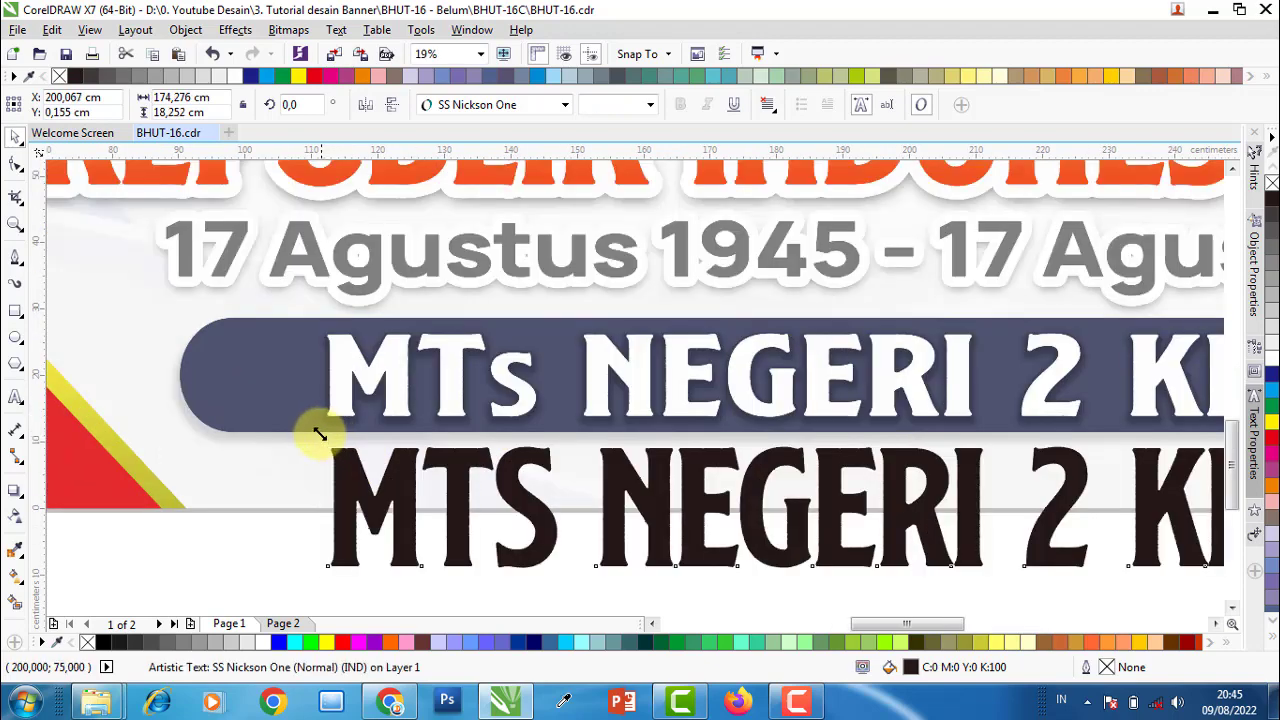
{"action": "left_click_drag", "start_coordinate": [334, 457], "coordinate": [341, 352]}
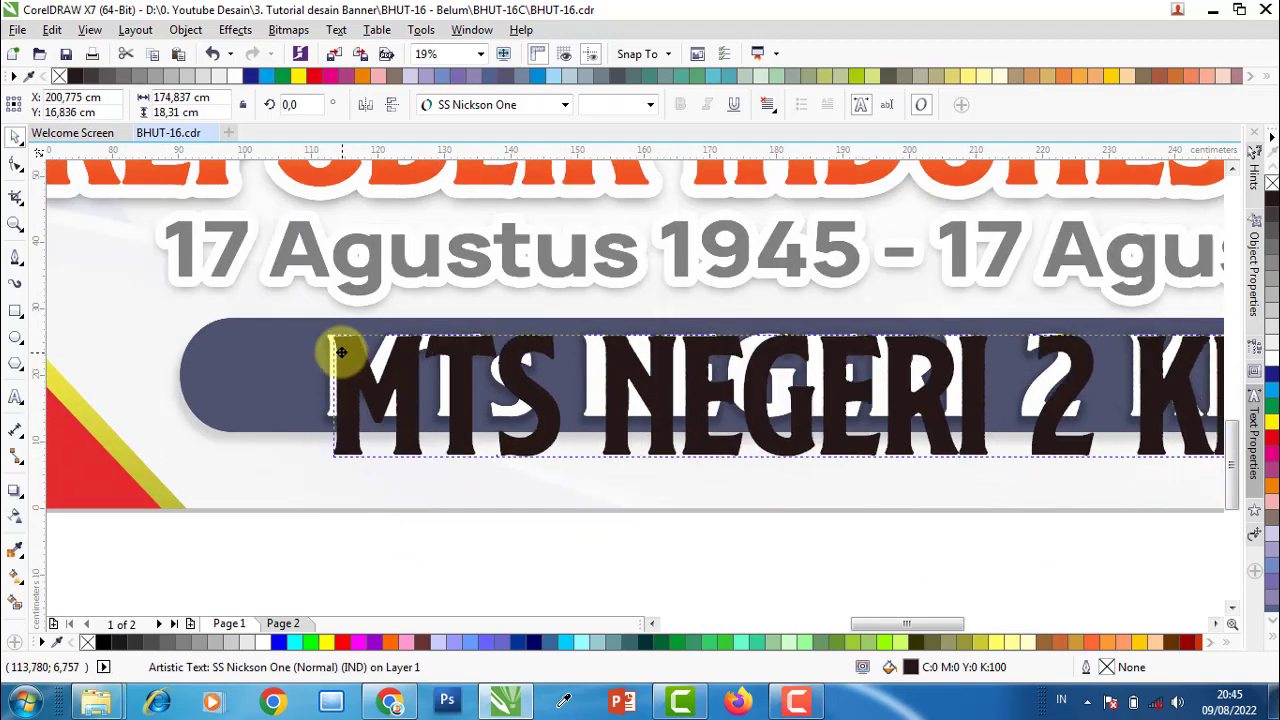
{"action": "scroll", "coordinate": [338, 350], "scroll_direction": "down", "scroll_amount": 2}
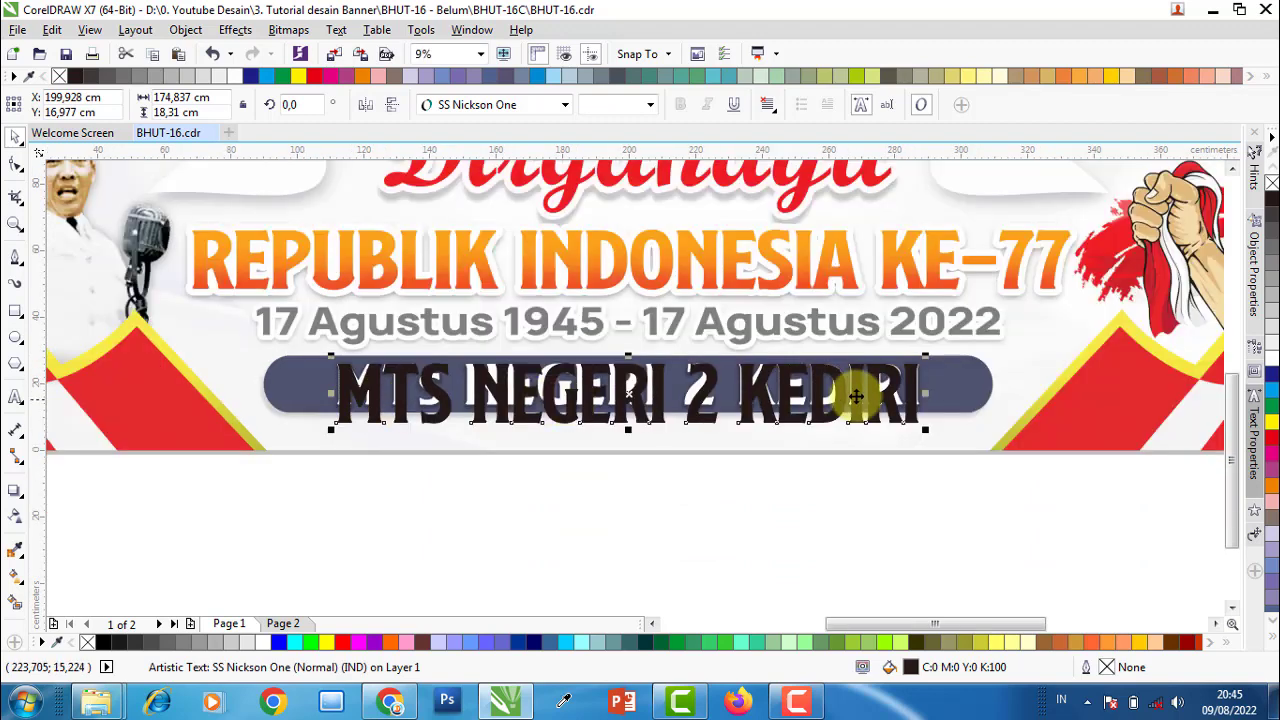
{"action": "scroll", "coordinate": [622, 438], "scroll_direction": "up", "scroll_amount": 2}
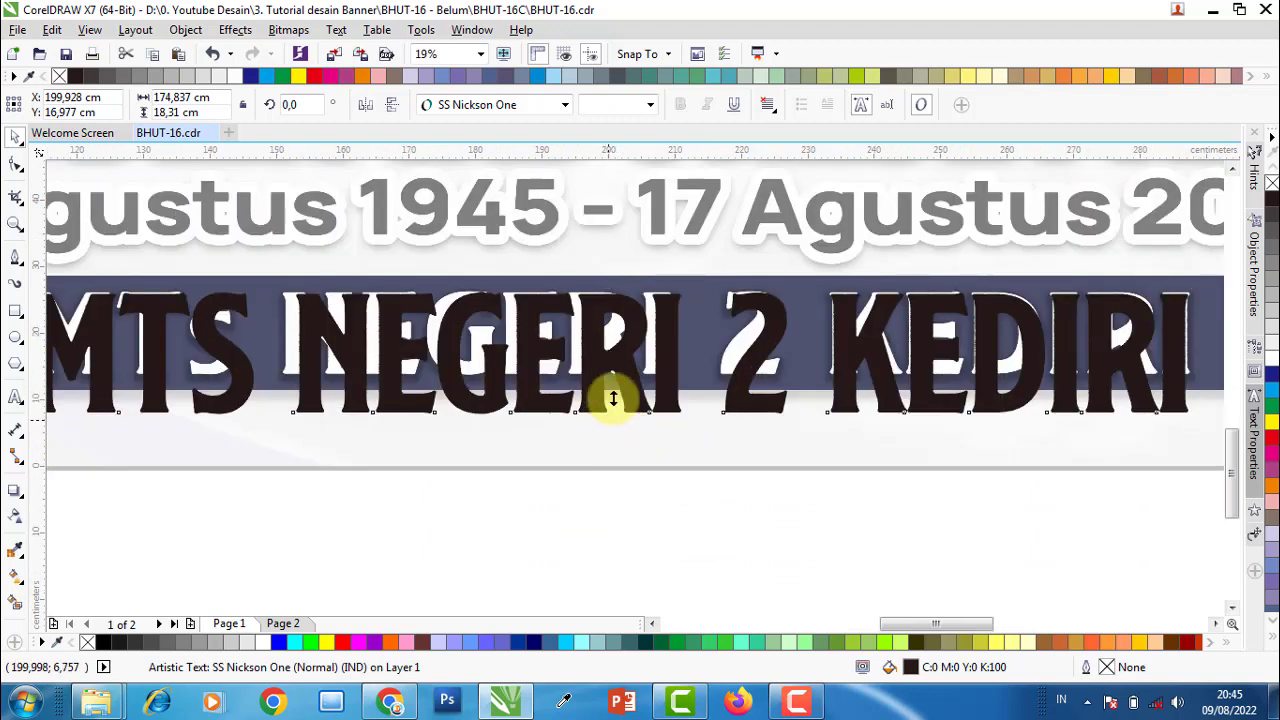
{"action": "left_click_drag", "start_coordinate": [613, 399], "coordinate": [618, 383]}
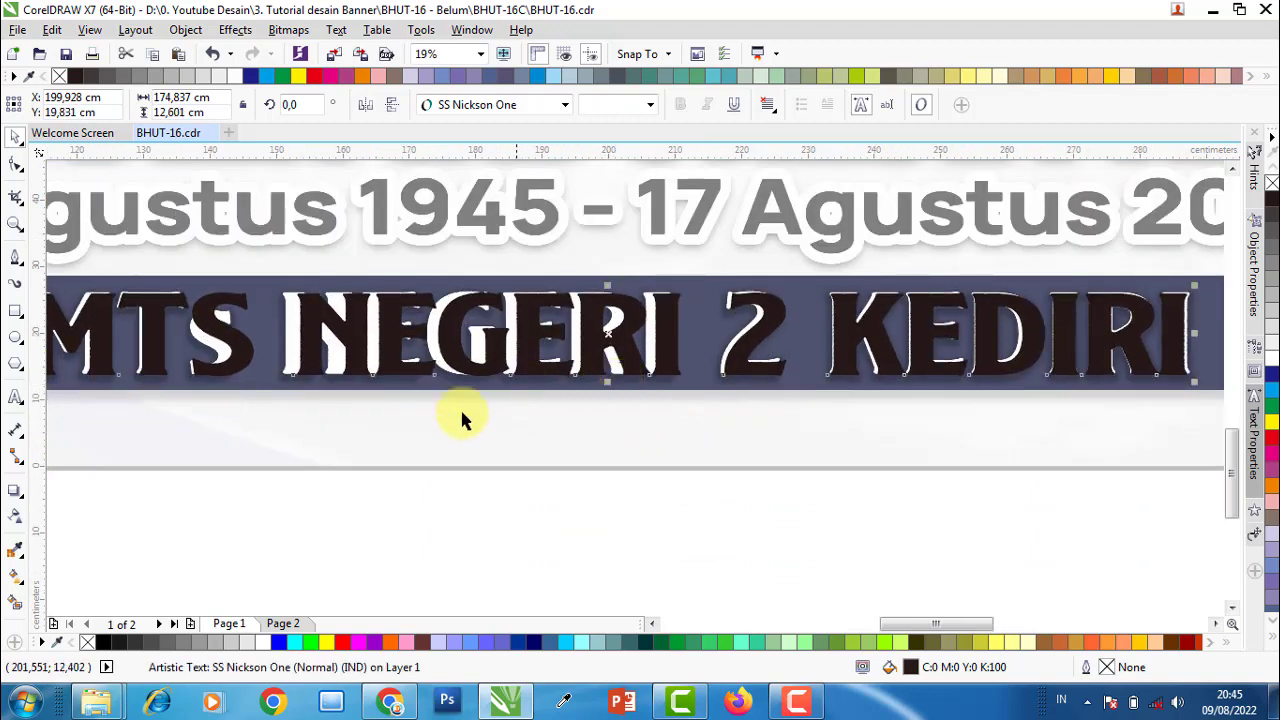
{"action": "scroll", "coordinate": [417, 460], "scroll_direction": "down", "scroll_amount": 2}
{"action": "left_click", "coordinate": [544, 510]}
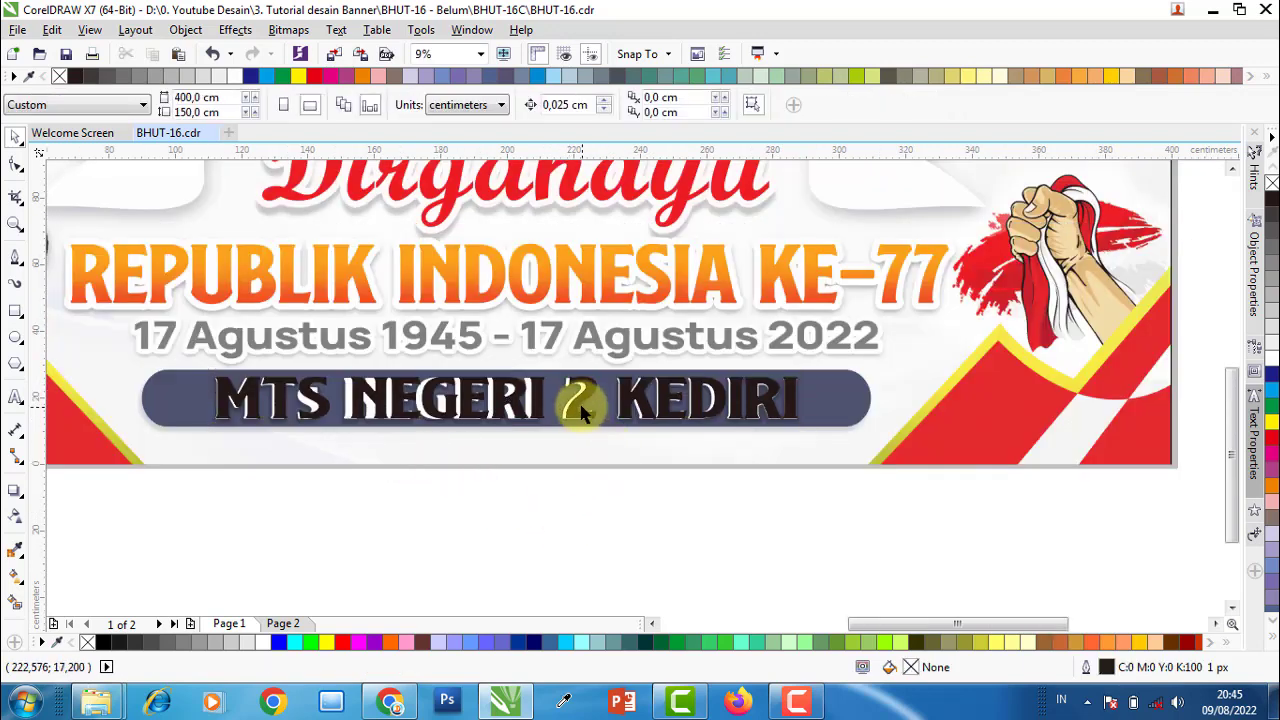
{"action": "left_click", "coordinate": [578, 400]}
{"action": "scroll", "coordinate": [255, 398], "scroll_direction": "up", "scroll_amount": 2}
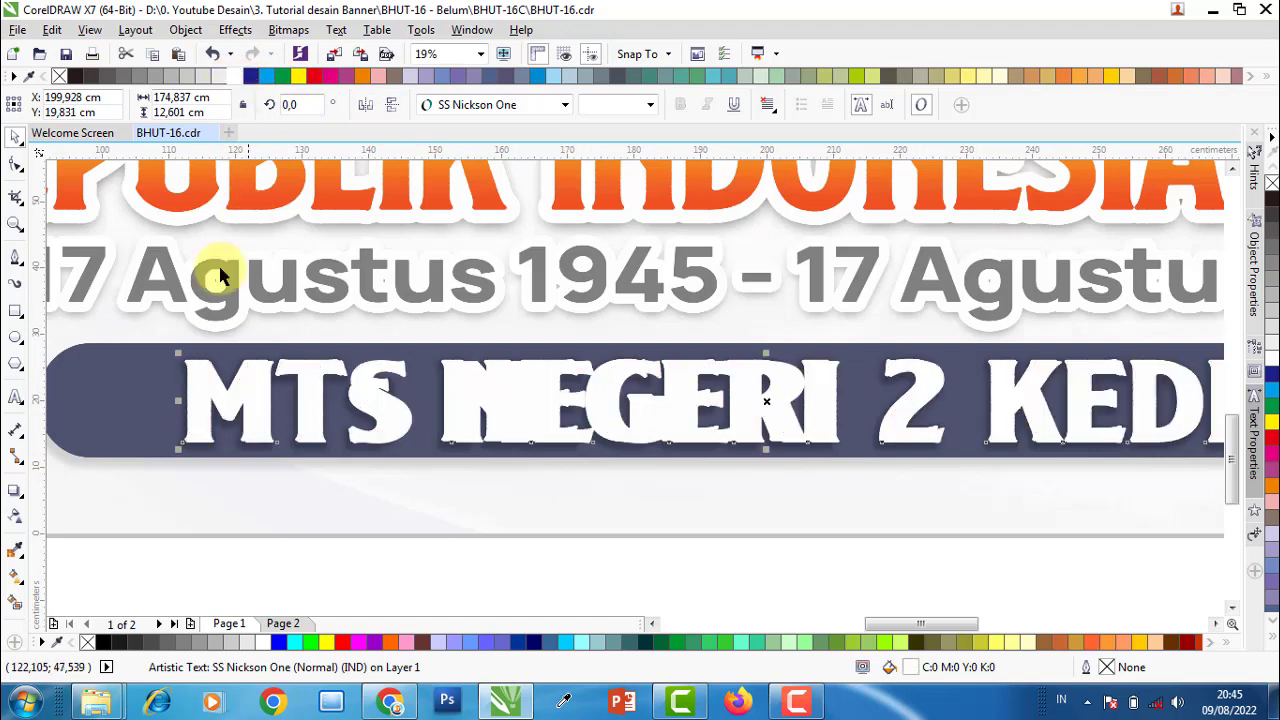
- Give the white school-name text a dark grey glow-style drop shadow
{"action": "left_click_drag", "start_coordinate": [134, 420], "coordinate": [149, 312]}
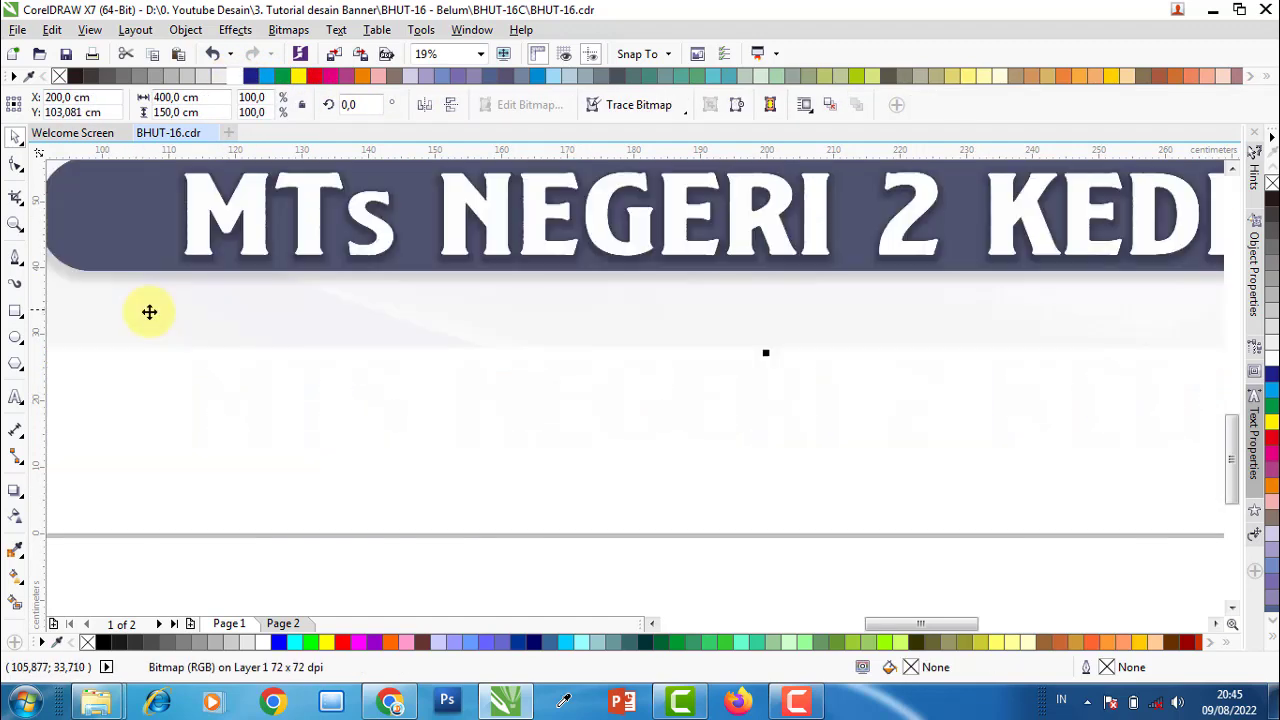
{"action": "left_click", "coordinate": [237, 418]}
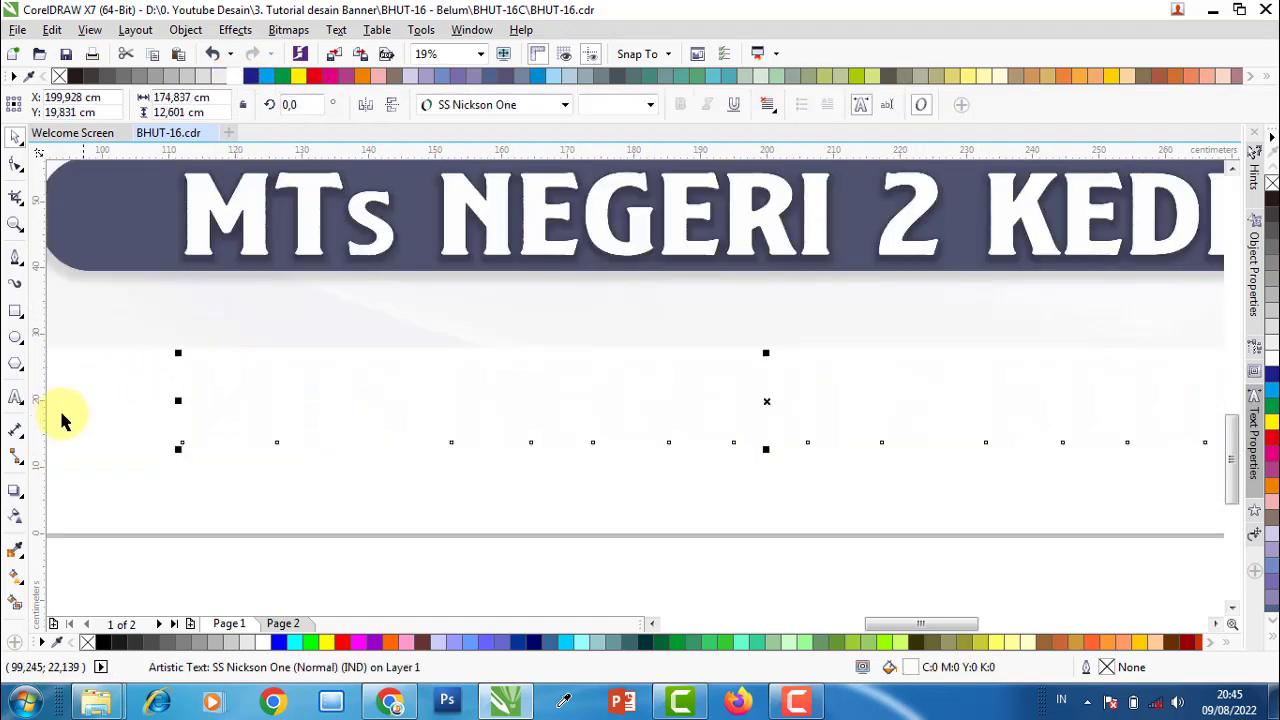
{"action": "left_click", "coordinate": [15, 490]}
{"action": "left_click_drag", "start_coordinate": [185, 402], "coordinate": [282, 414]}
{"action": "left_click", "coordinate": [84, 104]}
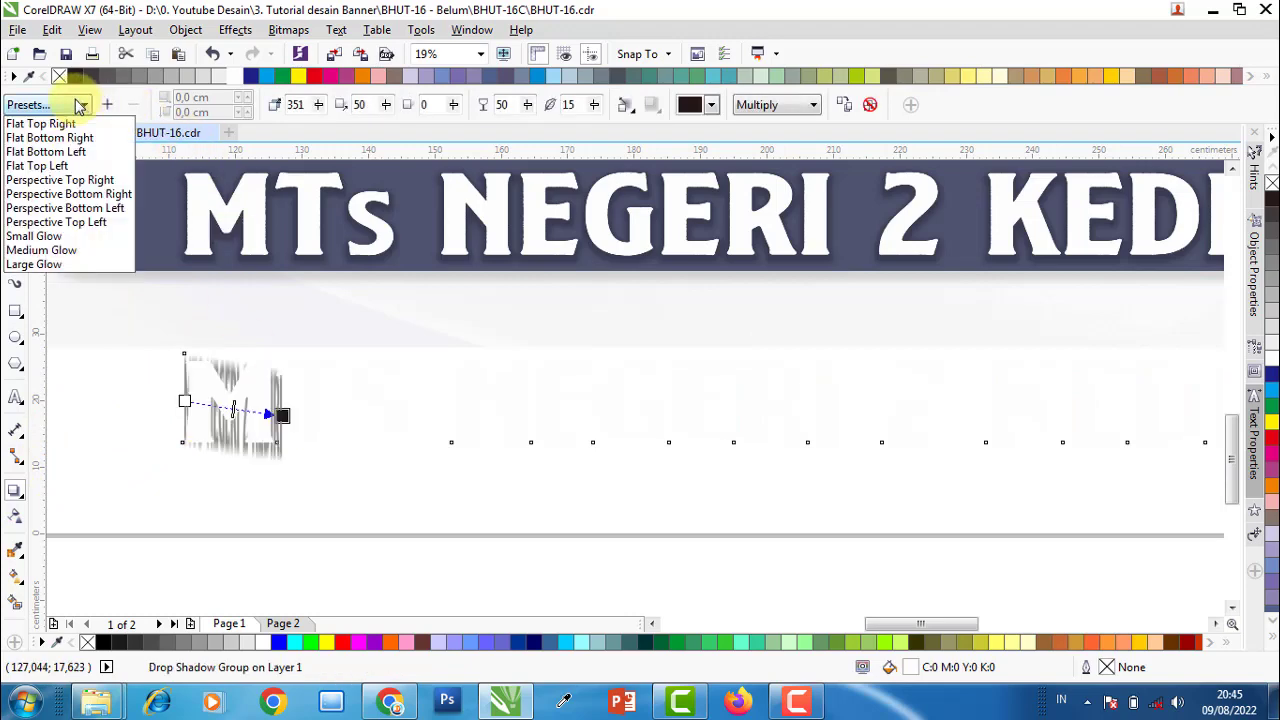
{"action": "left_click", "coordinate": [41, 250]}
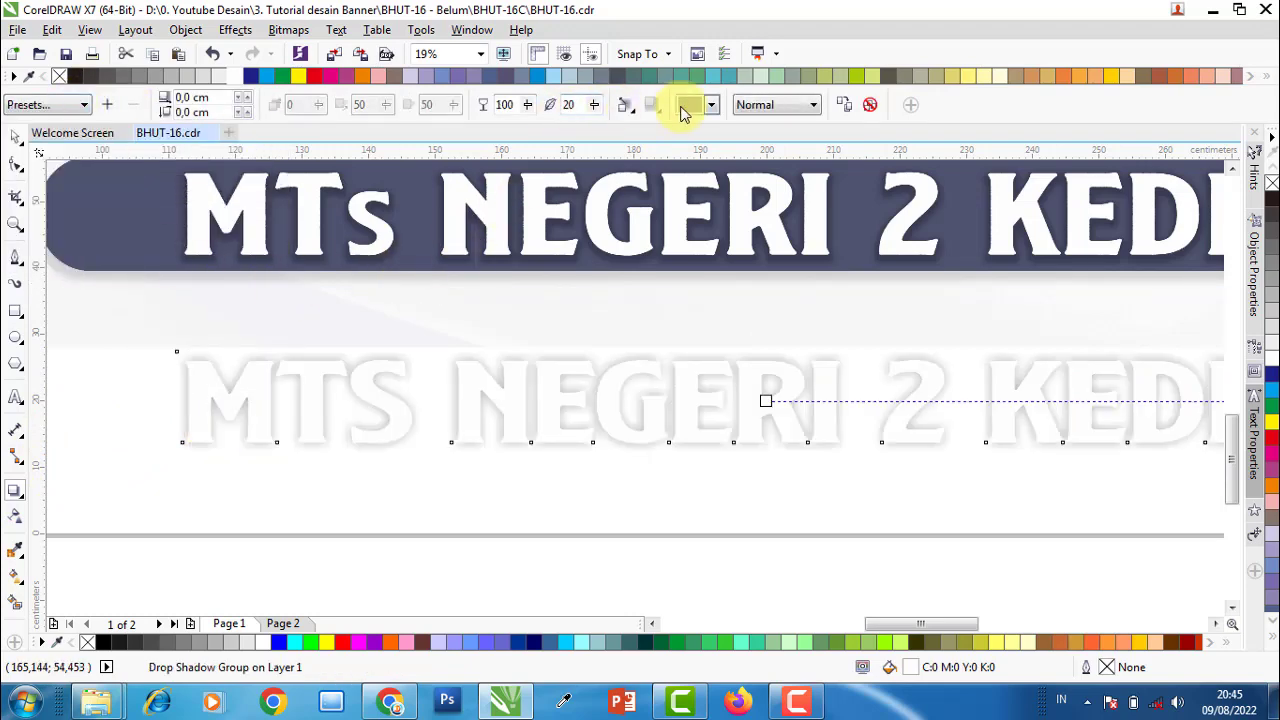
{"action": "left_click", "coordinate": [690, 106]}
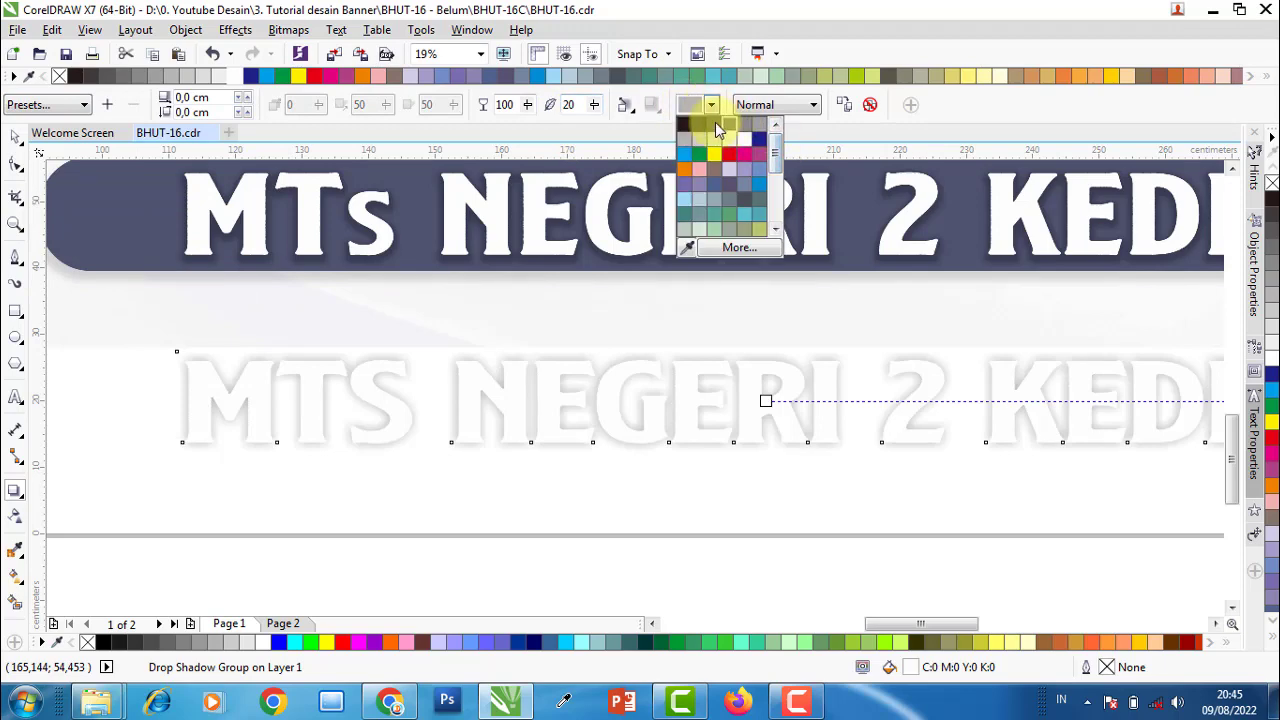
{"action": "left_click", "coordinate": [716, 126]}
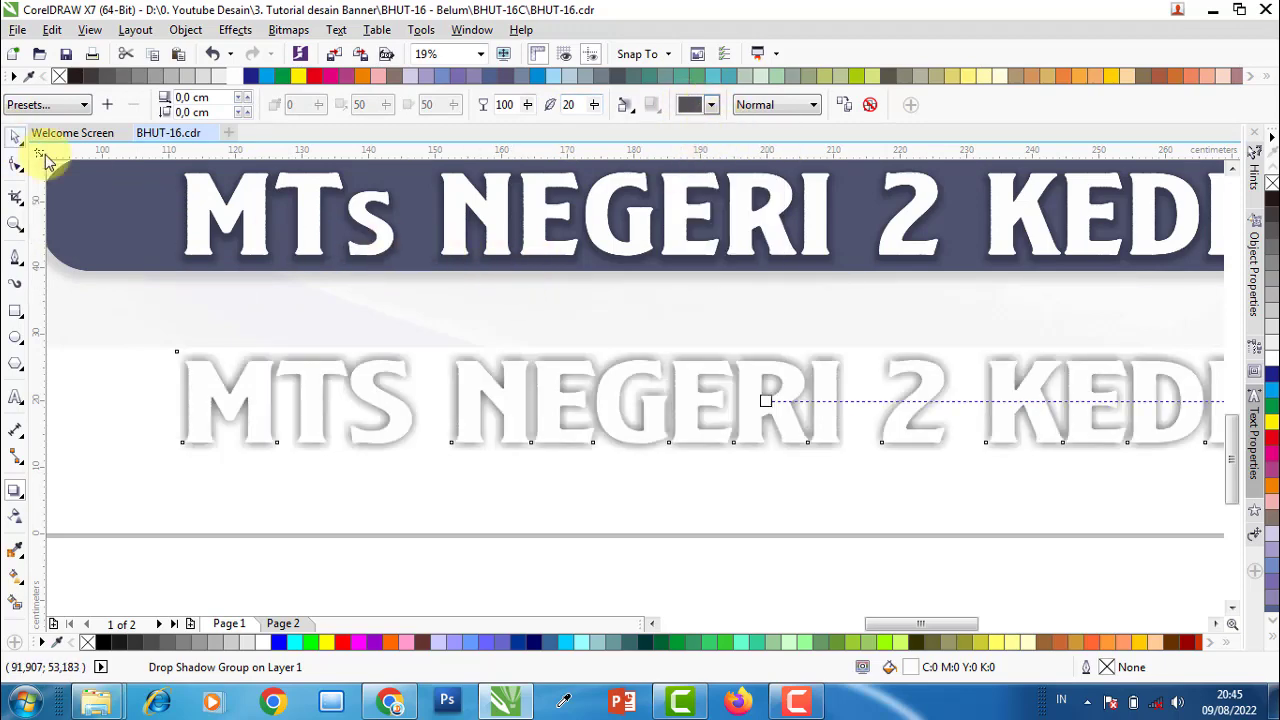
- Place the shadowed text over the dark banner, copy it, and go to Page 2
{"action": "key", "text": "space"}
{"action": "left_click", "coordinate": [366, 253]}
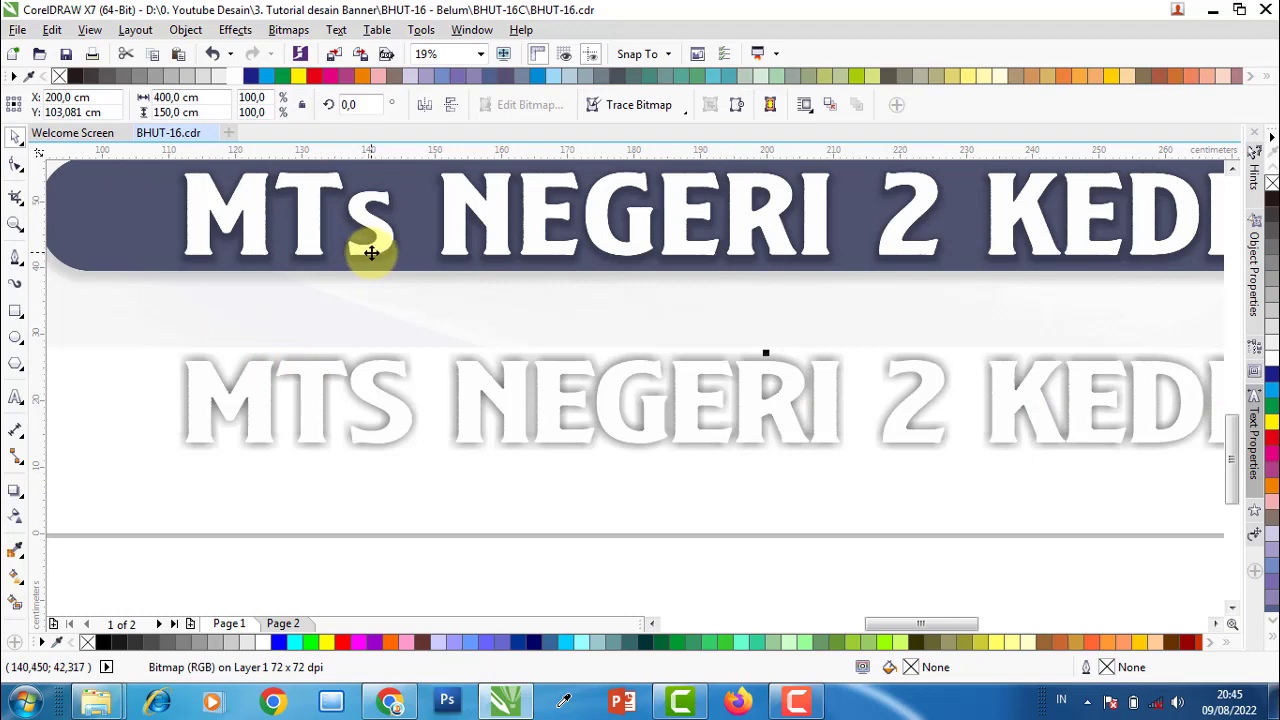
{"action": "left_click_drag", "start_coordinate": [371, 253], "coordinate": [454, 440]}
{"action": "left_click", "coordinate": [425, 467]}
{"action": "left_click", "coordinate": [402, 418]}
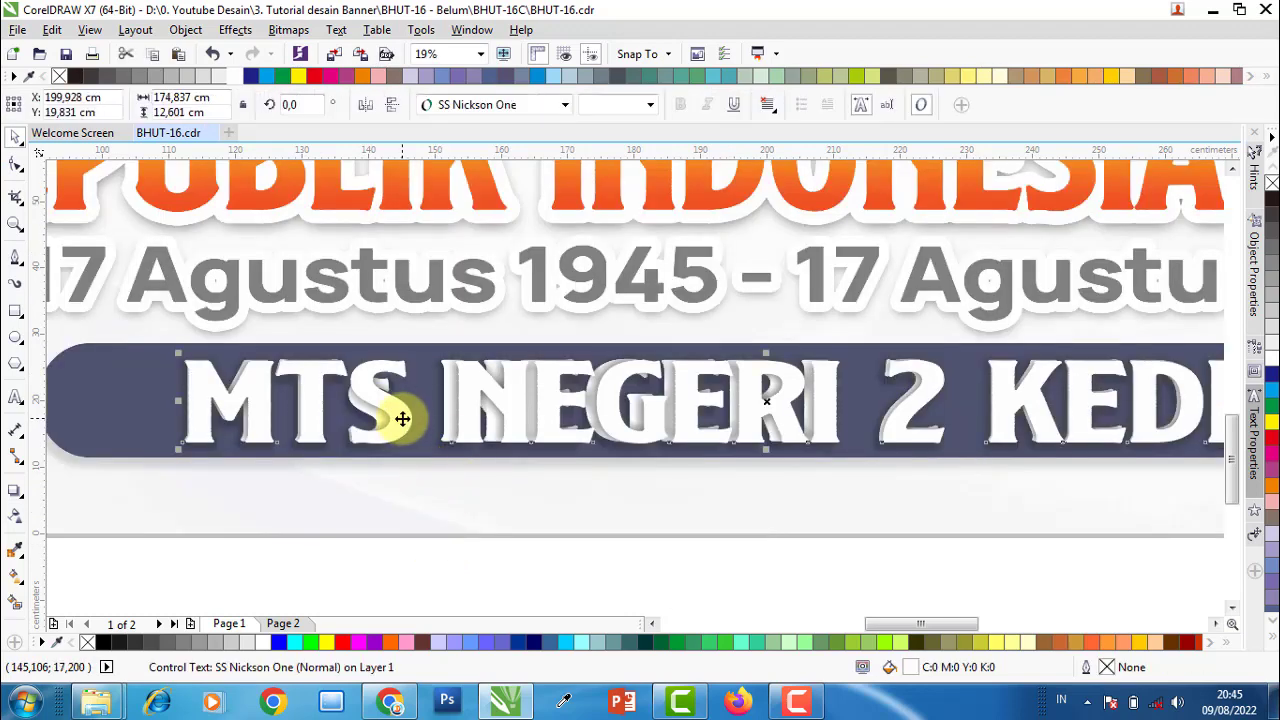
{"action": "right_click", "coordinate": [402, 418]}
{"action": "left_click", "coordinate": [432, 188]}
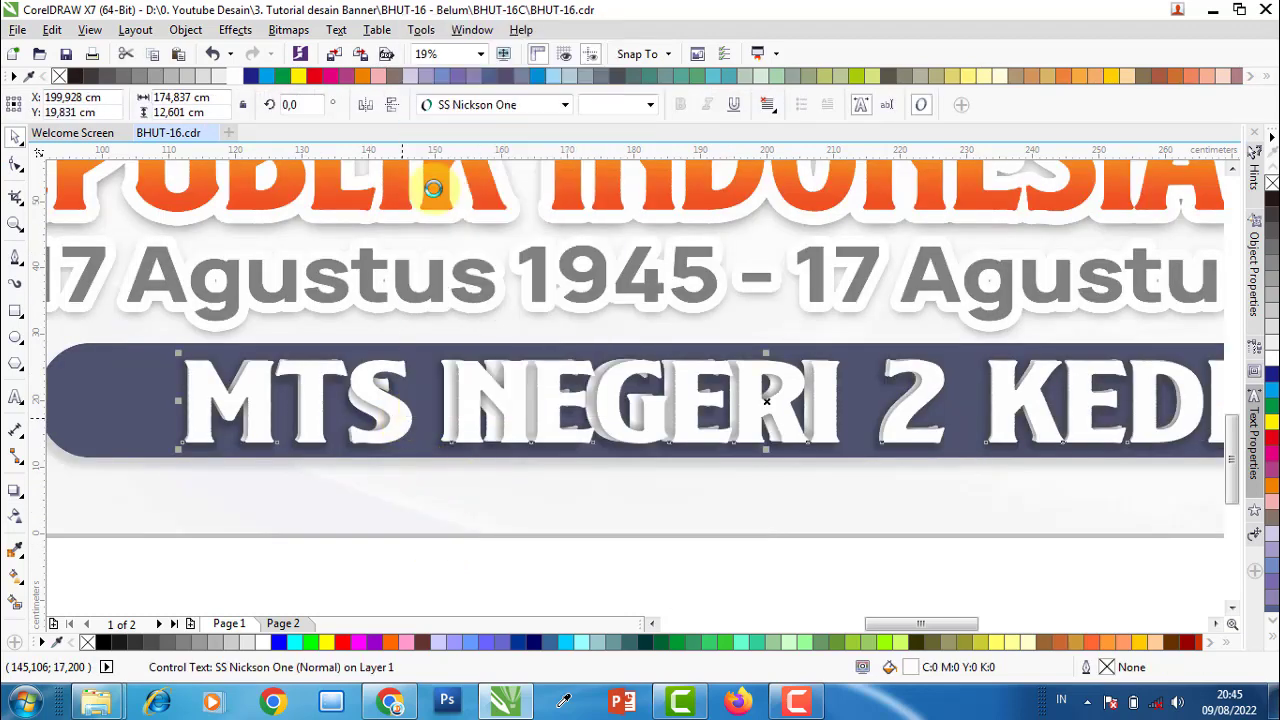
{"action": "left_click", "coordinate": [281, 623]}
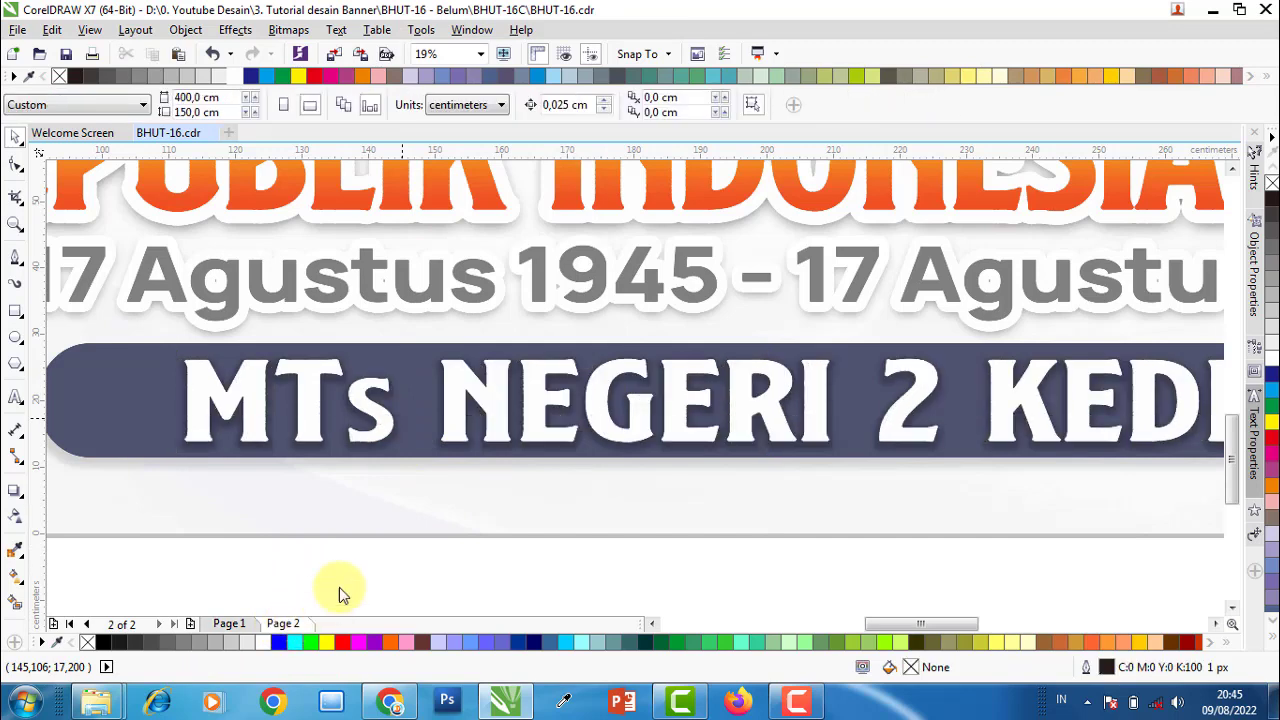
- Replace the old MTs NEGERI title on Page 2 with the pasted school-name text
{"action": "key", "text": "Delete"}
{"action": "right_click", "coordinate": [346, 566]}
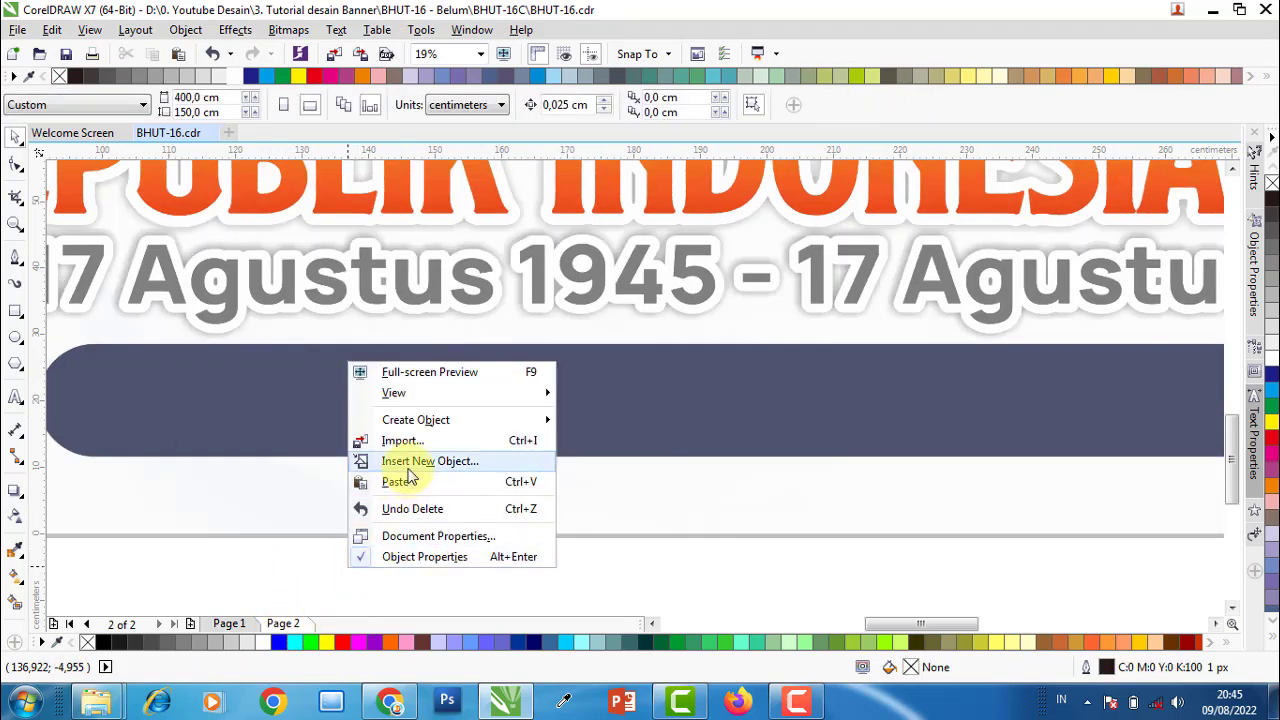
{"action": "left_click", "coordinate": [396, 484]}
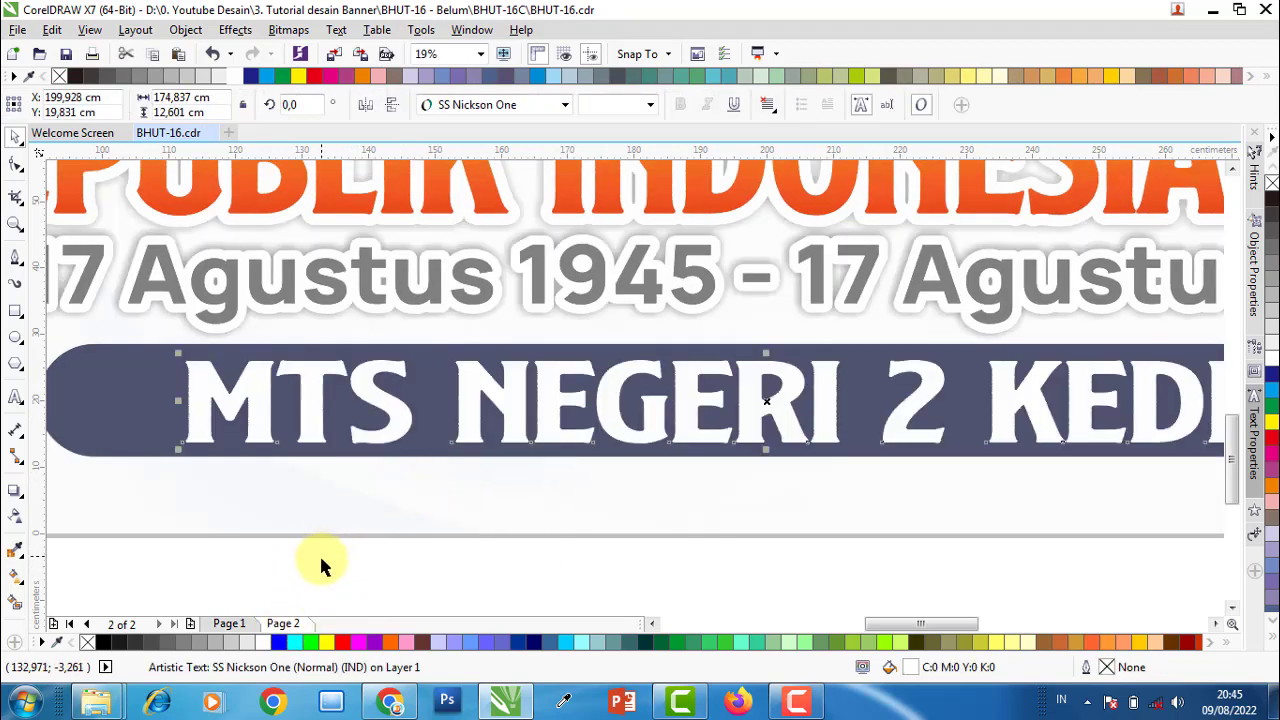
- Add a drop shadow to the pasted text at opacity 100 with feathering 15
{"action": "left_click", "coordinate": [17, 491]}
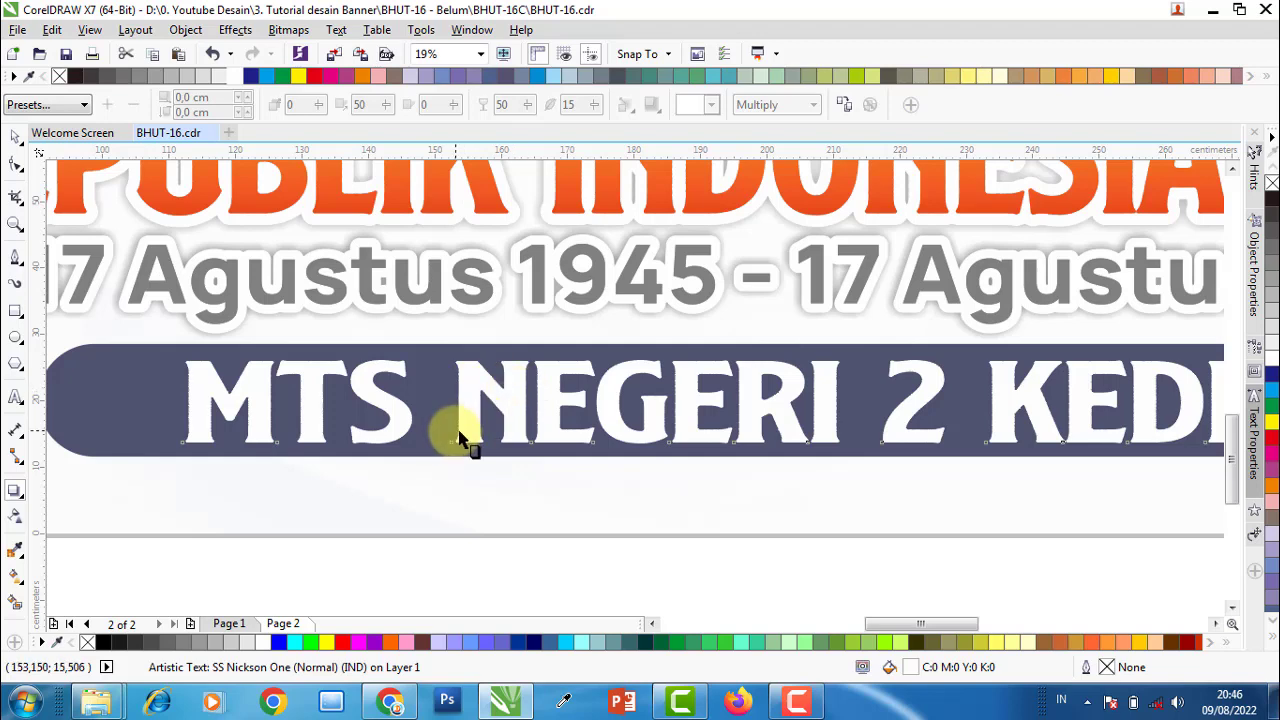
{"action": "scroll", "coordinate": [473, 420], "scroll_direction": "down", "scroll_amount": 1}
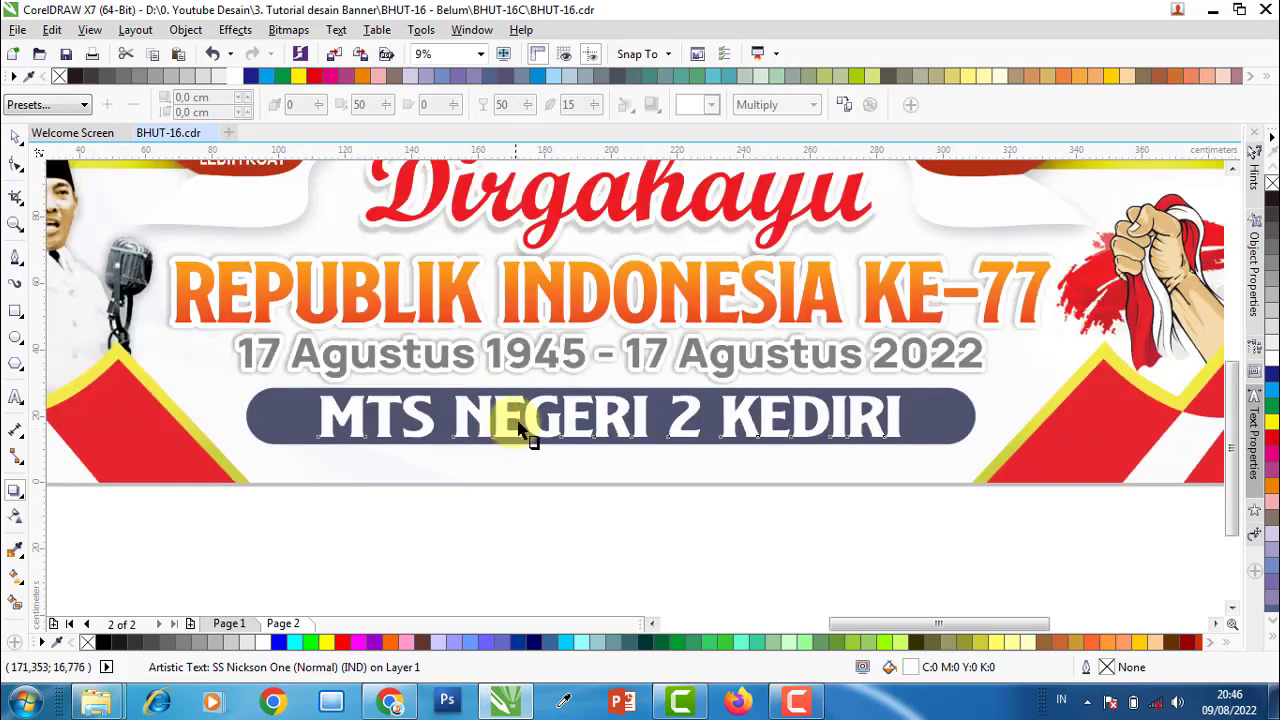
{"action": "left_click_drag", "start_coordinate": [518, 419], "coordinate": [580, 414]}
{"action": "scroll", "coordinate": [617, 413], "scroll_direction": "up", "scroll_amount": 2}
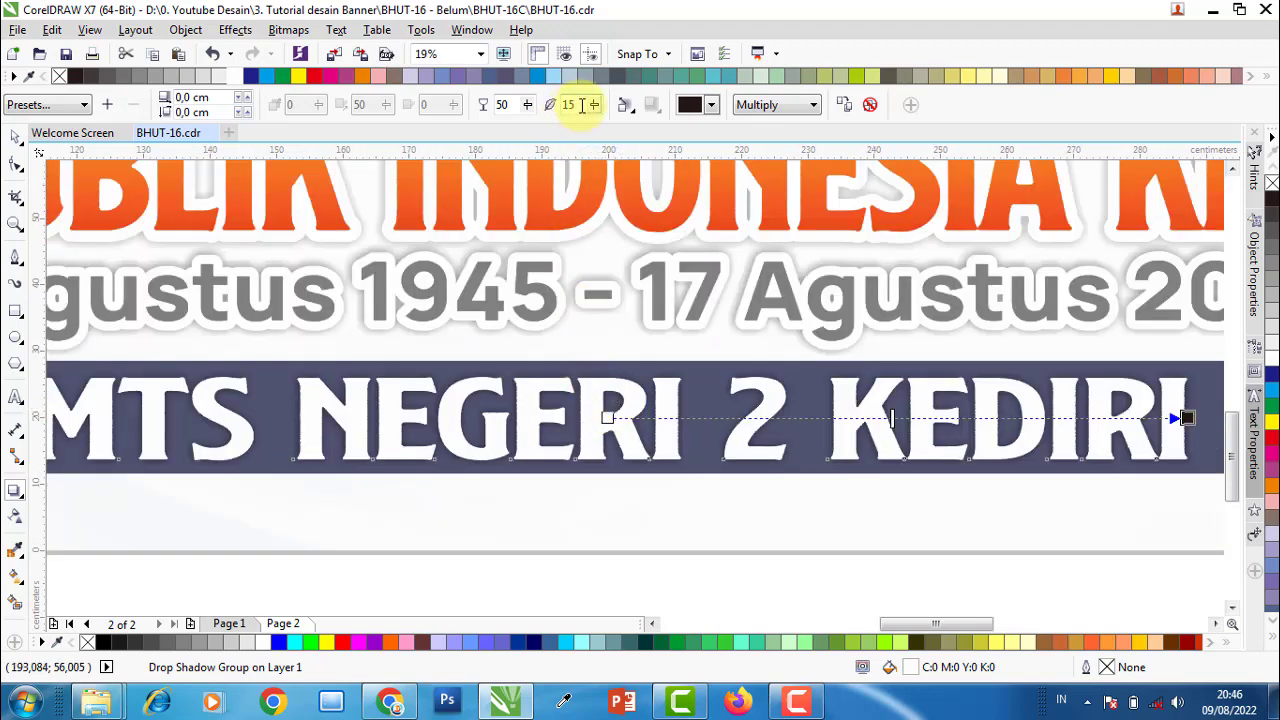
{"action": "left_click", "coordinate": [506, 104]}
{"action": "type", "text": "80"}
{"action": "key", "text": "Return"}
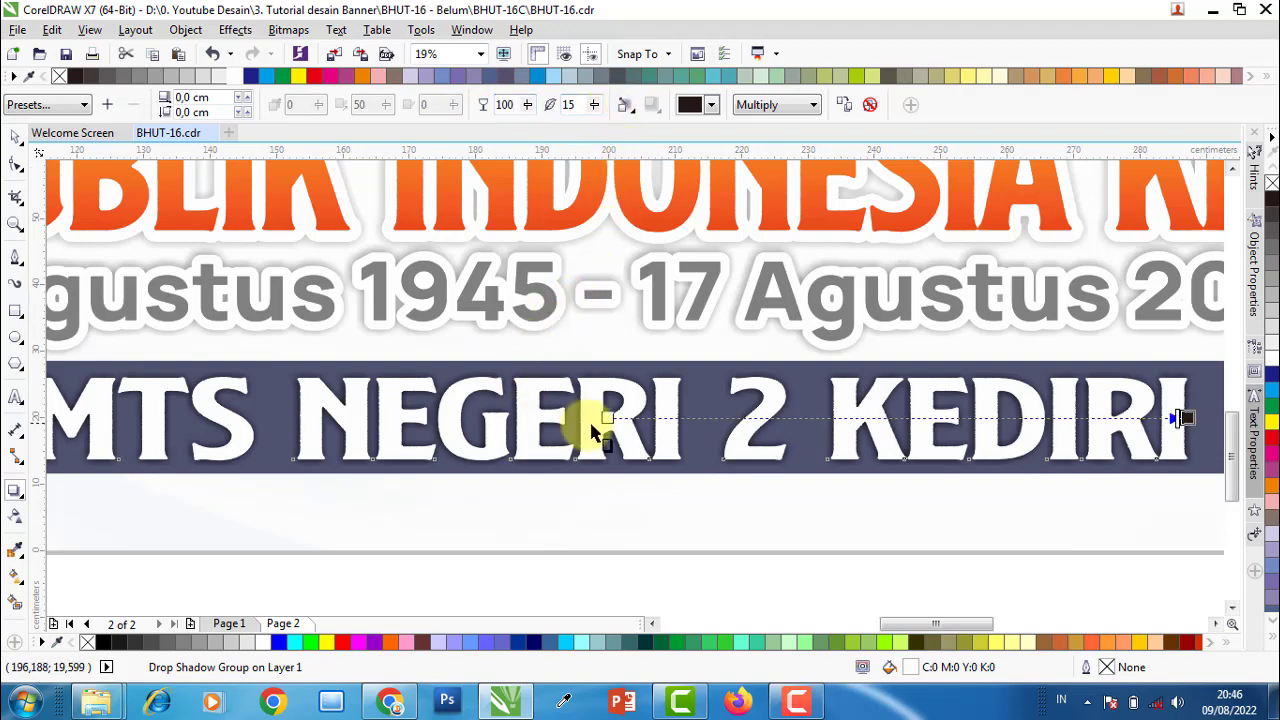
{"action": "scroll", "coordinate": [487, 420], "scroll_direction": "down", "scroll_amount": 2}
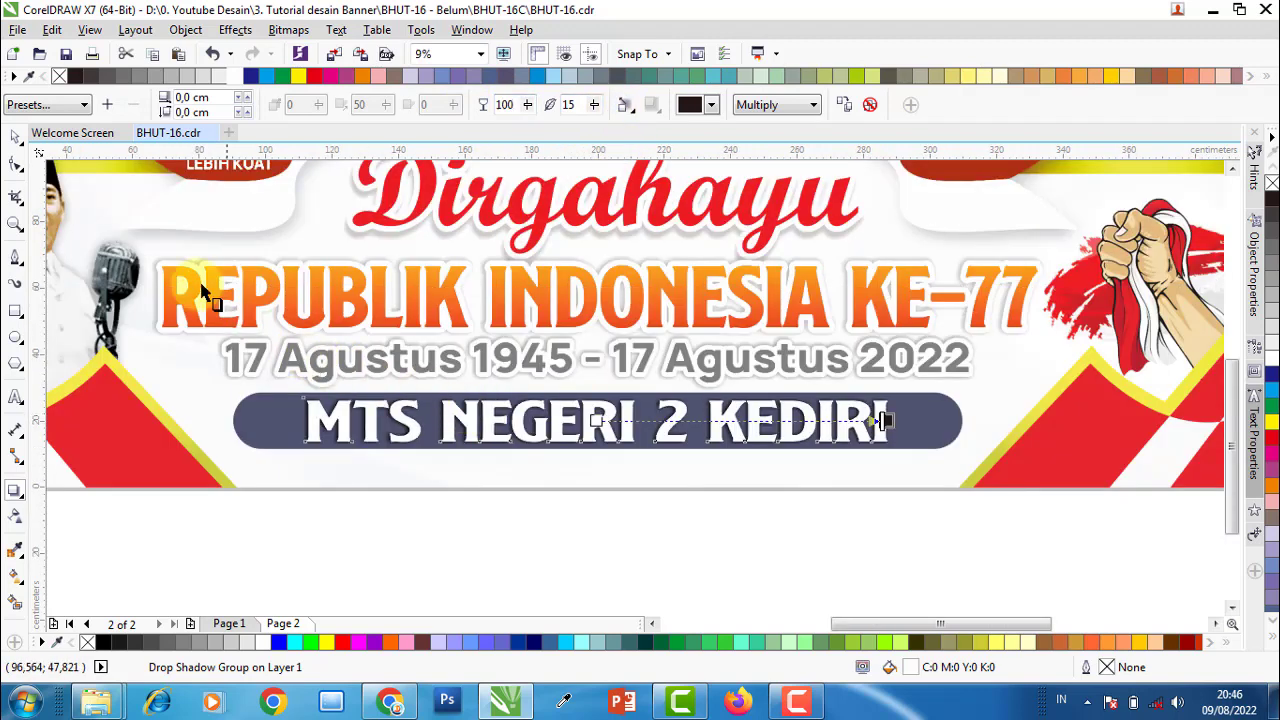
- Inspect the header, Dirgahayu title, curved text, KE-77 line, date line and school name
{"action": "left_click", "coordinate": [578, 527]}
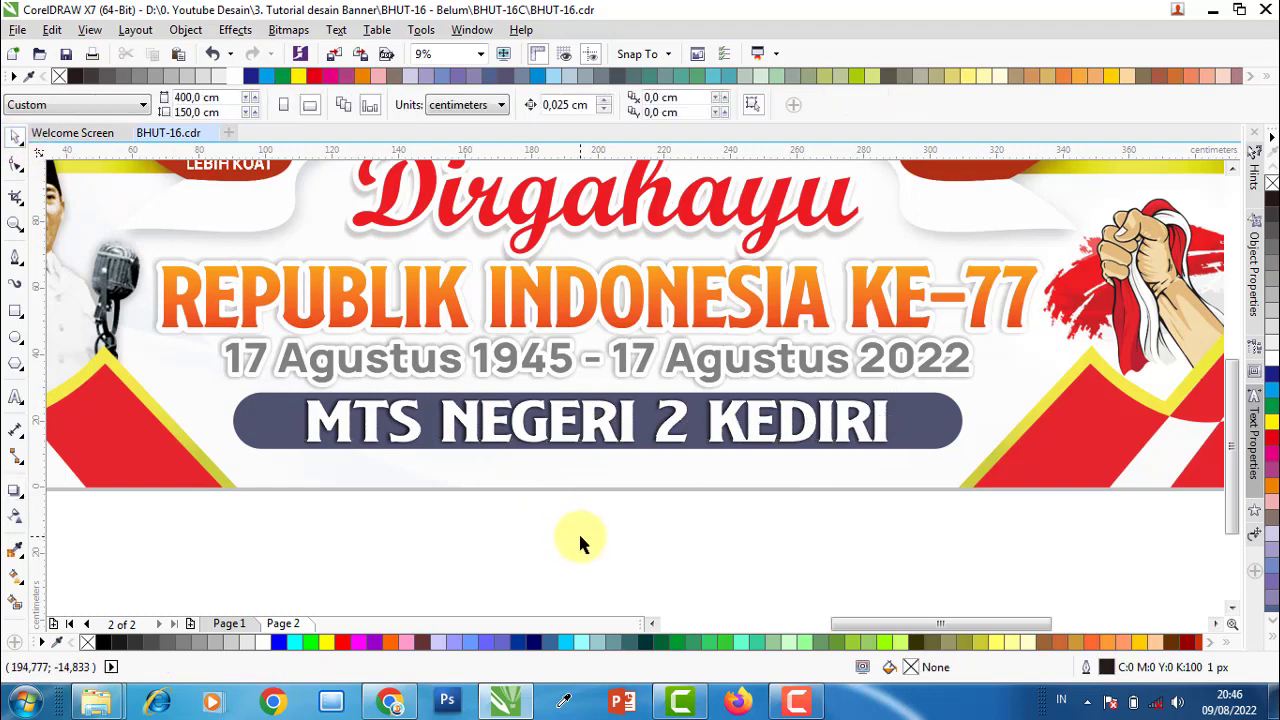
{"action": "scroll", "coordinate": [599, 536], "scroll_direction": "down", "scroll_amount": 2}
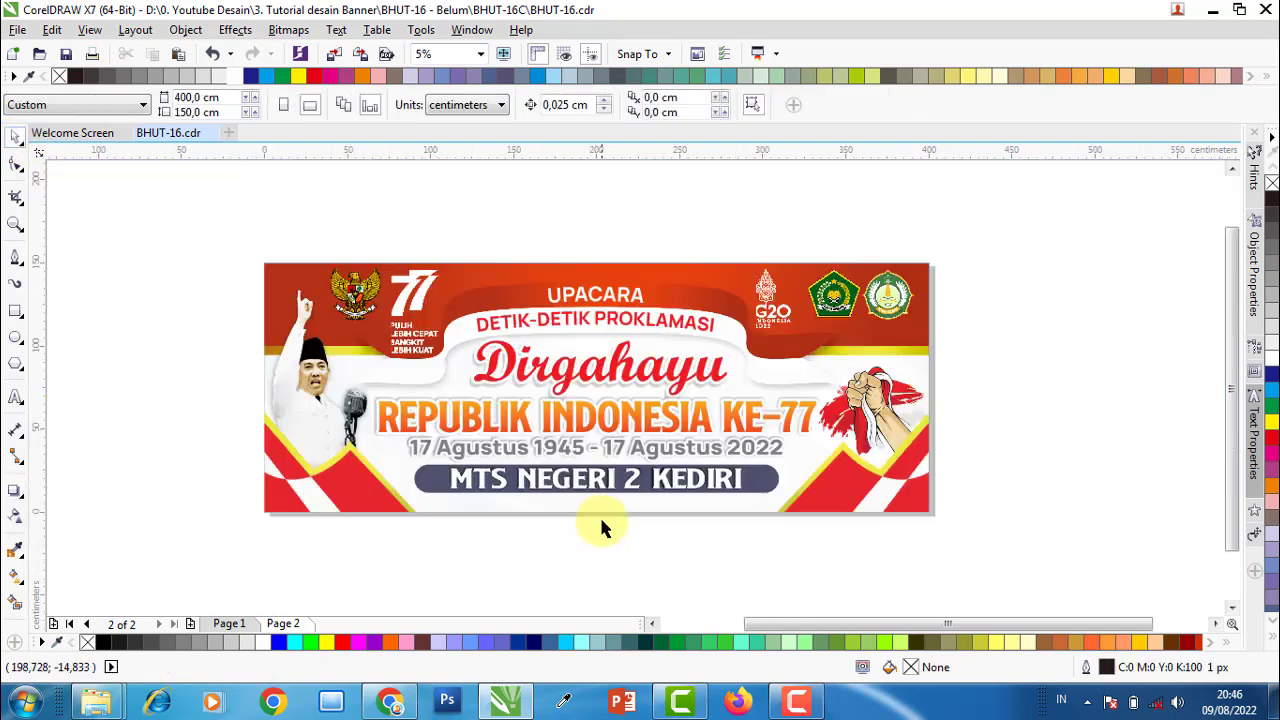
{"action": "left_click", "coordinate": [337, 306]}
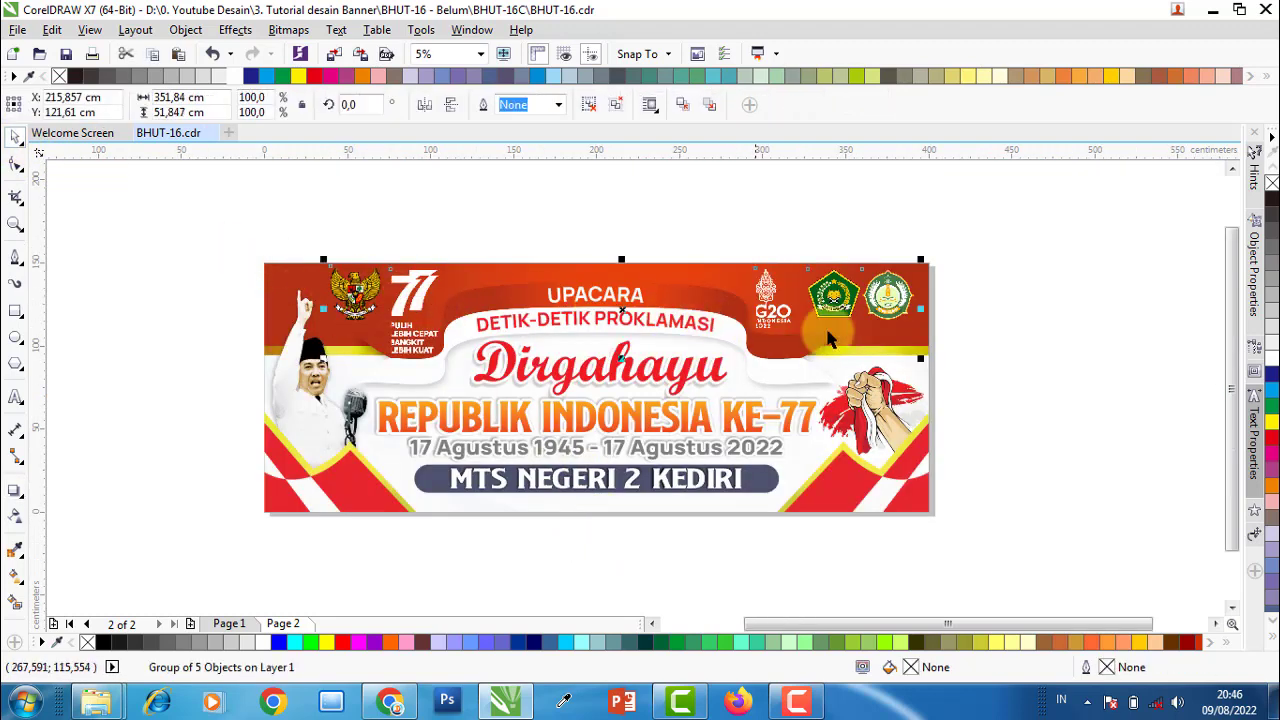
{"action": "left_click", "coordinate": [700, 375], "text": "ctrl"}
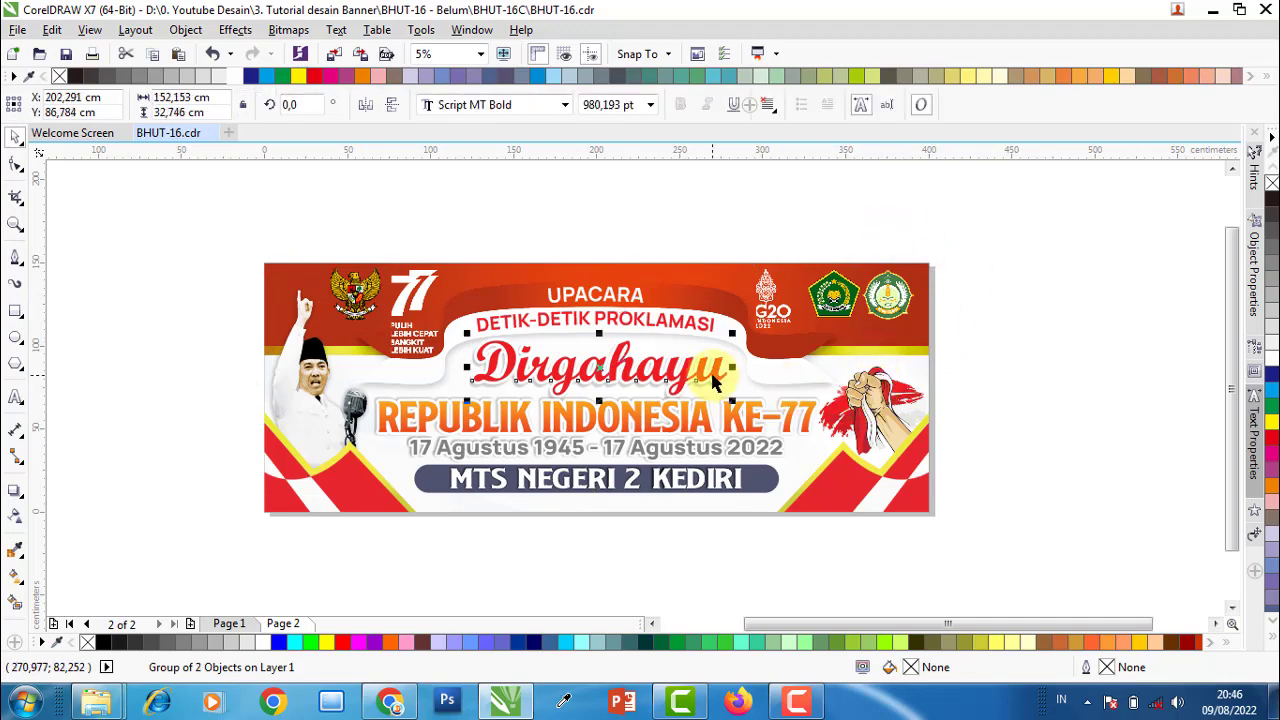
{"action": "left_click", "coordinate": [636, 318], "text": "ctrl"}
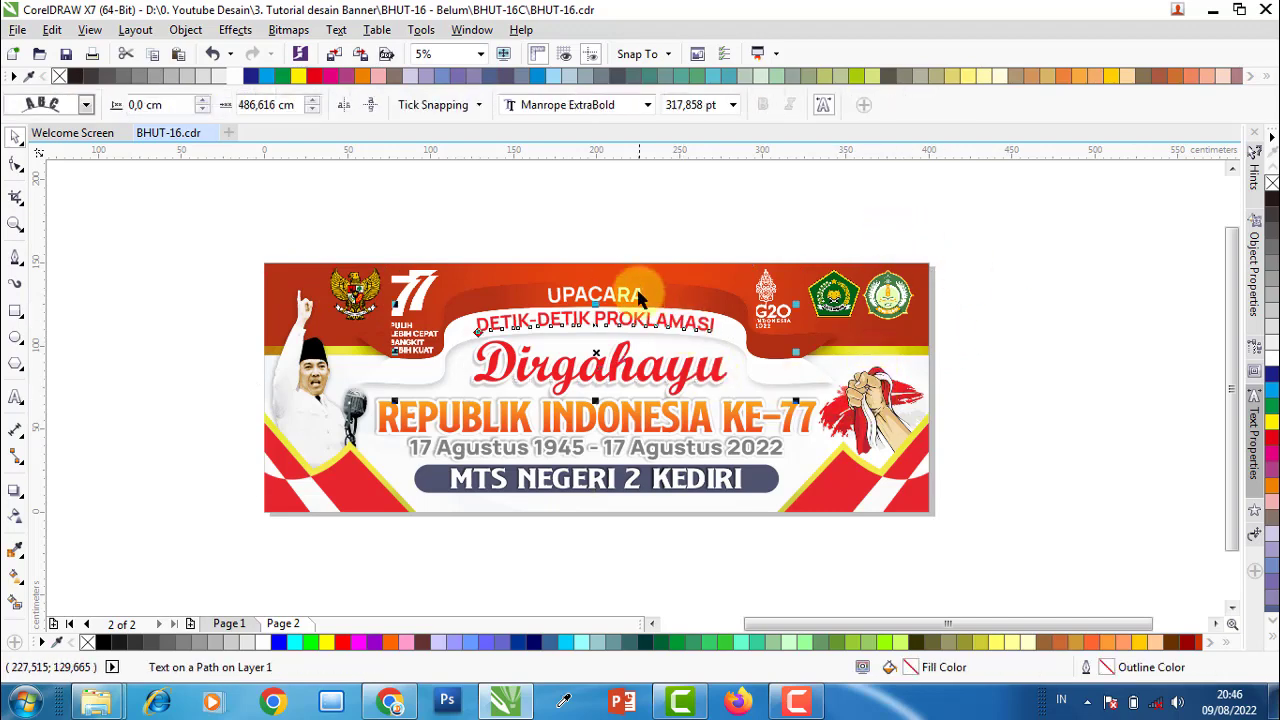
{"action": "left_click", "coordinate": [661, 414], "text": "ctrl"}
{"action": "left_click", "coordinate": [665, 455], "text": "ctrl"}
{"action": "left_click", "coordinate": [664, 483], "text": "ctrl"}
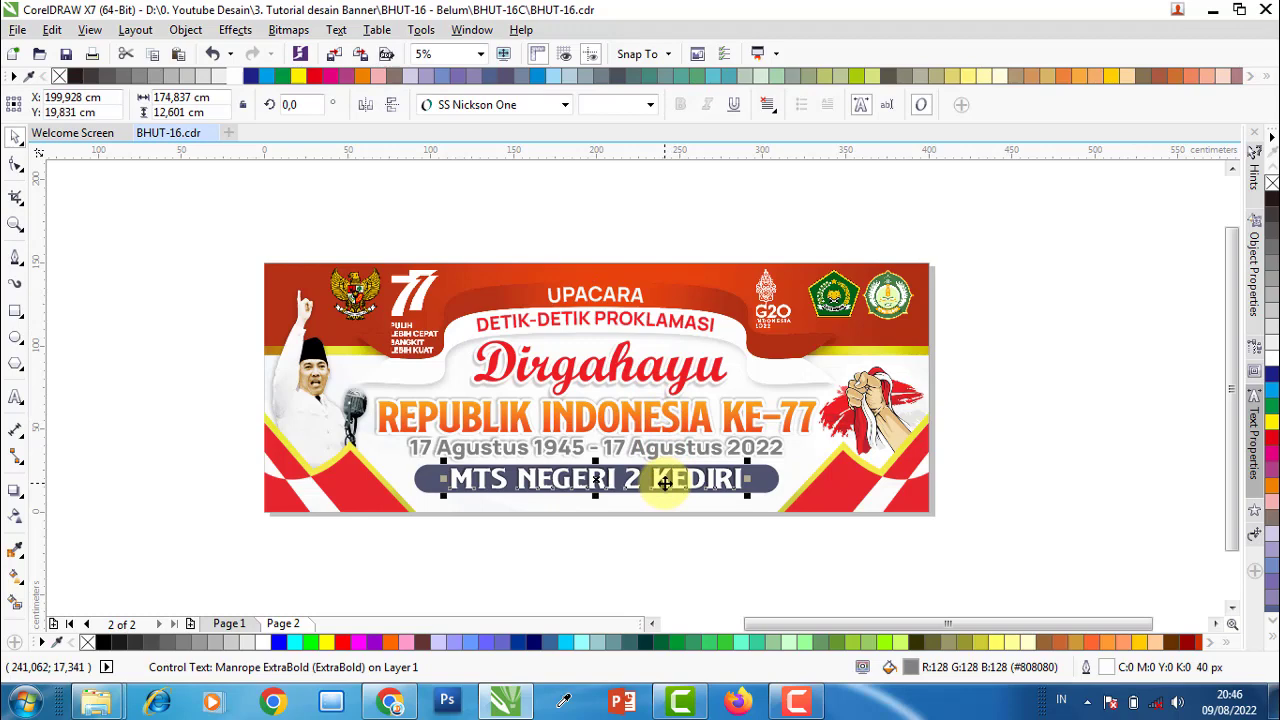
- Select all 18 banner objects and group them together
{"action": "left_click", "coordinate": [1037, 410]}
{"action": "left_click_drag", "start_coordinate": [488, 352], "coordinate": [1018, 546]}
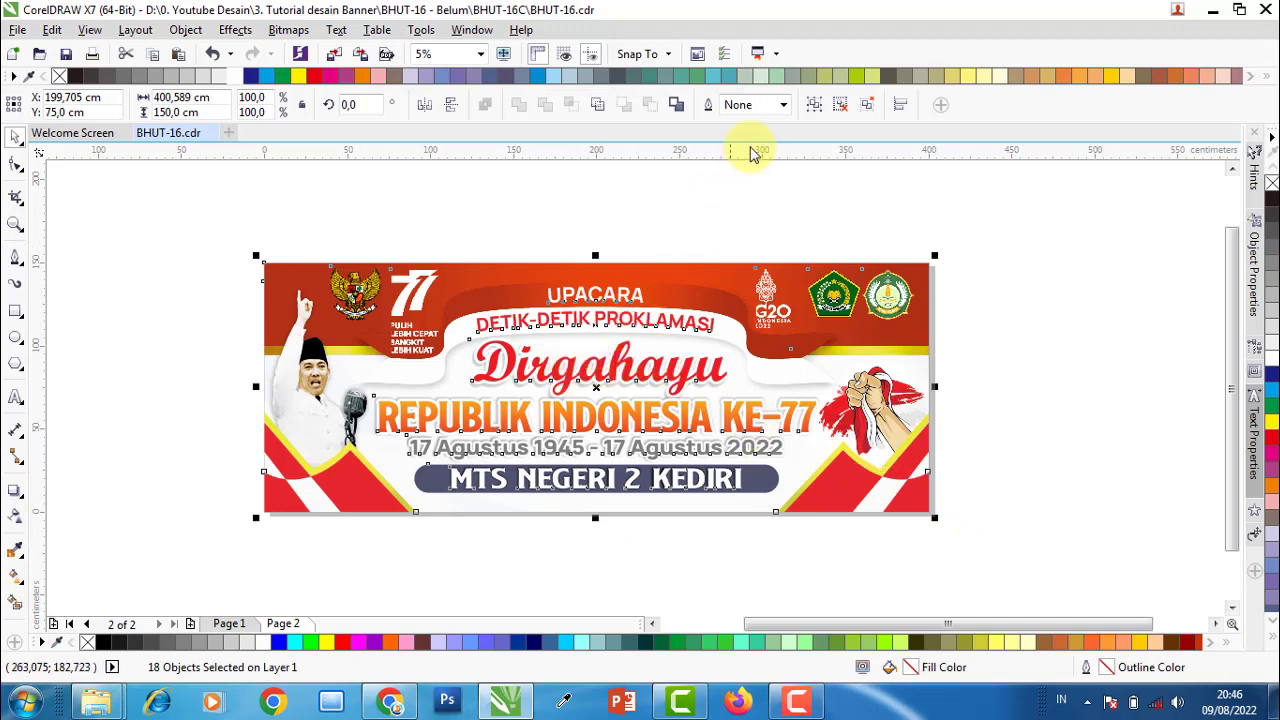
{"action": "left_click", "coordinate": [815, 107]}
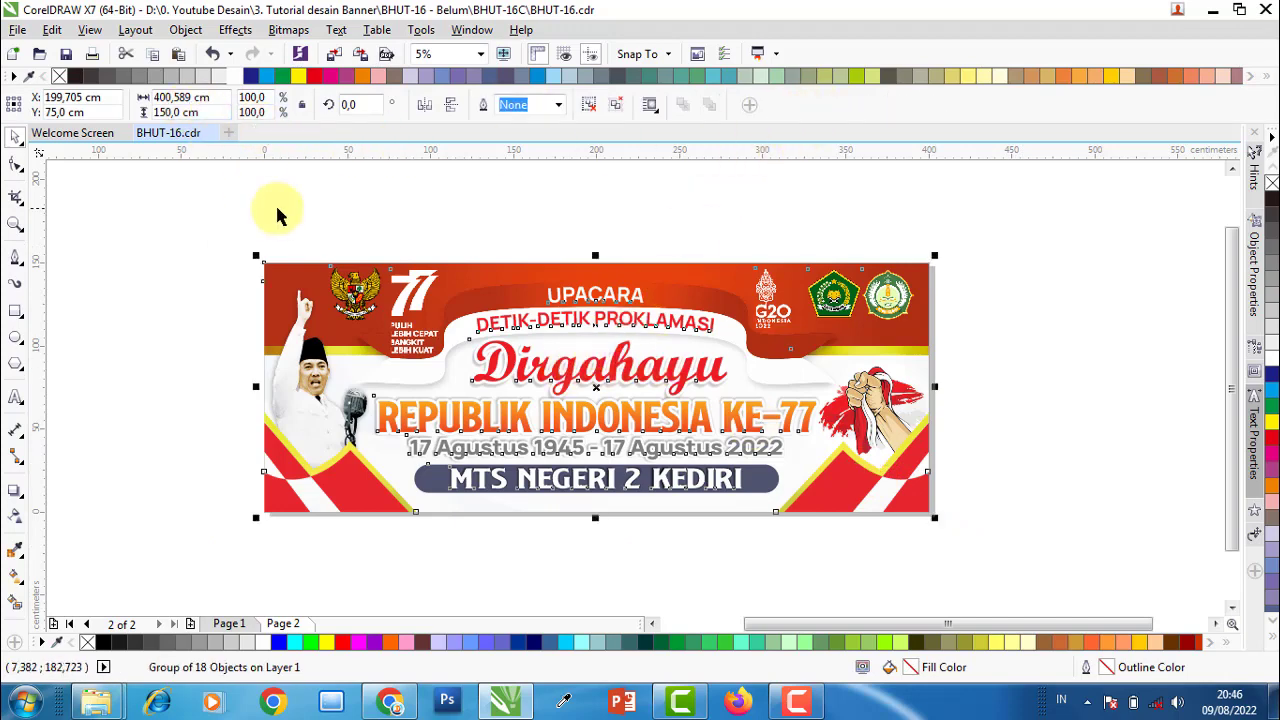
- Select the whole banner and check its outlines in Wireframe view
{"action": "left_click_drag", "start_coordinate": [203, 208], "coordinate": [1048, 574]}
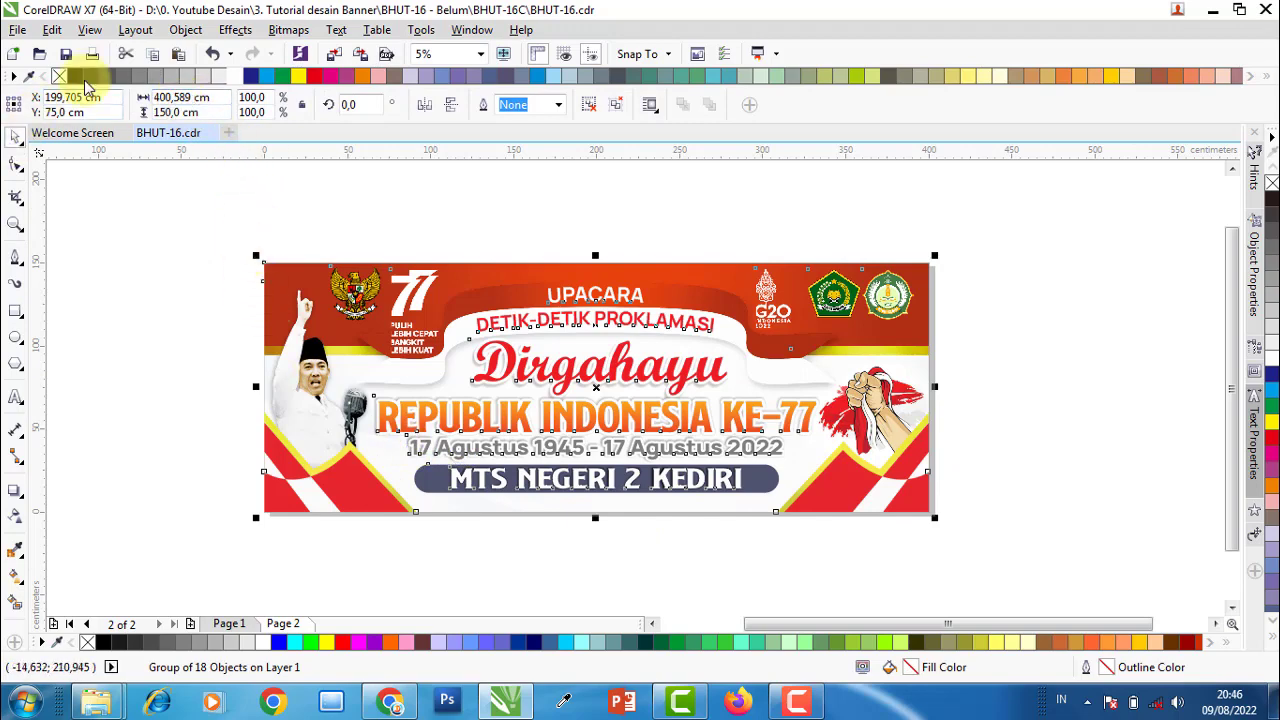
{"action": "left_click", "coordinate": [94, 33]}
{"action": "left_click", "coordinate": [118, 75]}
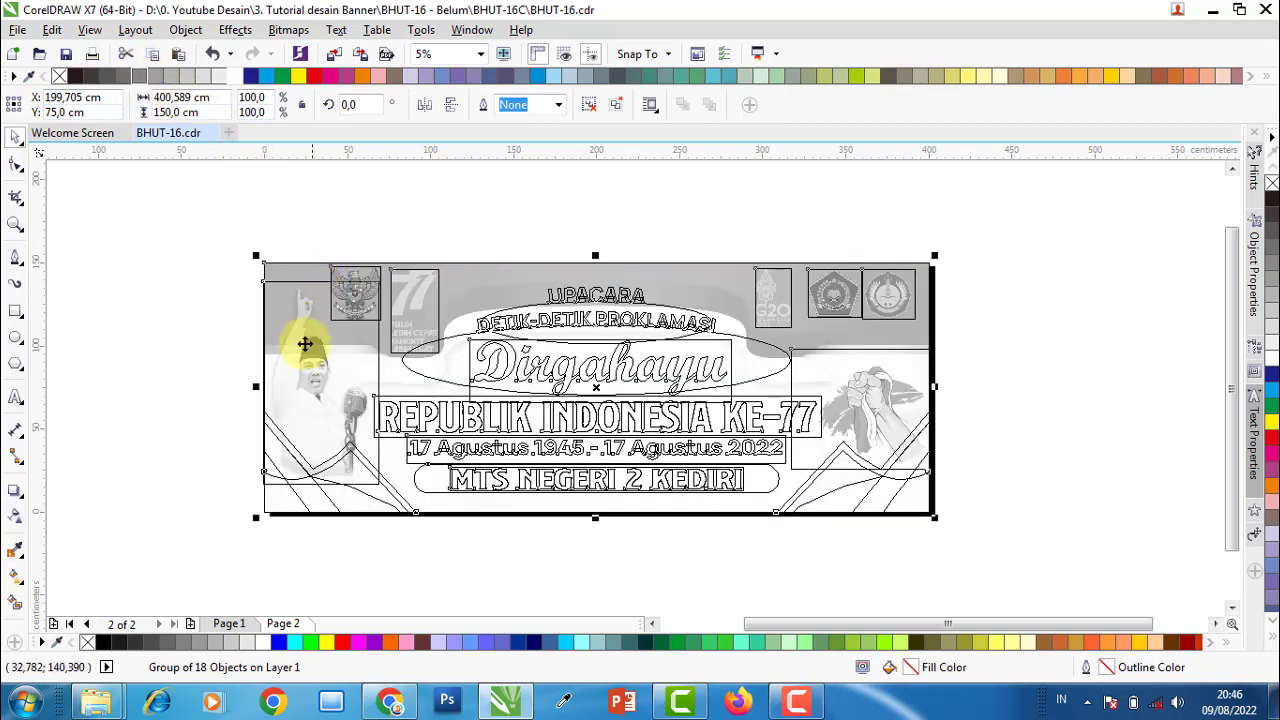
{"action": "scroll", "coordinate": [263, 483], "scroll_direction": "up", "scroll_amount": 2}
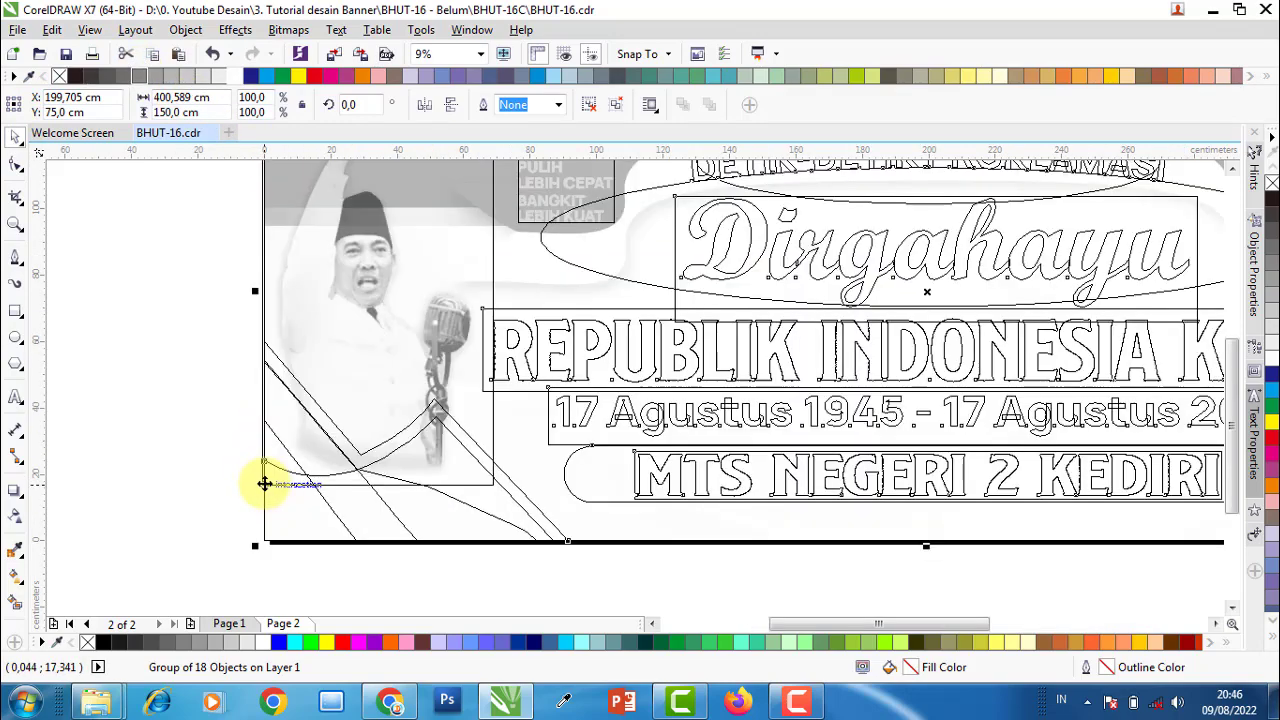
{"action": "scroll", "coordinate": [263, 483], "scroll_direction": "up", "scroll_amount": 2}
{"action": "scroll", "coordinate": [258, 483], "scroll_direction": "down", "scroll_amount": 1}
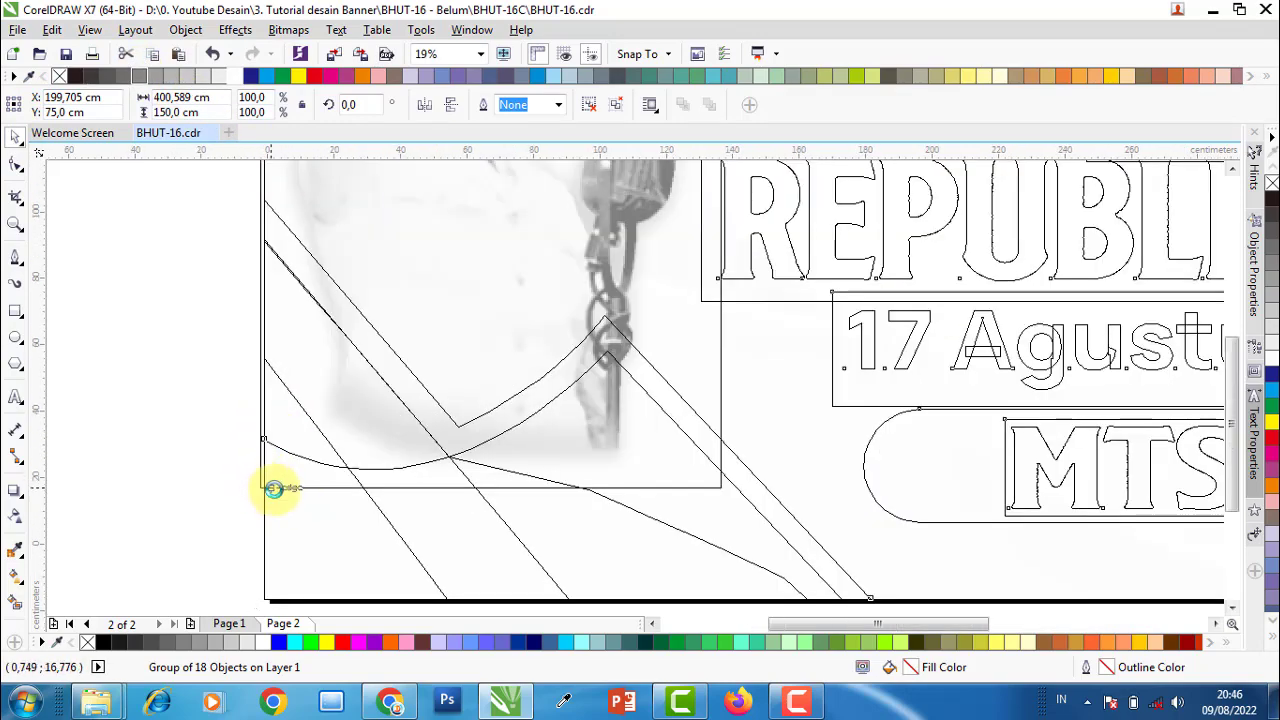
{"action": "scroll", "coordinate": [271, 486], "scroll_direction": "down", "scroll_amount": 2}
{"action": "scroll", "coordinate": [334, 371], "scroll_direction": "down", "scroll_amount": 2}
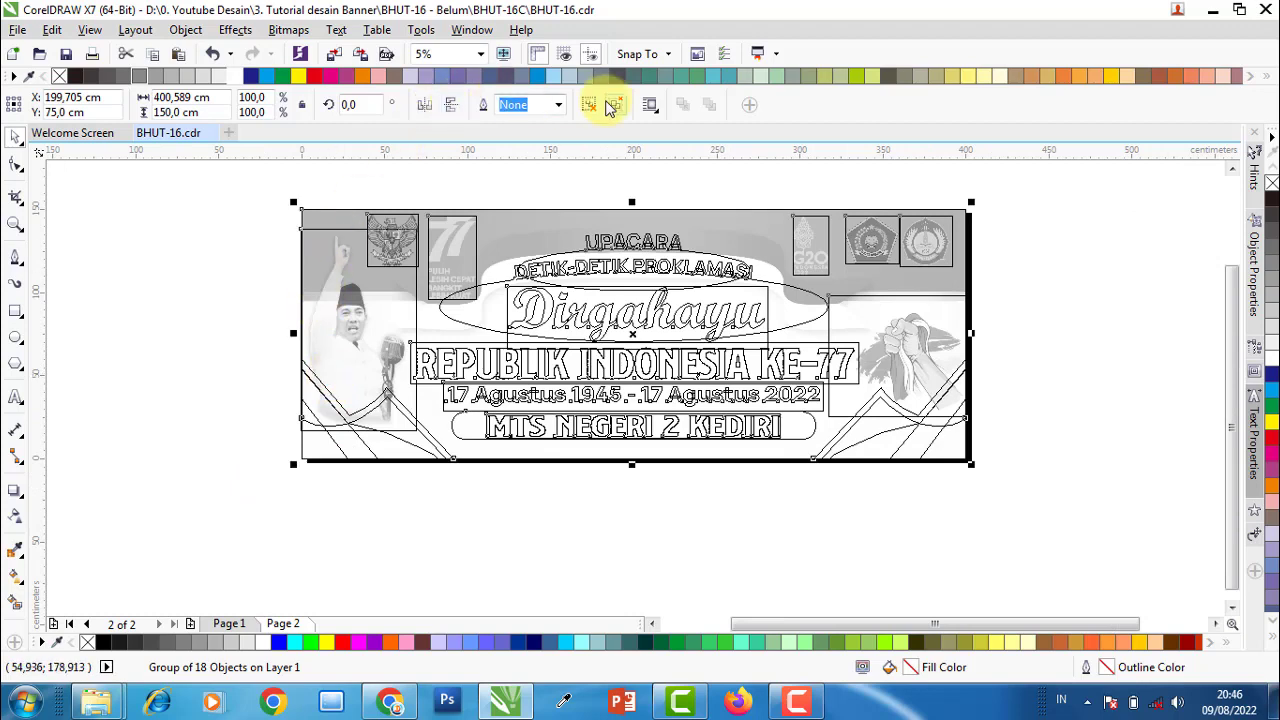
- Ungroup the banner into 18 separate objects and return to Enhanced view
{"action": "left_click", "coordinate": [466, 104]}
{"action": "left_click", "coordinate": [89, 29]}
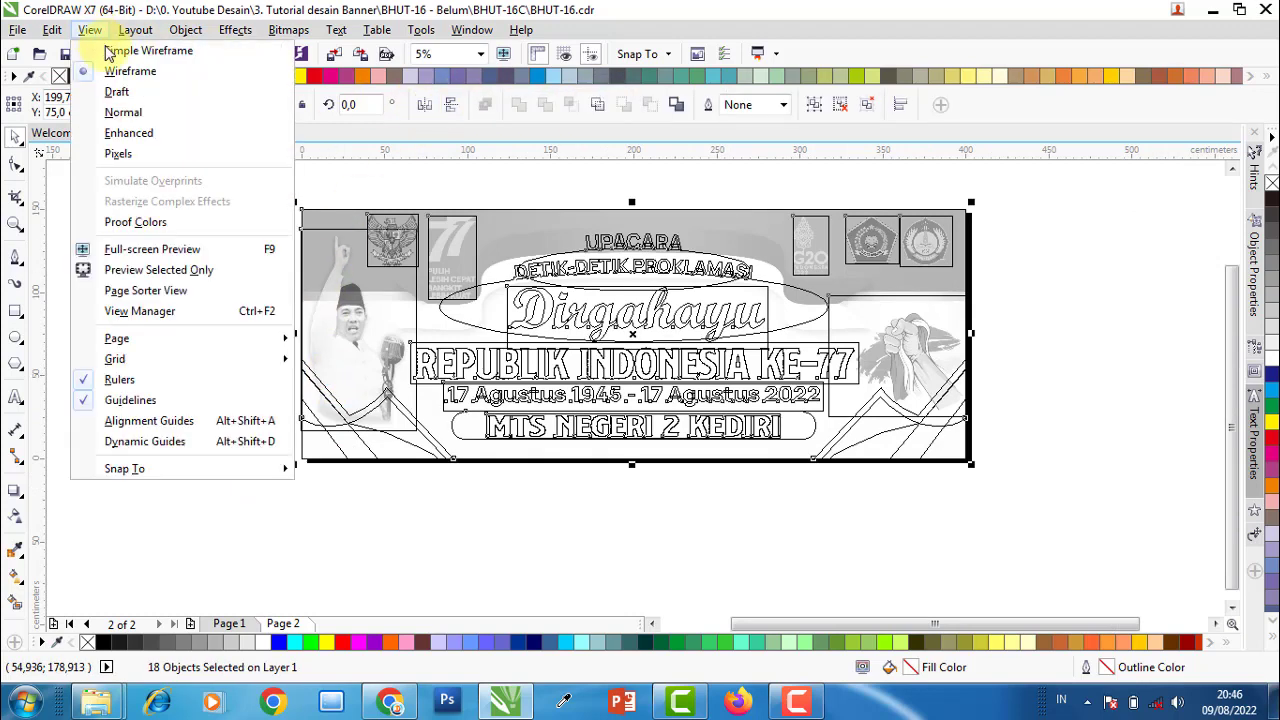
{"action": "left_click", "coordinate": [140, 133]}
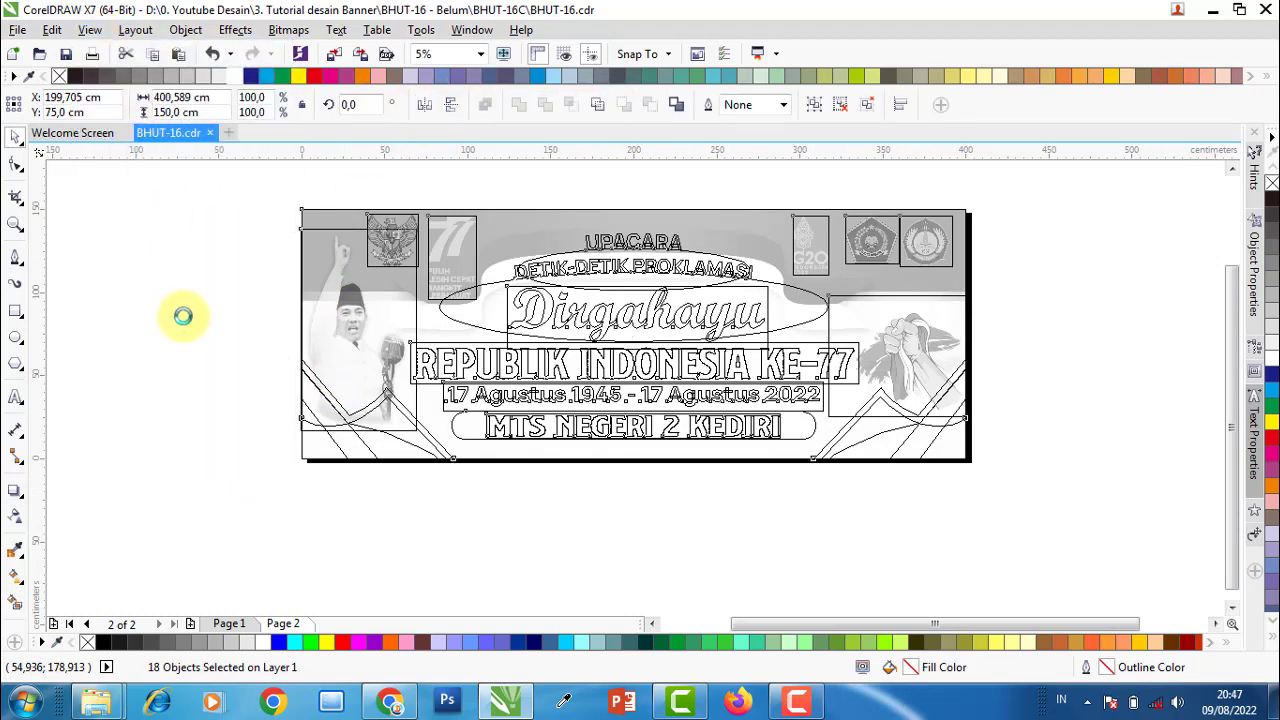
- Restore full-colour display and ungroup the banner to reach the left figure image
{"action": "left_click", "coordinate": [224, 322]}
{"action": "left_click", "coordinate": [307, 334]}
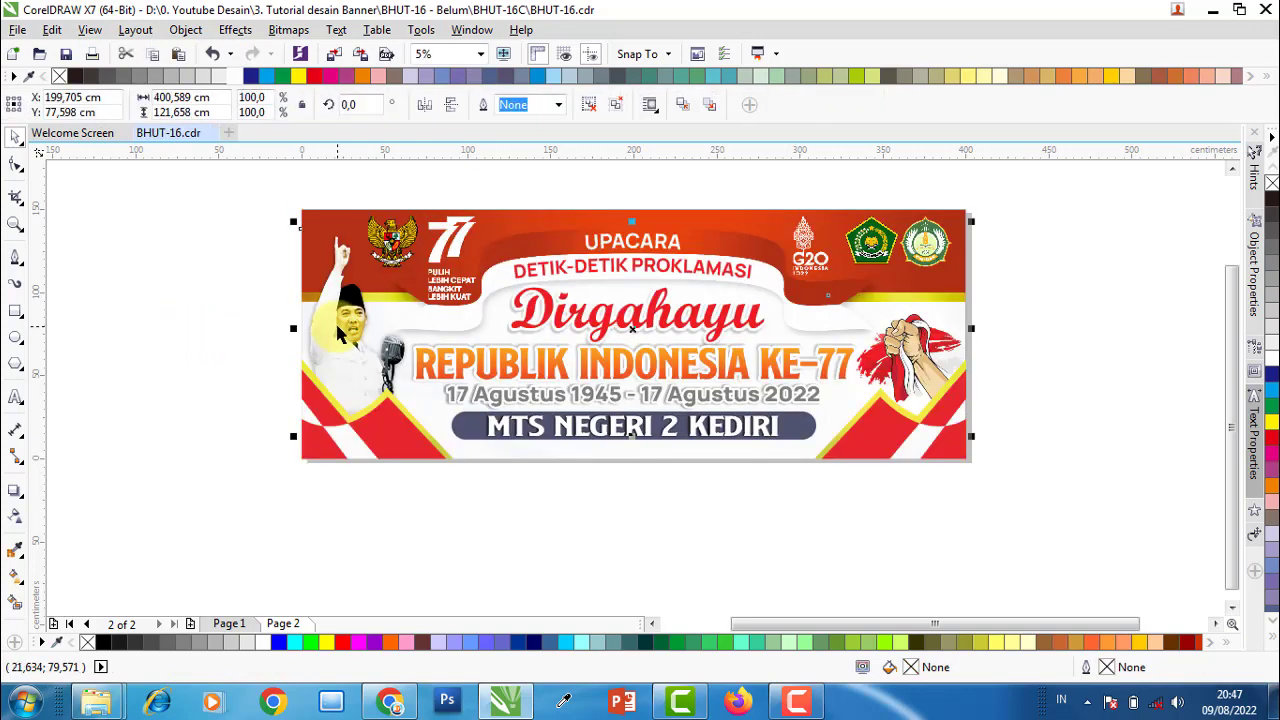
{"action": "left_click", "coordinate": [586, 106]}
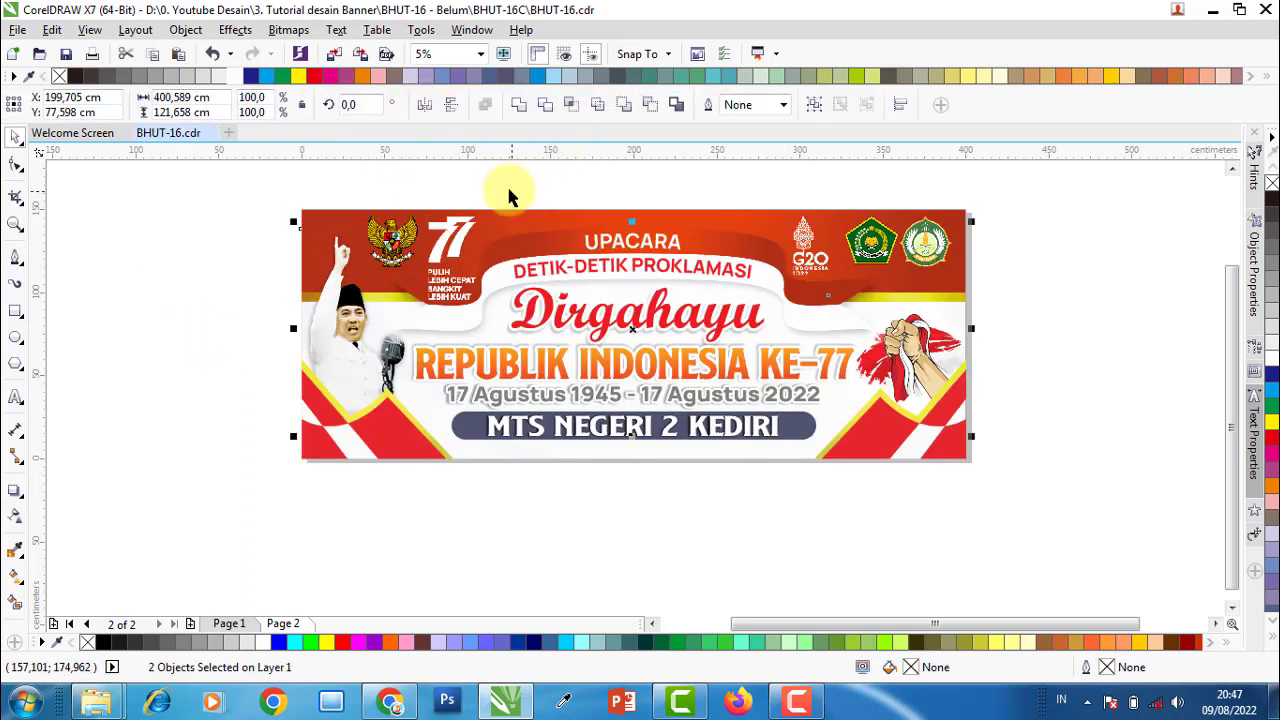
{"action": "left_click", "coordinate": [373, 281]}
{"action": "left_click", "coordinate": [327, 301]}
- Trim the figure image's overhang past the banner's left edge using a covering rectangle
{"action": "left_click", "coordinate": [17, 311]}
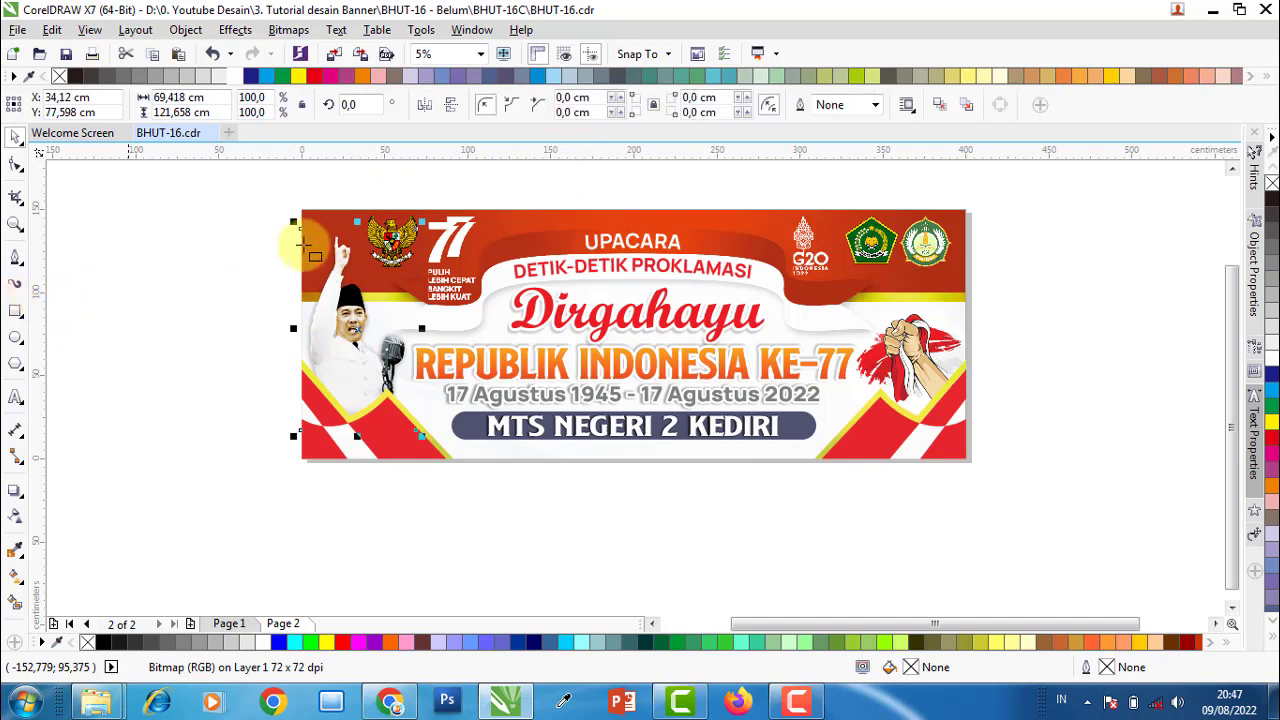
{"action": "mouse_move", "coordinate": [301, 210]}
{"action": "left_mouse_down"}
{"action": "mouse_move", "coordinate": [193, 490]}
{"action": "mouse_move", "coordinate": [178, 489]}
{"action": "left_mouse_up"}
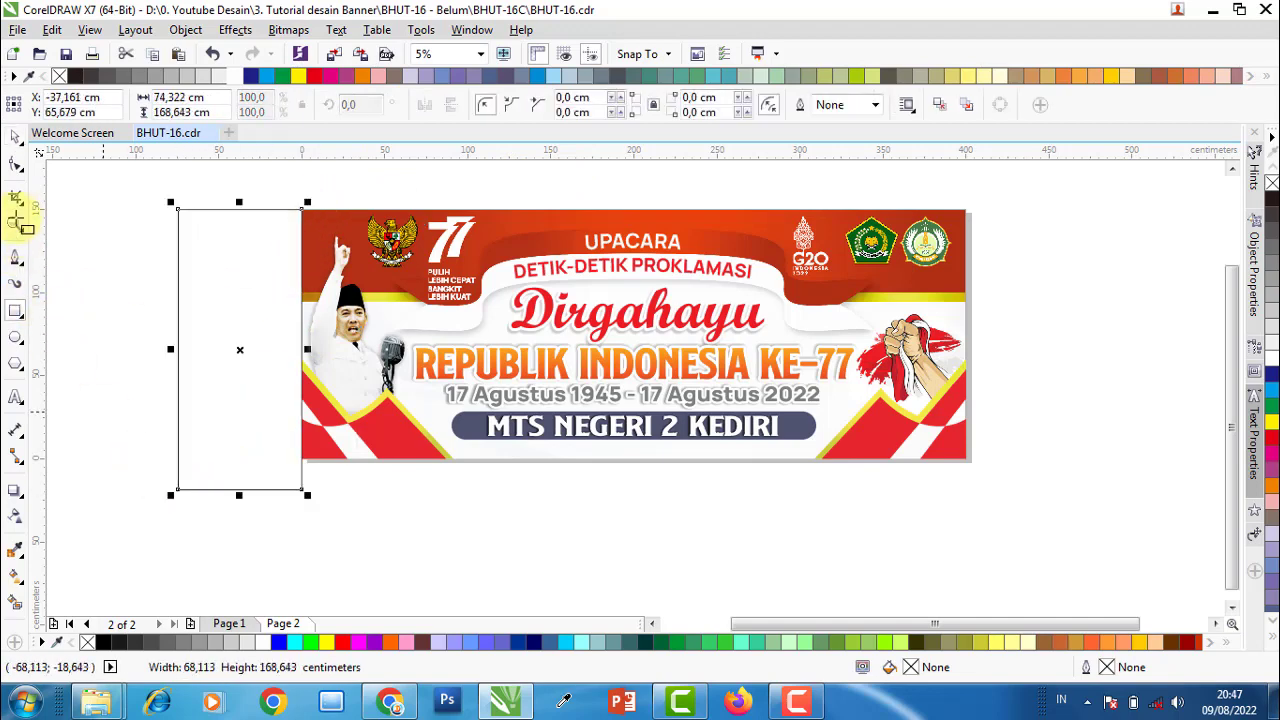
{"action": "left_click", "coordinate": [16, 137]}
{"action": "left_click", "coordinate": [350, 318]}
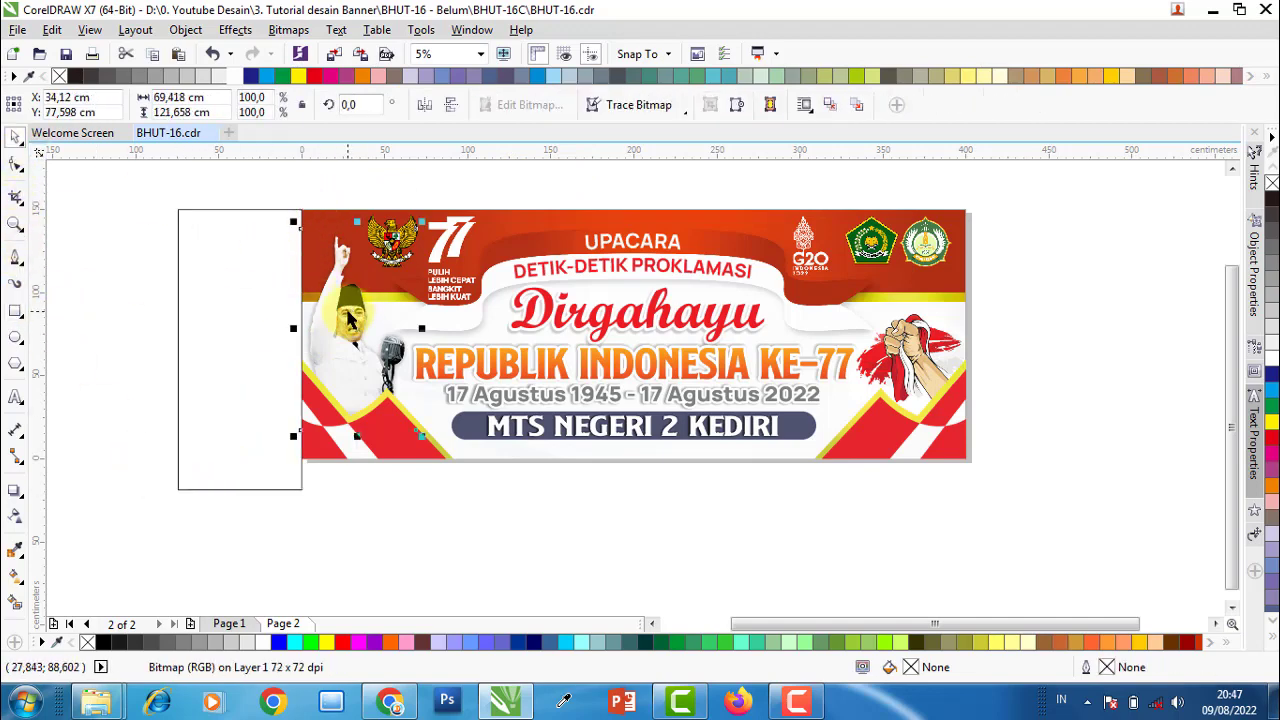
{"action": "left_click", "coordinate": [246, 240], "text": "shift"}
{"action": "left_click", "coordinate": [657, 107]}
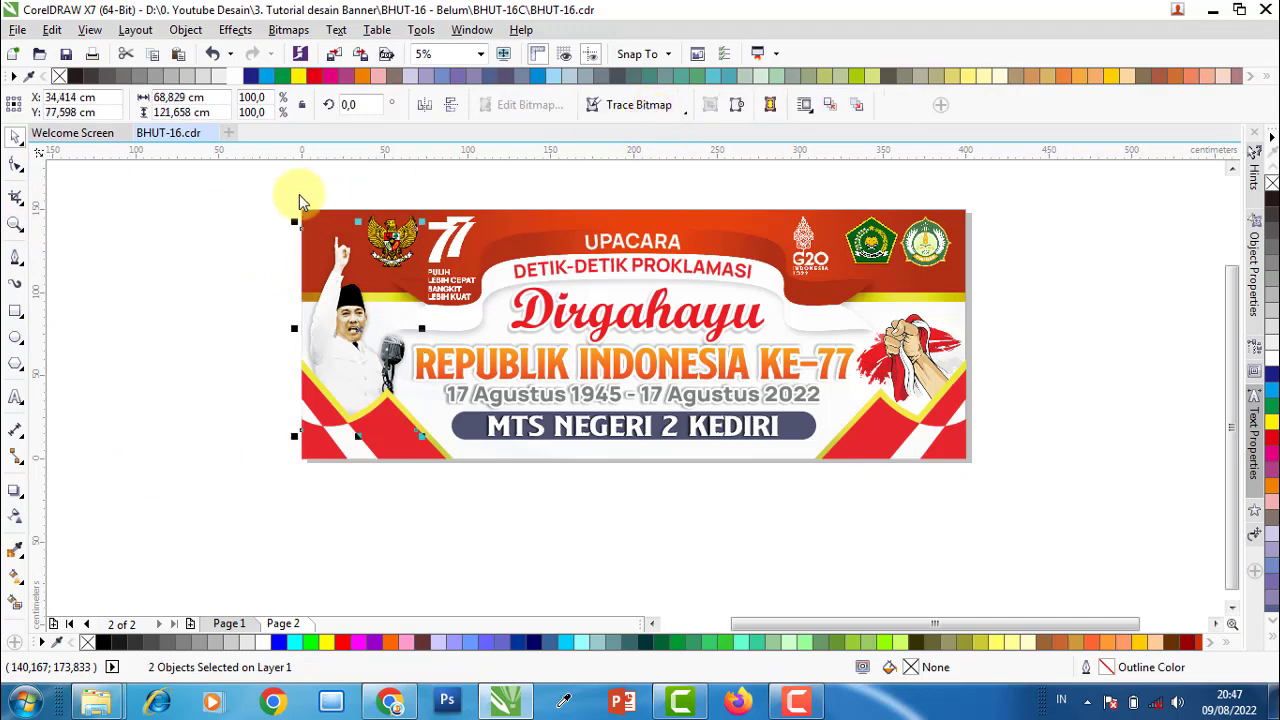
- Group all 19 banner objects into a single 400 × 150 cm group
{"action": "left_click_drag", "start_coordinate": [262, 189], "coordinate": [1055, 540]}
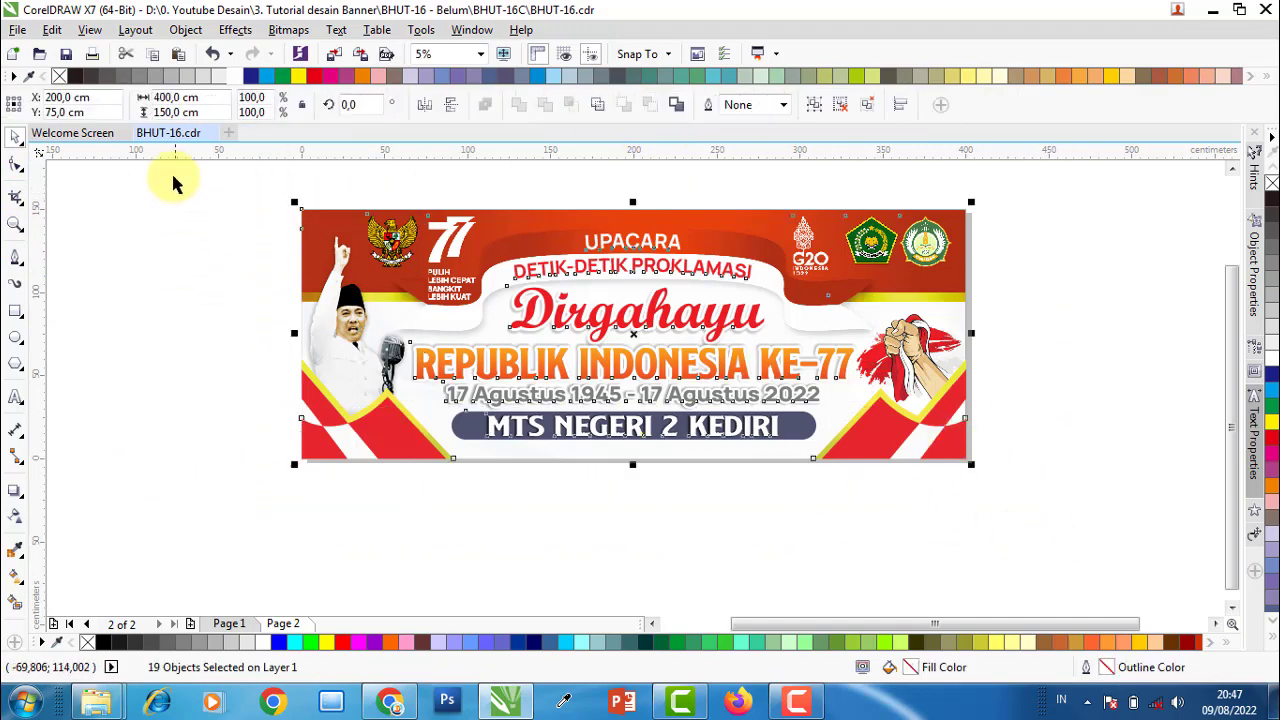
{"action": "left_click", "coordinate": [814, 104]}
{"action": "left_click", "coordinate": [156, 467]}
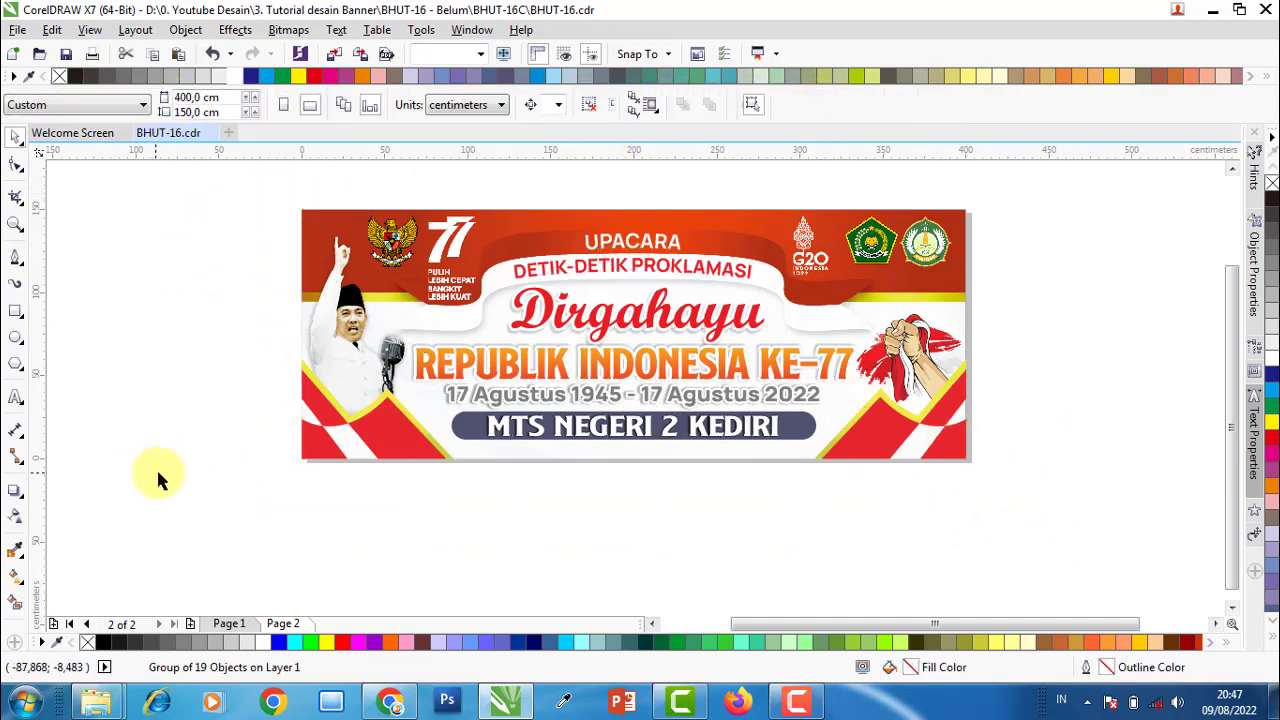
{"action": "key", "text": "ctrl+a"}
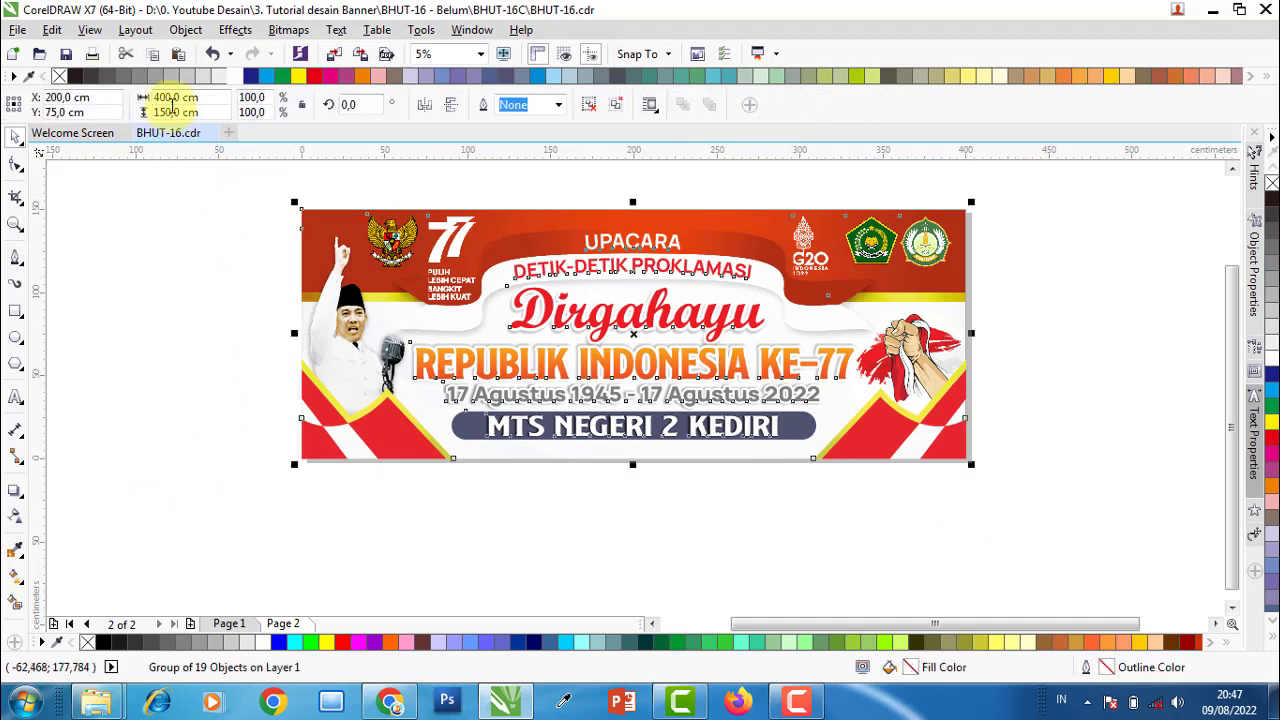
{"action": "left_click", "coordinate": [175, 305]}
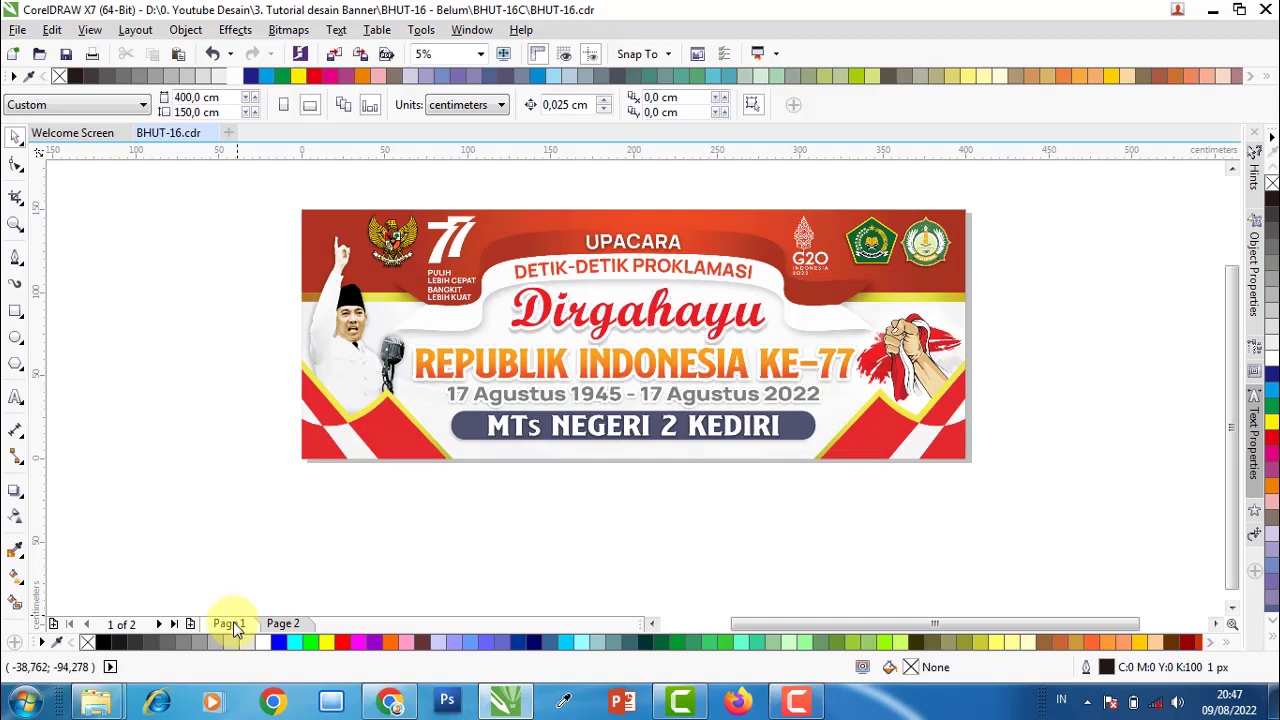
- Delete the MTs reference banner image and the extra empty page
{"action": "left_click", "coordinate": [488, 416]}
{"action": "left_click_drag", "start_coordinate": [488, 416], "coordinate": [557, 418]}
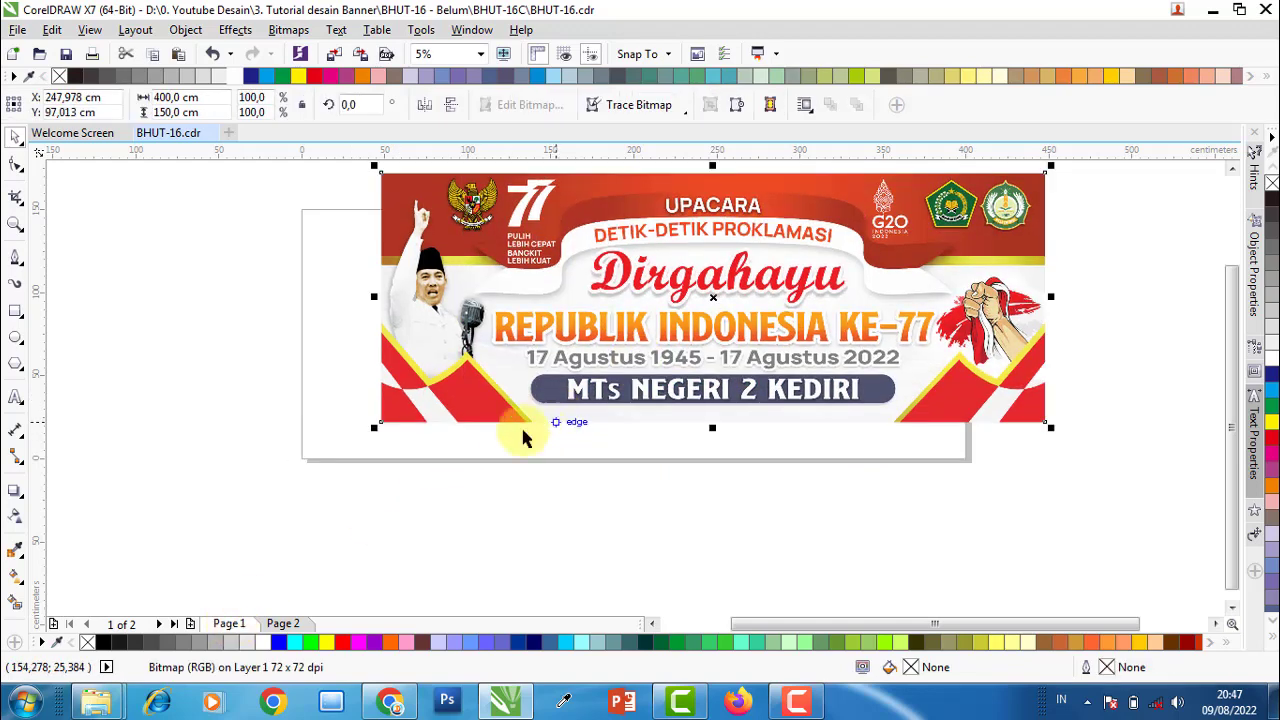
{"action": "key", "text": "Delete"}
{"action": "right_click", "coordinate": [232, 628]}
{"action": "left_click", "coordinate": [314, 571]}
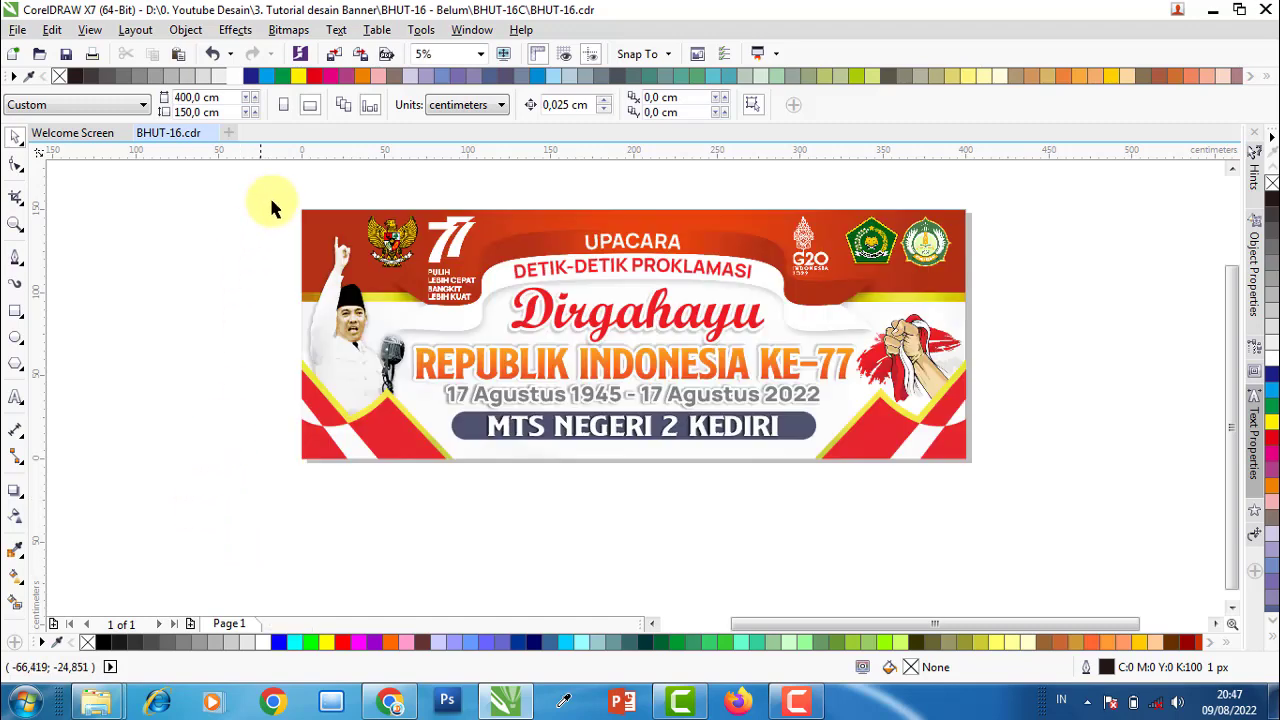
- Zoom the view to fit the page and save the banner document
{"action": "left_click_drag", "start_coordinate": [285, 187], "coordinate": [1074, 528]}
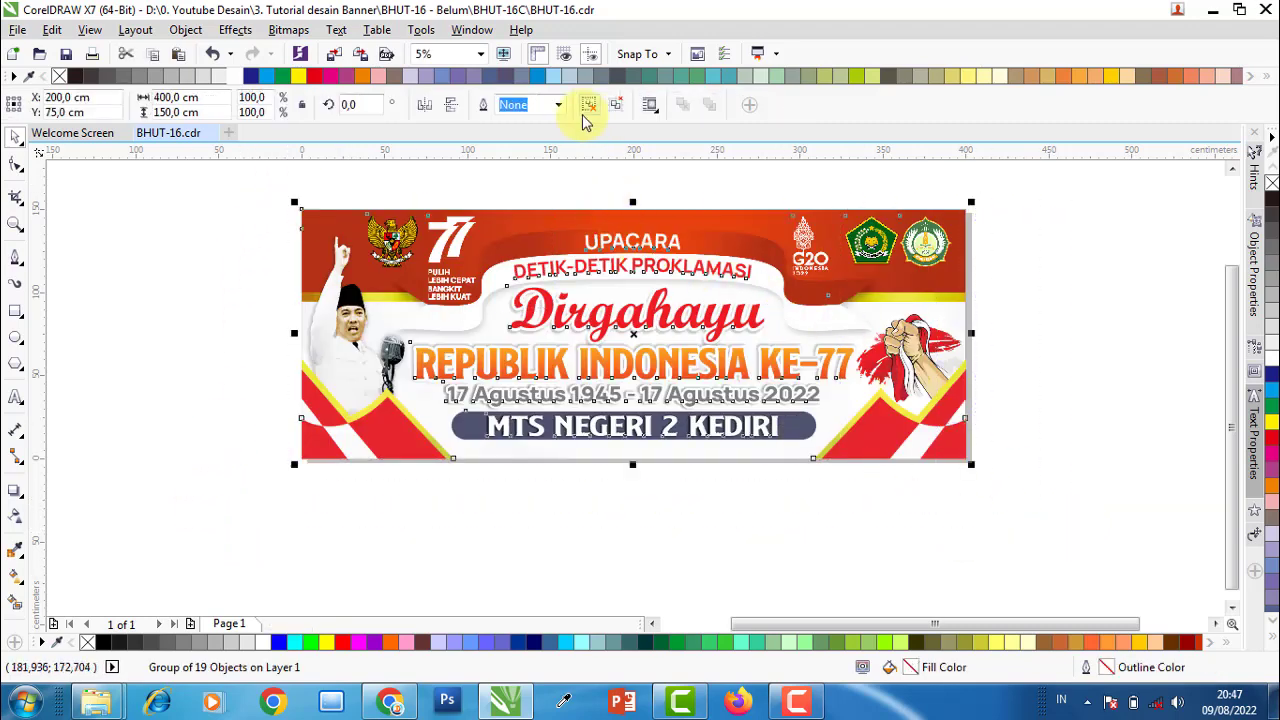
{"action": "left_click", "coordinate": [481, 54]}
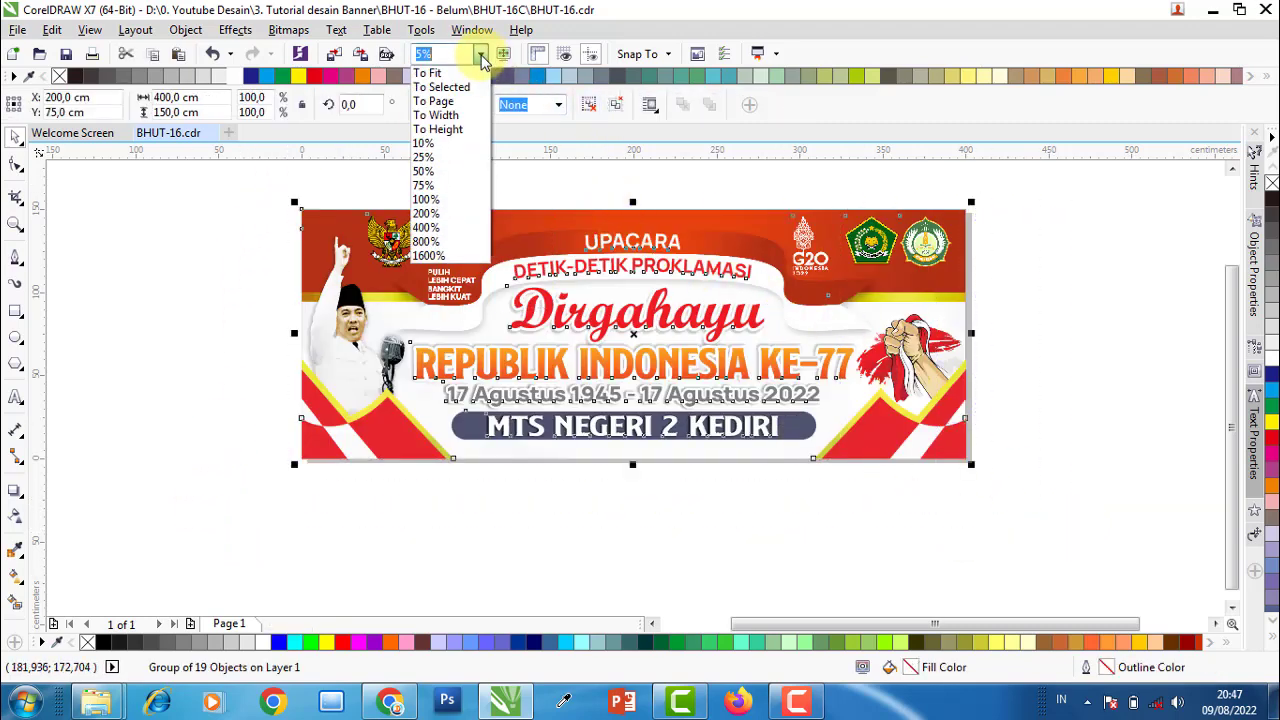
{"action": "left_click", "coordinate": [440, 100]}
{"action": "left_click", "coordinate": [118, 236]}
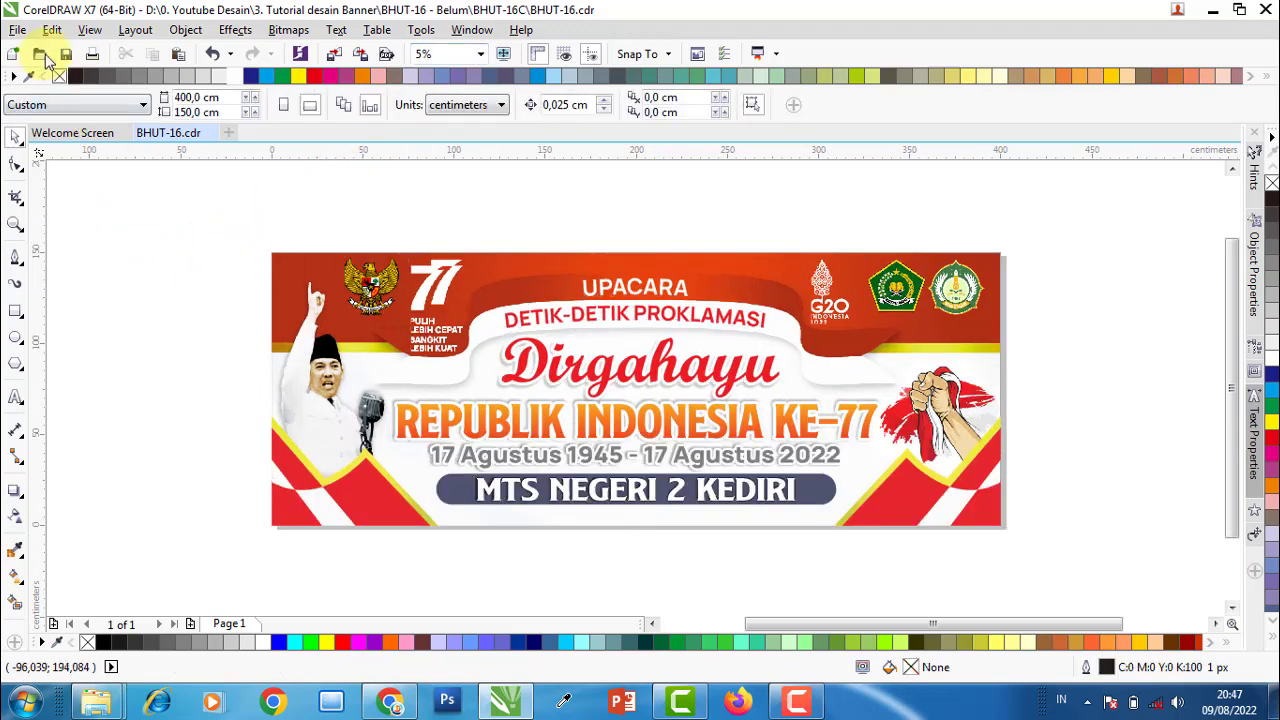
{"action": "left_click", "coordinate": [18, 30]}
{"action": "left_click", "coordinate": [62, 188]}
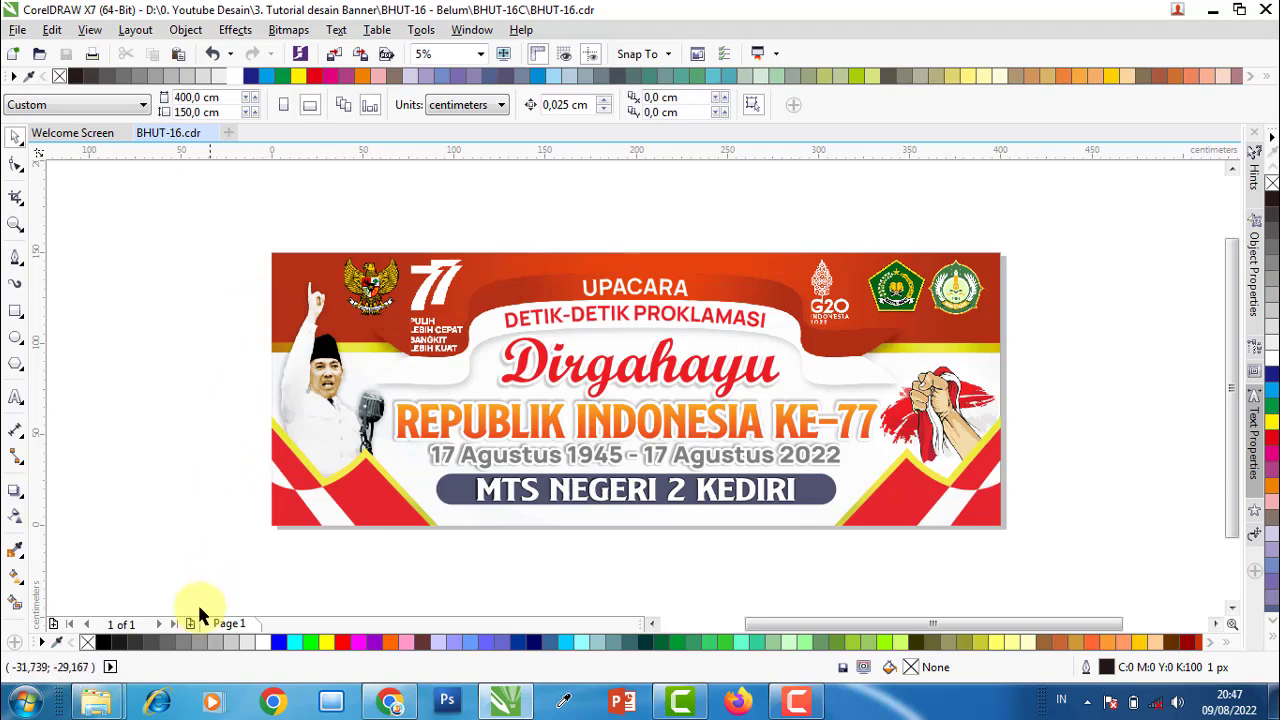
{"action": "mouse_move", "coordinate": [96, 701]}
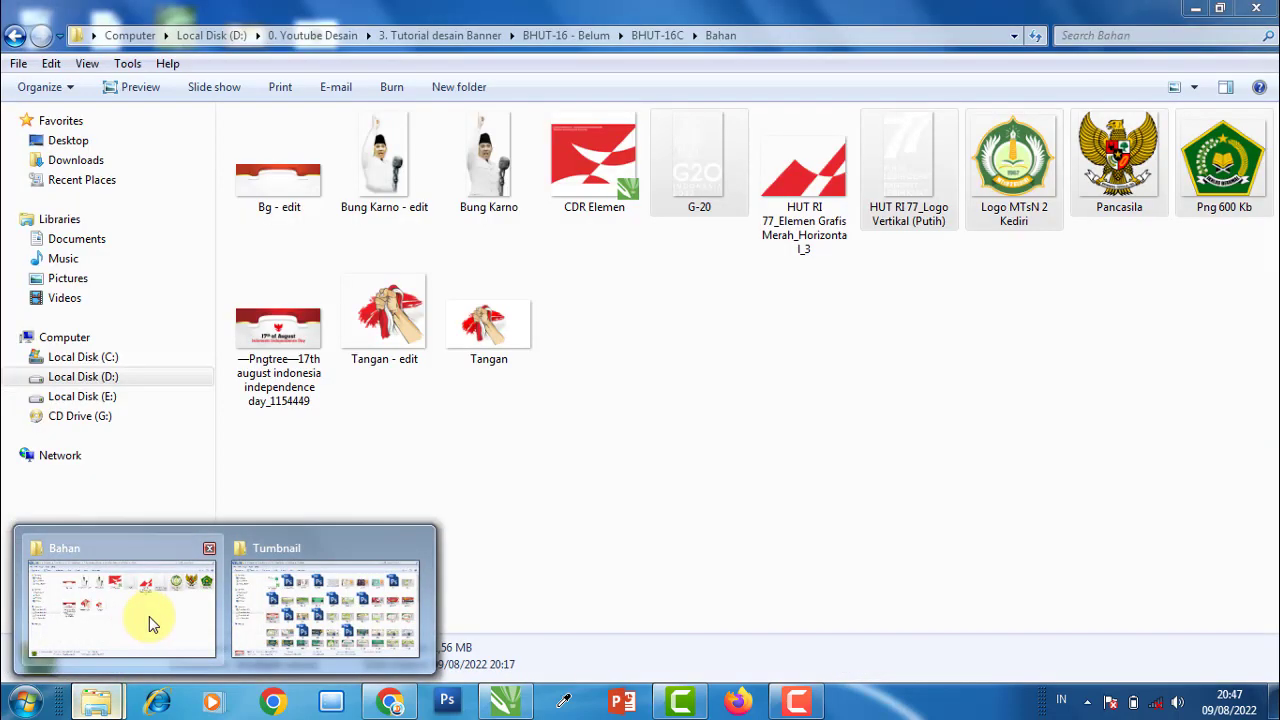
- Return the Explorer window to the BHUT-16C folder and select the BHUT-16 file
{"action": "left_click", "coordinate": [149, 616]}
{"action": "left_click", "coordinate": [27, 37]}
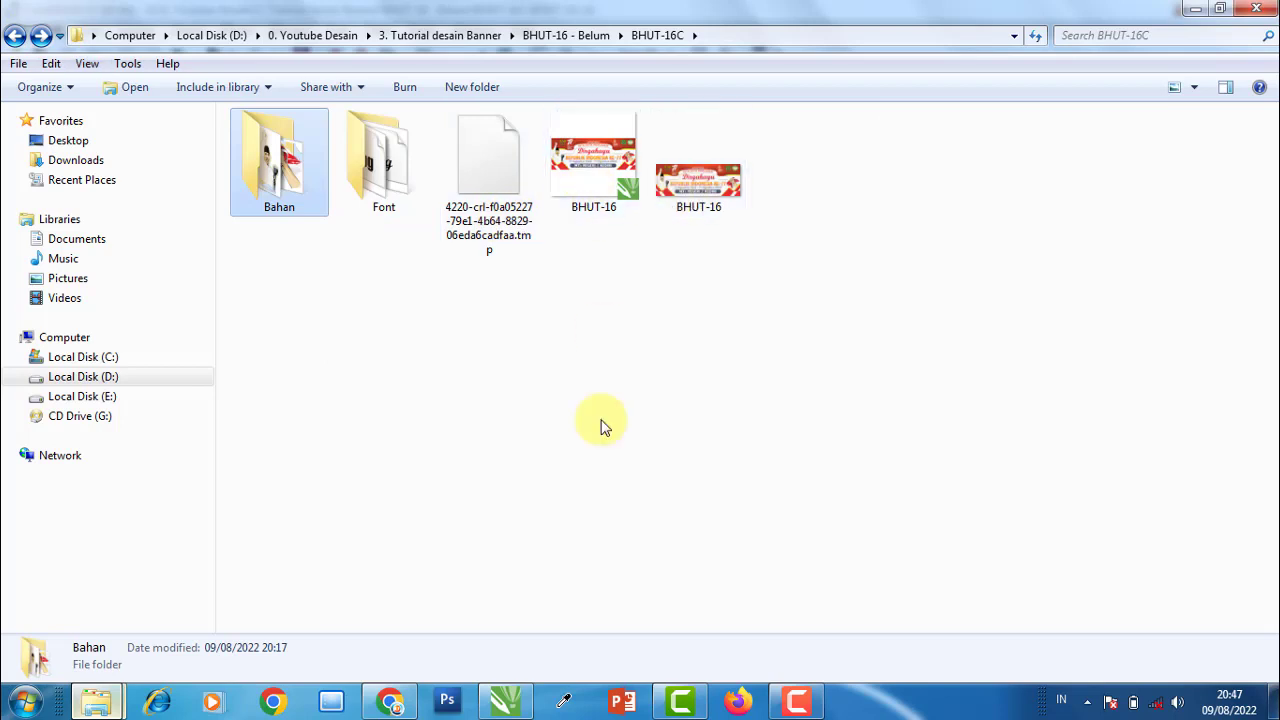
{"action": "left_click", "coordinate": [575, 478]}
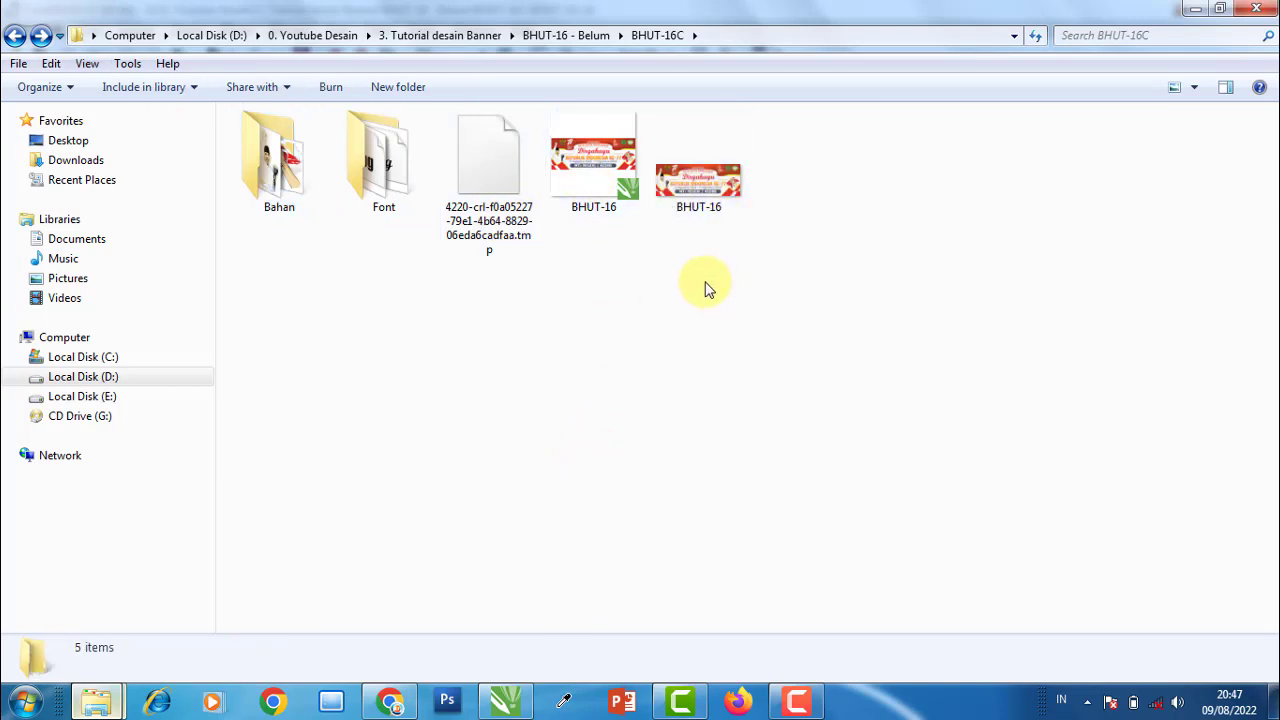
{"action": "left_click", "coordinate": [705, 190]}
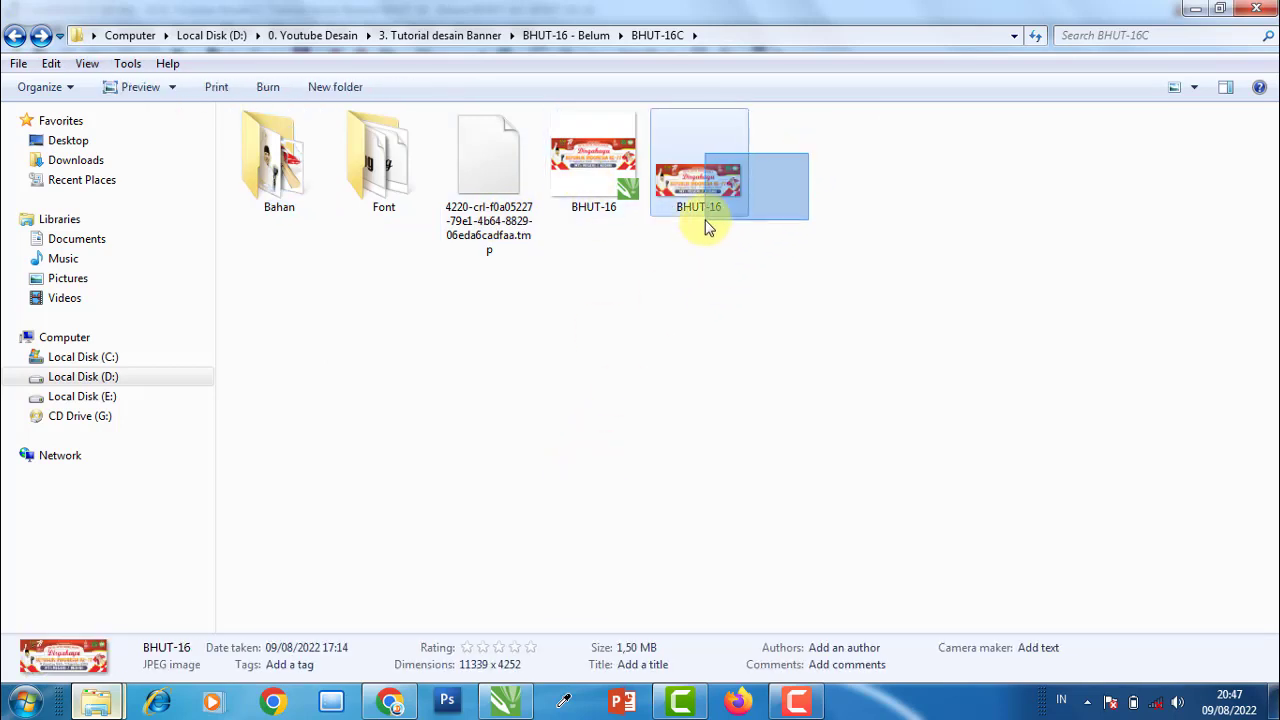
- Permanently delete Backup_of_BHUT-16 from BHUT-16C, then close the CorelDRAW banner document
{"action": "left_click", "coordinate": [505, 700]}
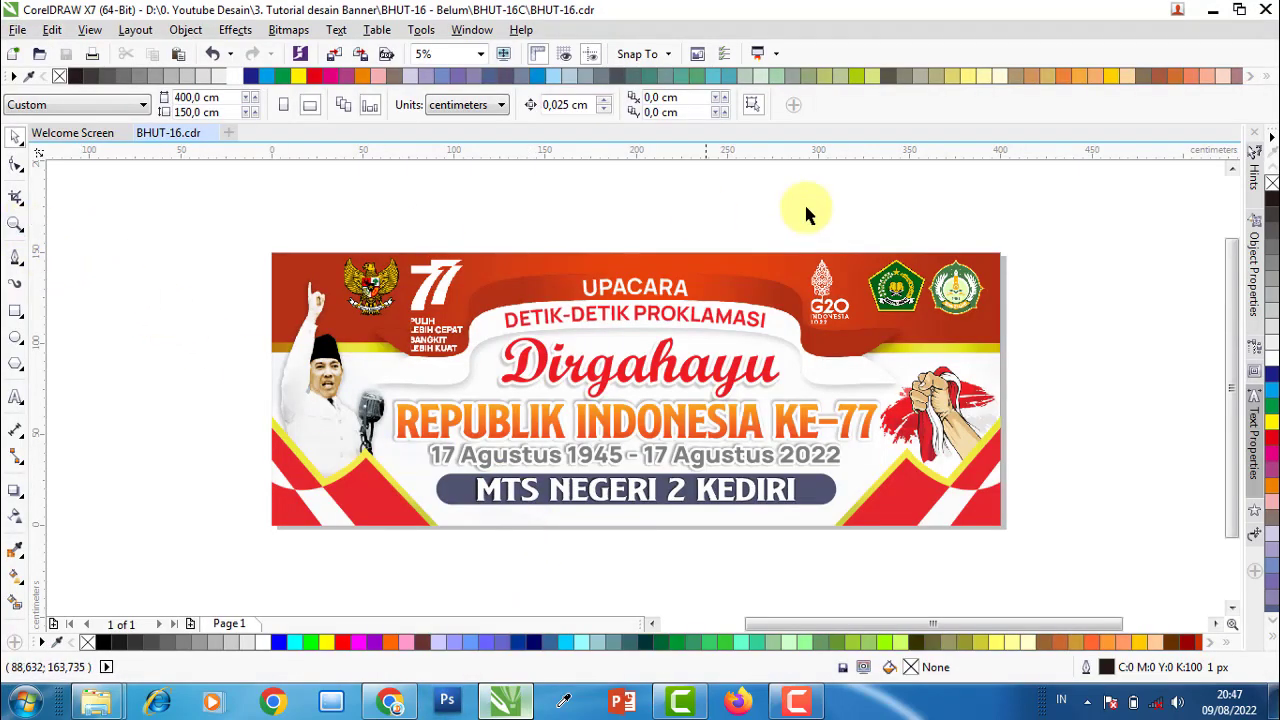
{"action": "left_click", "coordinate": [1213, 11]}
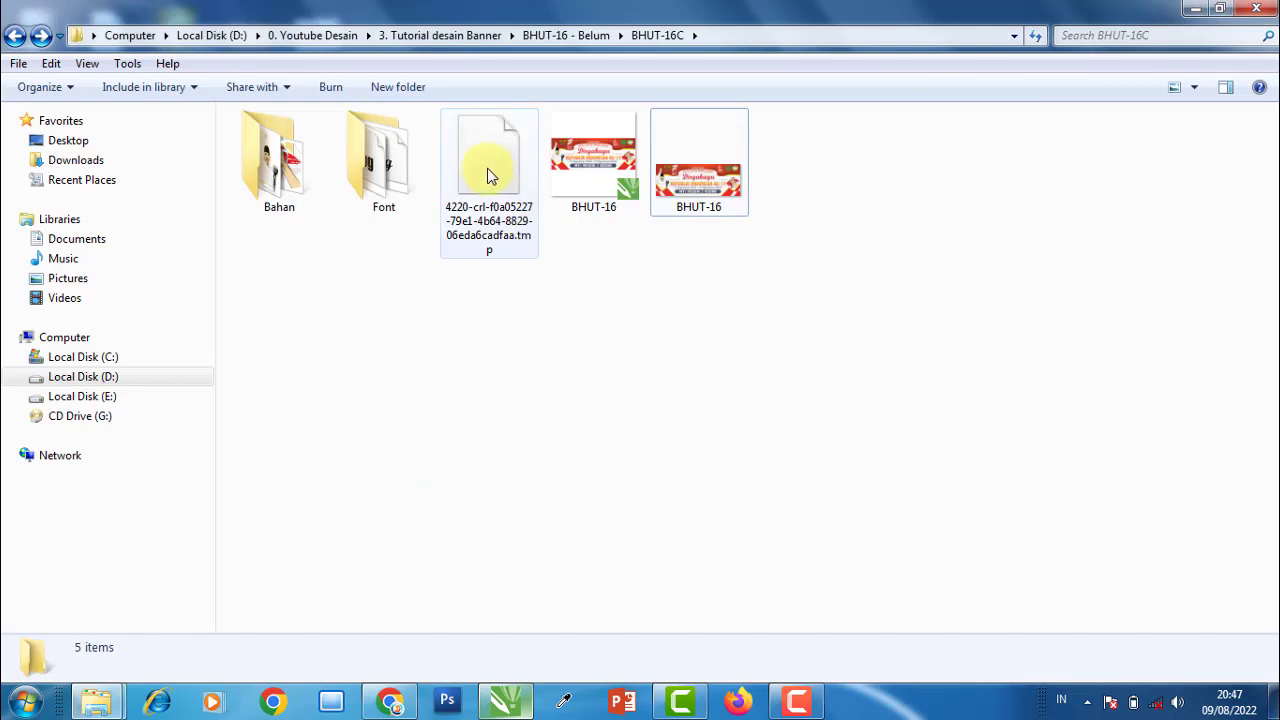
{"action": "left_click", "coordinate": [16, 36]}
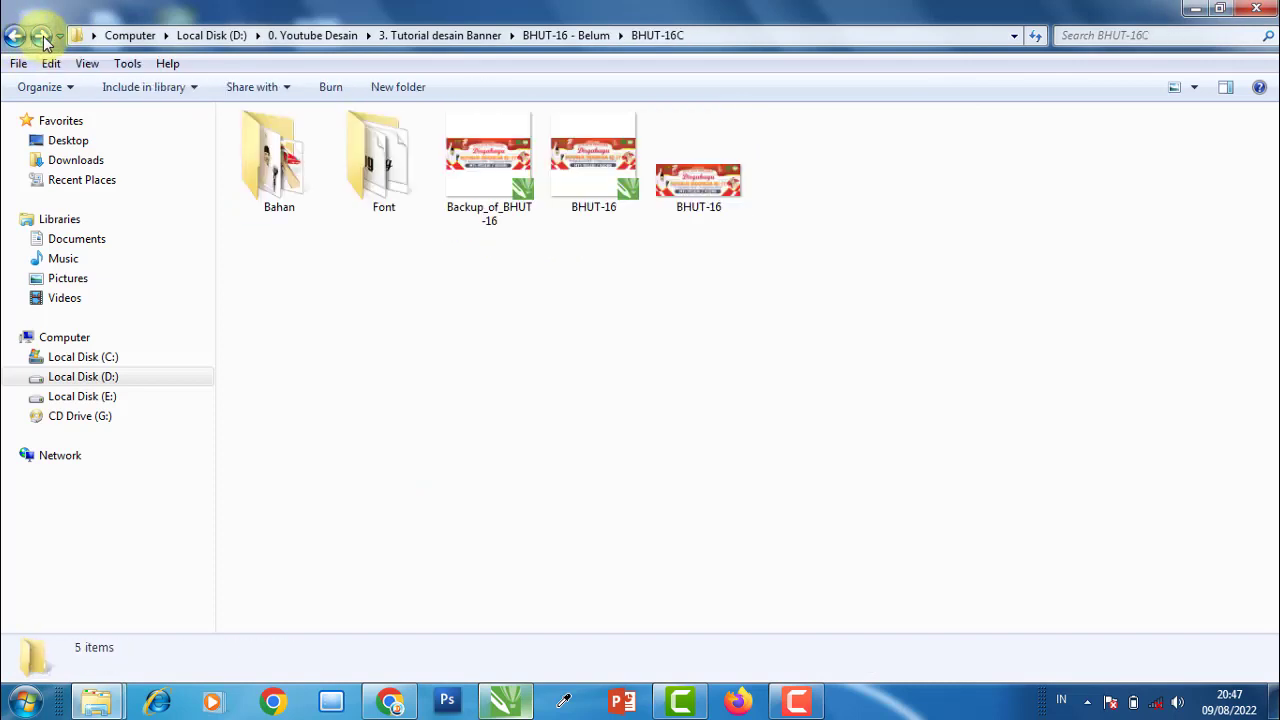
{"action": "left_click", "coordinate": [493, 195]}
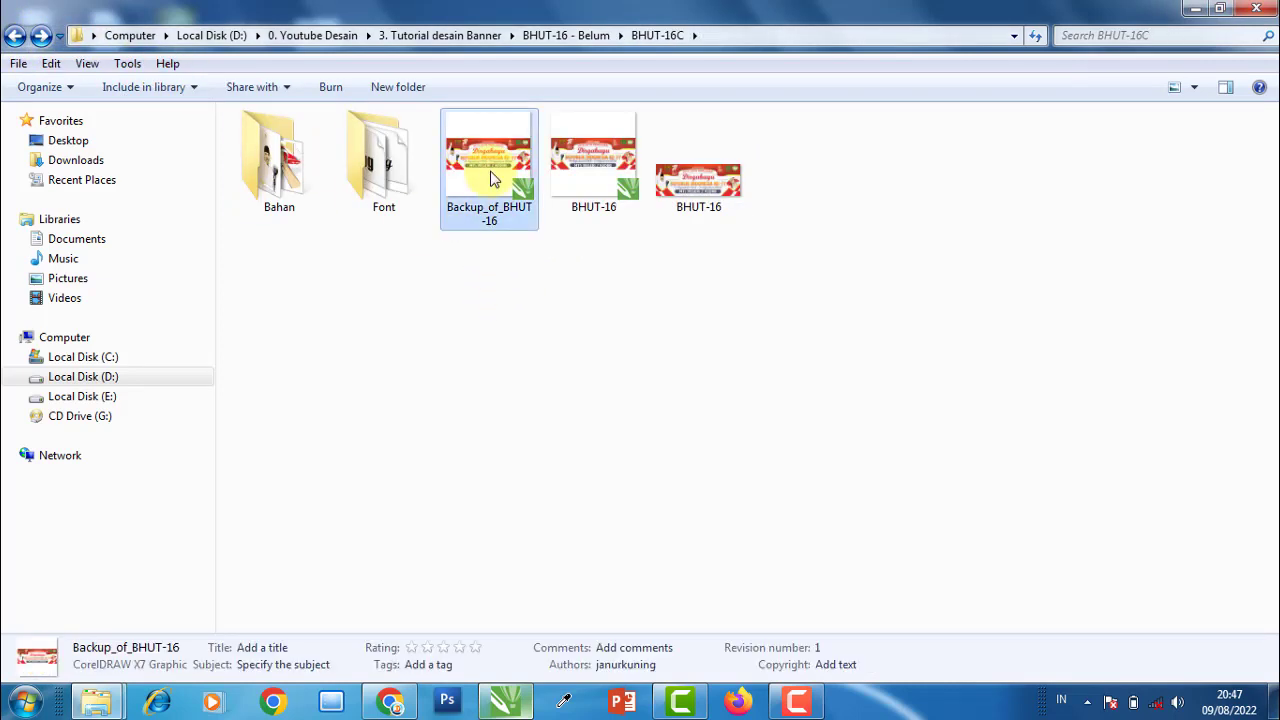
{"action": "key", "text": "shift+Delete"}
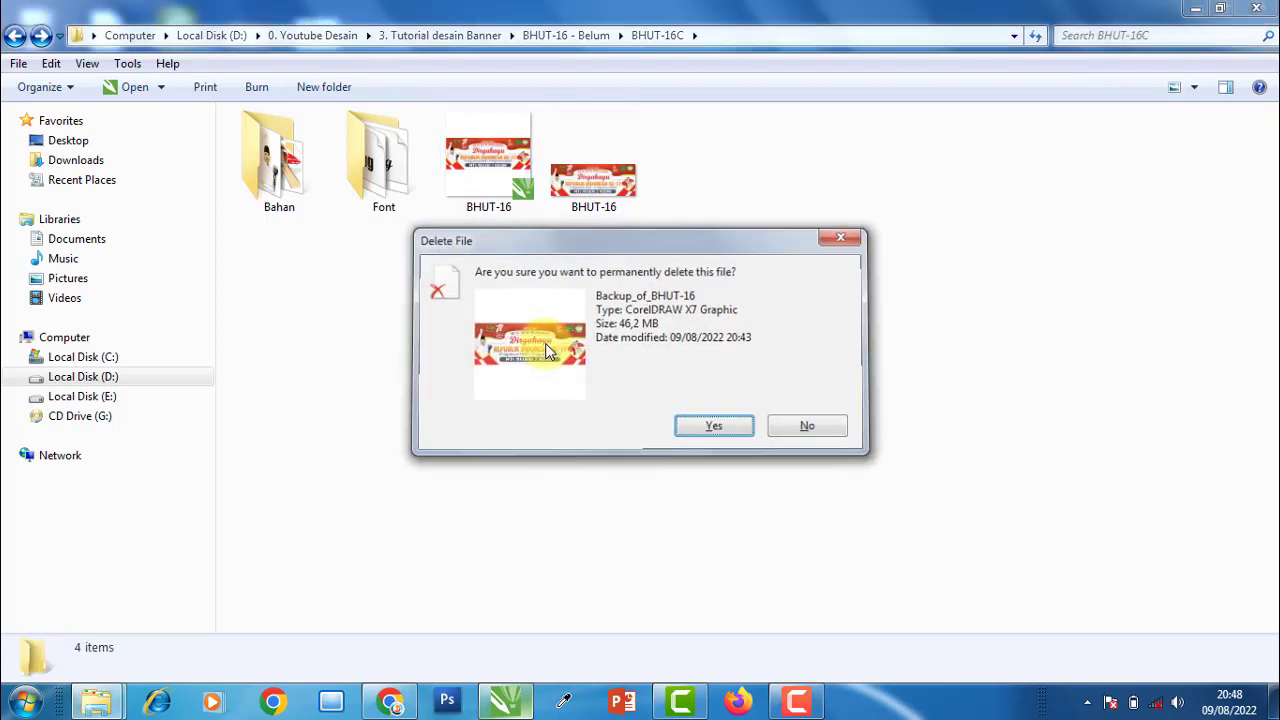
{"action": "key", "text": "Return"}
{"action": "left_click", "coordinate": [492, 700]}
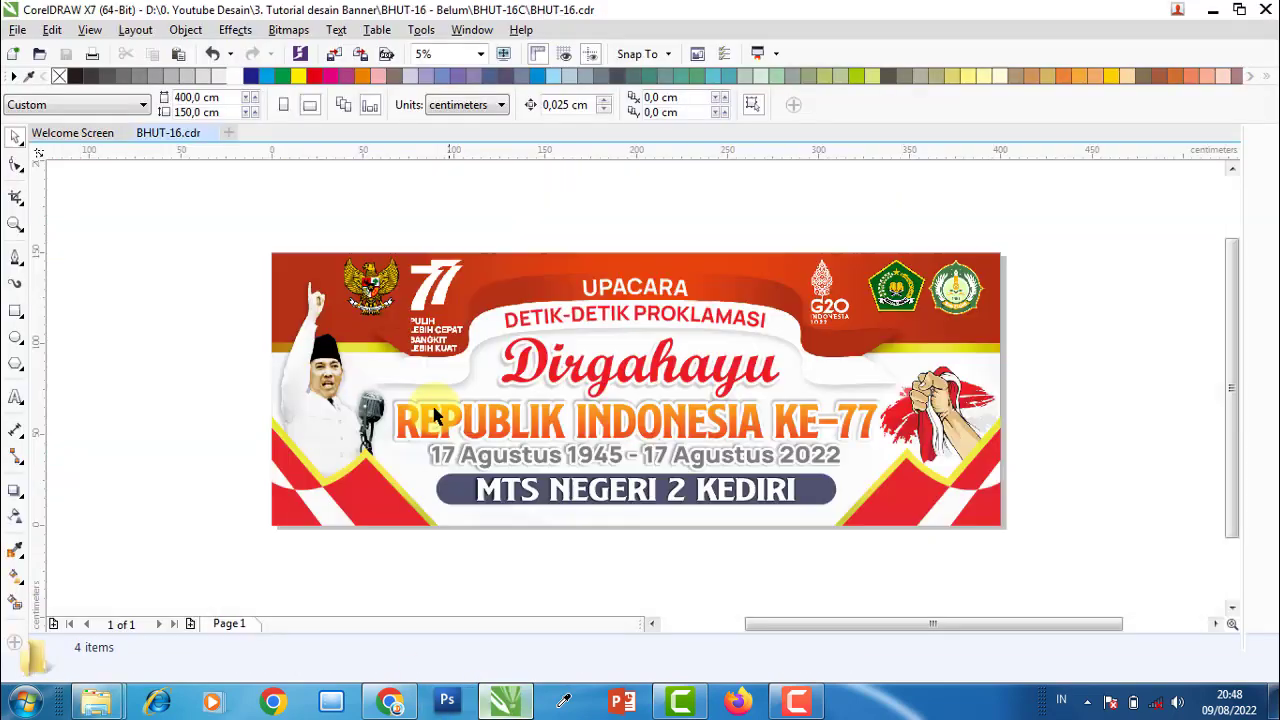
{"action": "left_click", "coordinate": [210, 134]}
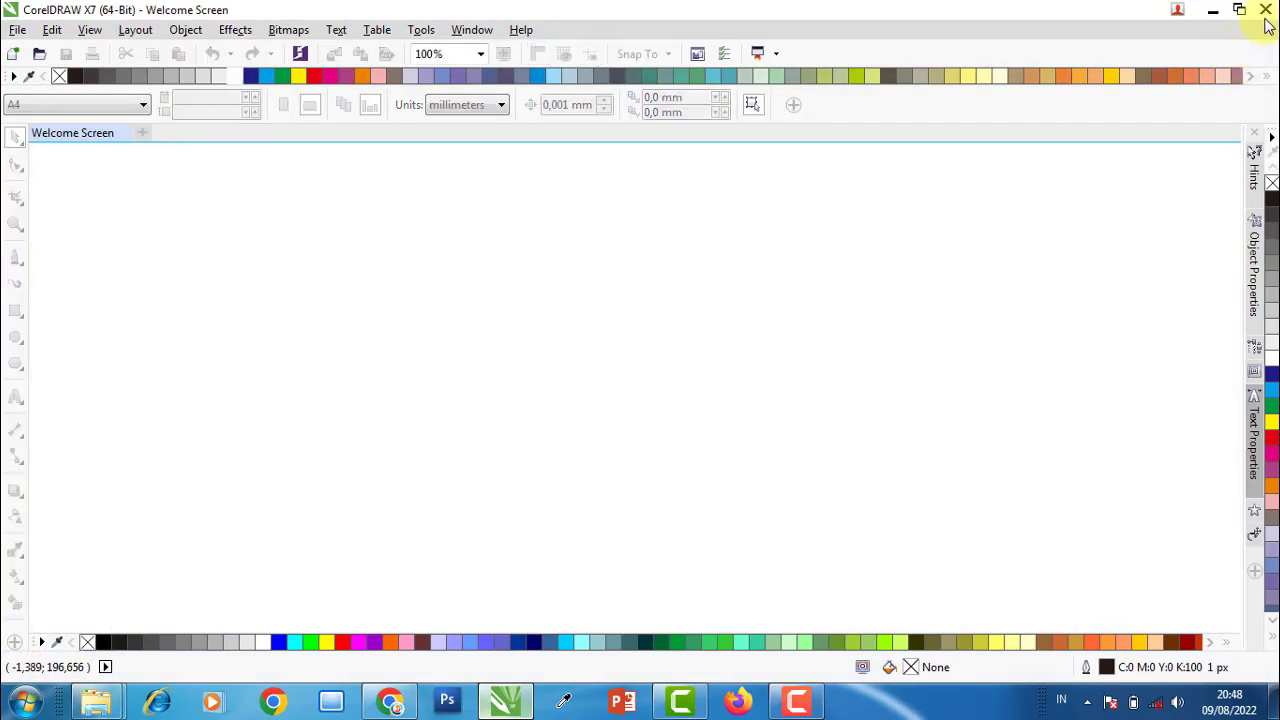
- Close CorelDRAW and view the BHUT-16 CorelDRAW file's details in Explorer
{"action": "left_click", "coordinate": [1259, 14]}
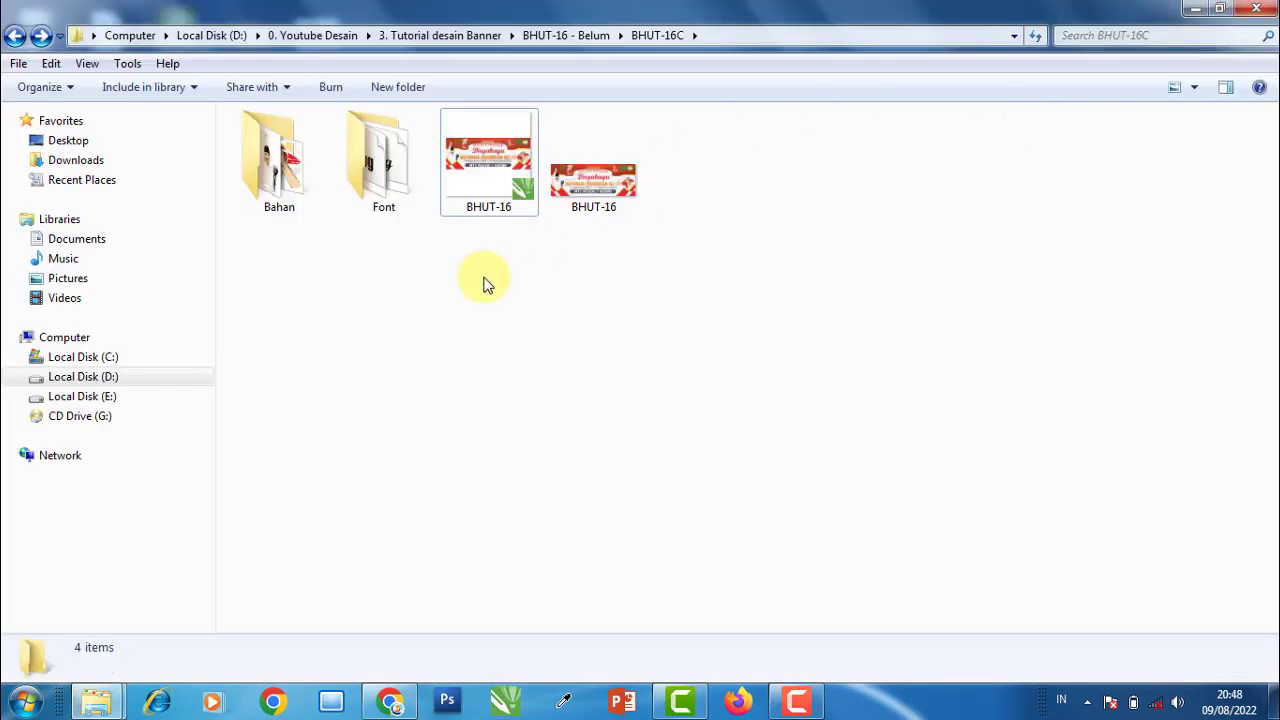
{"action": "left_click", "coordinate": [370, 172]}
{"action": "left_click", "coordinate": [288, 176]}
{"action": "left_click", "coordinate": [480, 167]}
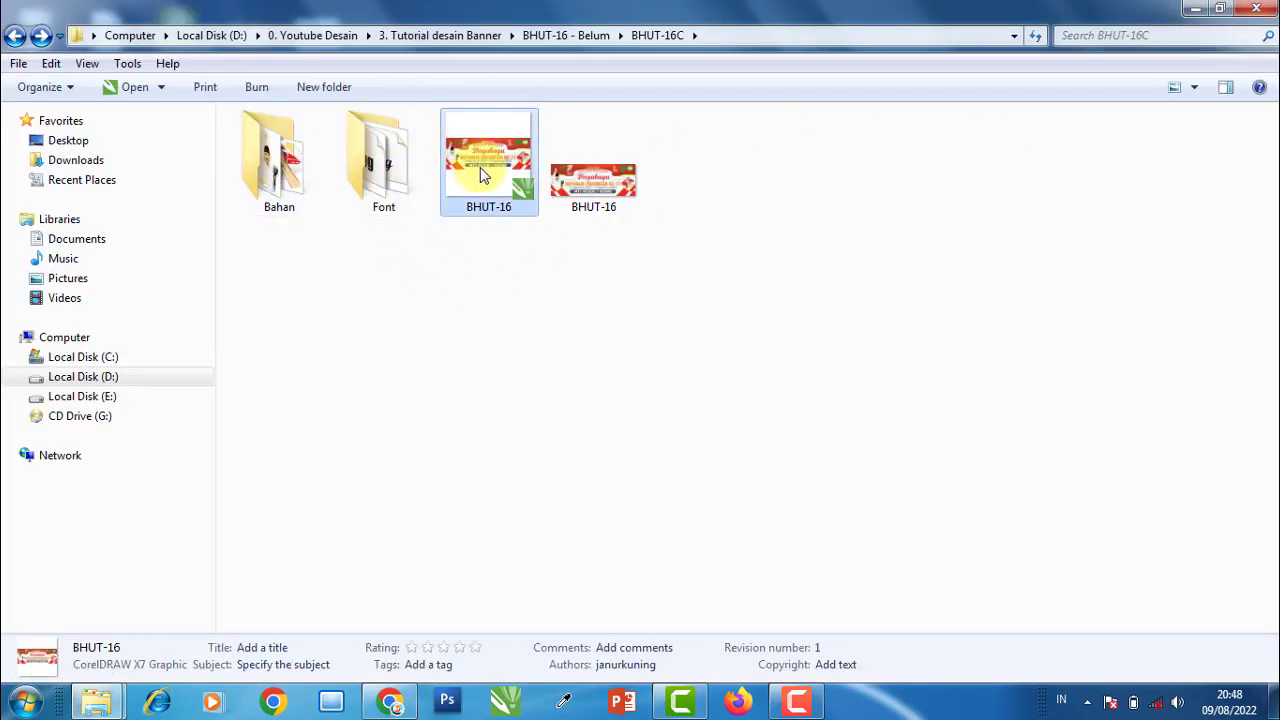
- Open the BHUT-16 thumbnail from the Tumbnail folder in Photo Viewer
{"action": "left_click", "coordinate": [18, 38]}
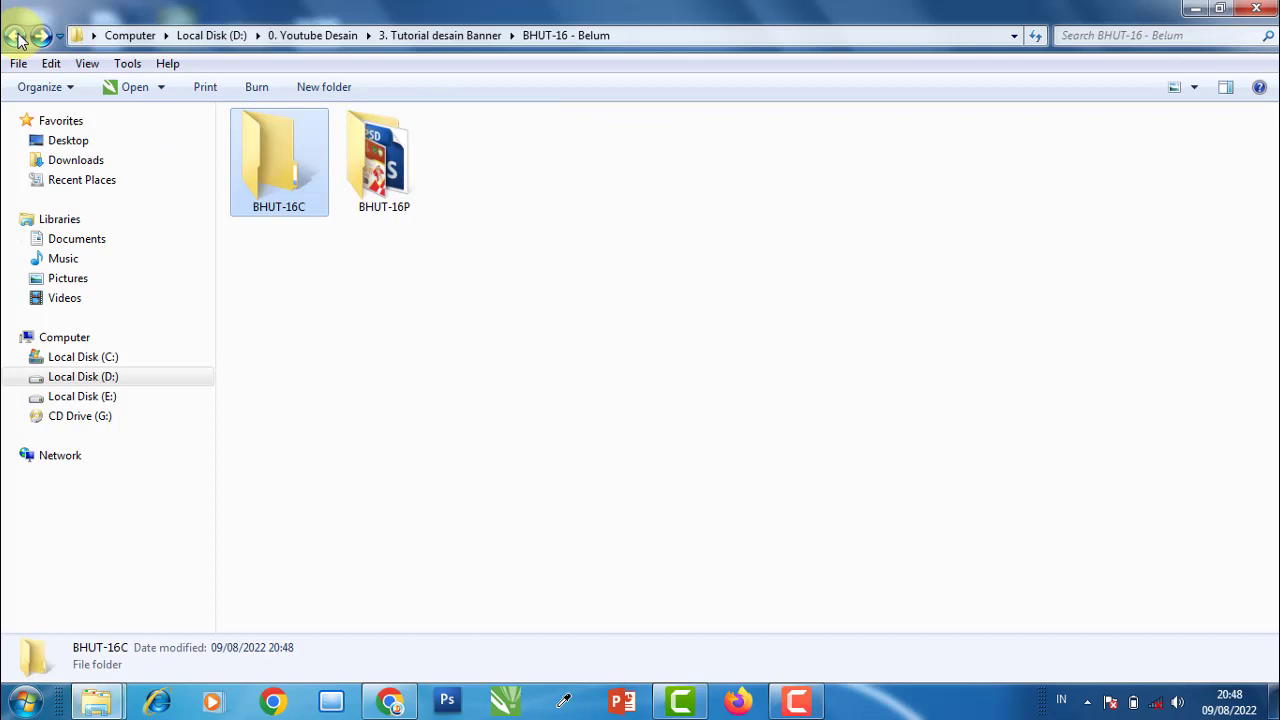
{"action": "left_click", "coordinate": [445, 290]}
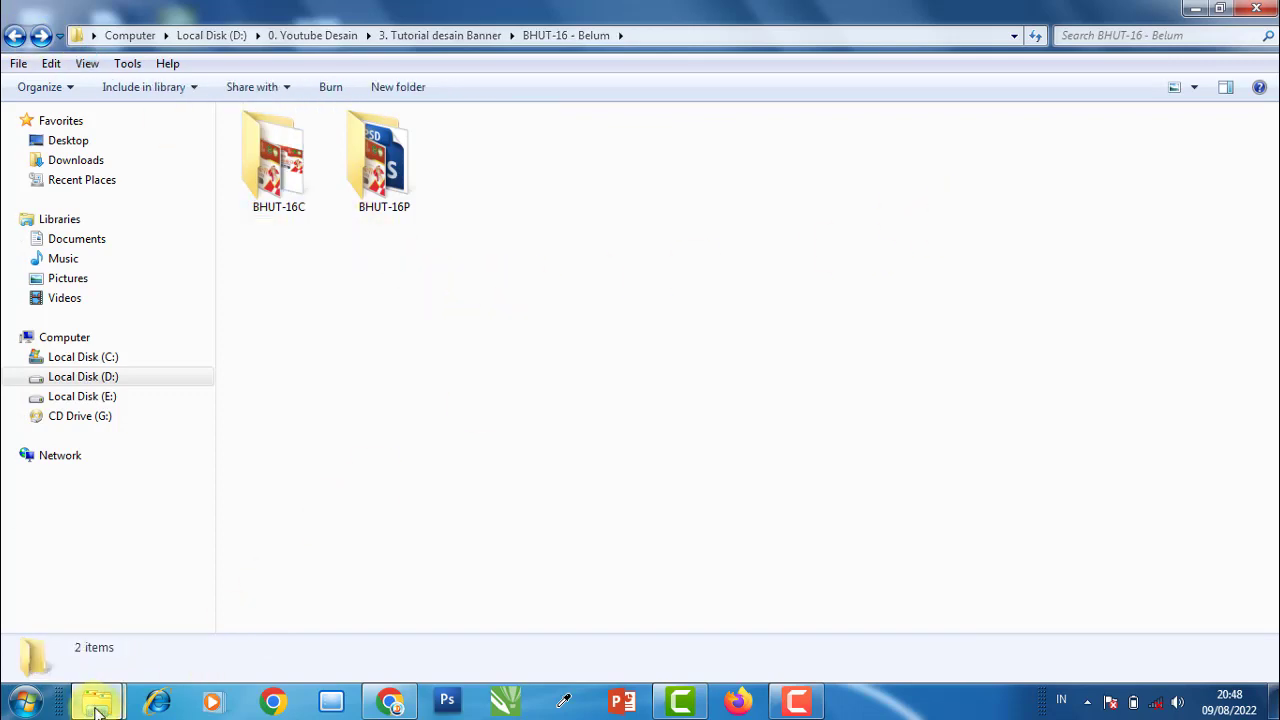
{"action": "mouse_move", "coordinate": [96, 701]}
{"action": "left_click", "coordinate": [340, 615]}
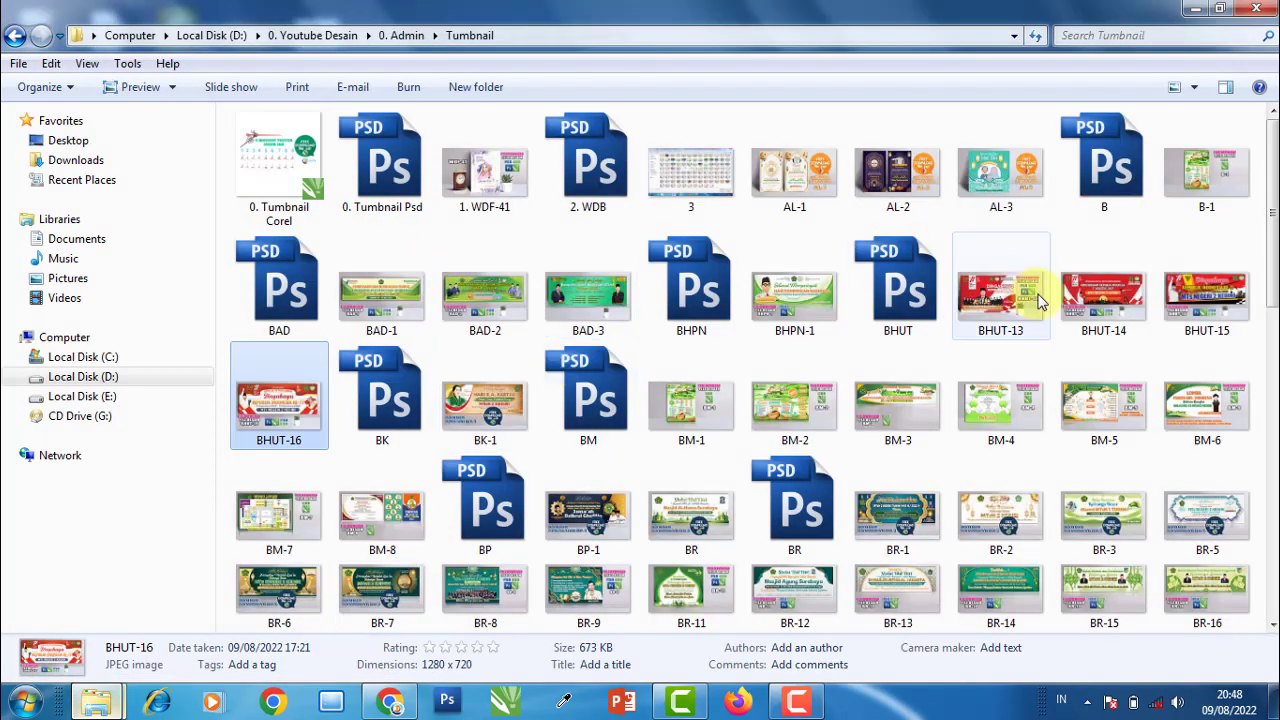
{"action": "double_click", "coordinate": [283, 415]}
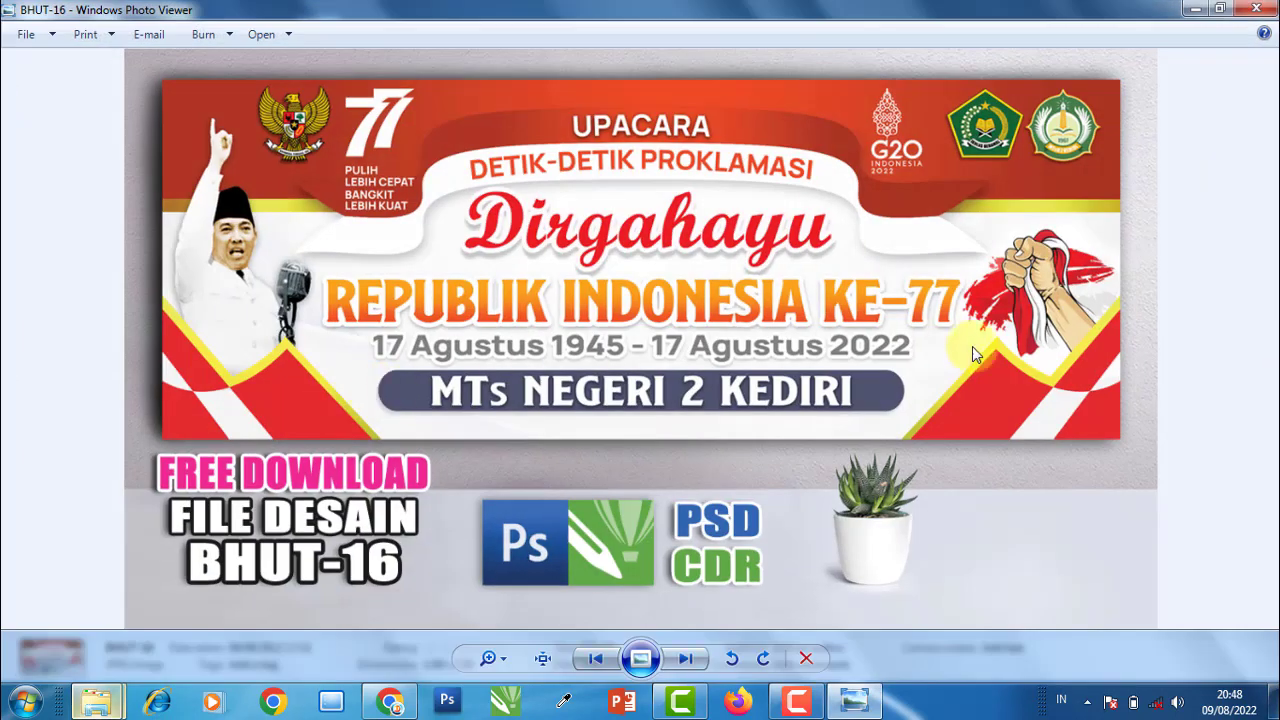